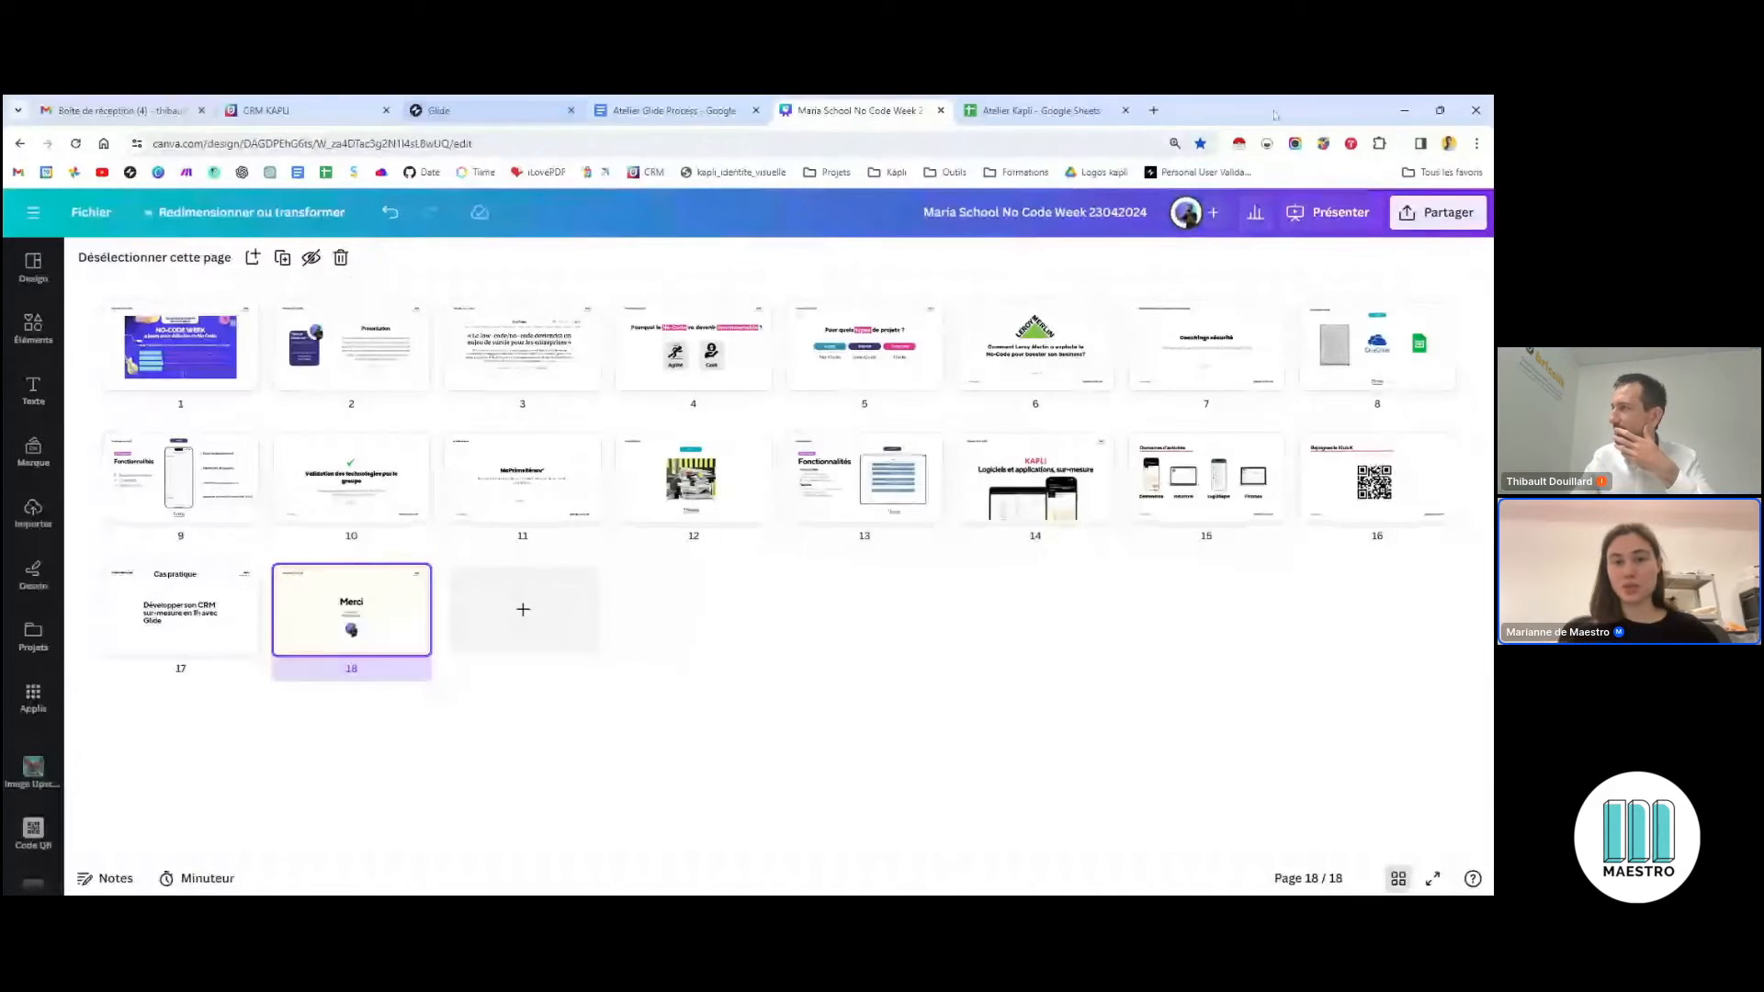
# Switch to the Atelier Kapli Google Sheets spreadsheet, copy its sharing link and close the sharing dialog
pyautogui.click(1075, 114)
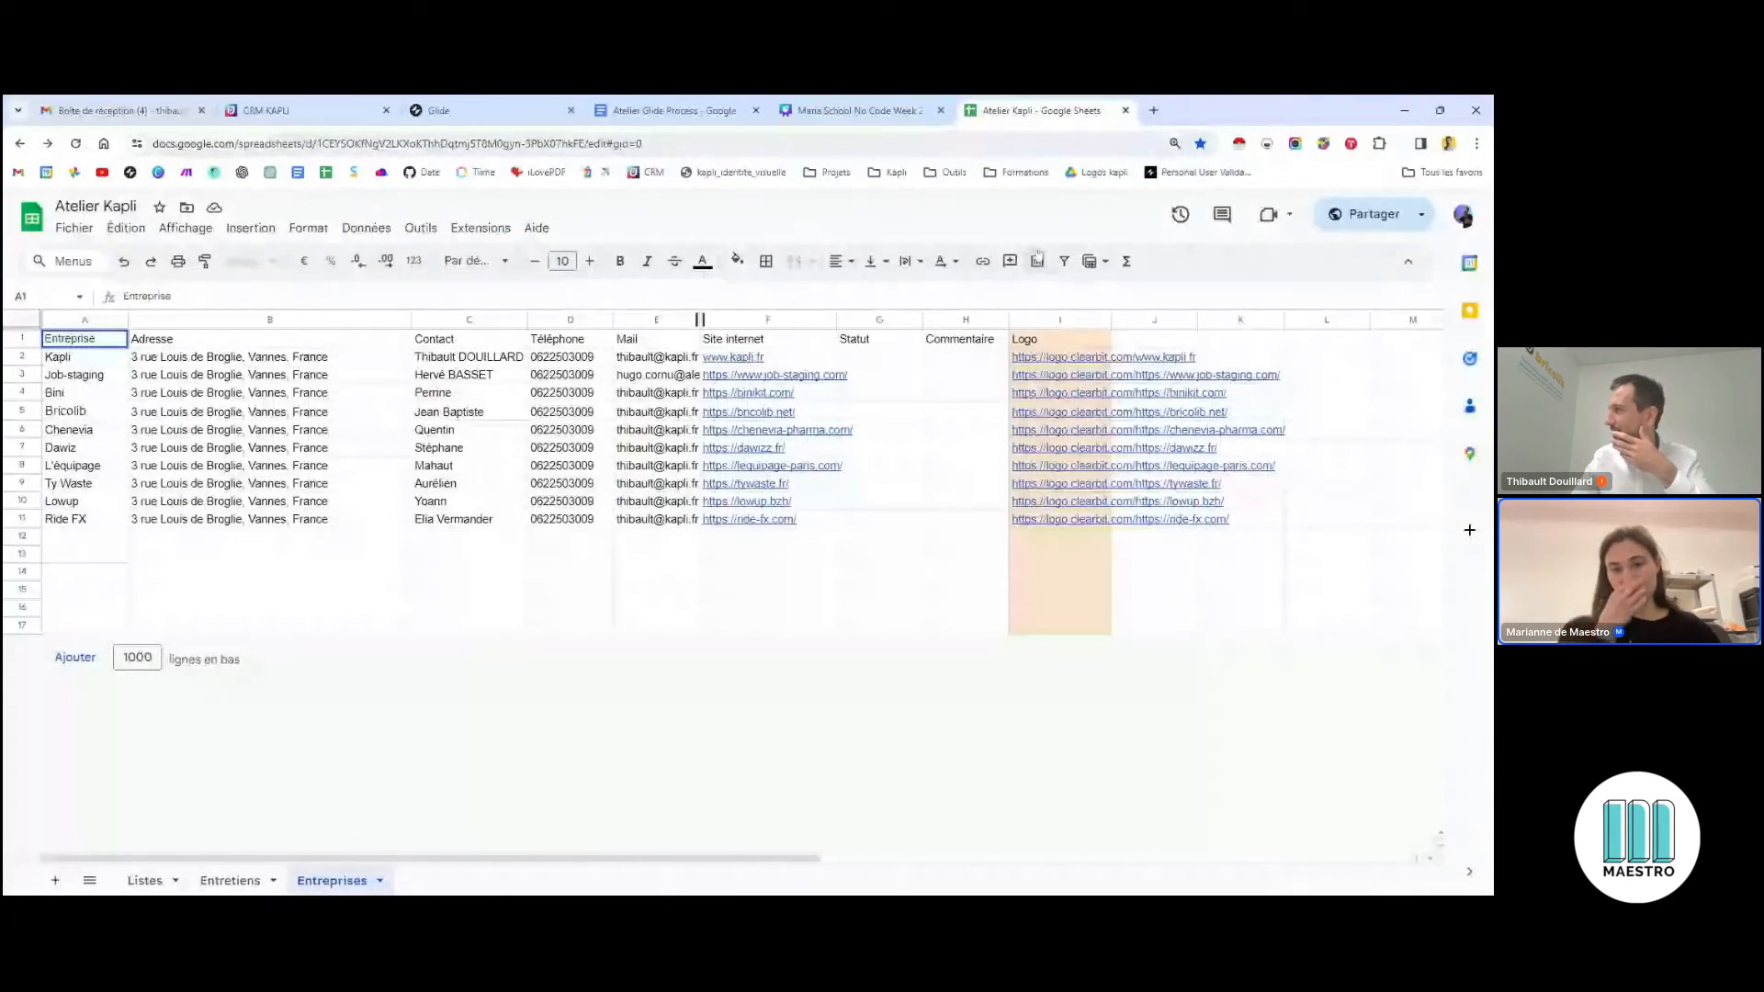
pyautogui.click(1369, 214)
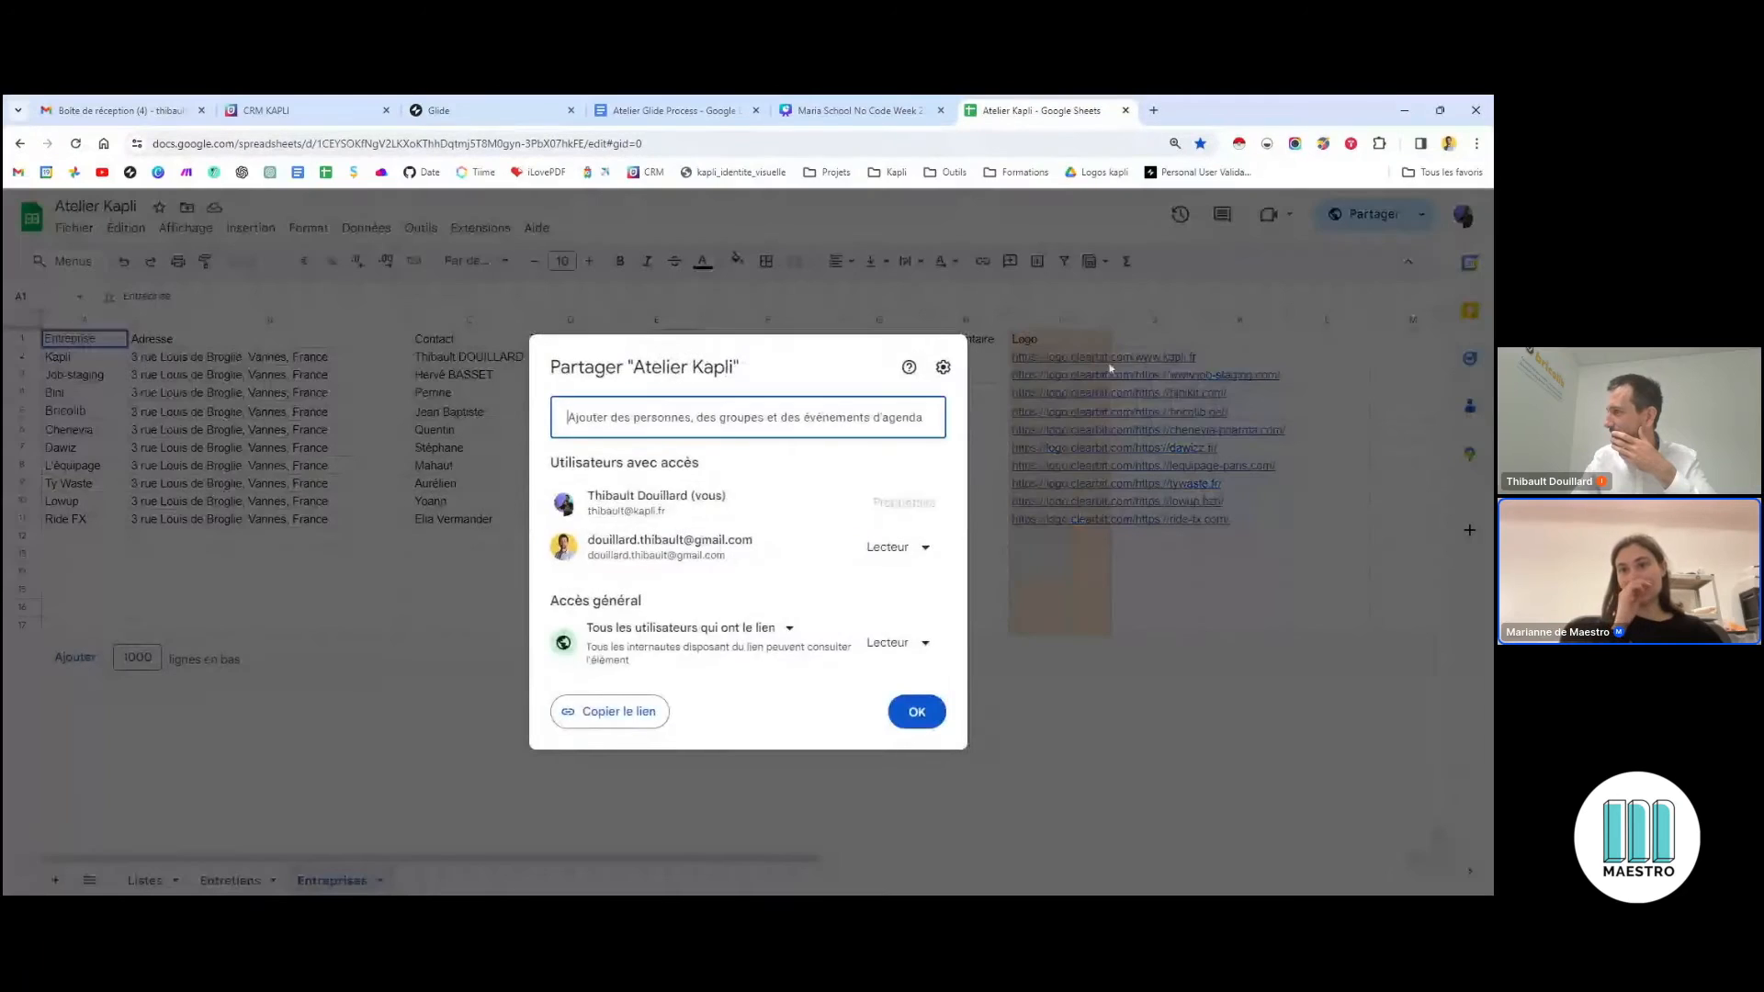
pyautogui.click(622, 702)
pyautogui.click(420, 494)
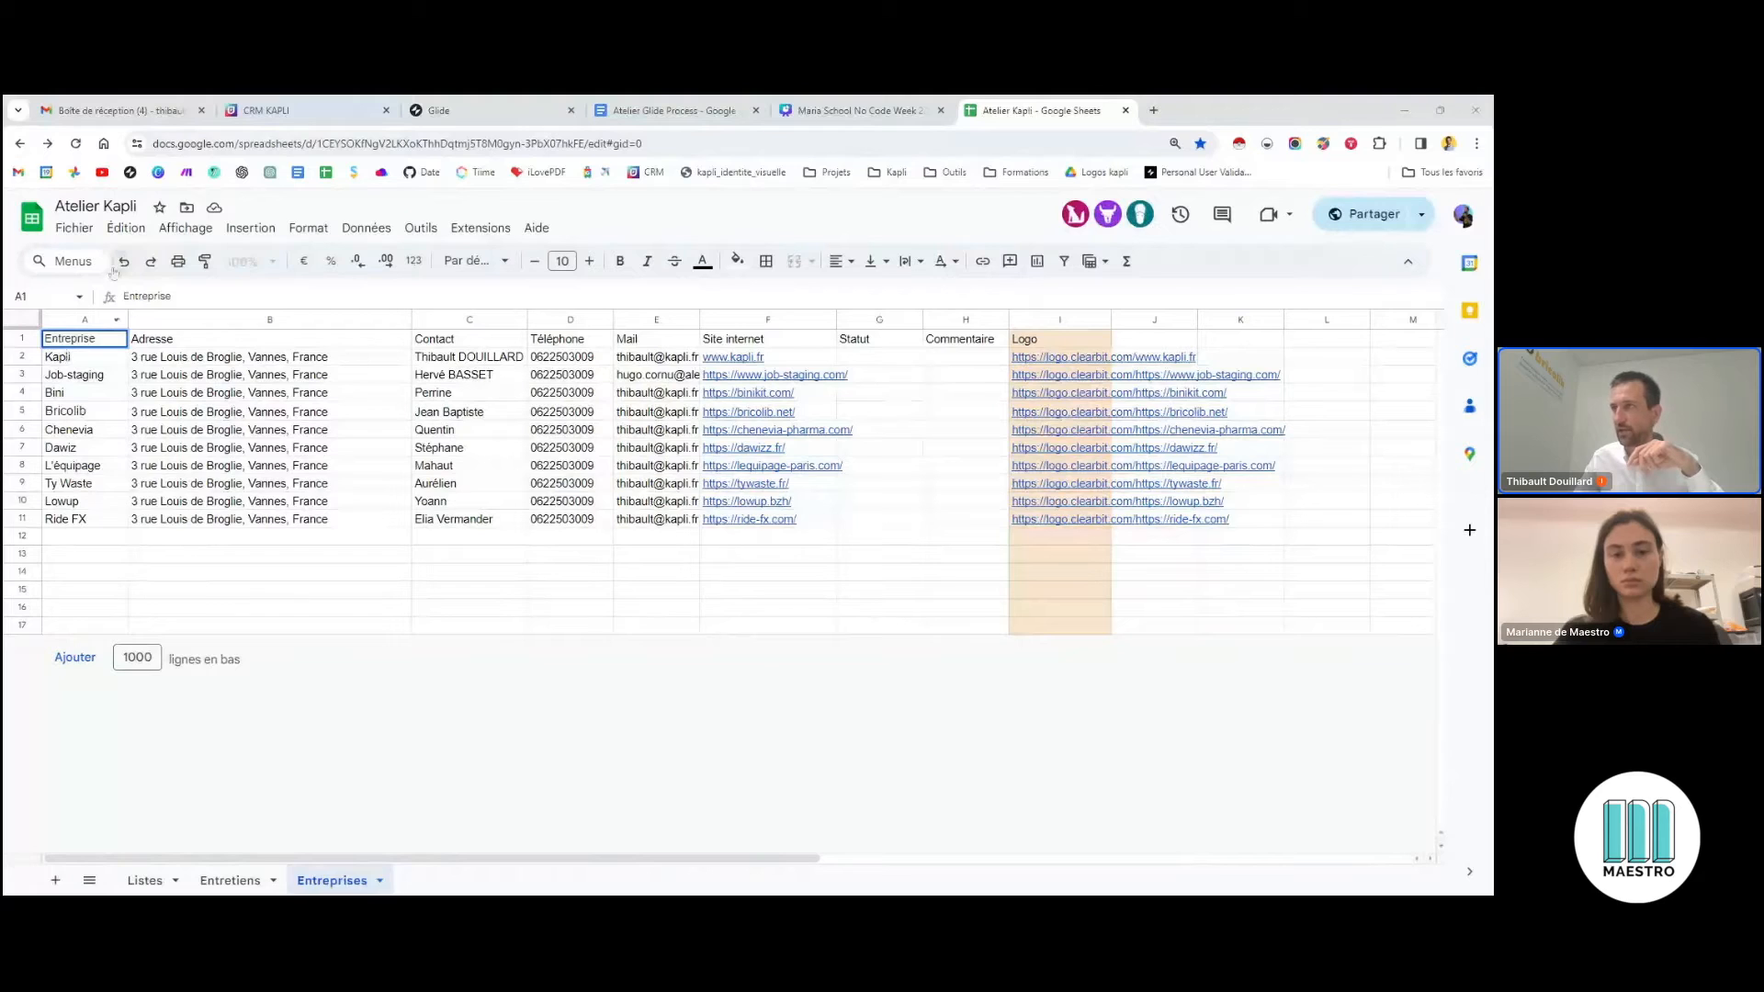
# Download the Atelier Kapli spreadsheet to the computer
pyautogui.click(74, 228)
pyautogui.moveTo(184, 435)
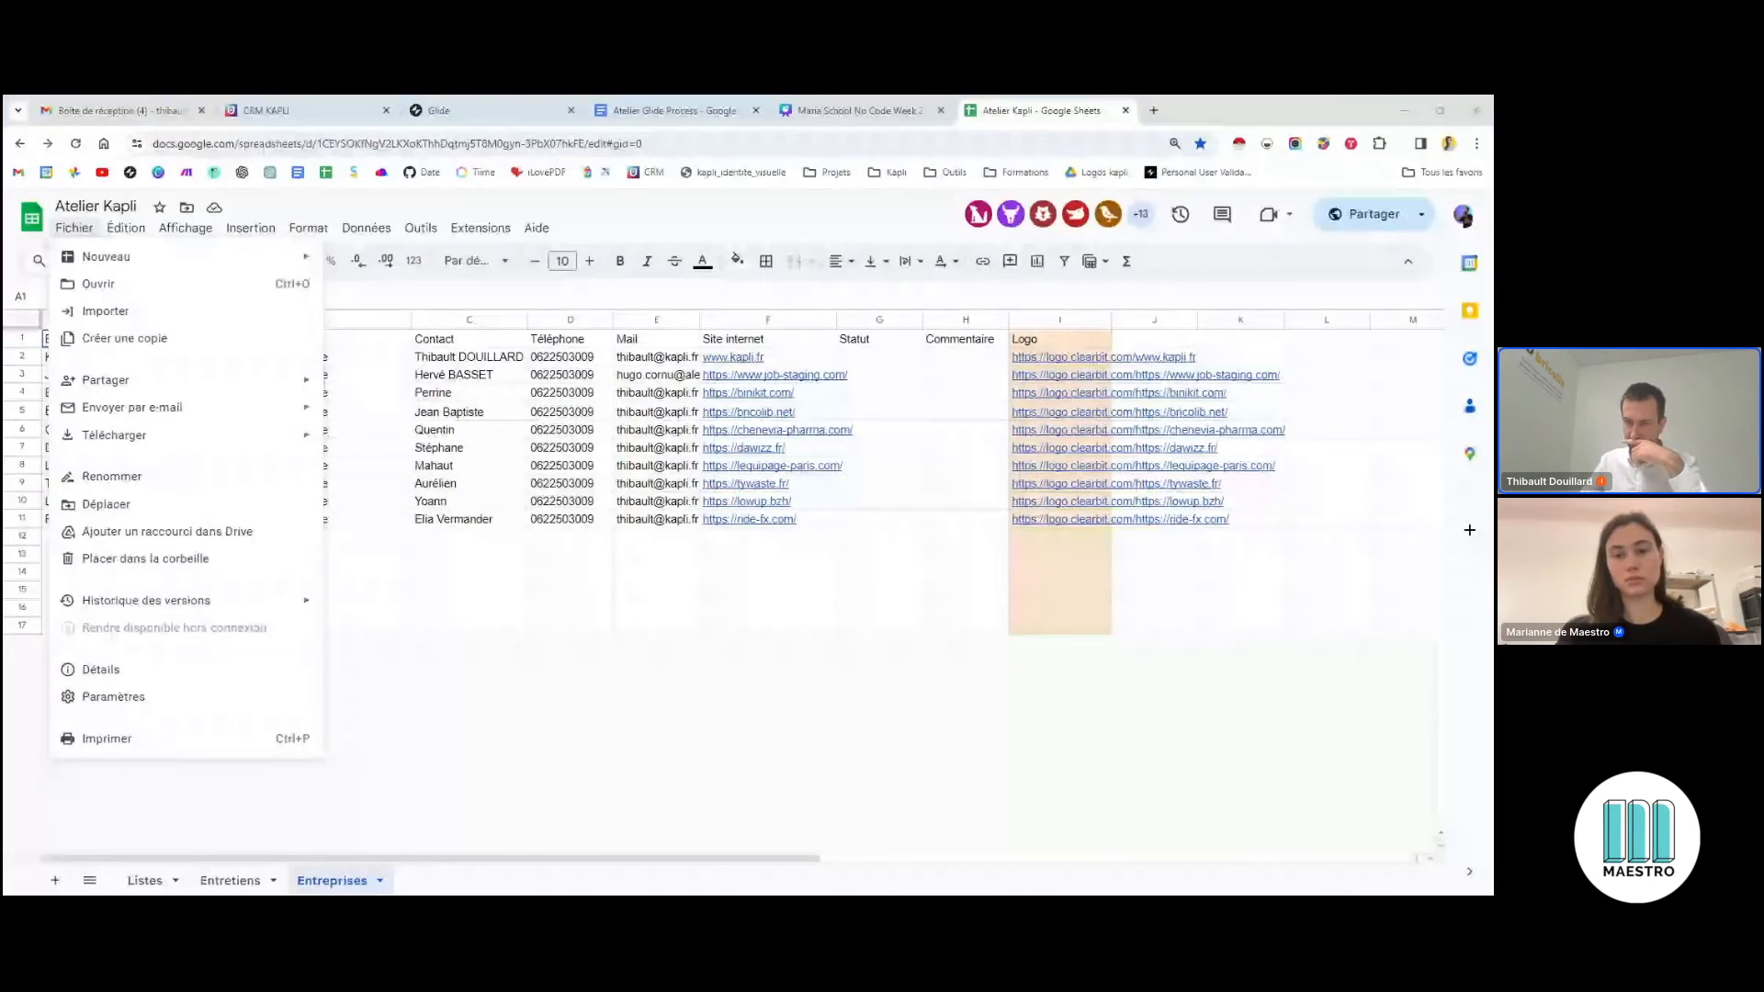
pyautogui.moveTo(210, 447)
pyautogui.click(436, 551)
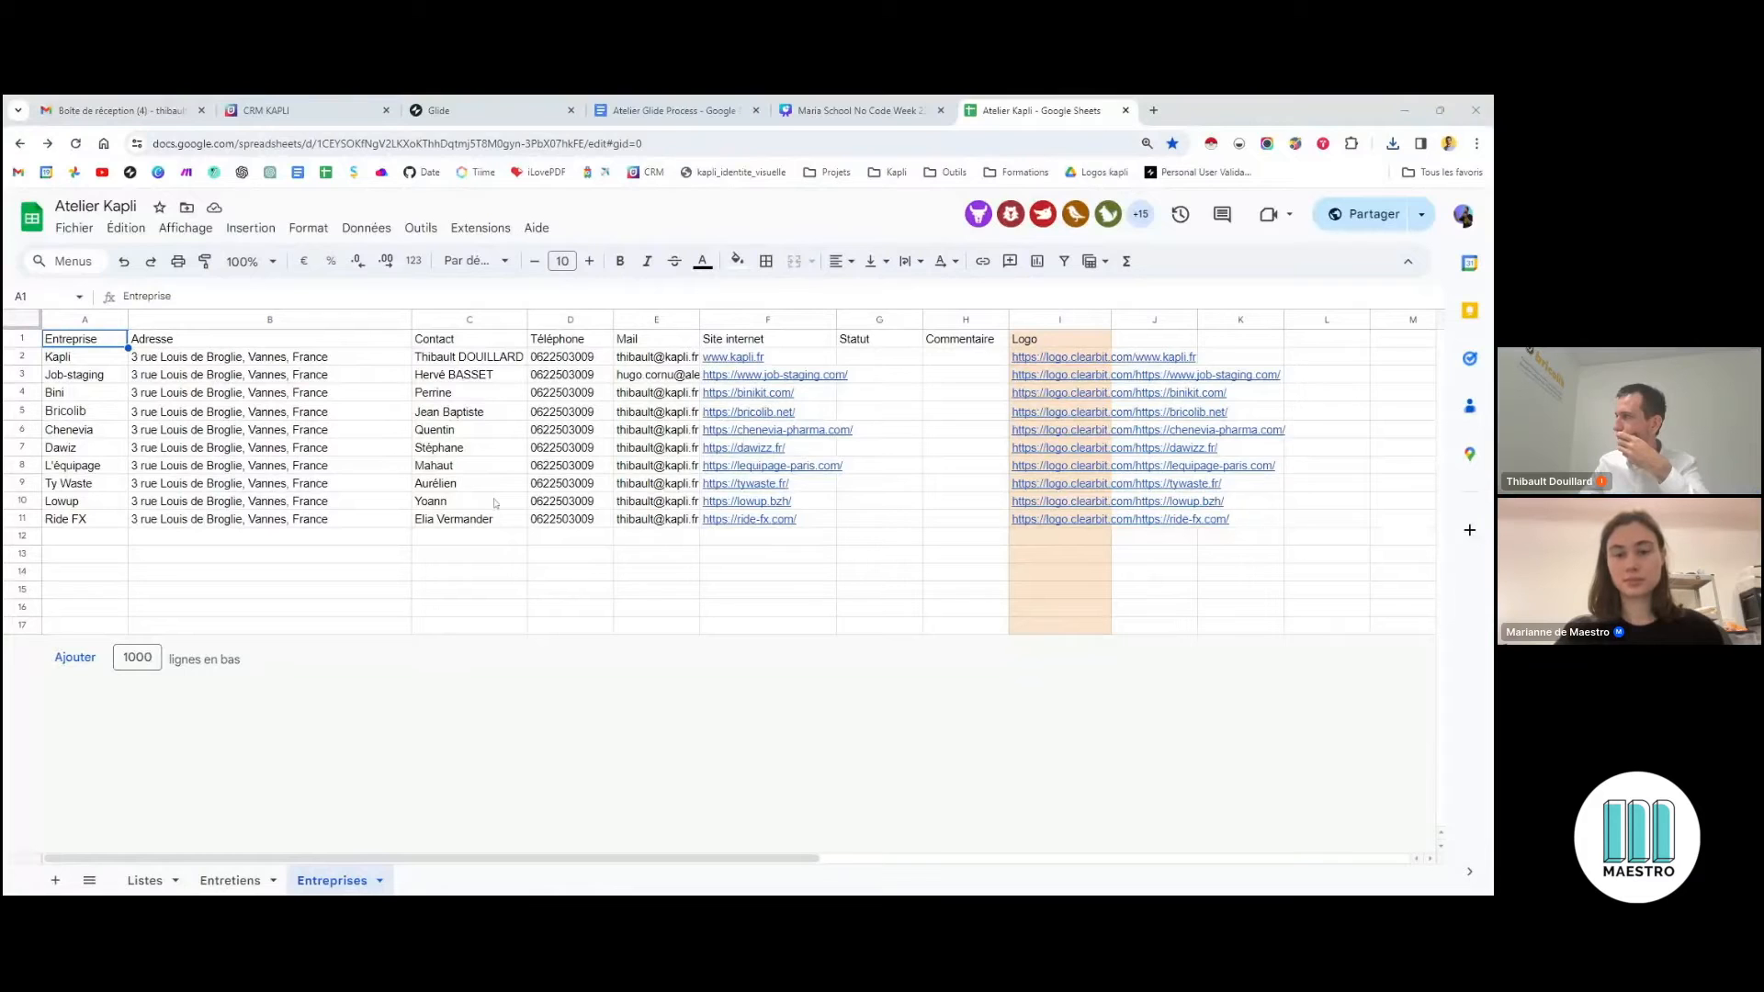
# Look through the Listes, Entretiens and Entreprises sheets and display the spreadsheet's available download formats
pyautogui.click(145, 880)
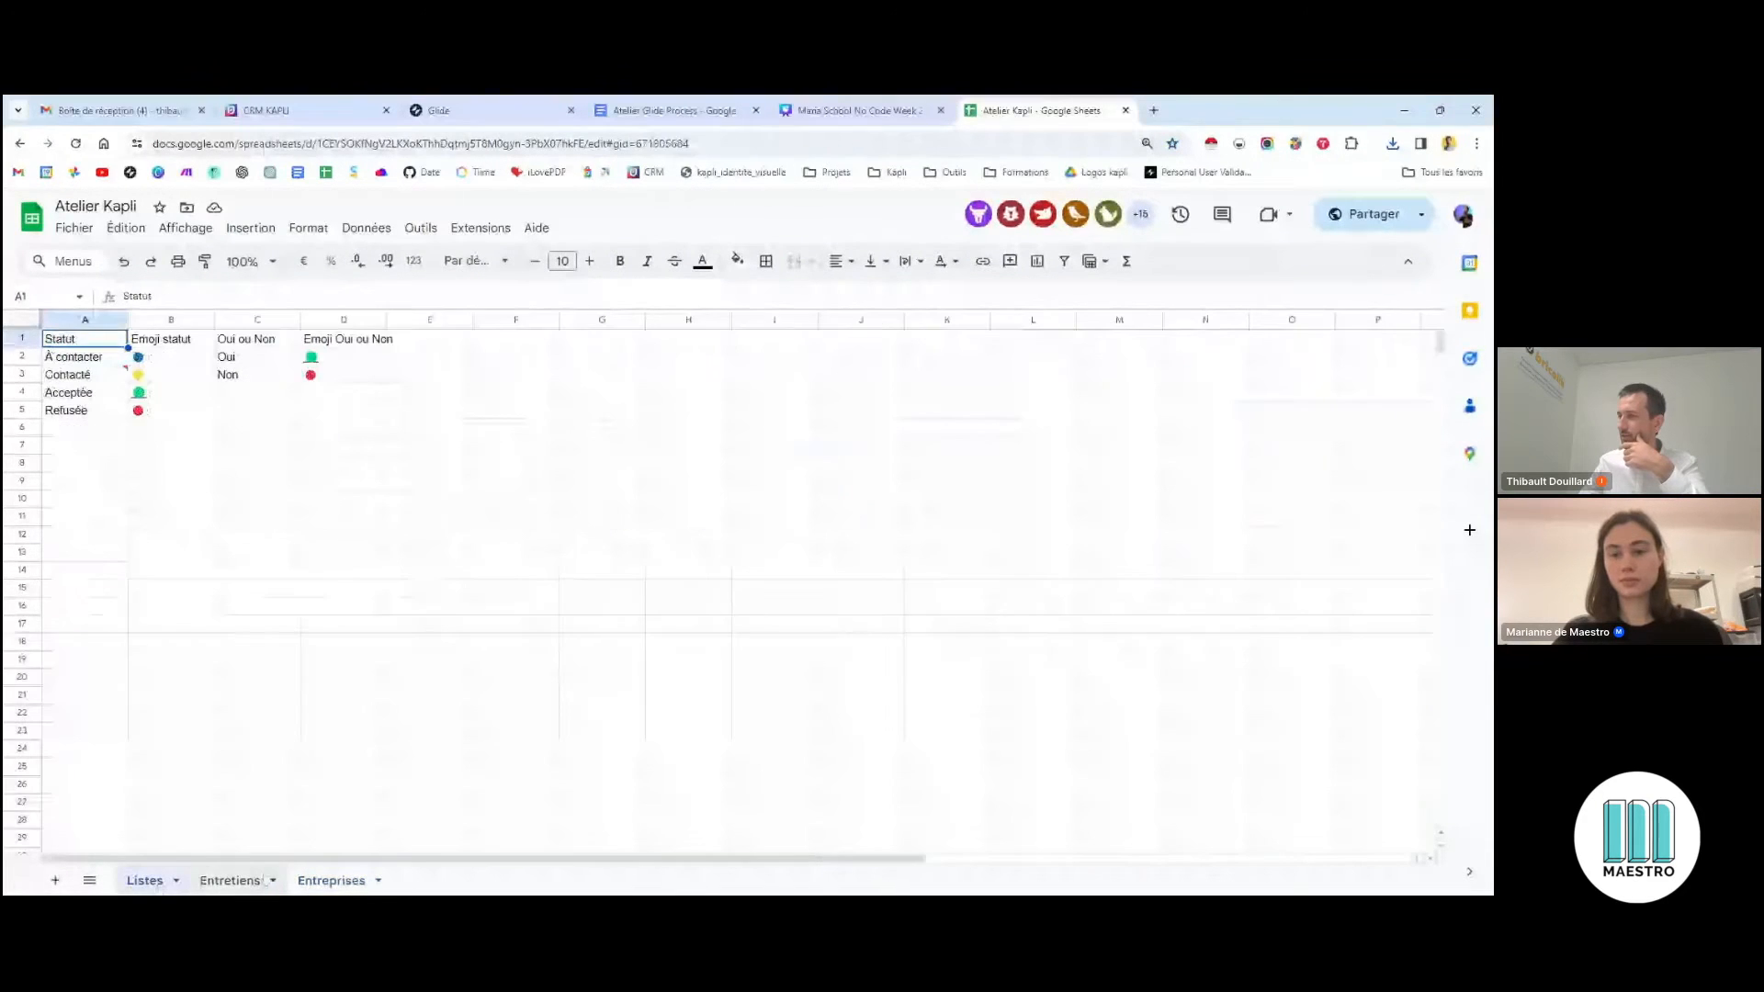
pyautogui.click(240, 880)
pyautogui.click(331, 880)
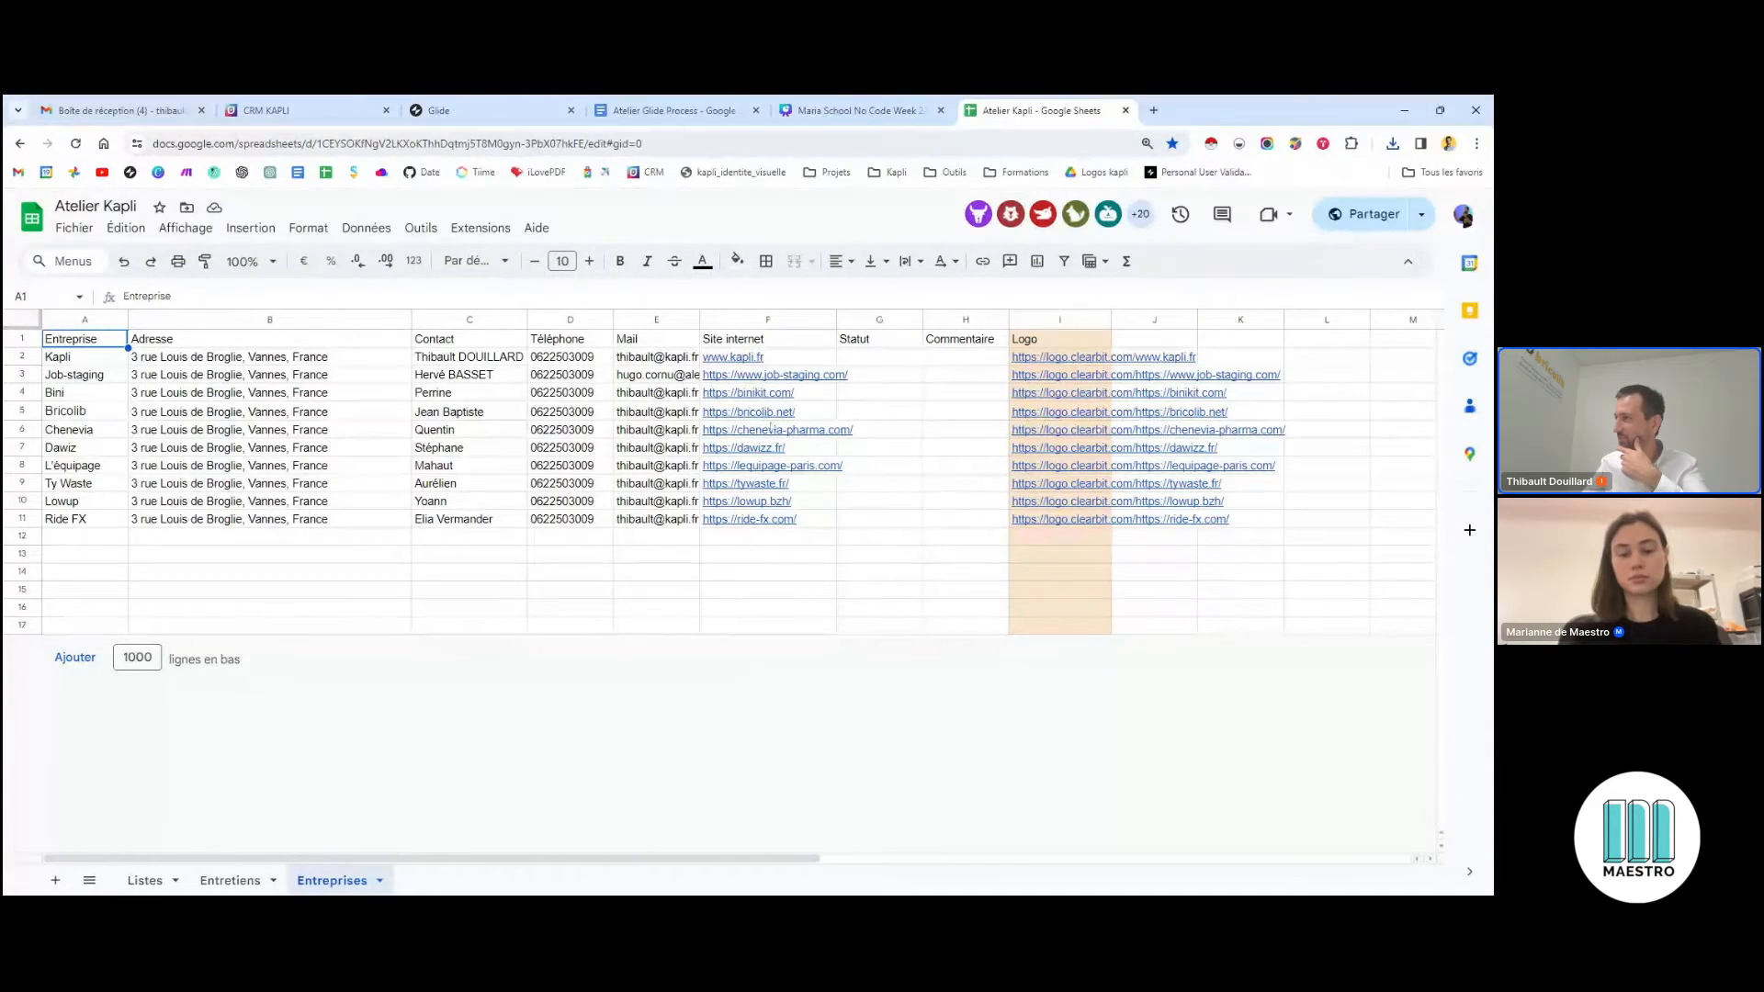
pyautogui.click(145, 881)
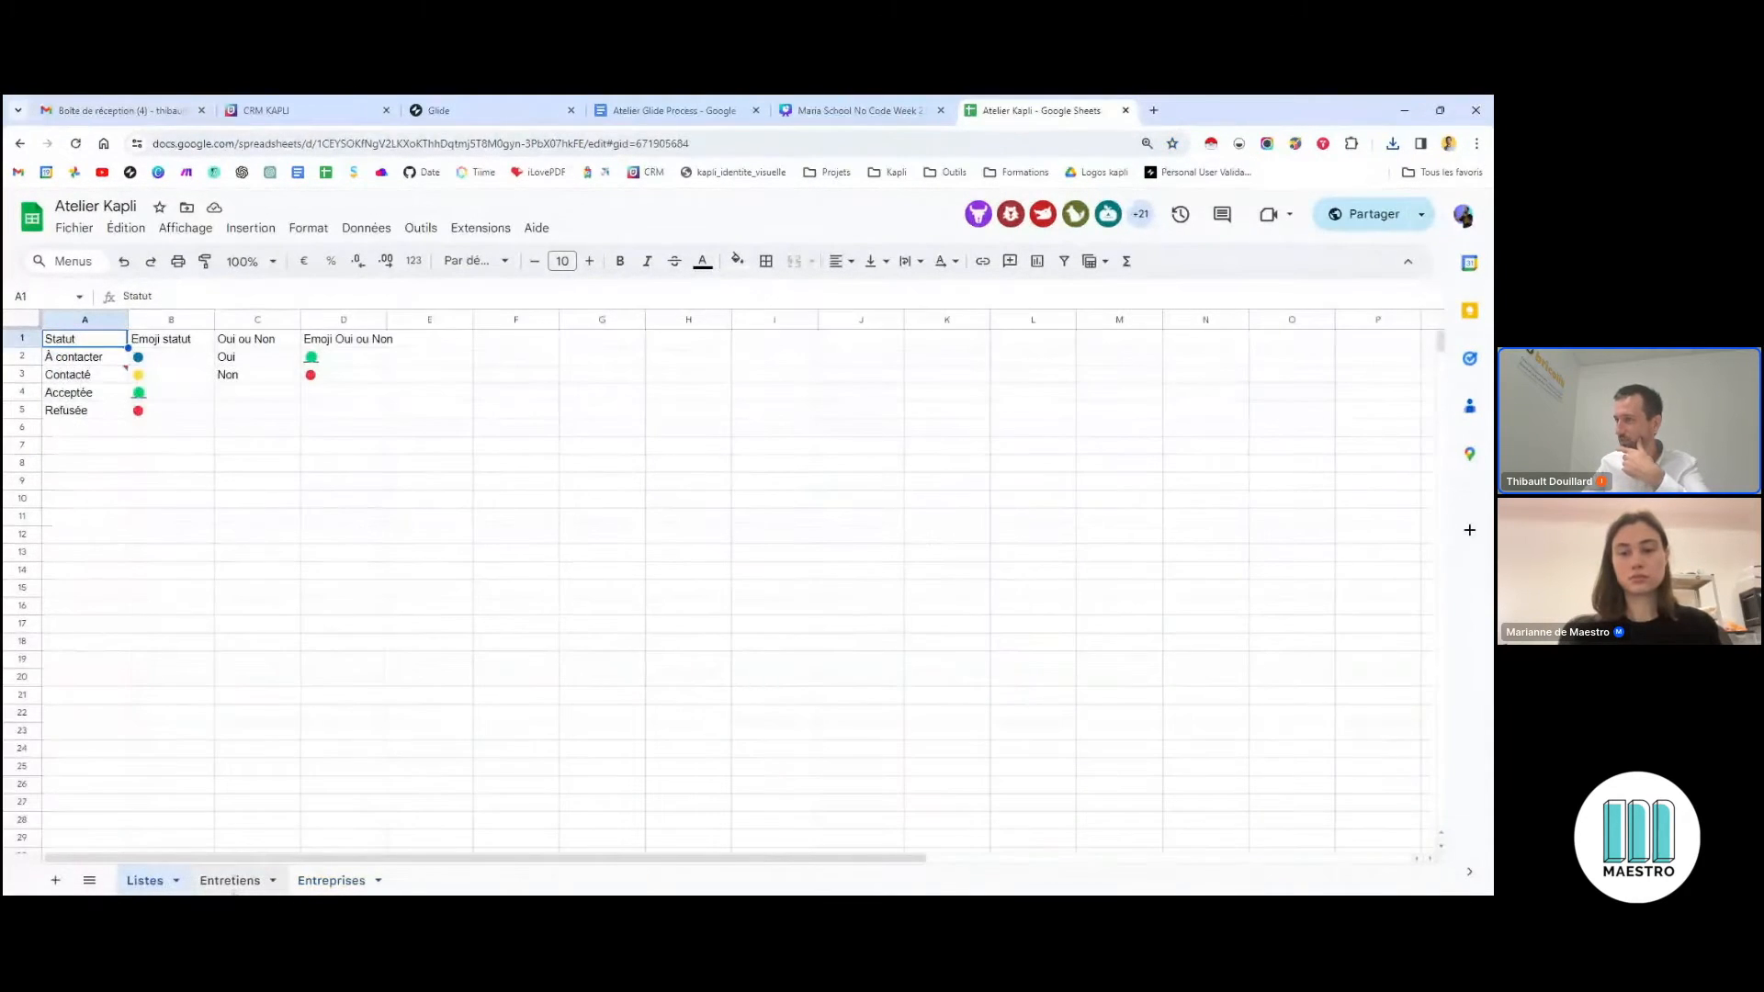
pyautogui.click(230, 880)
pyautogui.click(332, 880)
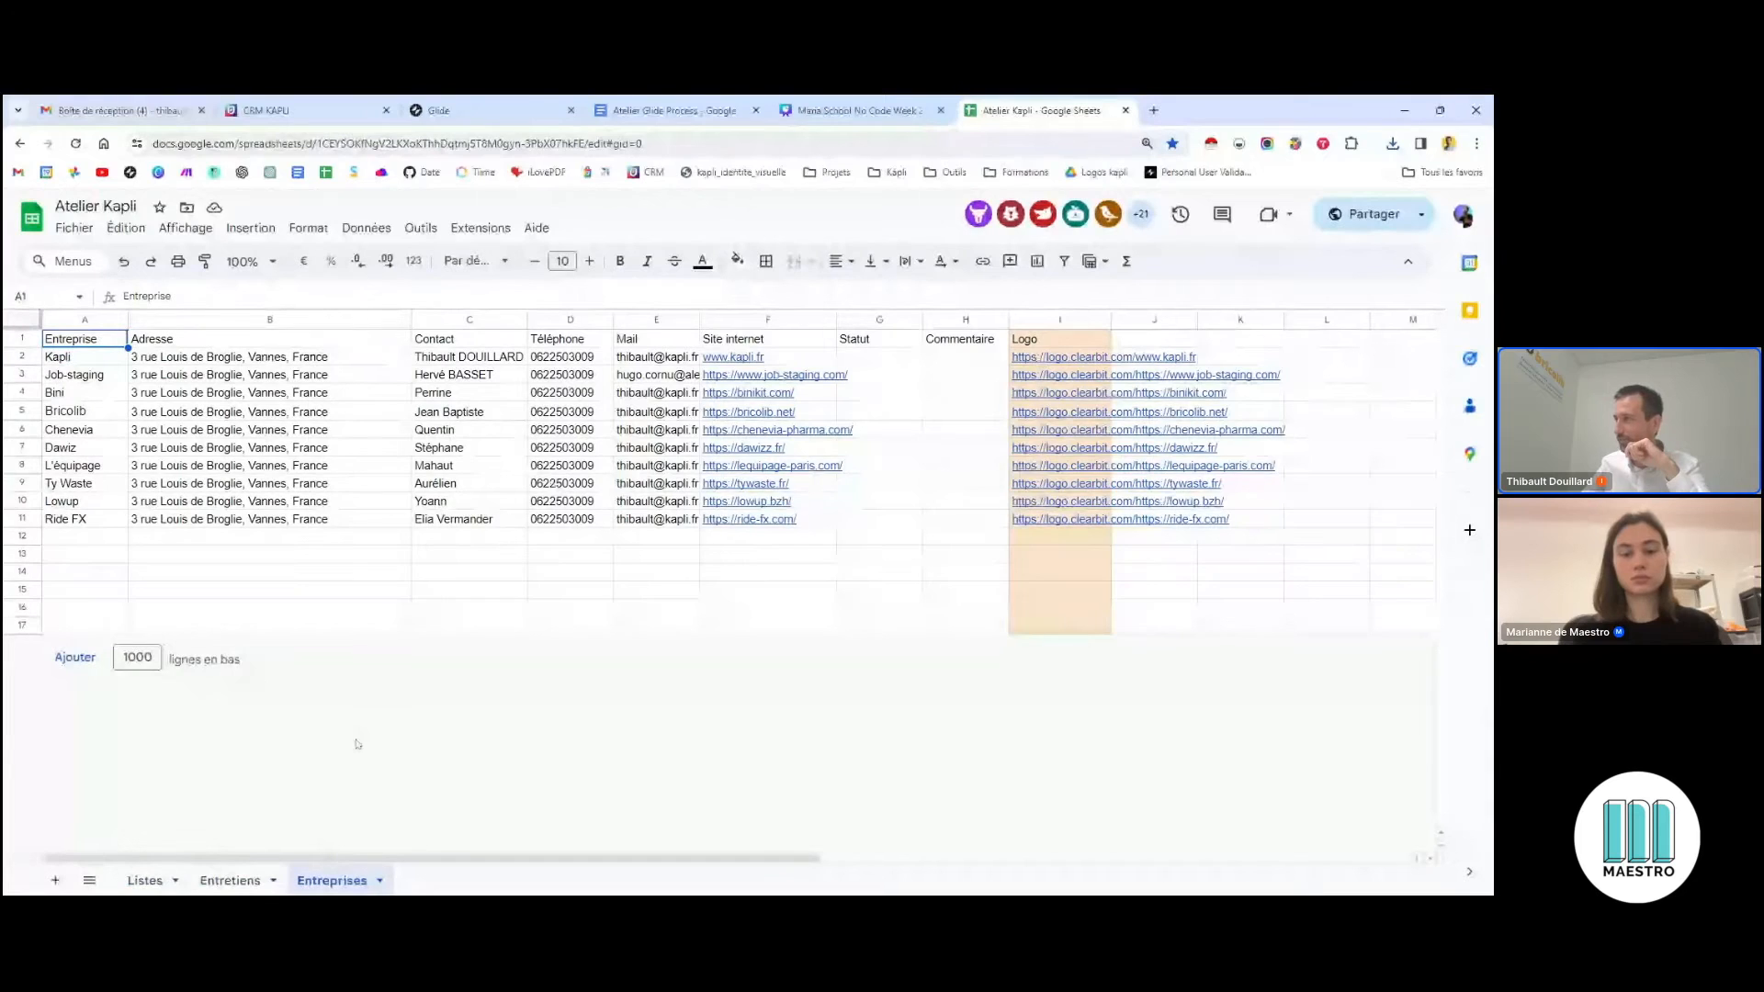
pyautogui.click(70, 230)
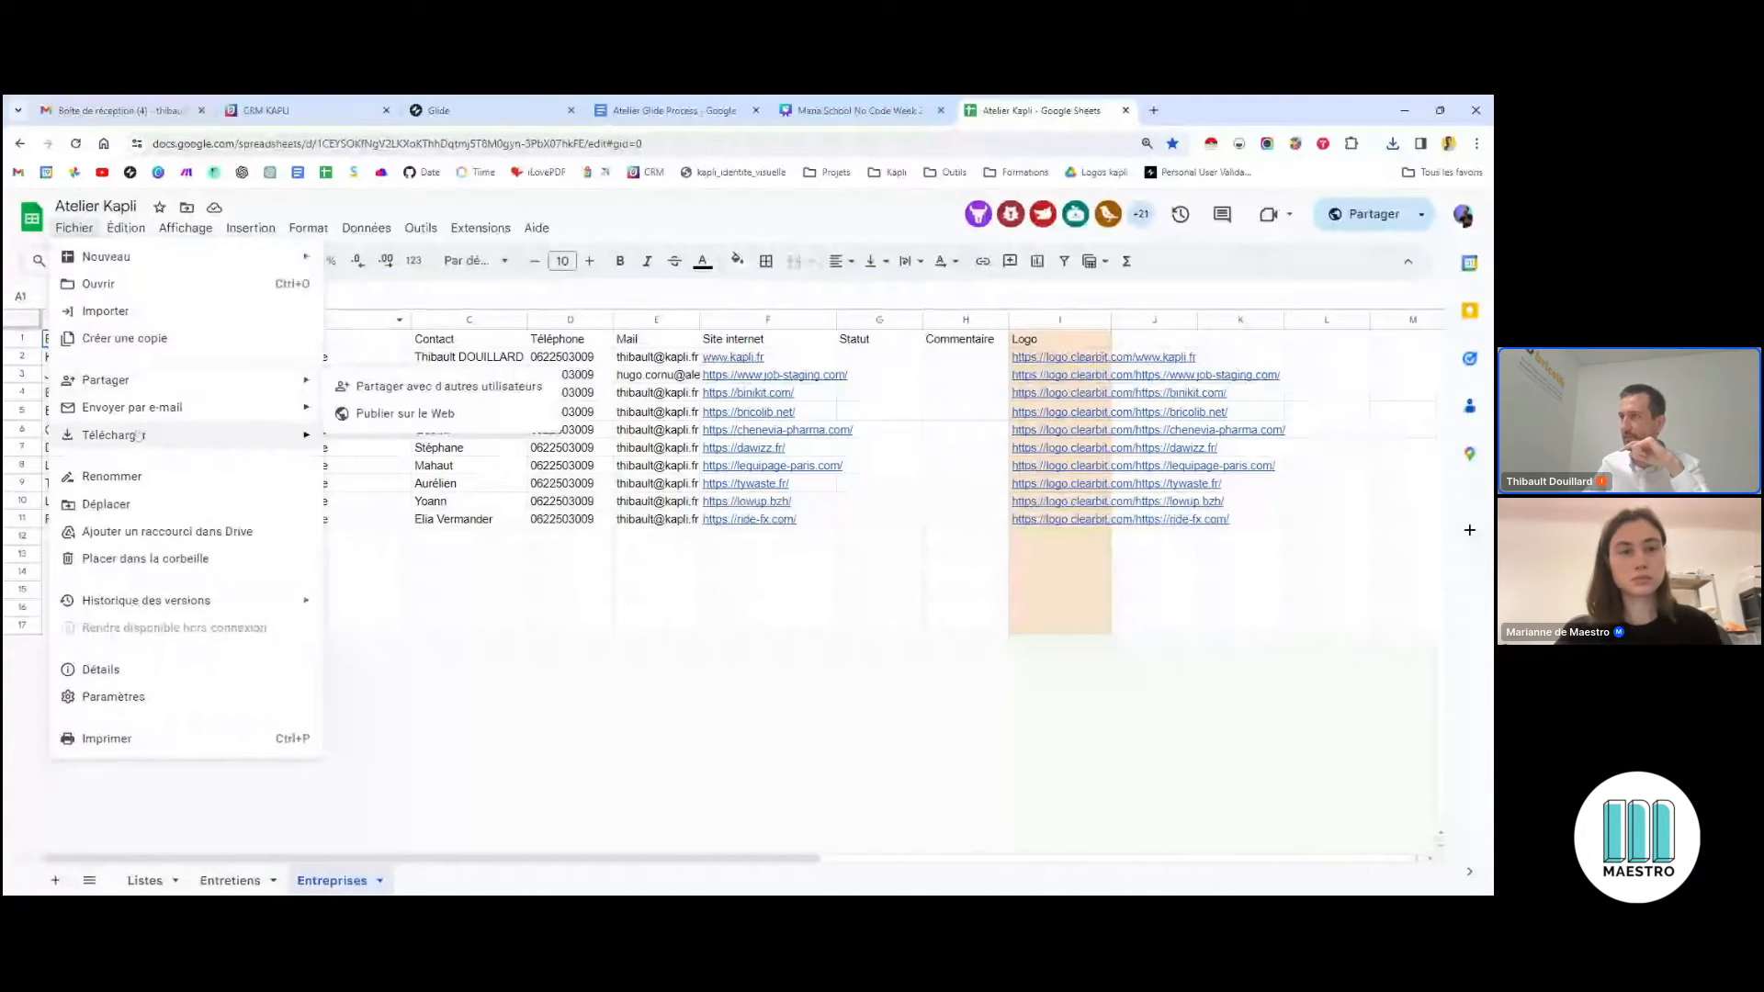
pyautogui.moveTo(184, 434)
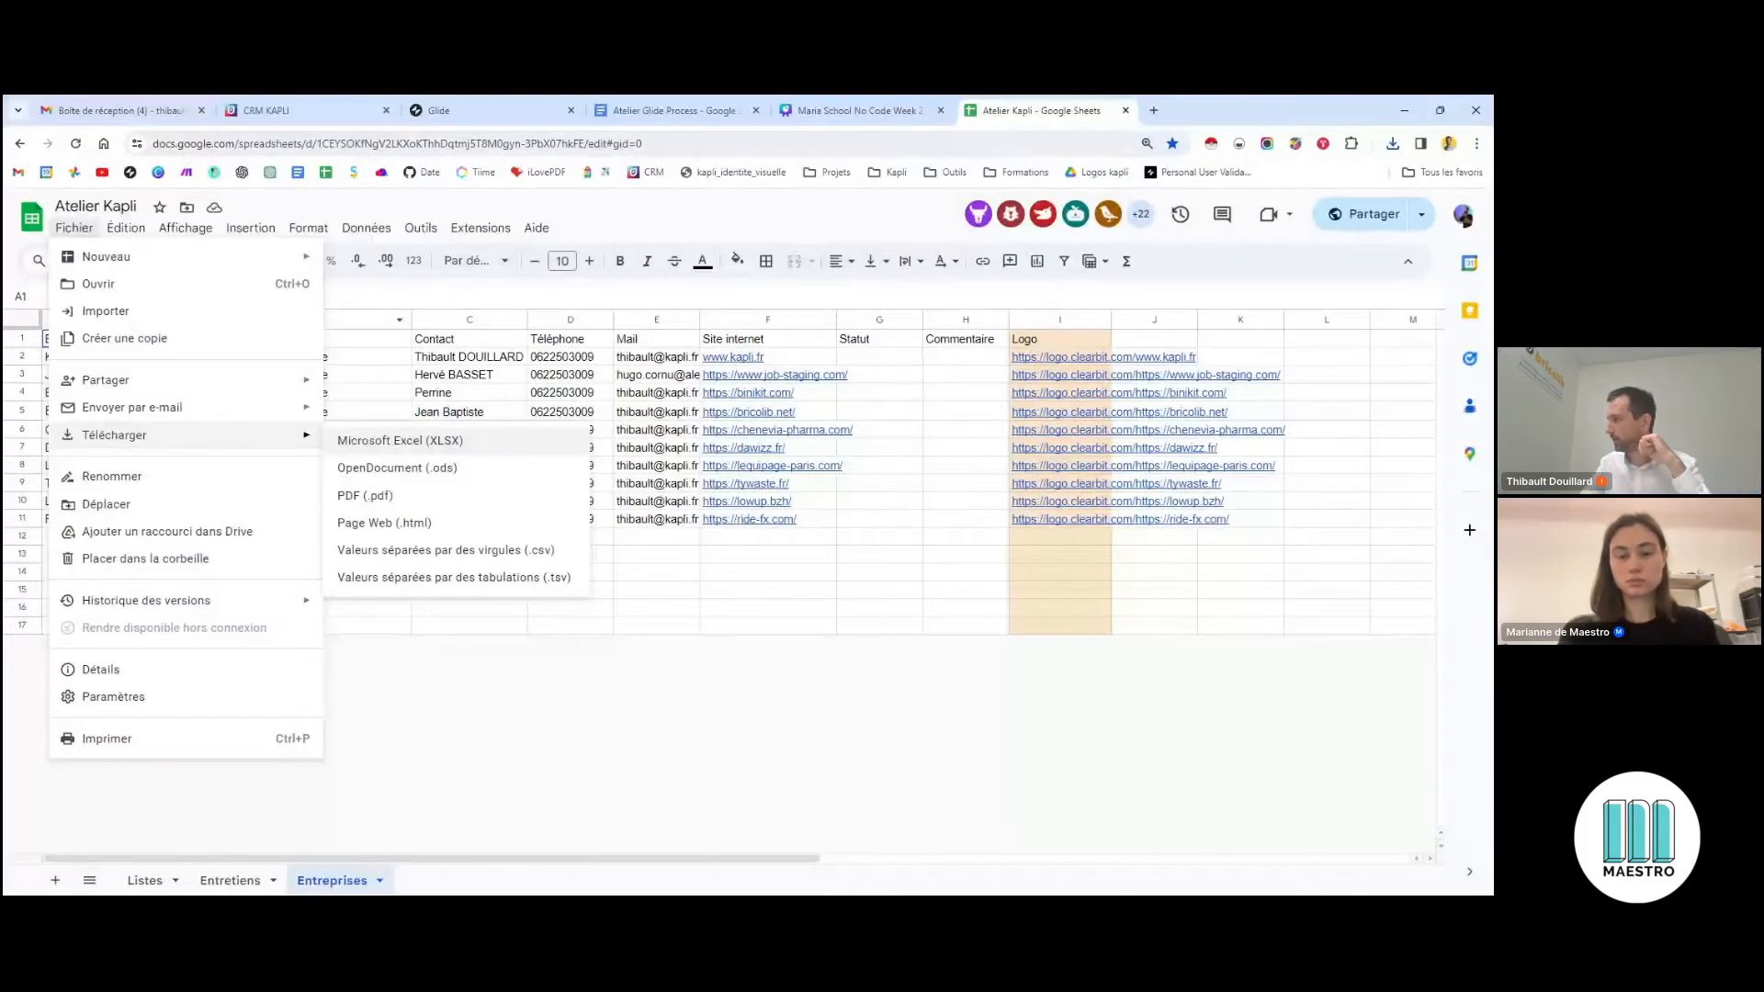
# Search the web for "glideapp" in a new browser tab and open the official Glide website
pyautogui.click(518, 103)
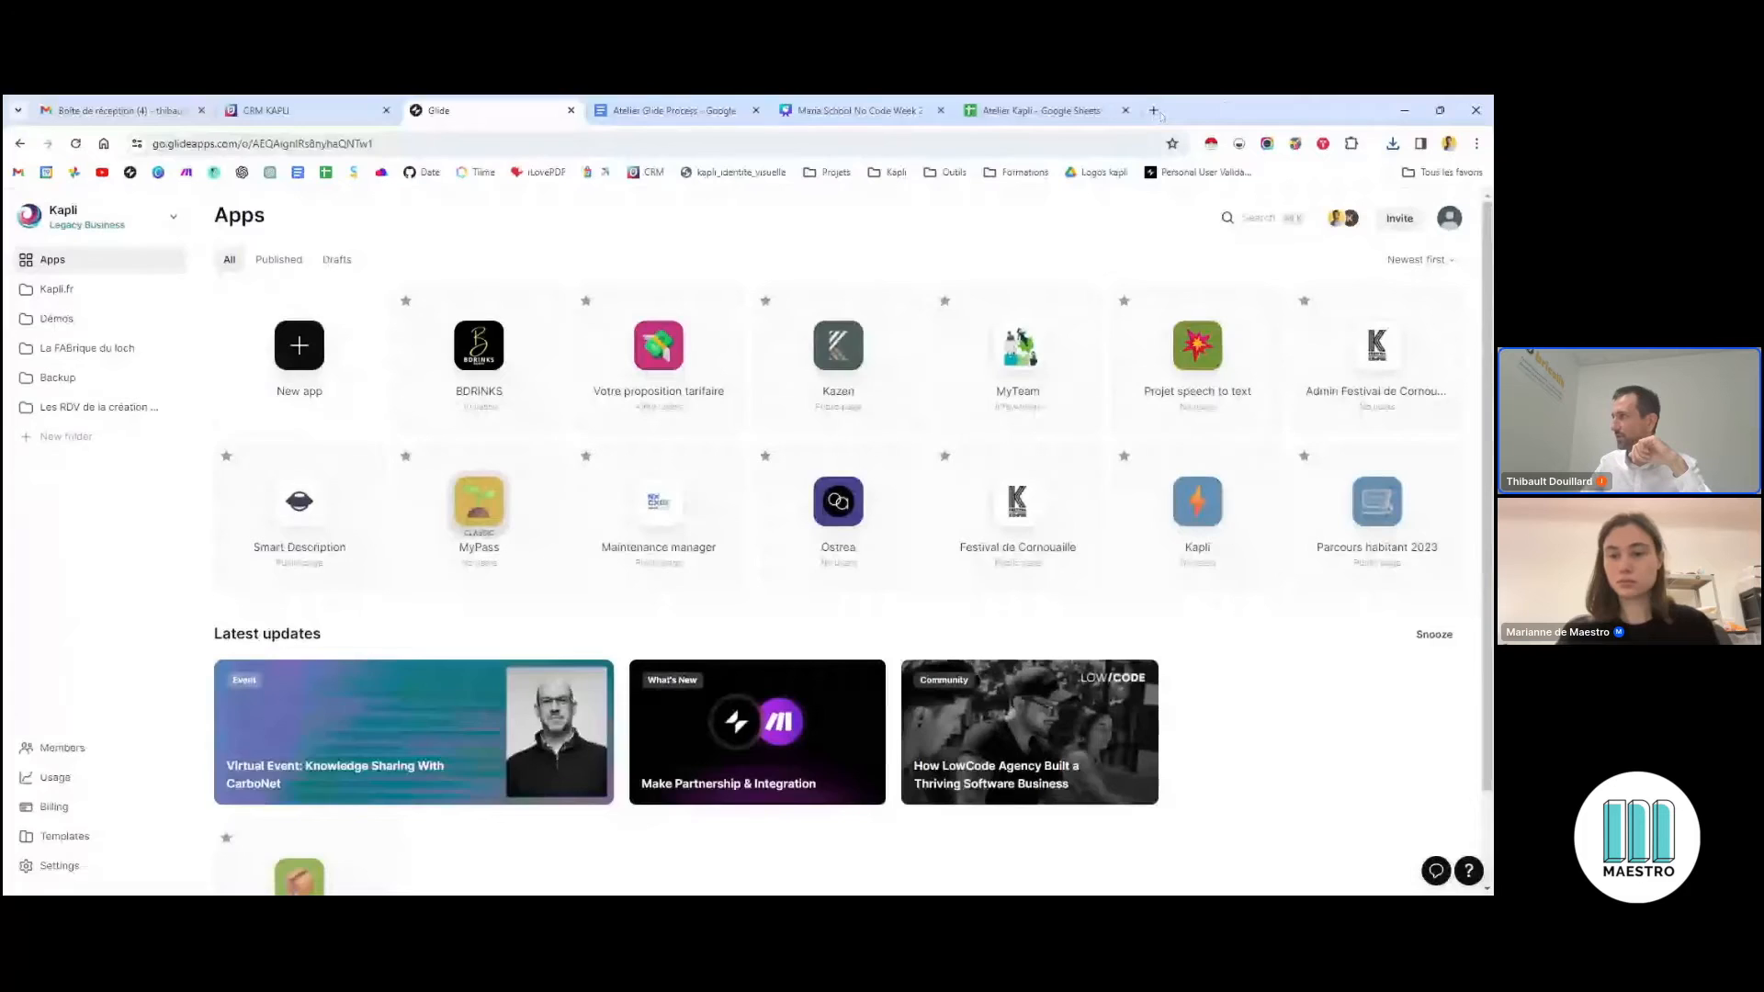
pyautogui.click(1154, 110)
pyautogui.click(1094, 111)
pyautogui.click(1192, 111)
pyautogui.click(221, 145)
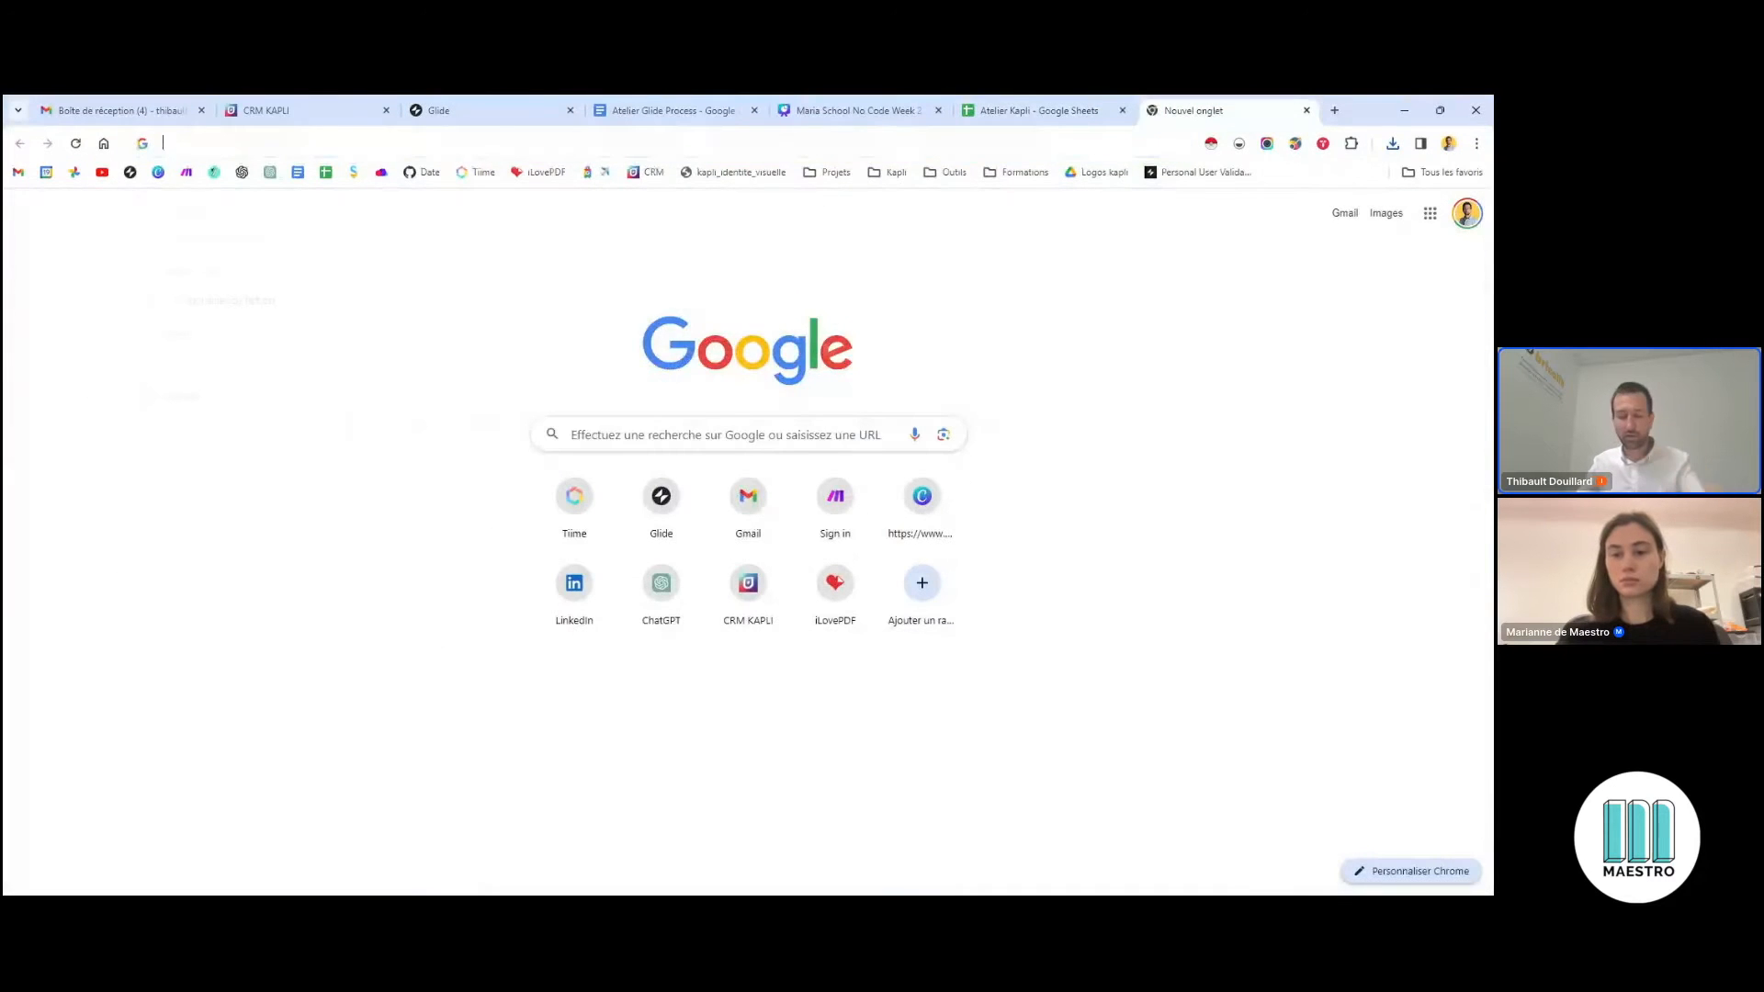
pyautogui.write('glideapp')
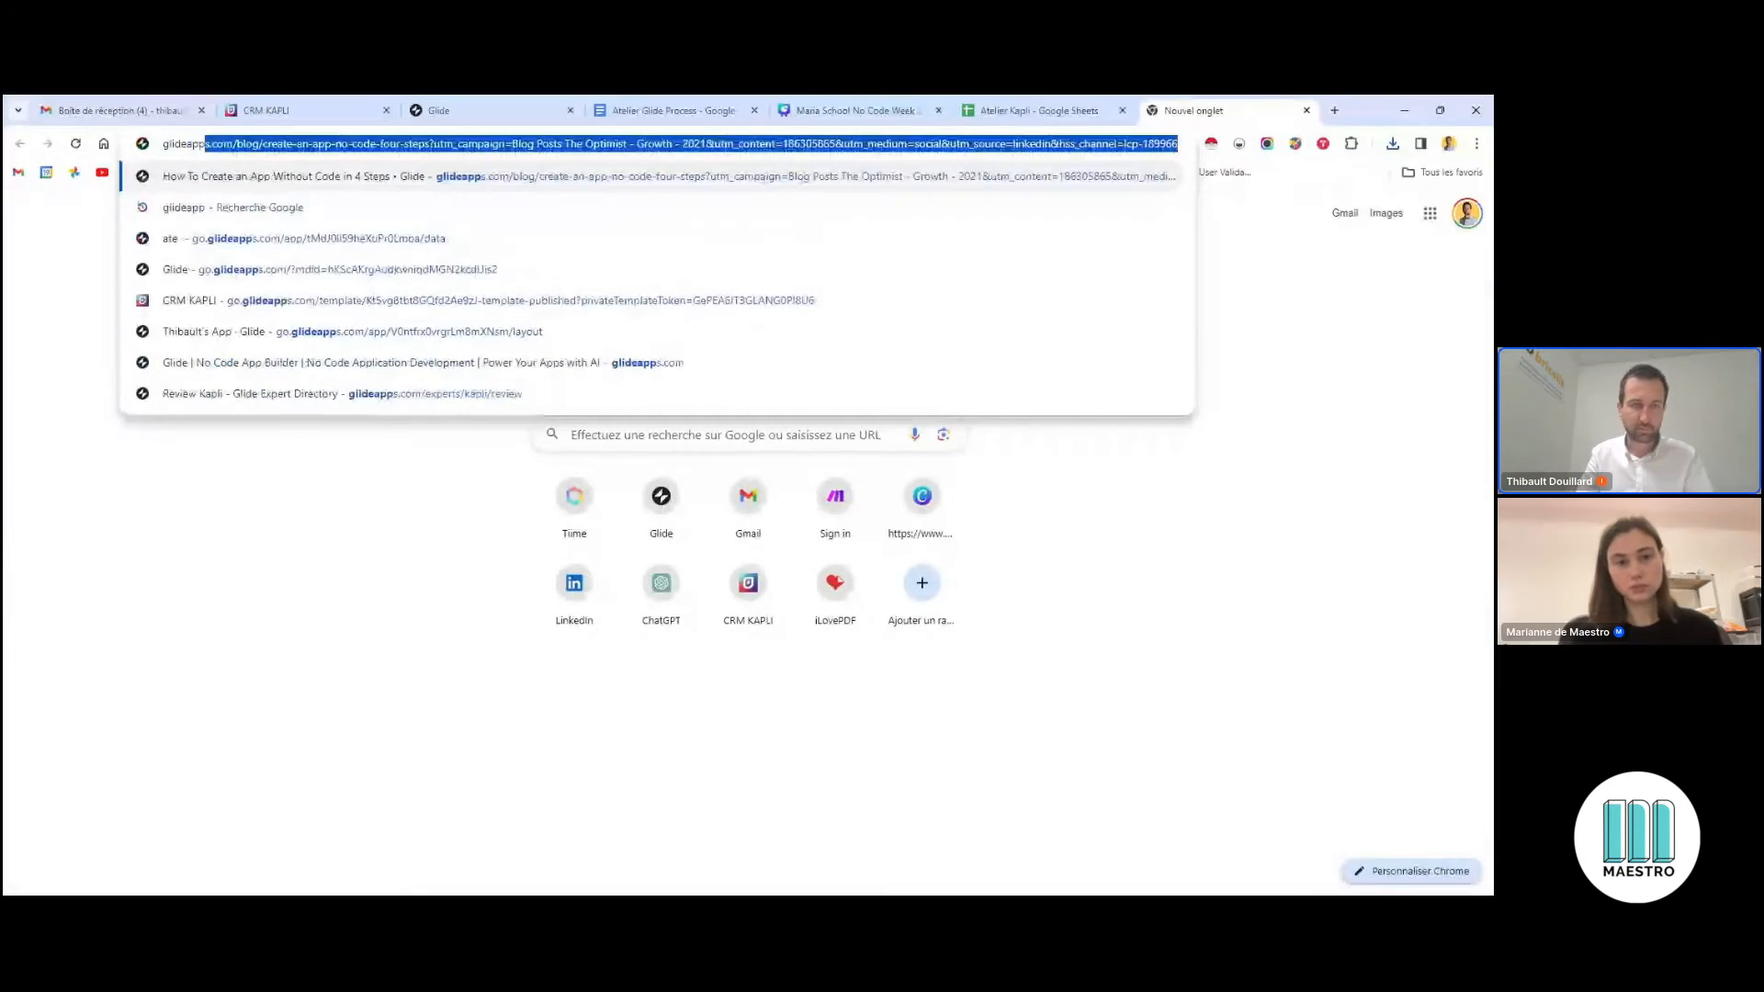
pyautogui.press('Delete')
pyautogui.press('Return')
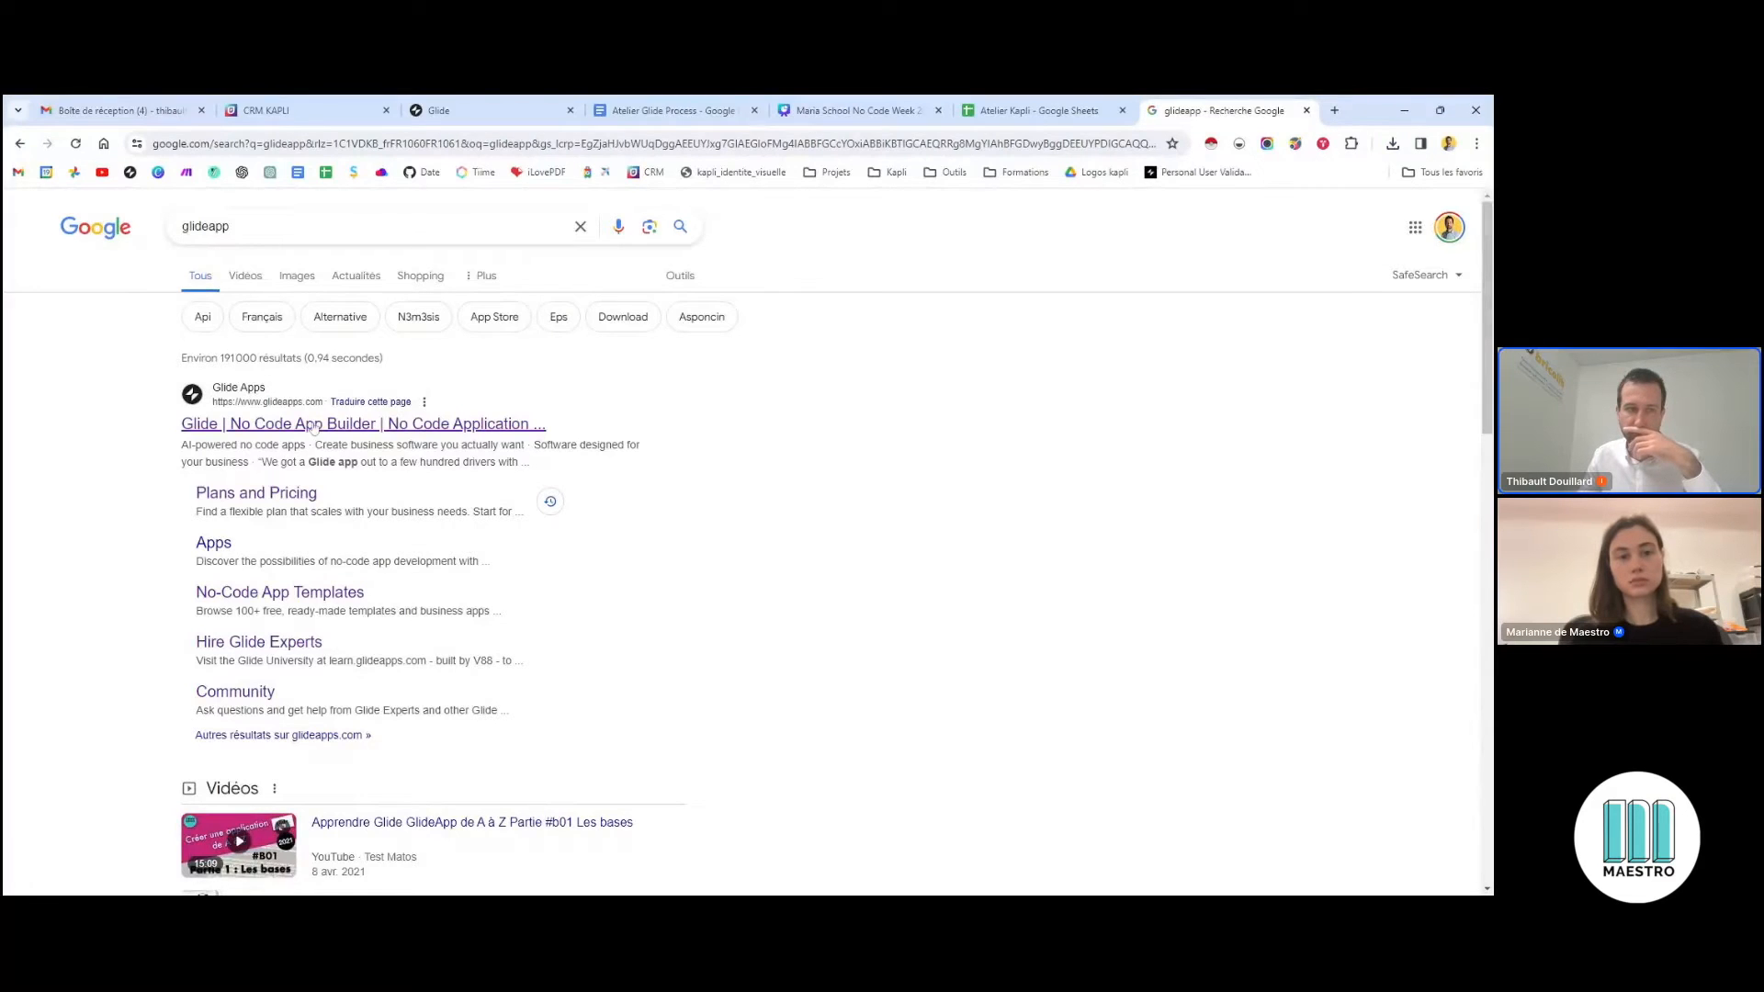
pyautogui.click(313, 425)
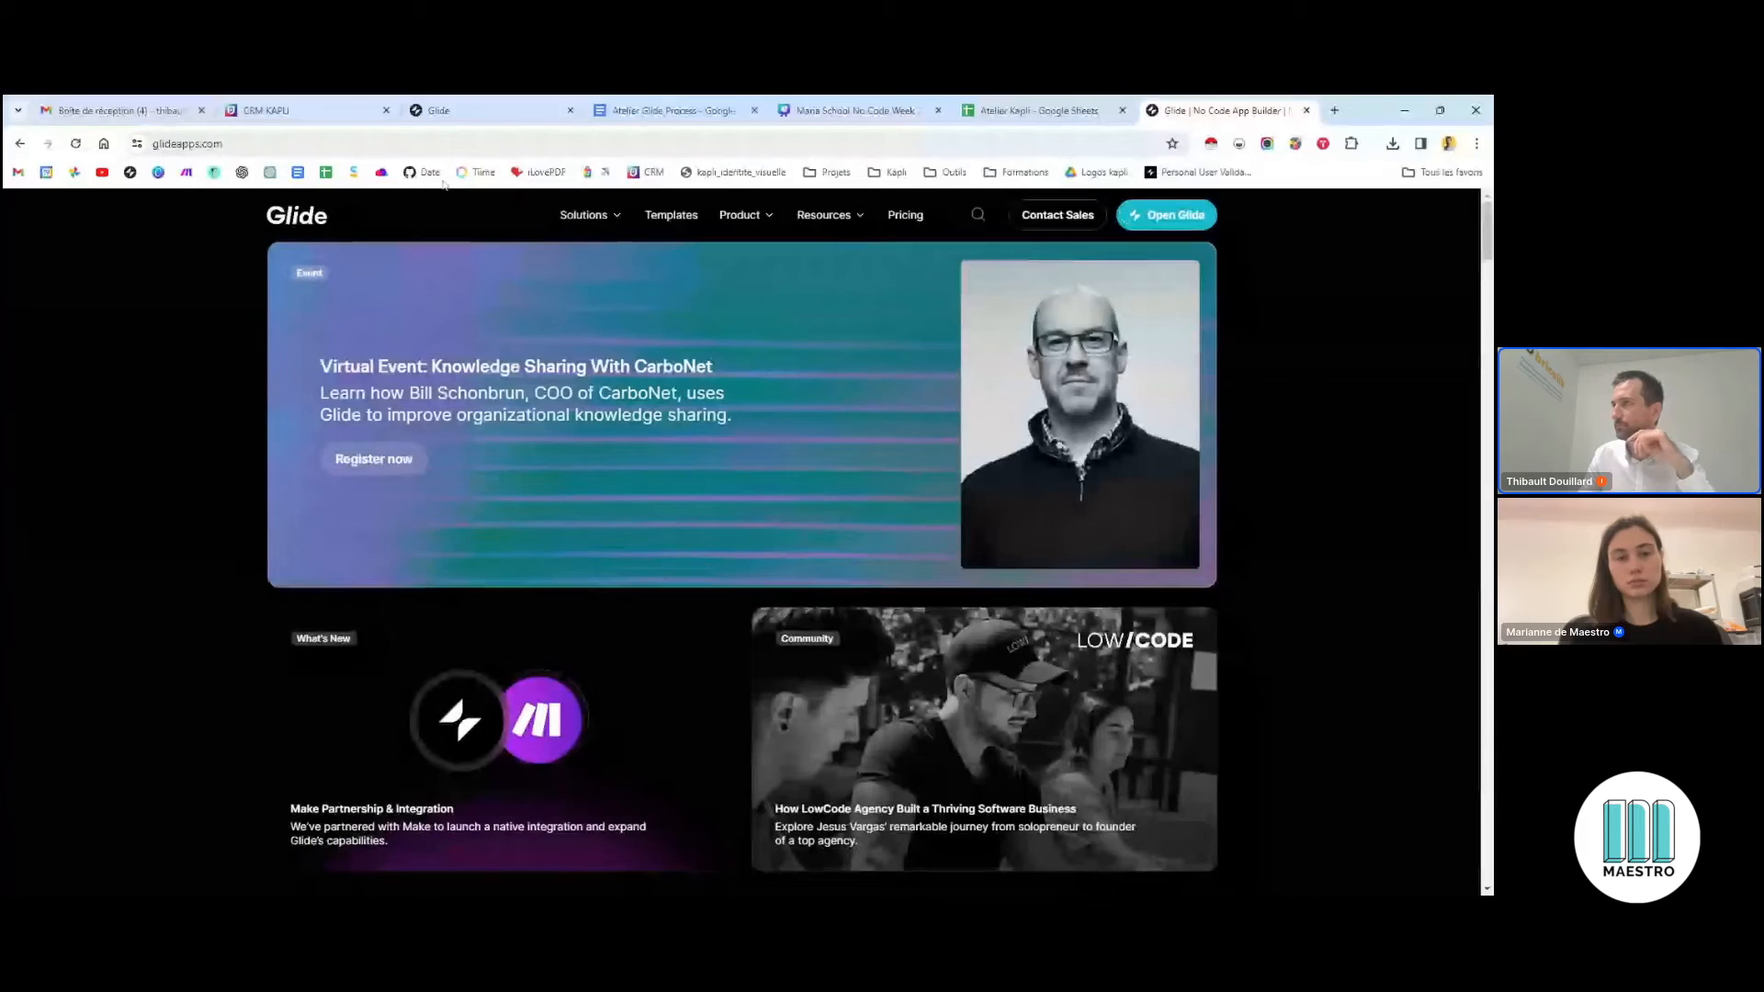
# Open the Glide apps dashboard from the website and snooze the Latest updates section
pyautogui.click(386, 145)
pyautogui.click(1123, 217)
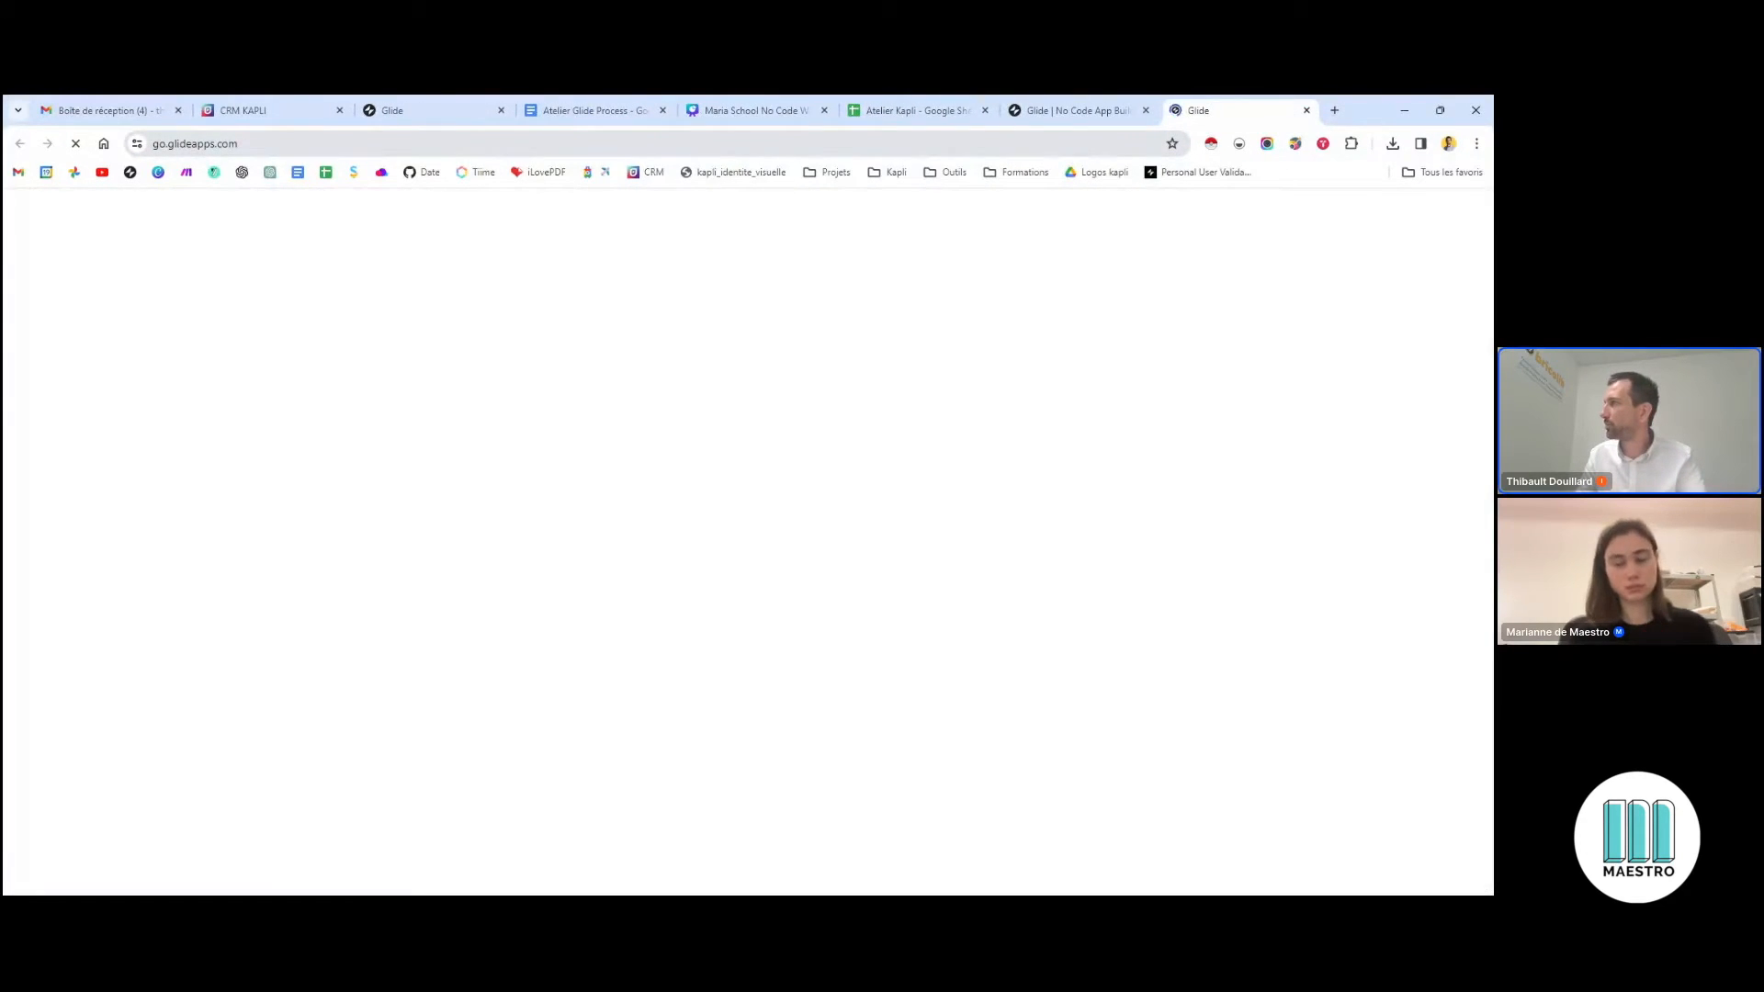
pyautogui.click(657, 145)
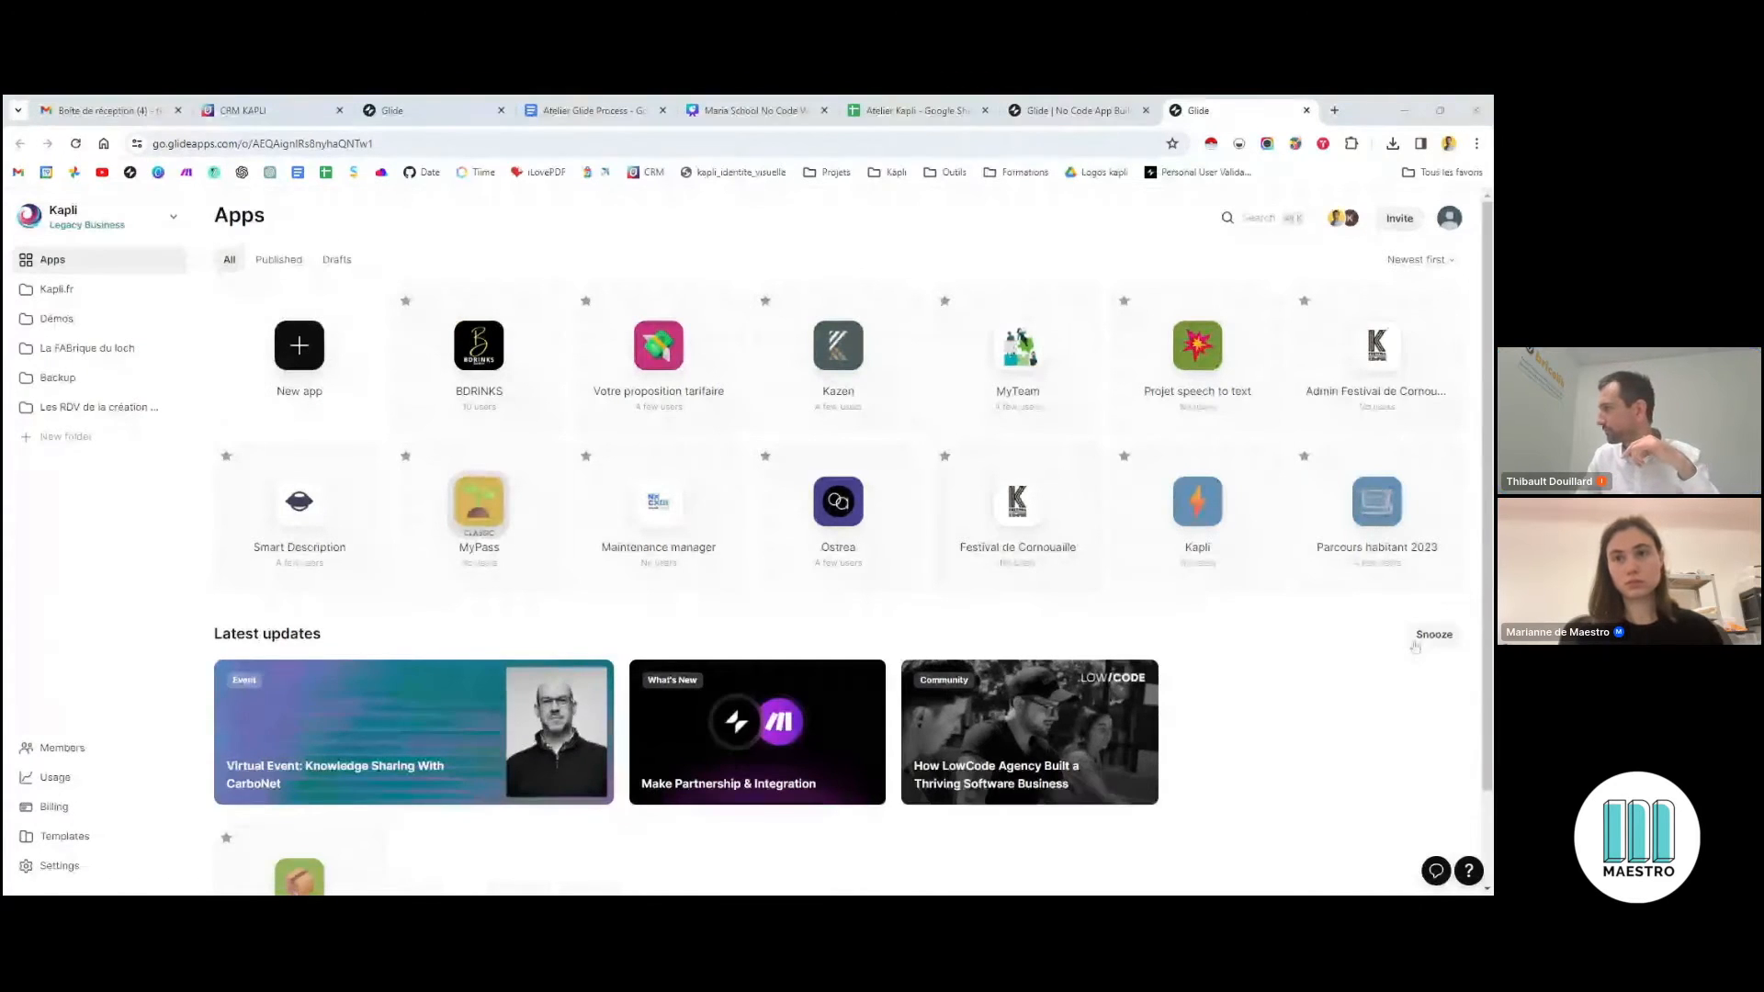
pyautogui.click(1420, 641)
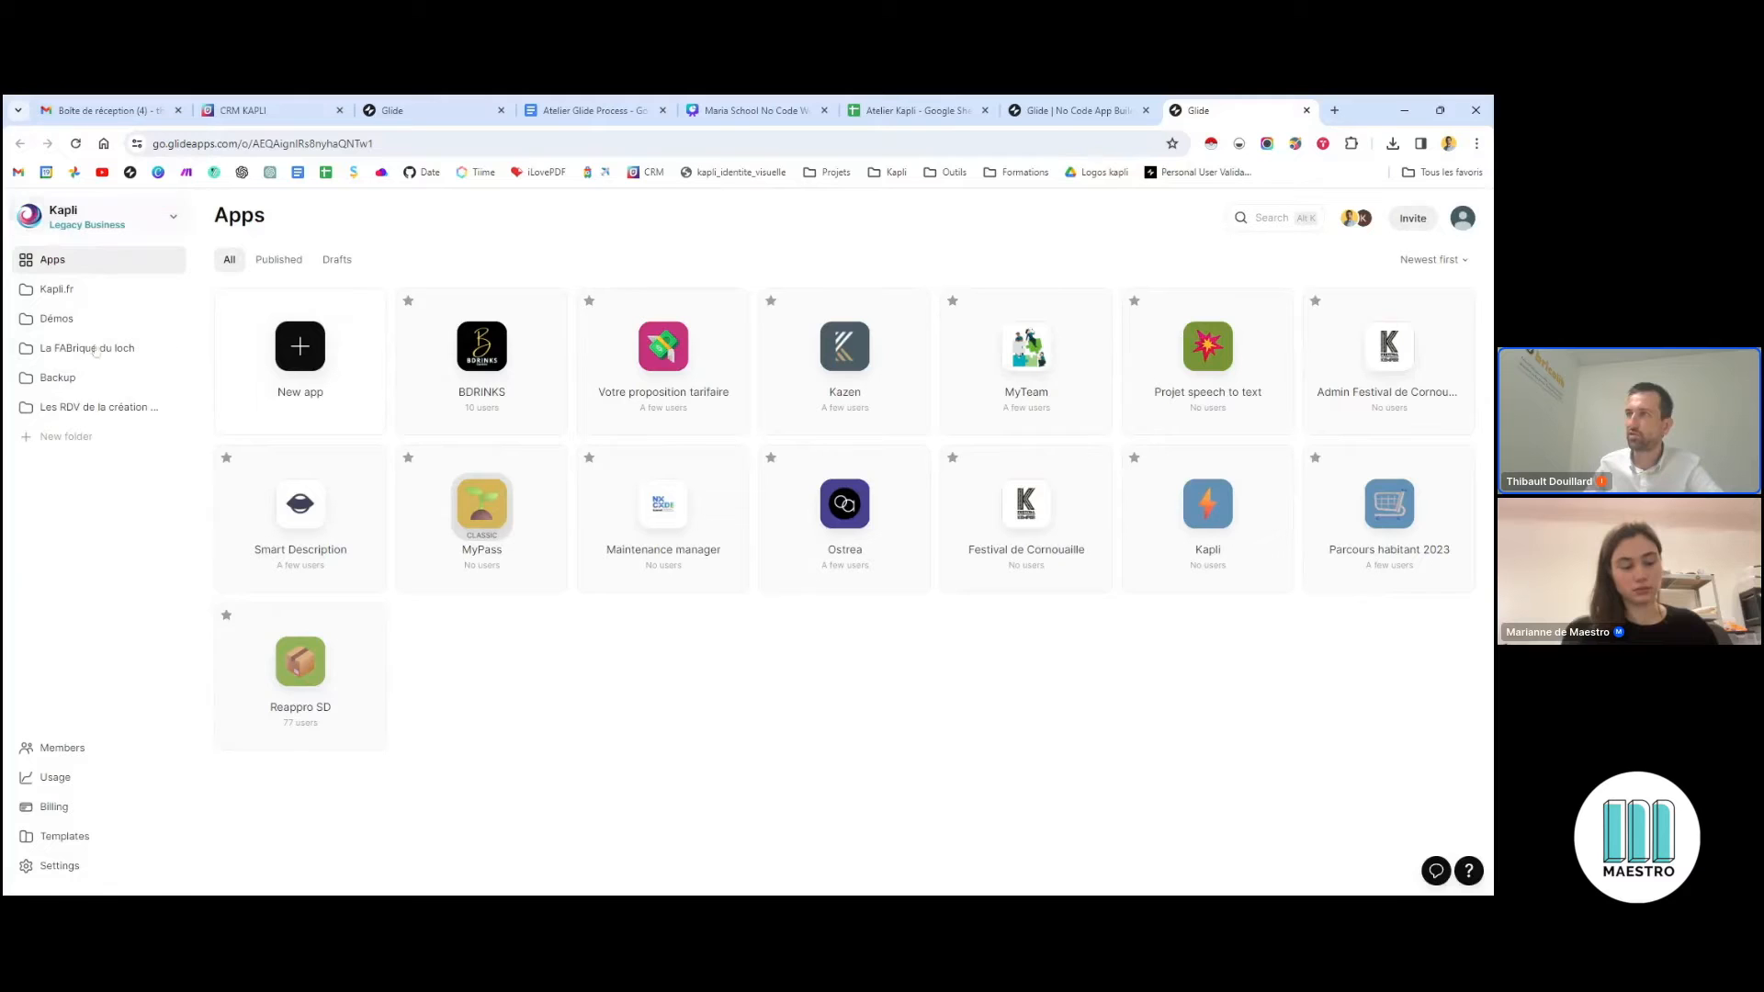
# Display the list of Glide teams and choose the Kapli team
pyautogui.click(102, 227)
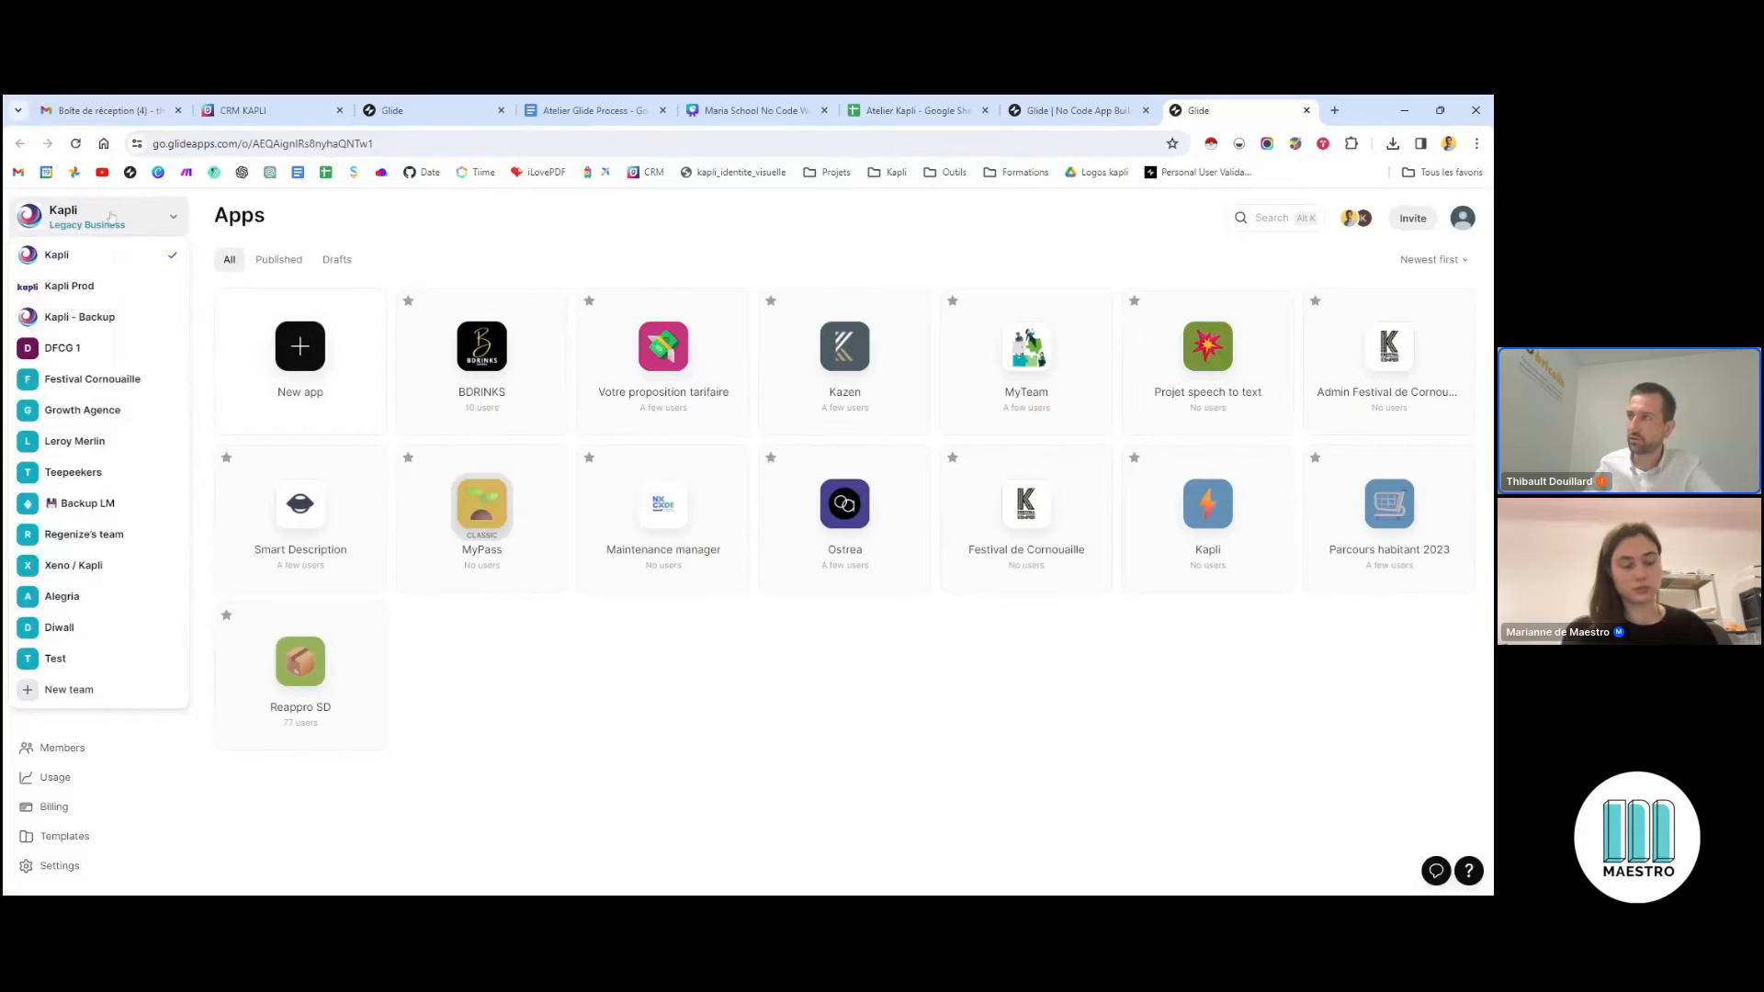
pyautogui.click(79, 257)
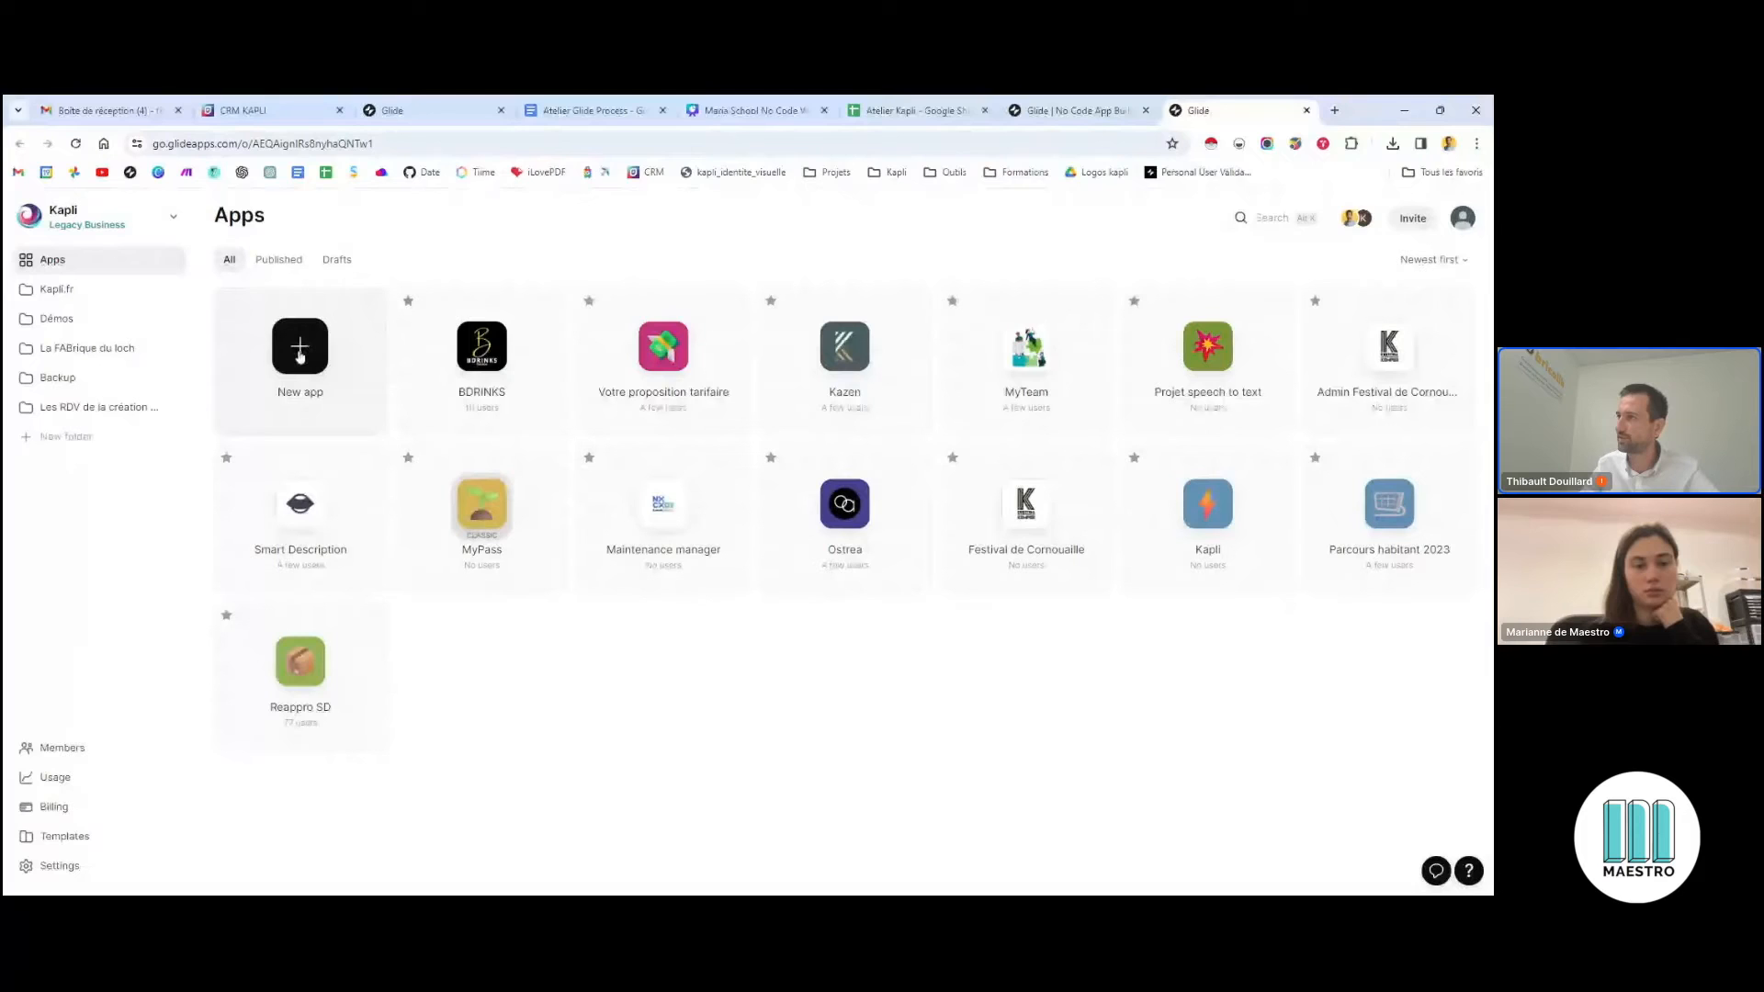
pyautogui.click(310, 353)
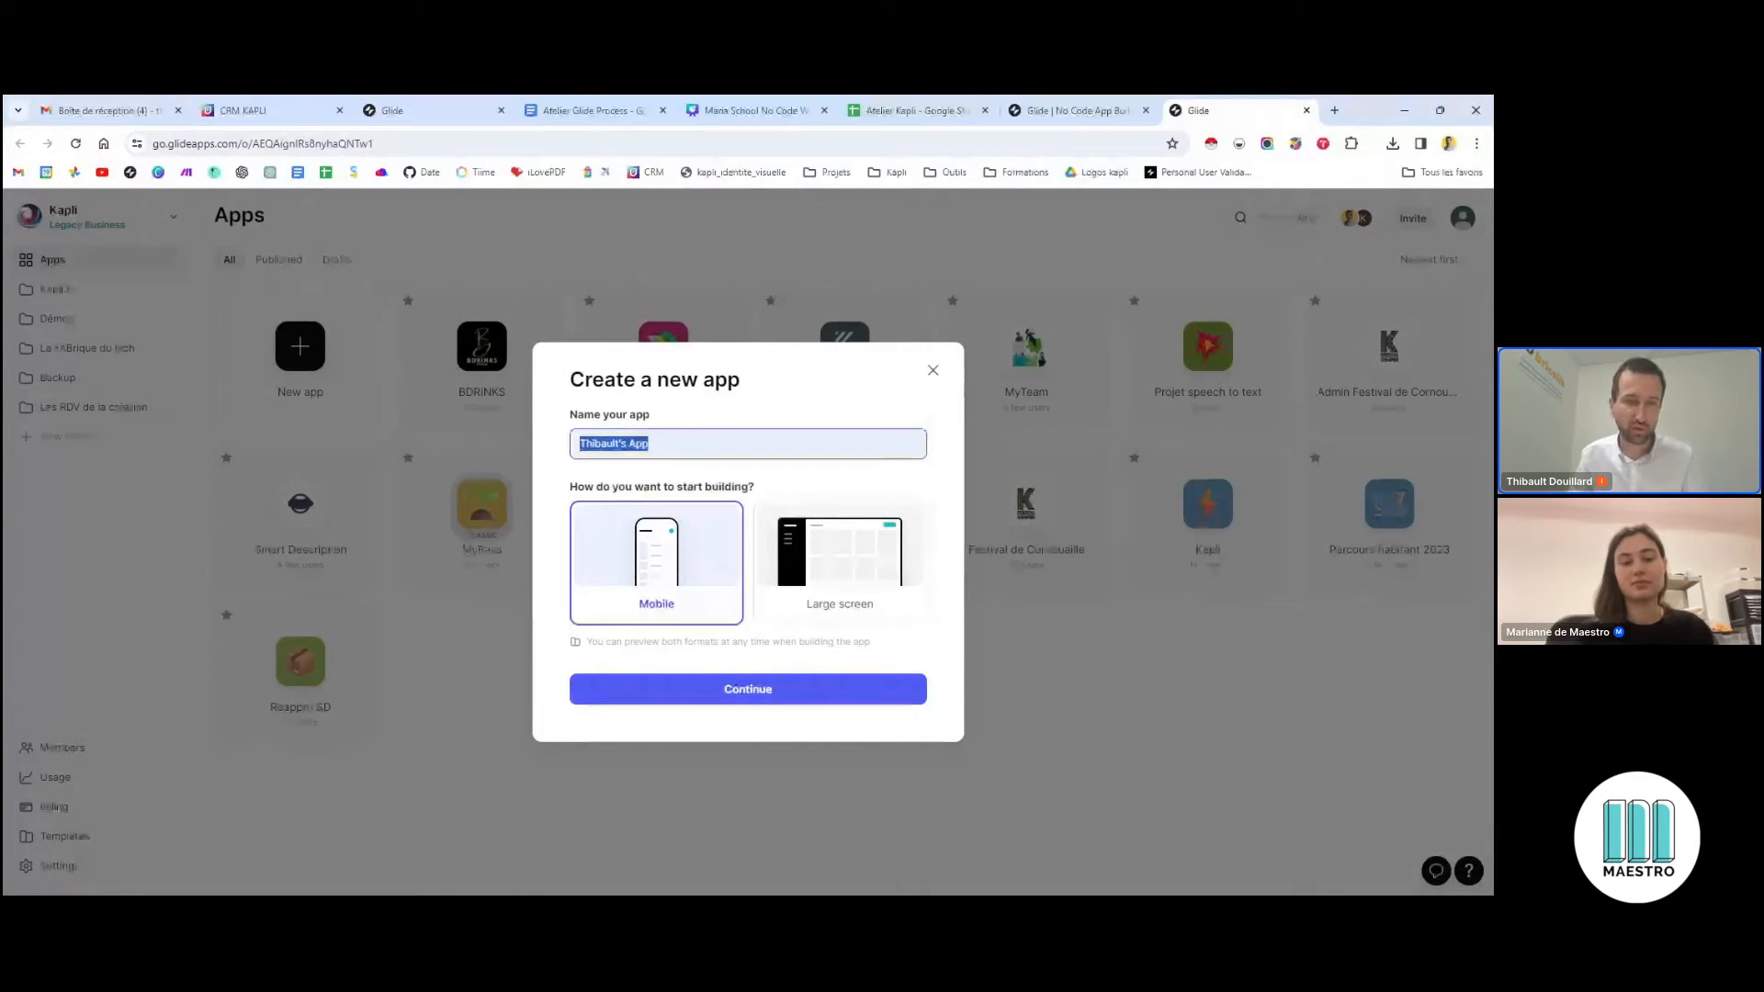
pyautogui.write('CRM')
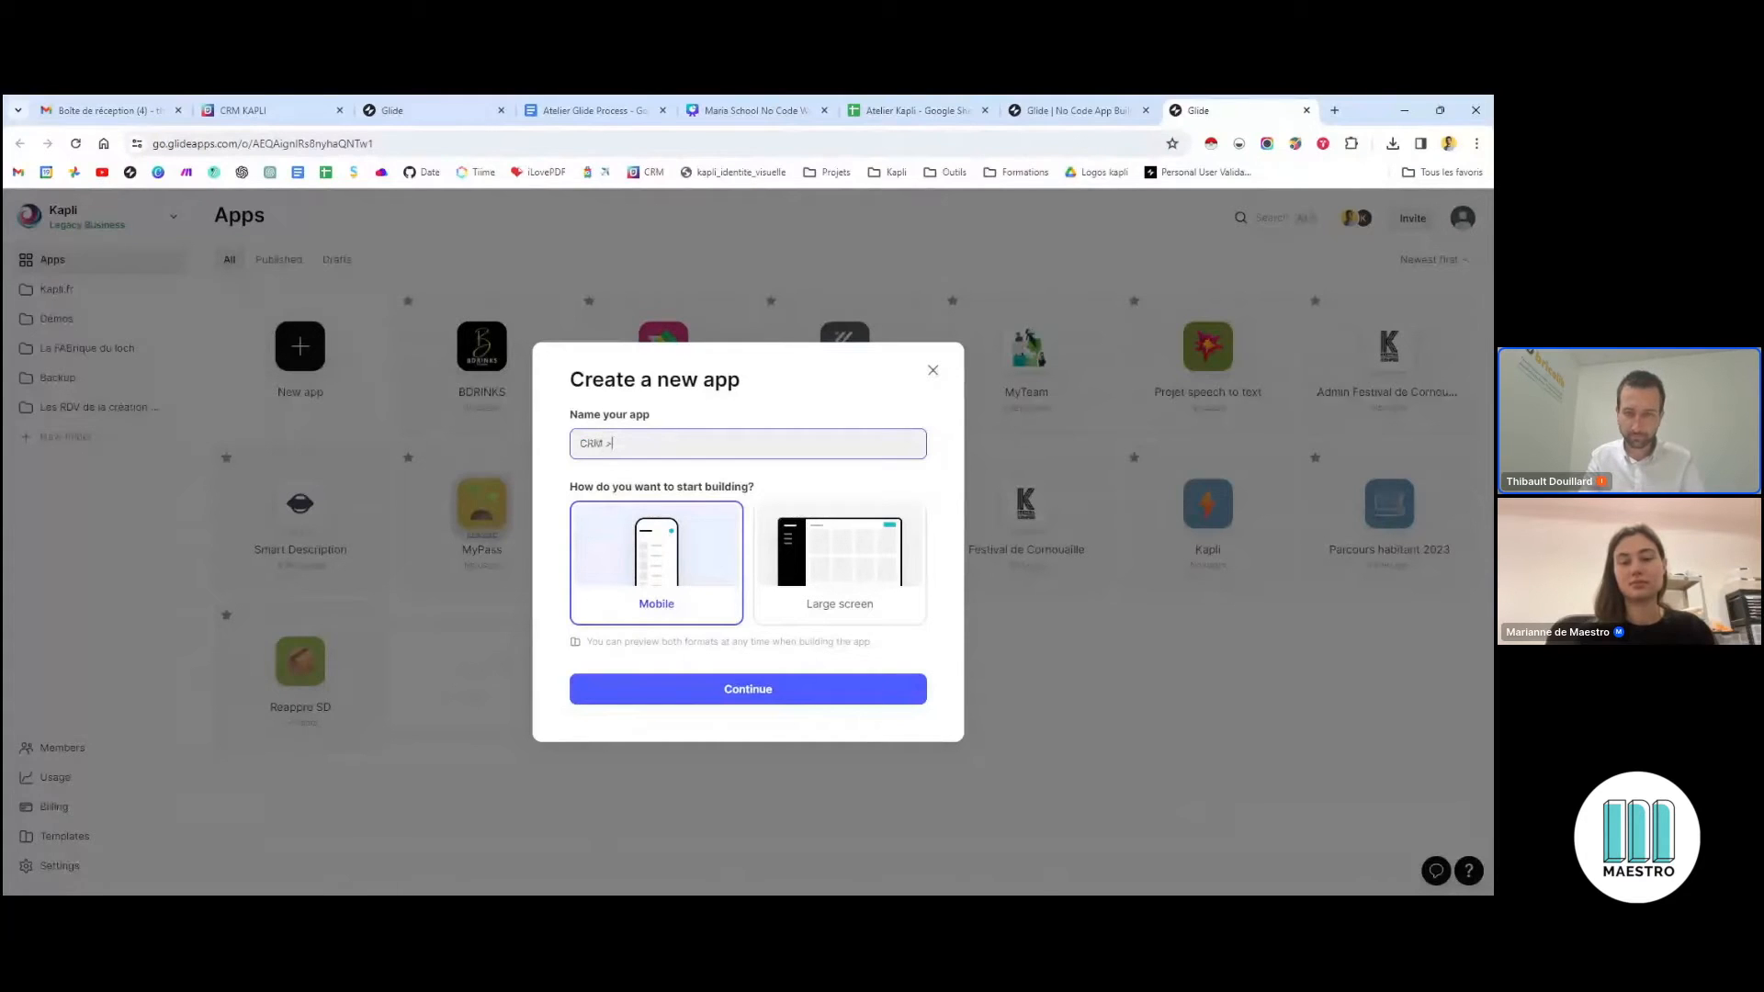
pyautogui.write(' Maestro')
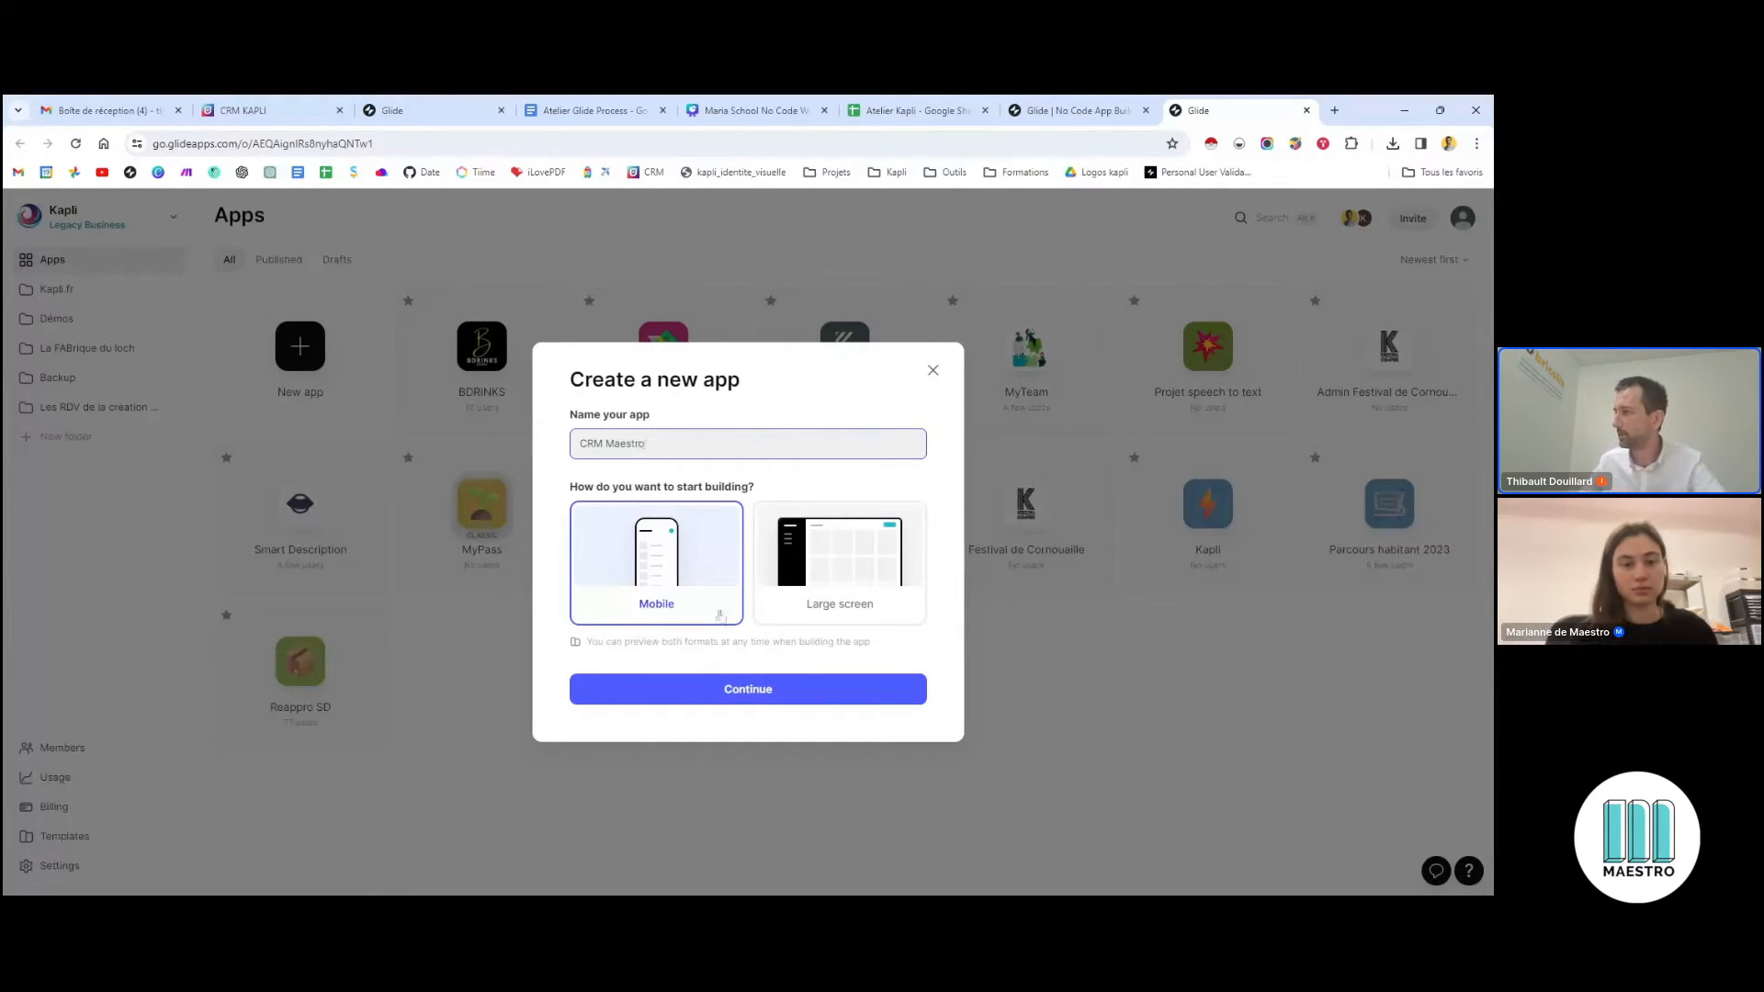
pyautogui.click(748, 698)
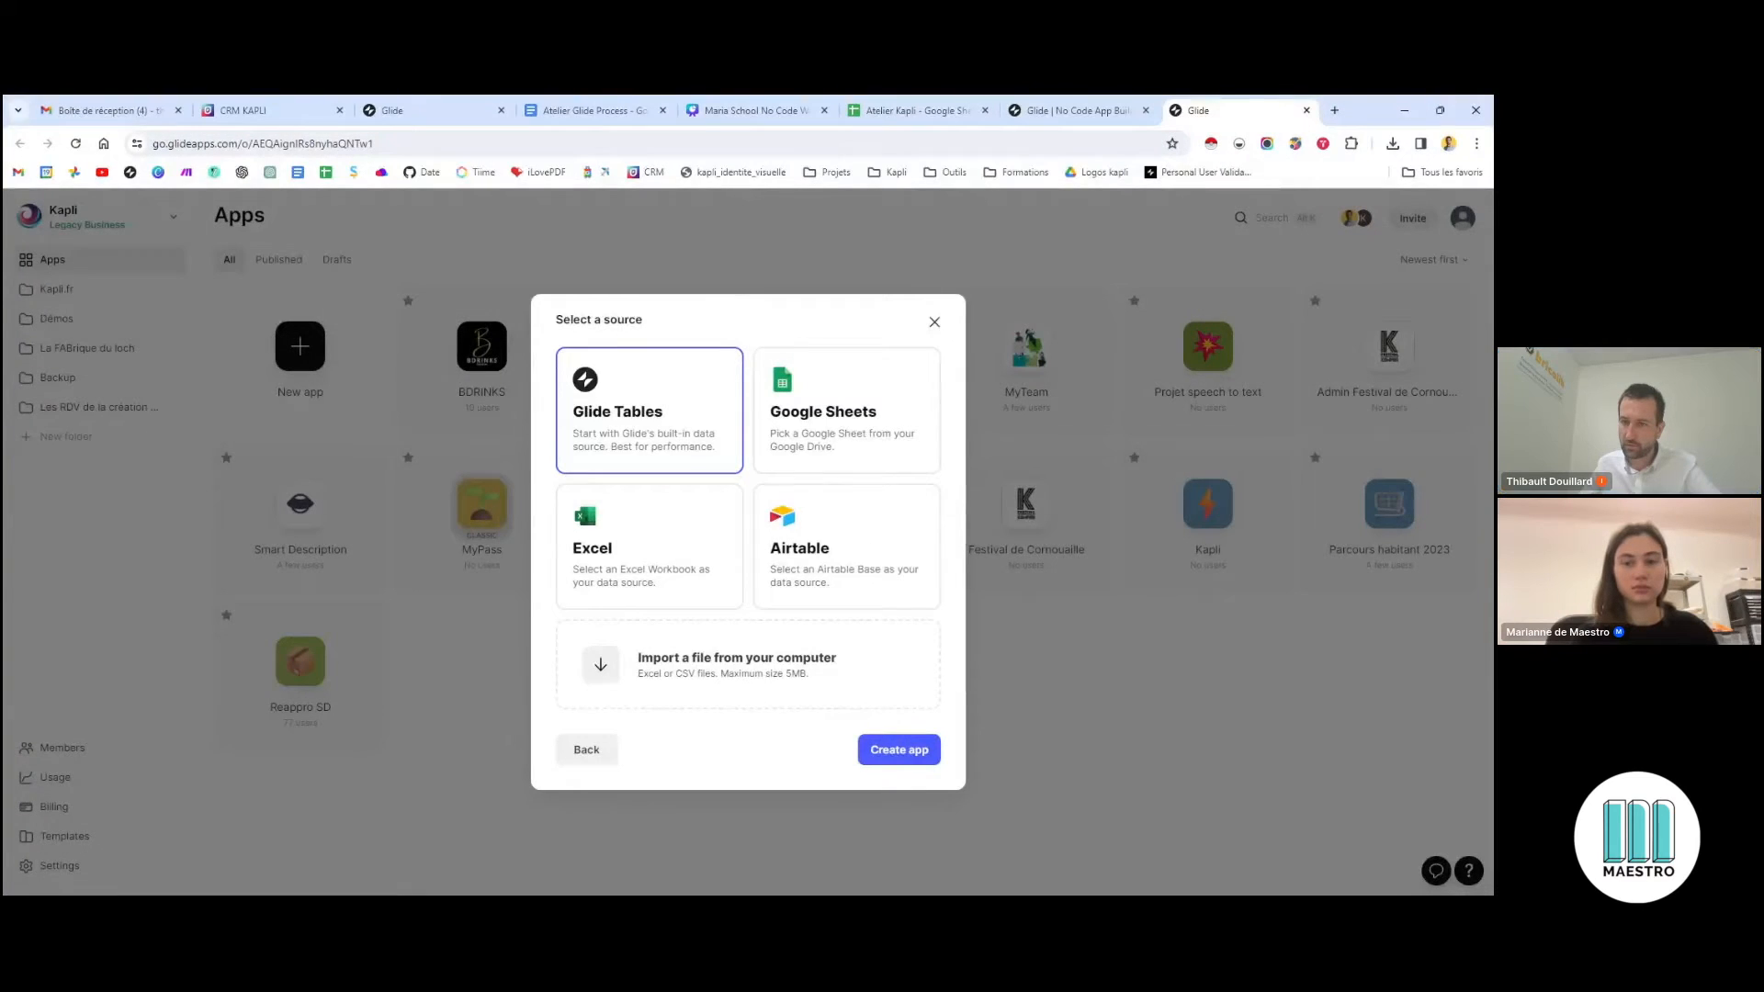
pyautogui.click(934, 325)
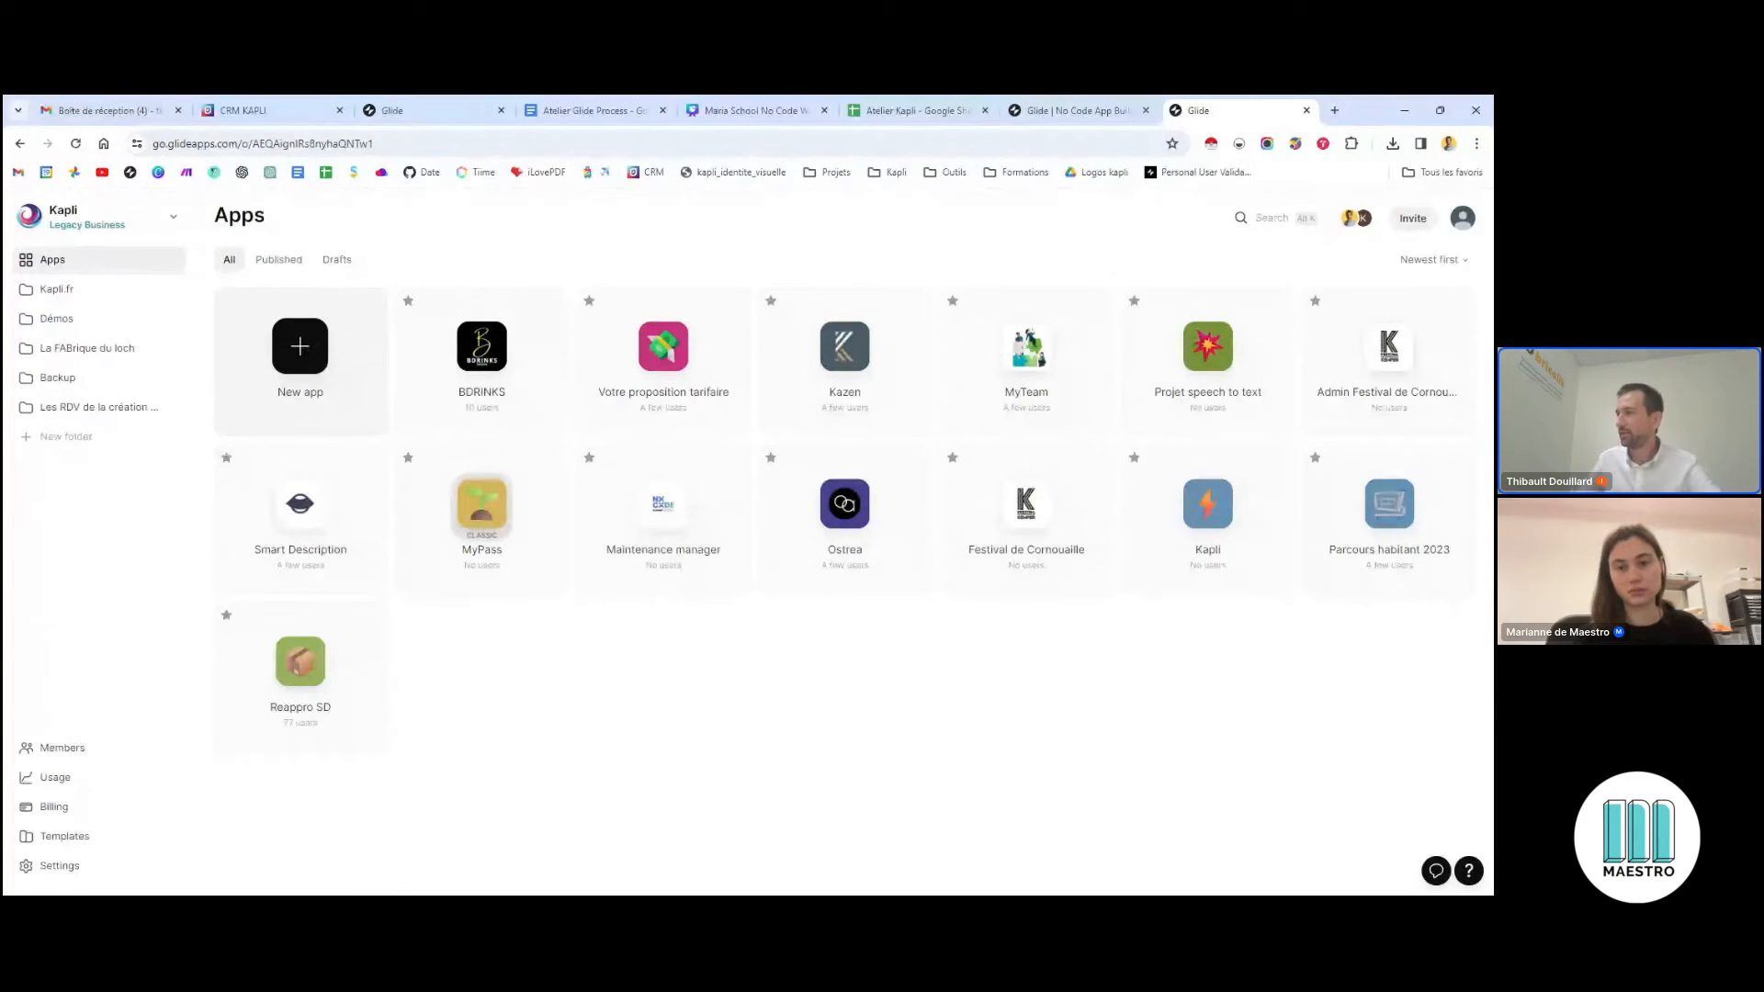
# Start a new app named CRM Maestro with the Mobile format and proceed to the data source selection
pyautogui.click(319, 358)
pyautogui.write('CRM Maestro')
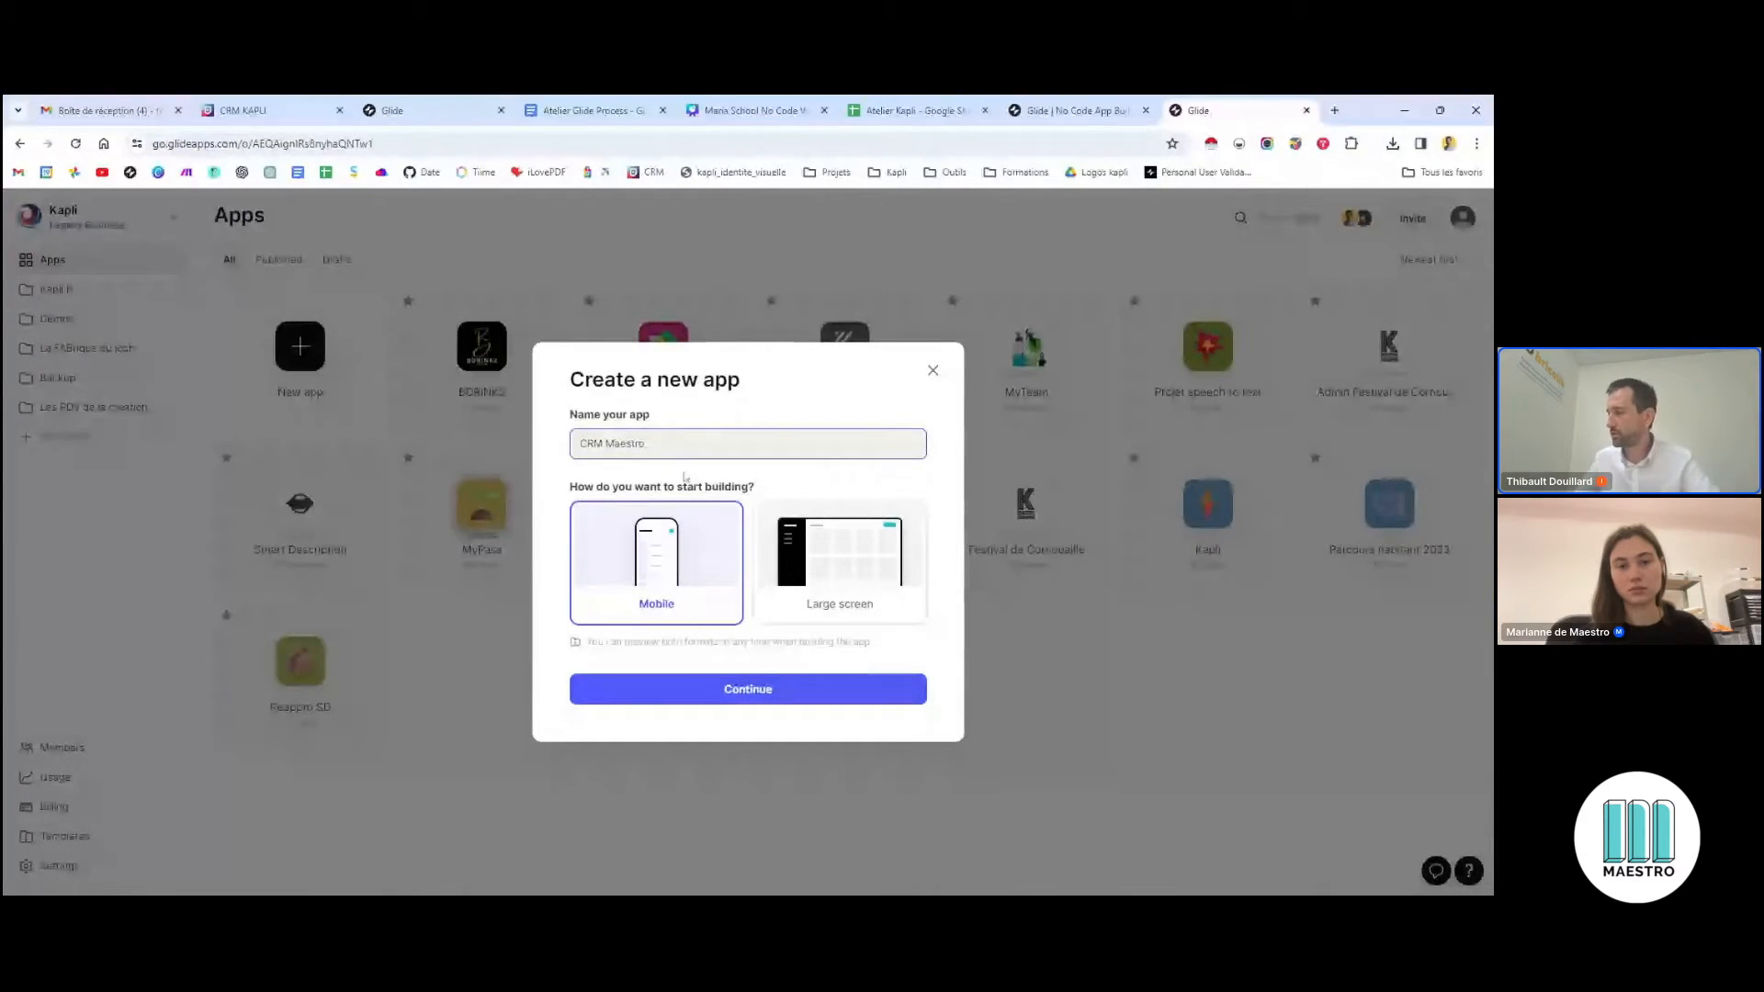
pyautogui.click(753, 690)
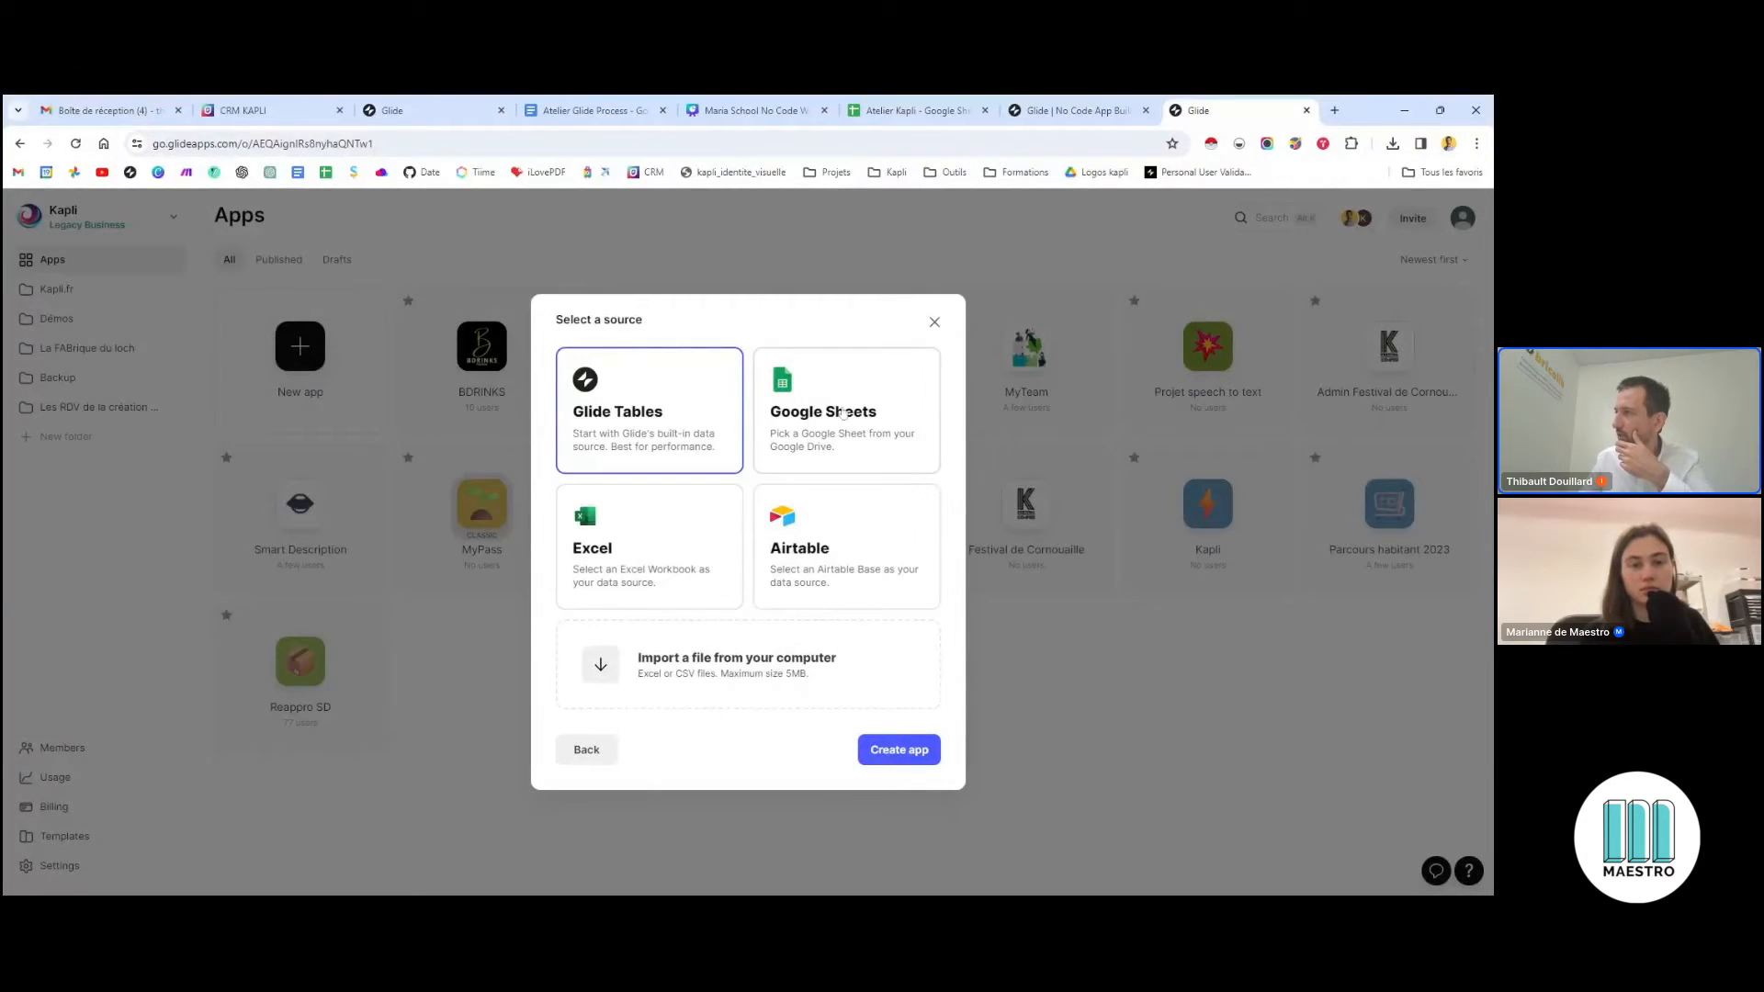
# Go through the data source options and create the app by importing the downloaded spreadsheet file from the computer
pyautogui.click(844, 441)
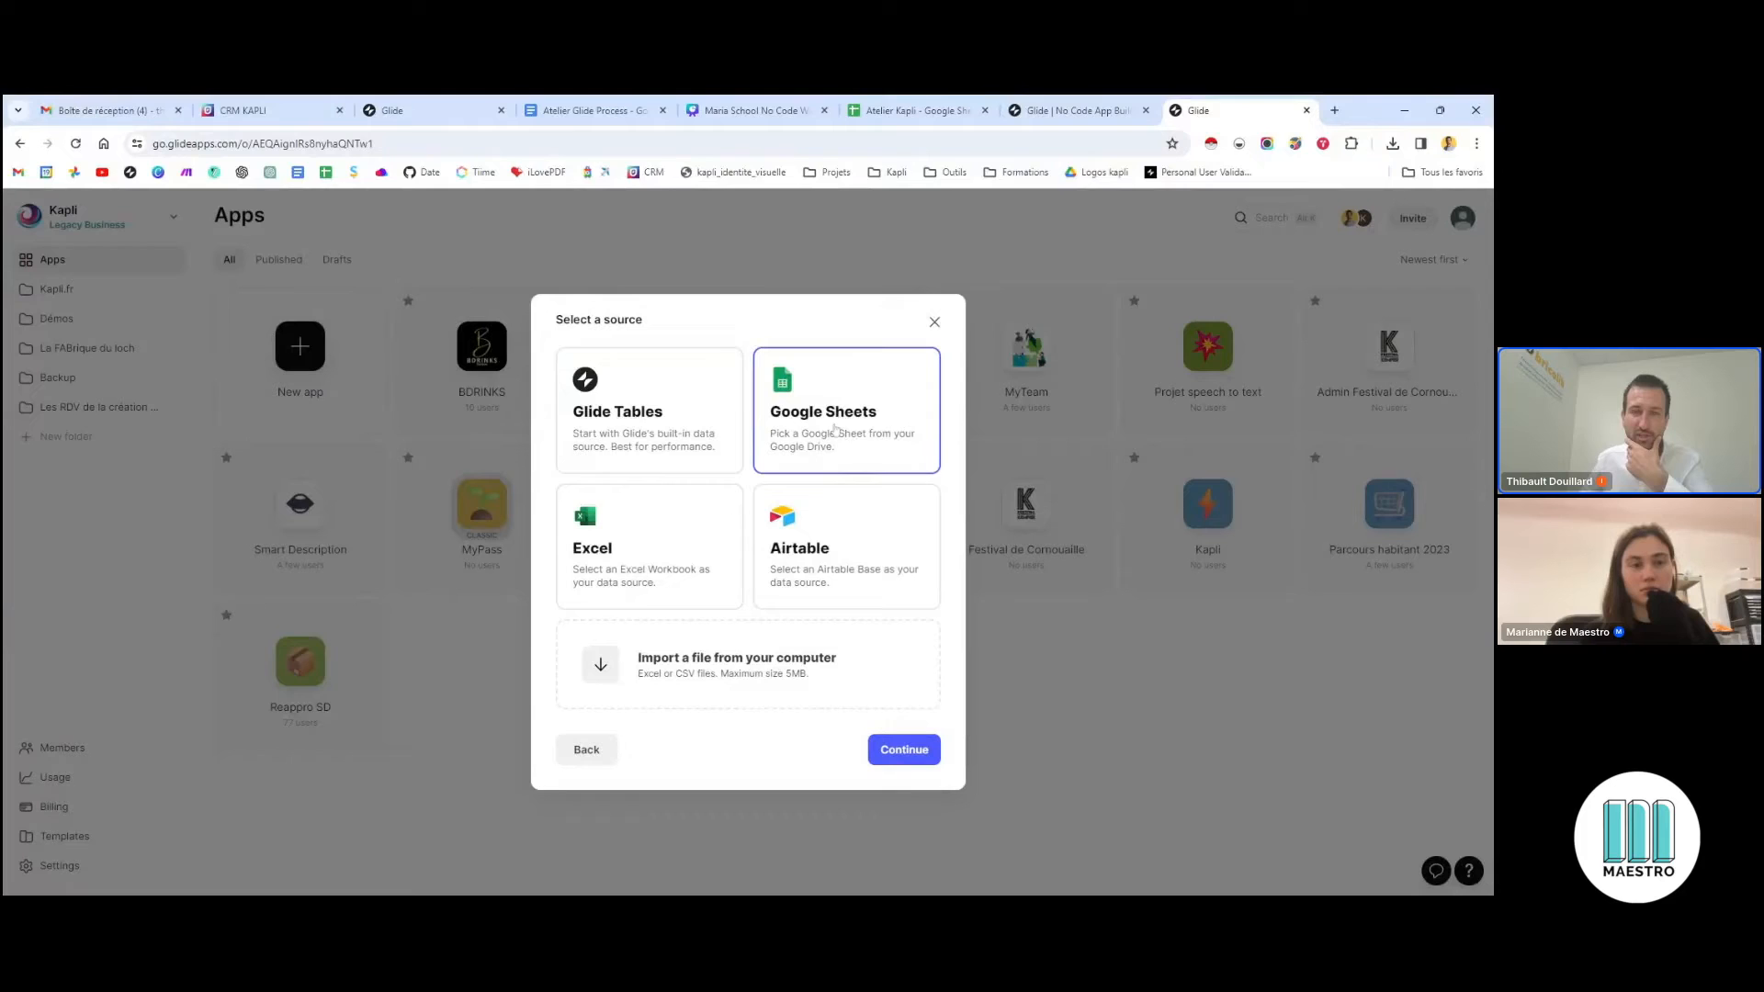
pyautogui.click(677, 571)
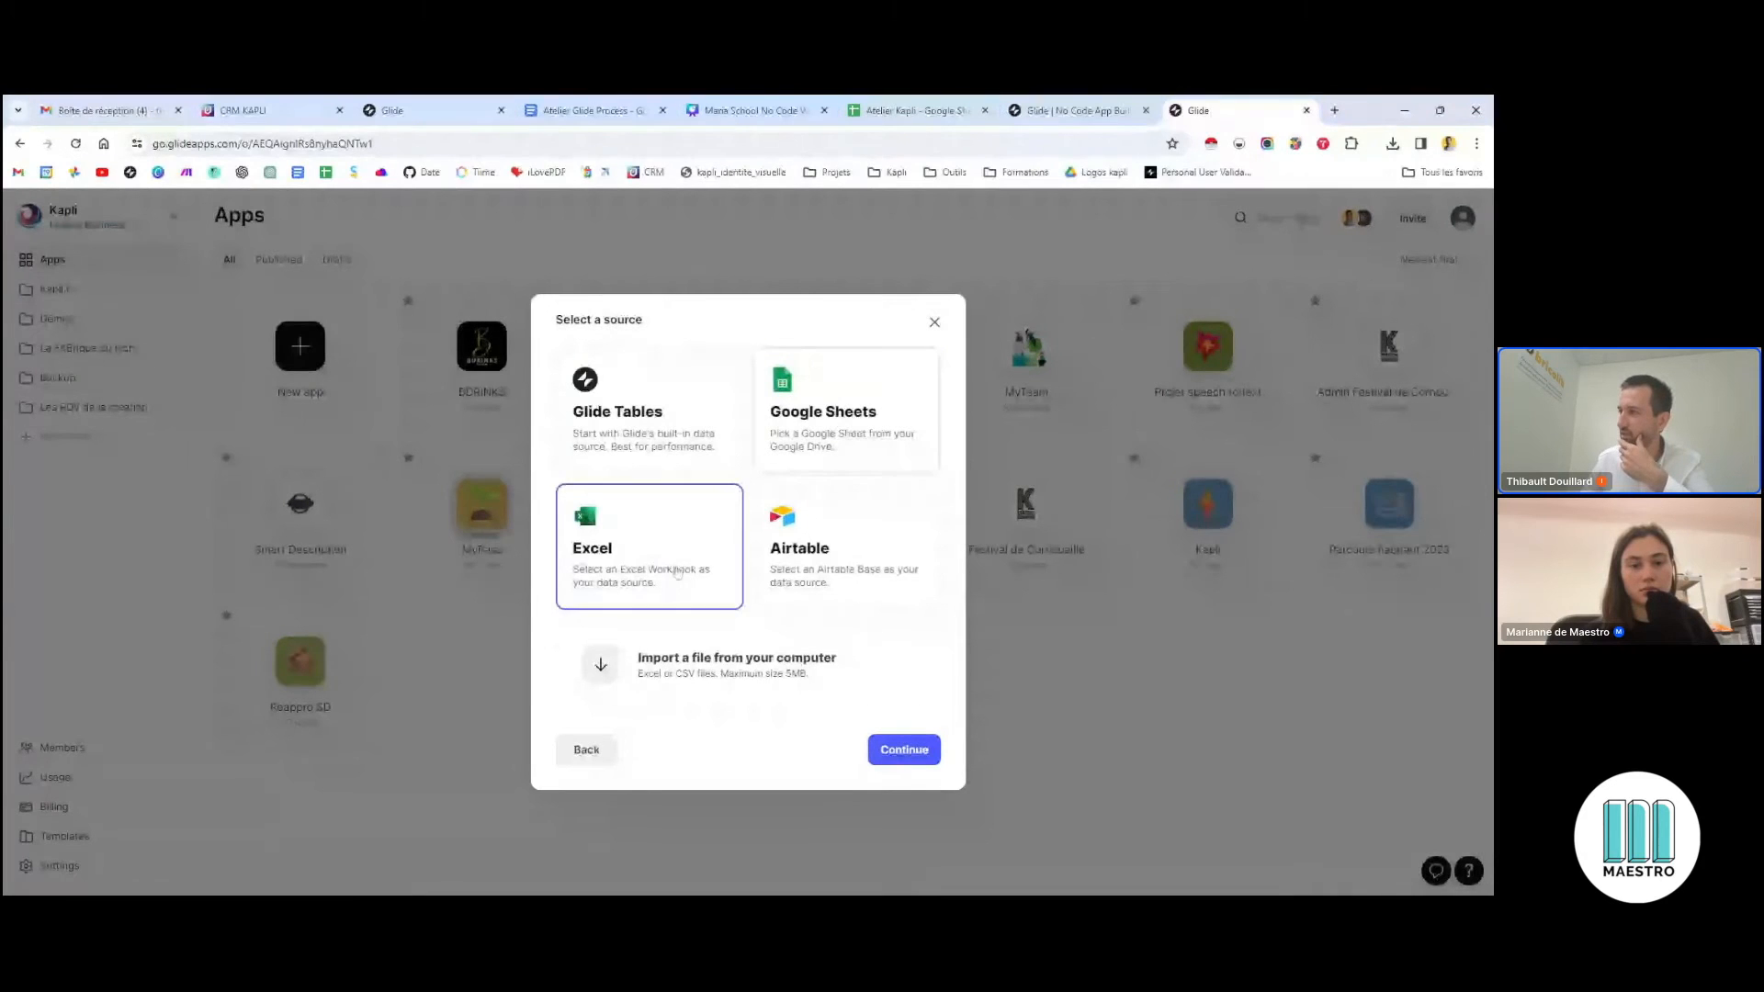
pyautogui.click(831, 533)
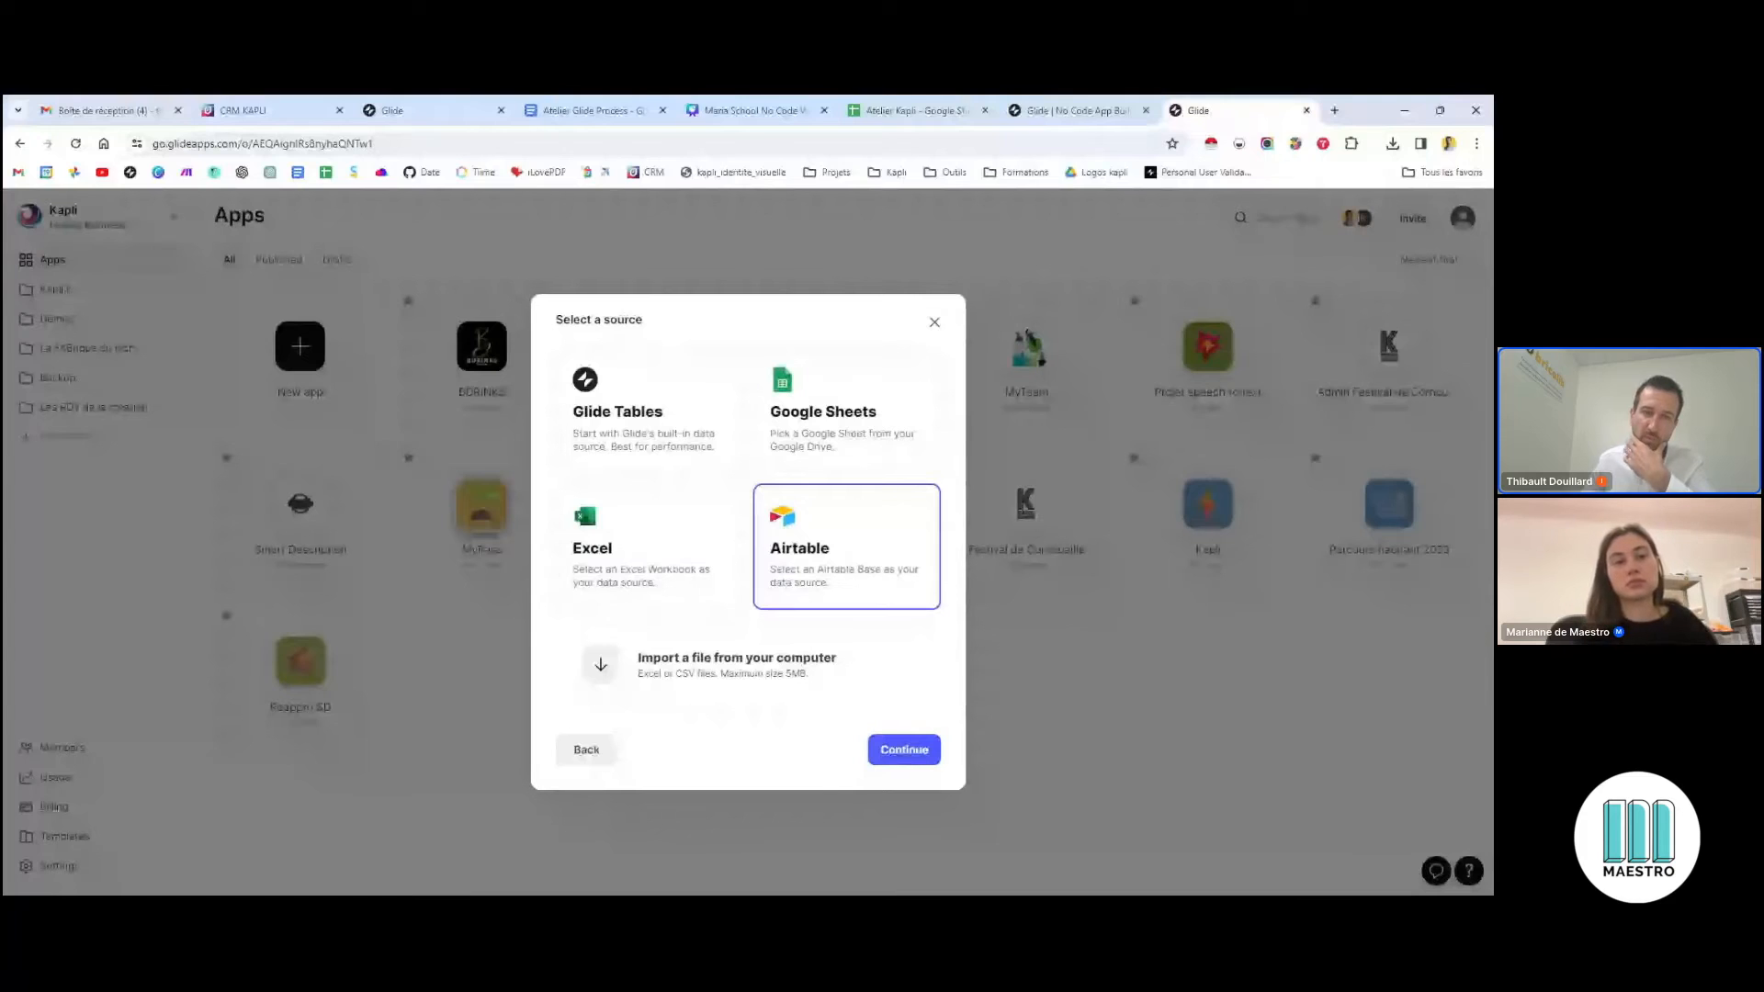
pyautogui.click(694, 437)
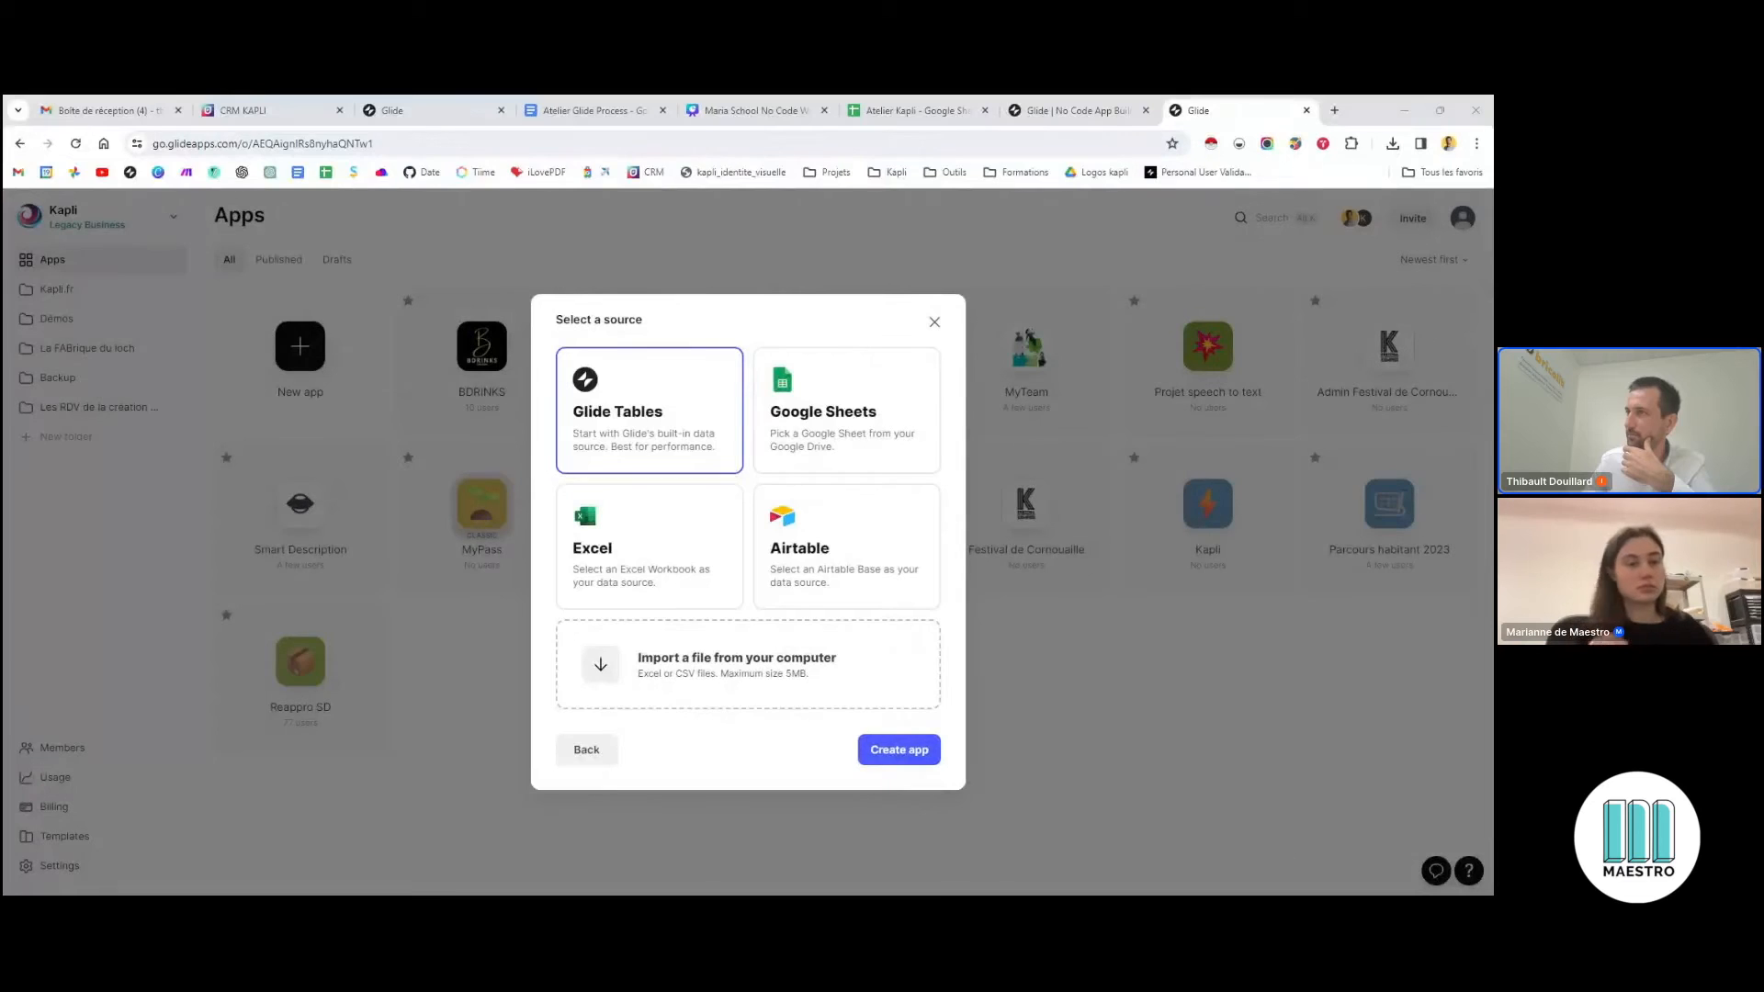
pyautogui.click(827, 669)
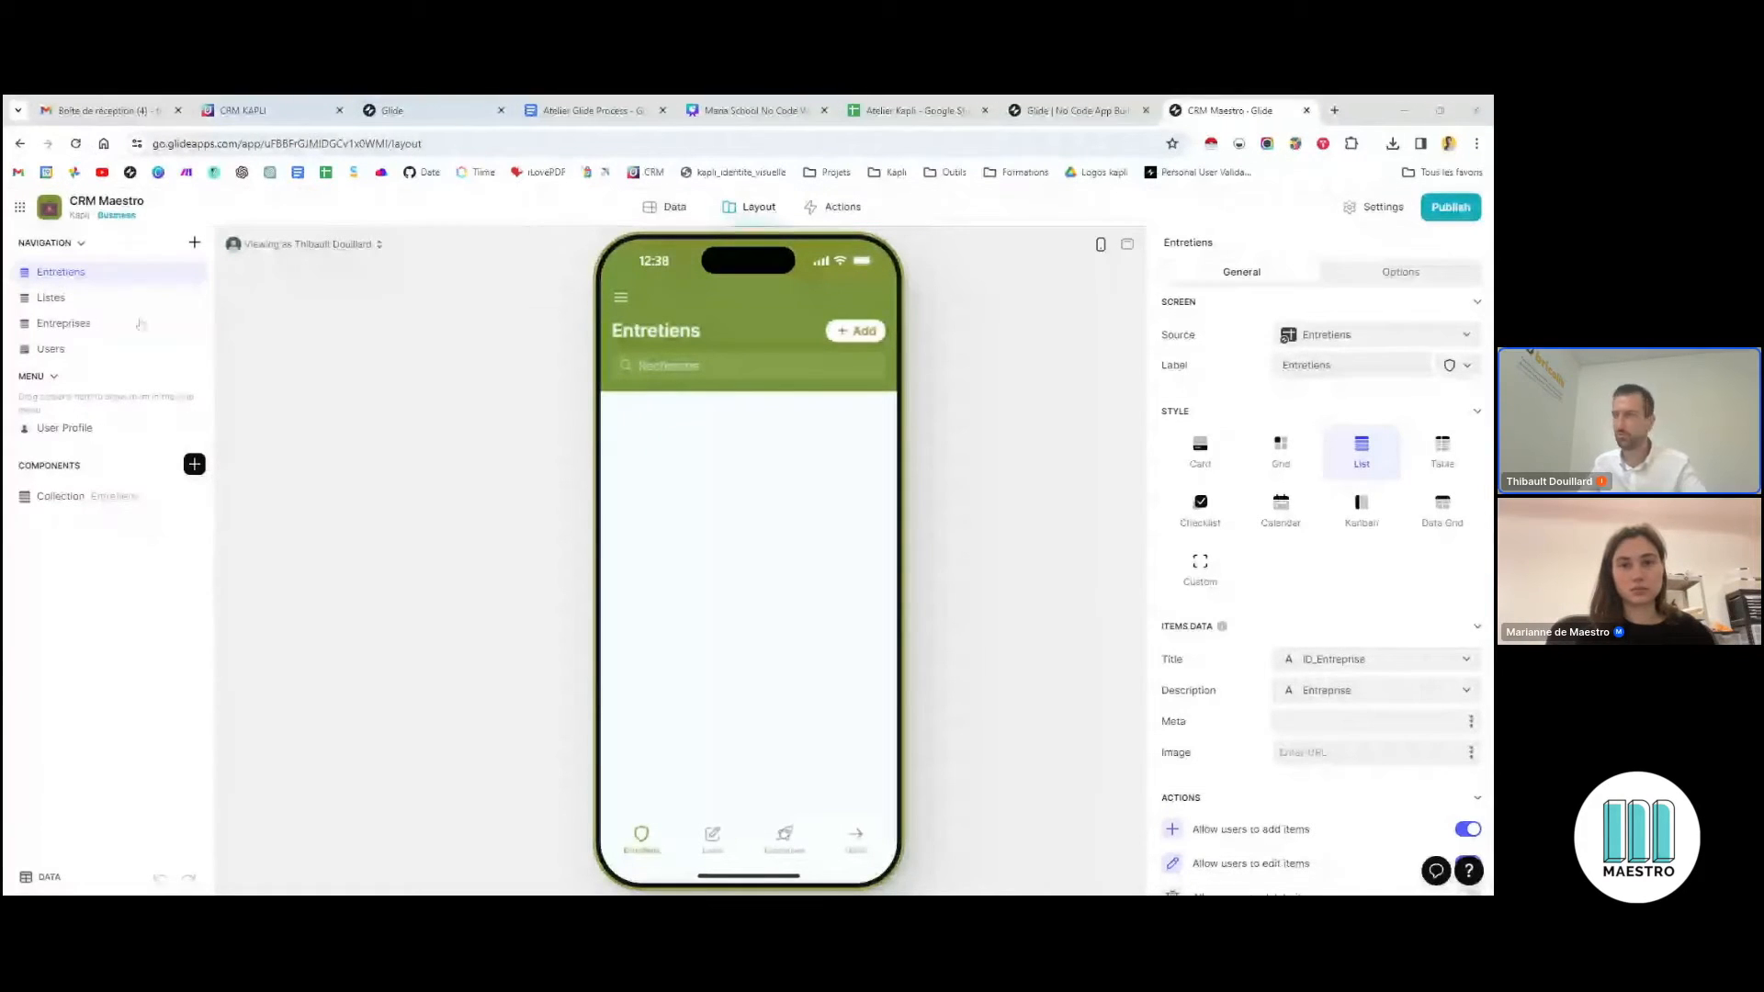
# Select the entire Glide editor area, about 1914 × 902, as the region for a screen recording
pyautogui.click(1254, 163)
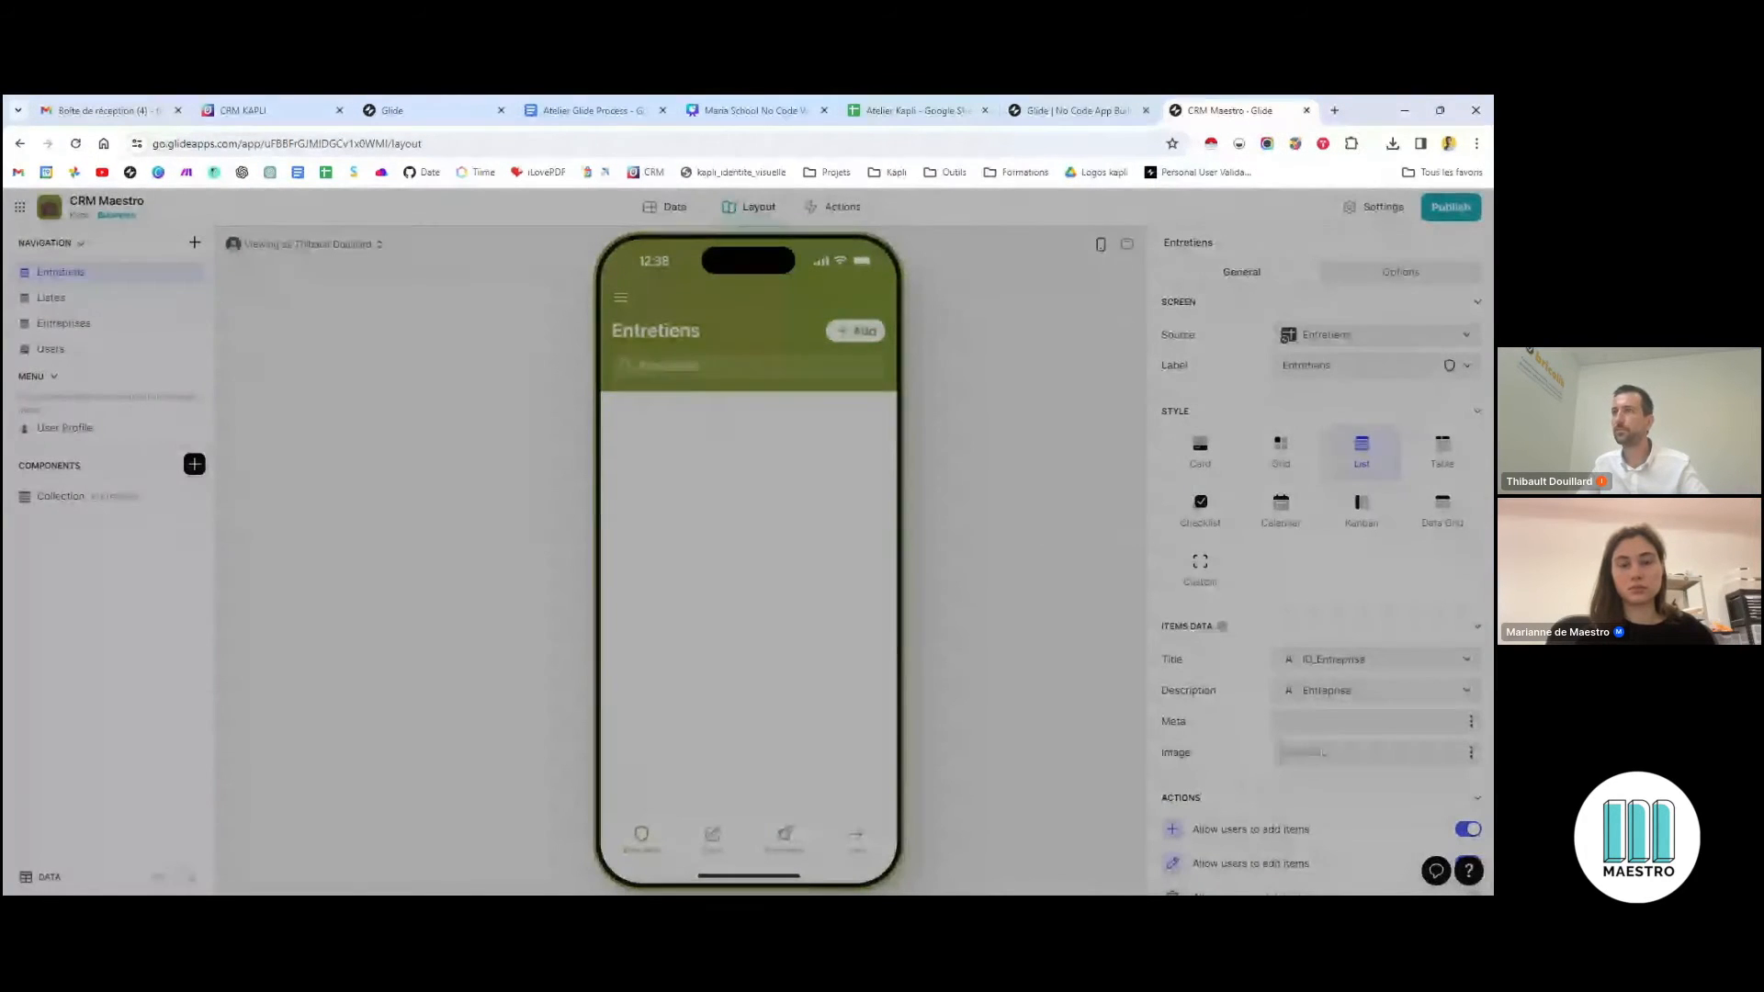
pyautogui.moveTo(5, 191); pyautogui.dragTo(1493, 888)
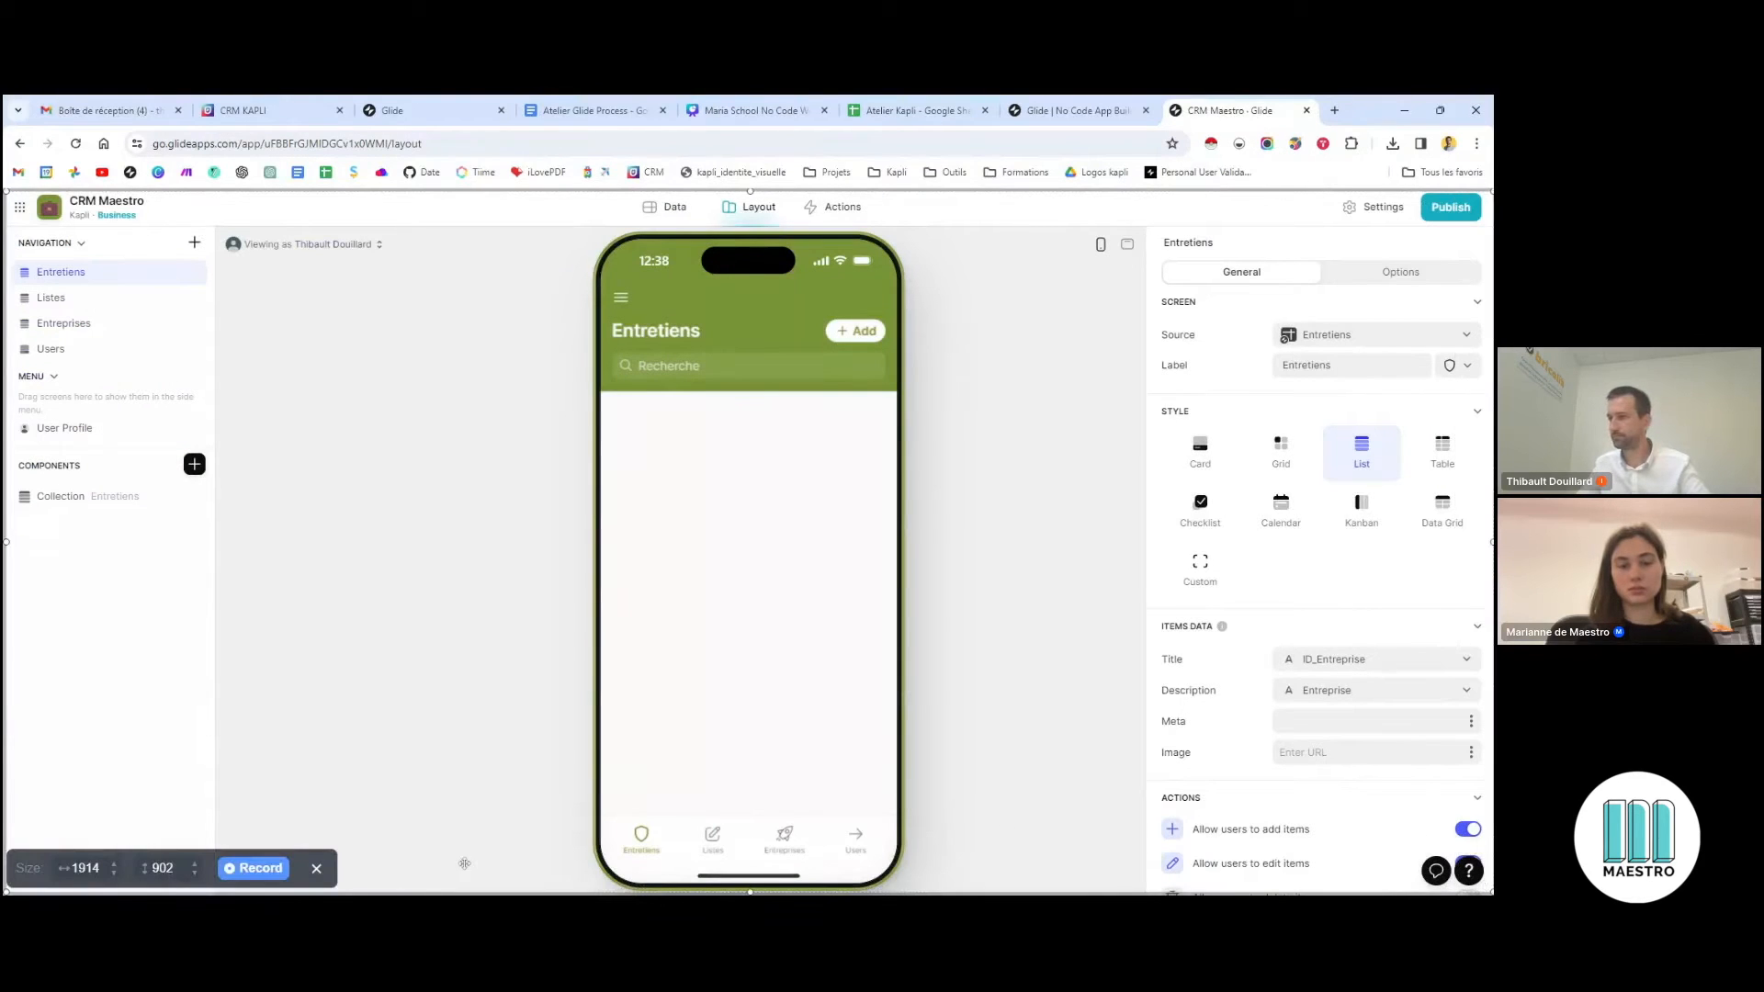
# Start recording the selected screen region and look over the item data and user actions of the Entretiens screen
pyautogui.click(268, 871)
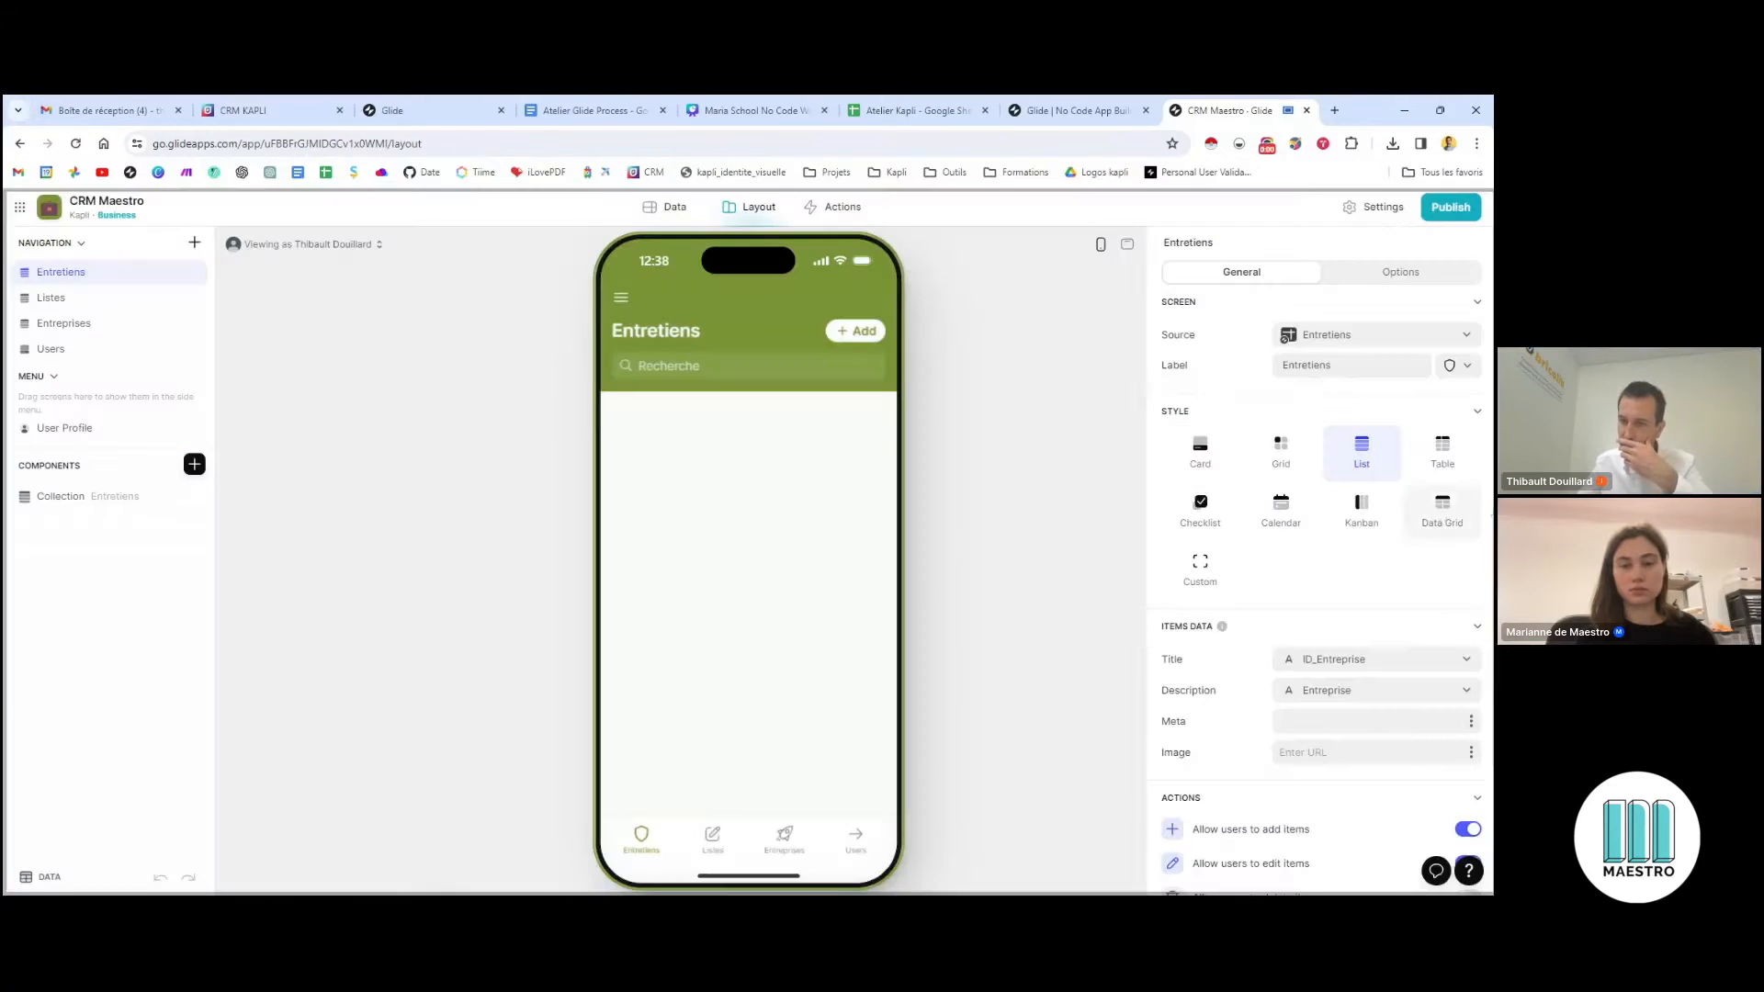
pyautogui.scroll(-2, 1475, 533)
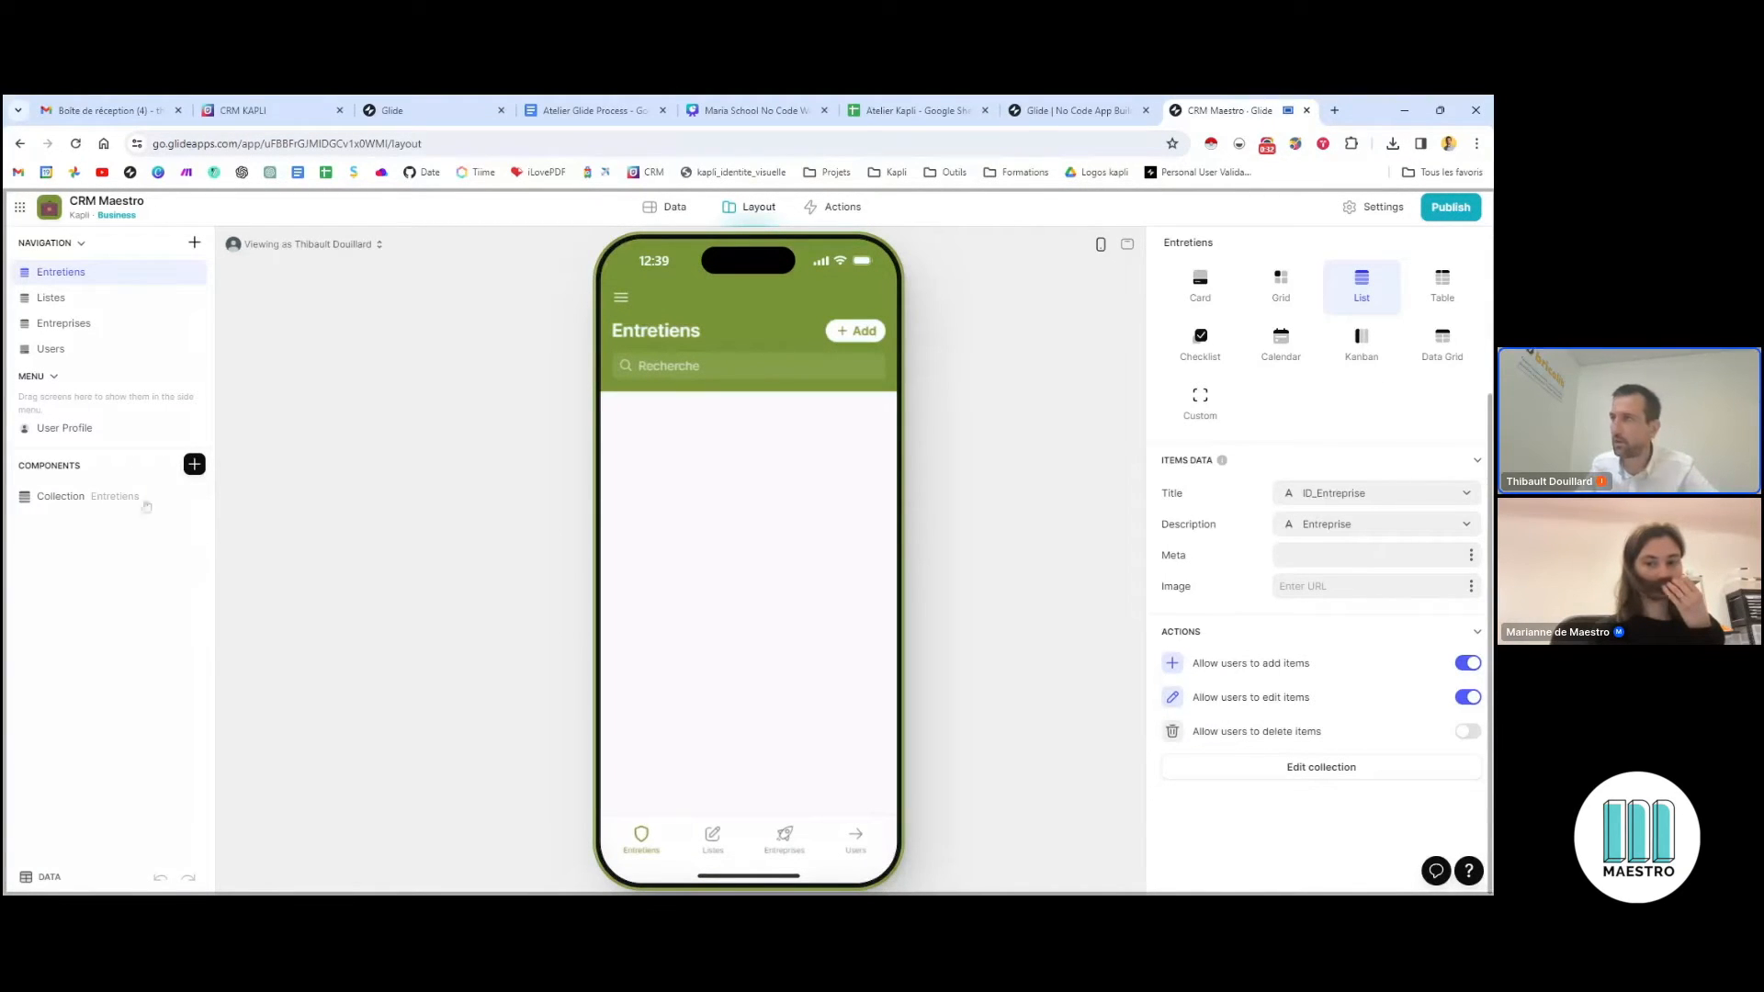
# Leave the app for the Kapli team's overview, look at the team settings, and switch to the Test team
pyautogui.click(19, 207)
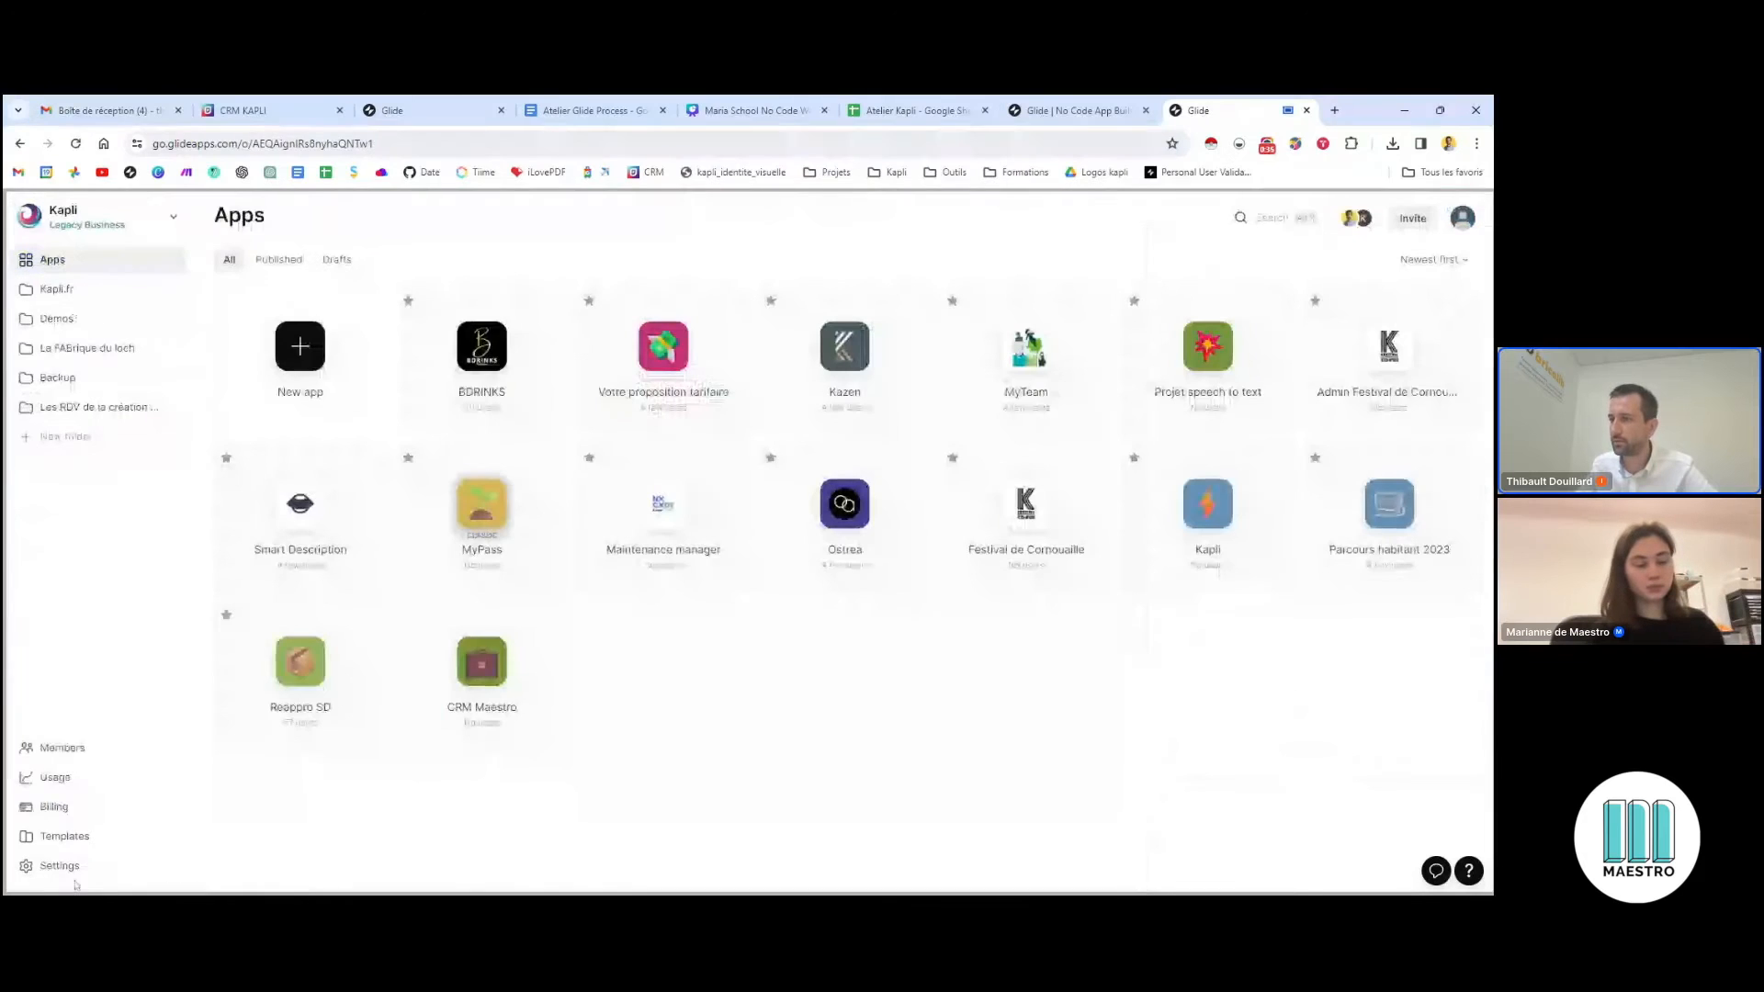
pyautogui.click(60, 866)
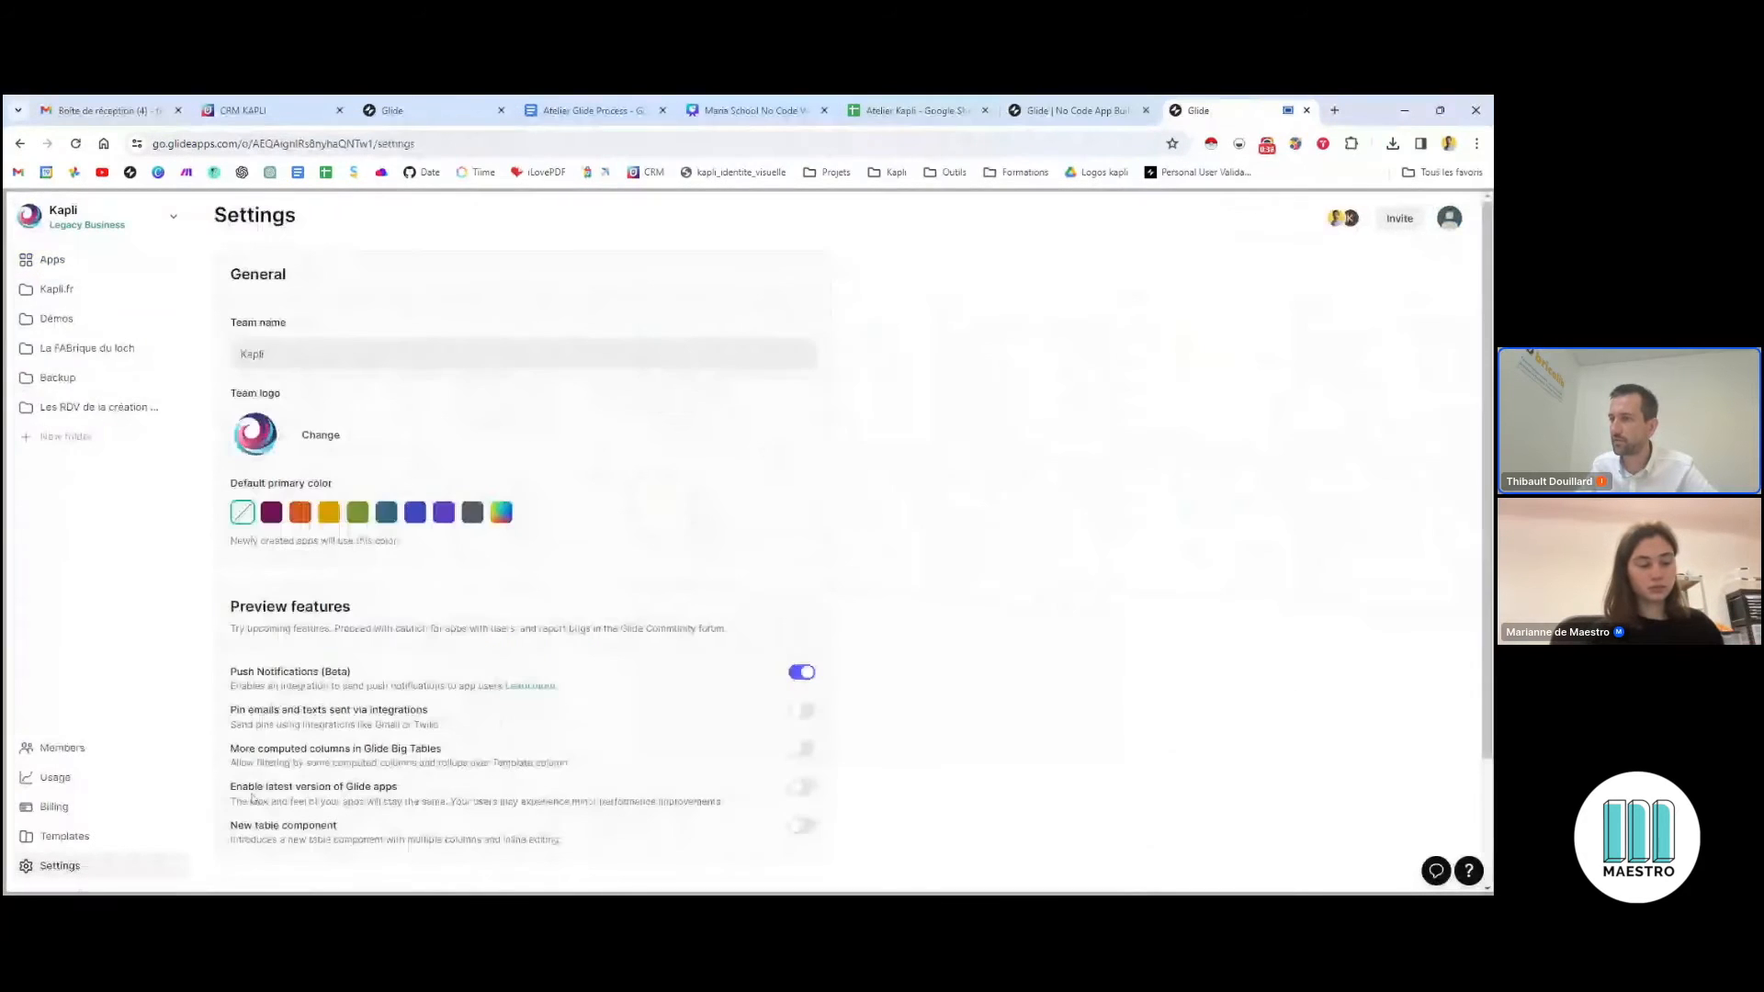
pyautogui.click(84, 219)
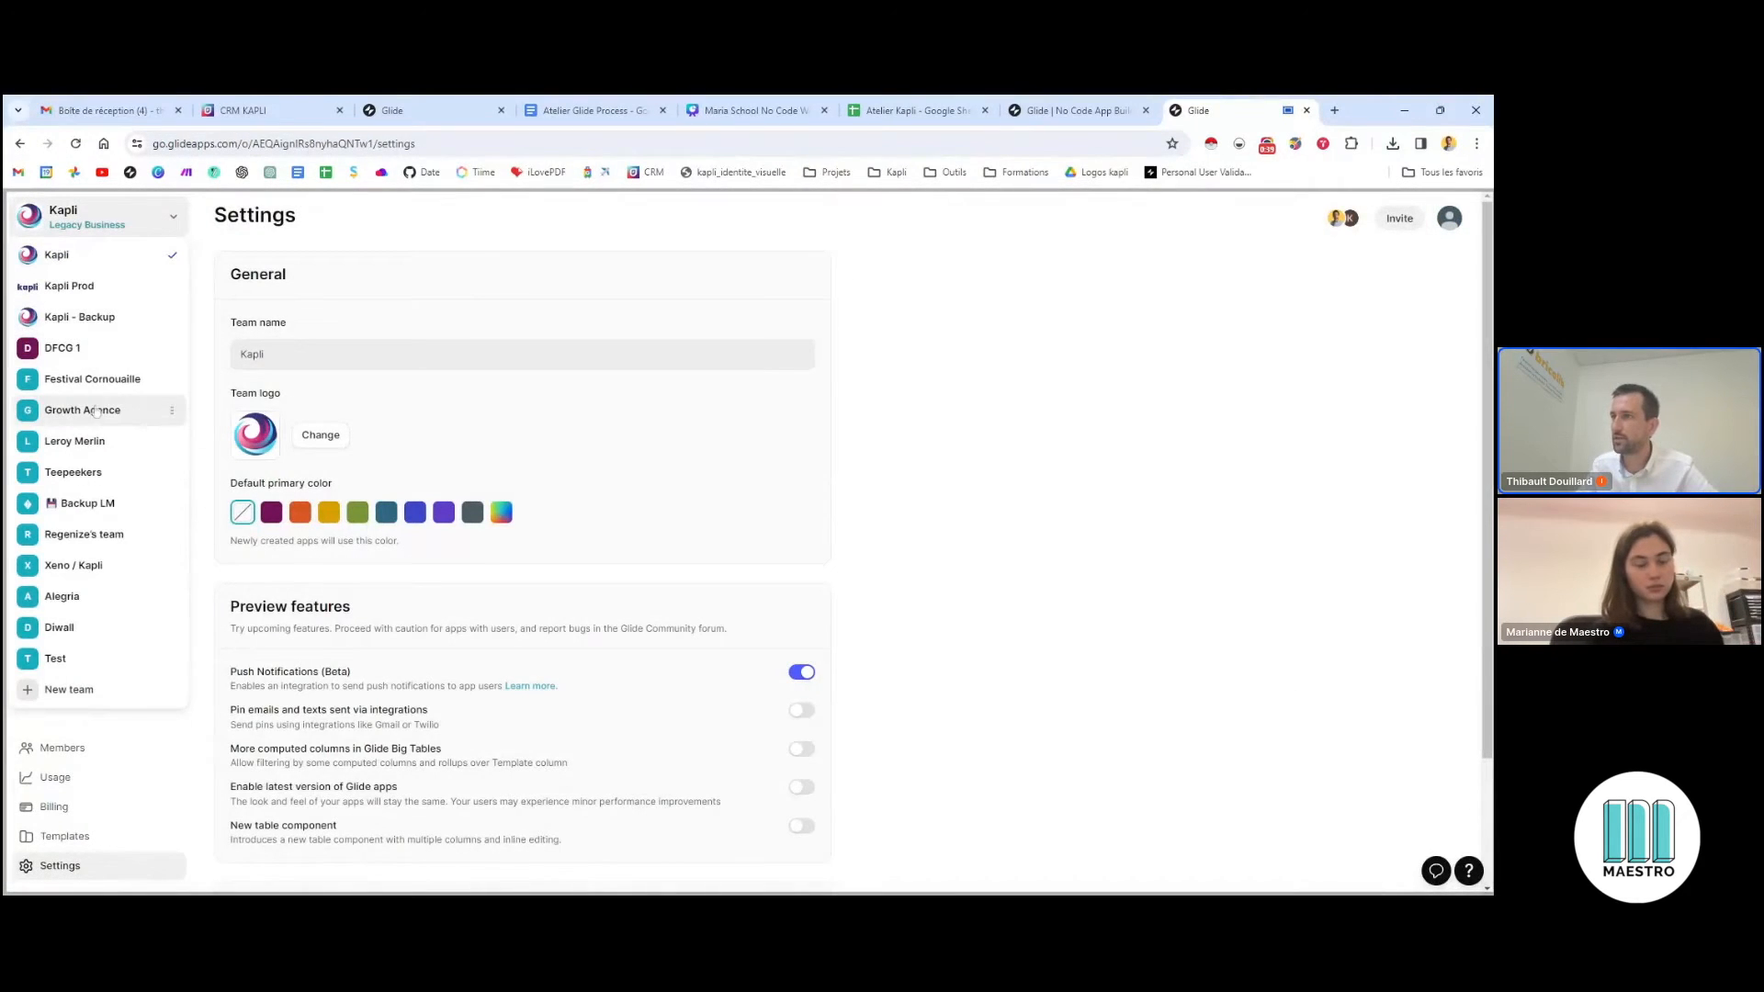
pyautogui.click(56, 659)
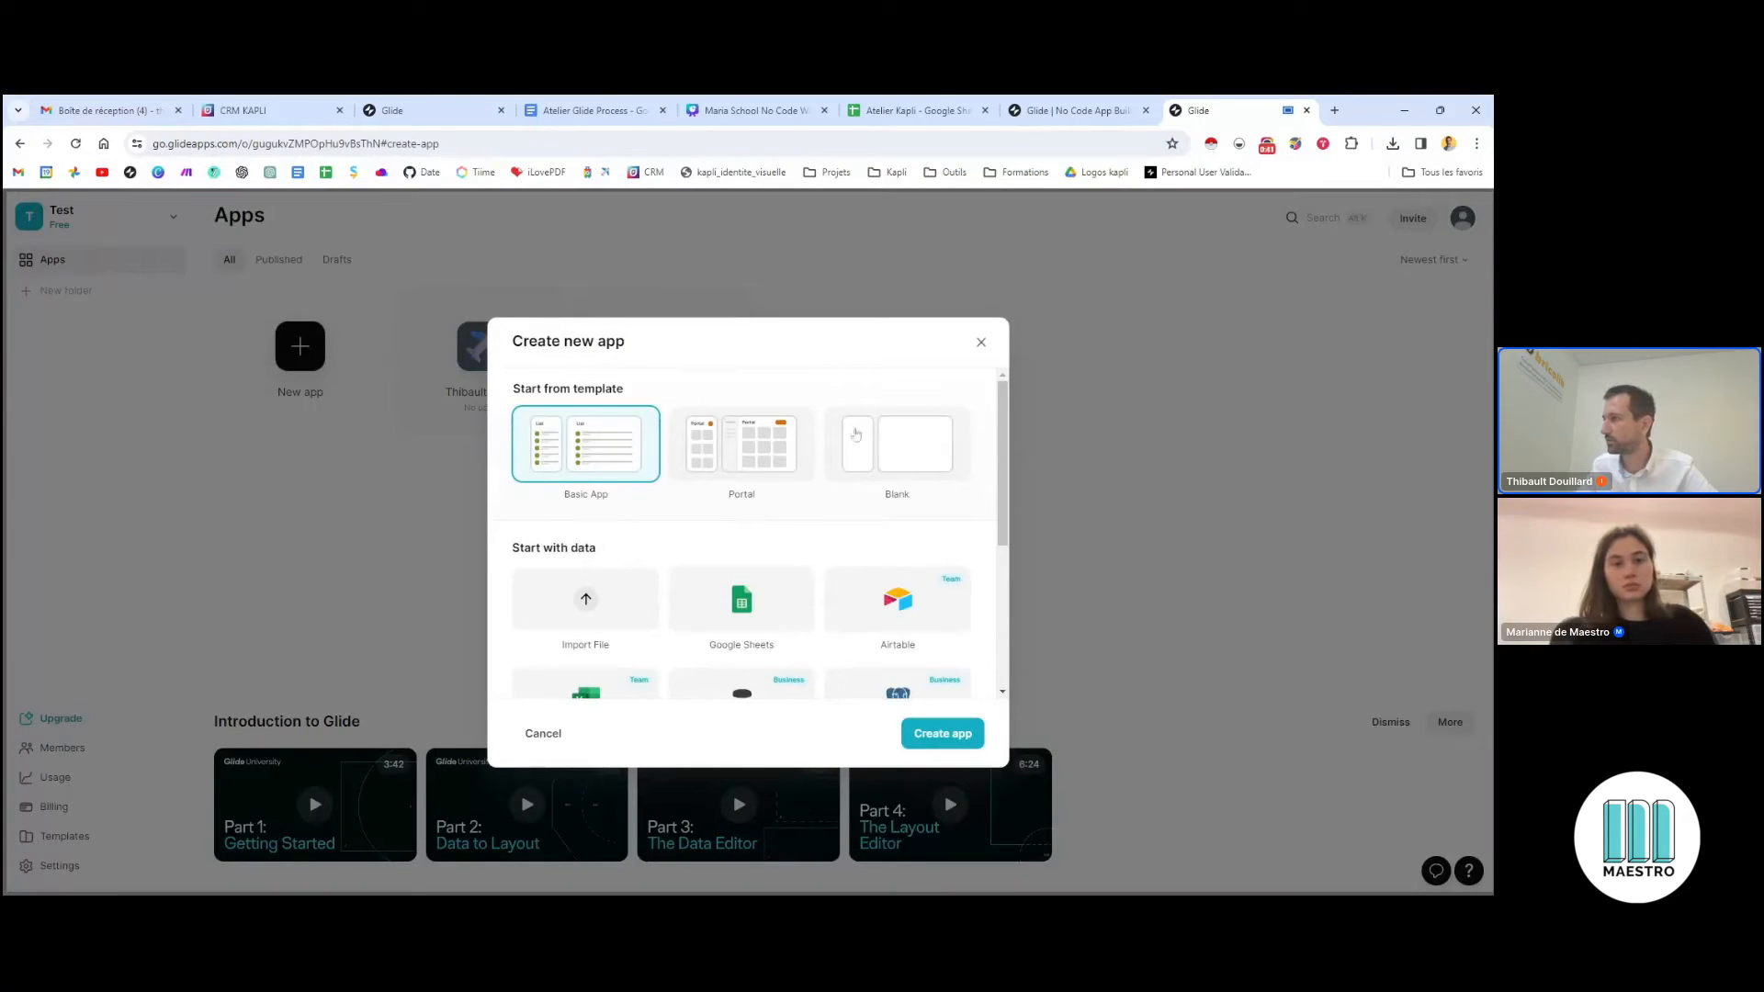
# Review the template and data source options for a new app as far as the file import choice, and cancel the creation
pyautogui.click(865, 460)
pyautogui.scroll(-3, 866, 463)
pyautogui.scroll(1, 575, 462)
pyautogui.click(576, 462)
pyautogui.scroll(2, 827, 514)
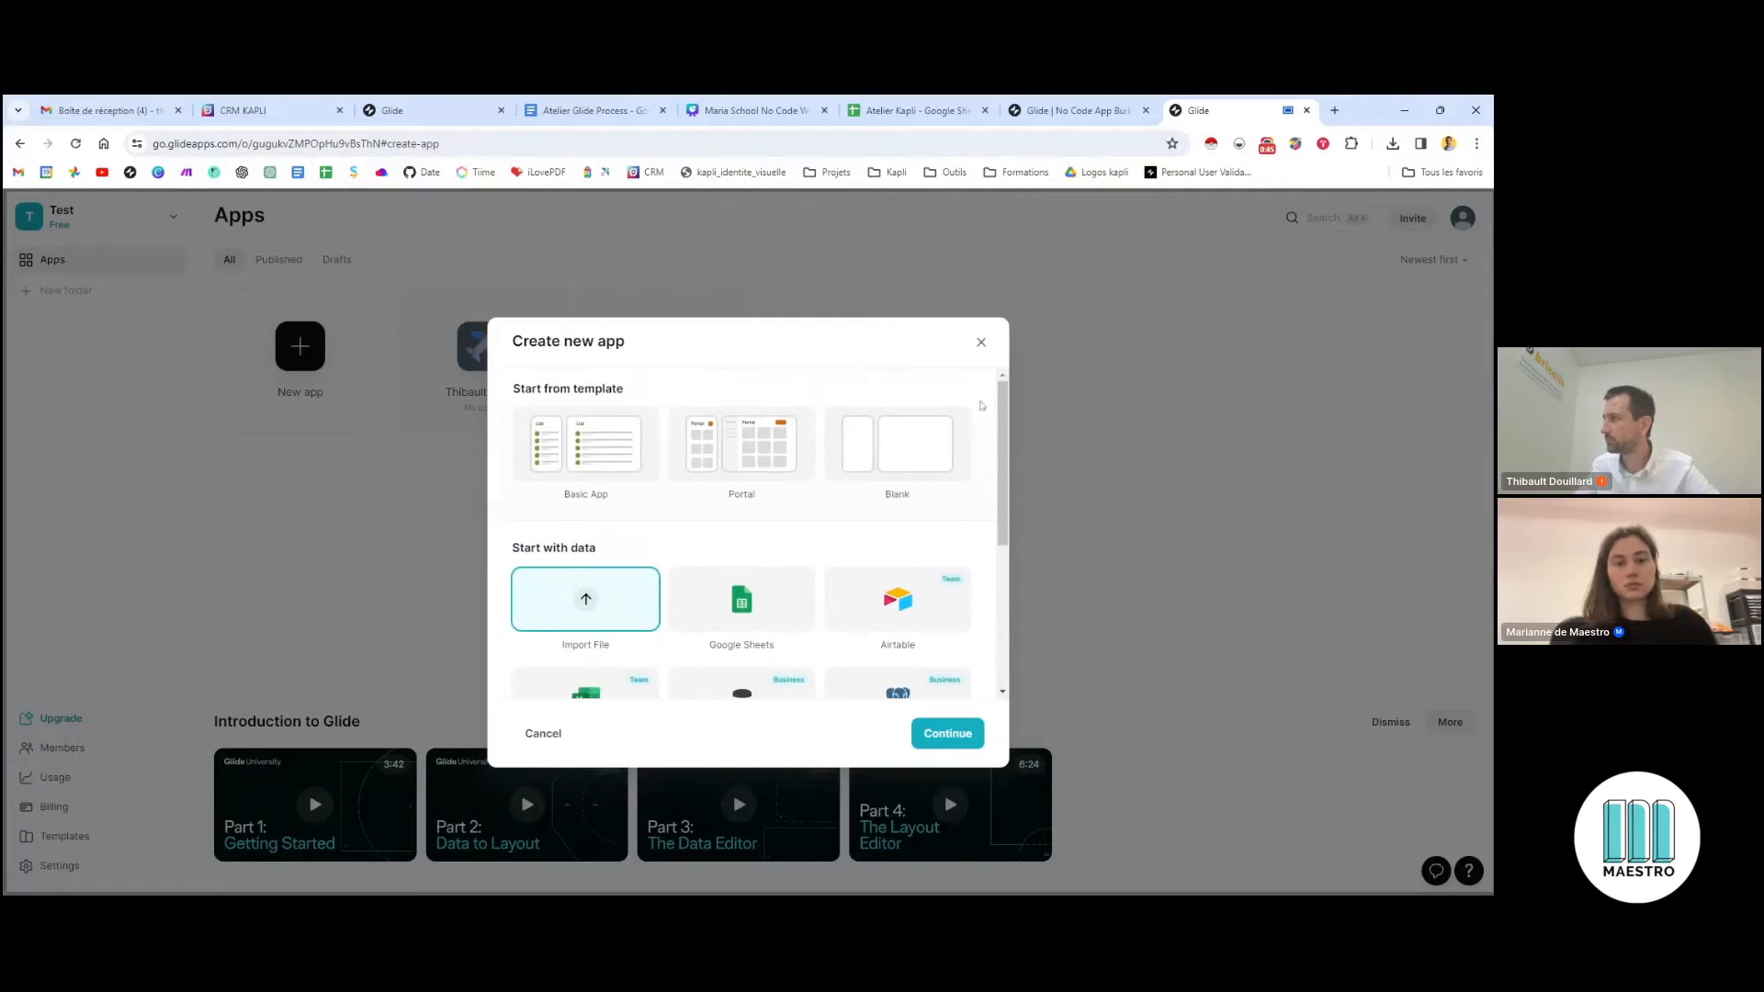
pyautogui.click(942, 734)
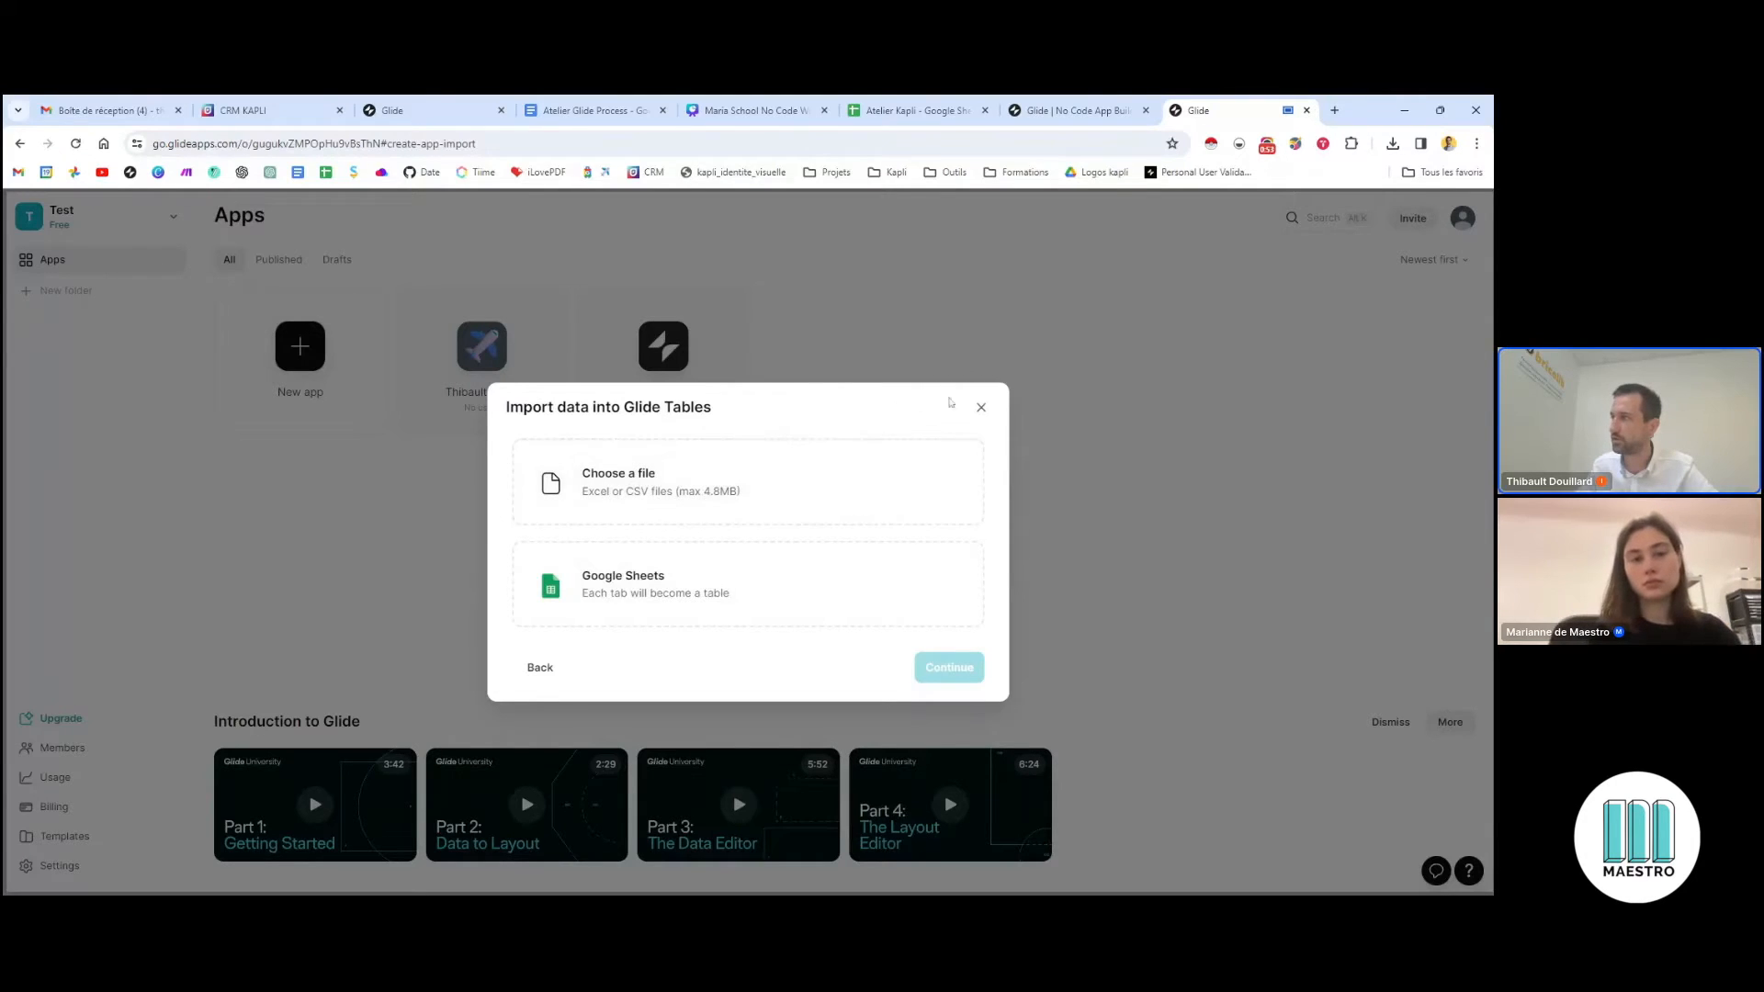
pyautogui.click(980, 407)
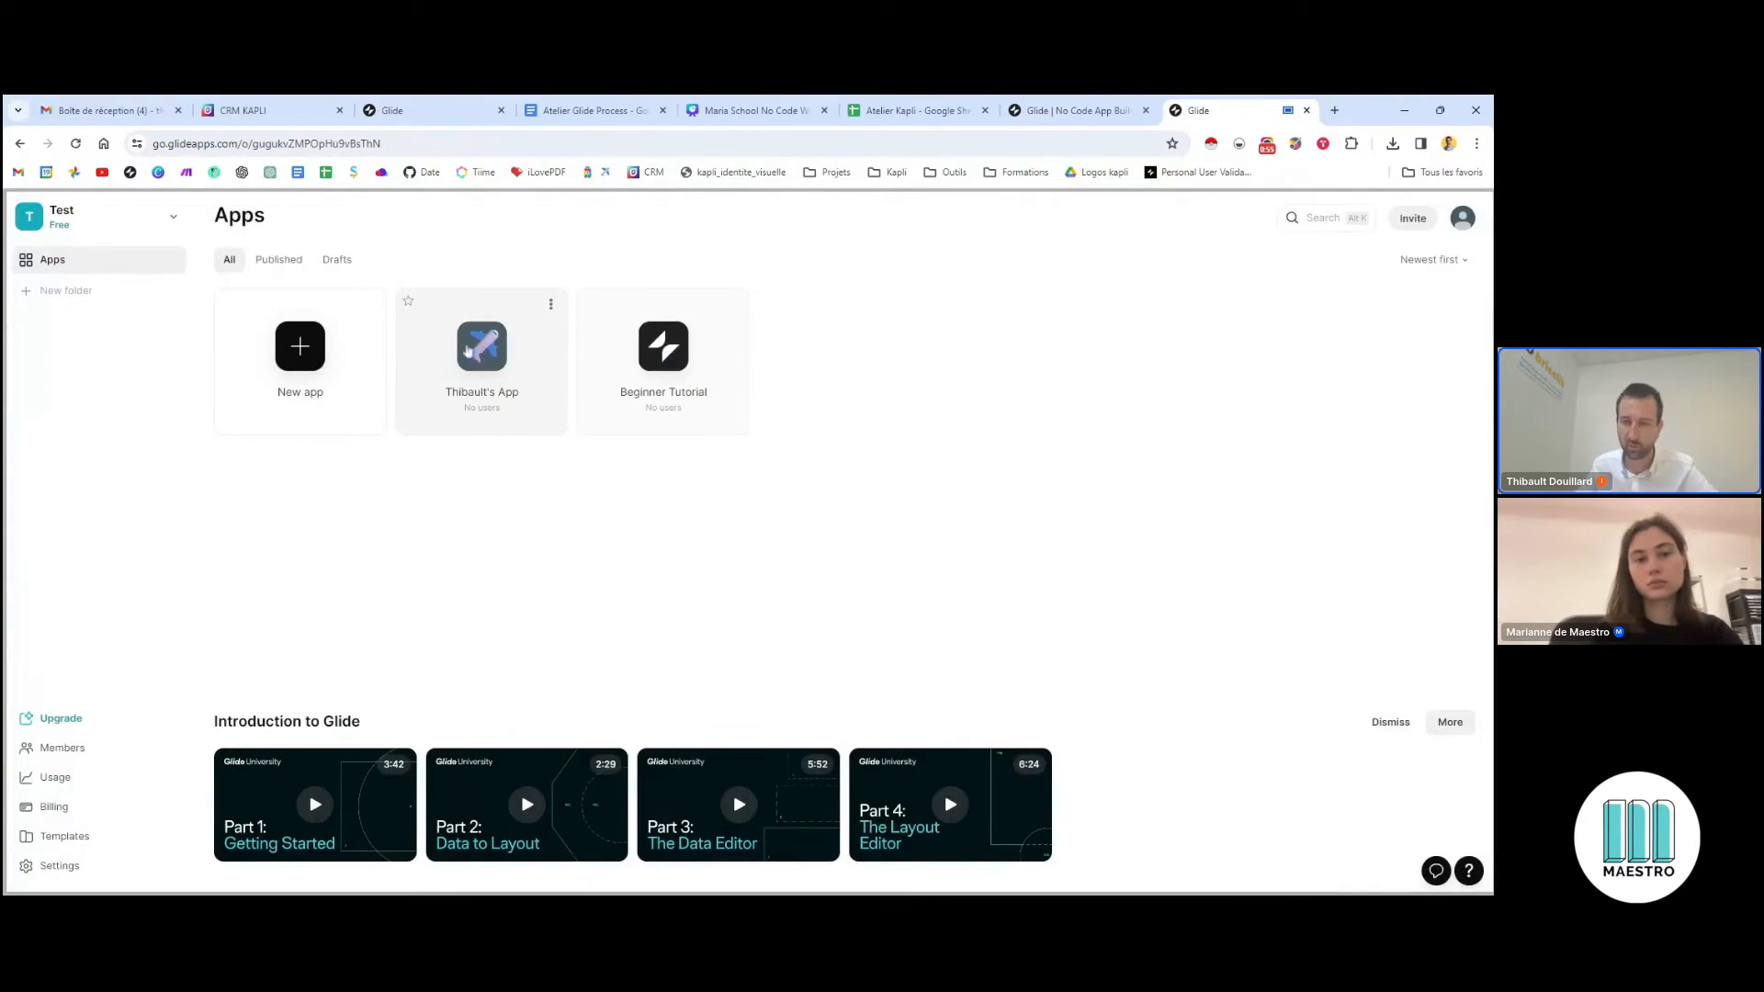
# Go back to the Kapli team and reopen the CRM Maestro app
pyautogui.click(503, 367)
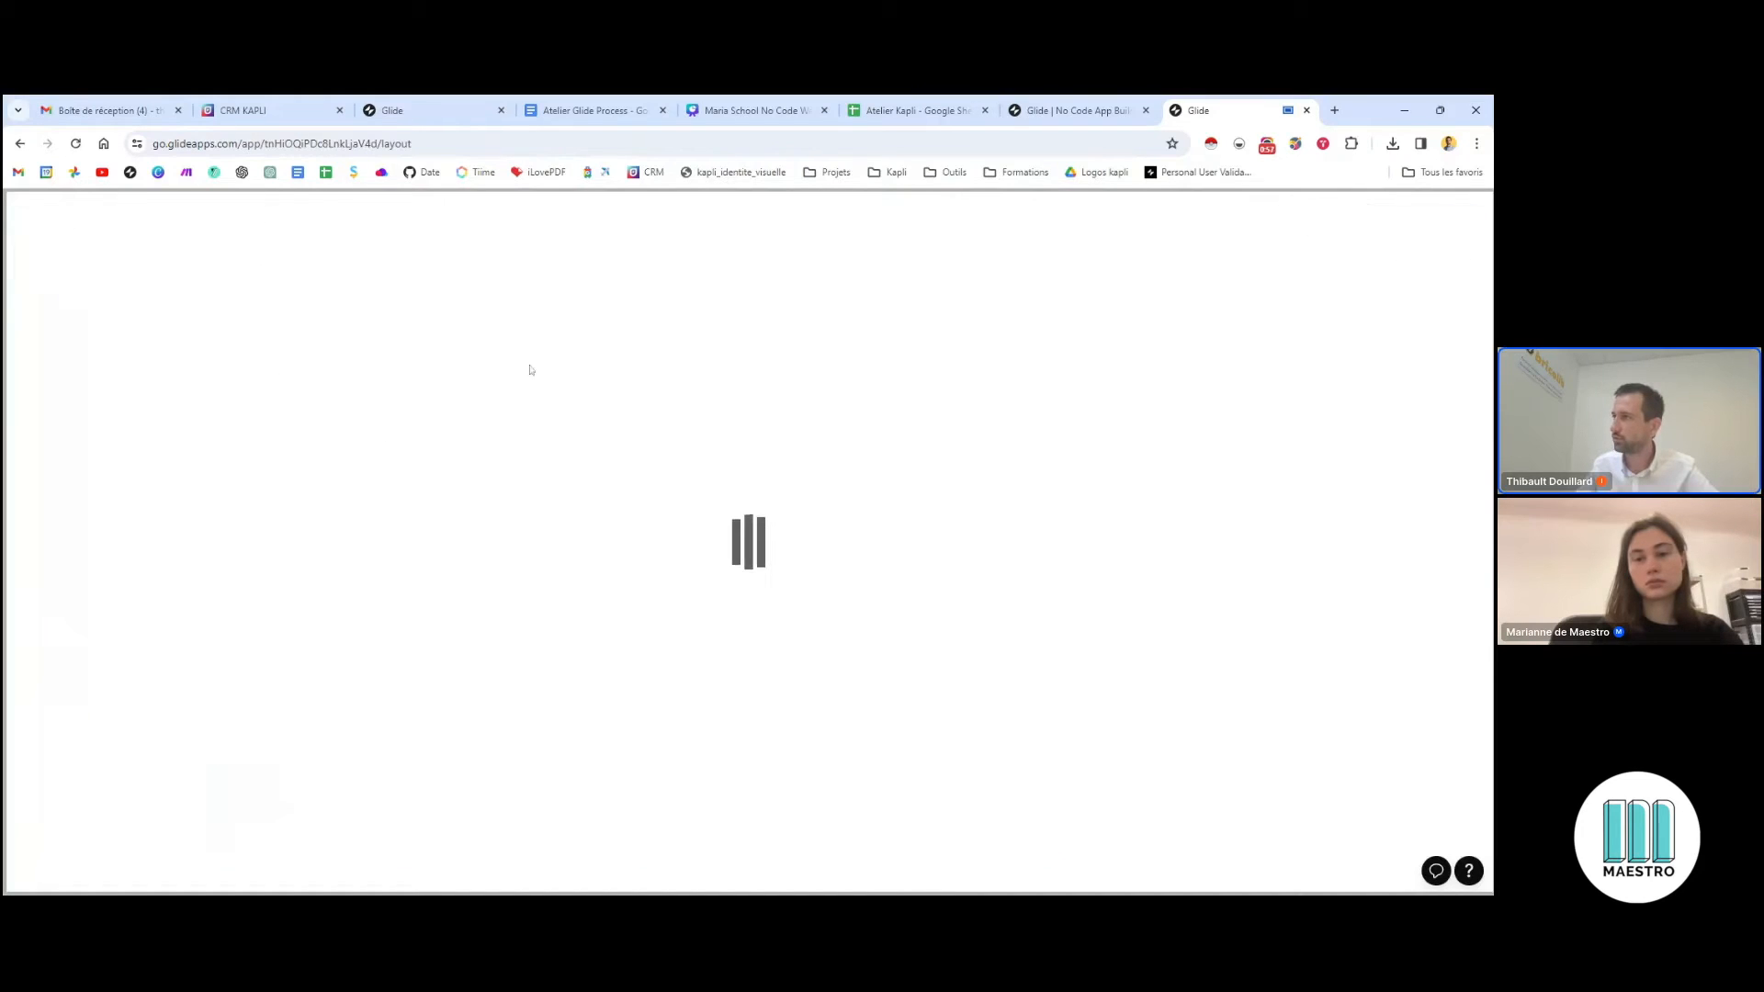
pyautogui.click(20, 143)
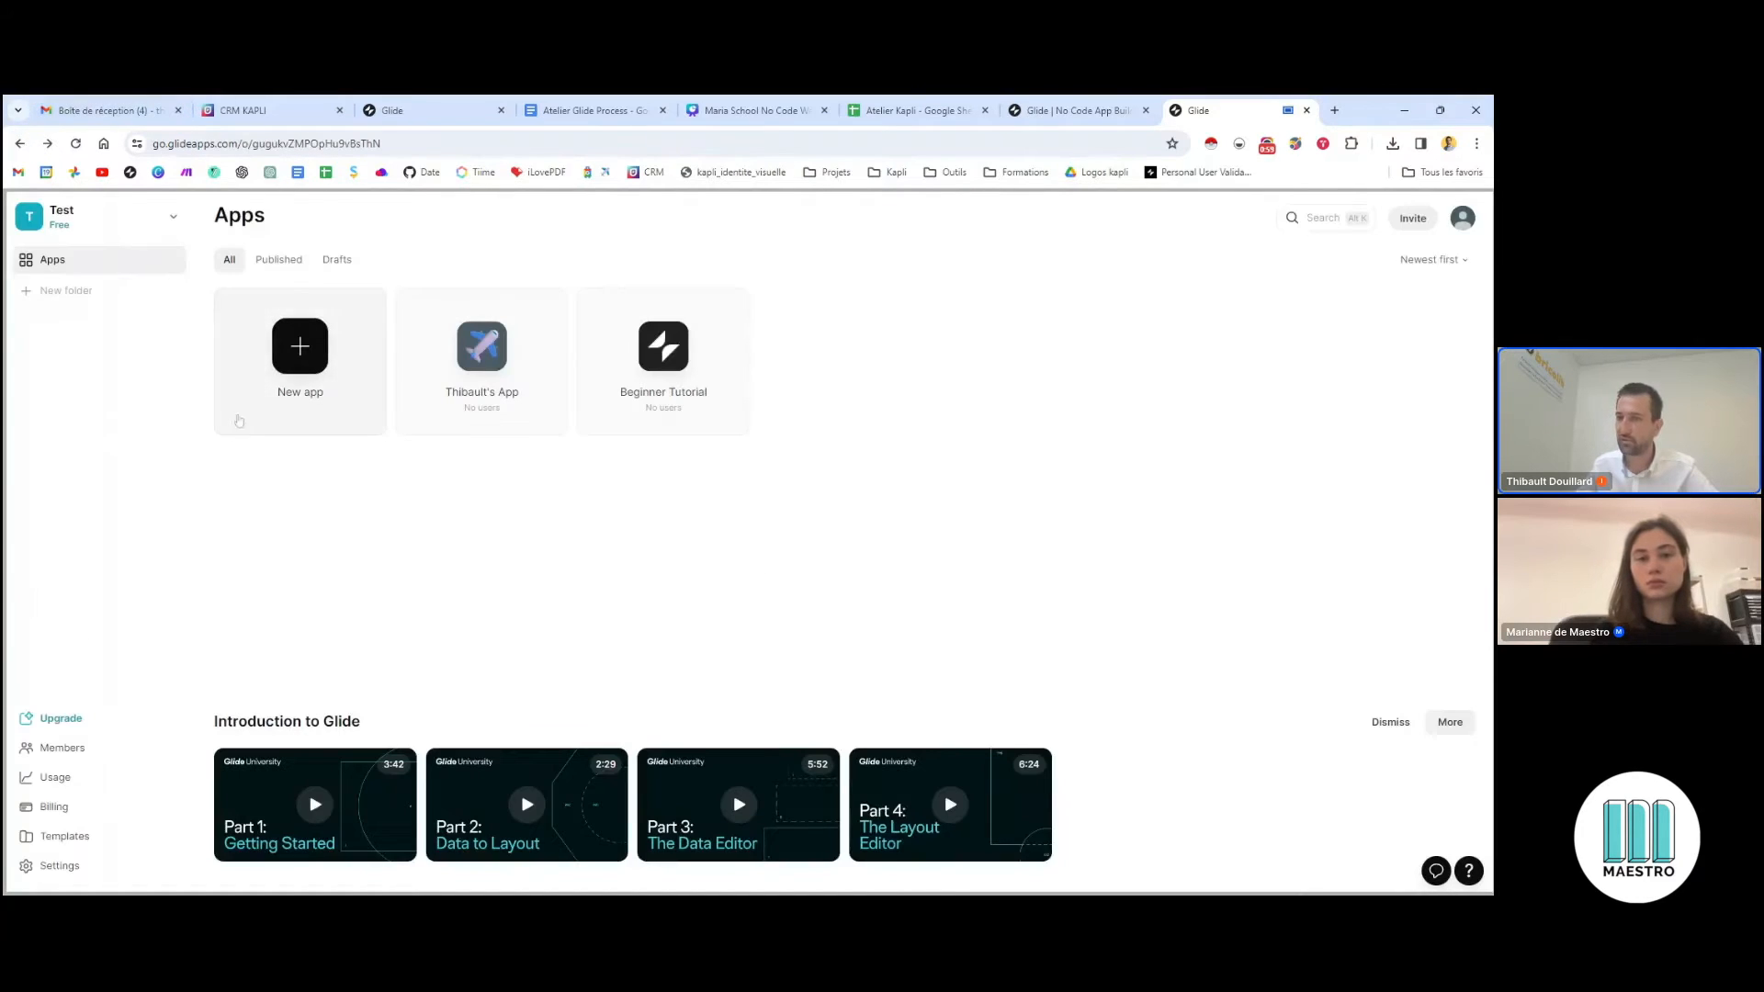
pyautogui.click(81, 226)
pyautogui.click(62, 254)
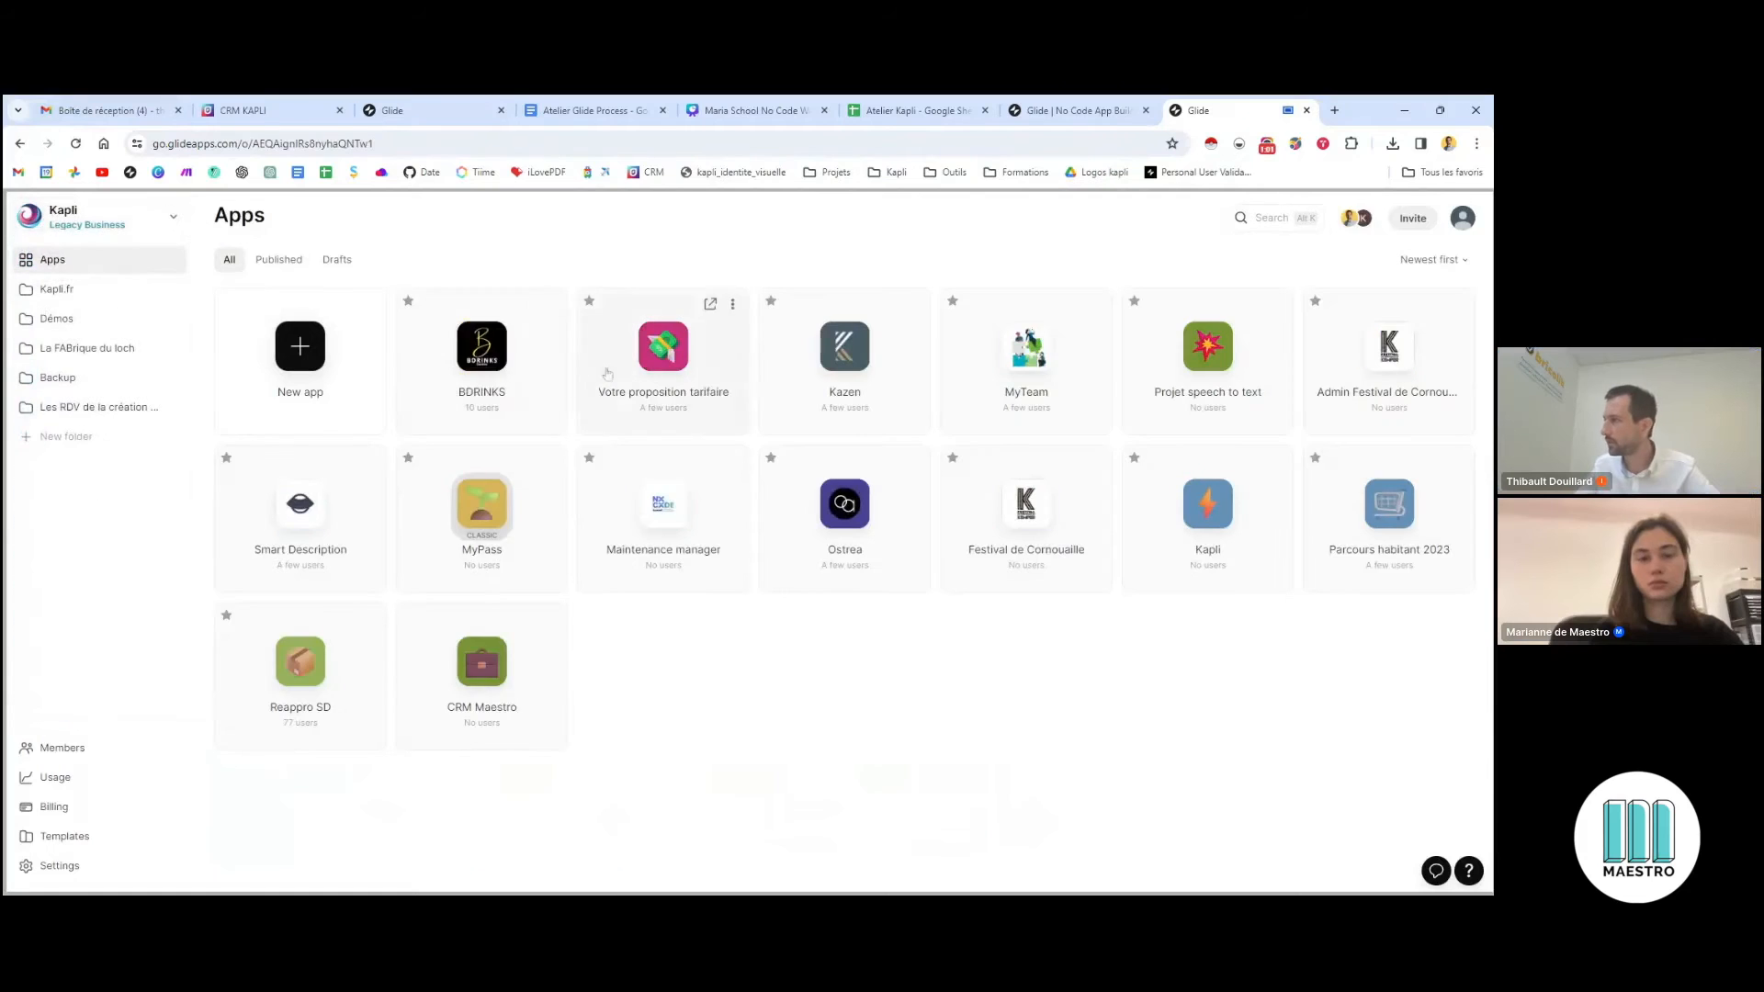
pyautogui.click(485, 680)
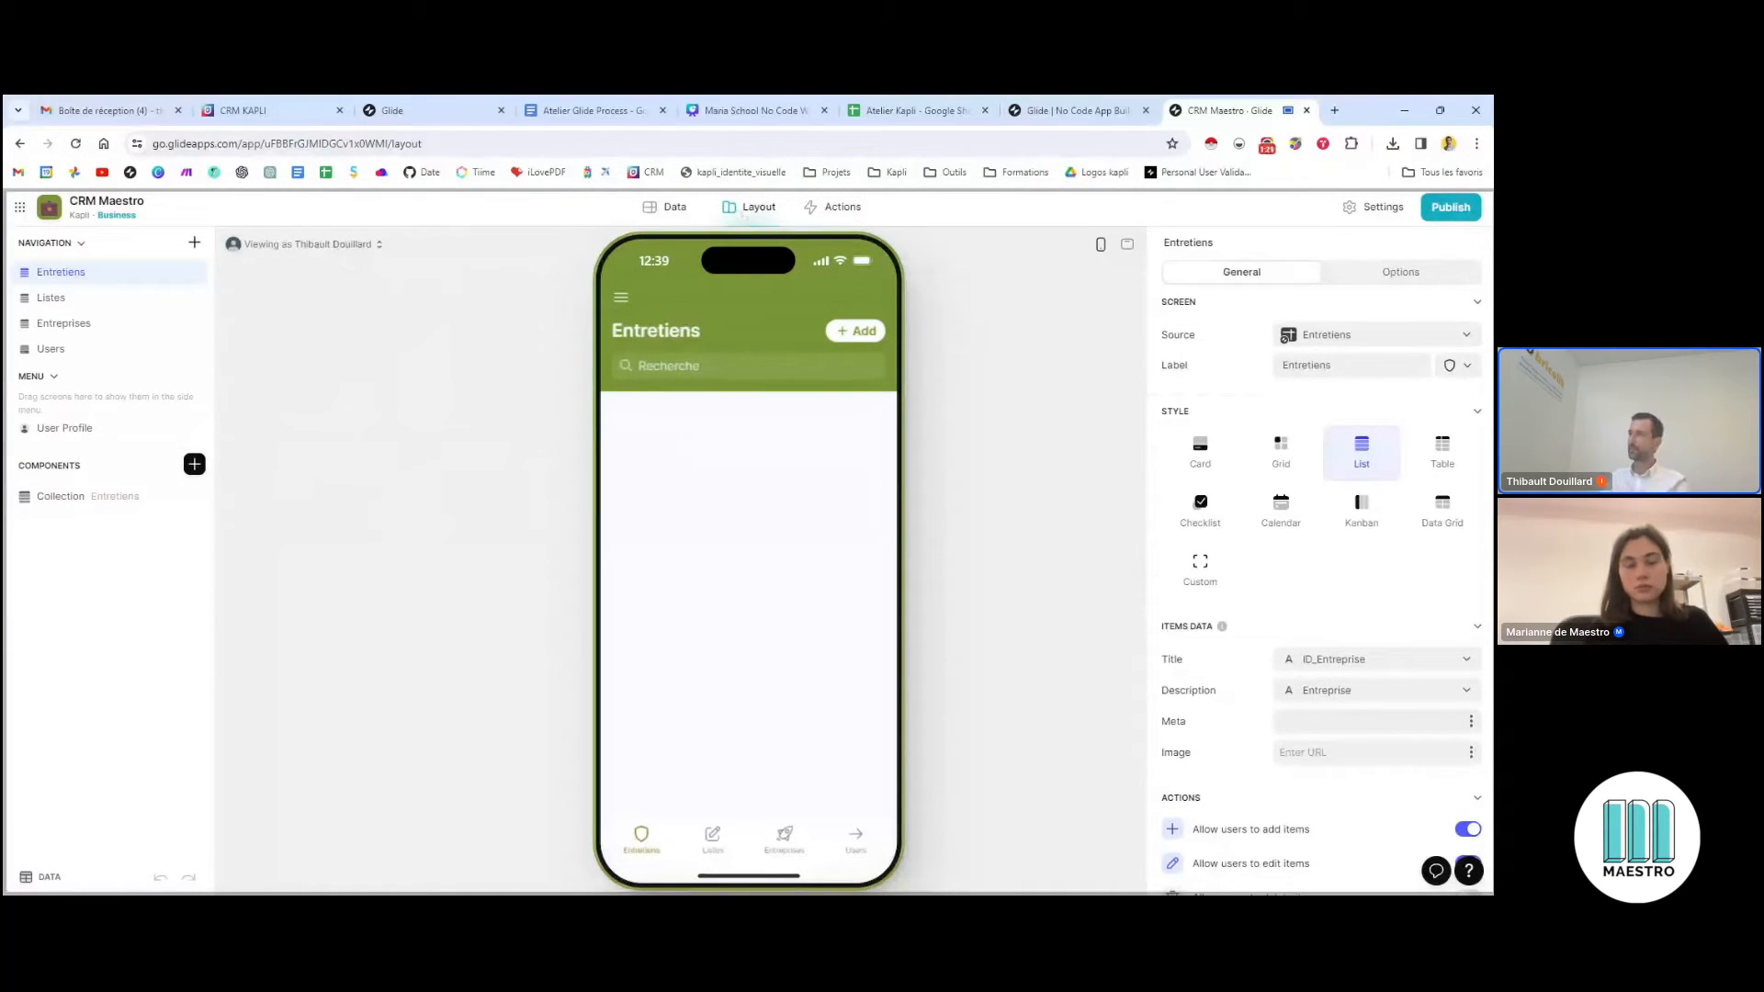
# Examine the Entreprises, Listes, Entretiens and Users data tables and the source options for adding a table
pyautogui.click(666, 209)
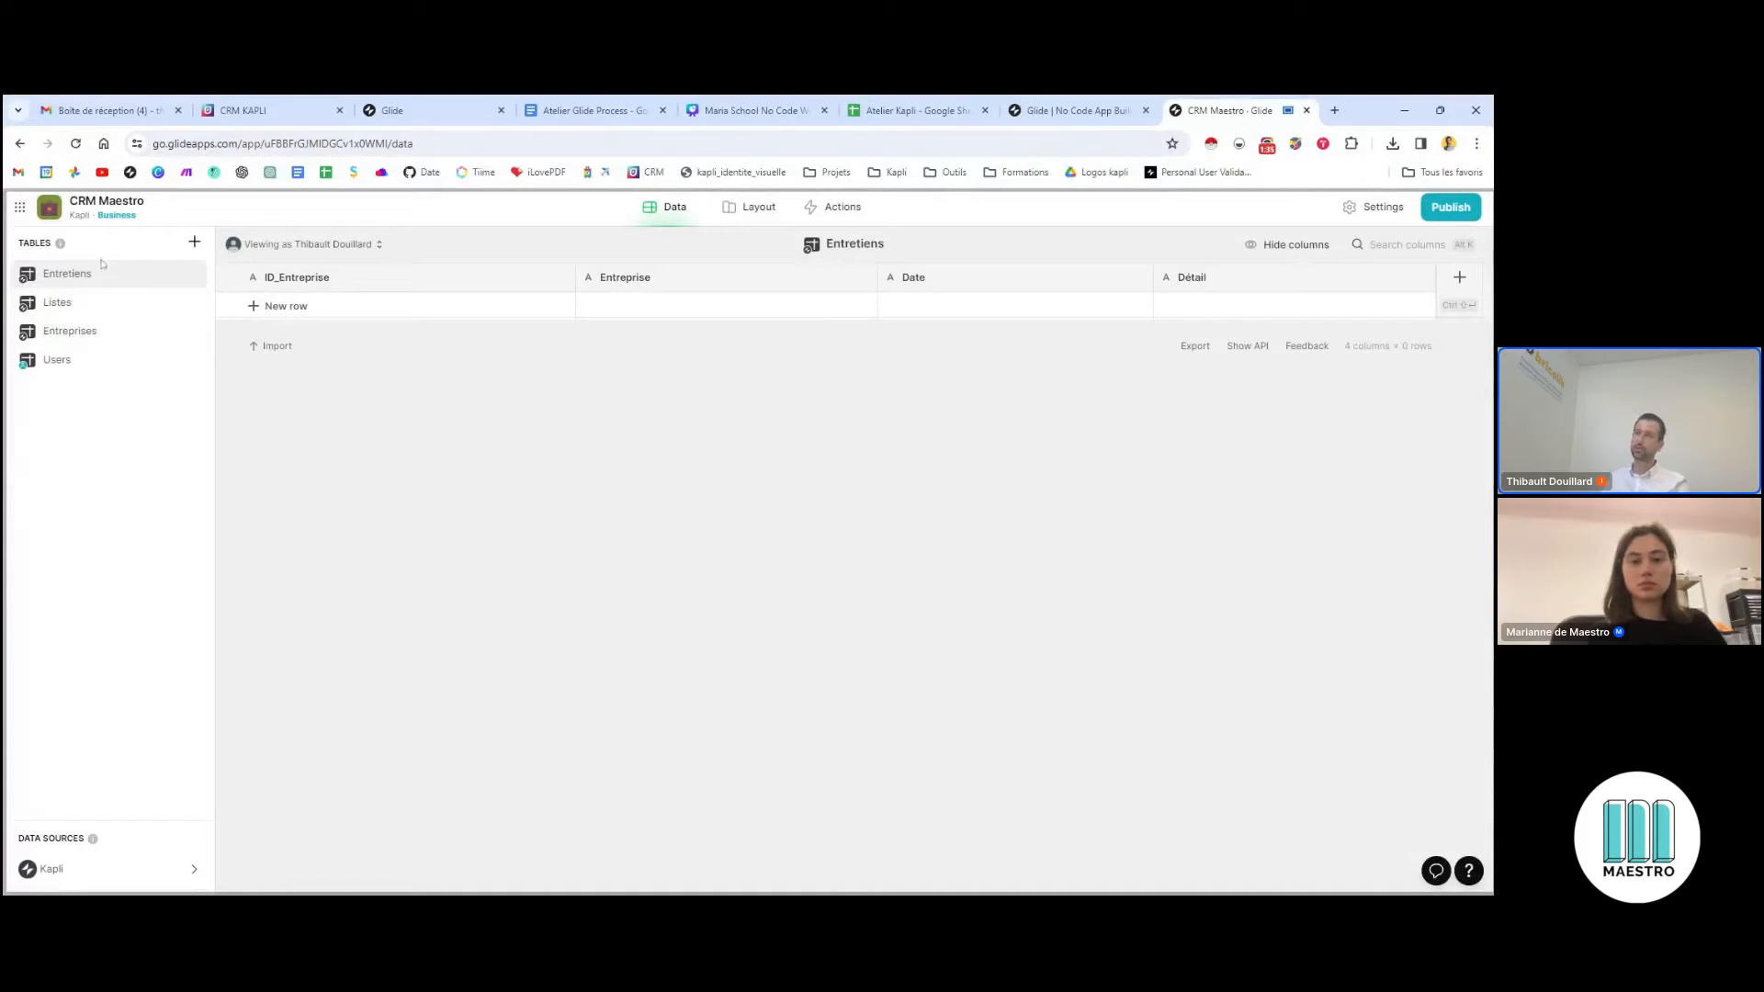
pyautogui.click(89, 337)
pyautogui.click(82, 305)
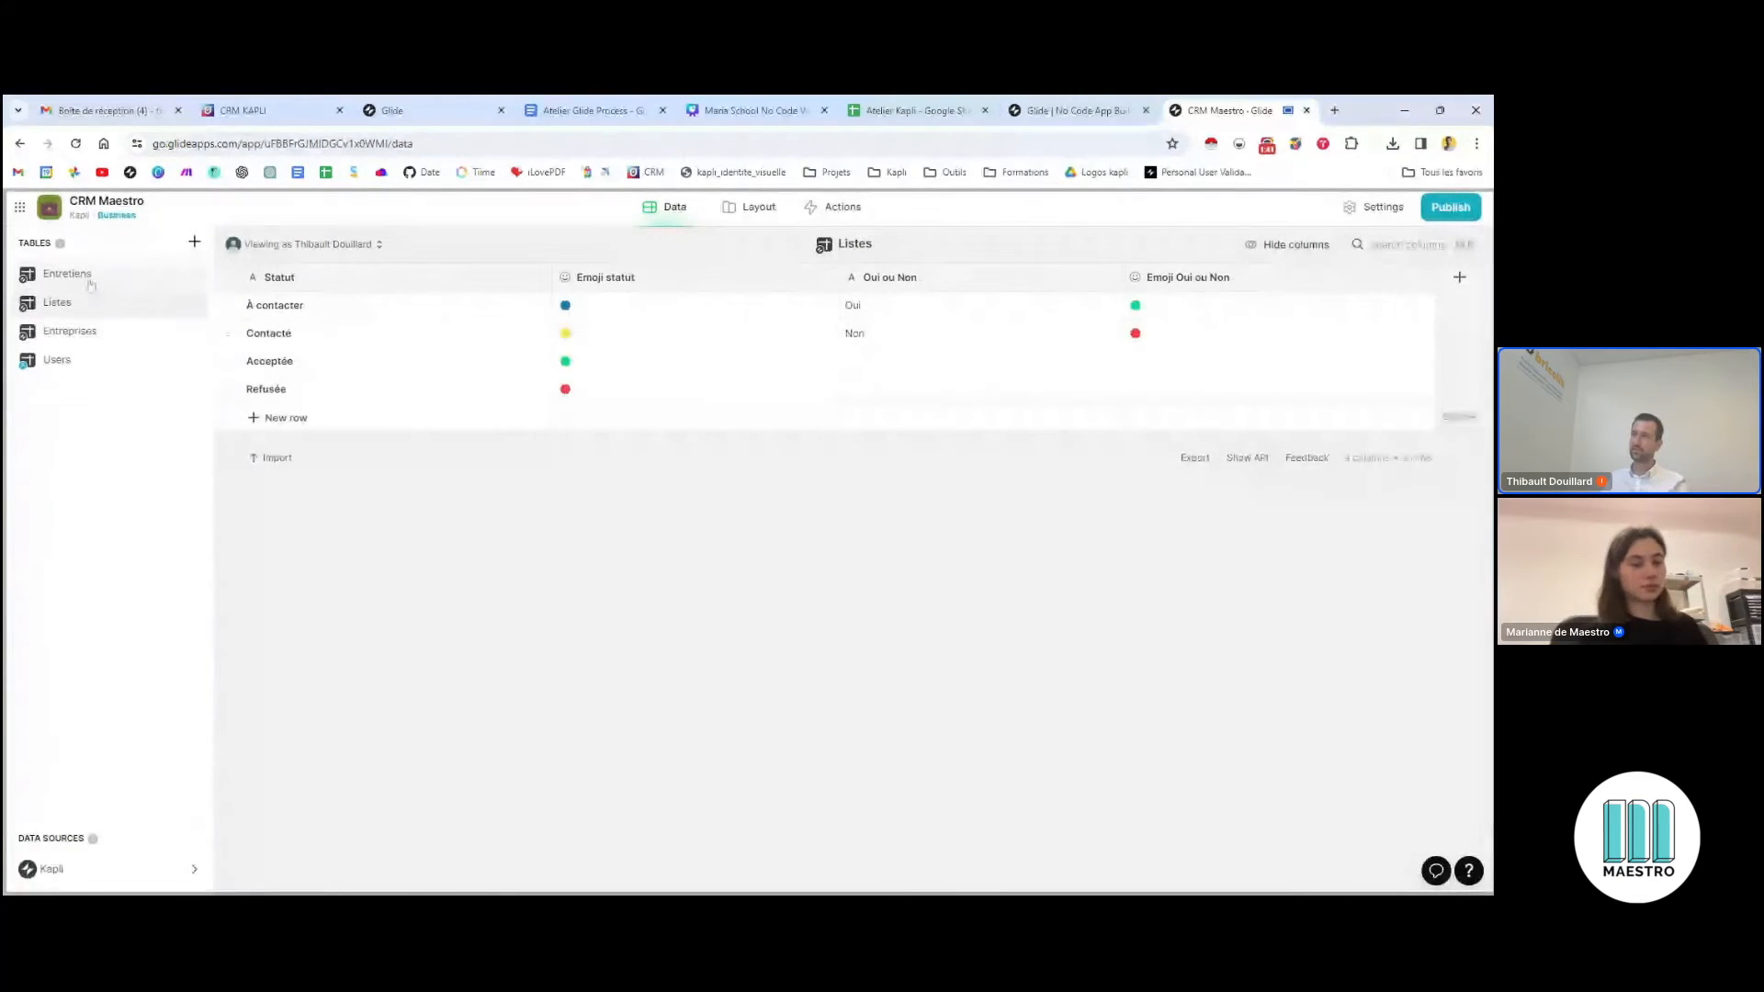
pyautogui.click(76, 274)
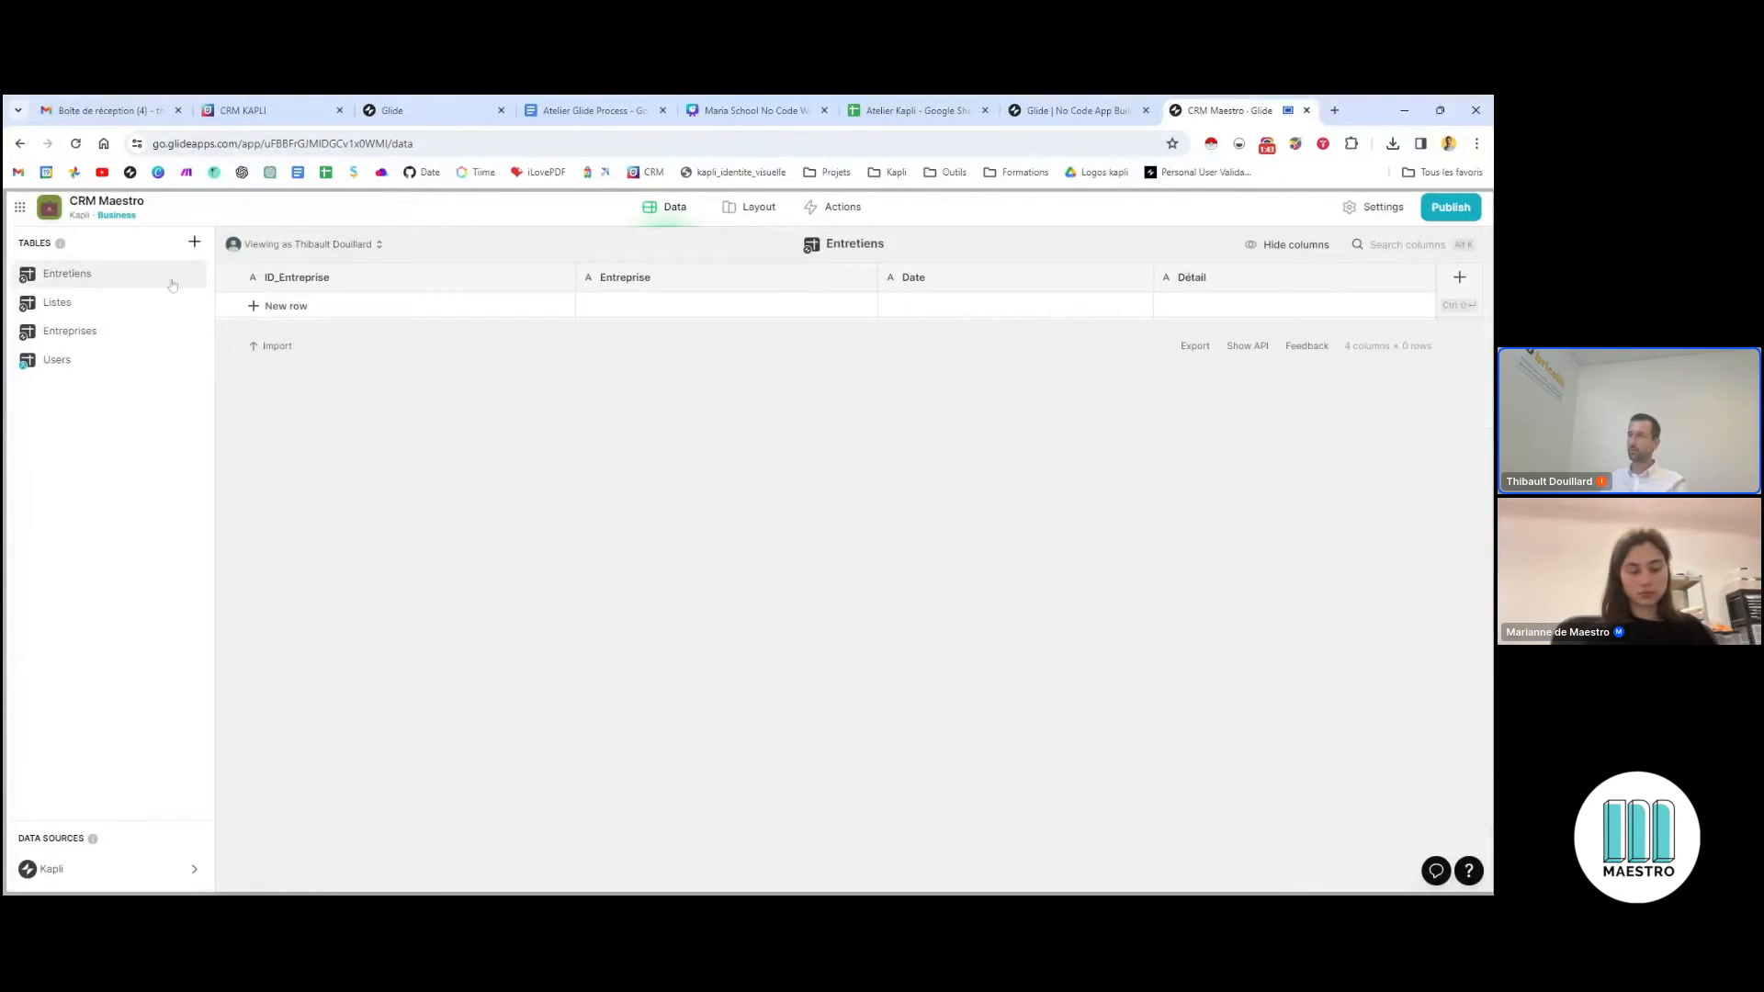
pyautogui.click(105, 364)
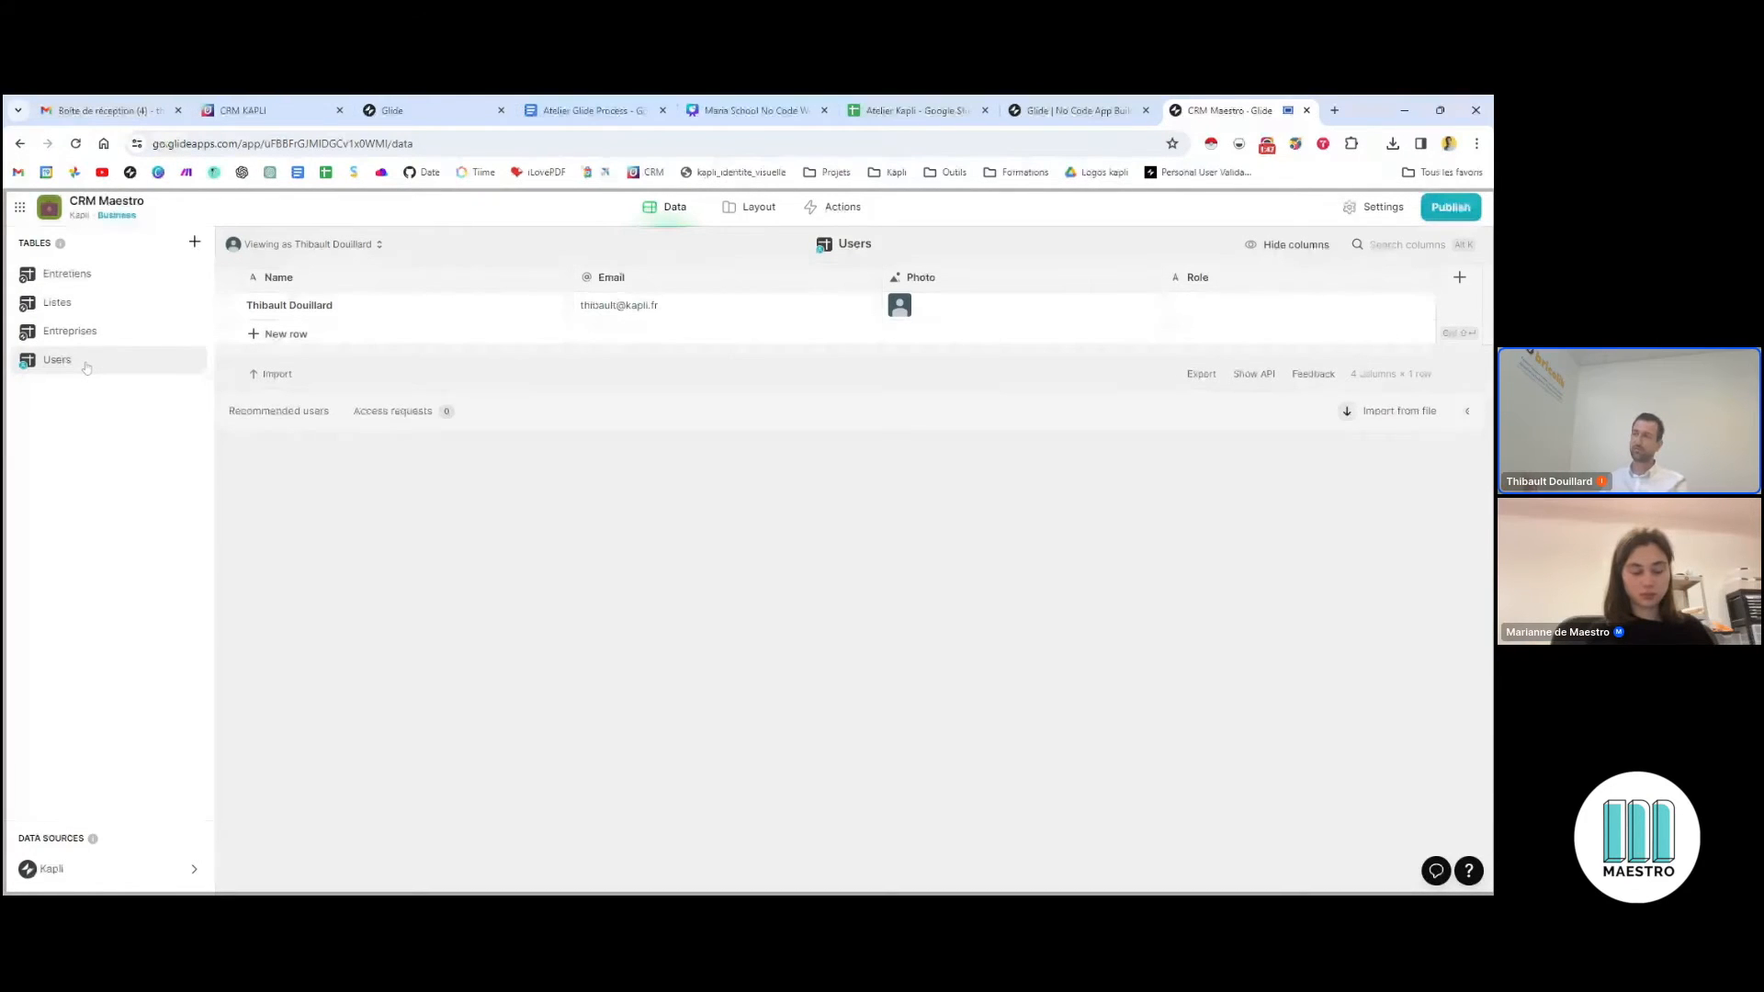
pyautogui.click(194, 241)
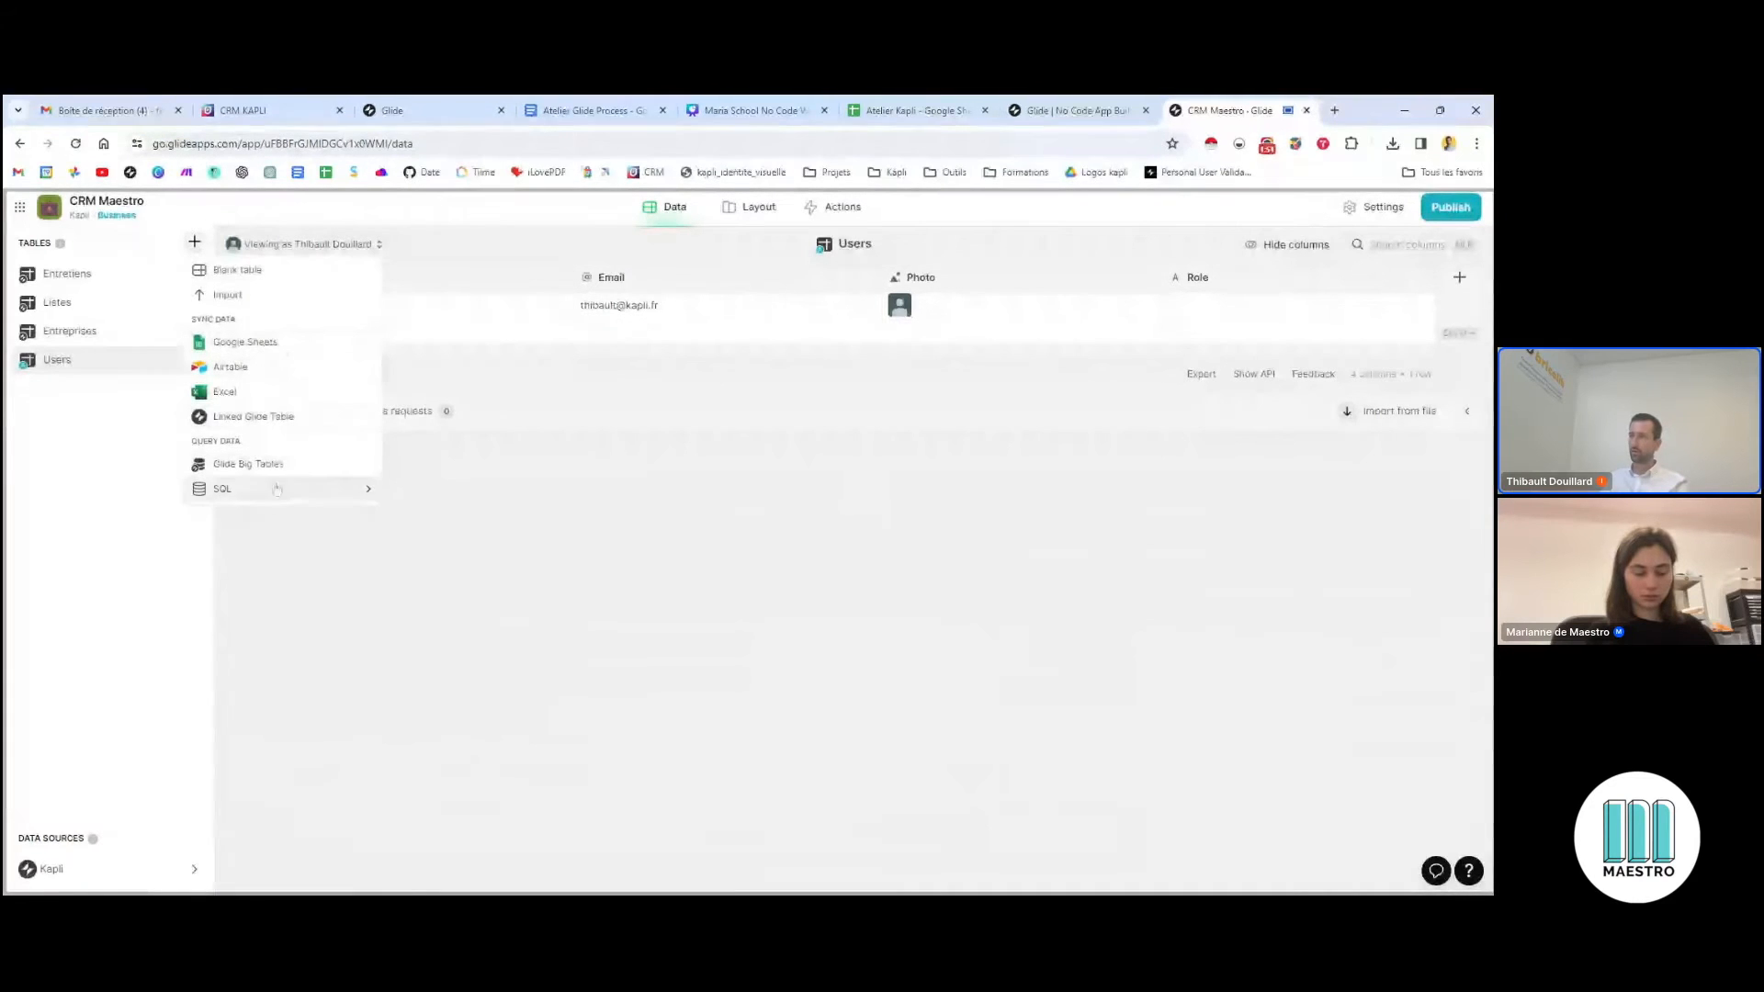
pyautogui.moveTo(362, 492)
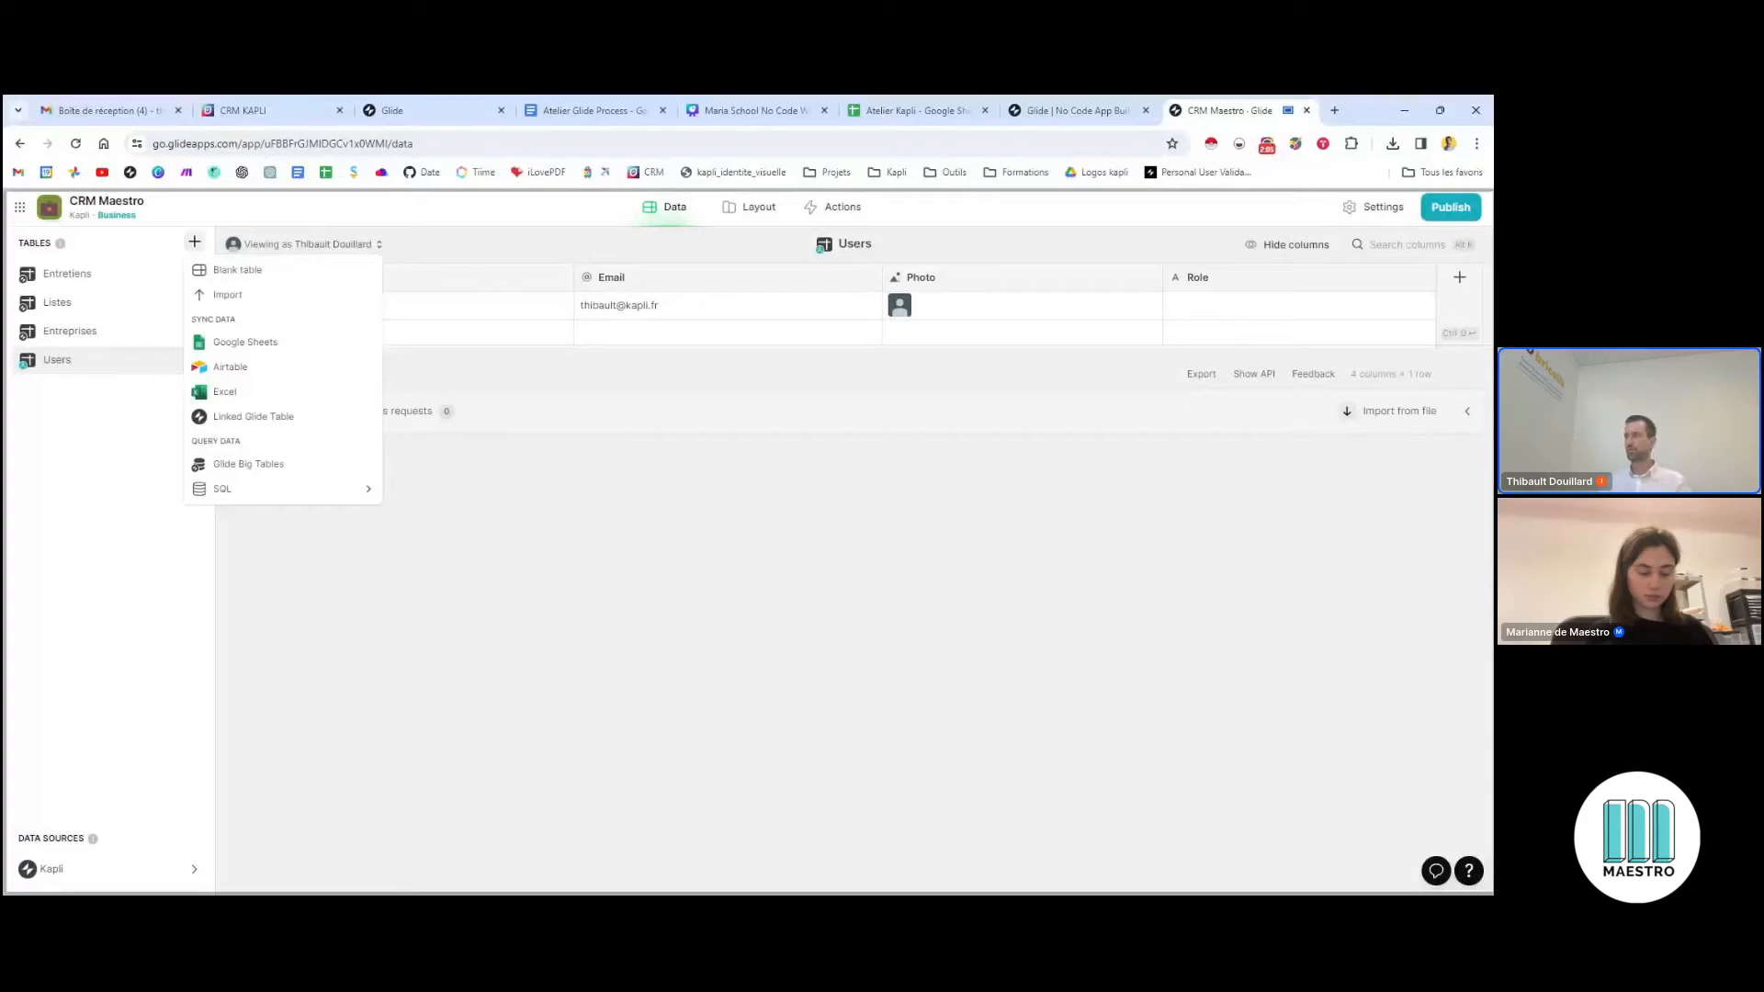
pyautogui.click(625, 539)
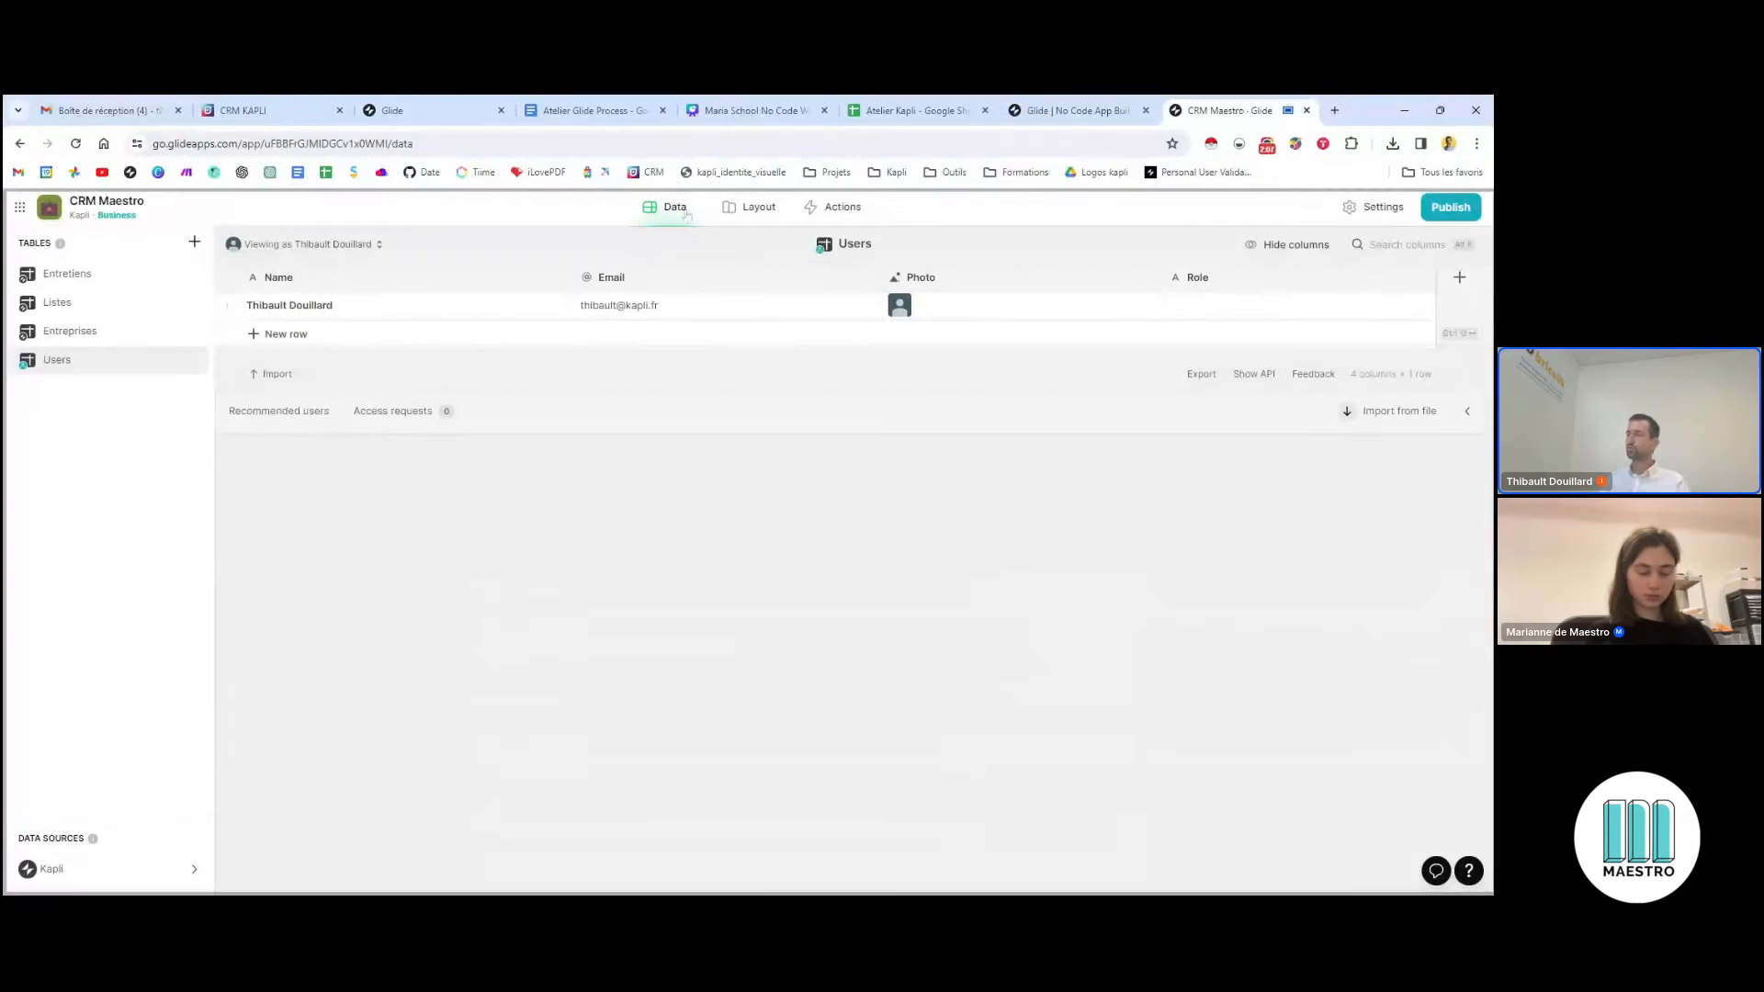
# View the app's layout and its catalogue of ready-made actions, and return to the layout editor
pyautogui.click(749, 207)
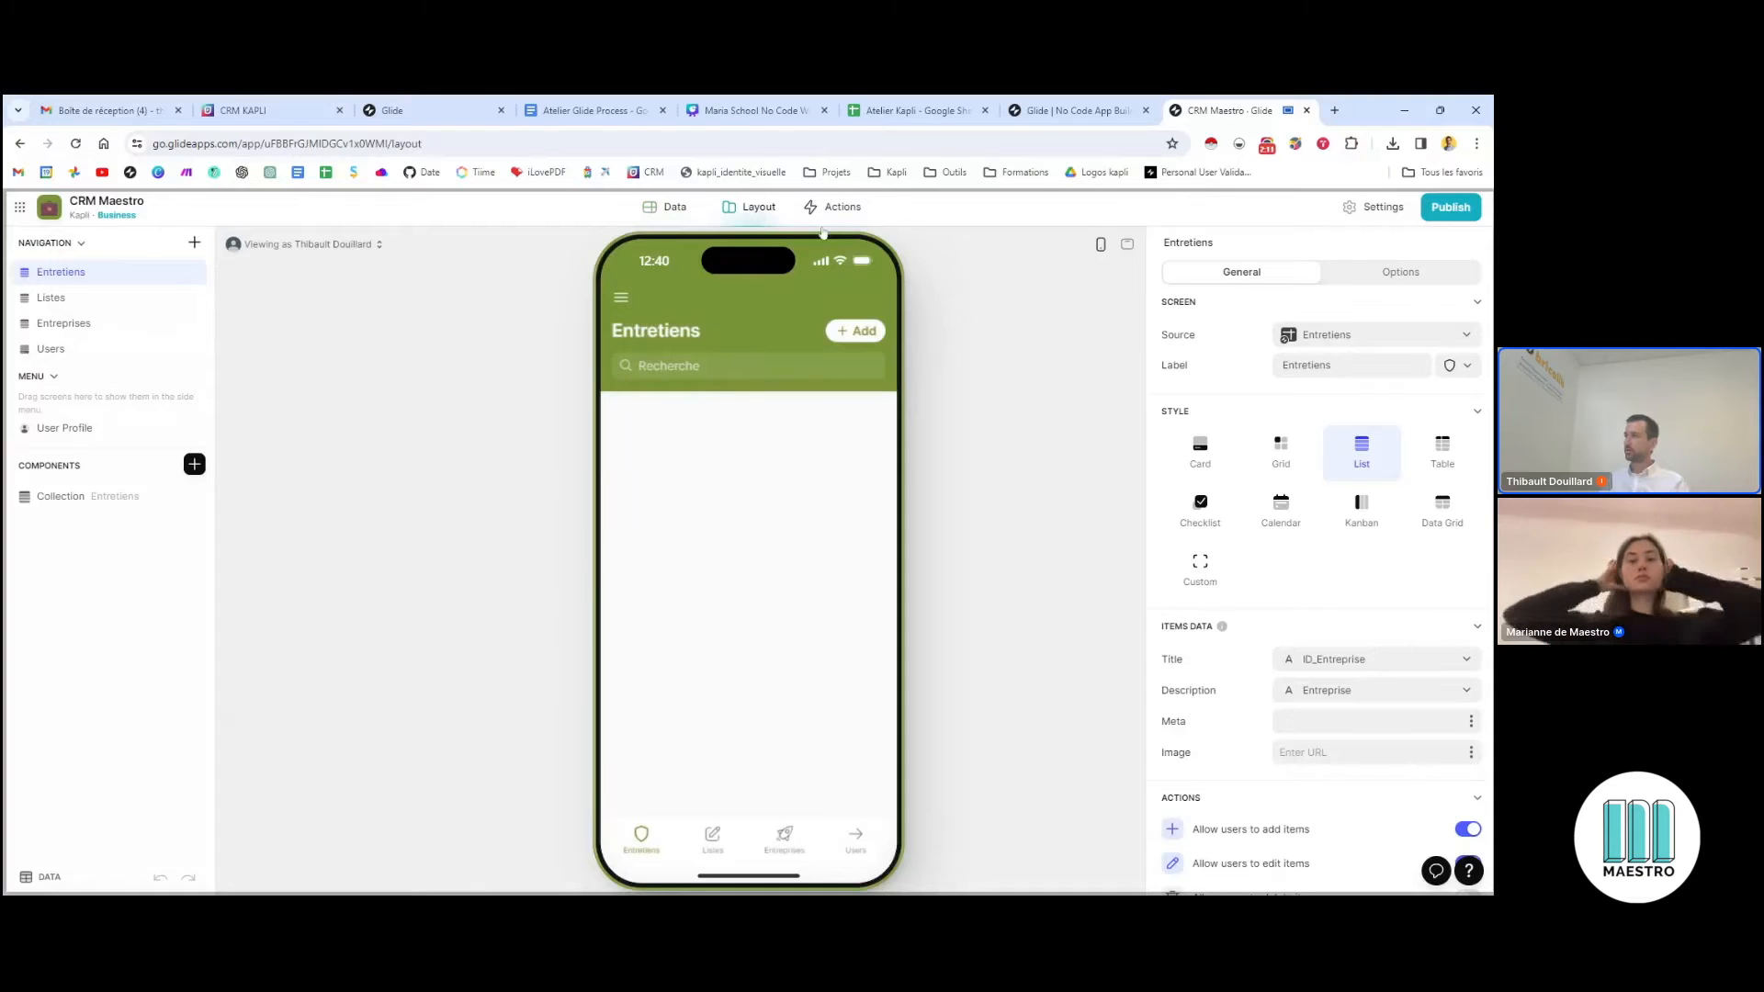
pyautogui.click(832, 208)
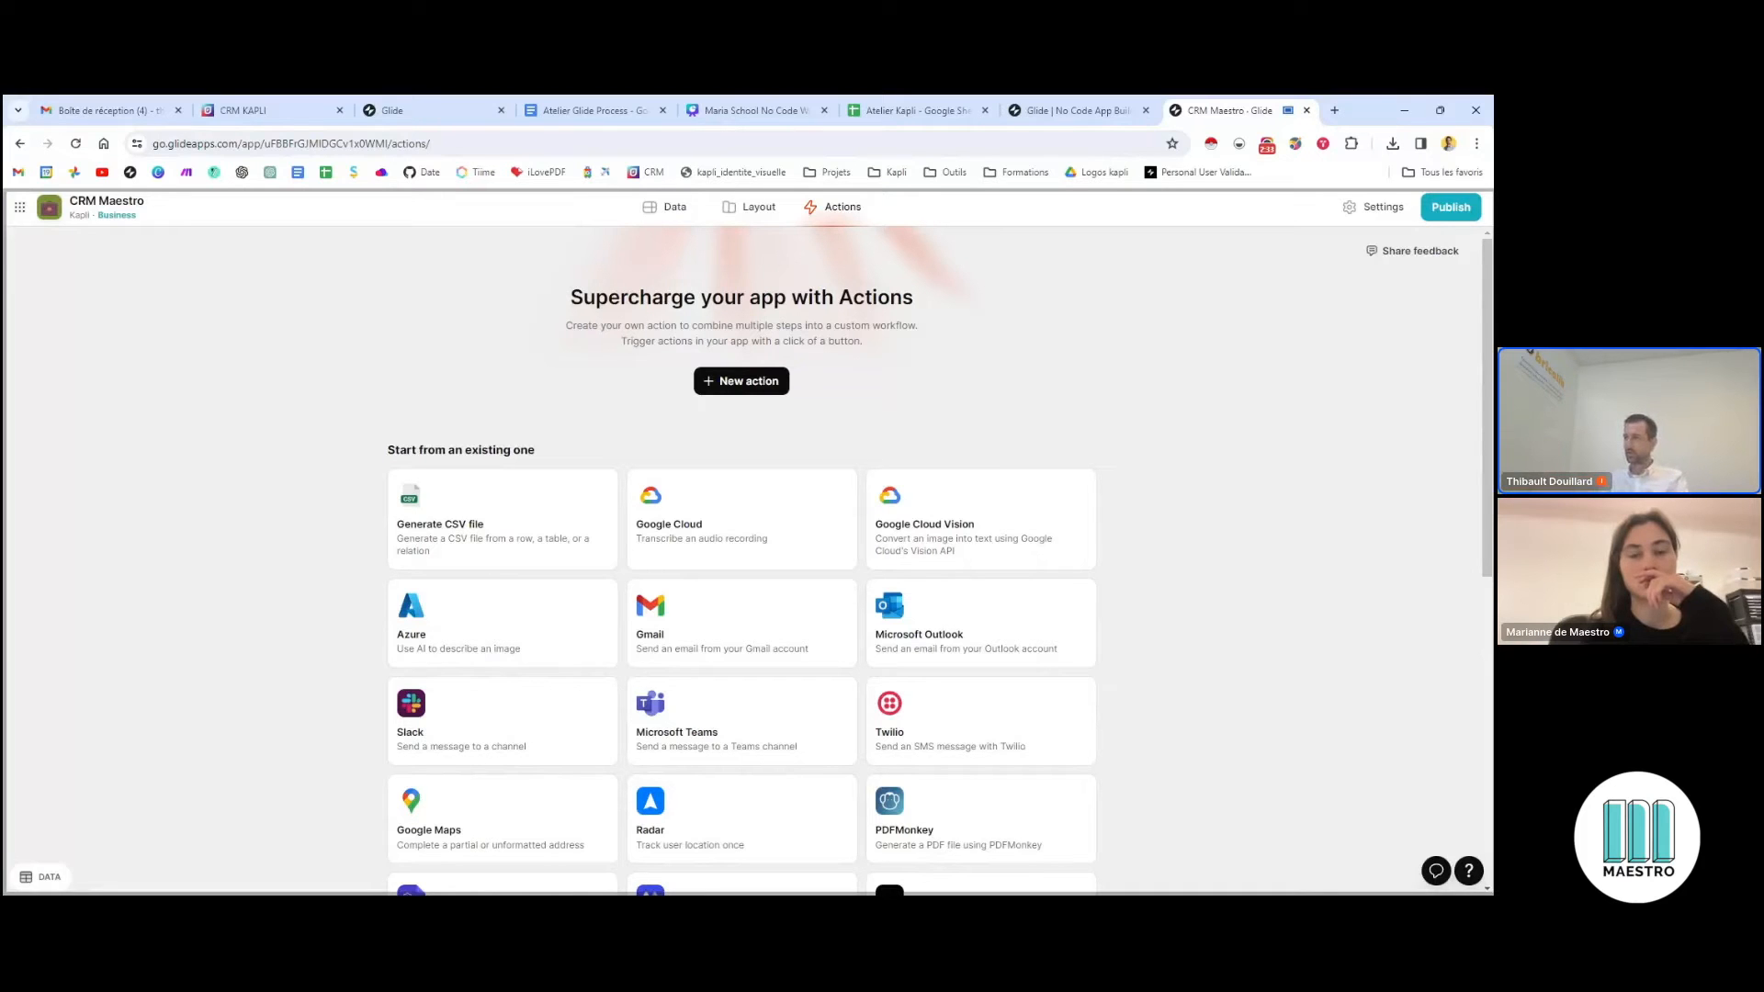
pyautogui.click(740, 211)
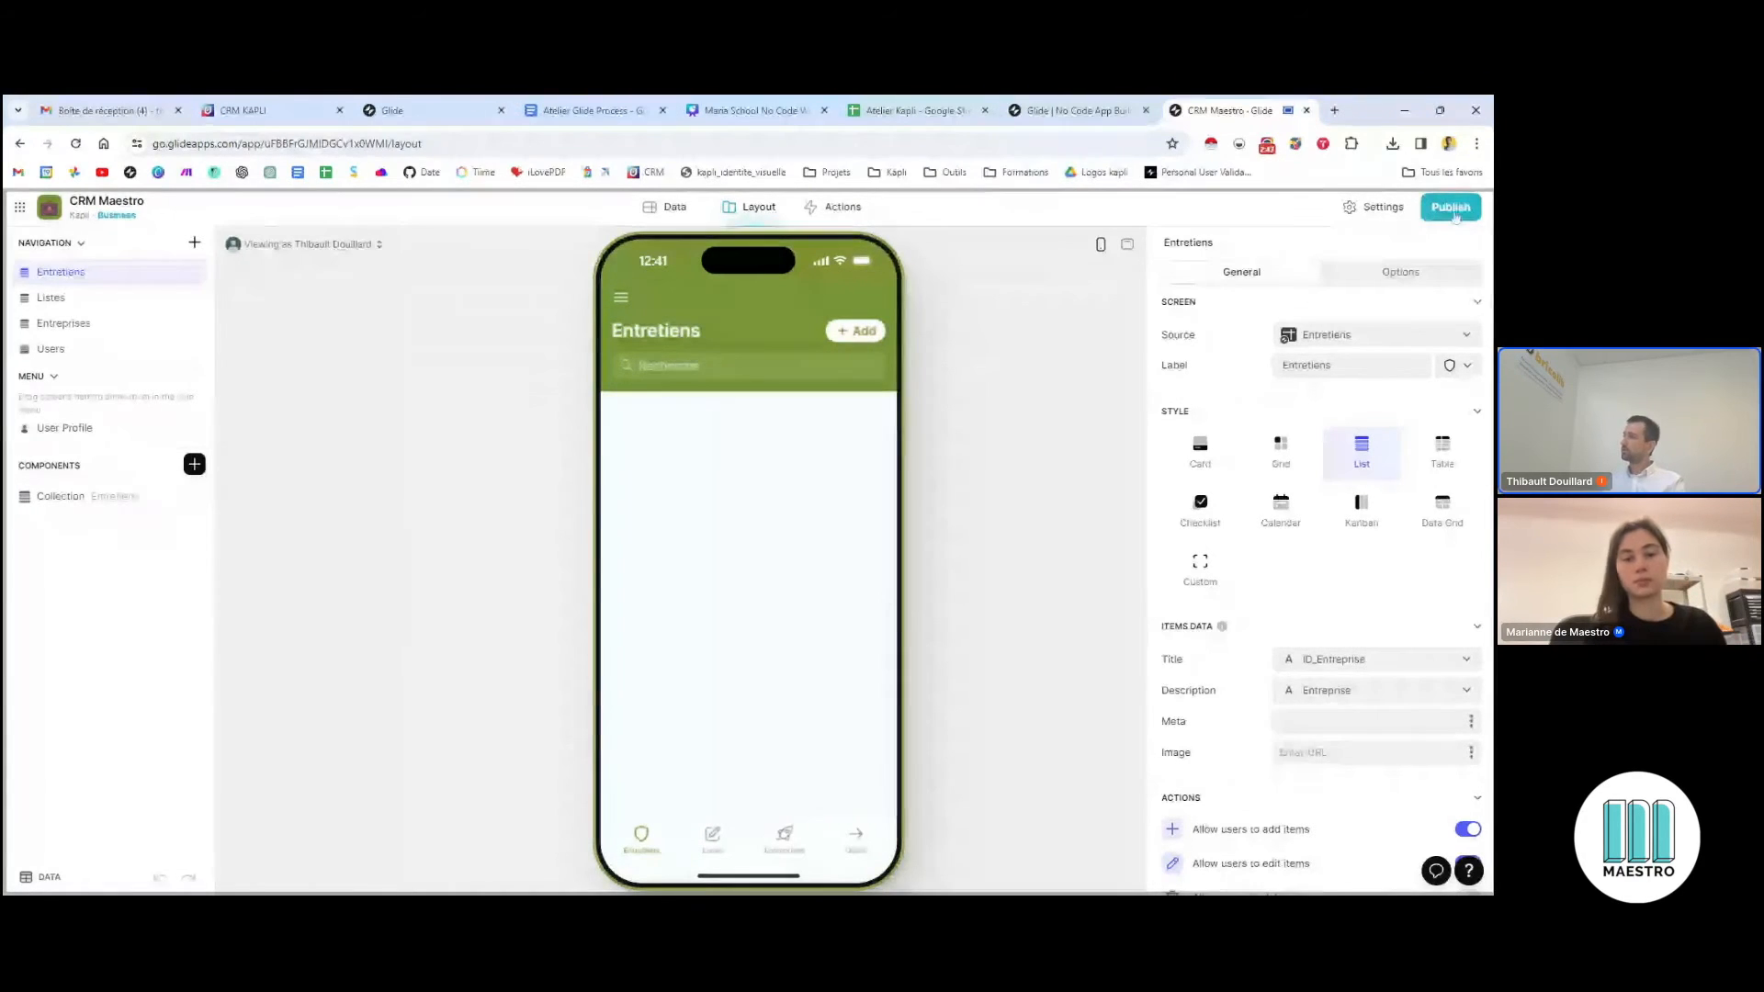
# Change the app's icon to the Collision Symbol emoji and its accent color to purple
pyautogui.click(1371, 210)
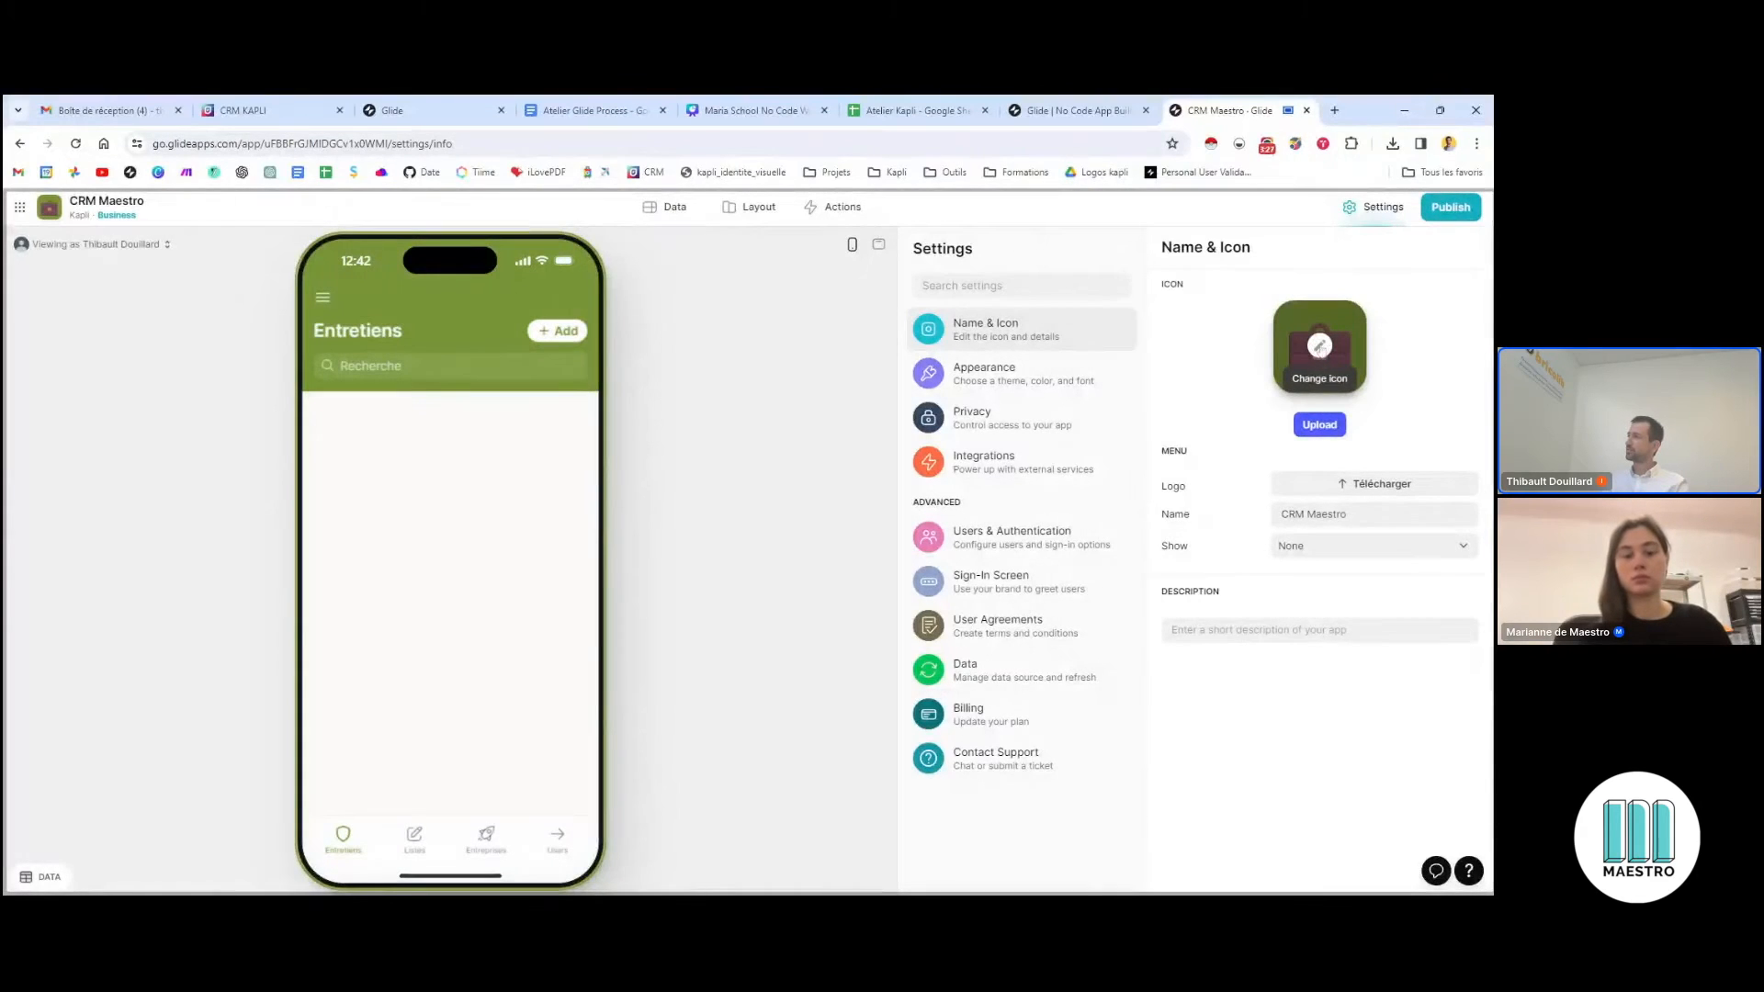
pyautogui.click(1319, 345)
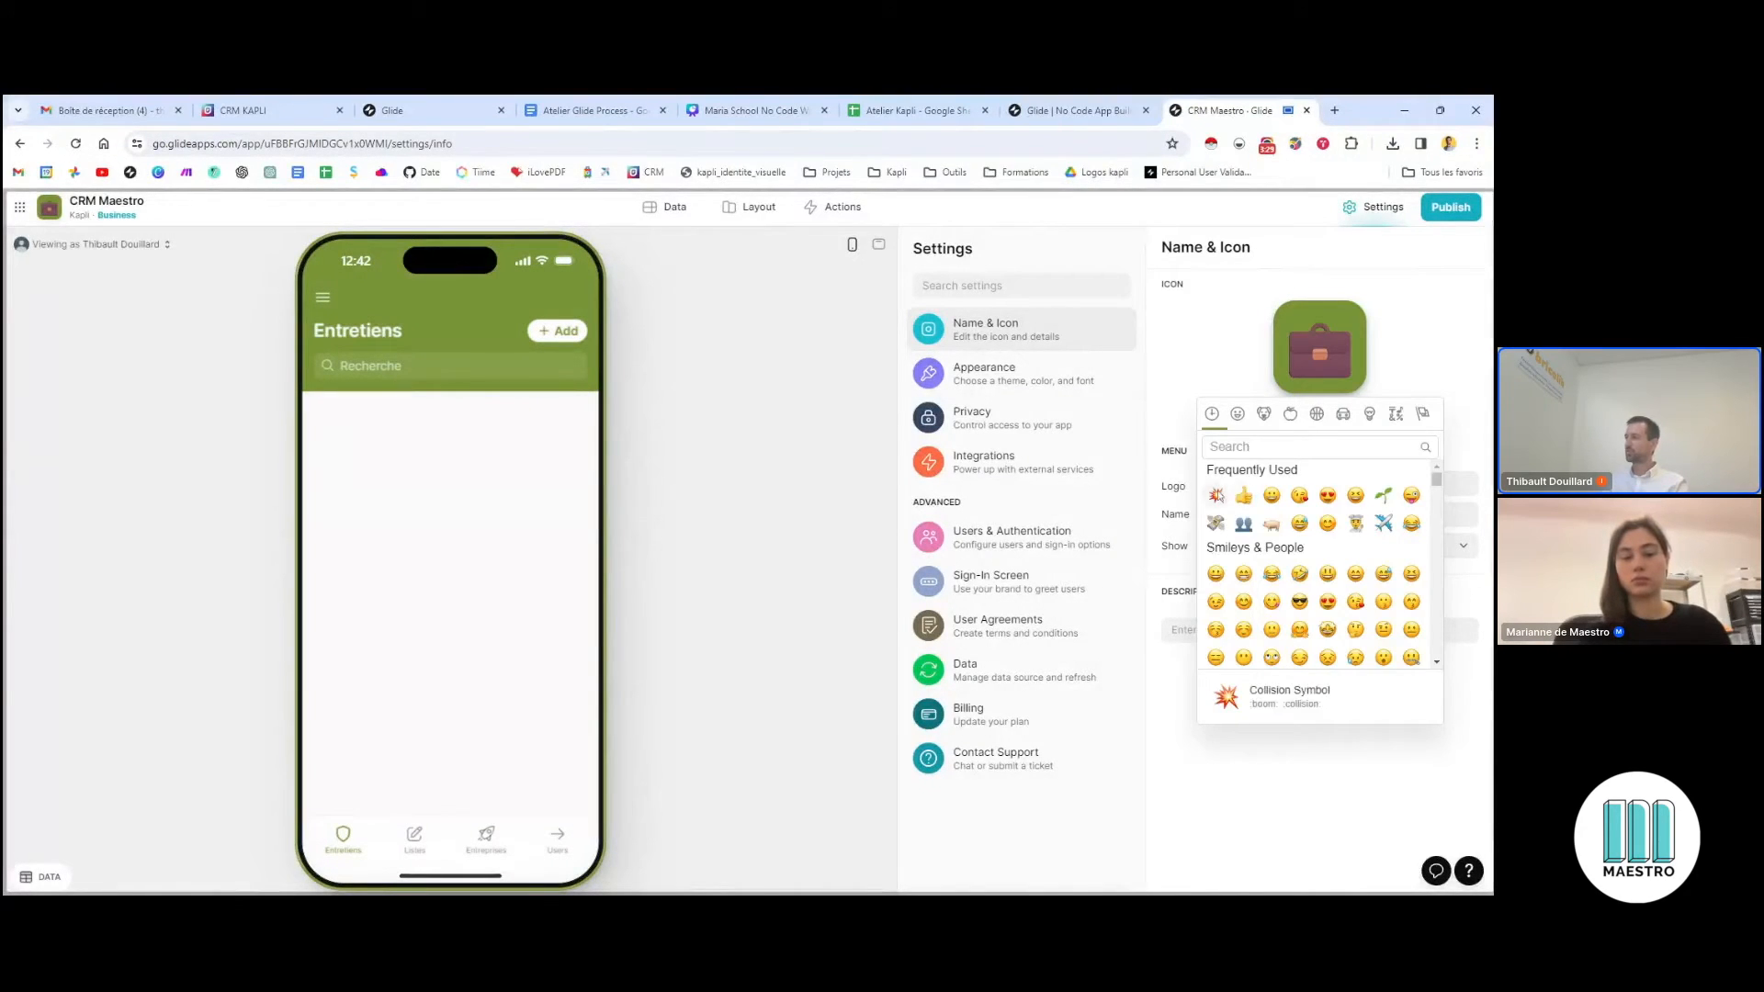
pyautogui.click(1216, 495)
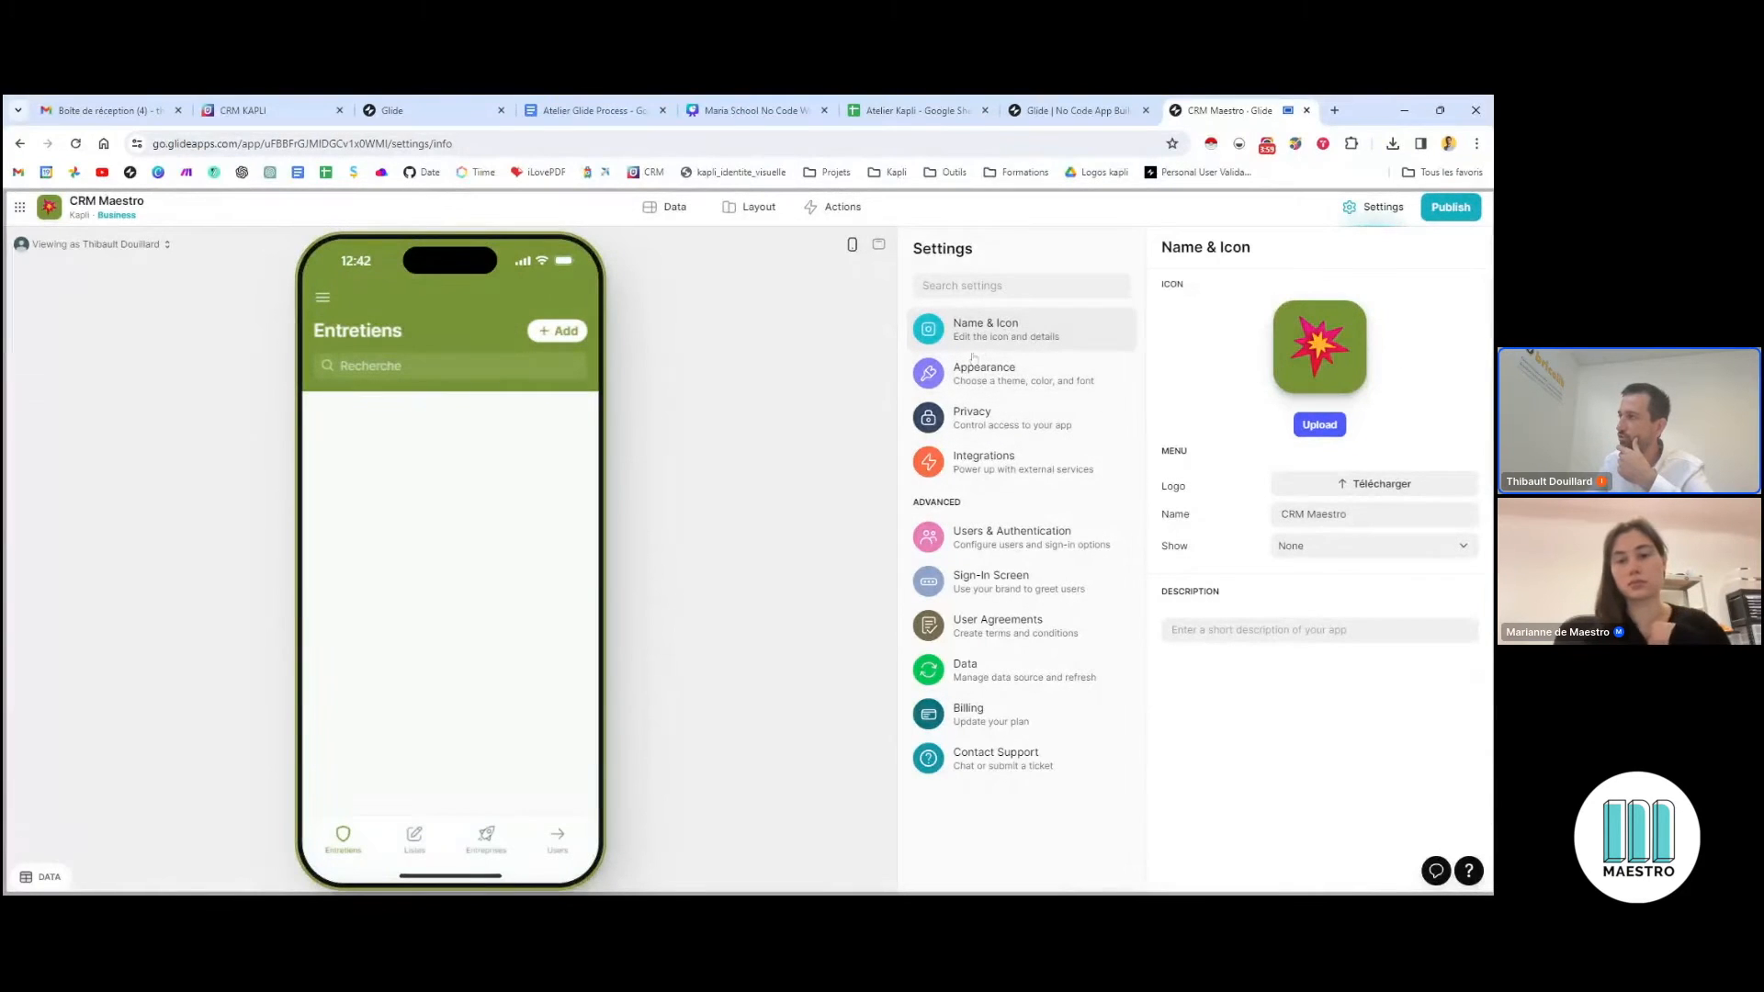
pyautogui.click(999, 383)
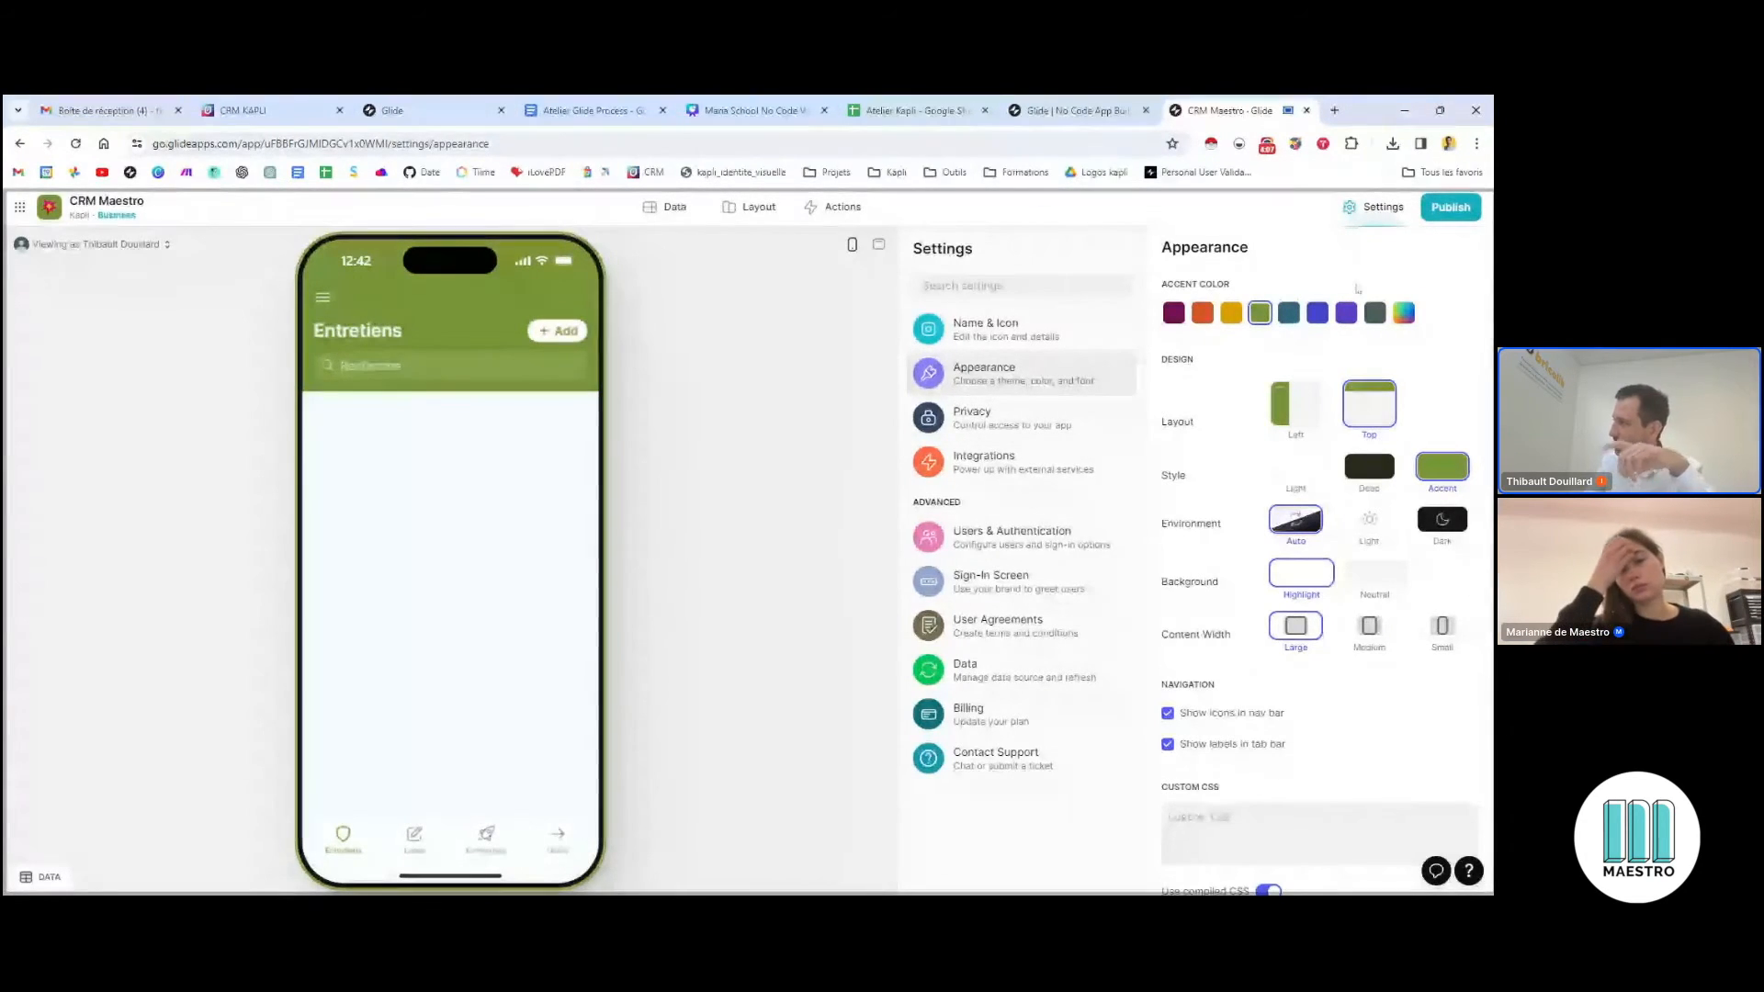
pyautogui.click(1347, 313)
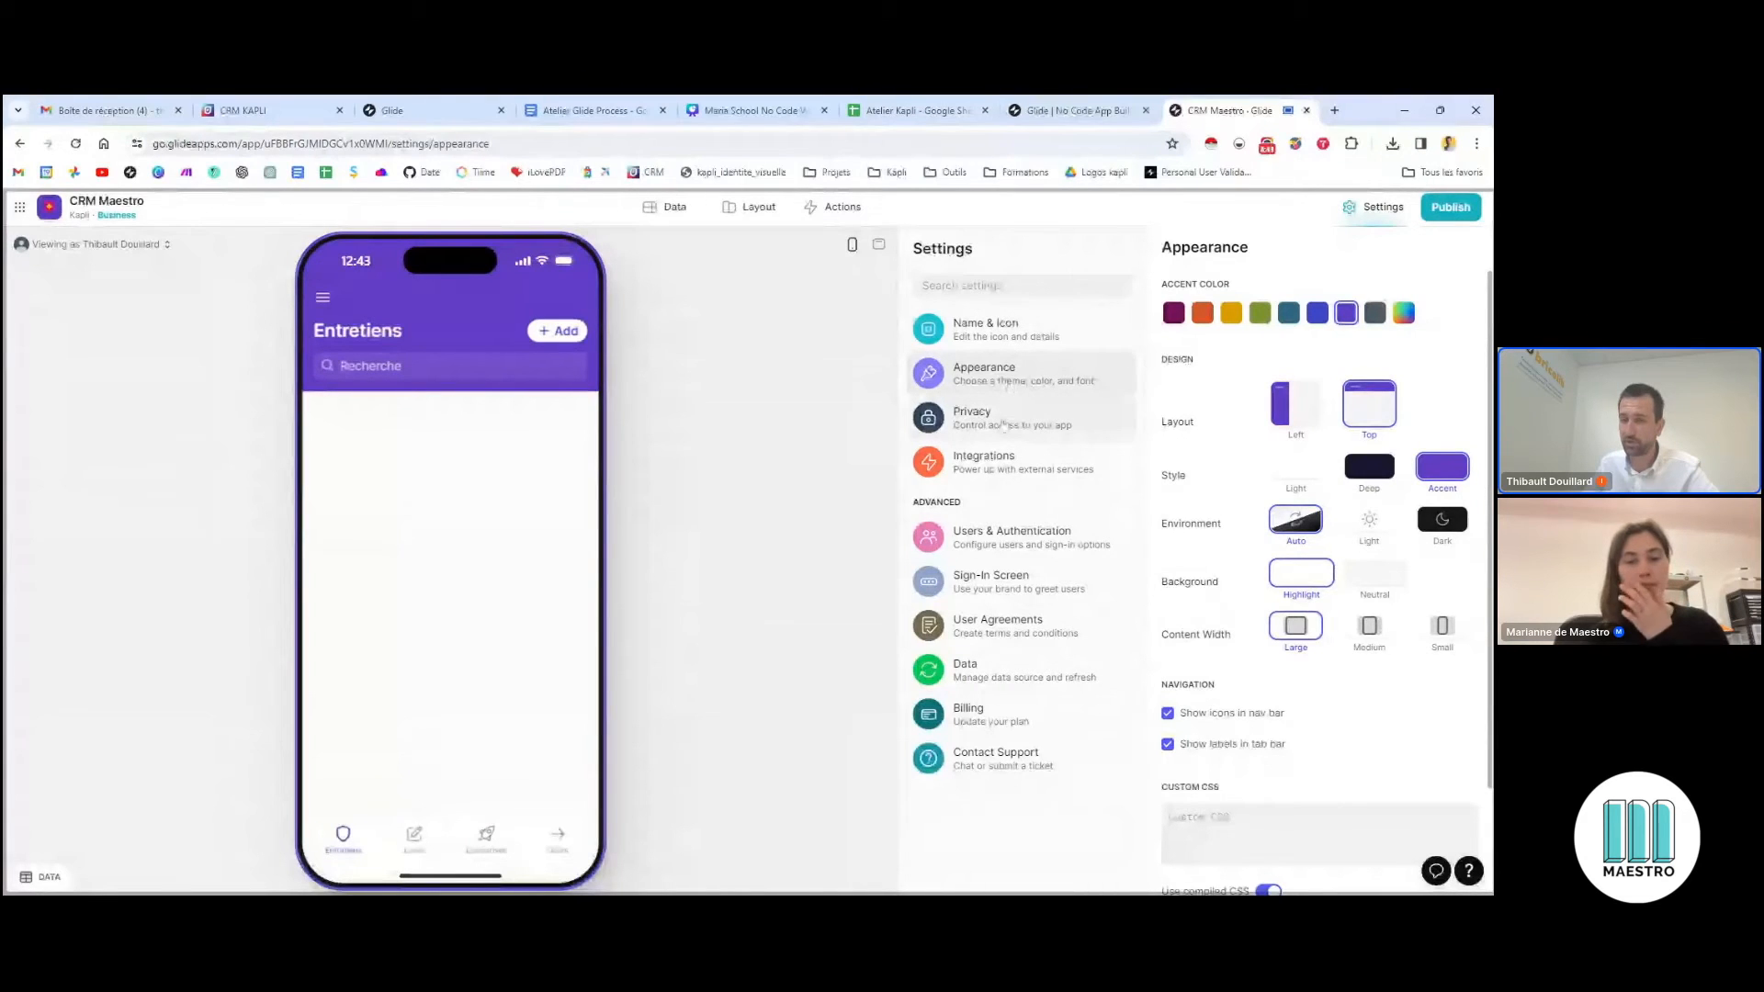
# Set the app's privacy to Public access with No sign-in
pyautogui.click(1004, 425)
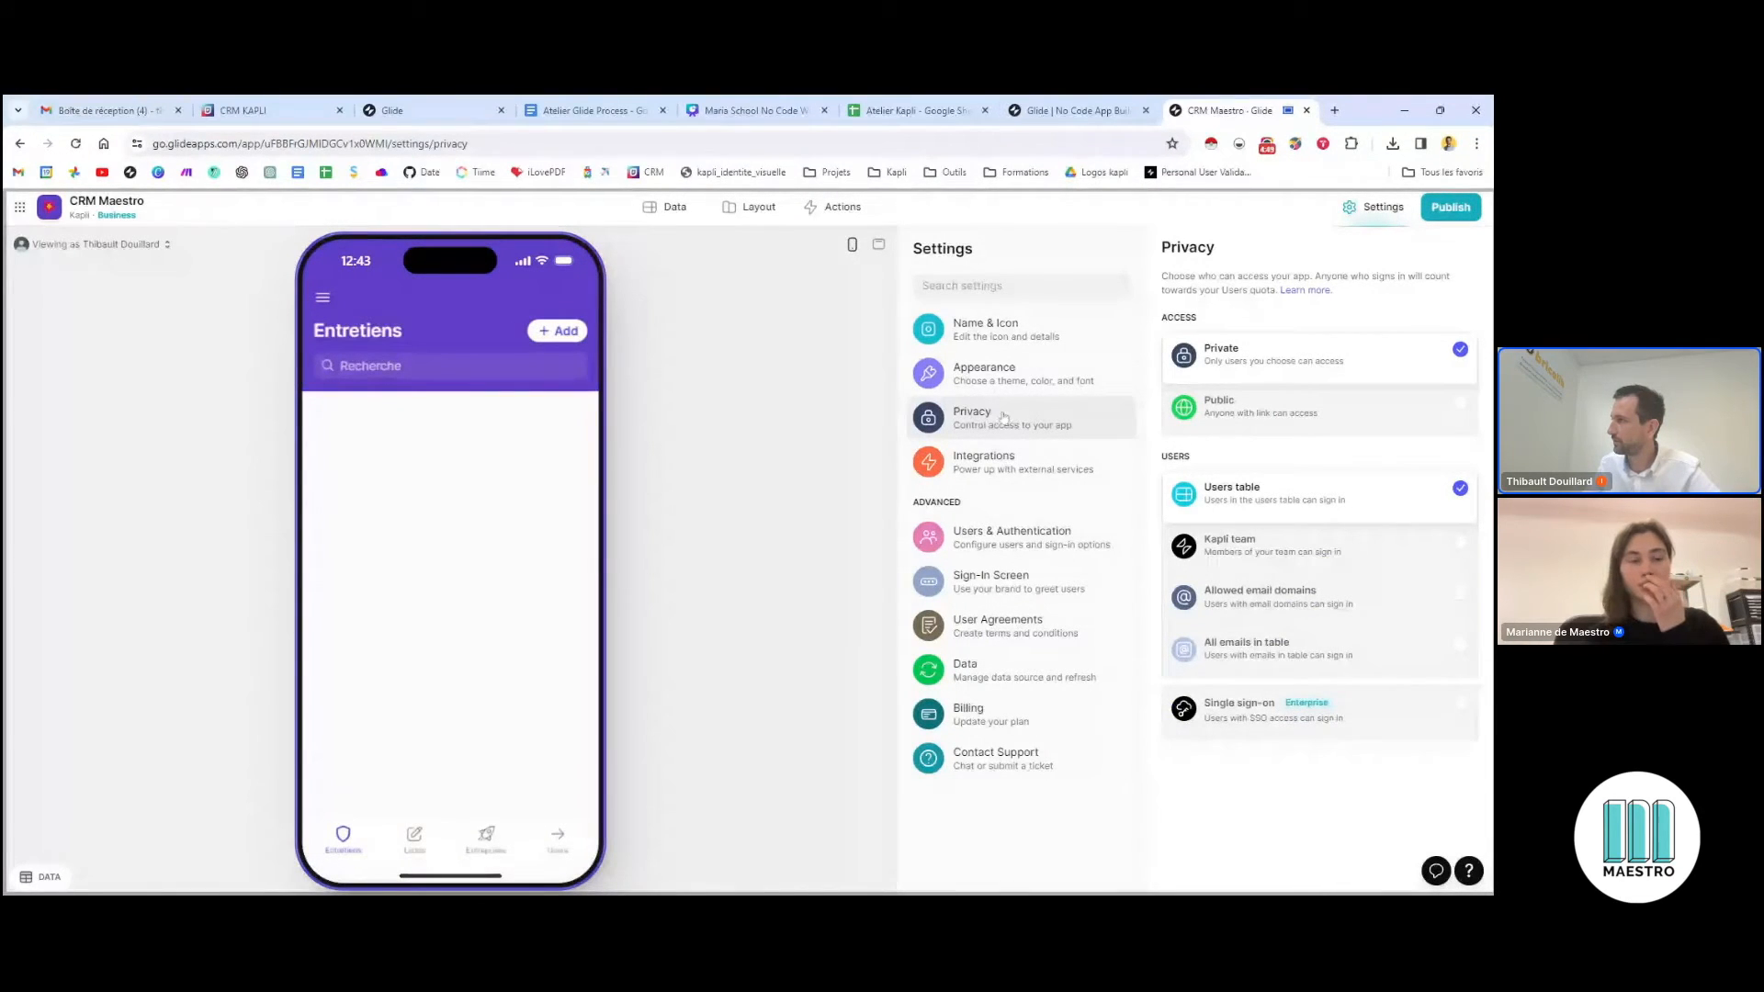
pyautogui.click(1297, 423)
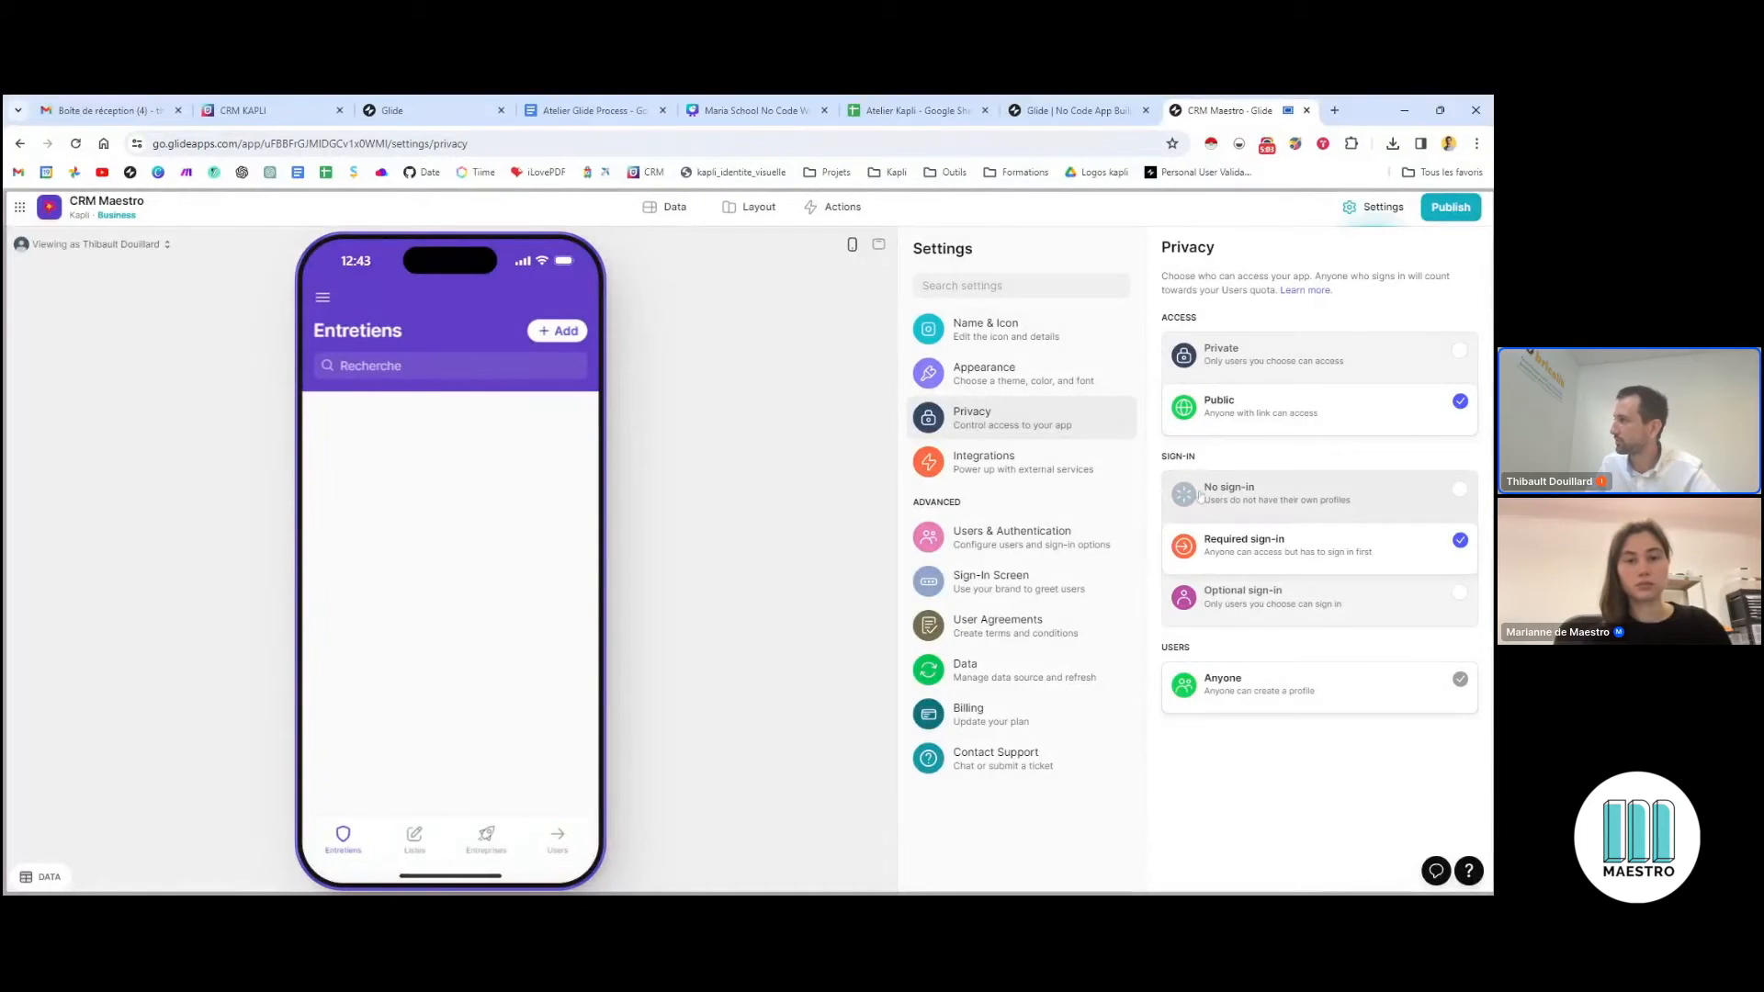
pyautogui.click(1237, 496)
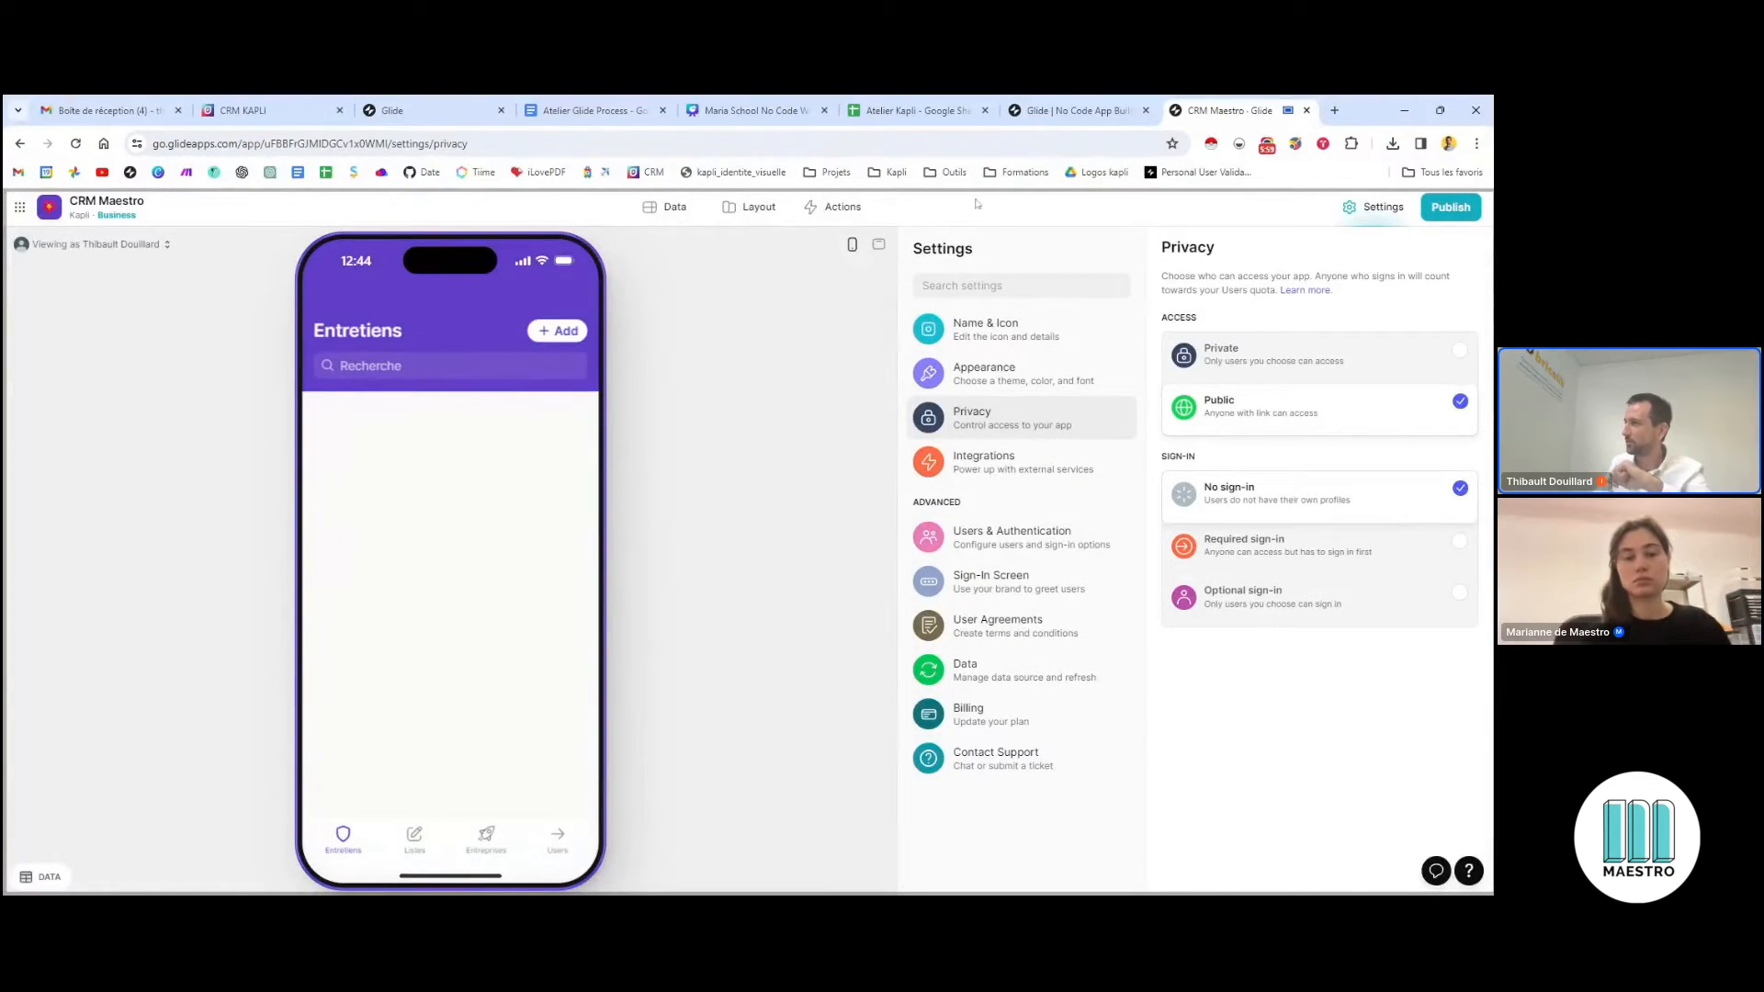
# Hide the Entretiens, Listes and Users screens from the navigation and move Entreprises to first place
pyautogui.click(751, 214)
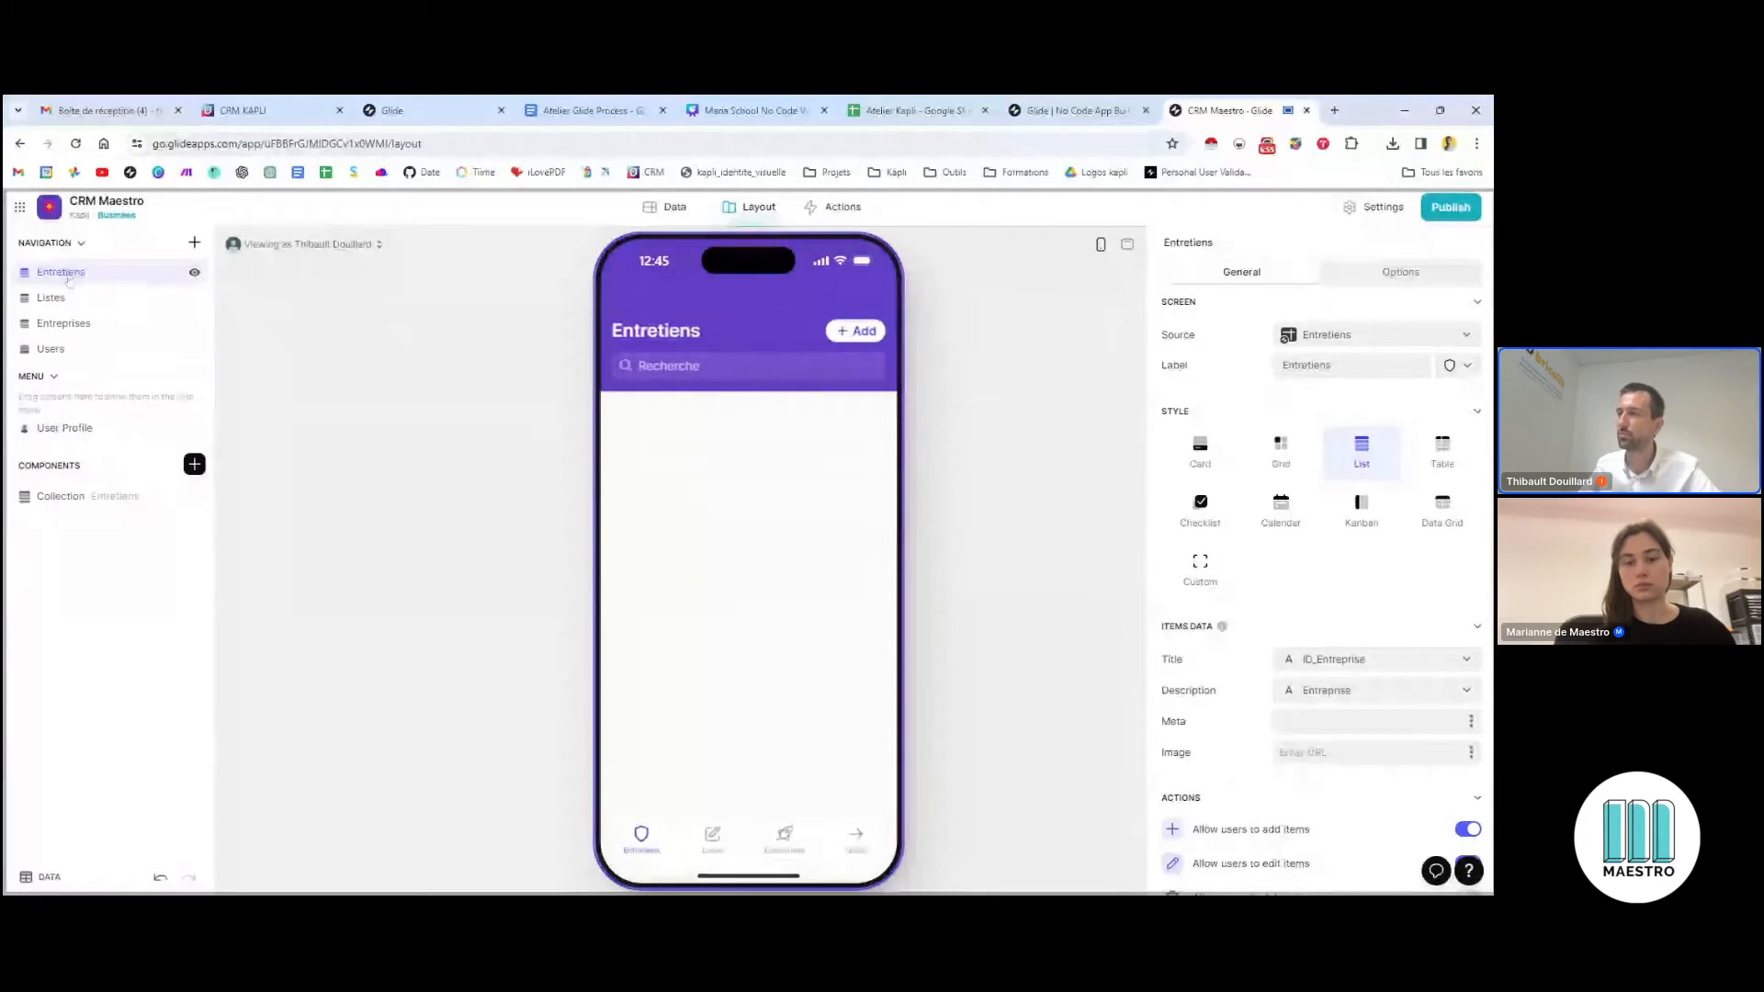
pyautogui.click(195, 274)
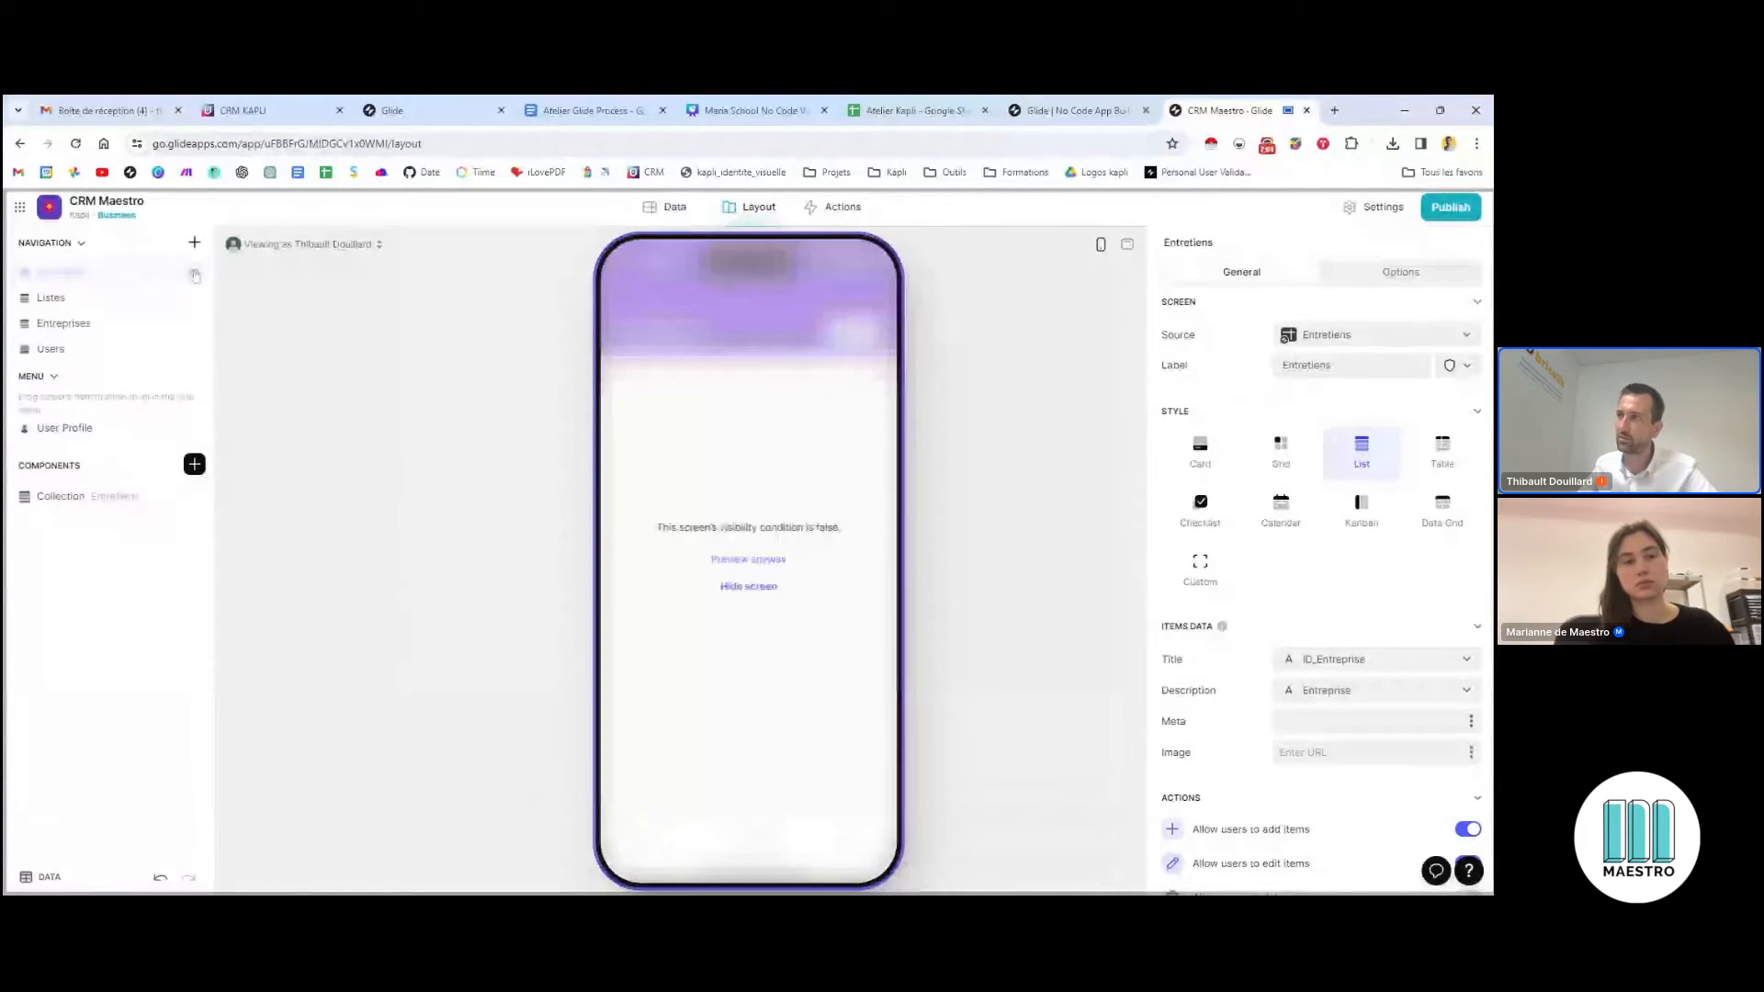
pyautogui.click(78, 331)
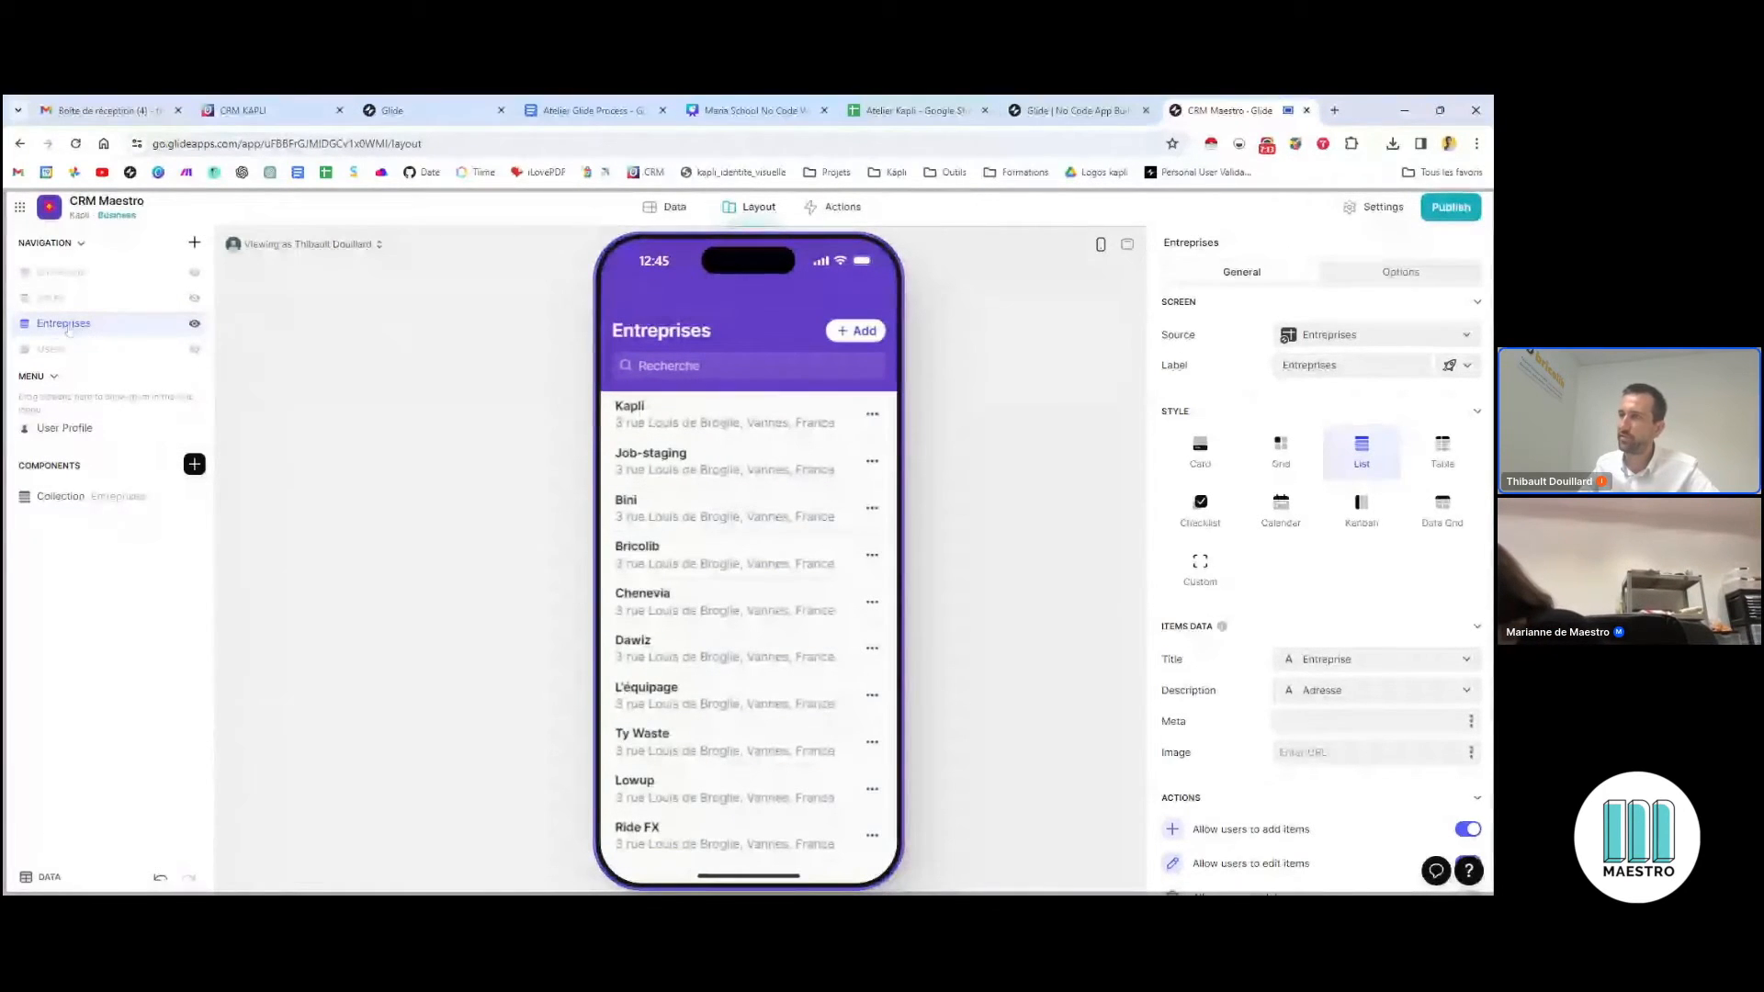
pyautogui.moveTo(51, 331); pyautogui.dragTo(53, 282)
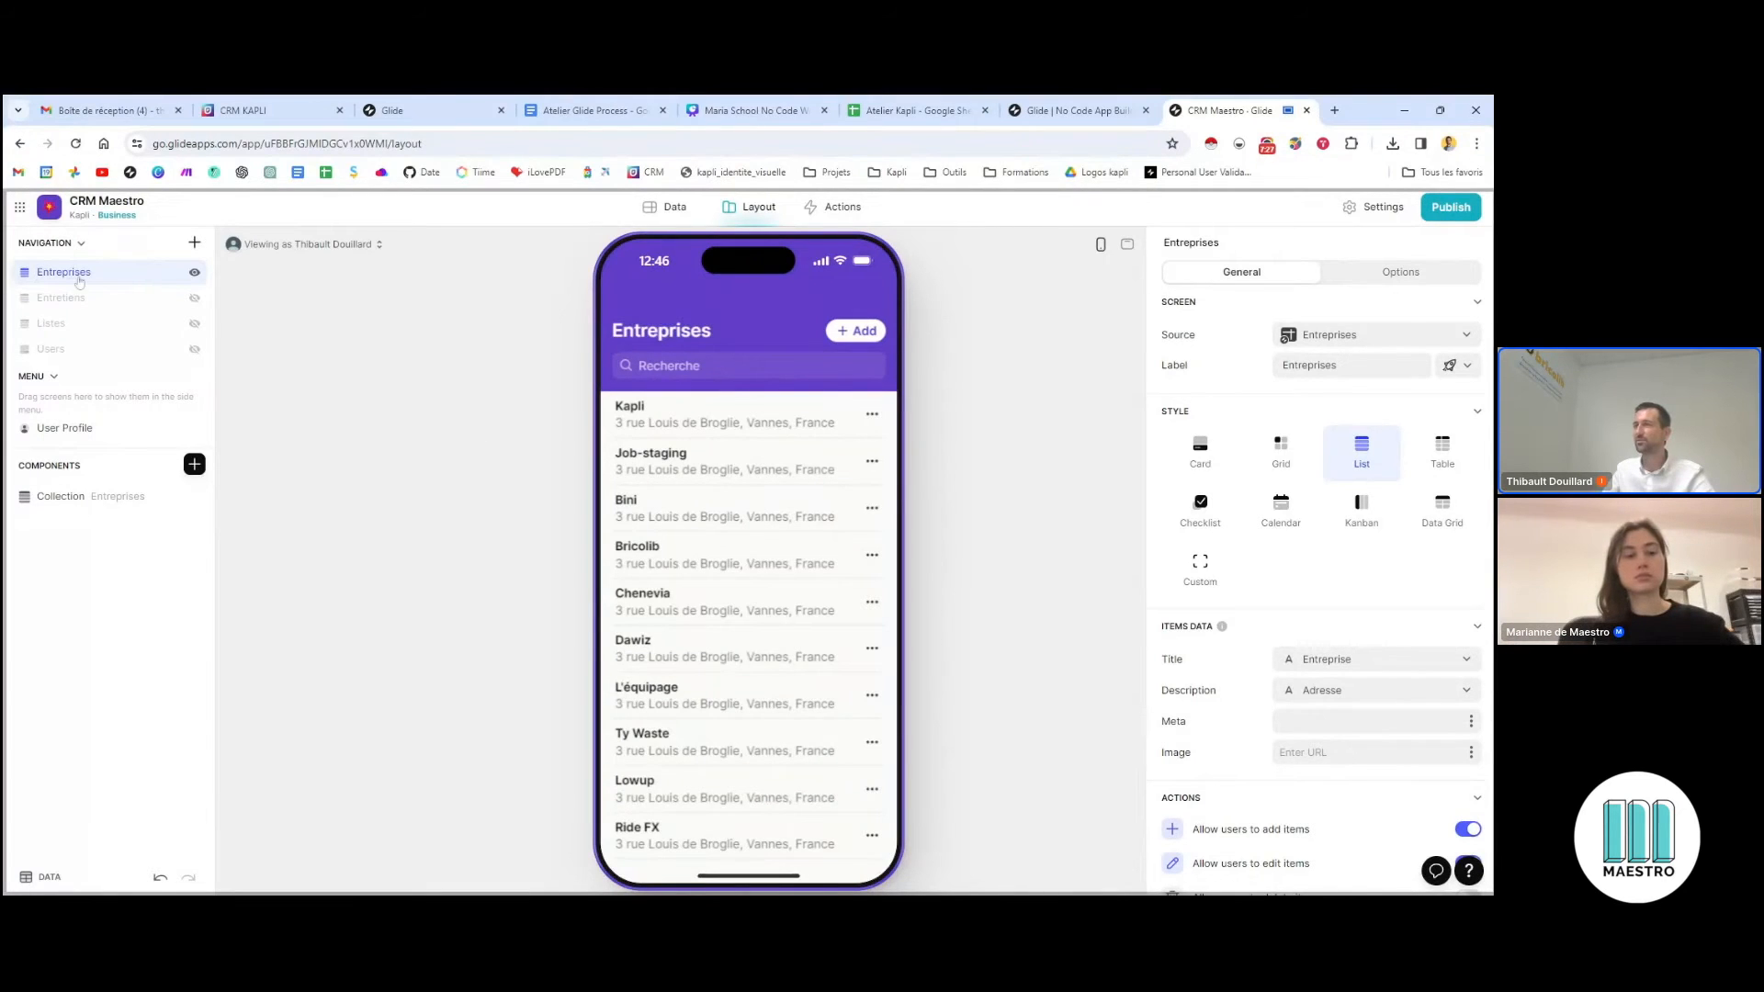
# Check the Entreprises table from the Entreprise to the Logo column in the Atelier Kapli spreadsheet, and return to the CRM Maestro layout
pyautogui.scroll(-2, 819, 706)
pyautogui.scroll(2, 809, 685)
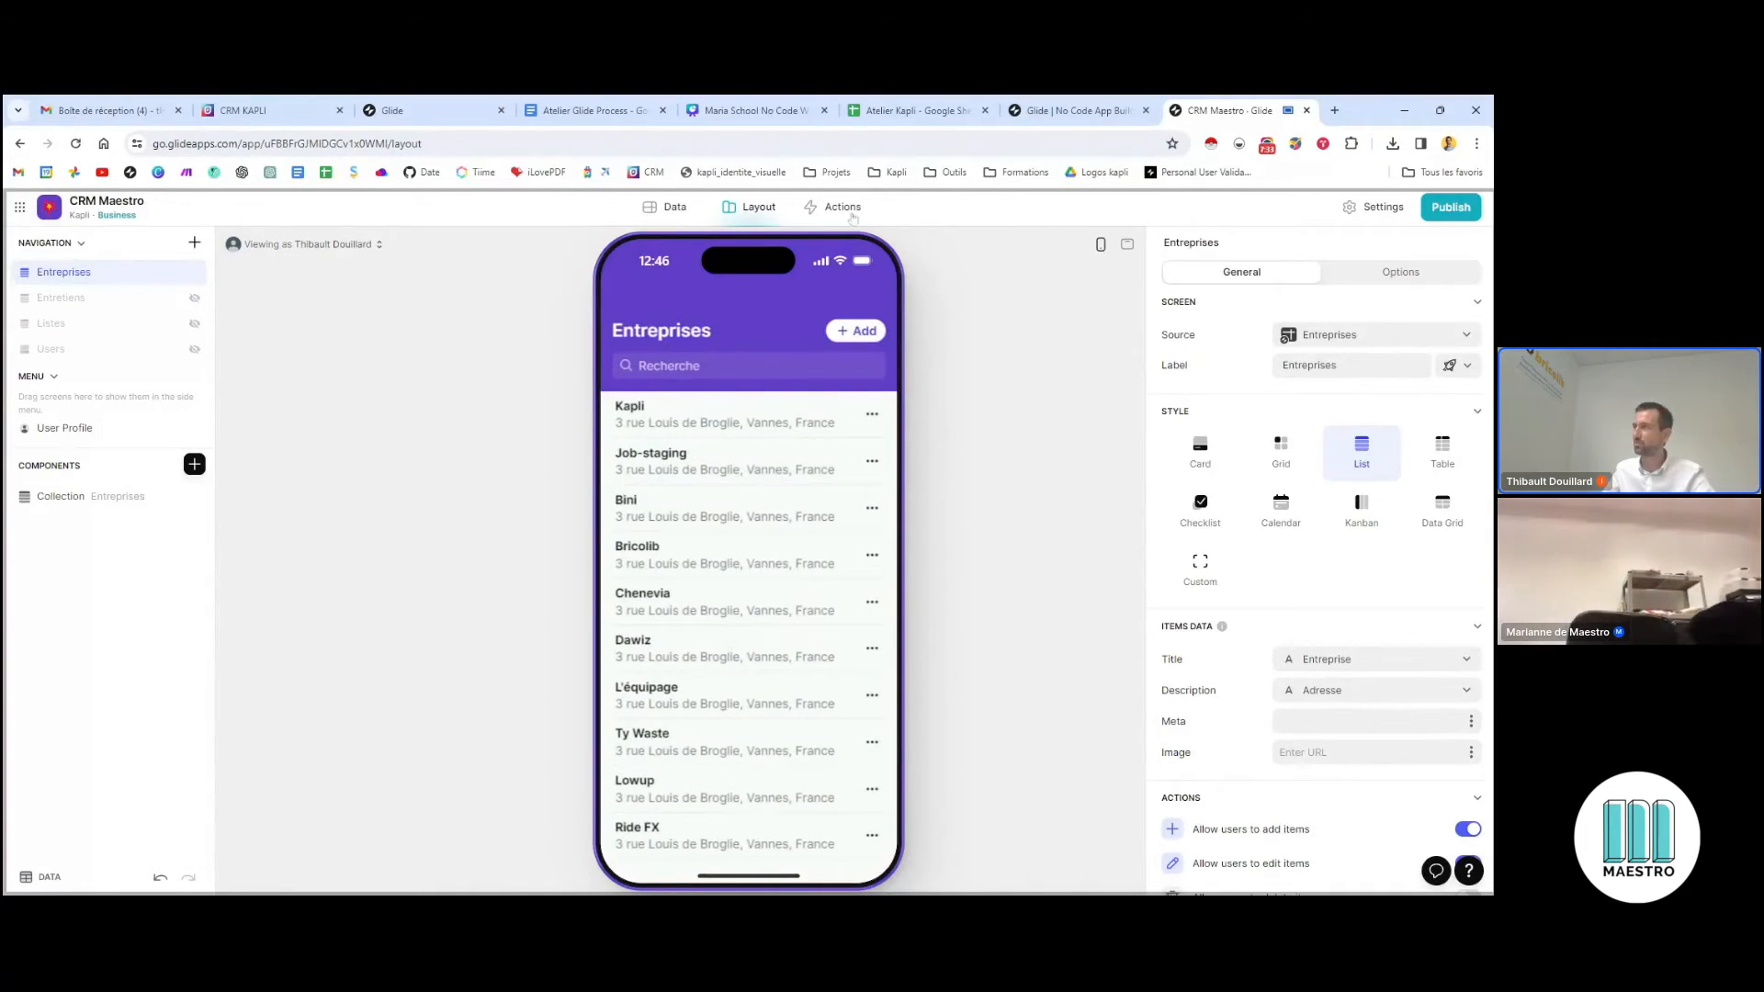
pyautogui.click(915, 111)
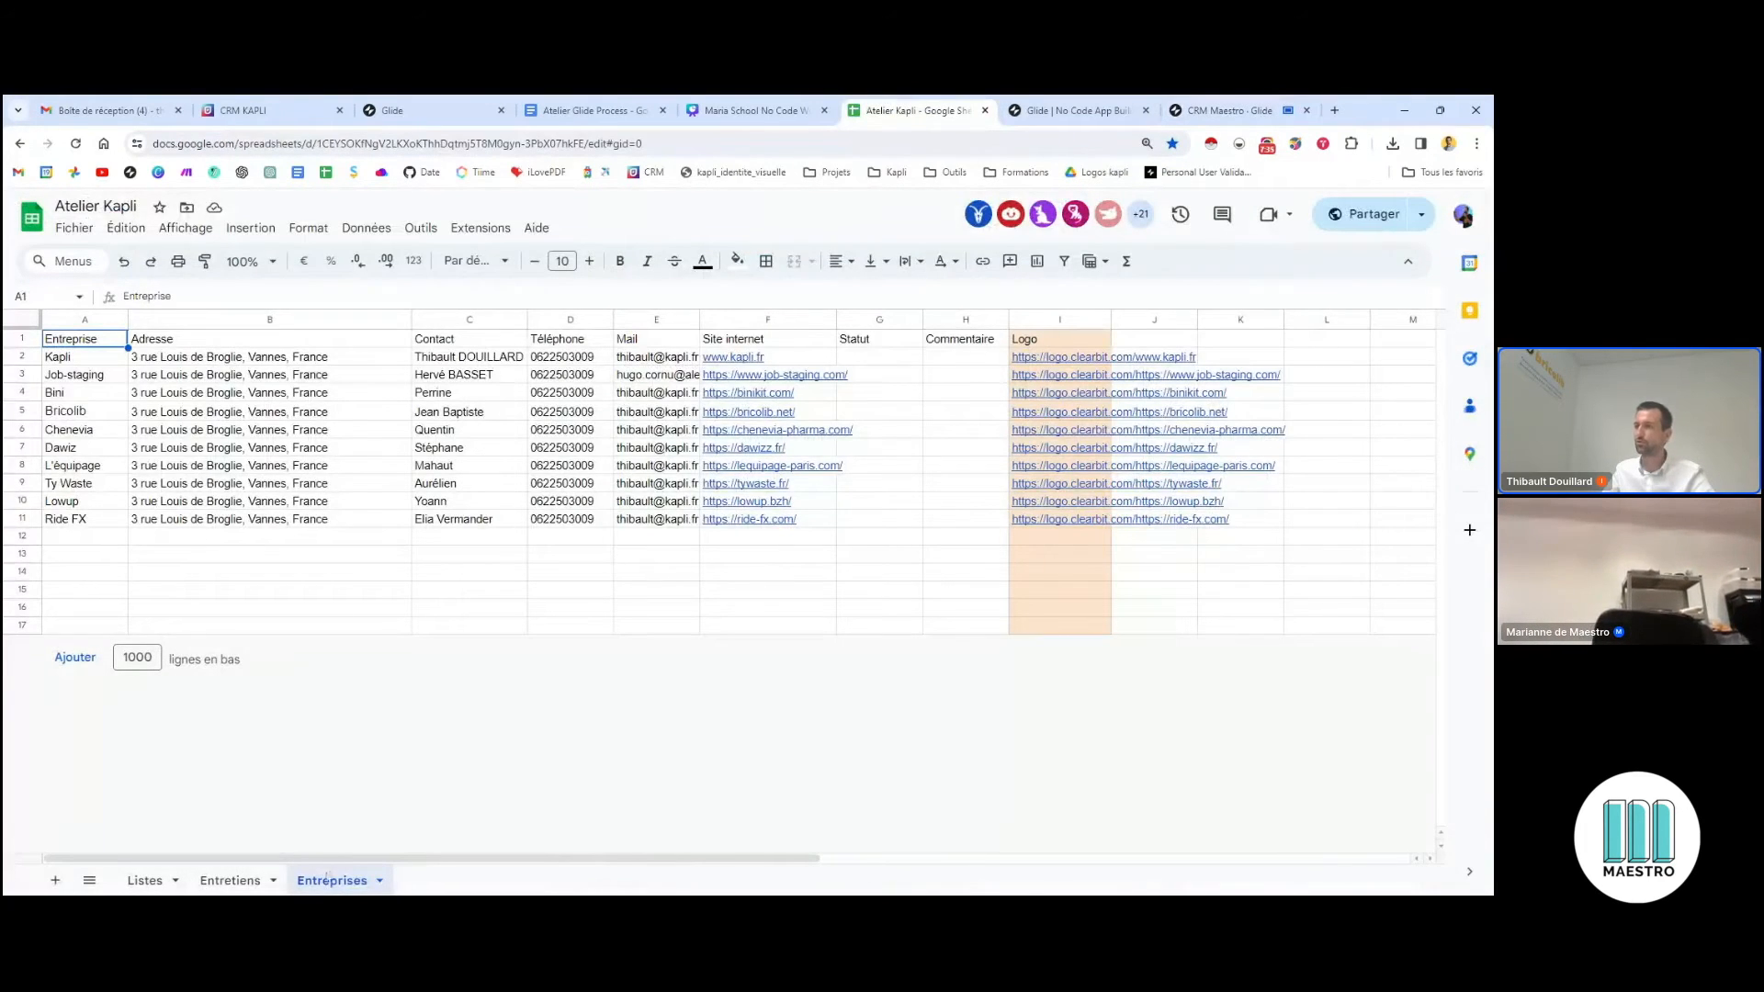
pyautogui.moveTo(86, 340); pyautogui.dragTo(1057, 520)
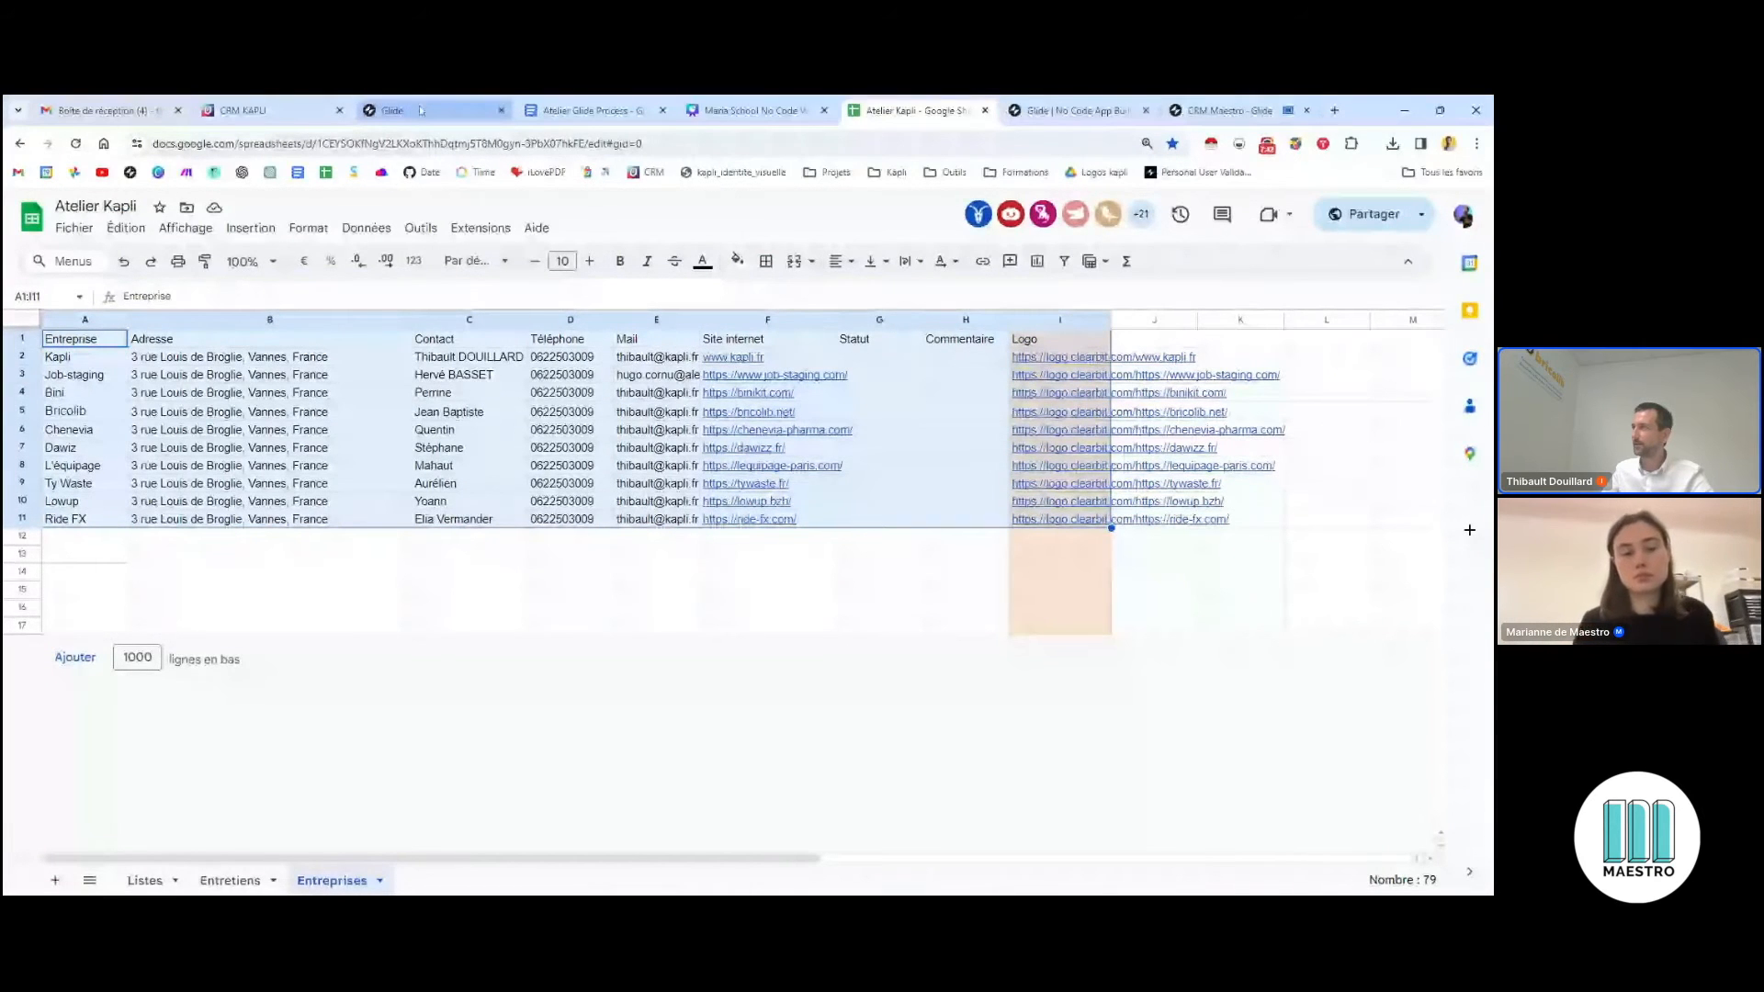
pyautogui.click(1226, 110)
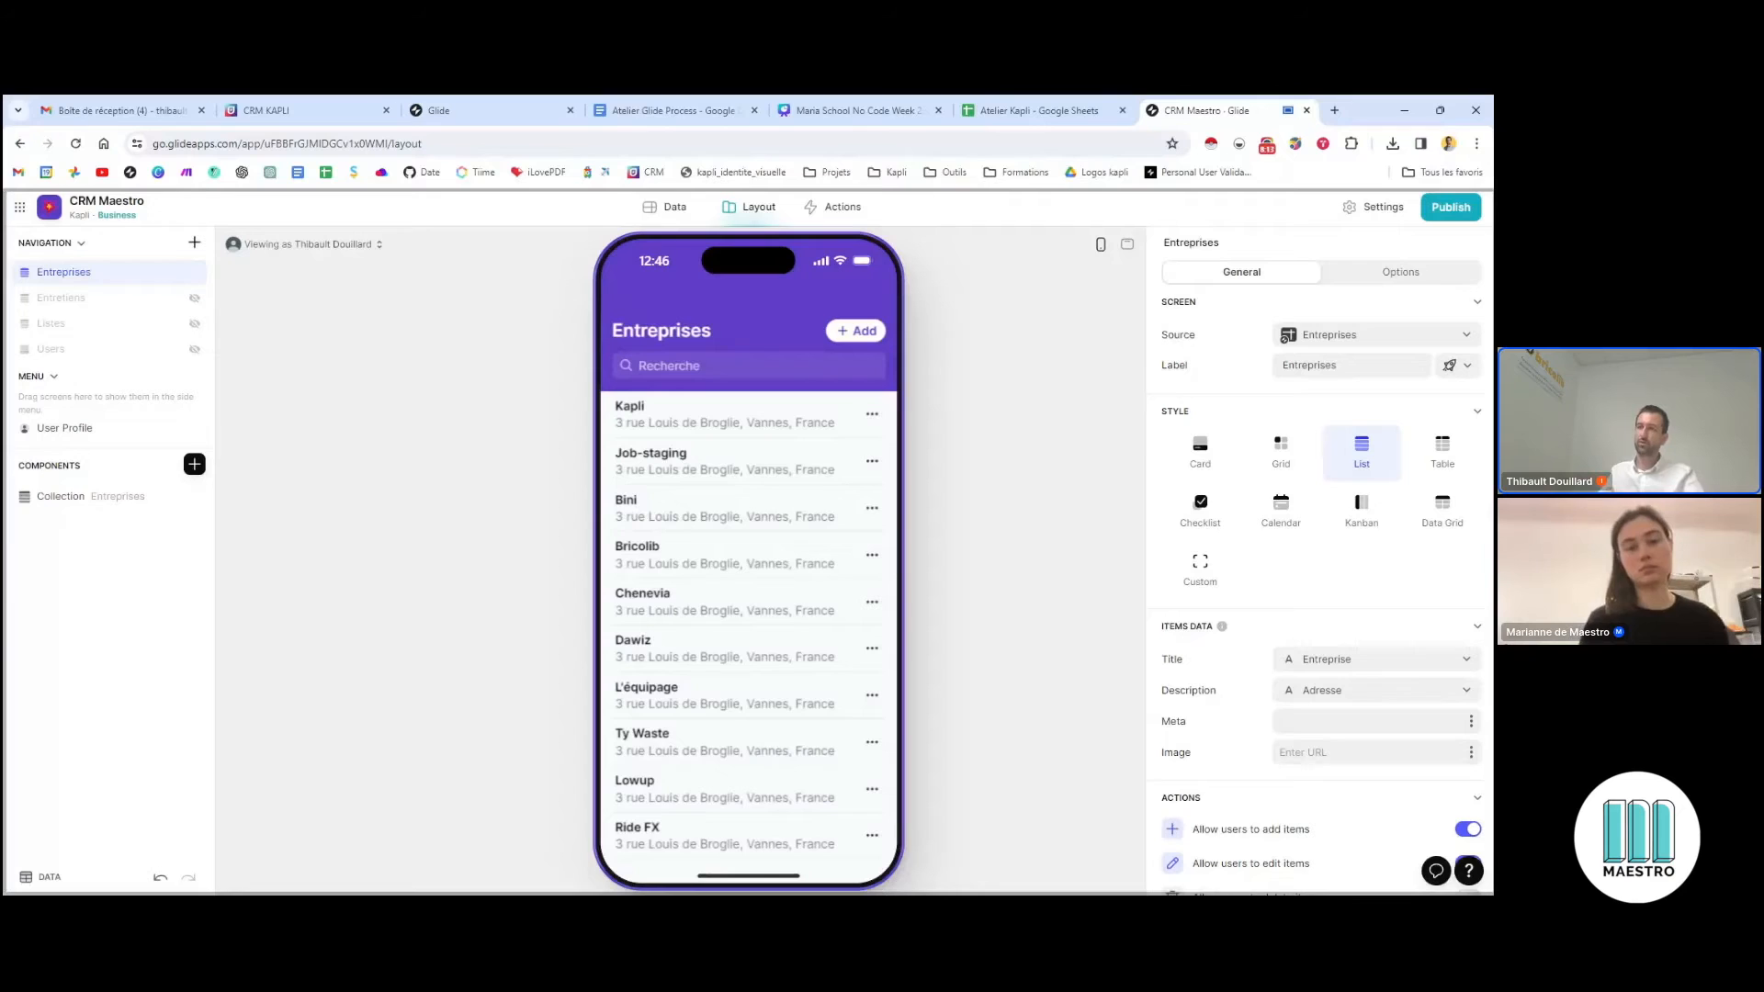
# Examine the Entreprises collection's general settings, including its available data sources, title, style and item data
pyautogui.click(66, 497)
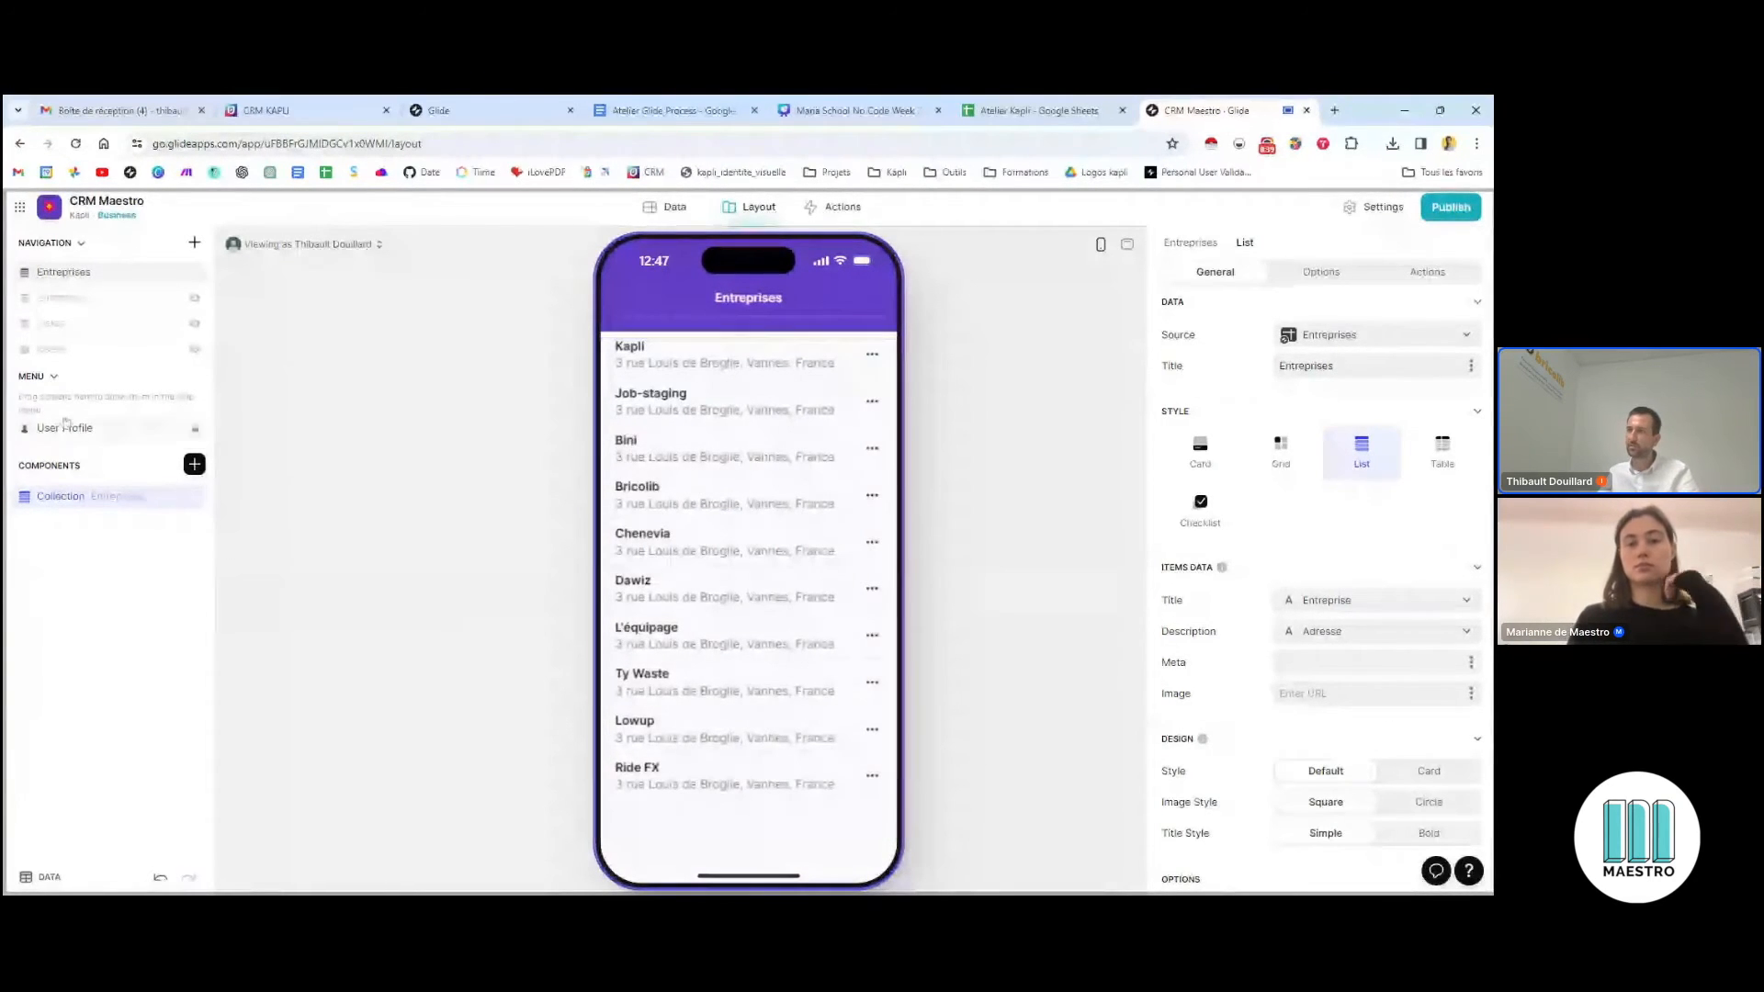
pyautogui.doubleClick(59, 497)
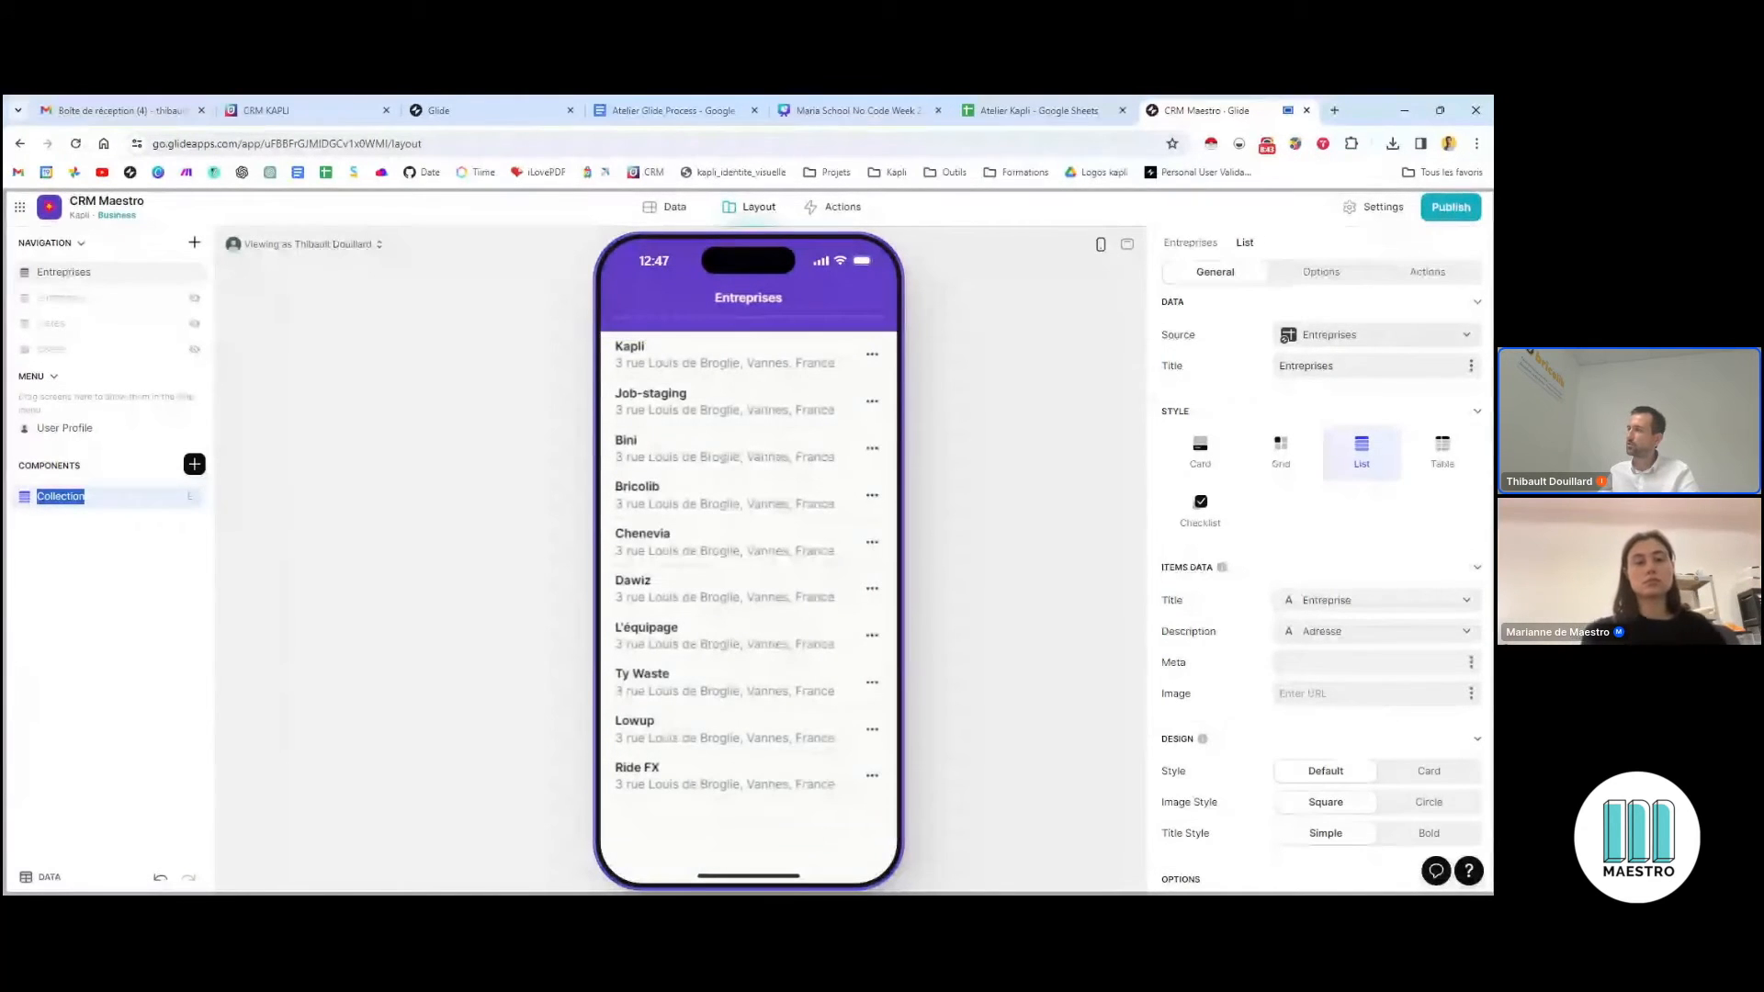
pyautogui.scroll(-2, 1377, 780)
pyautogui.scroll(2, 1265, 481)
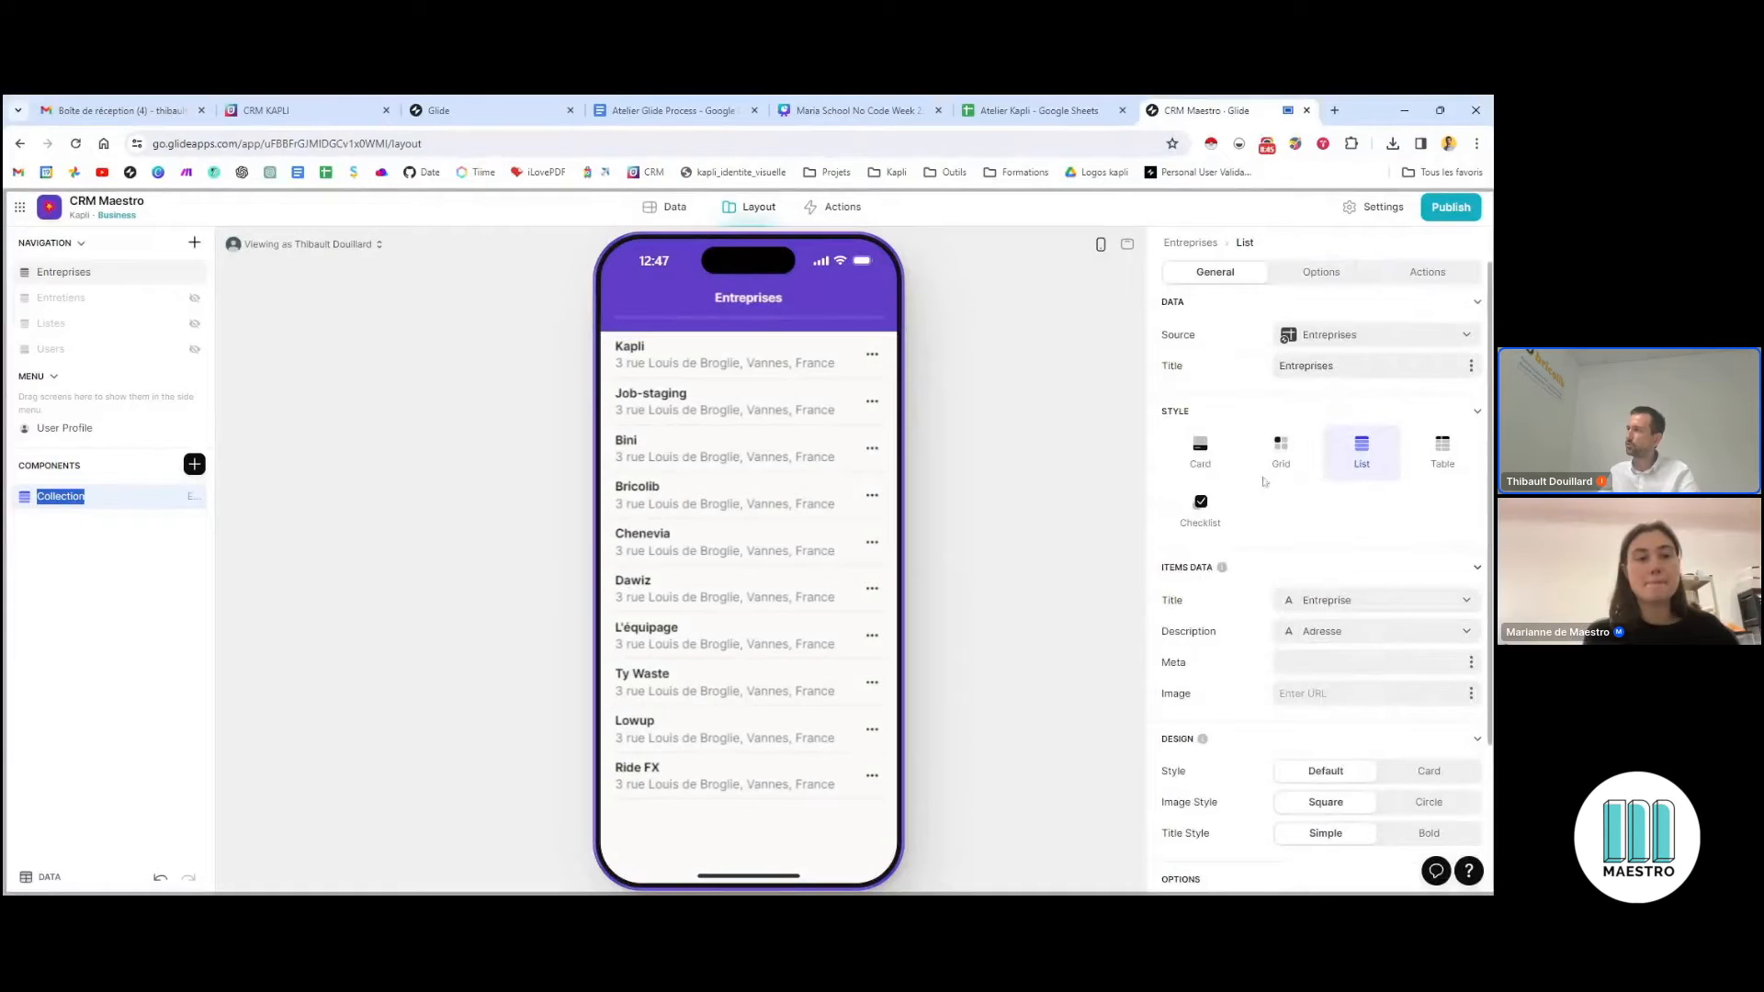
pyautogui.scroll(-2, 1345, 766)
pyautogui.scroll(2, 1345, 766)
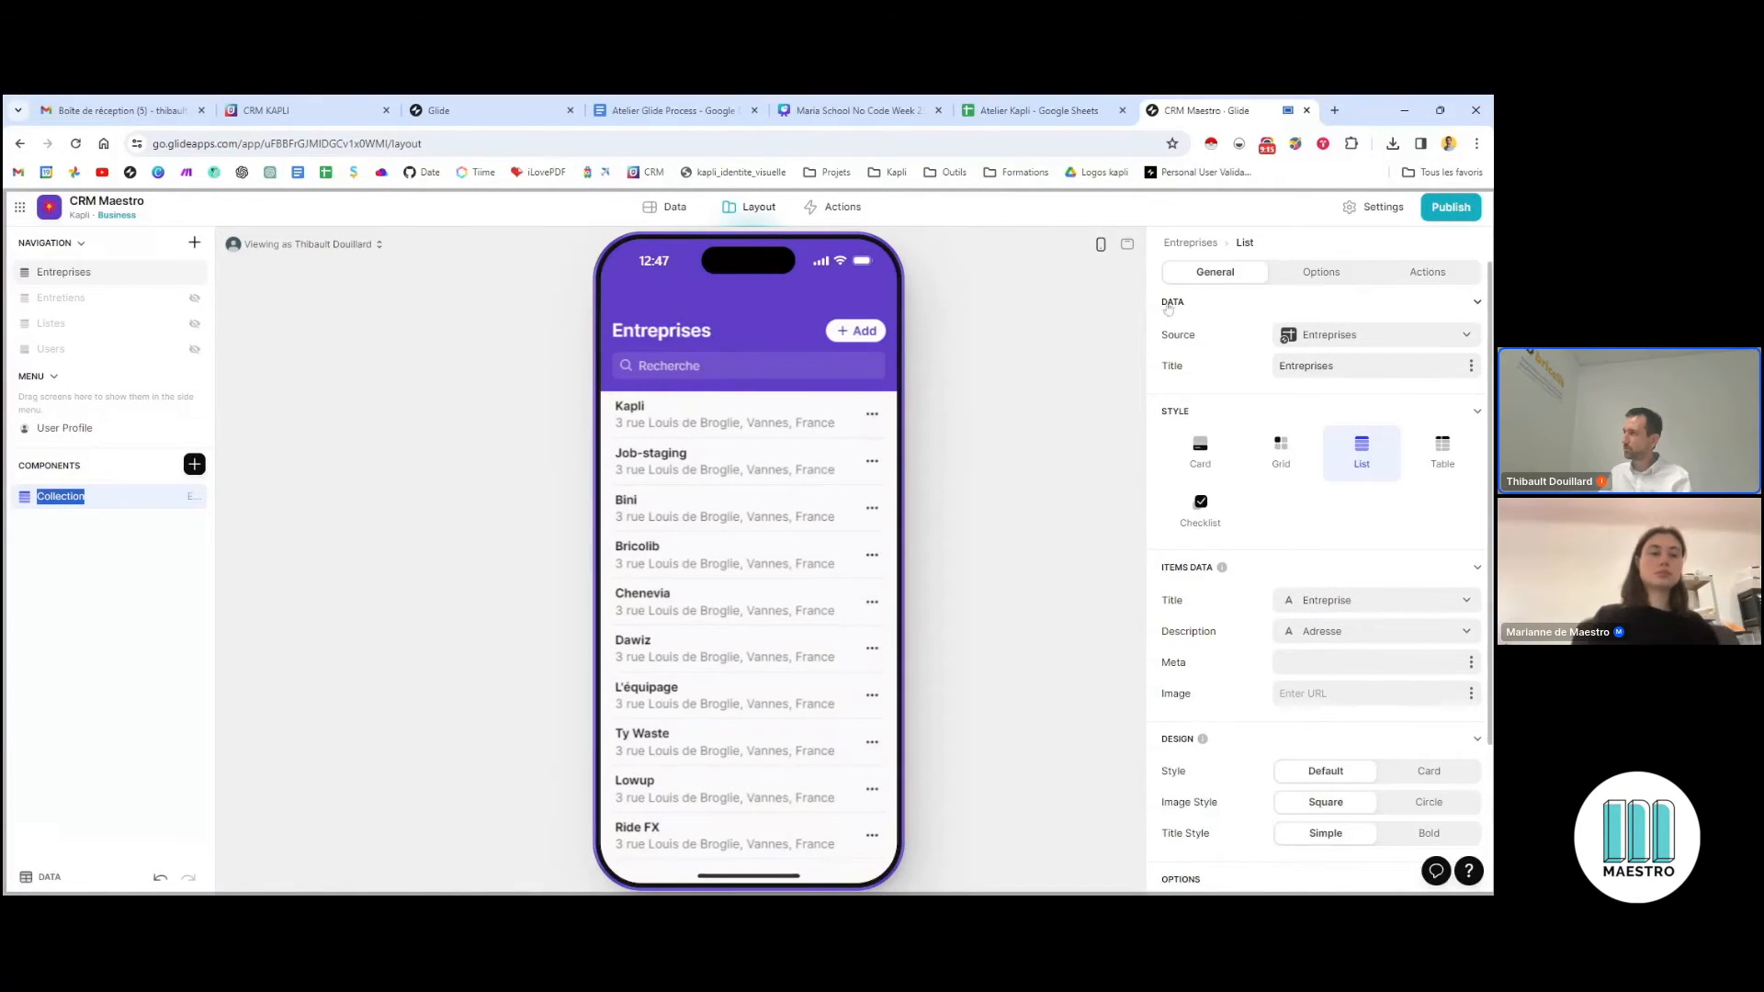
pyautogui.click(1362, 338)
pyautogui.click(1361, 340)
pyautogui.click(1361, 340)
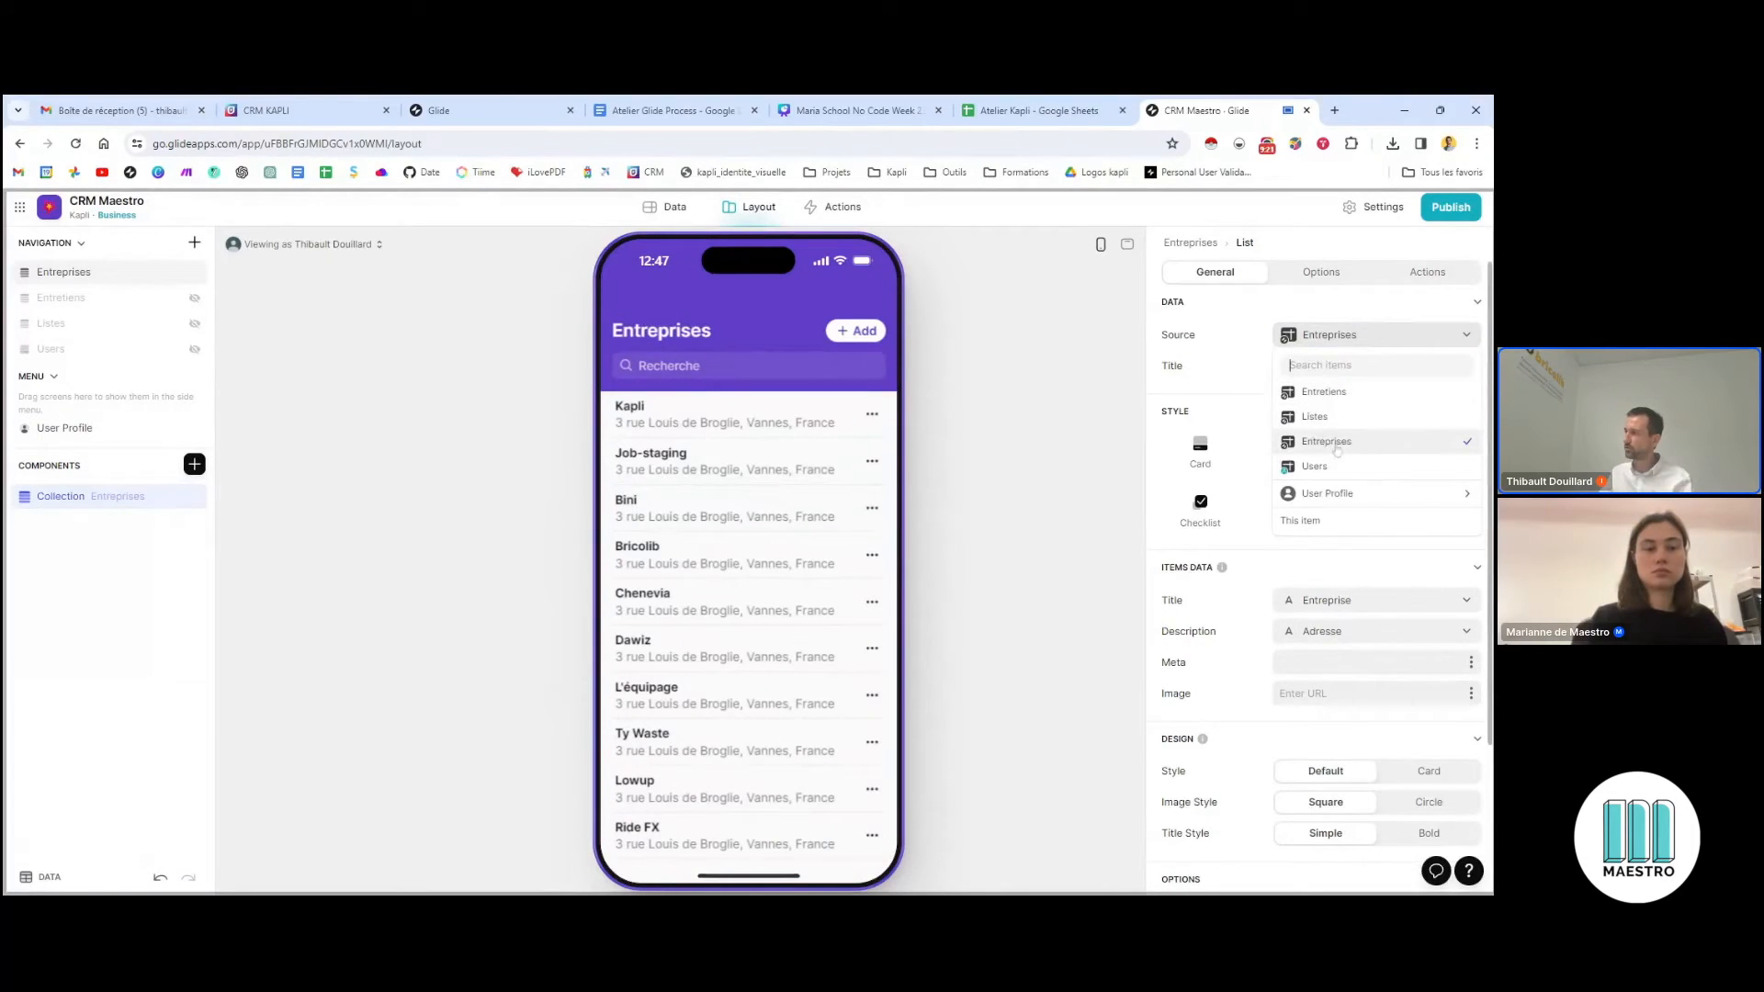
pyautogui.click(1342, 336)
pyautogui.doubleClick(1330, 366)
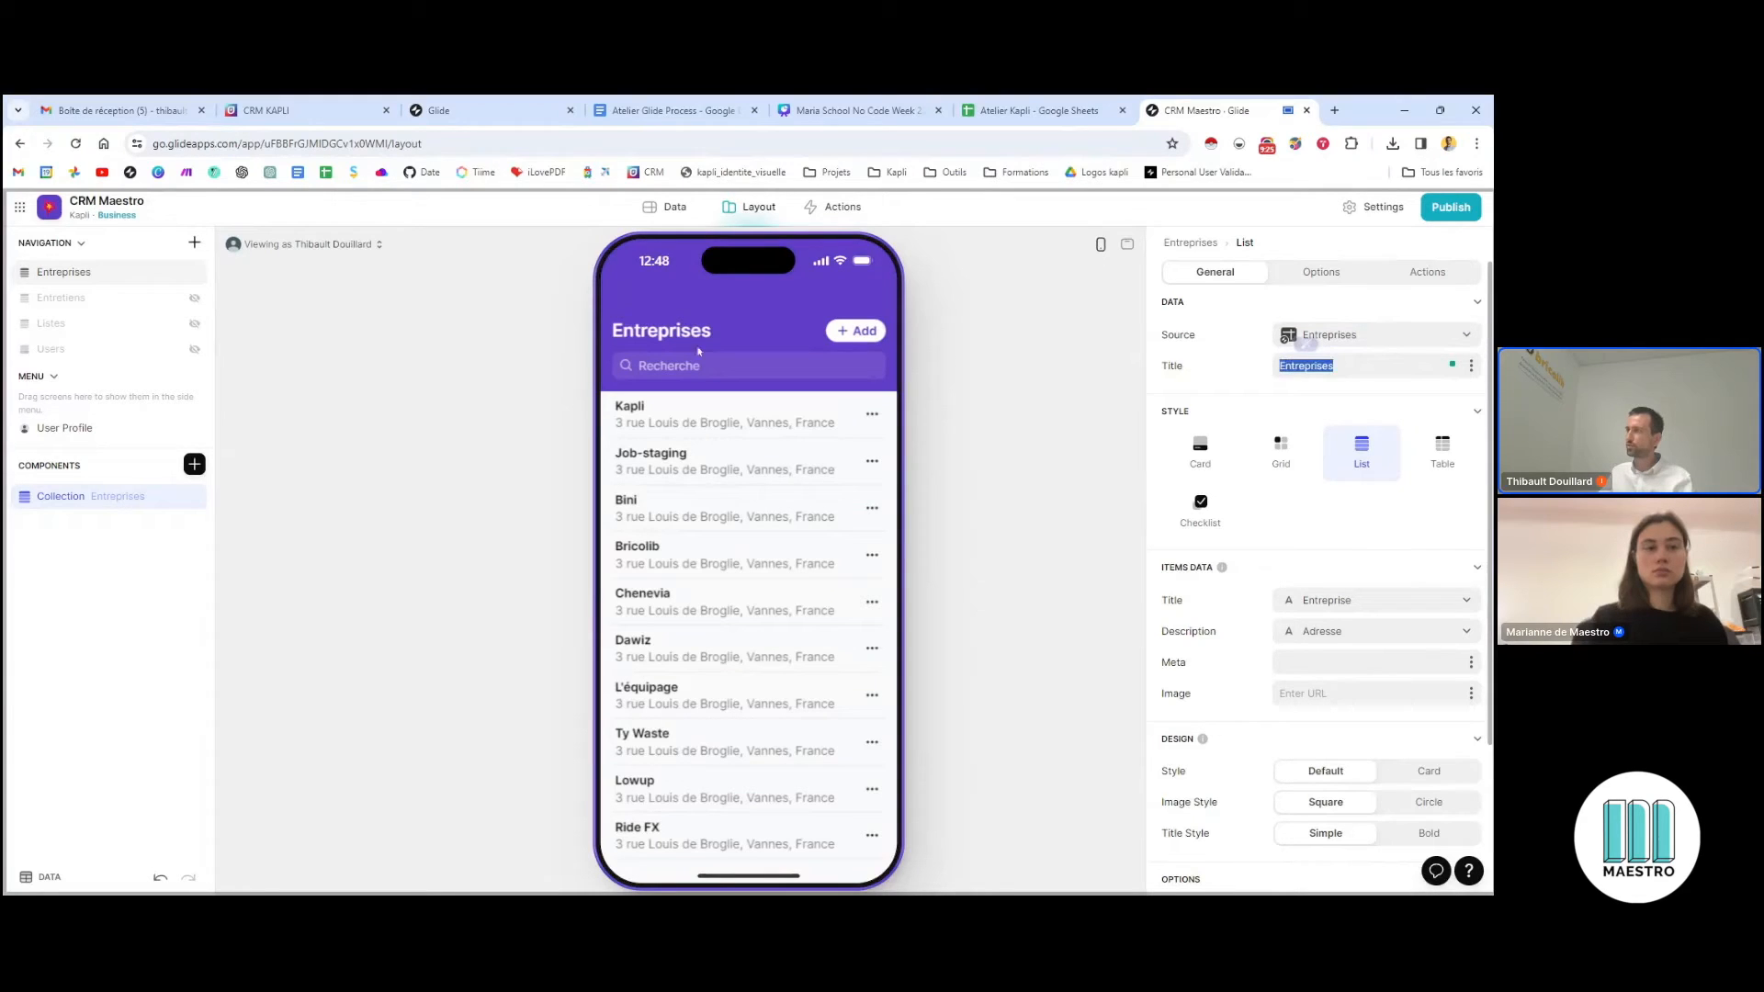
pyautogui.moveTo(715, 333); pyautogui.dragTo(642, 332)
pyautogui.scroll(-2, 1287, 414)
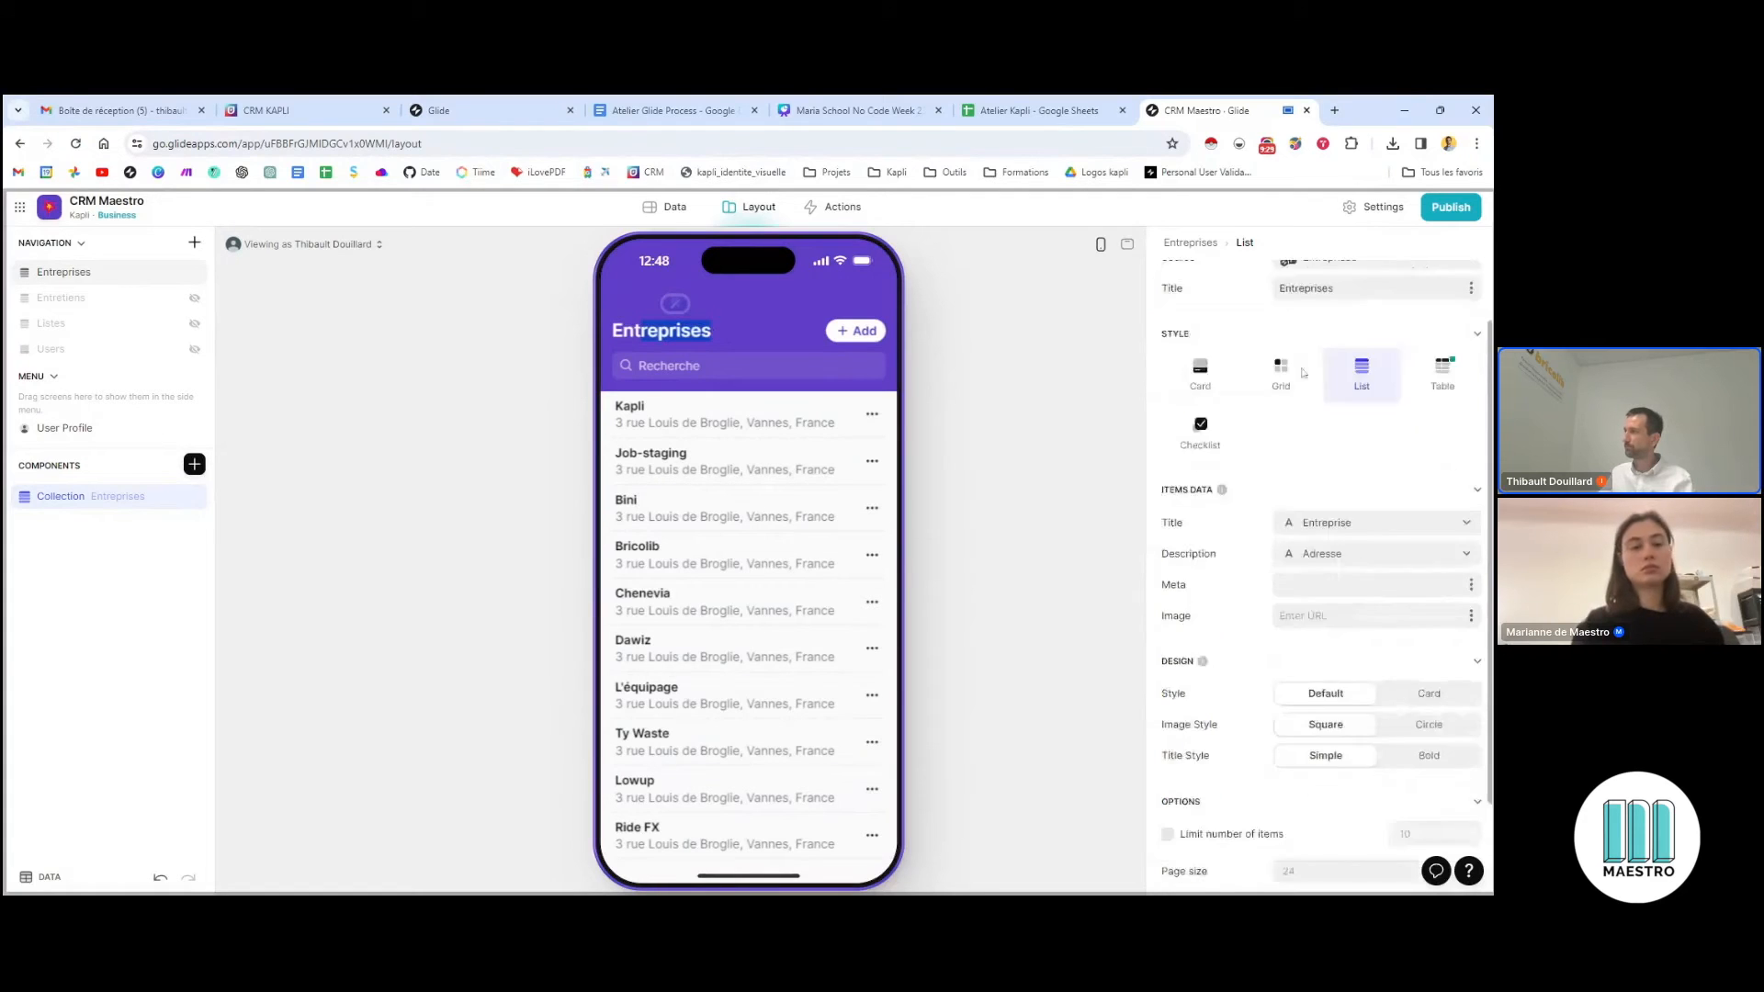
pyautogui.scroll(2, 1254, 469)
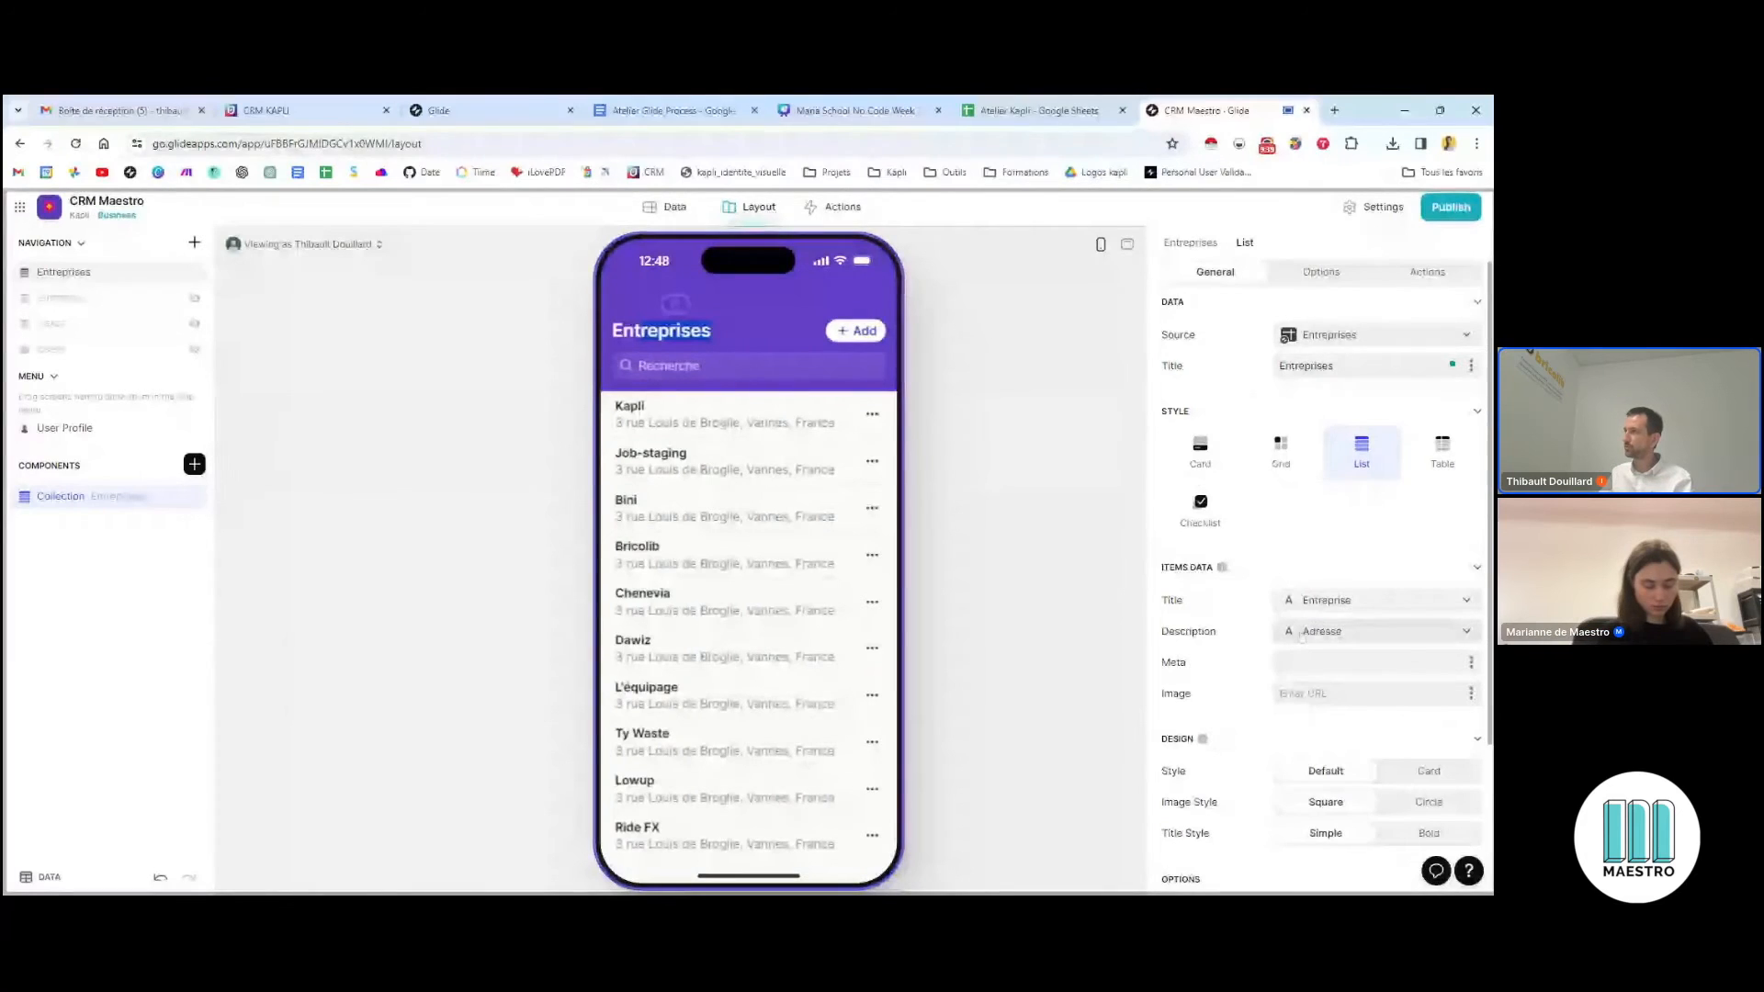
# Set the image of the Entreprises list items to the Logo column, keeping Adresse as the description
pyautogui.click(1031, 111)
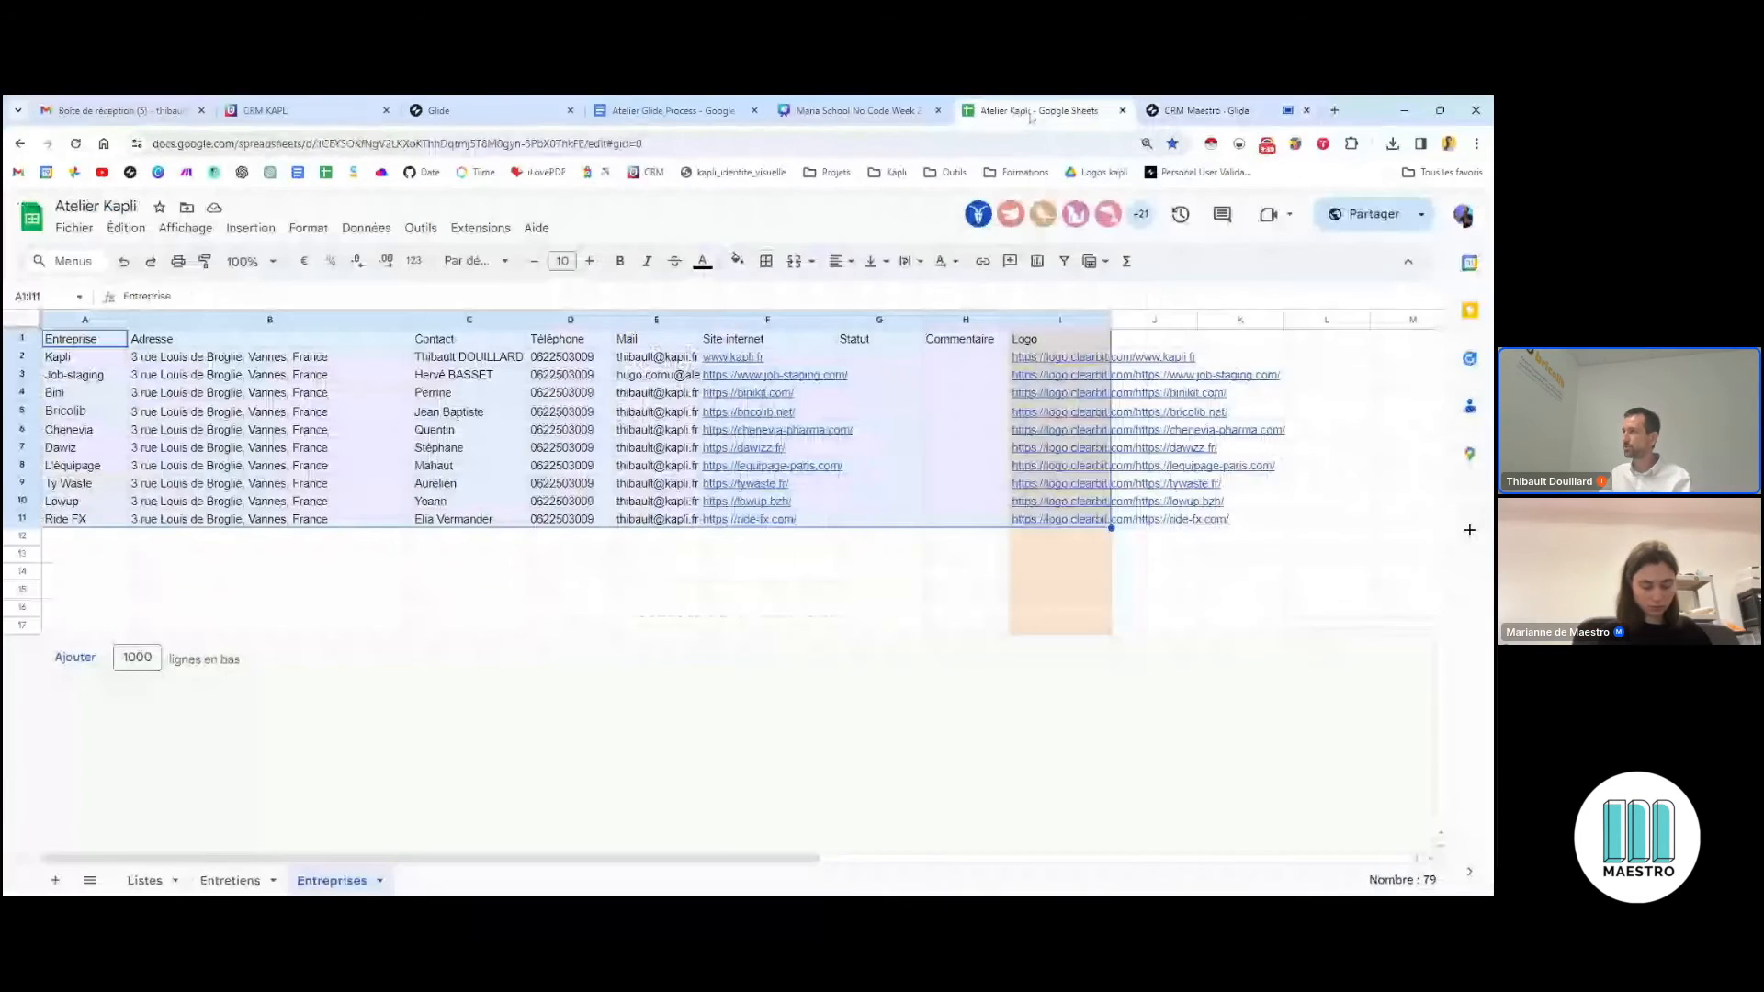
pyautogui.click(1208, 111)
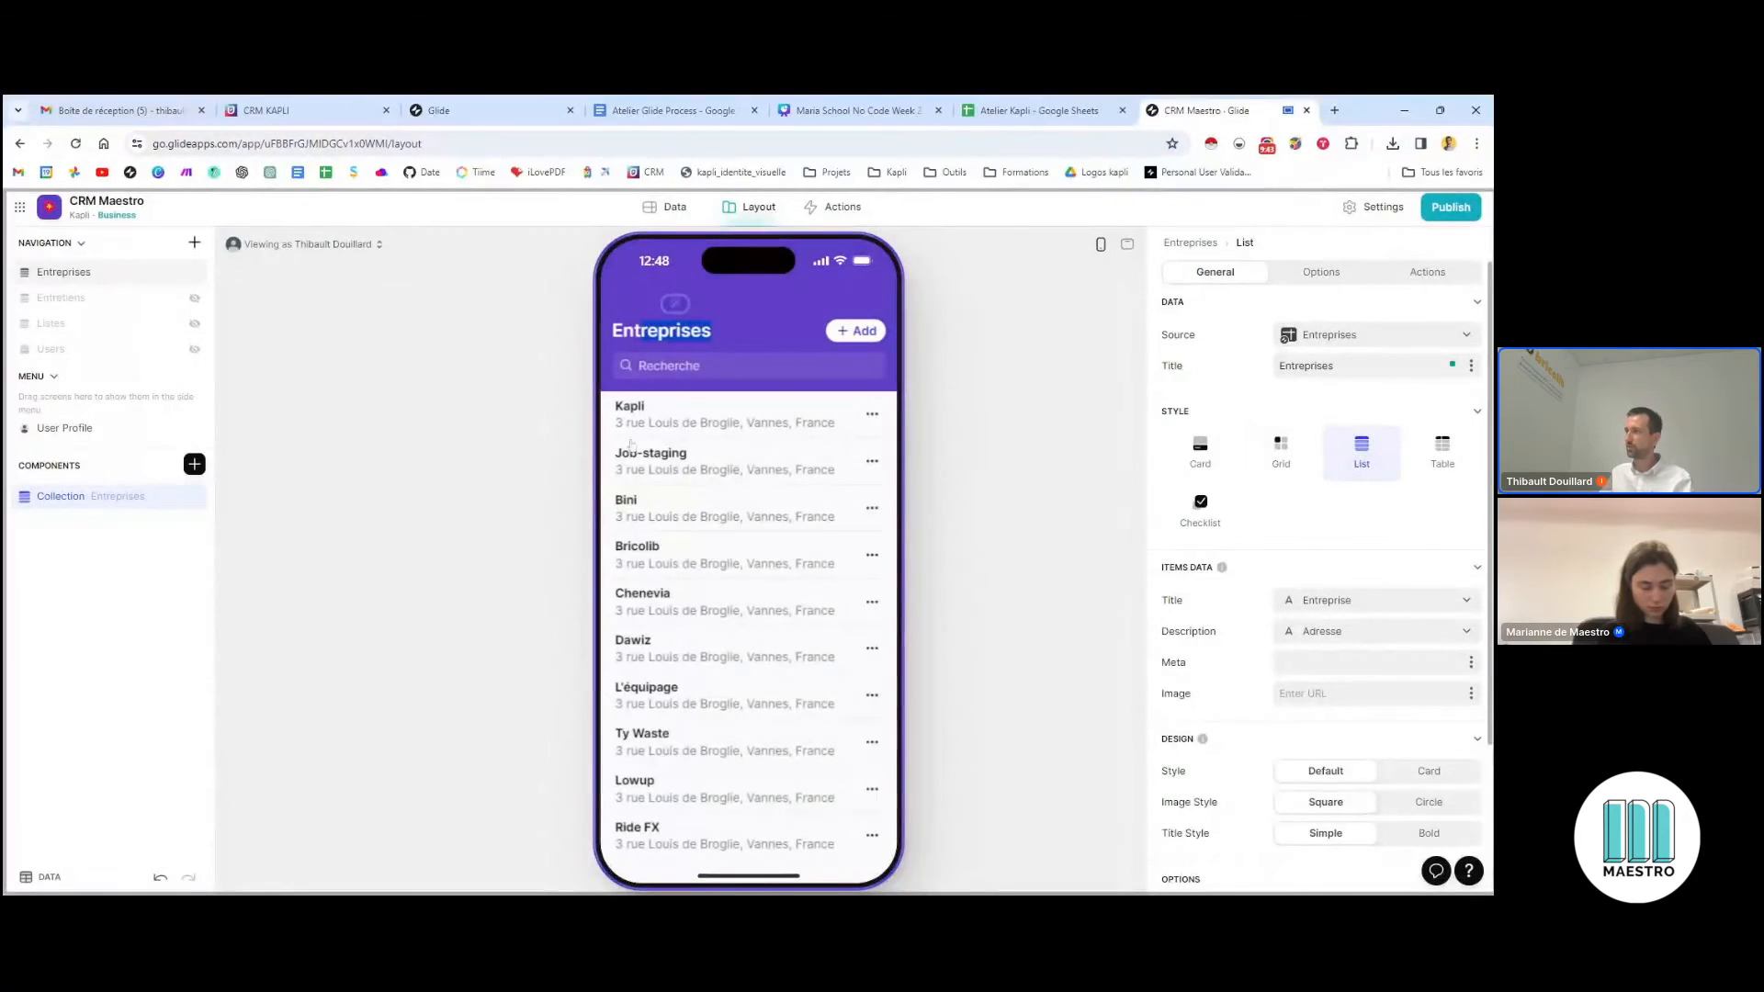
pyautogui.scroll(-1, 1282, 473)
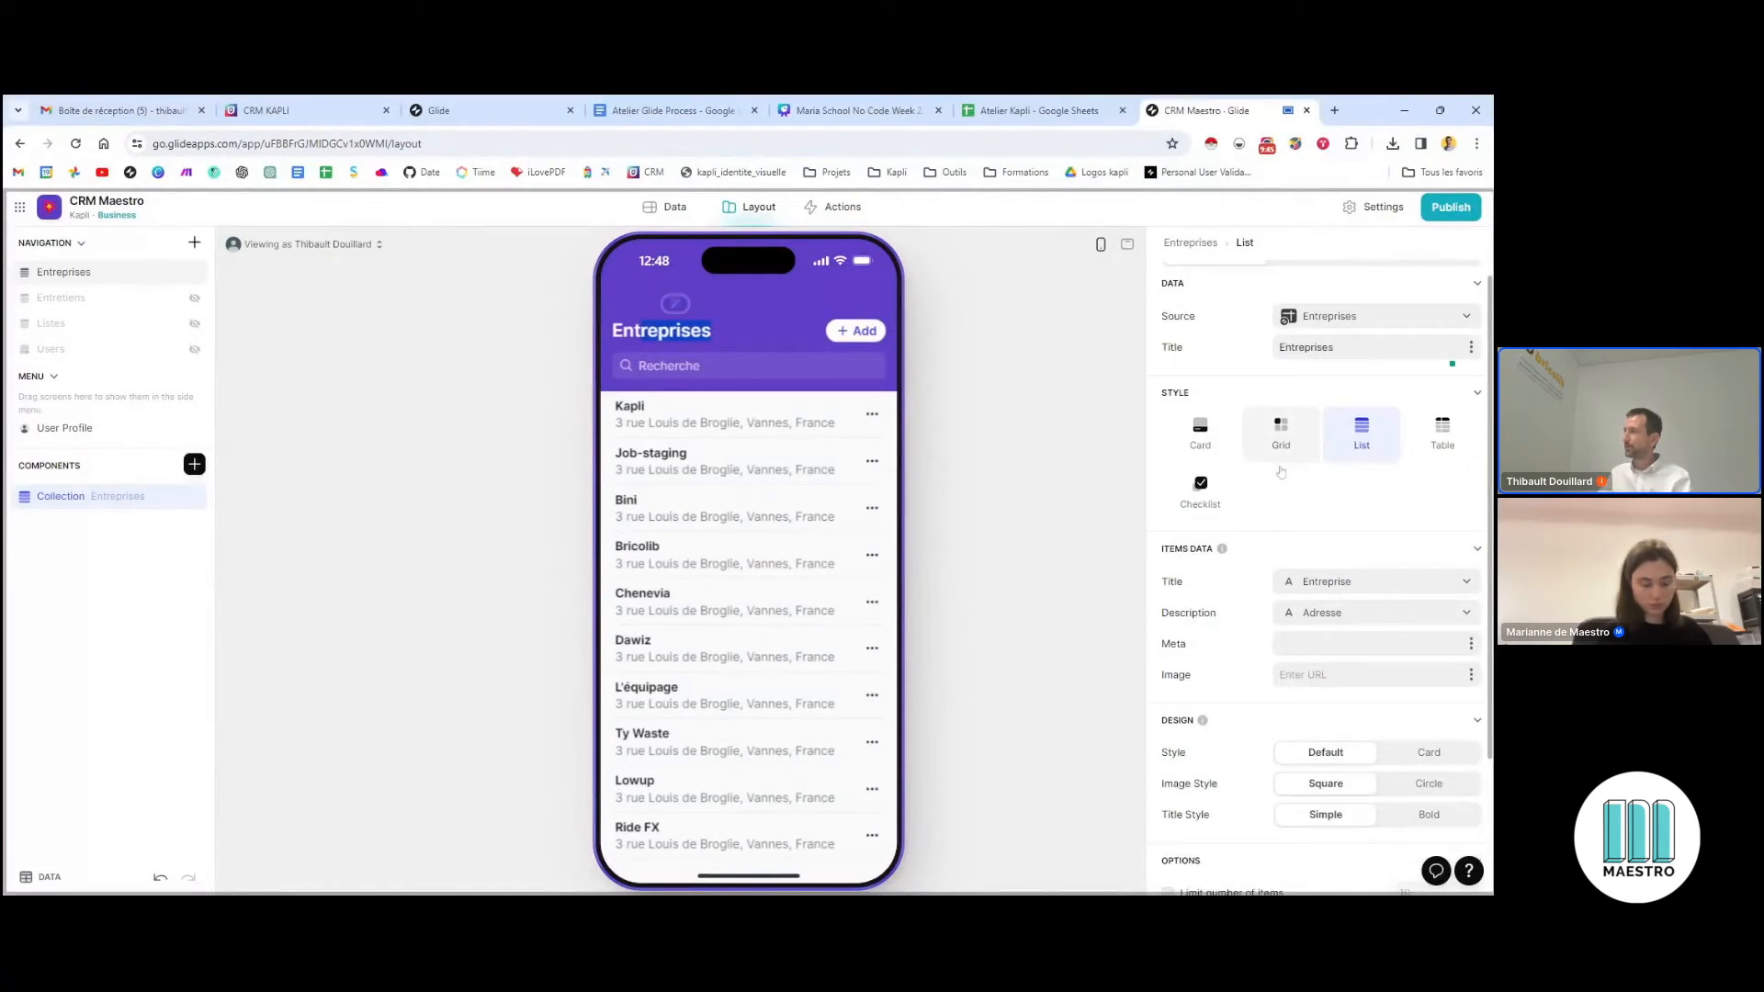
pyautogui.scroll(-1, 1216, 533)
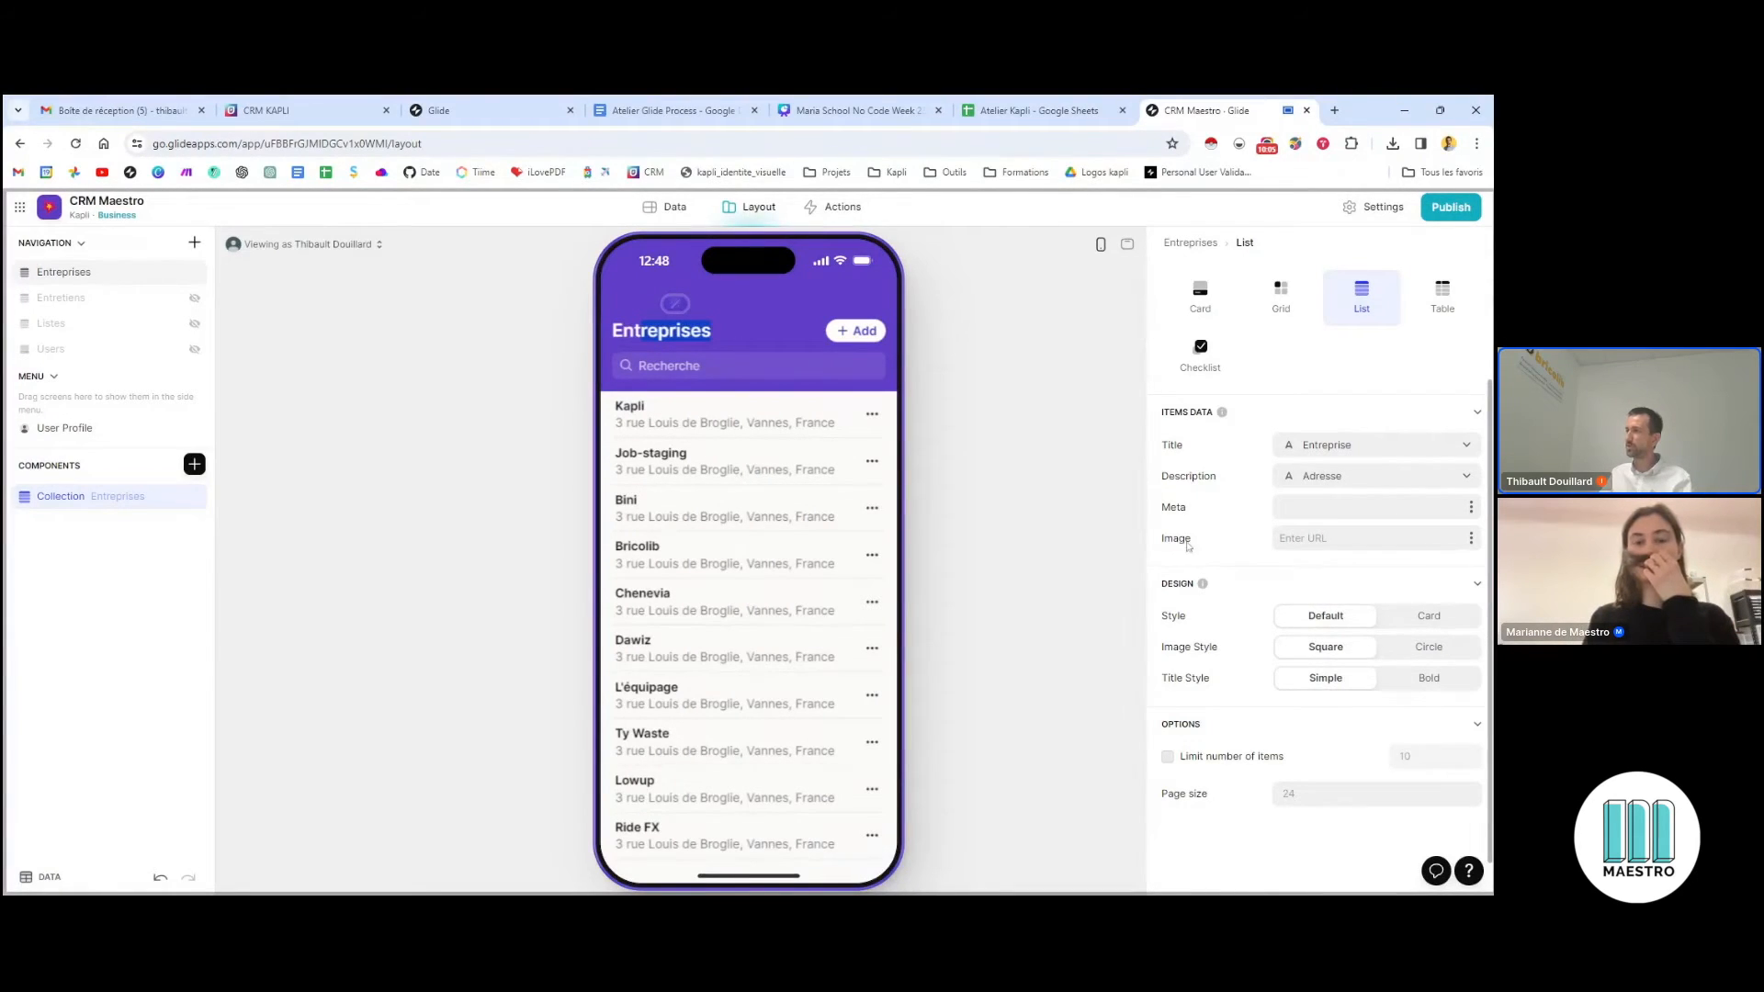
pyautogui.click(1342, 538)
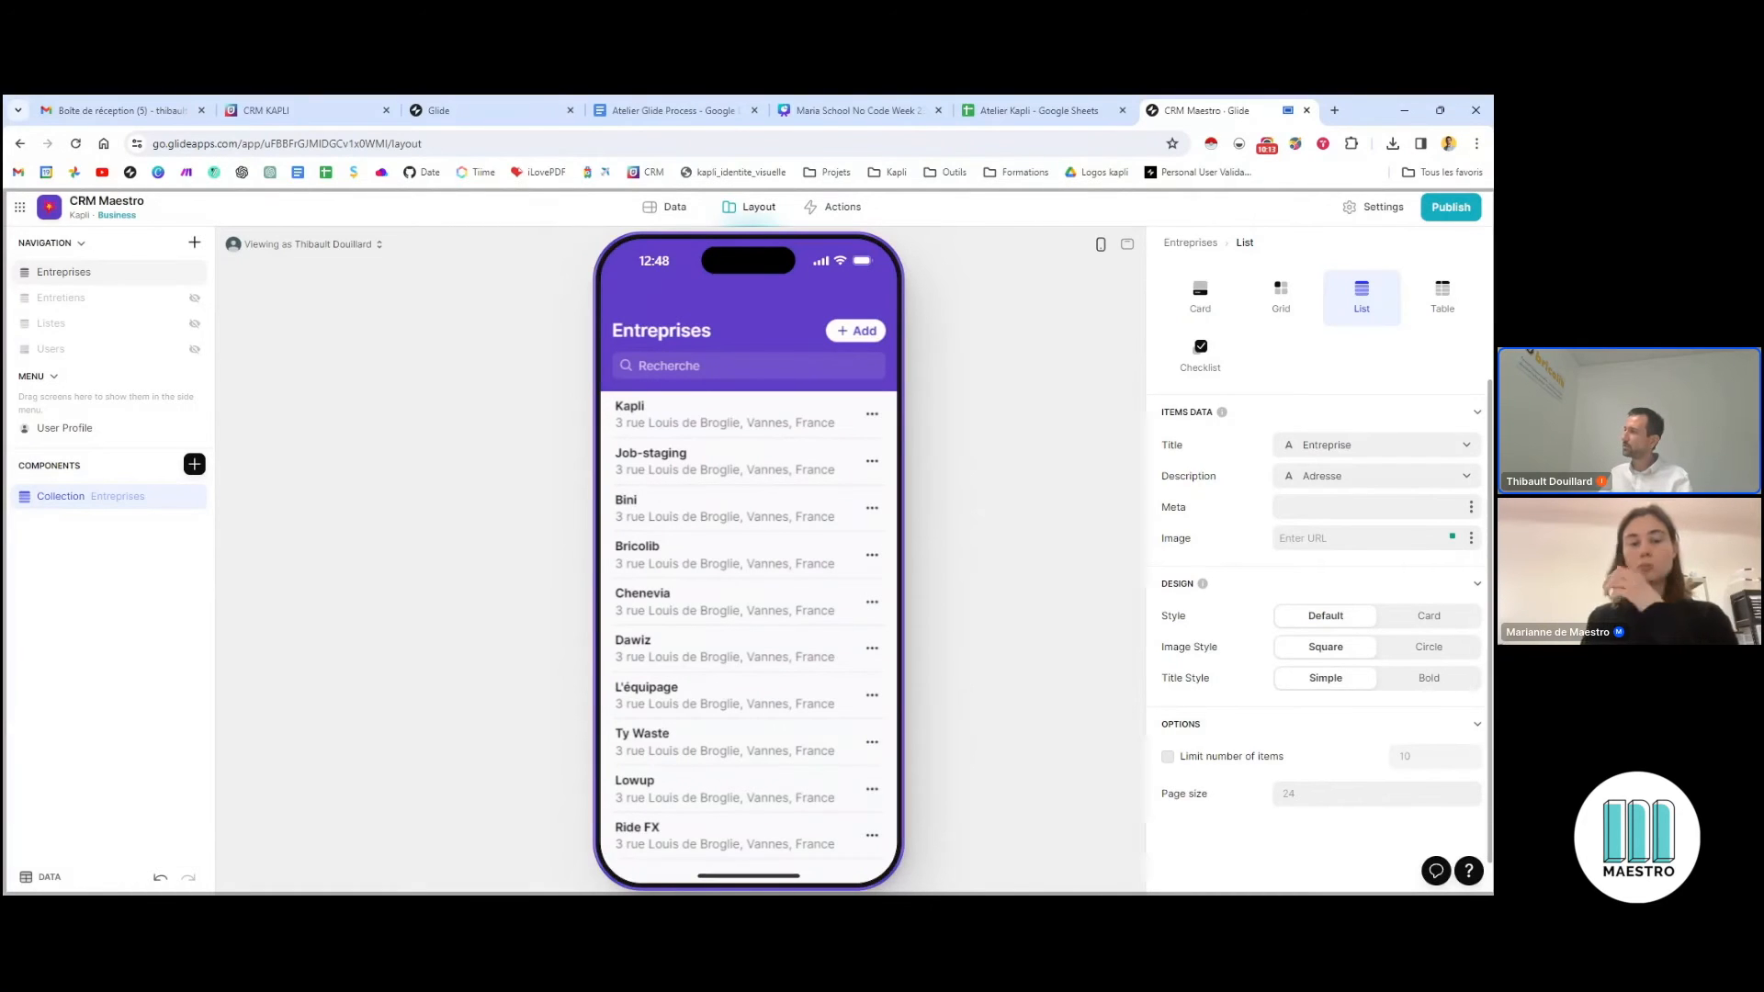
pyautogui.click(1471, 538)
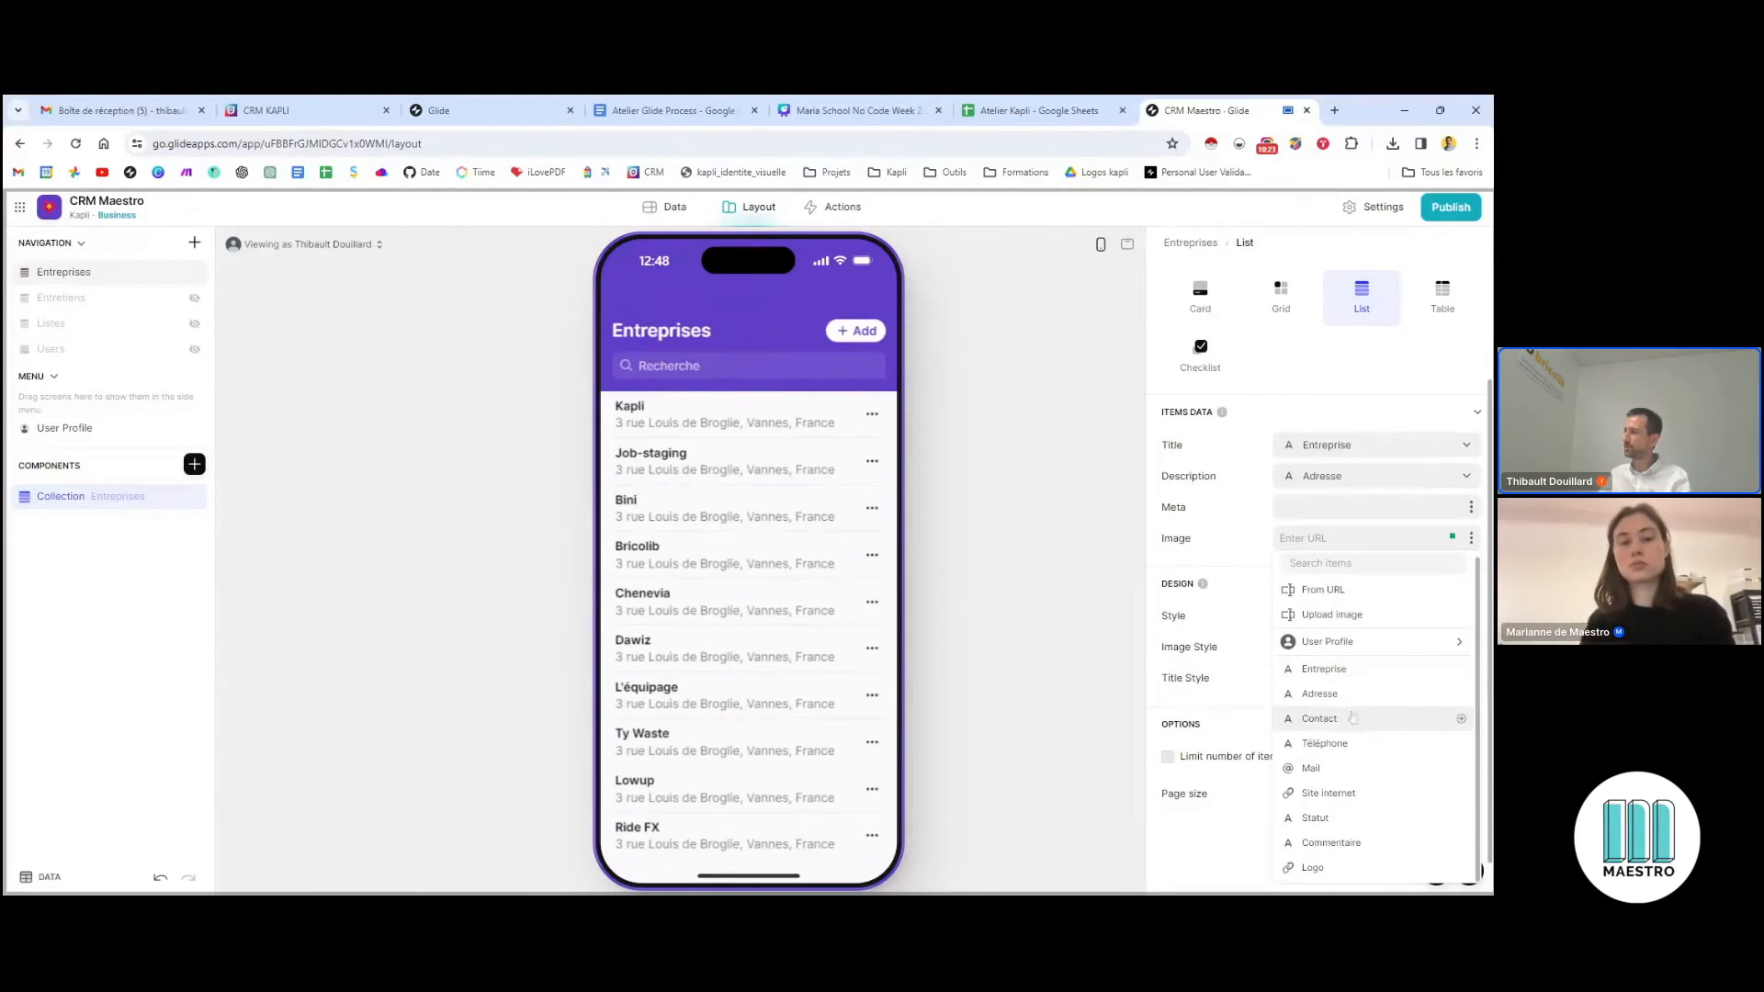
pyautogui.click(1310, 868)
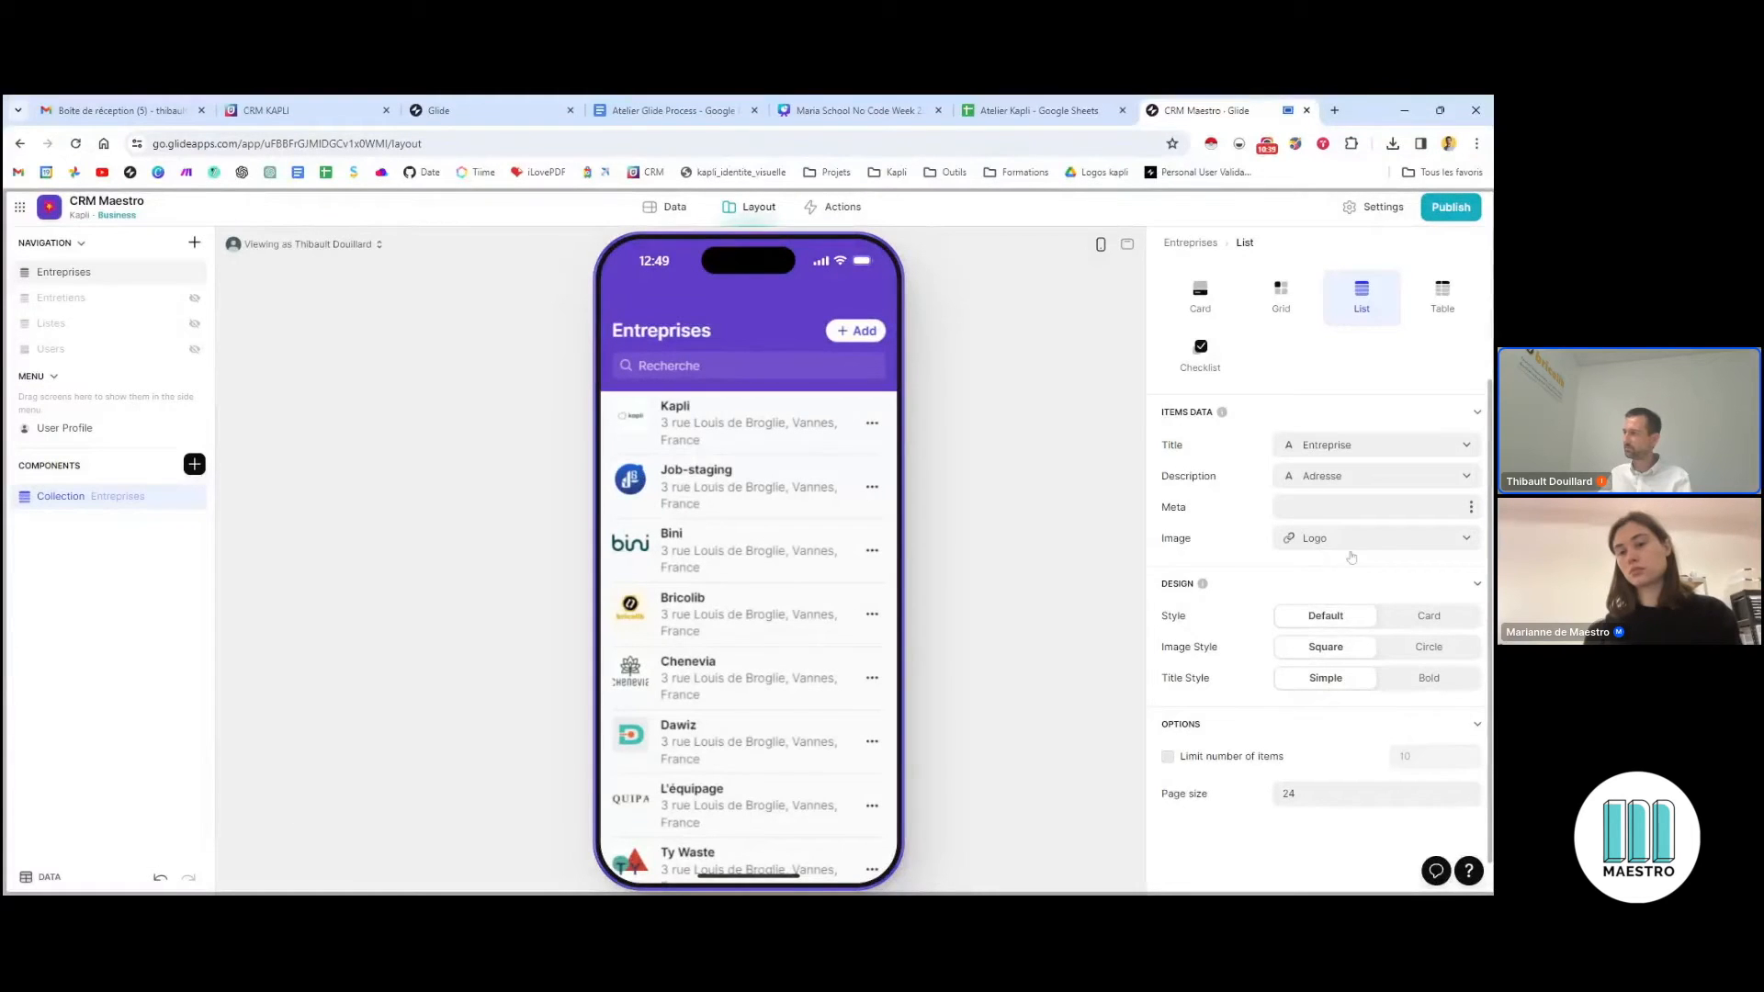
pyautogui.click(1434, 480)
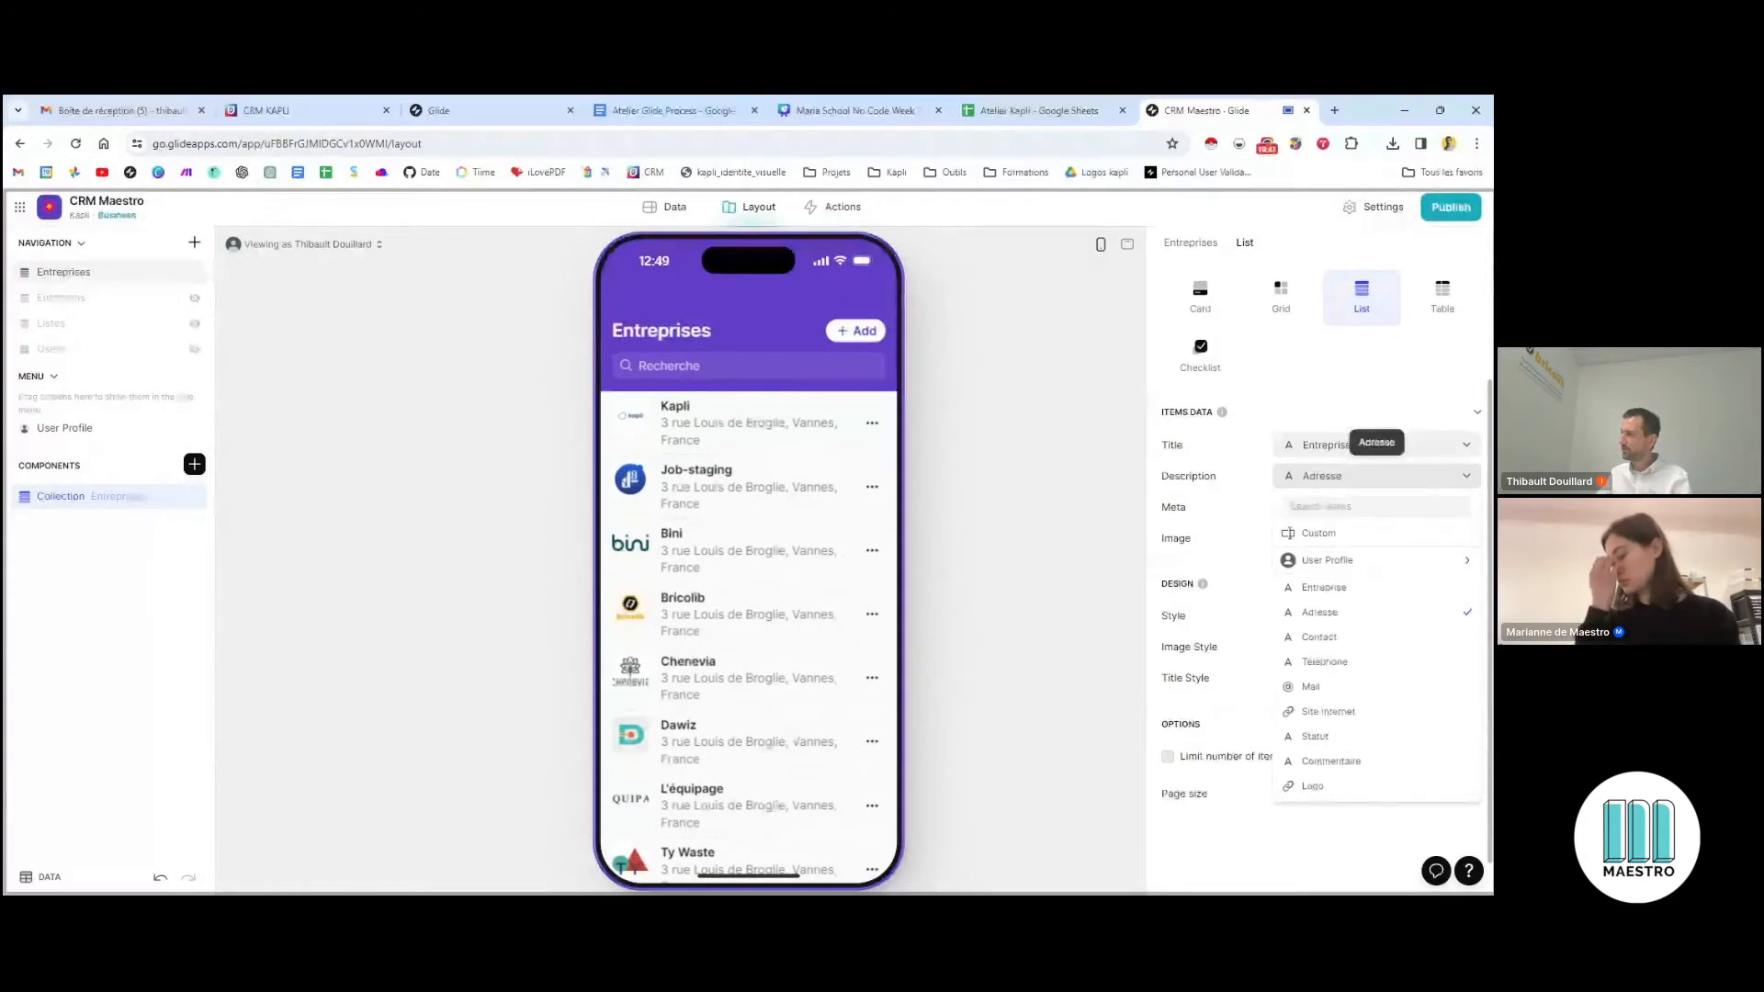
pyautogui.click(1418, 481)
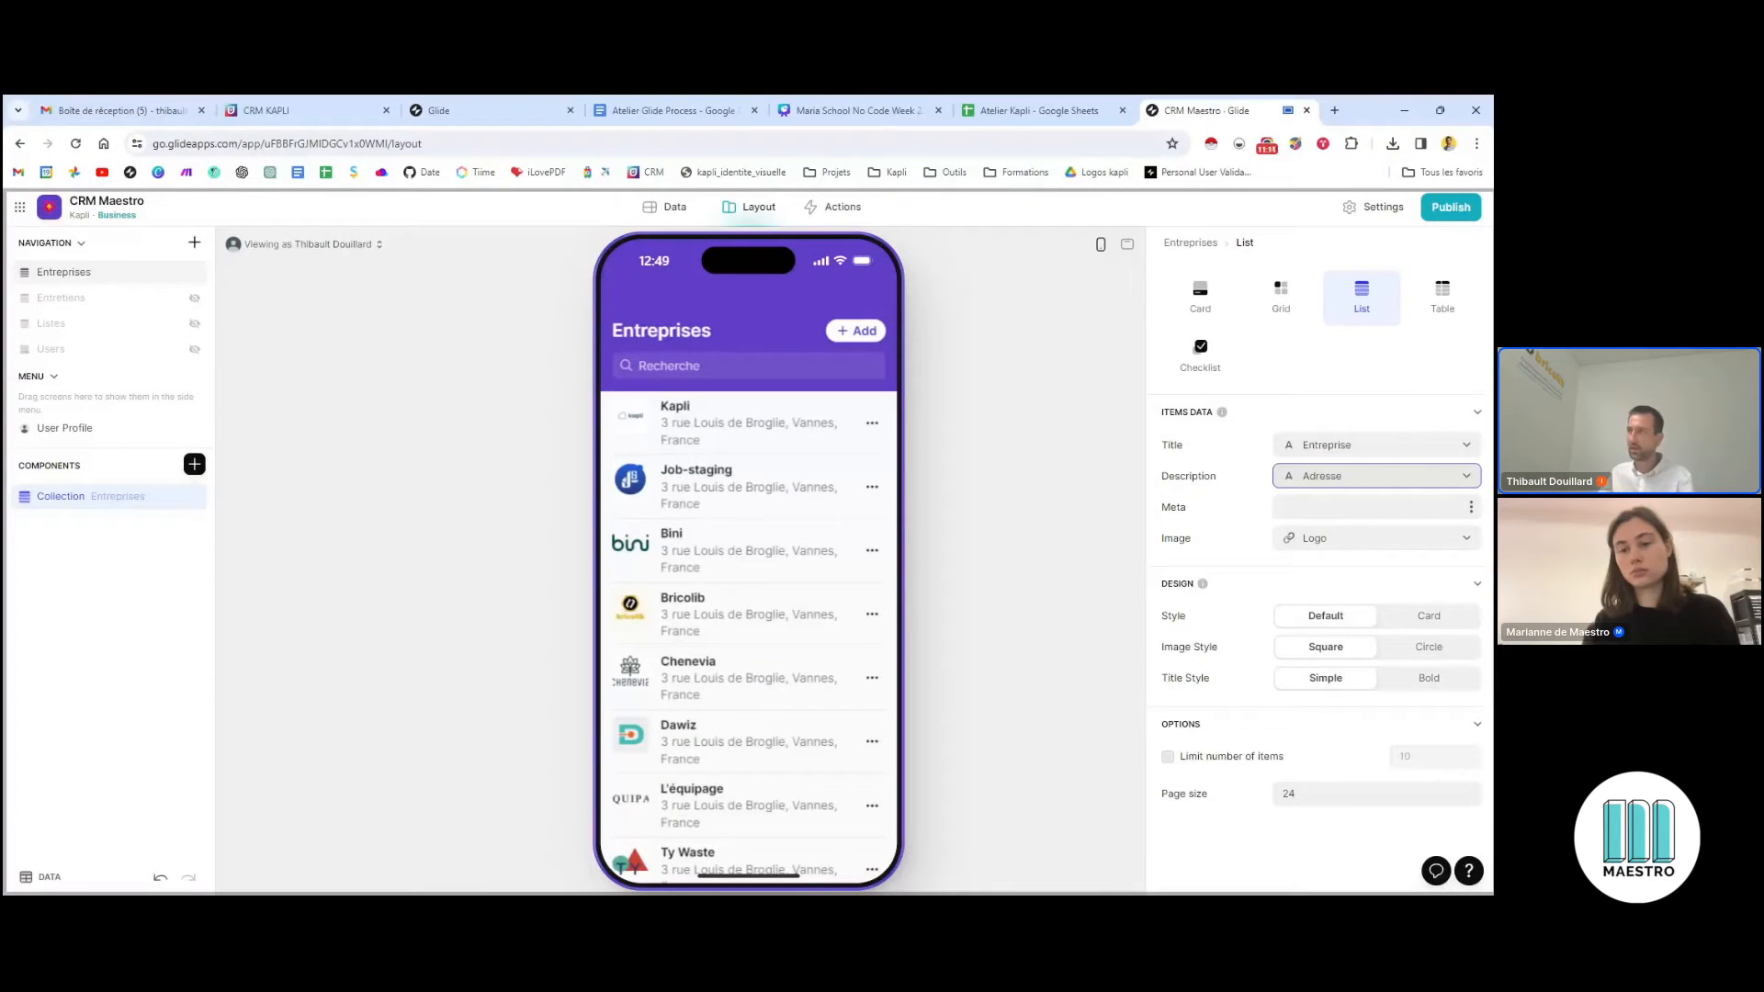
# Examine the Logo formula and the Mail, Site internet and Logo columns in the Atelier Kapli spreadsheet, and return to the Glide layout
pyautogui.click(1038, 110)
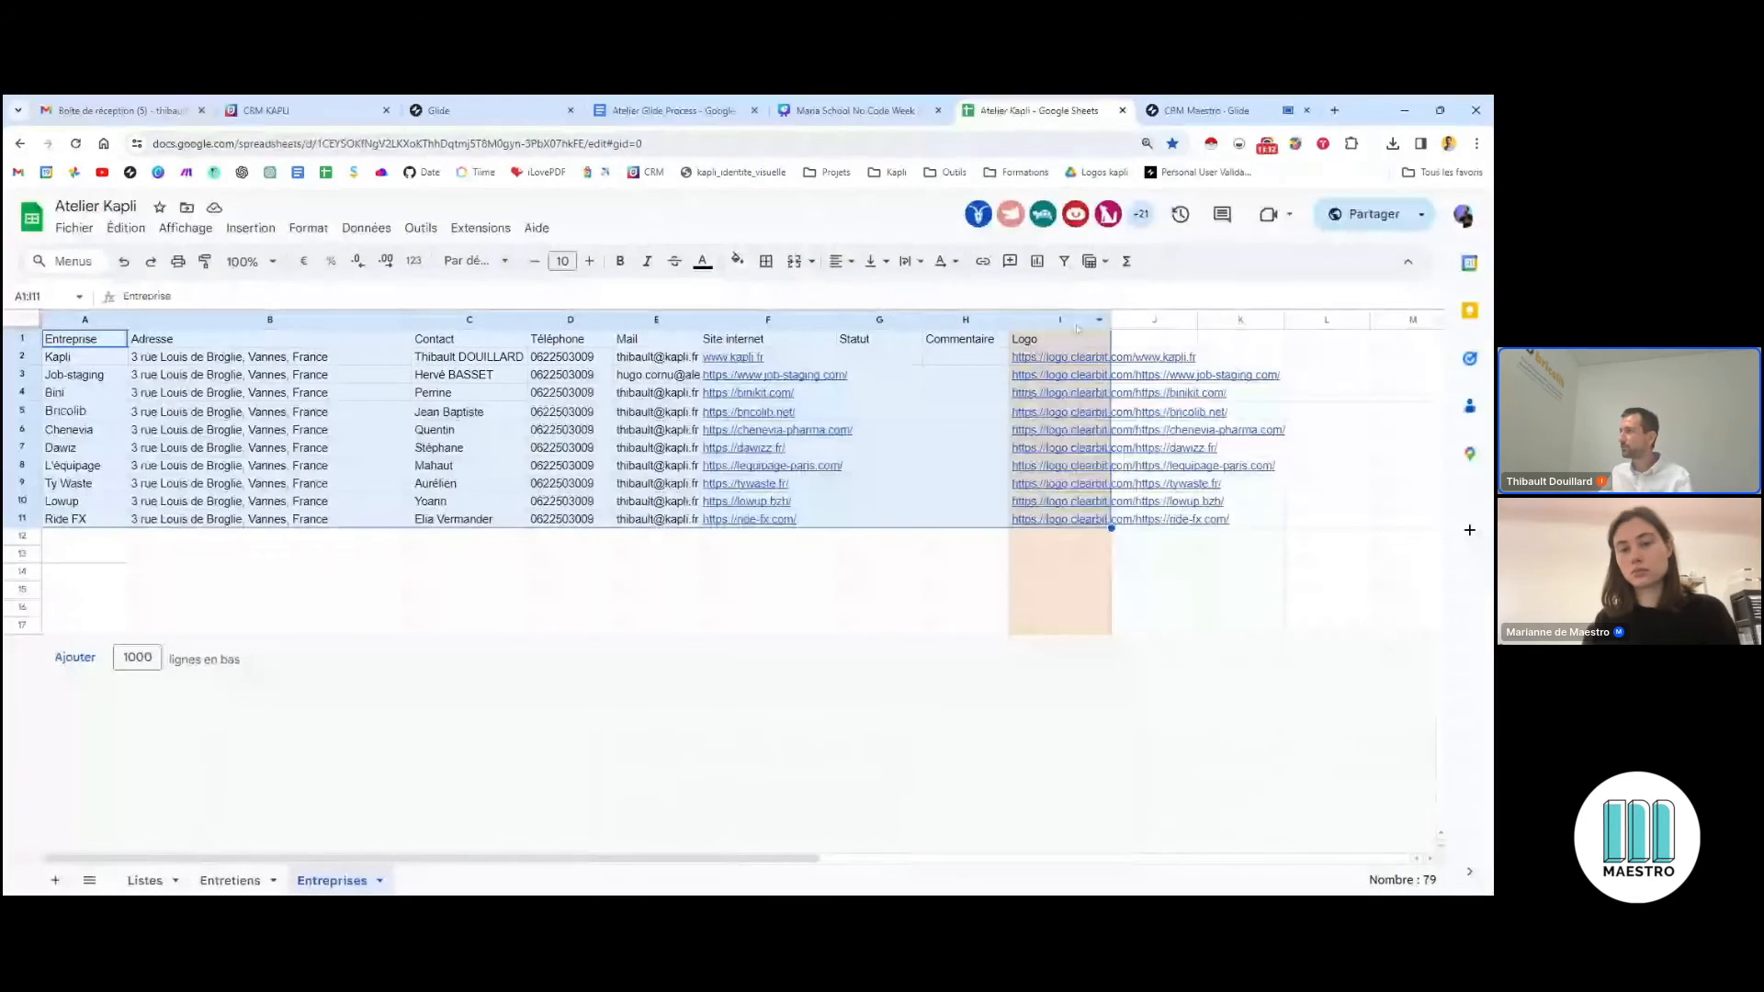
pyautogui.click(1075, 358)
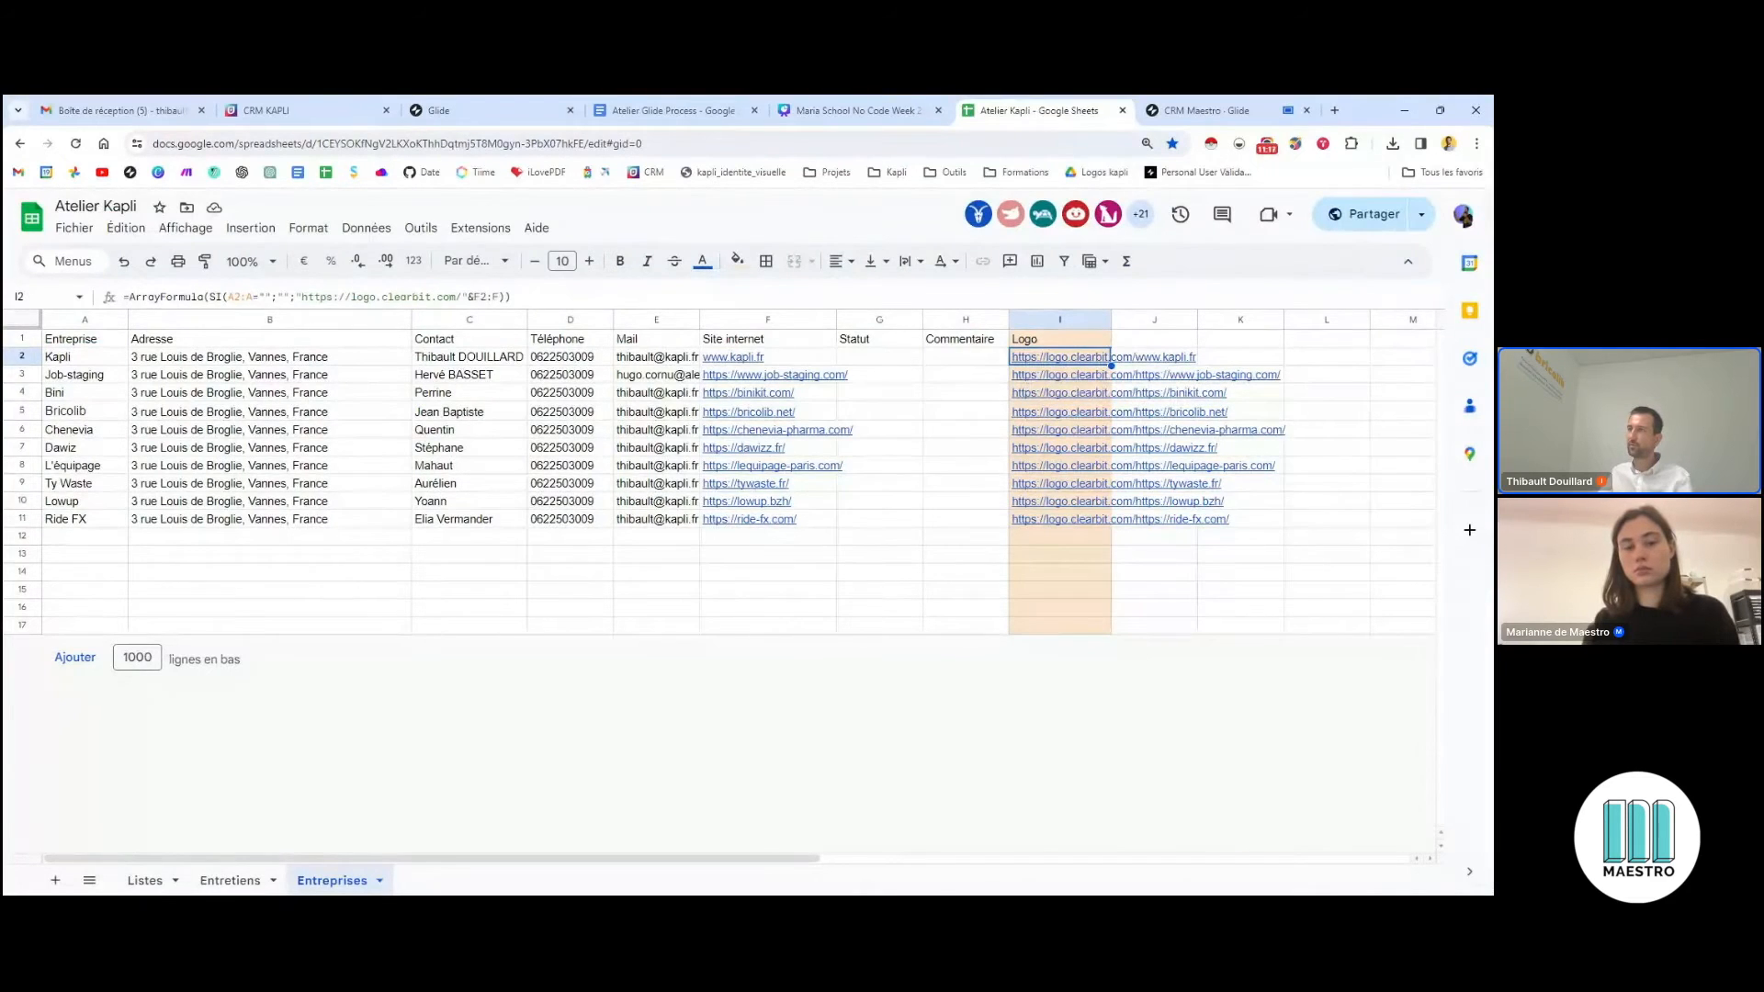
pyautogui.click(657, 361)
pyautogui.hotkey('ctrl', 'shift', 'Down')
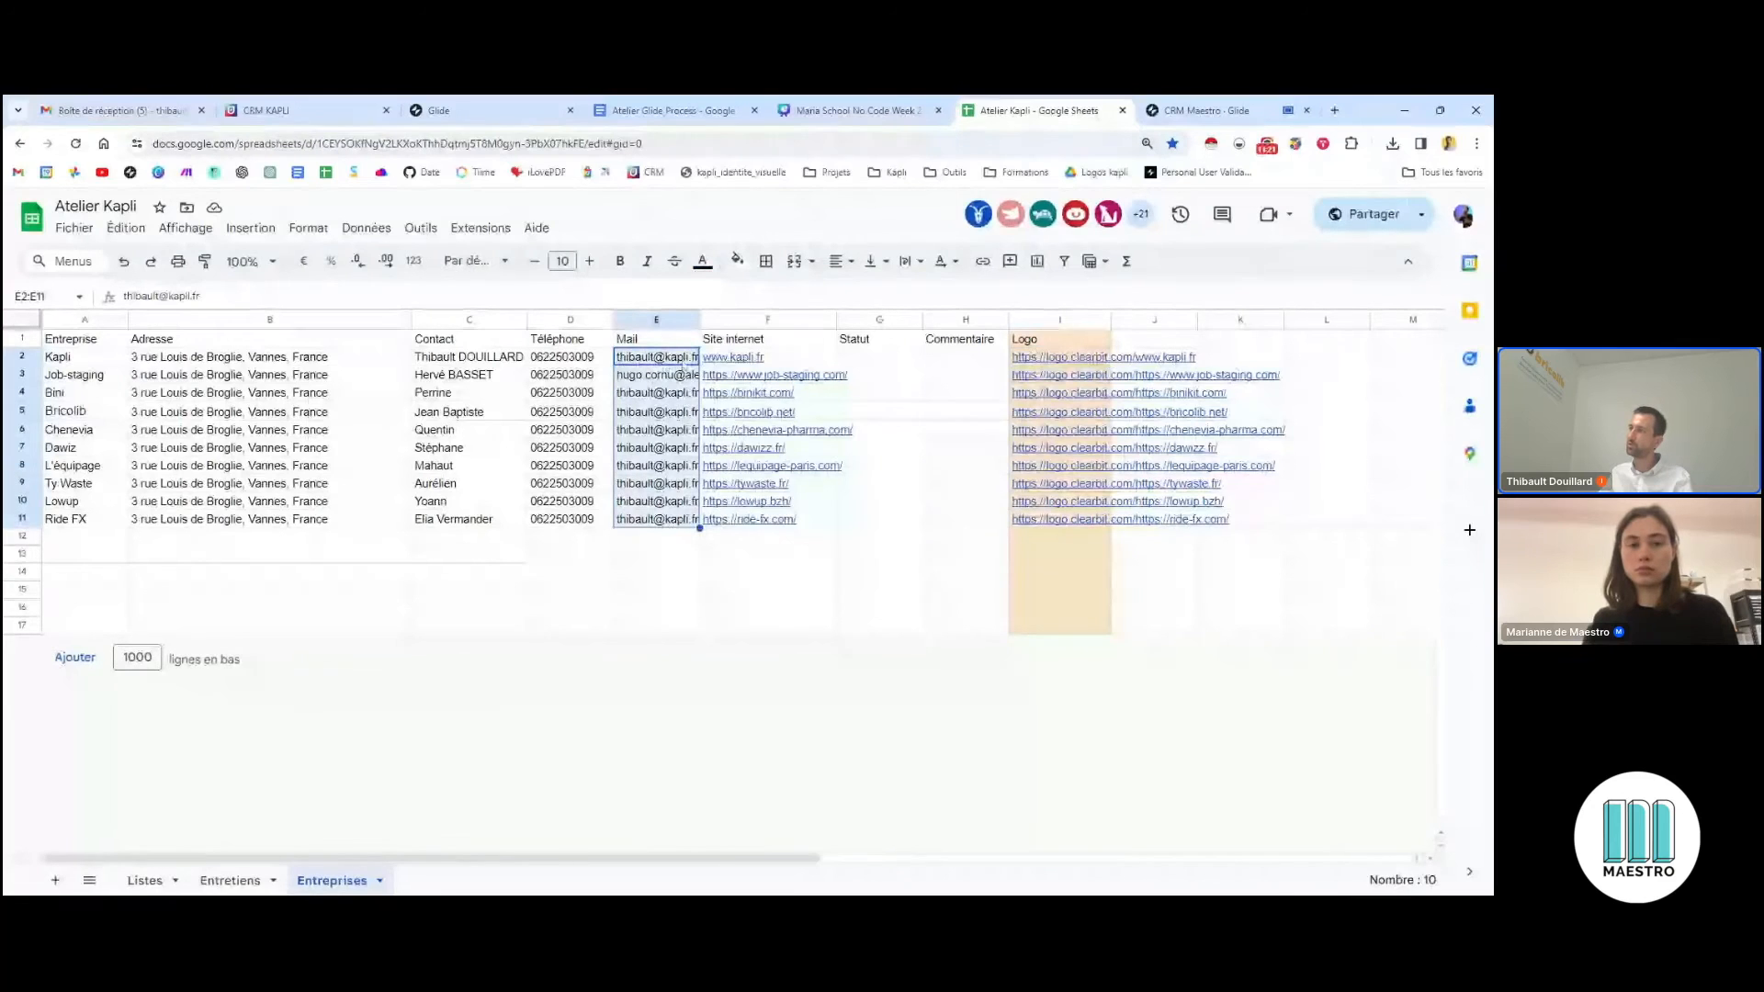
pyautogui.click(785, 356)
pyautogui.hotkey('ctrl', 'shift', 'Down')
pyautogui.moveTo(1092, 358); pyautogui.dragTo(1080, 520)
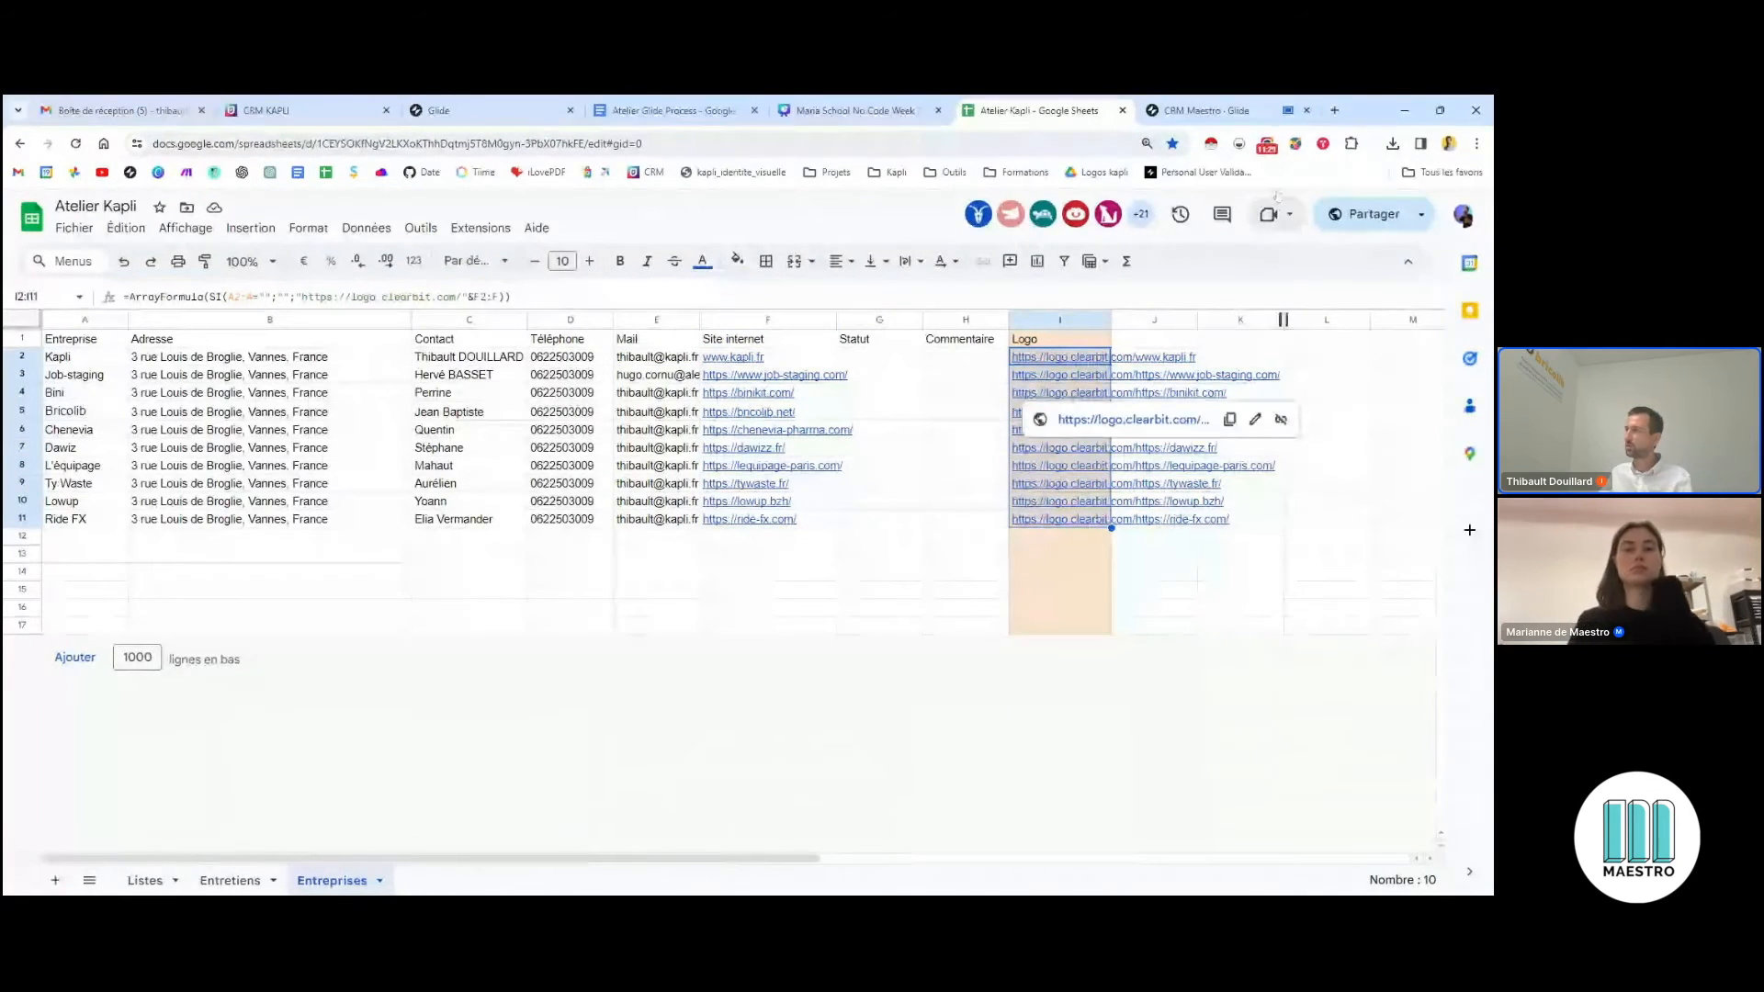
pyautogui.click(1213, 109)
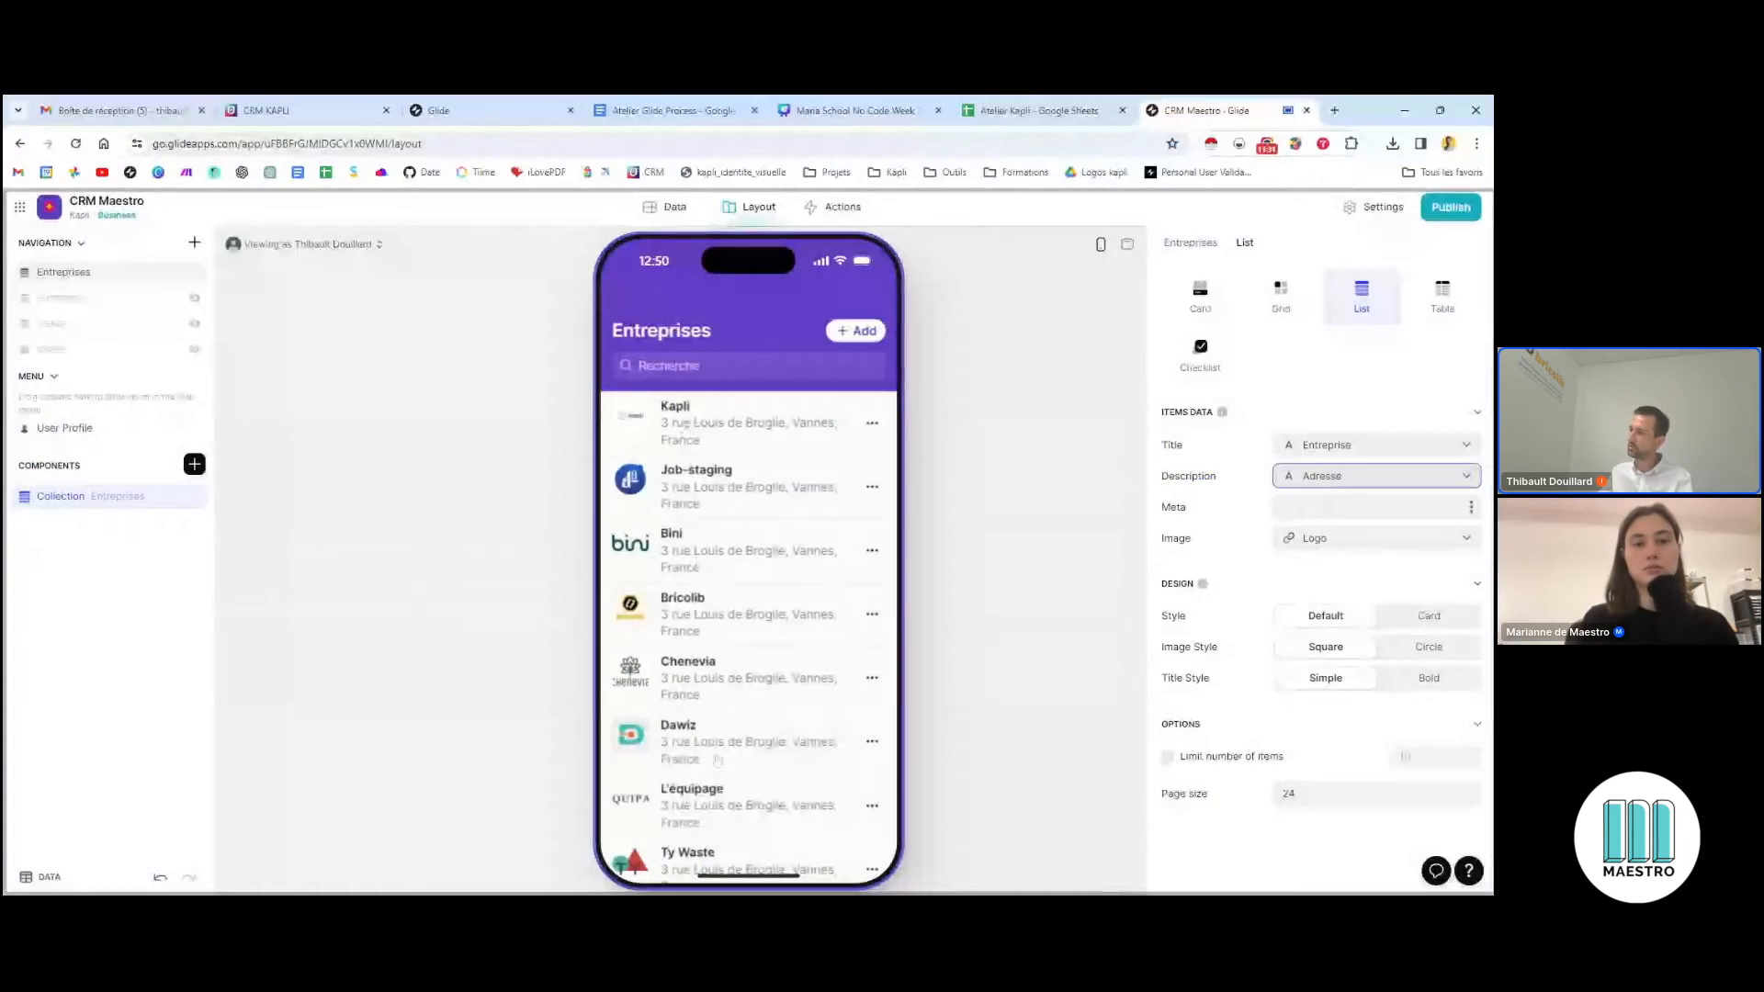
# Set the Meta field of the Entreprises list items to the Statut column
pyautogui.scroll(-3, 739, 464)
pyautogui.scroll(3, 739, 464)
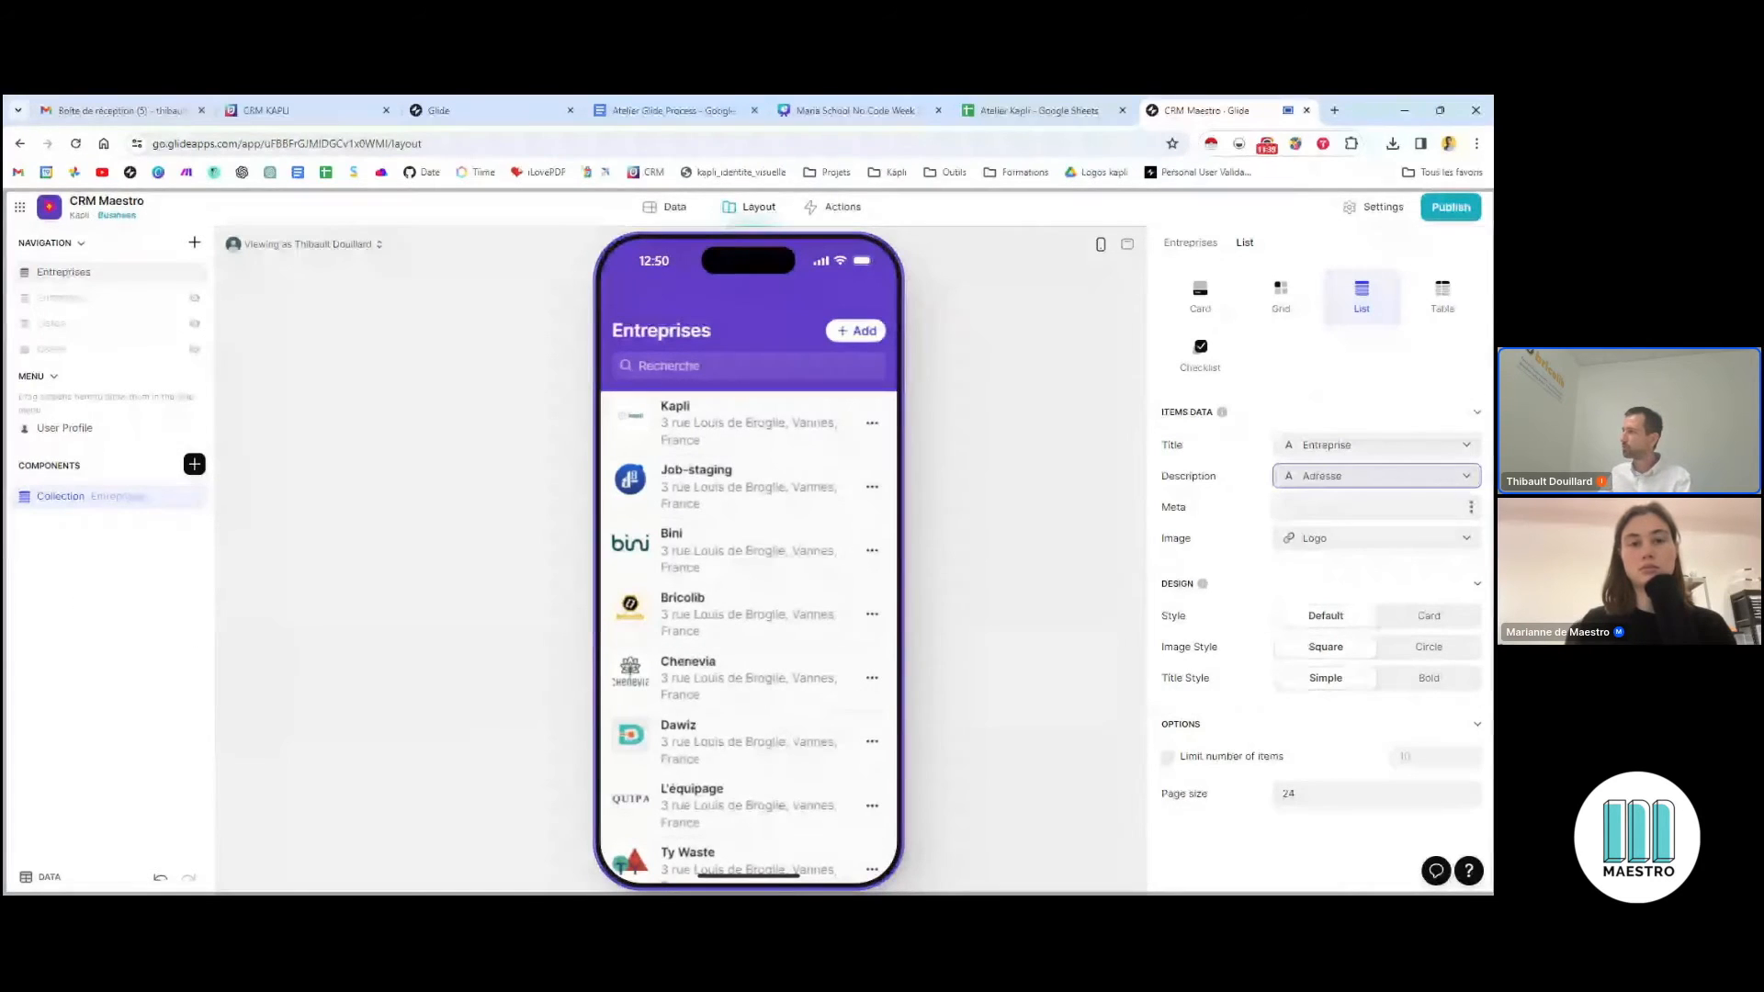
pyautogui.scroll(3, 1342, 491)
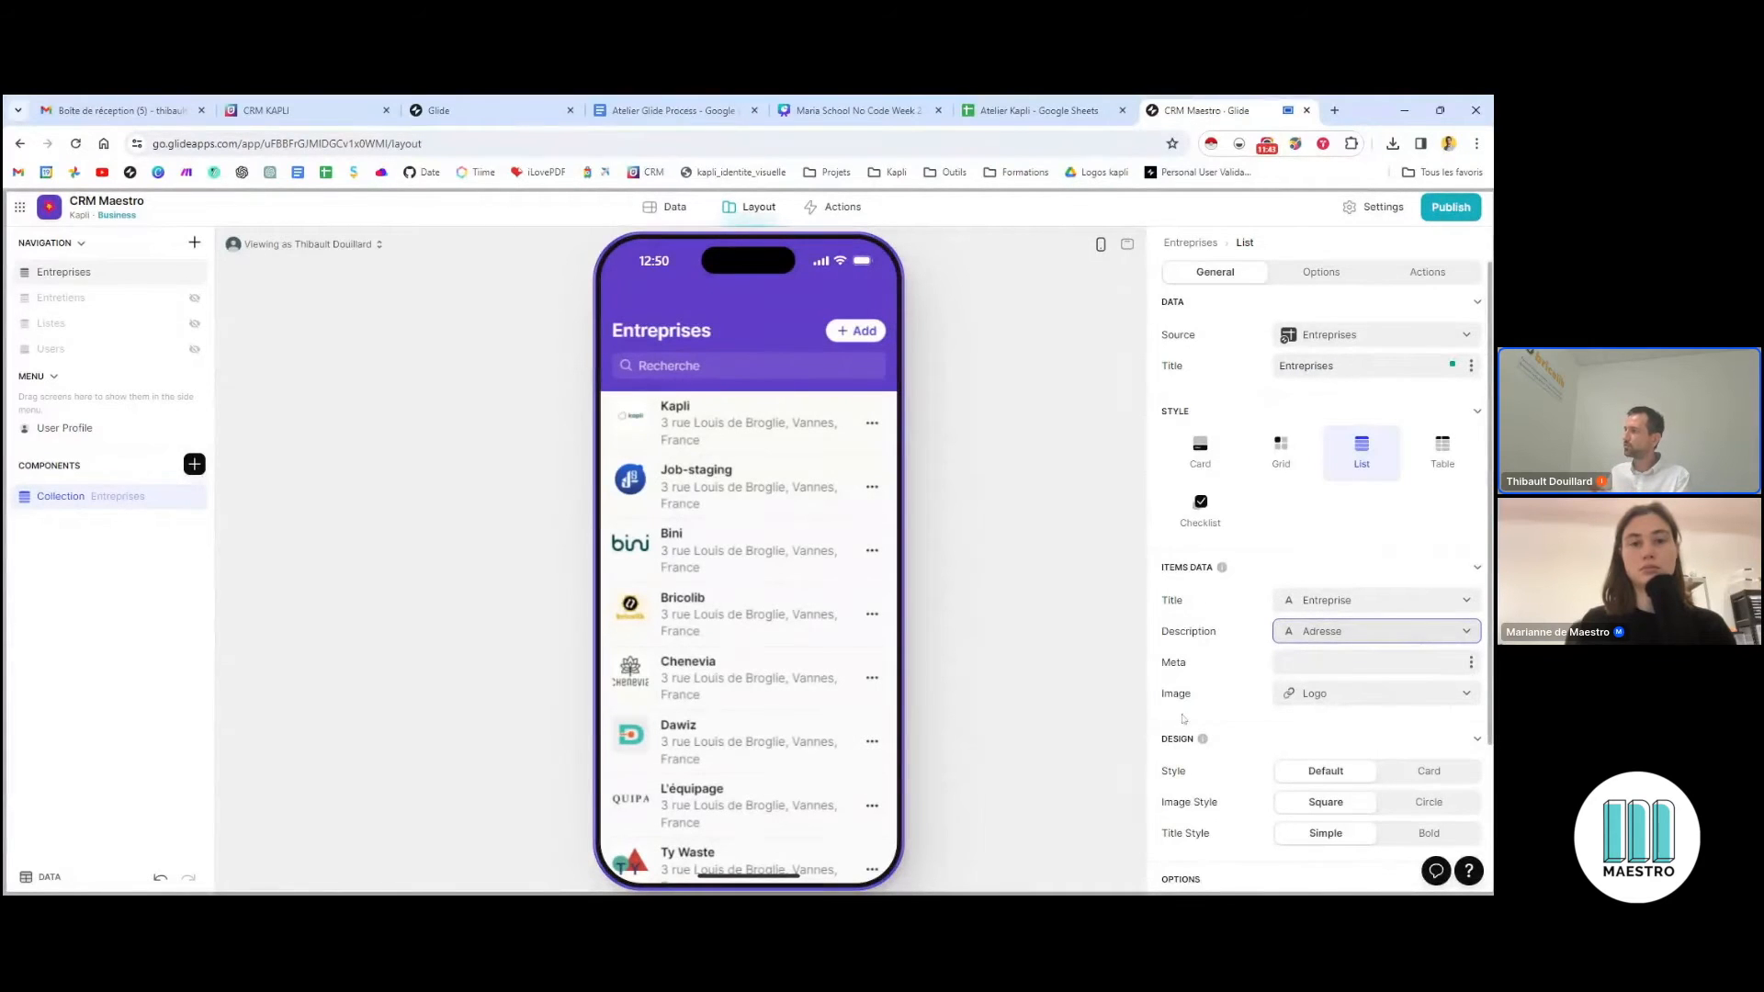
pyautogui.click(1471, 663)
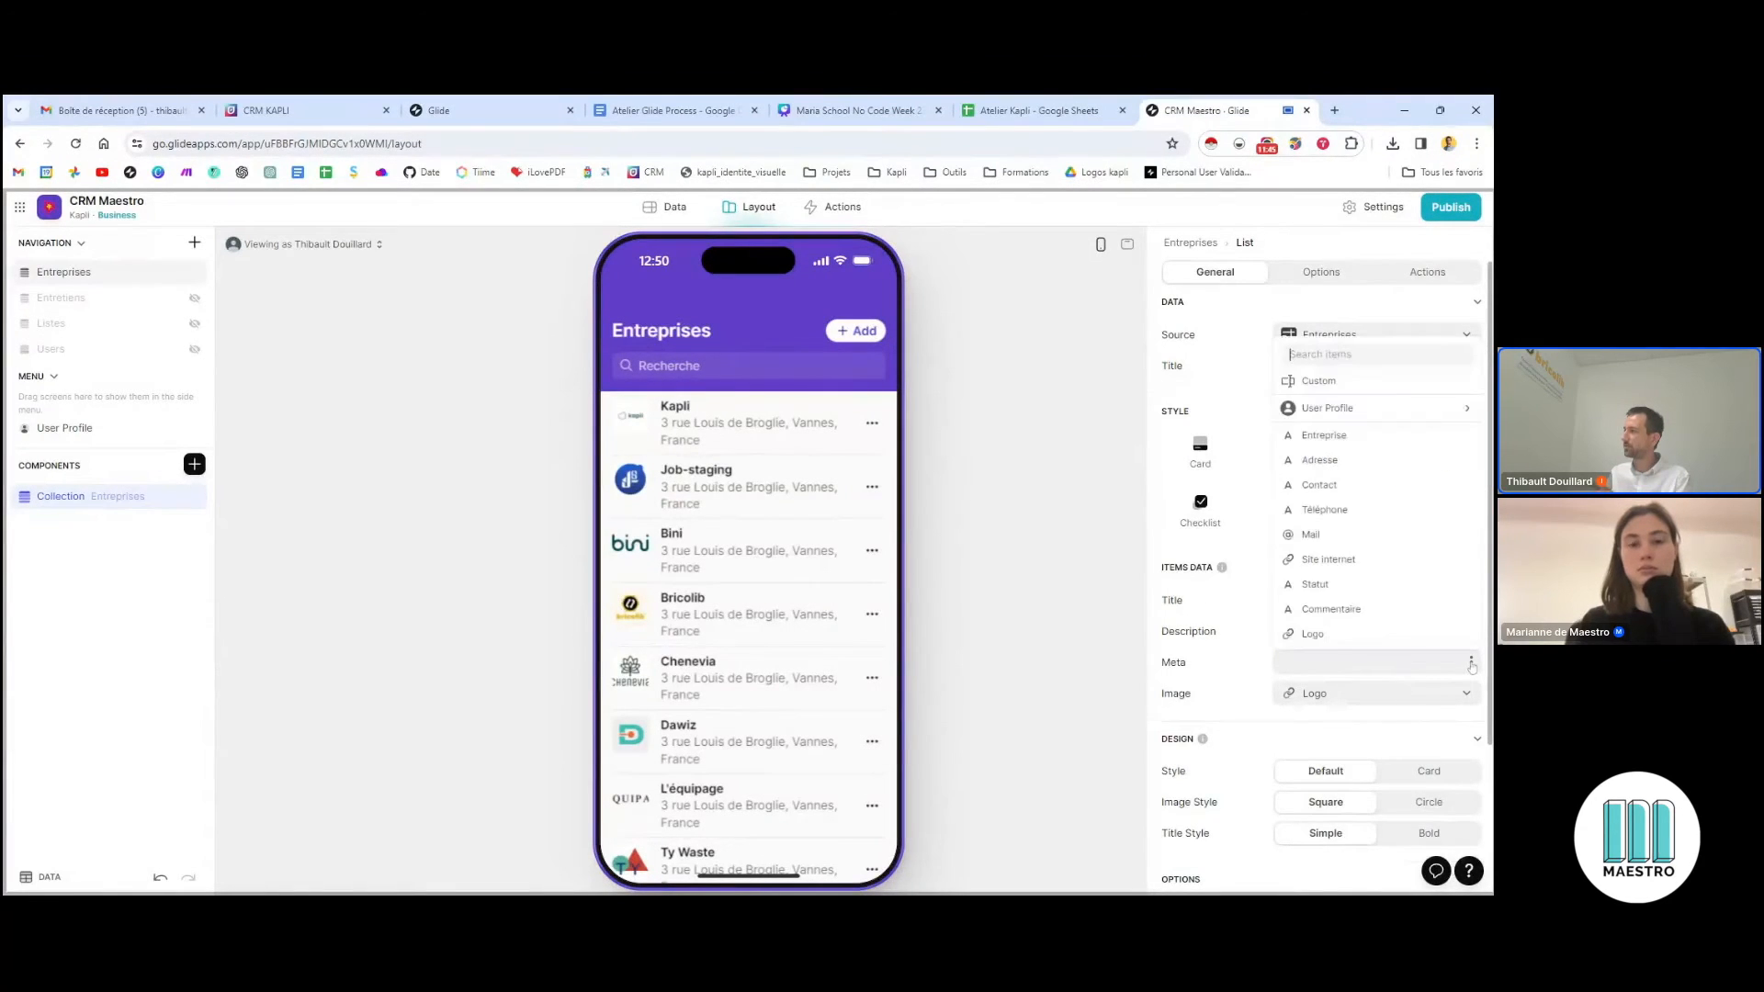
pyautogui.click(1360, 590)
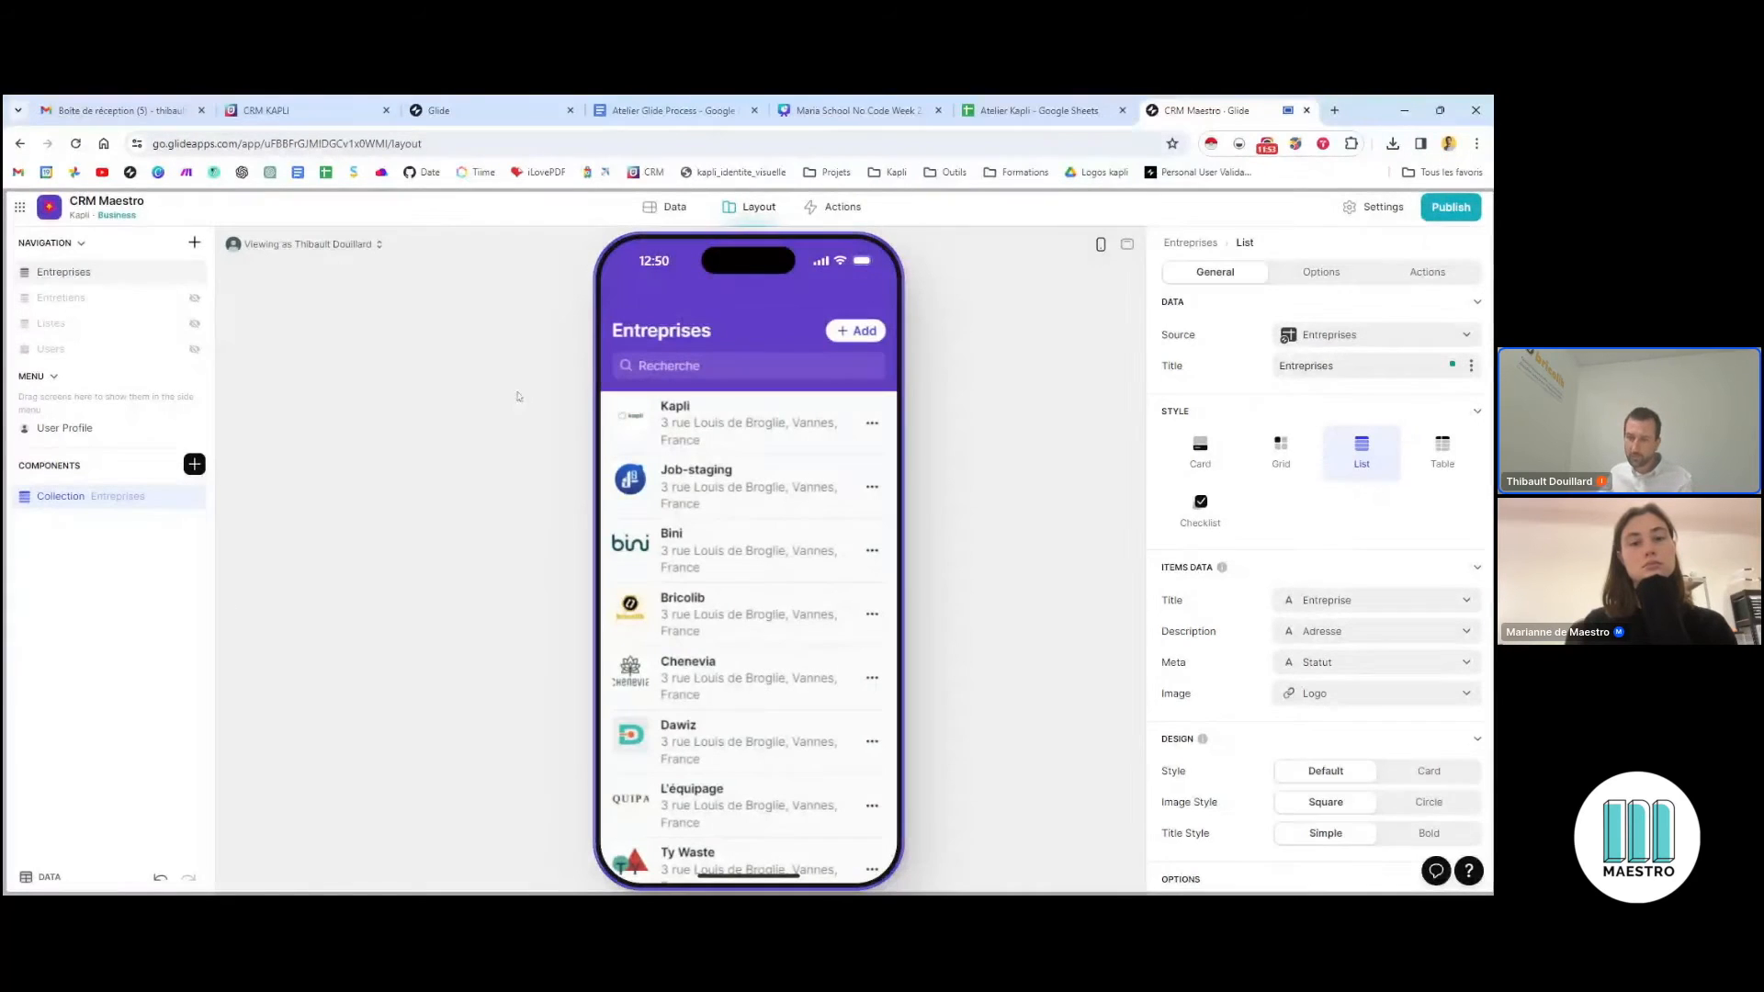
# Copy the Logo formula cell I2 in the Atelier Kapli spreadsheet and return to the CRM Maestro layout
pyautogui.click(1007, 109)
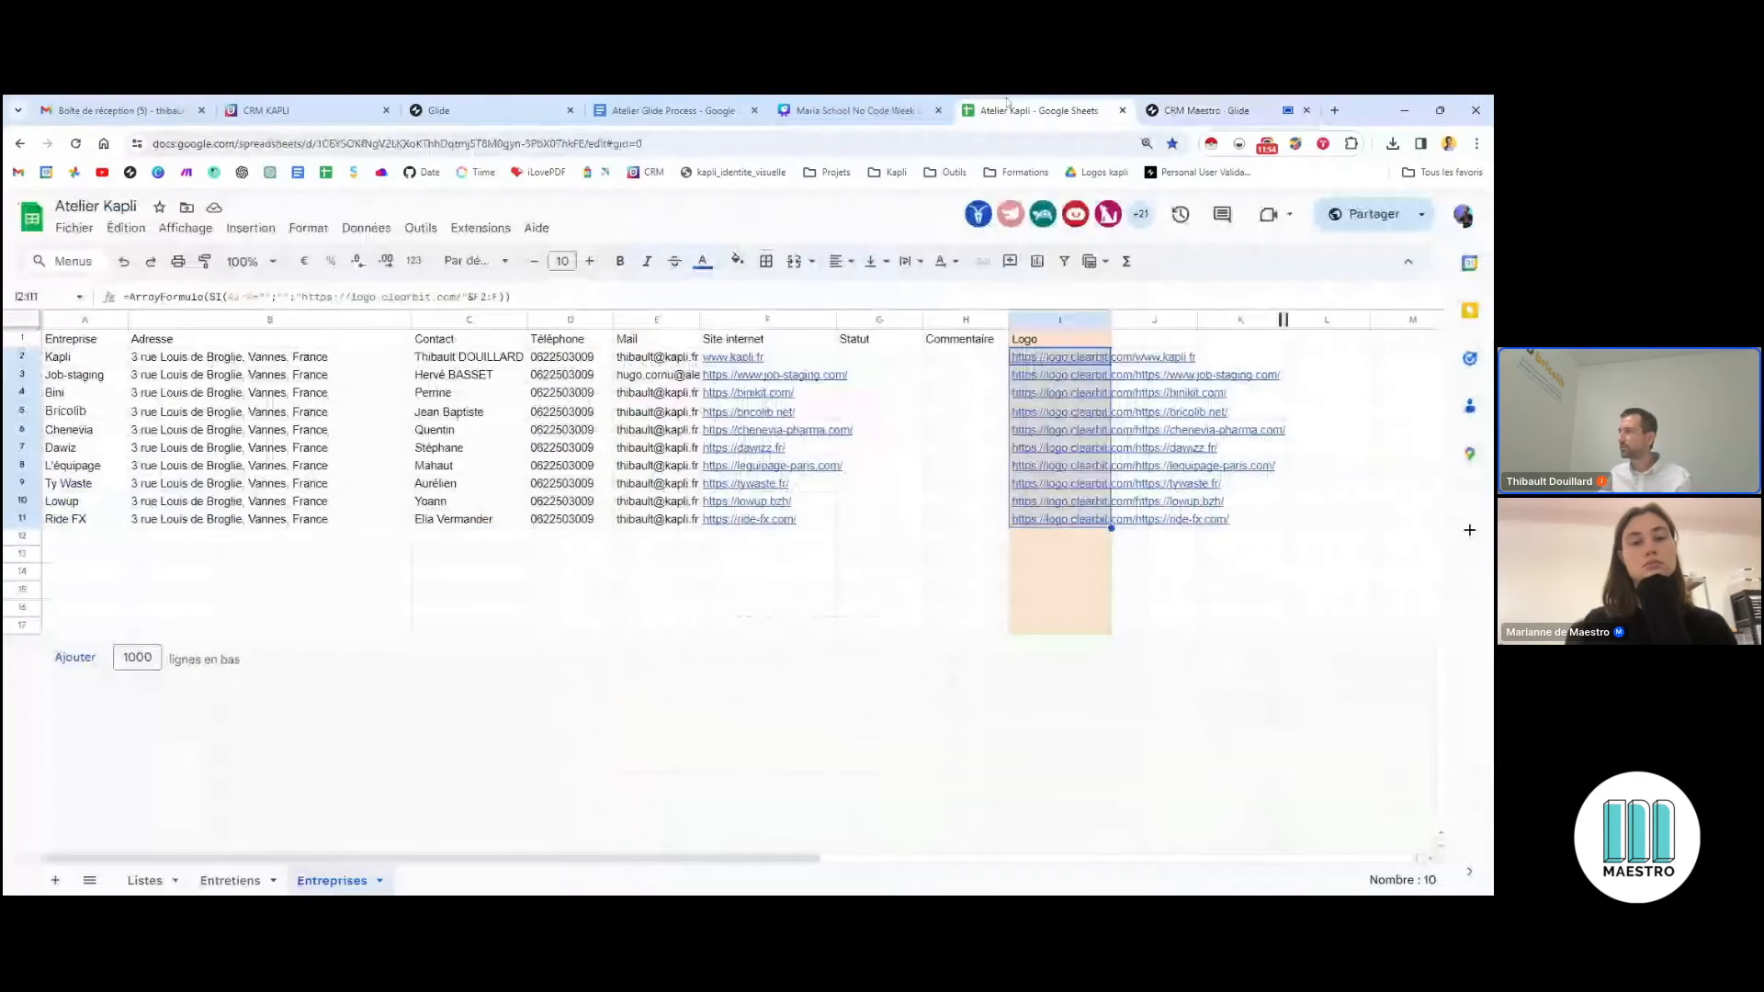
pyautogui.doubleClick(1046, 361)
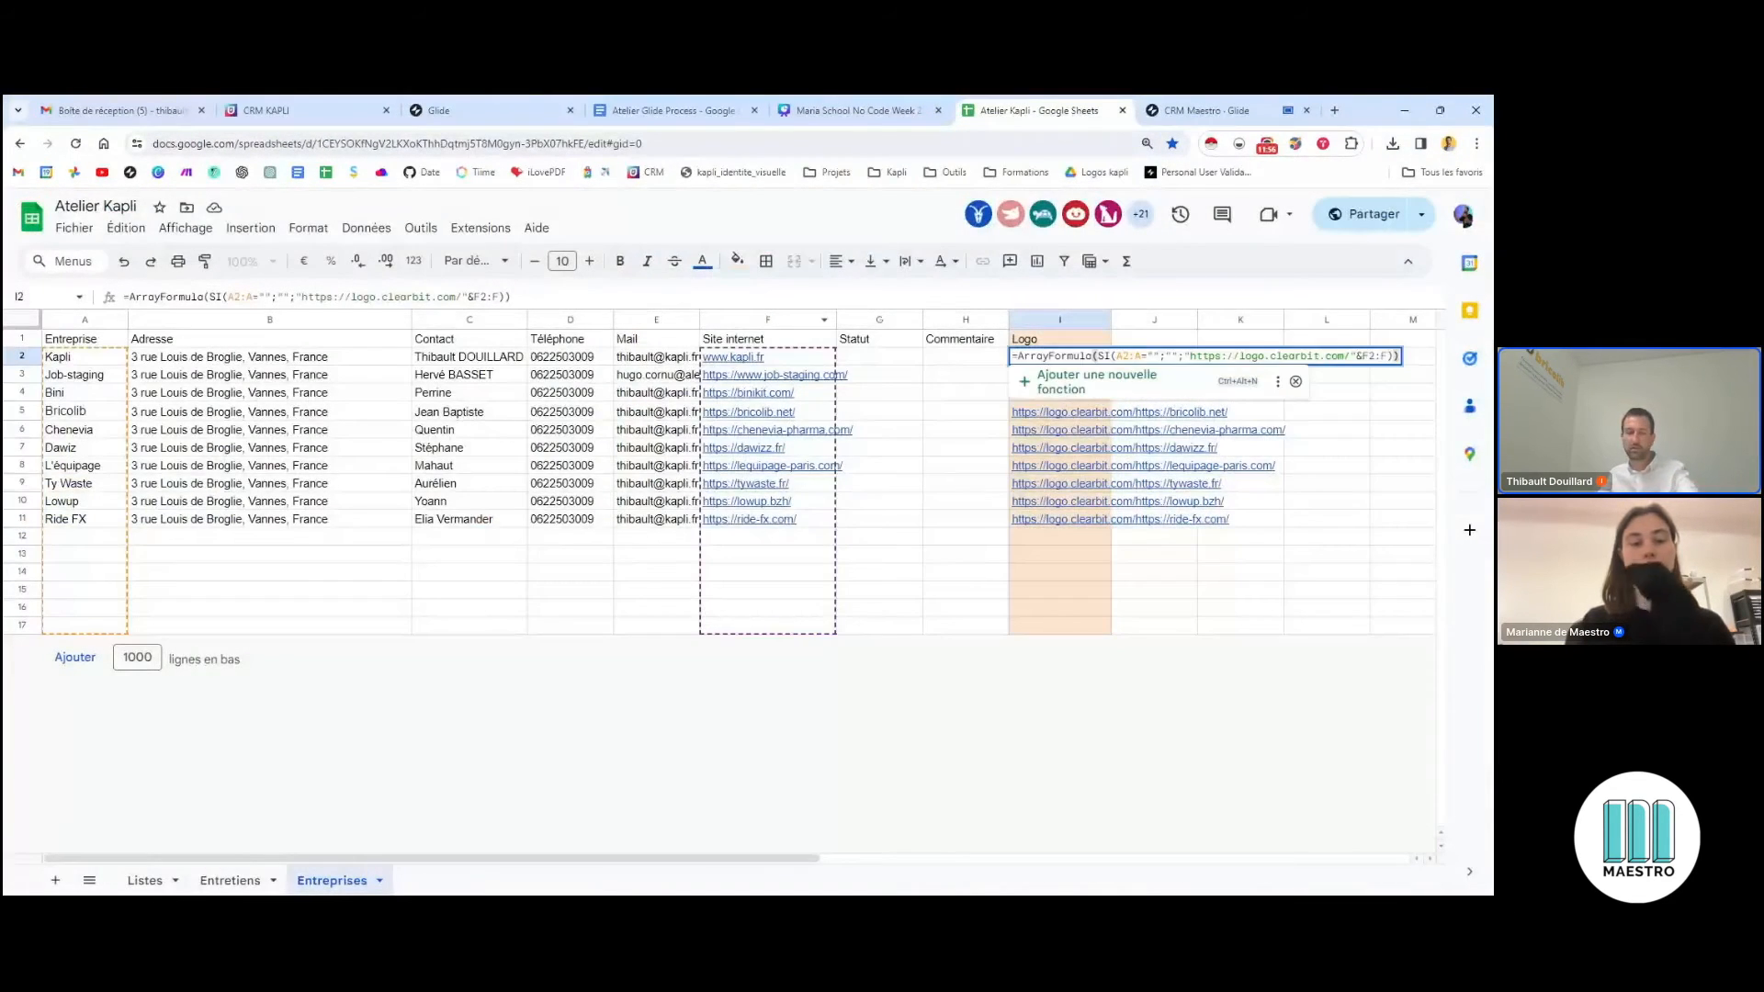
pyautogui.press('Escape')
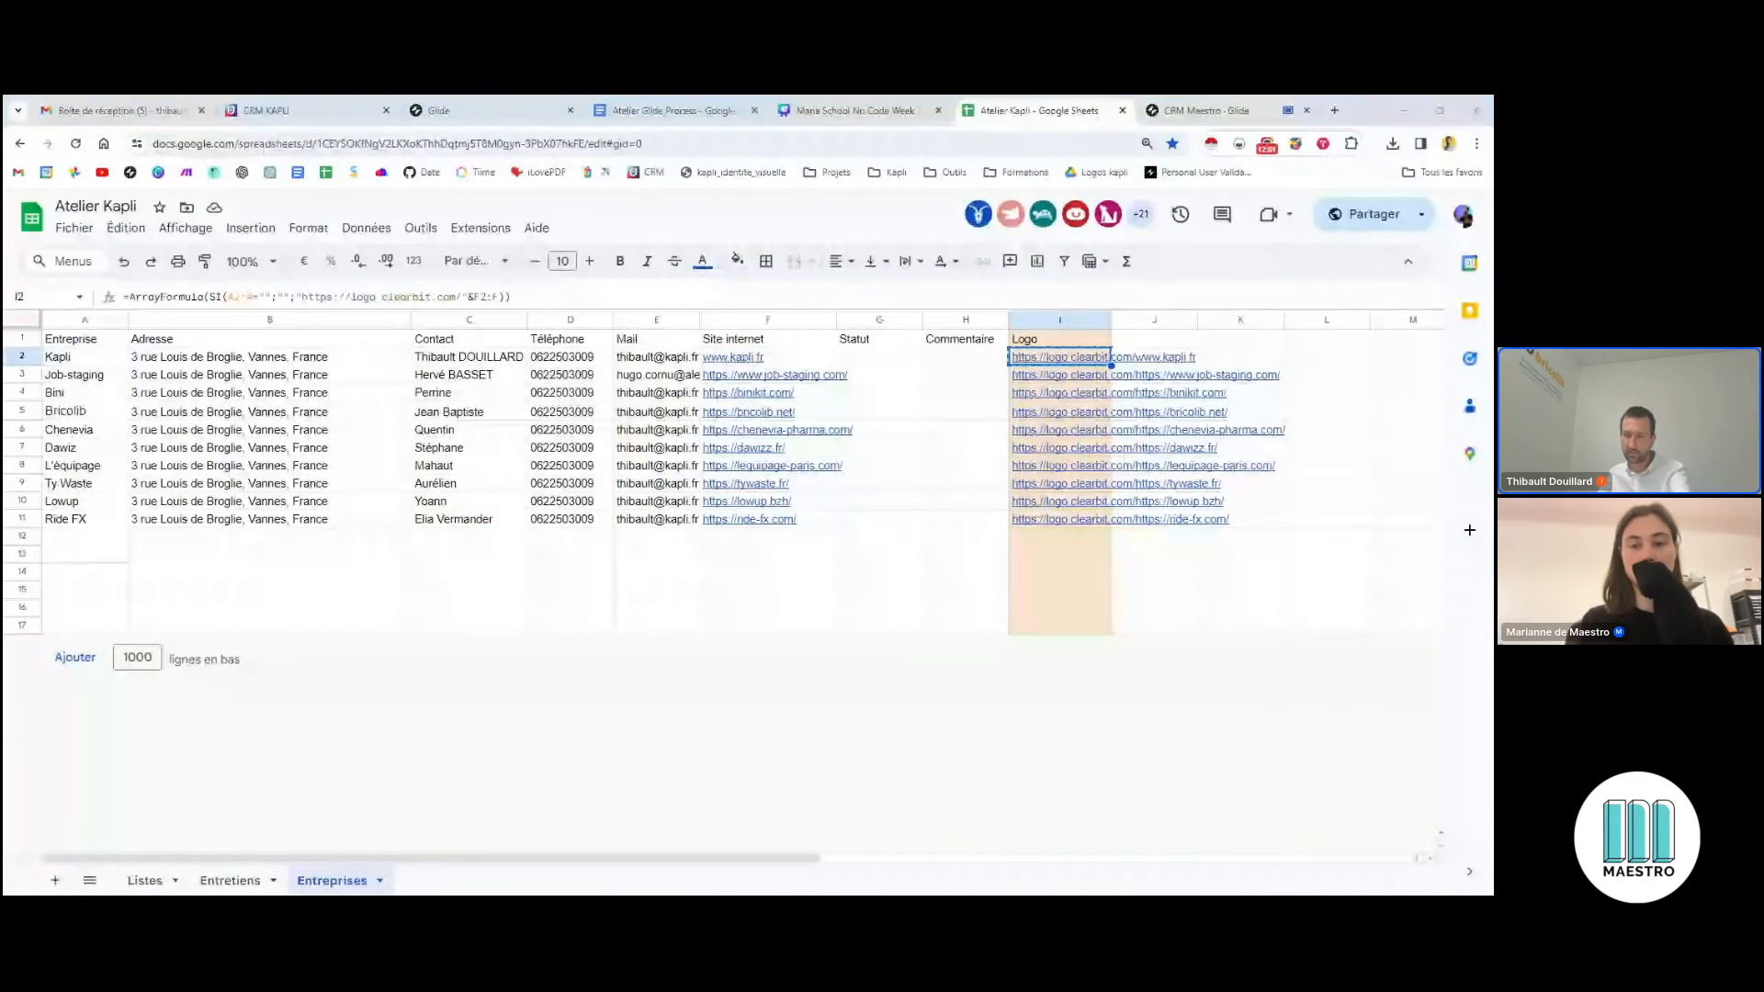
pyautogui.hotkey('ctrl', 'c')
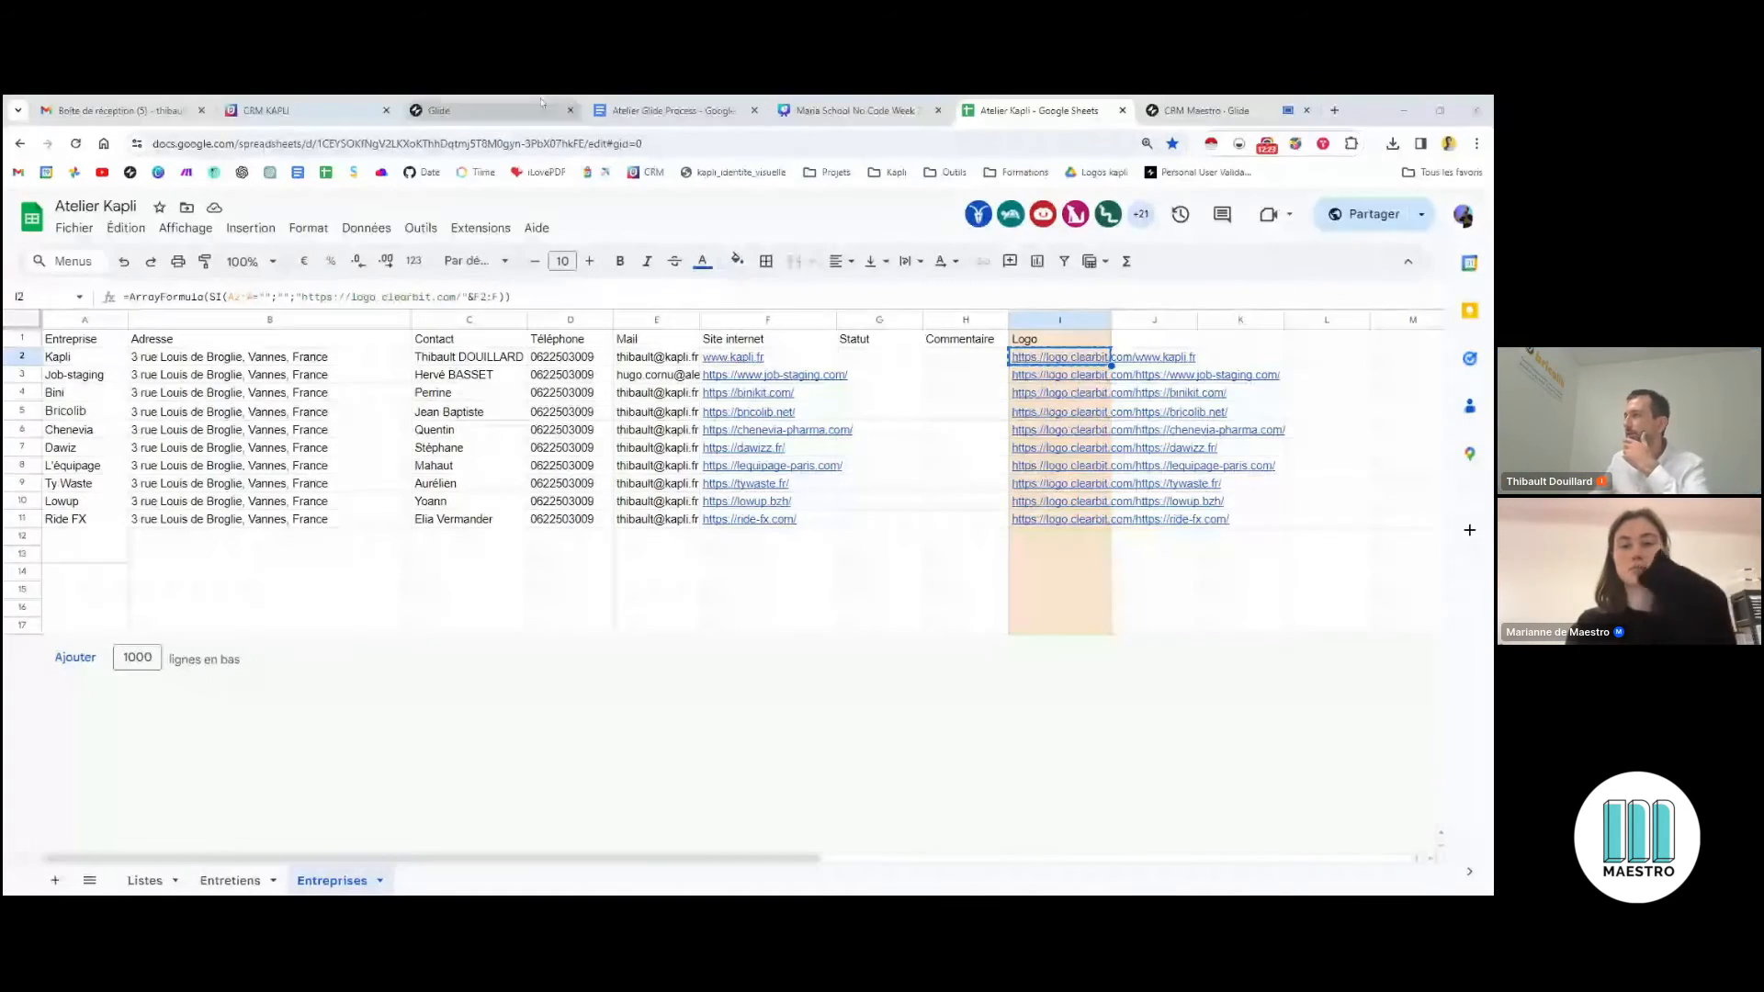
pyautogui.click(487, 110)
pyautogui.click(1204, 110)
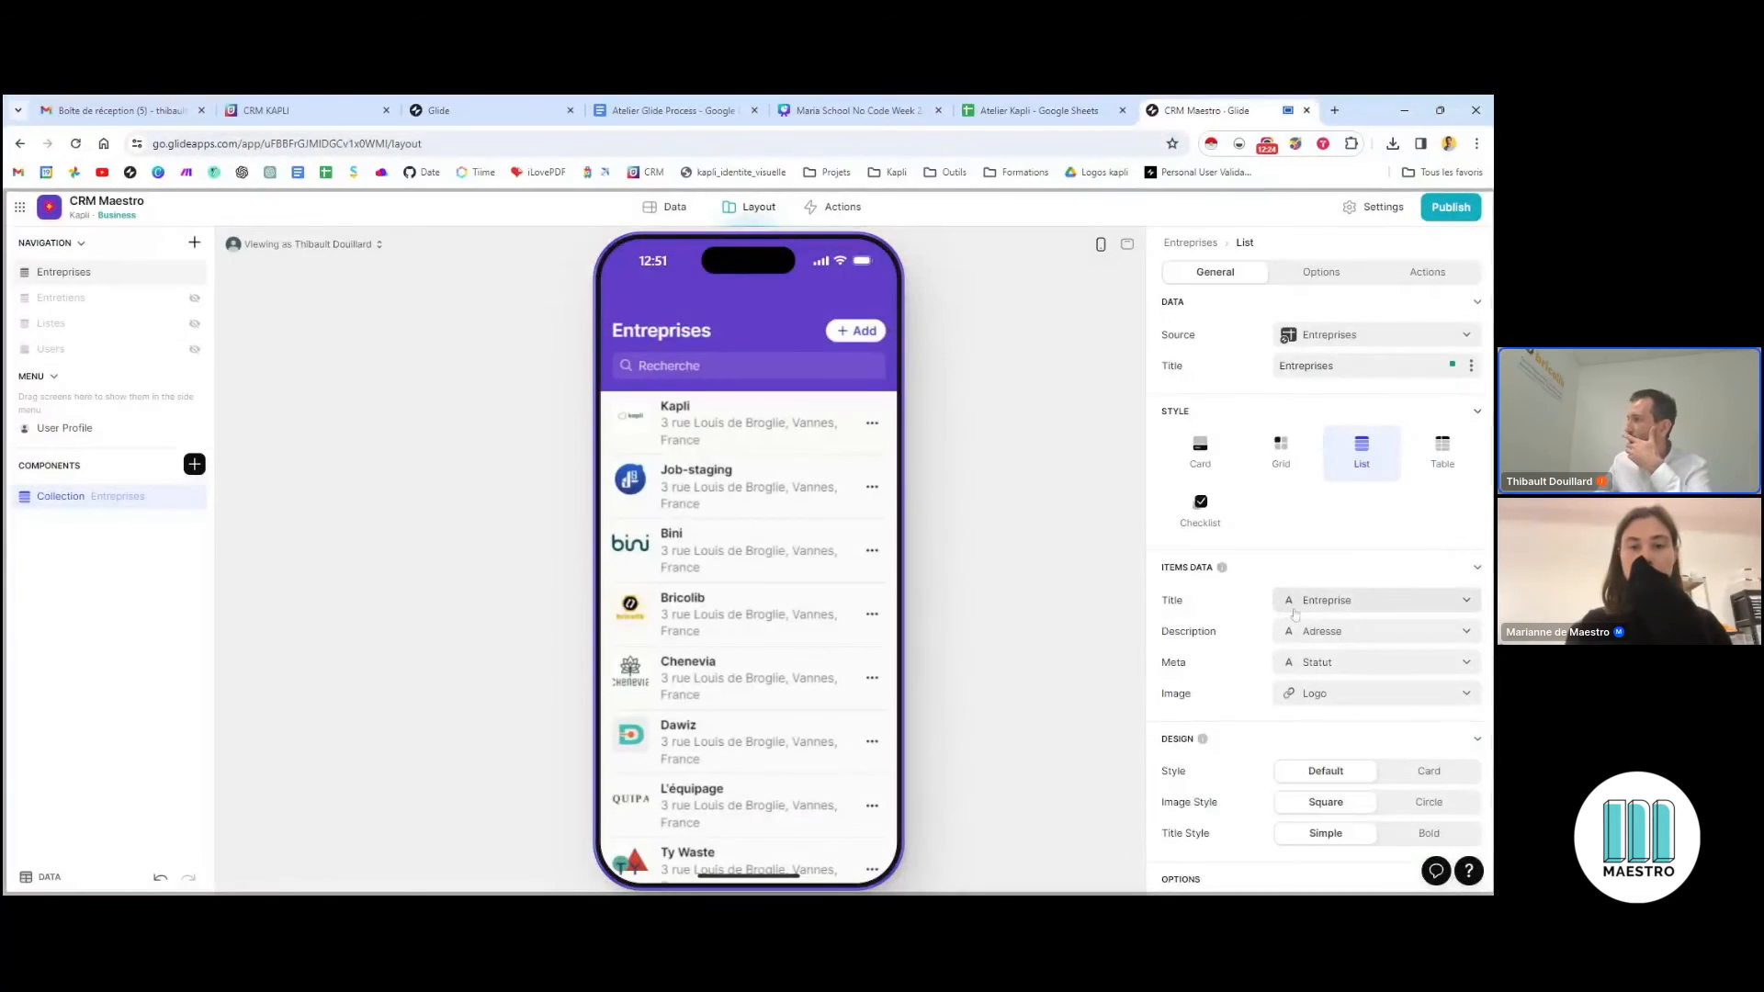
pyautogui.scroll(-2, 1294, 614)
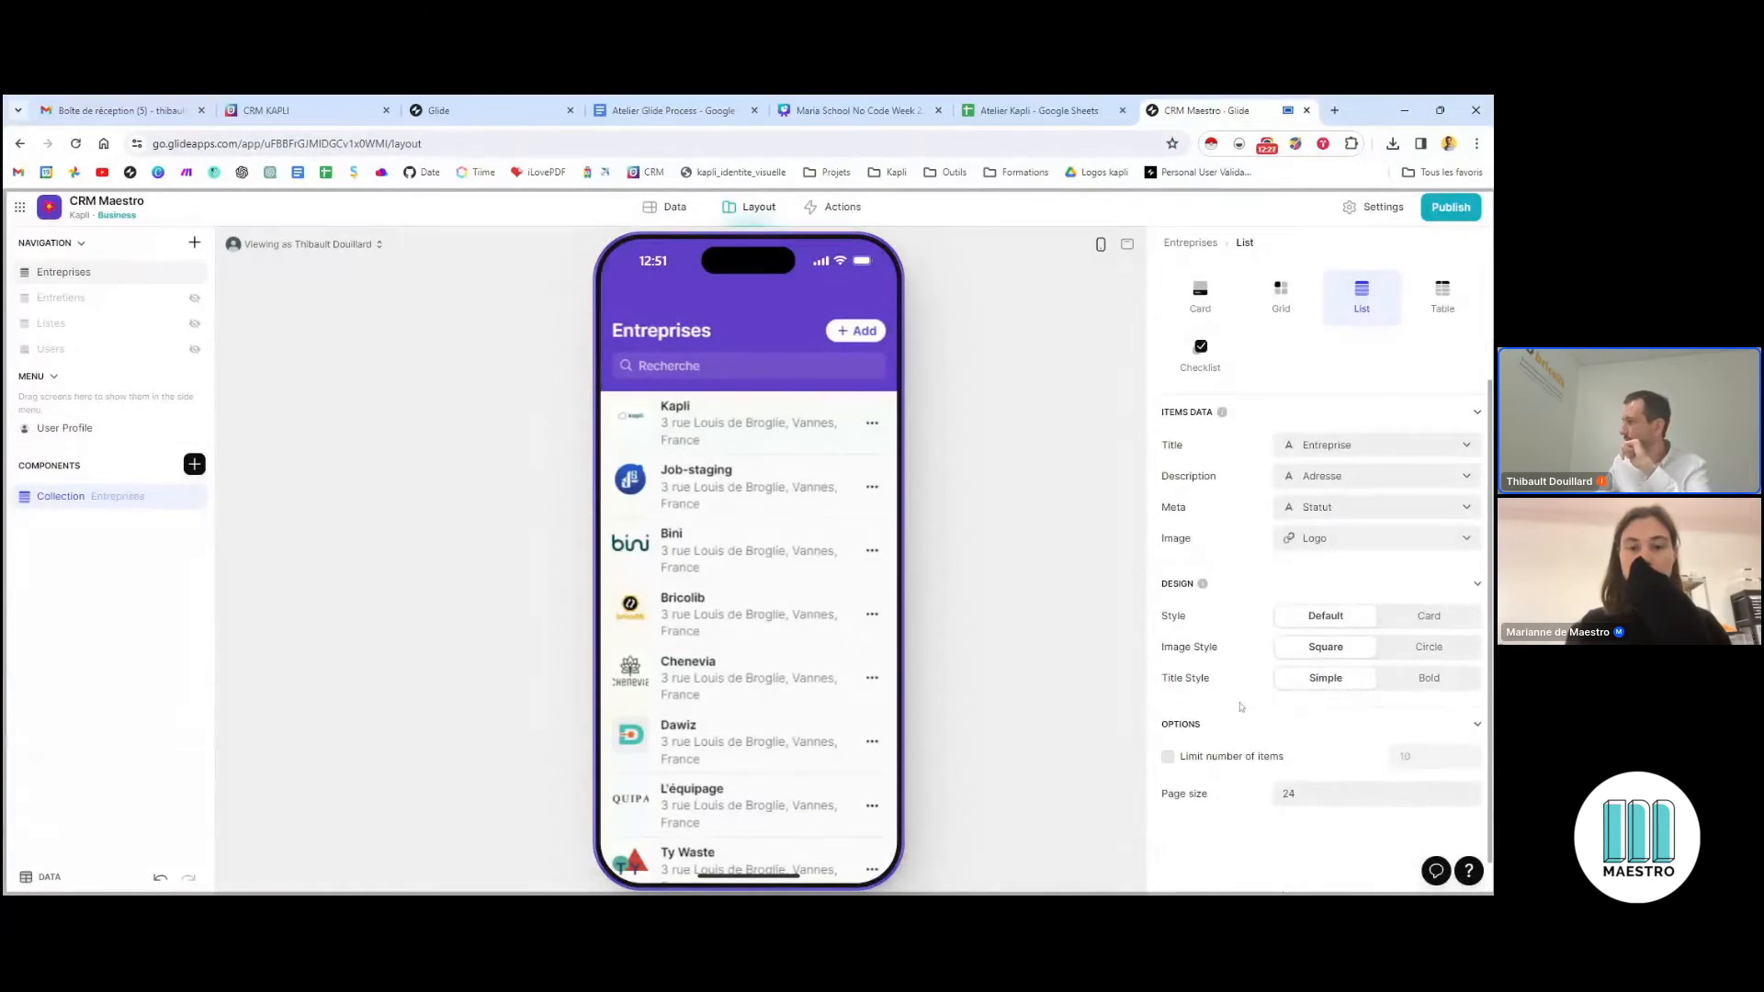
pyautogui.scroll(2, 1240, 706)
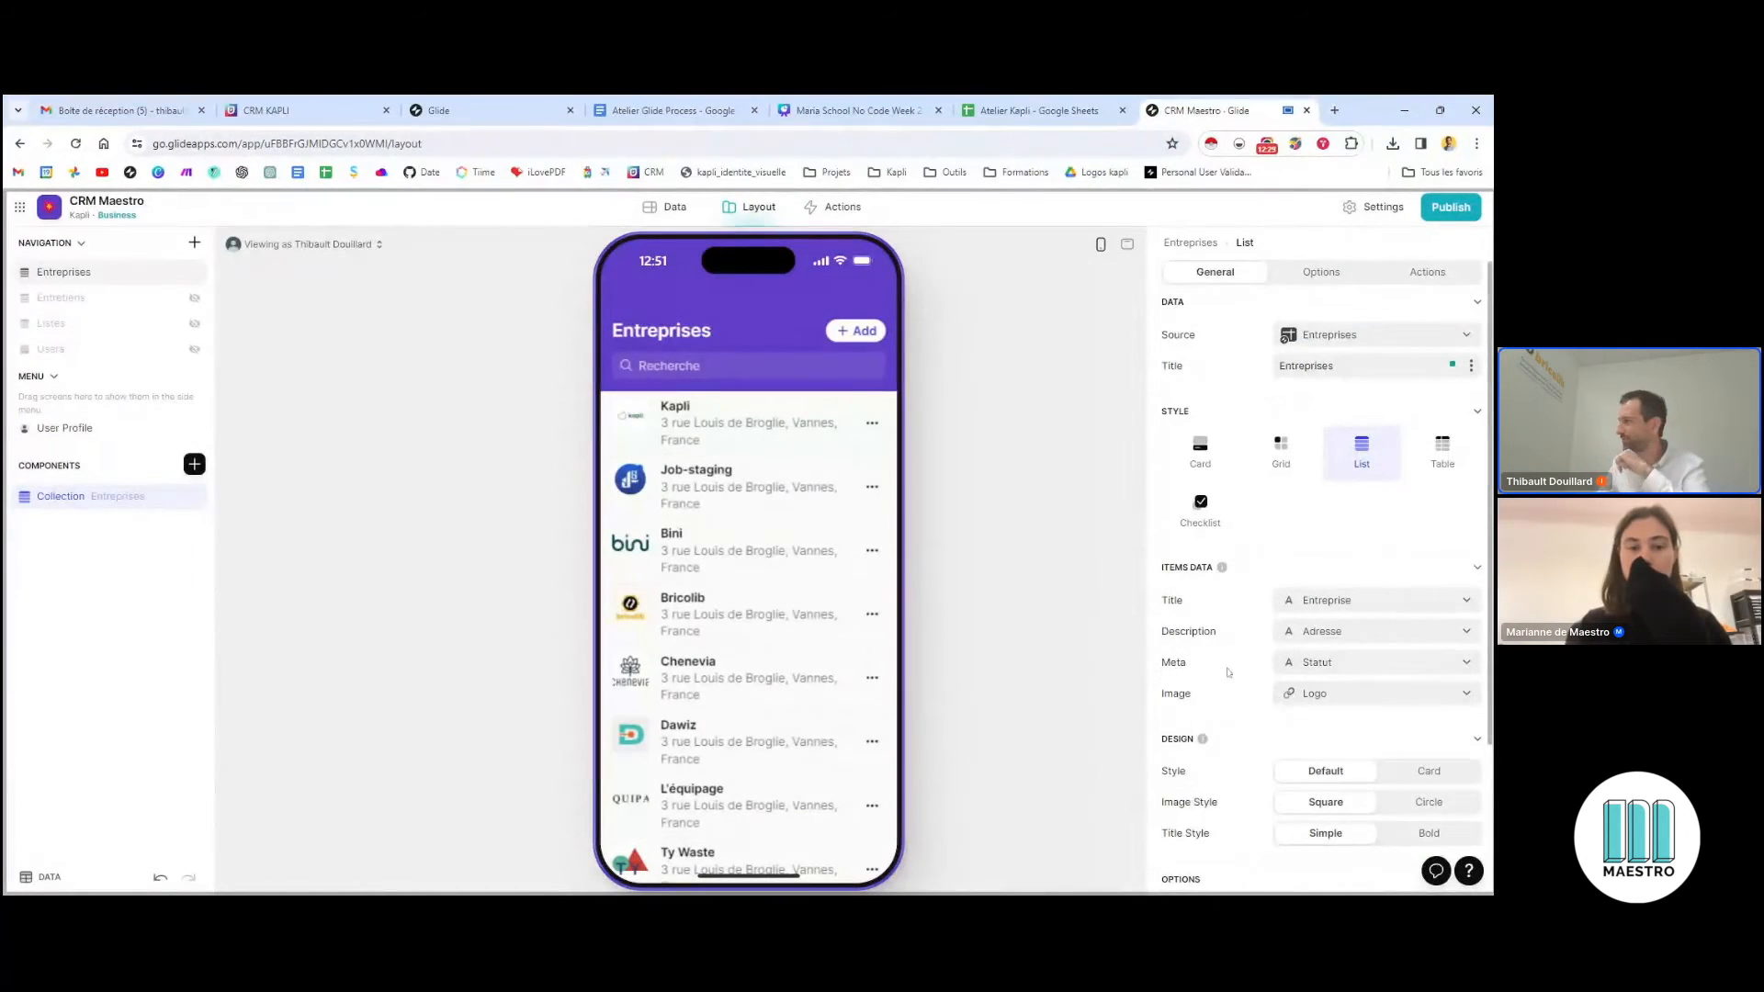
pyautogui.doubleClick(65, 498)
pyautogui.scroll(-1, 1333, 551)
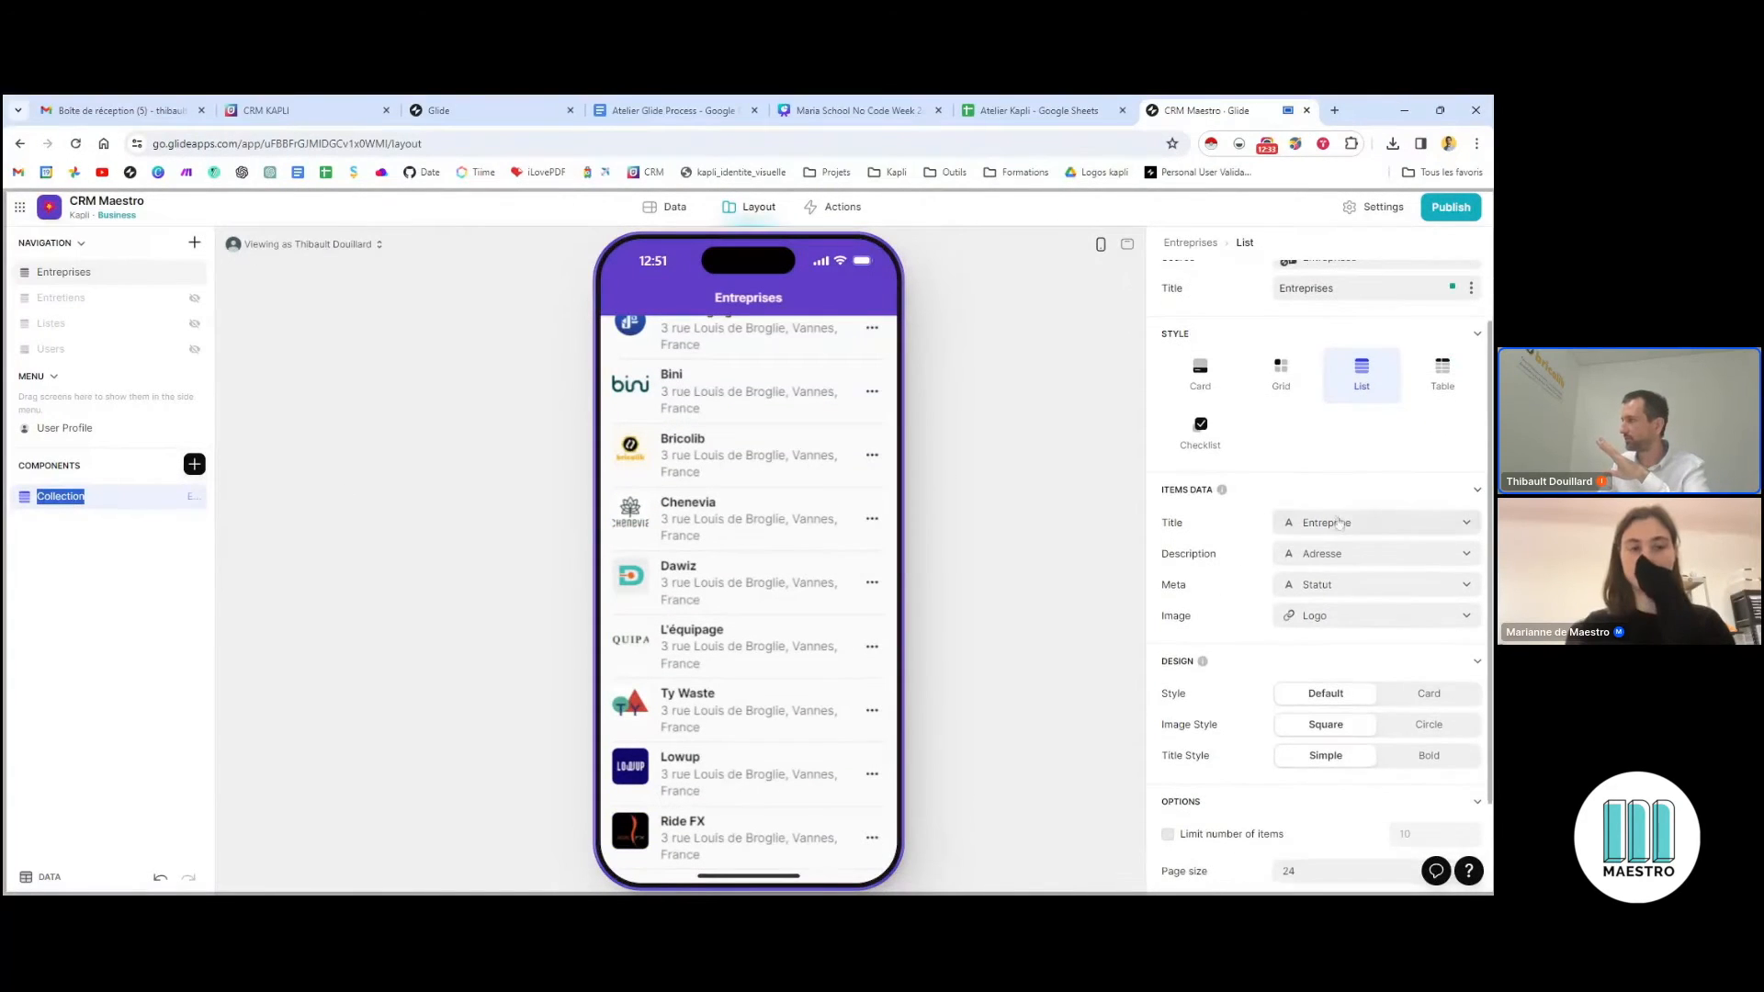
pyautogui.click(1341, 525)
pyautogui.click(1340, 524)
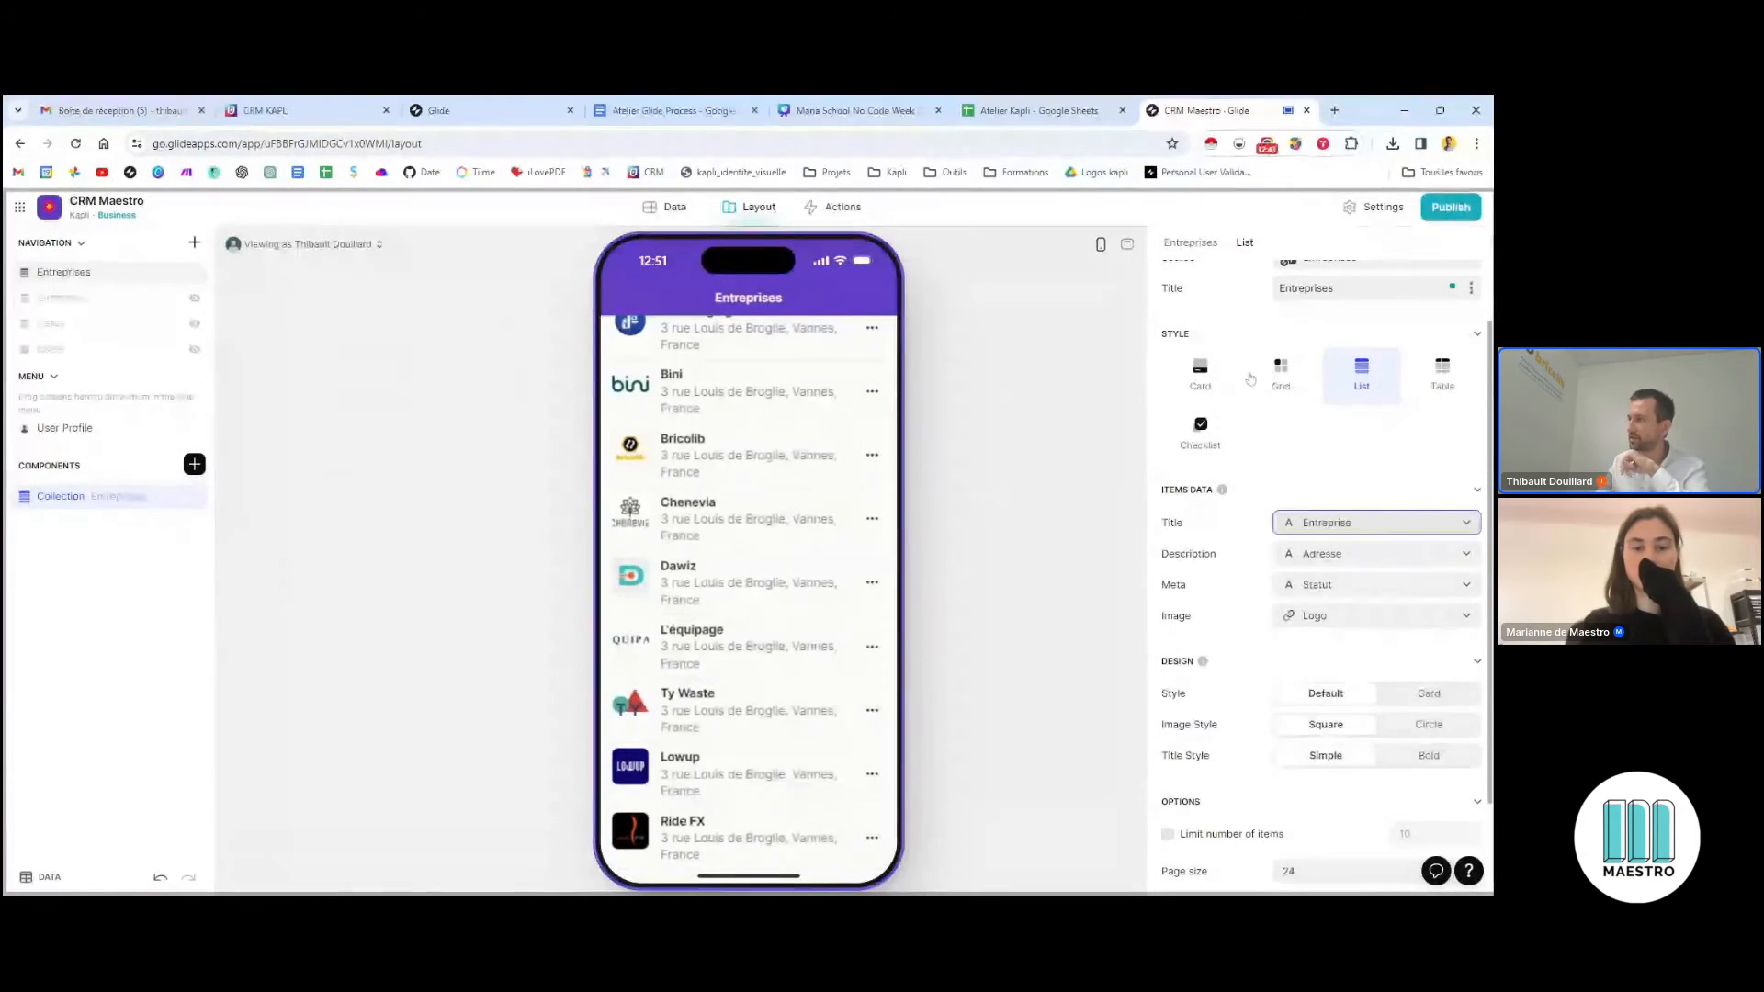
# Try the Card, Grid and Table styles on the Entreprises collection and keep the Card style
pyautogui.click(1200, 372)
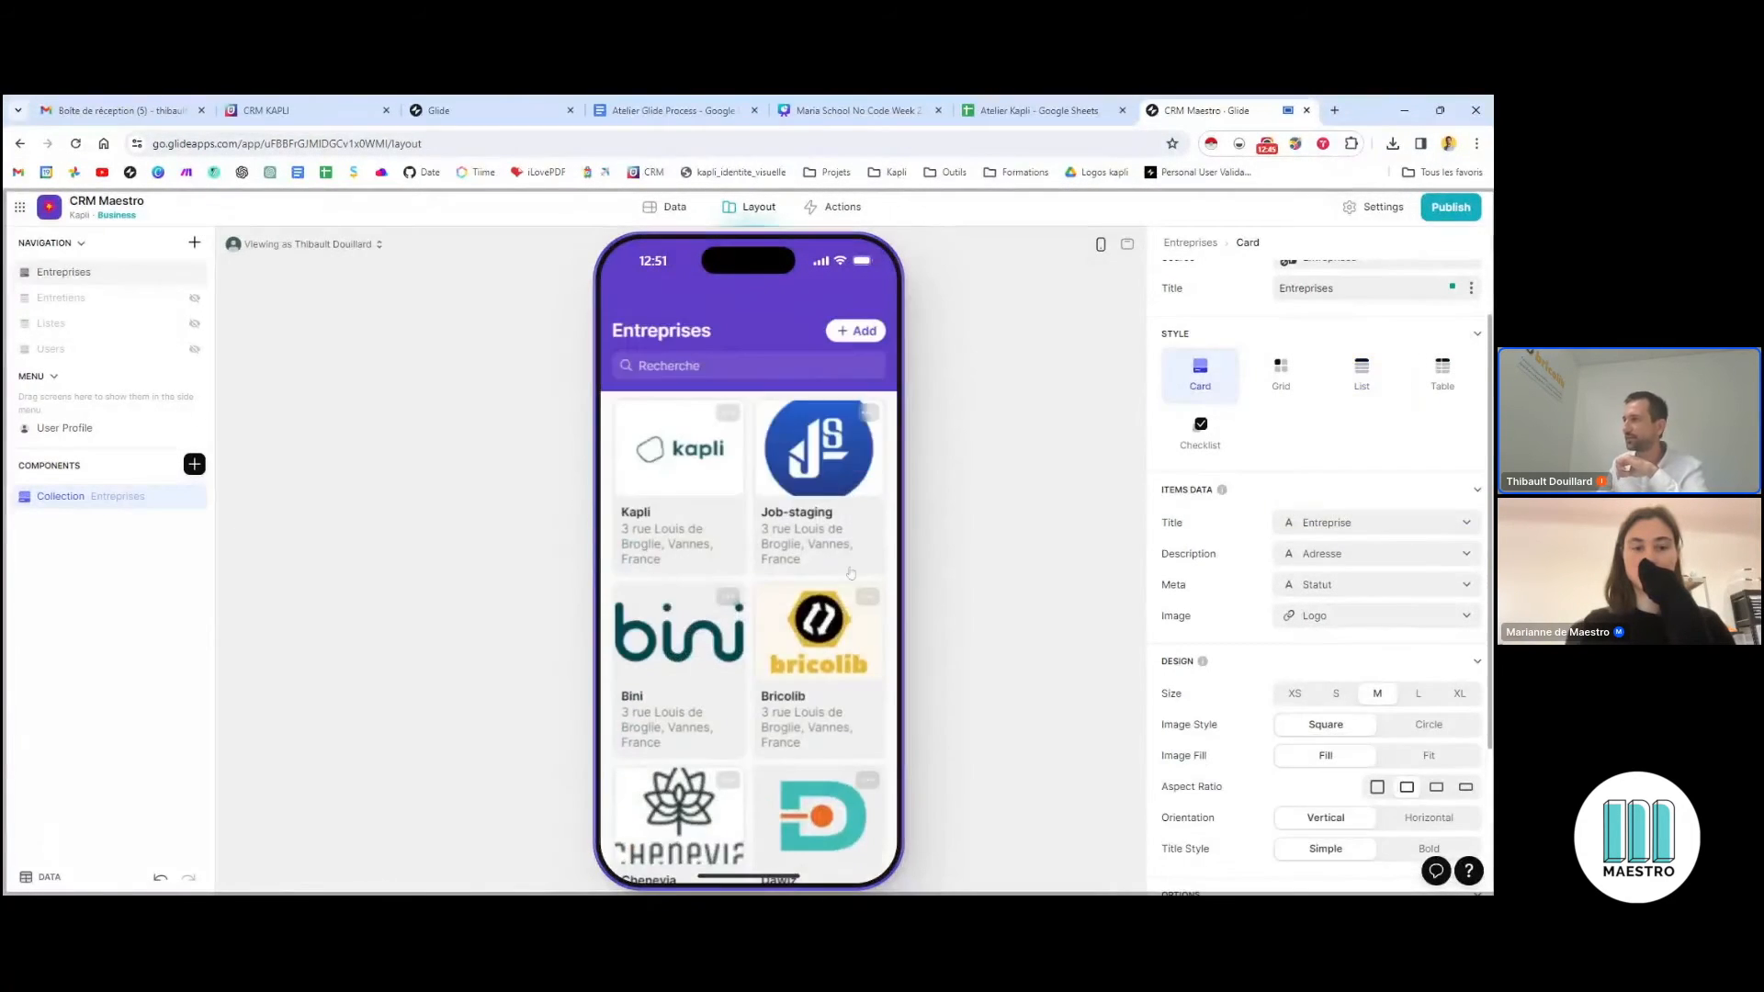
pyautogui.click(1288, 385)
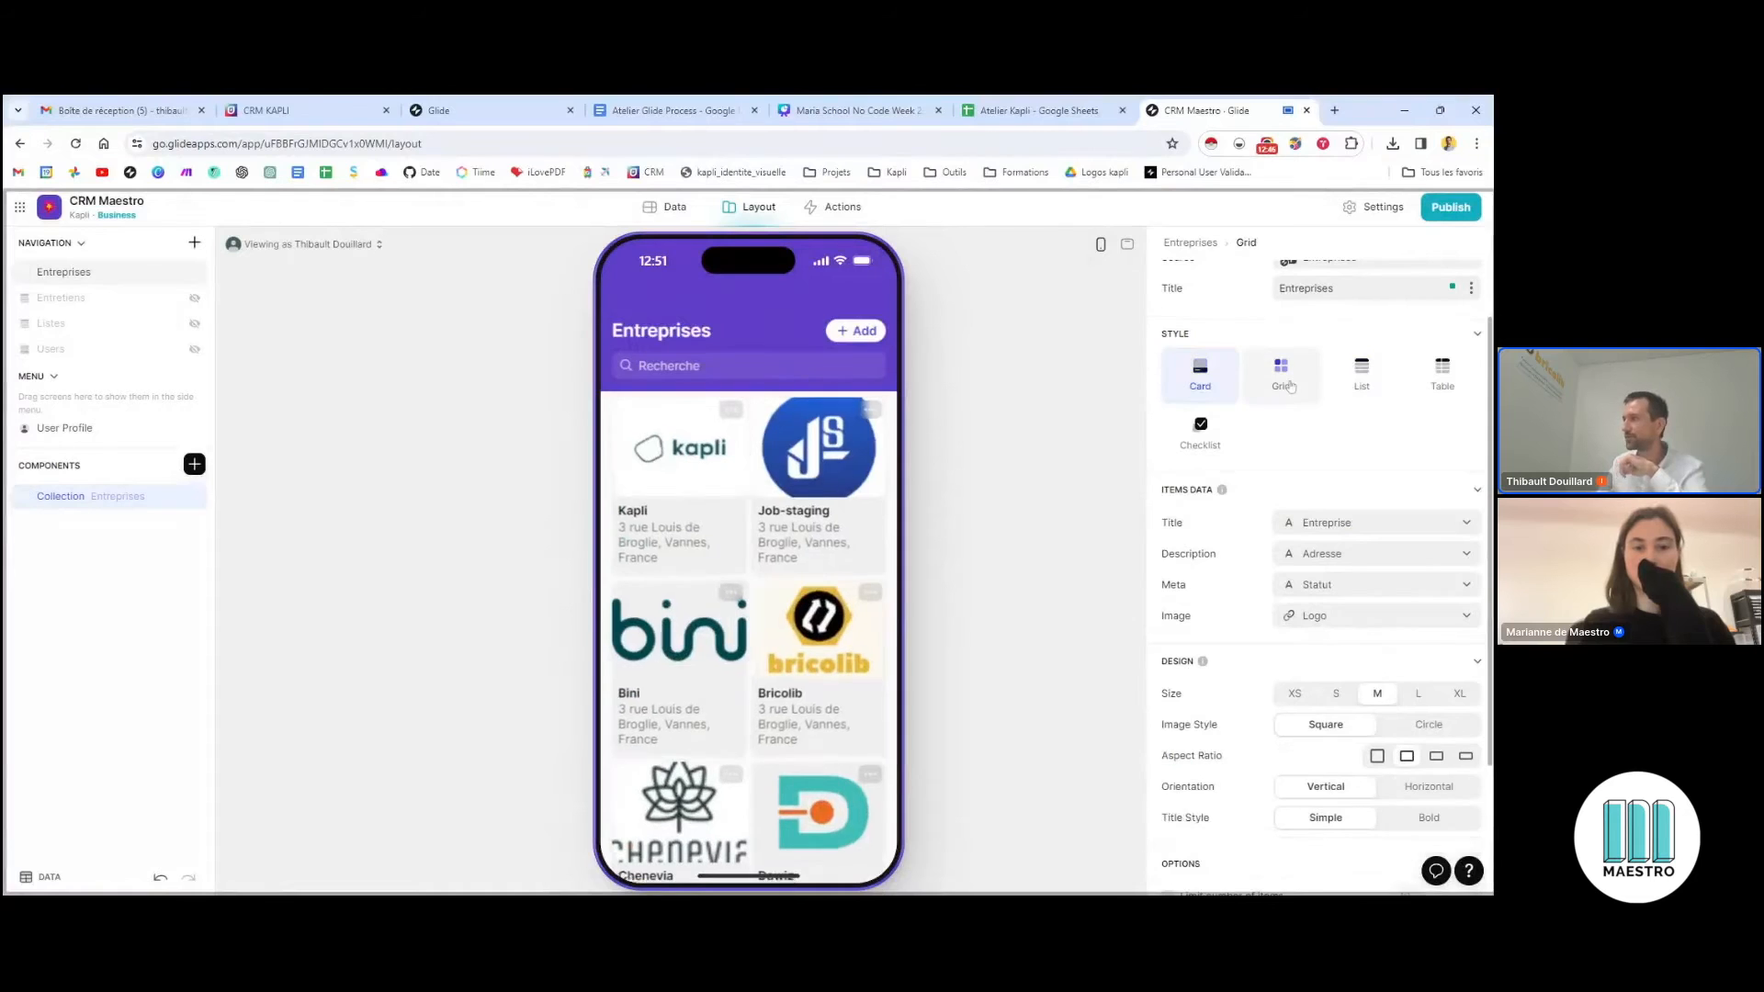
pyautogui.click(1444, 390)
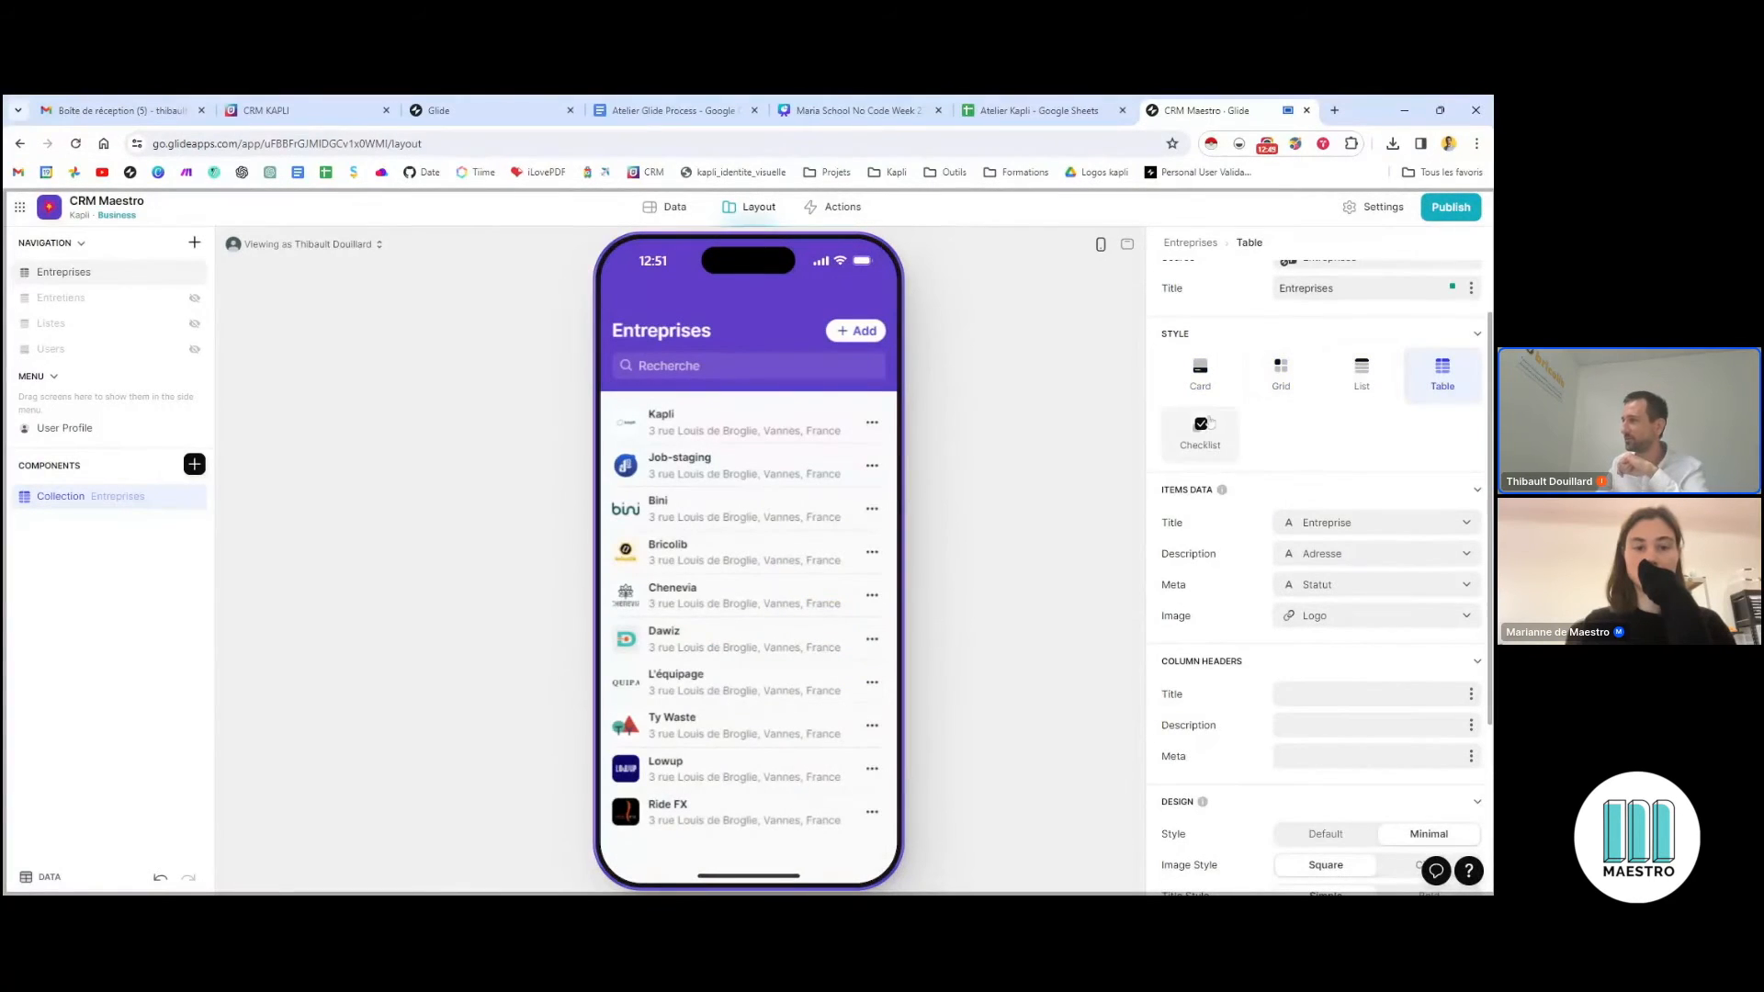
pyautogui.click(1200, 373)
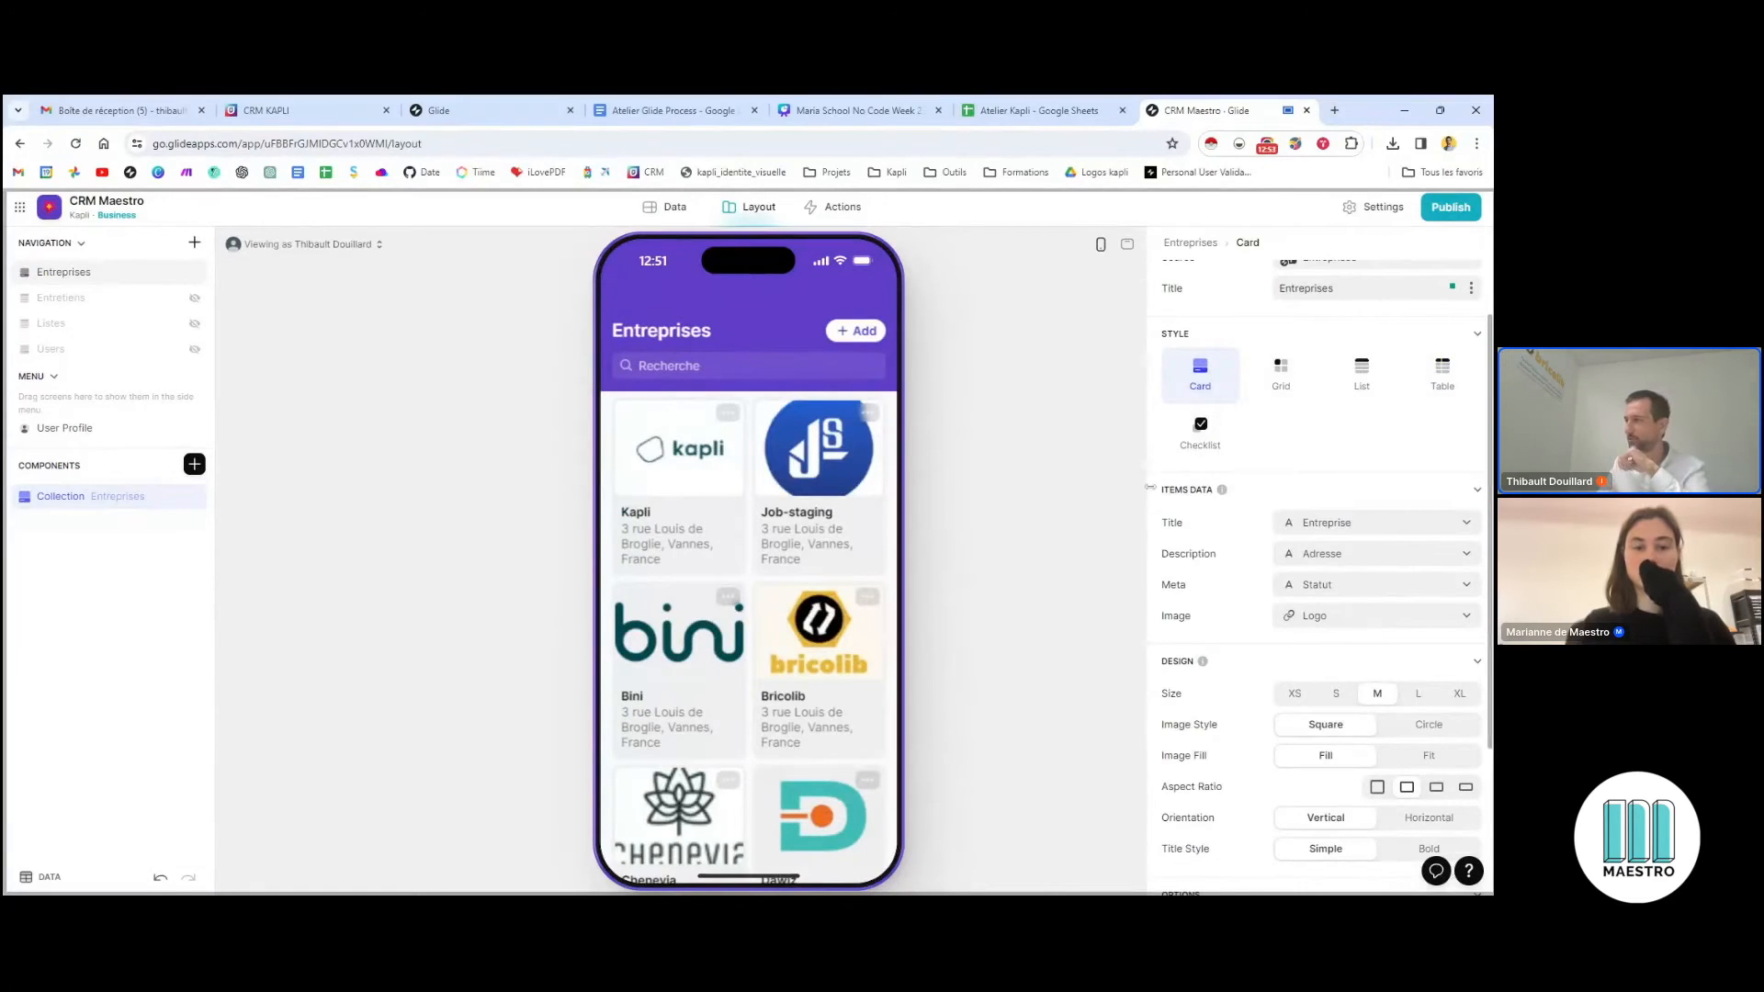
pyautogui.click(1291, 384)
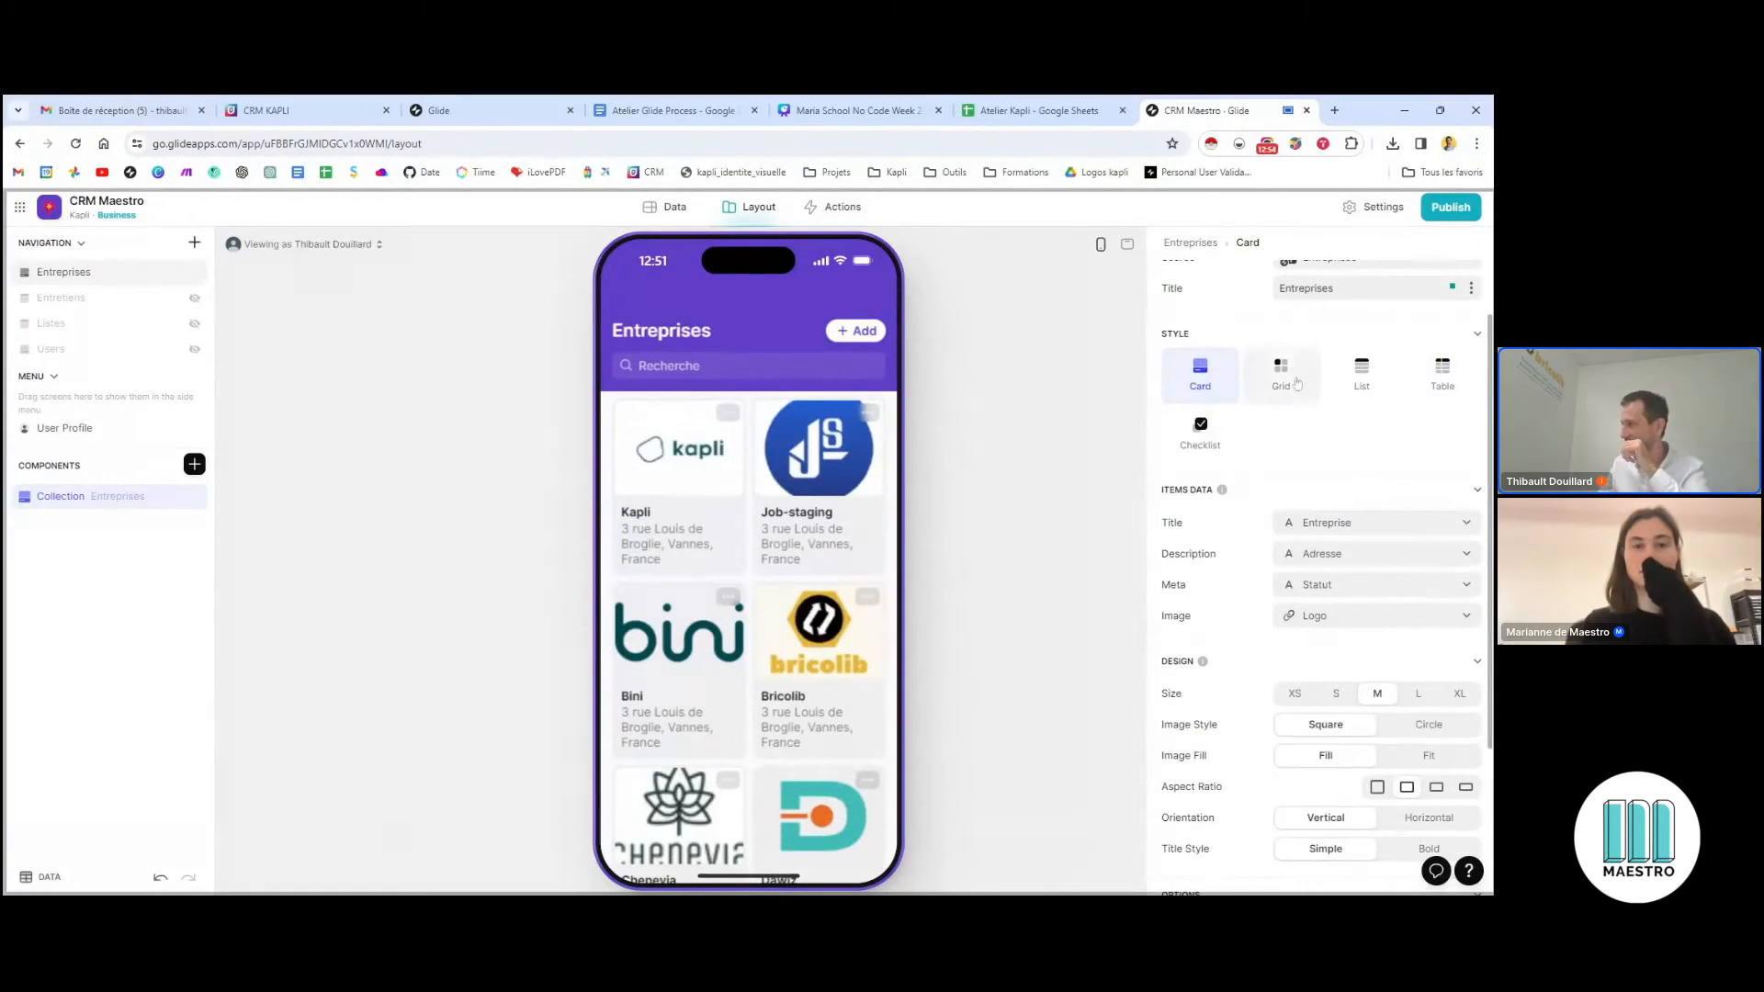
pyautogui.click(1227, 380)
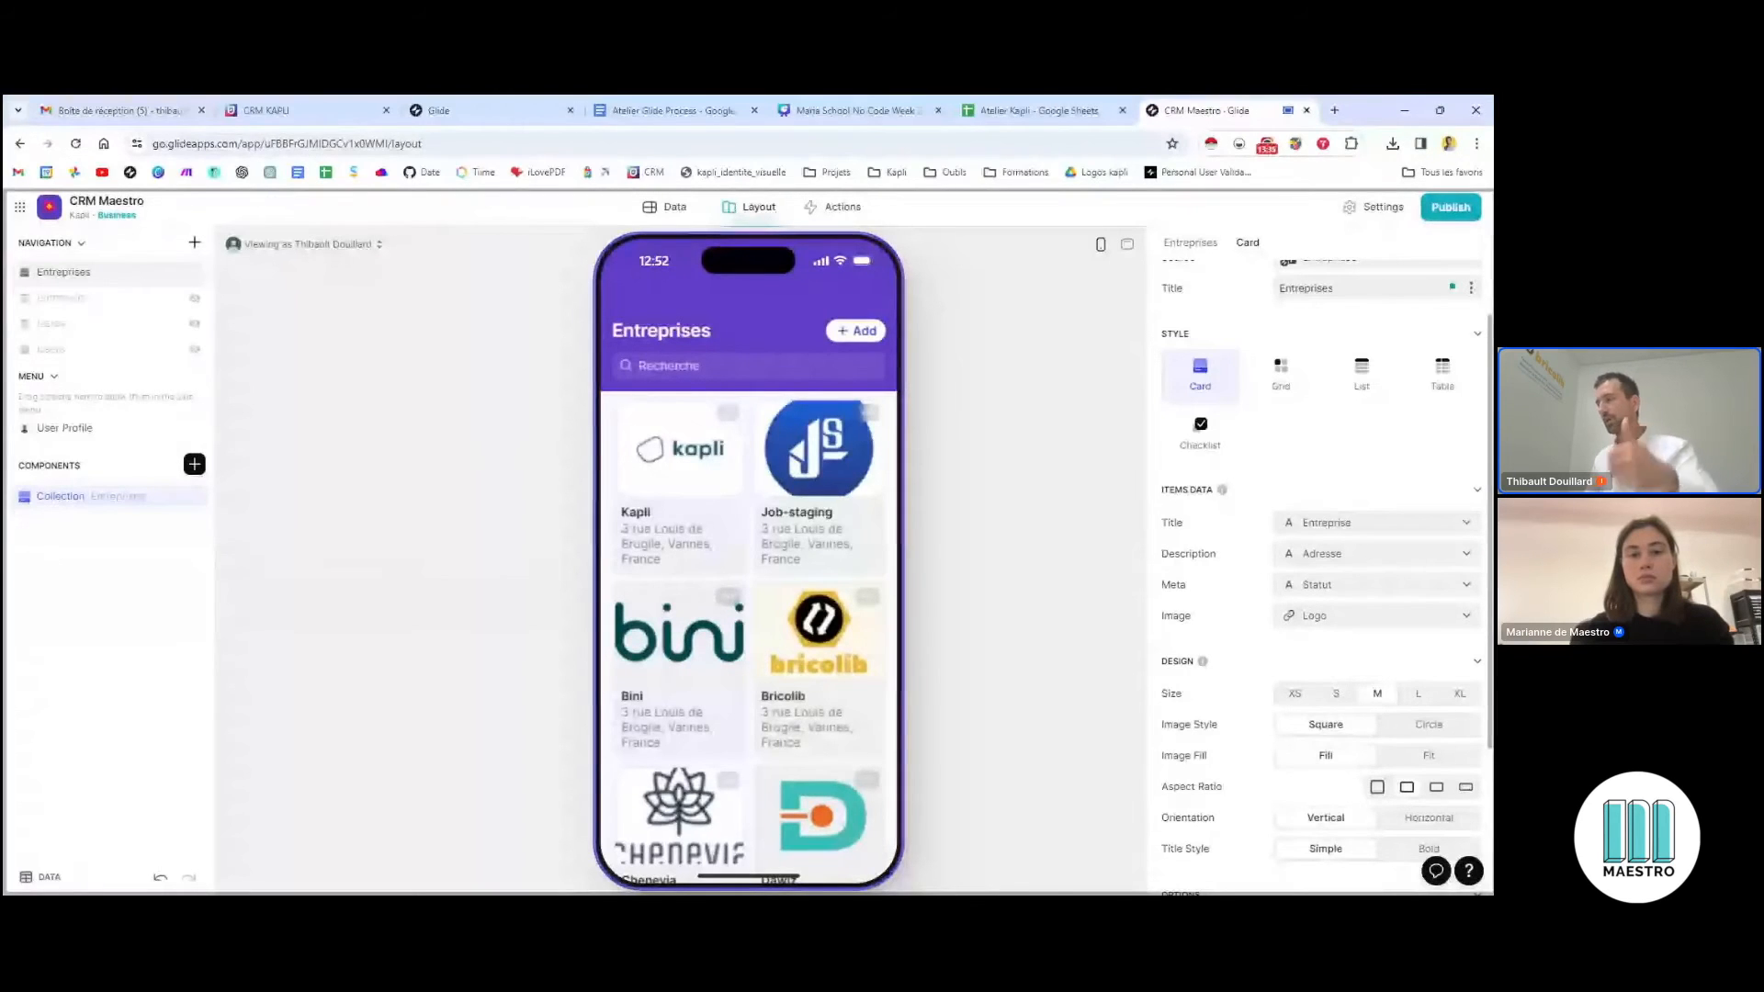
# Change the type of the Logo column in the Entreprises data table to Image and return to the layout
pyautogui.click(670, 214)
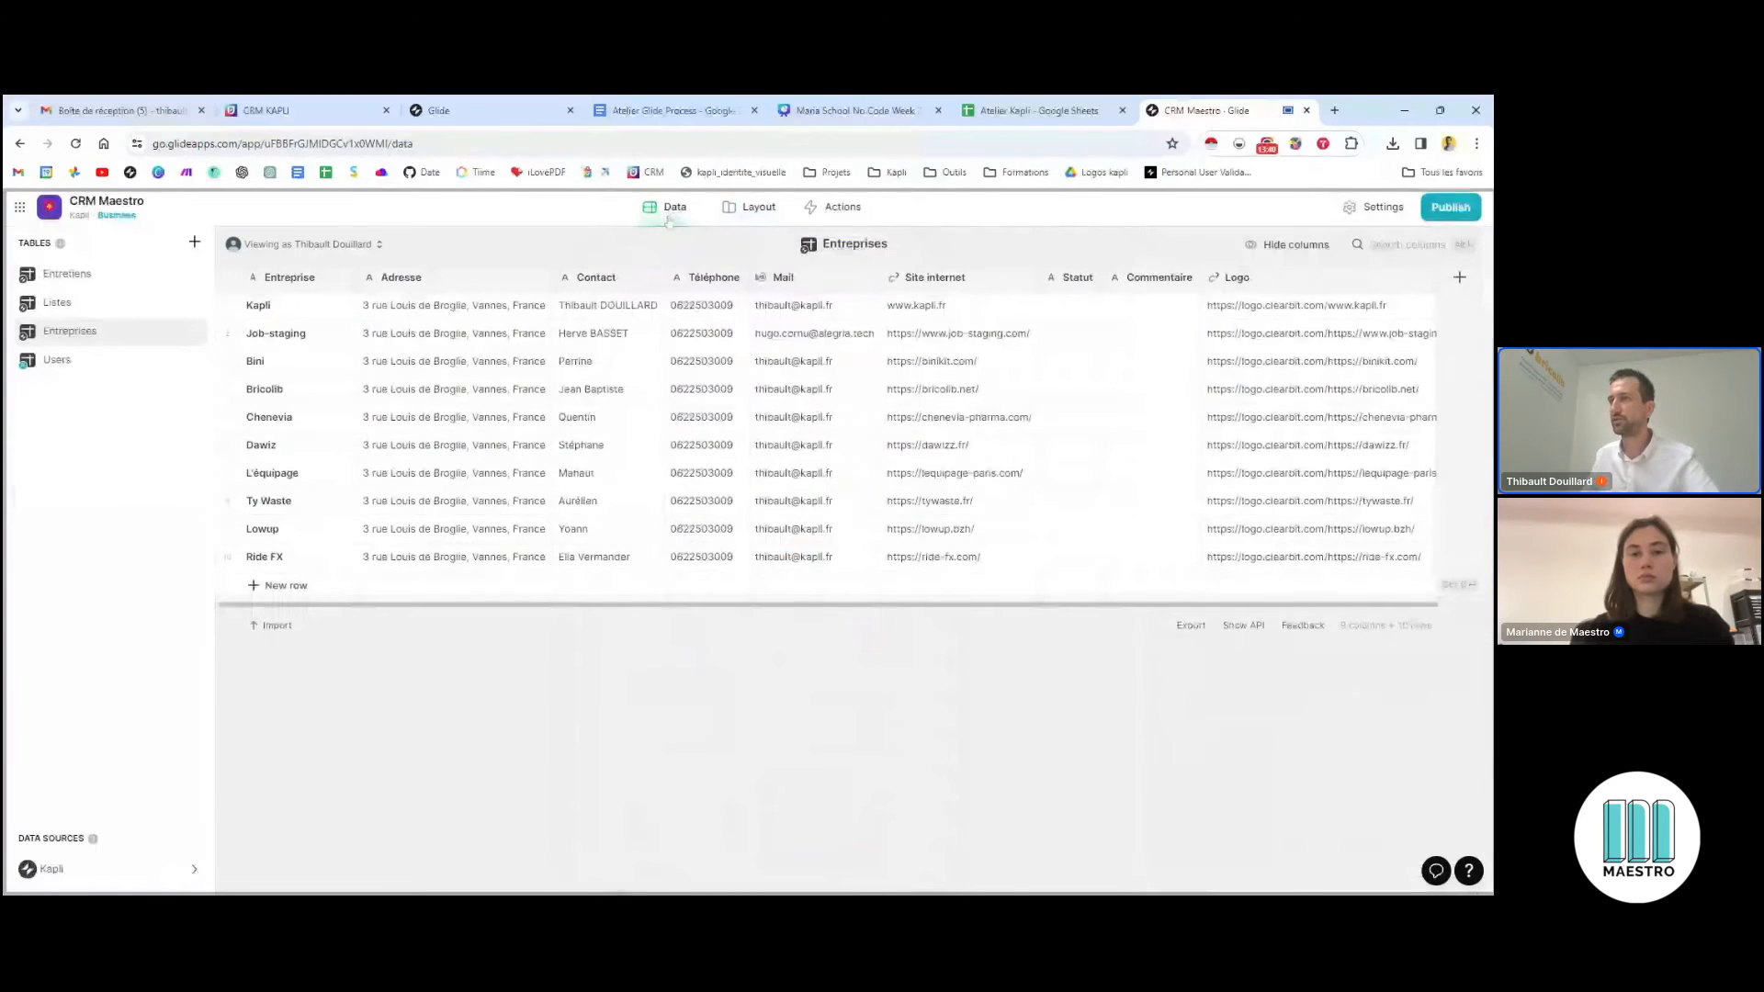
pyautogui.moveTo(599, 607); pyautogui.dragTo(703, 616)
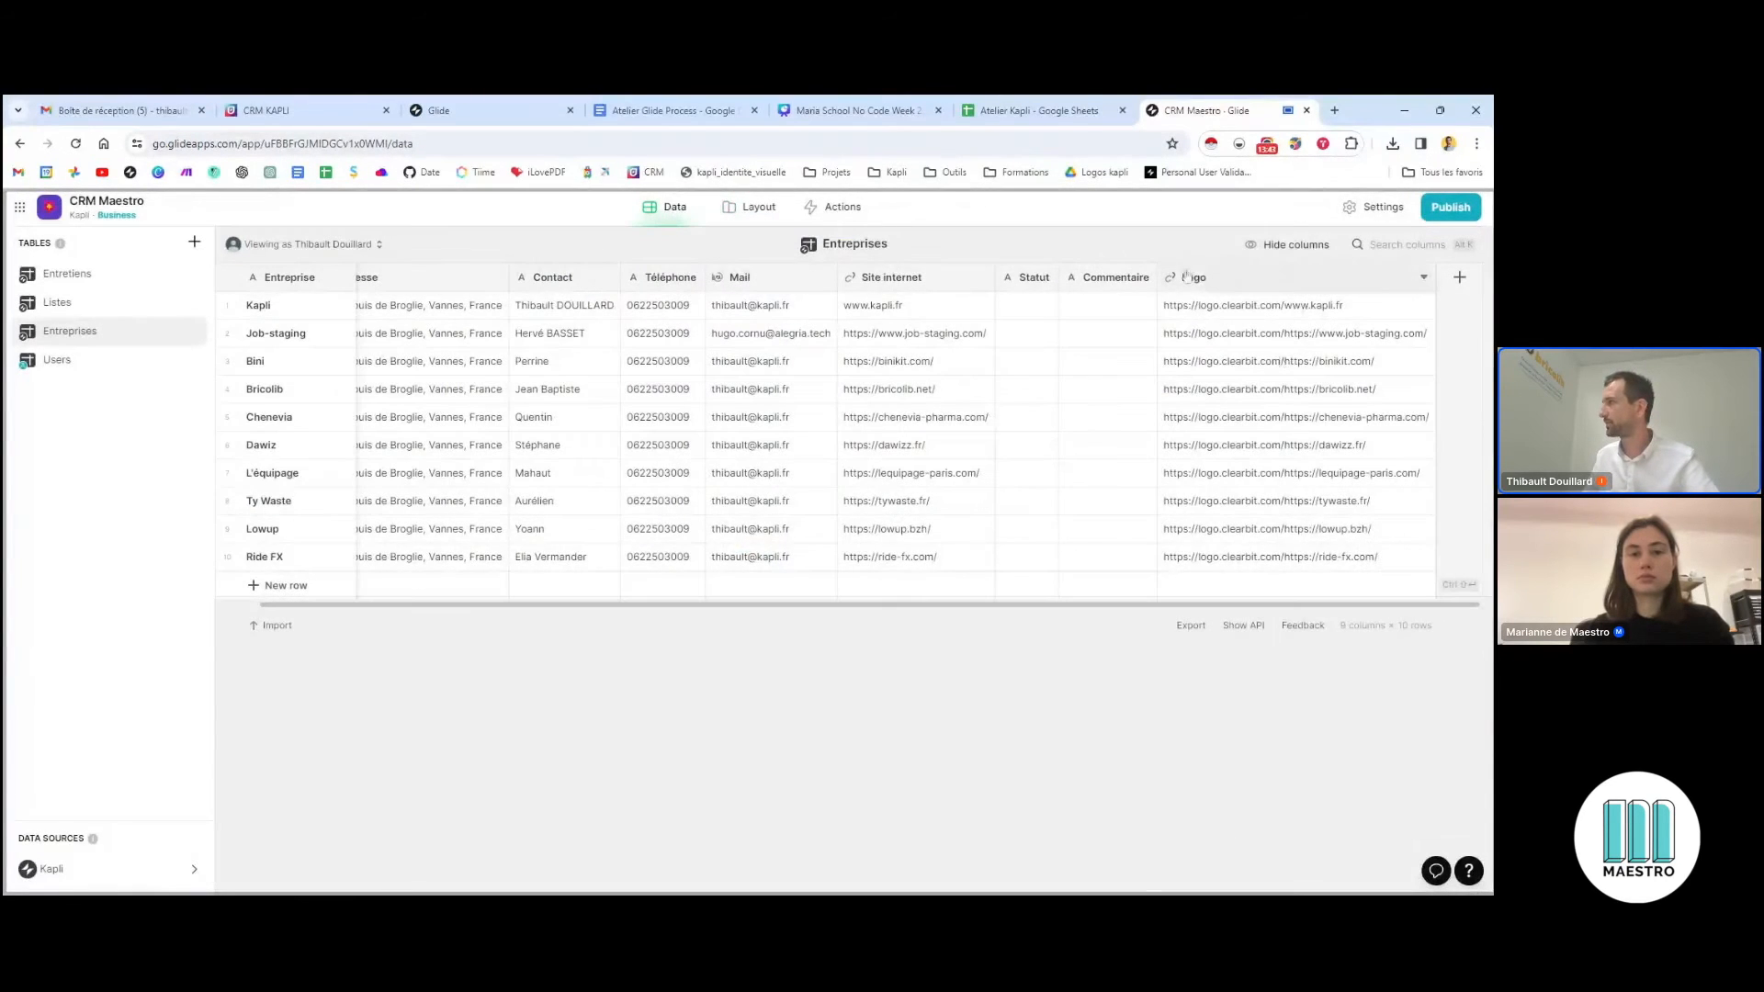
pyautogui.click(1425, 277)
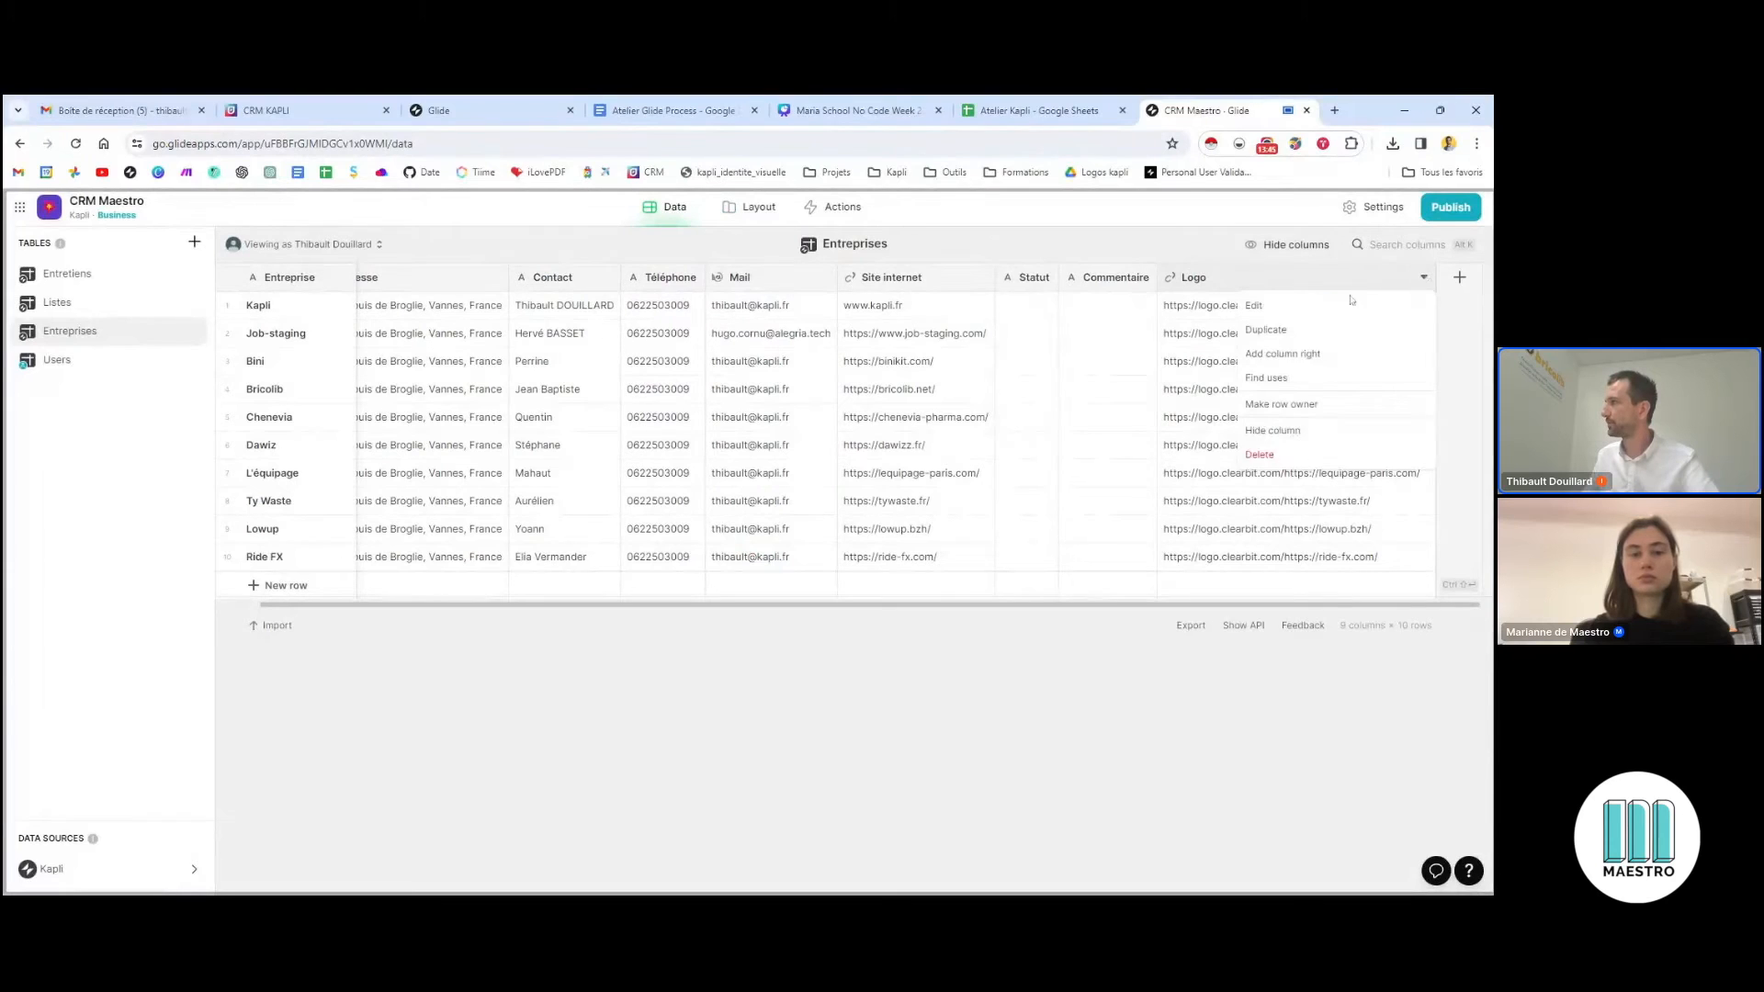
pyautogui.click(1329, 307)
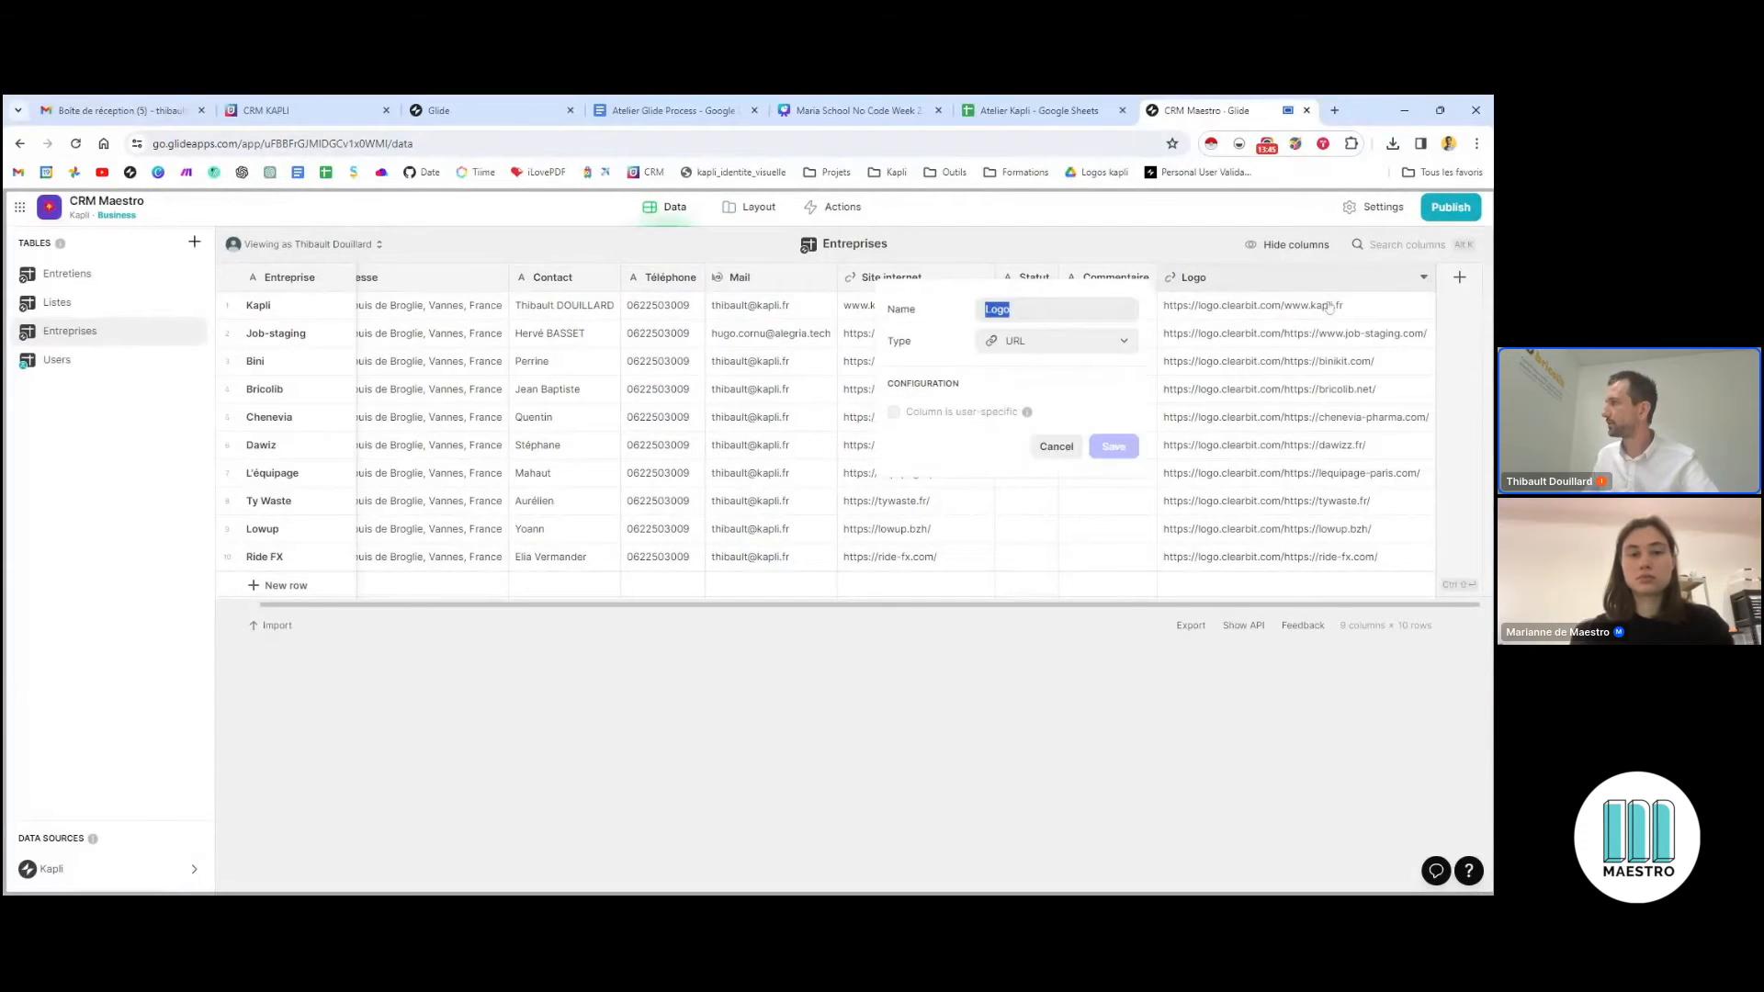
pyautogui.click(1020, 349)
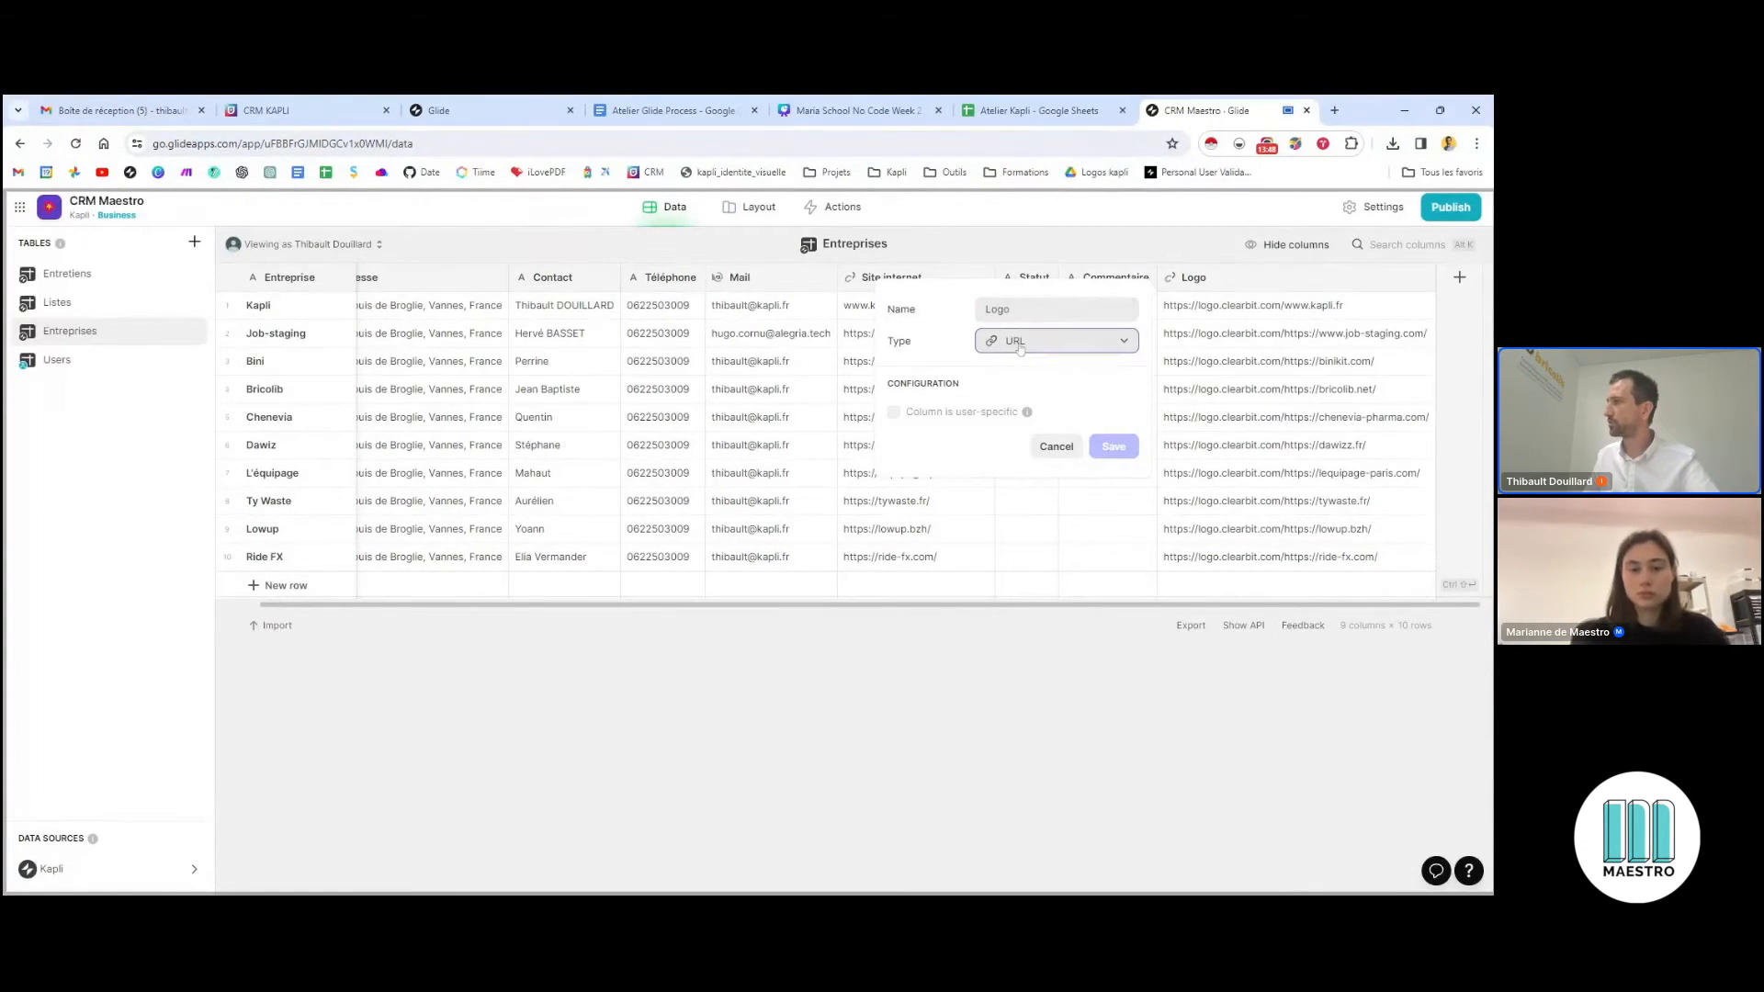
pyautogui.click(1020, 345)
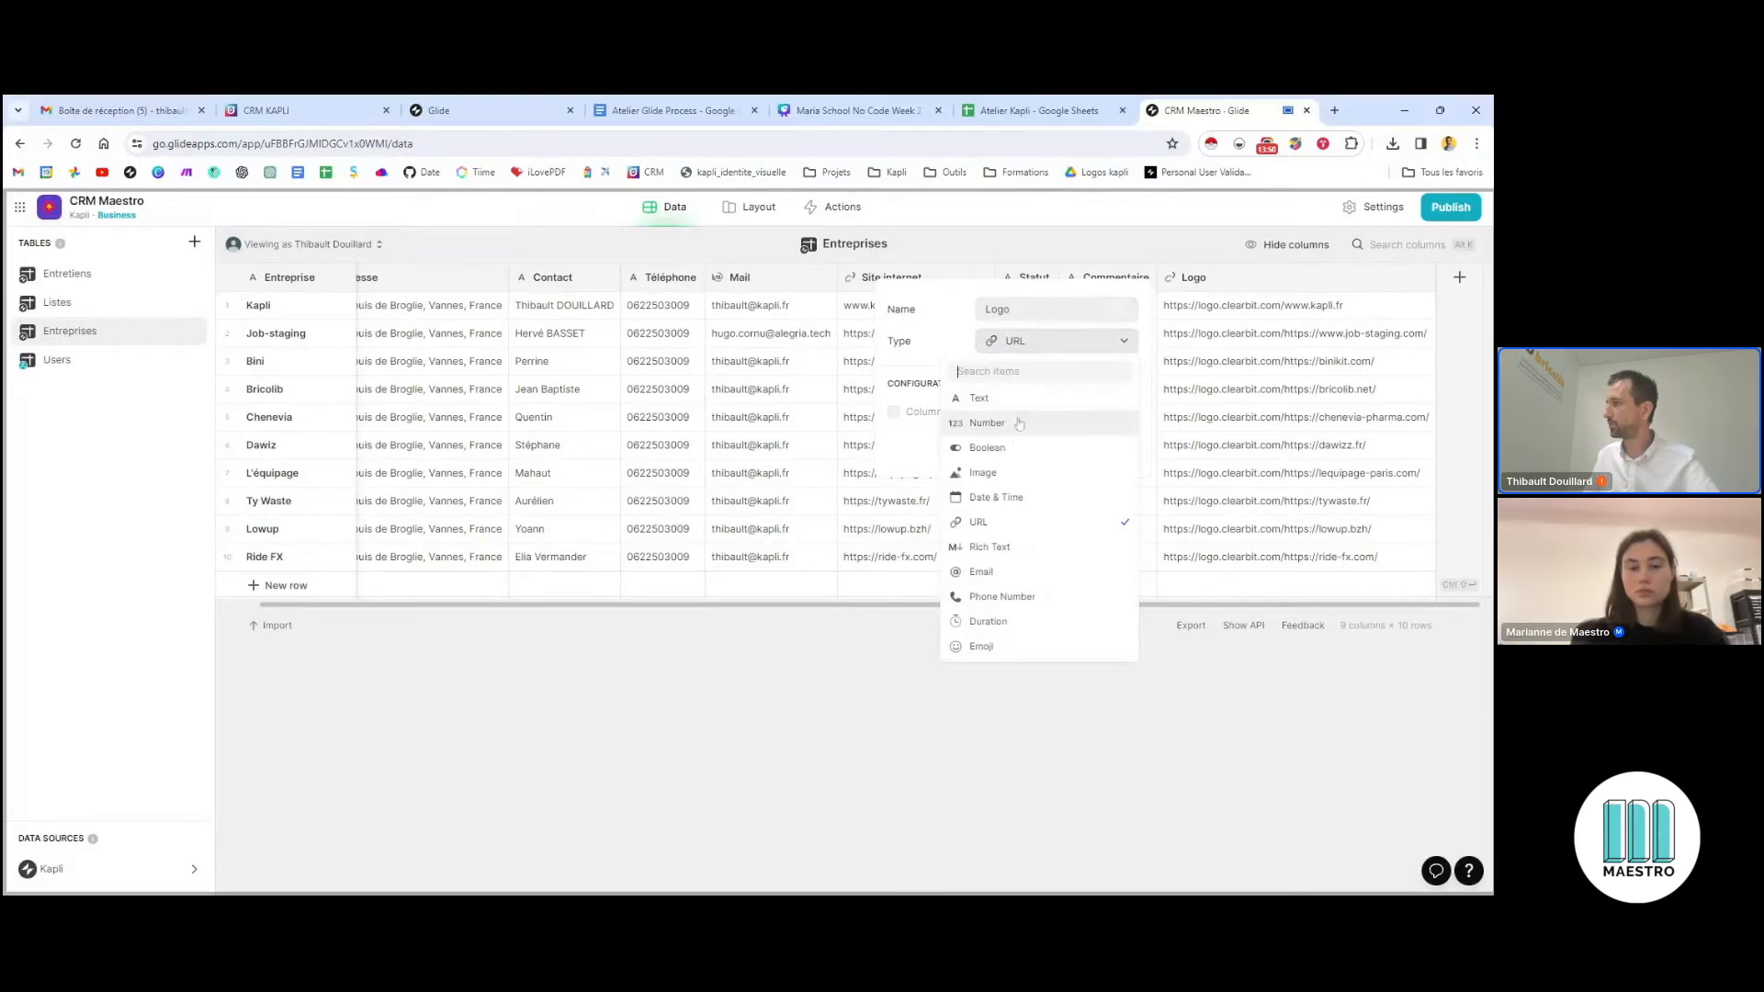
pyautogui.click(983, 473)
pyautogui.click(1114, 447)
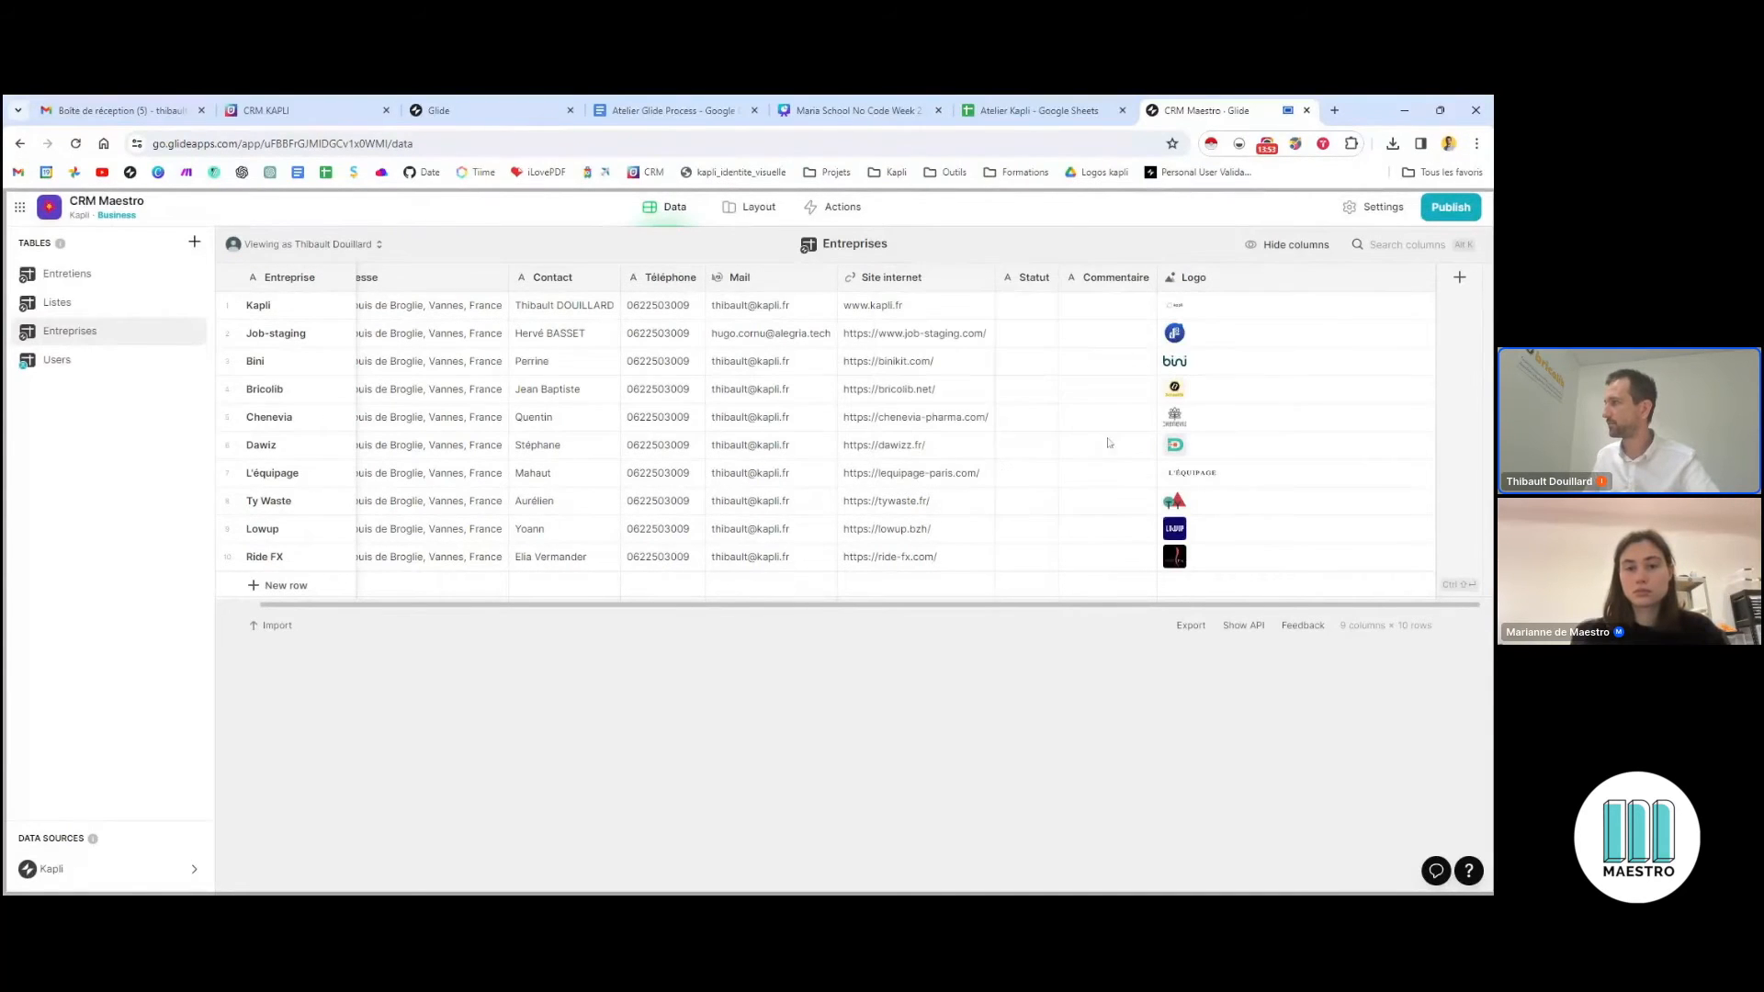
pyautogui.moveTo(1165, 306); pyautogui.dragTo(1159, 518)
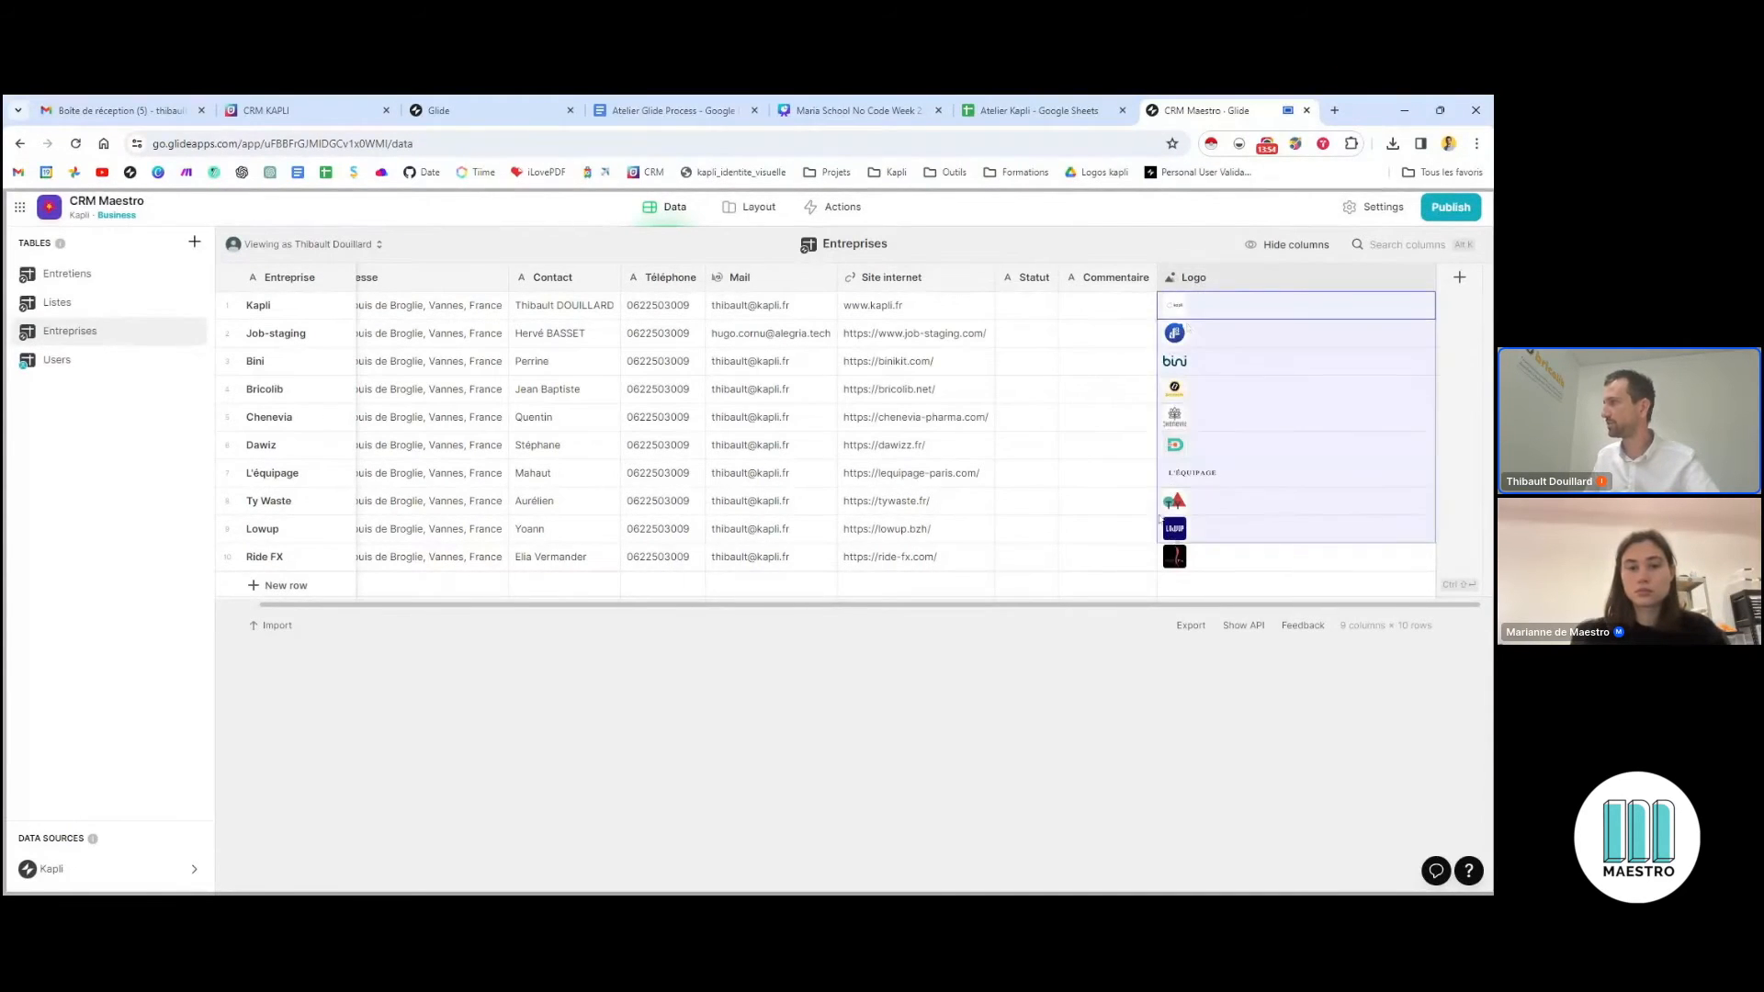
pyautogui.click(750, 207)
# Try the XS, S and L card sizes on the Entreprises collection and set the size back to M
pyautogui.scroll(-3, 1249, 522)
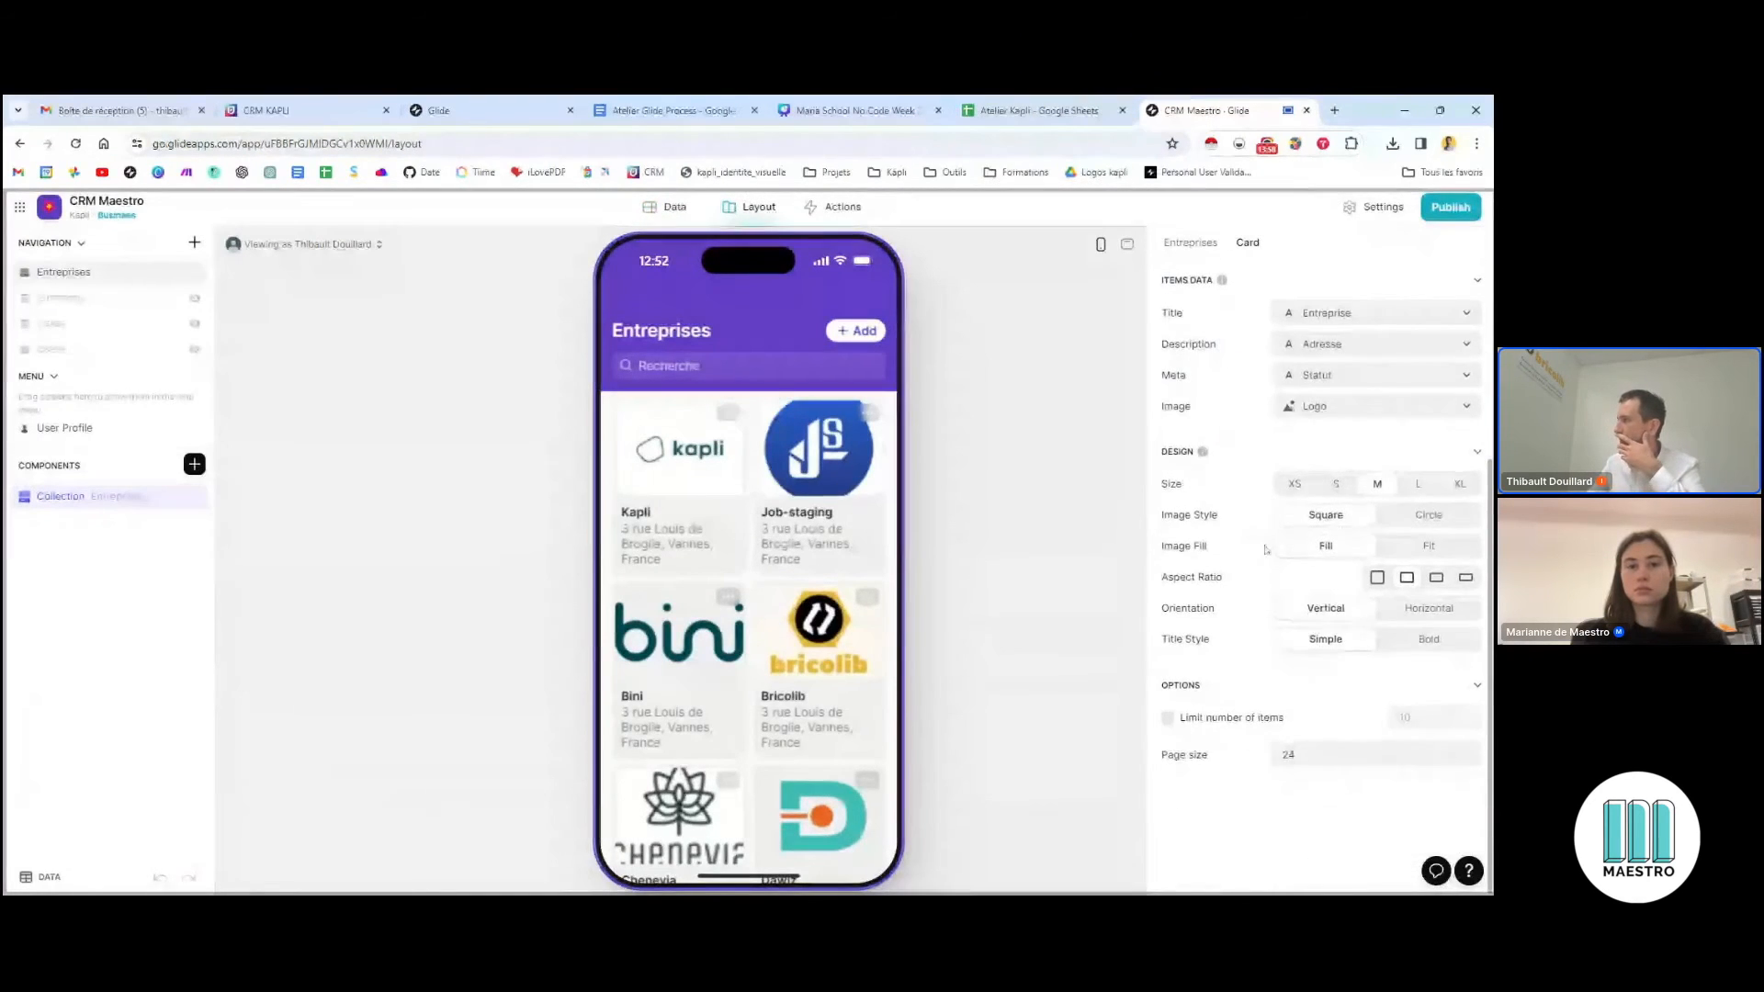
pyautogui.scroll(3, 1259, 469)
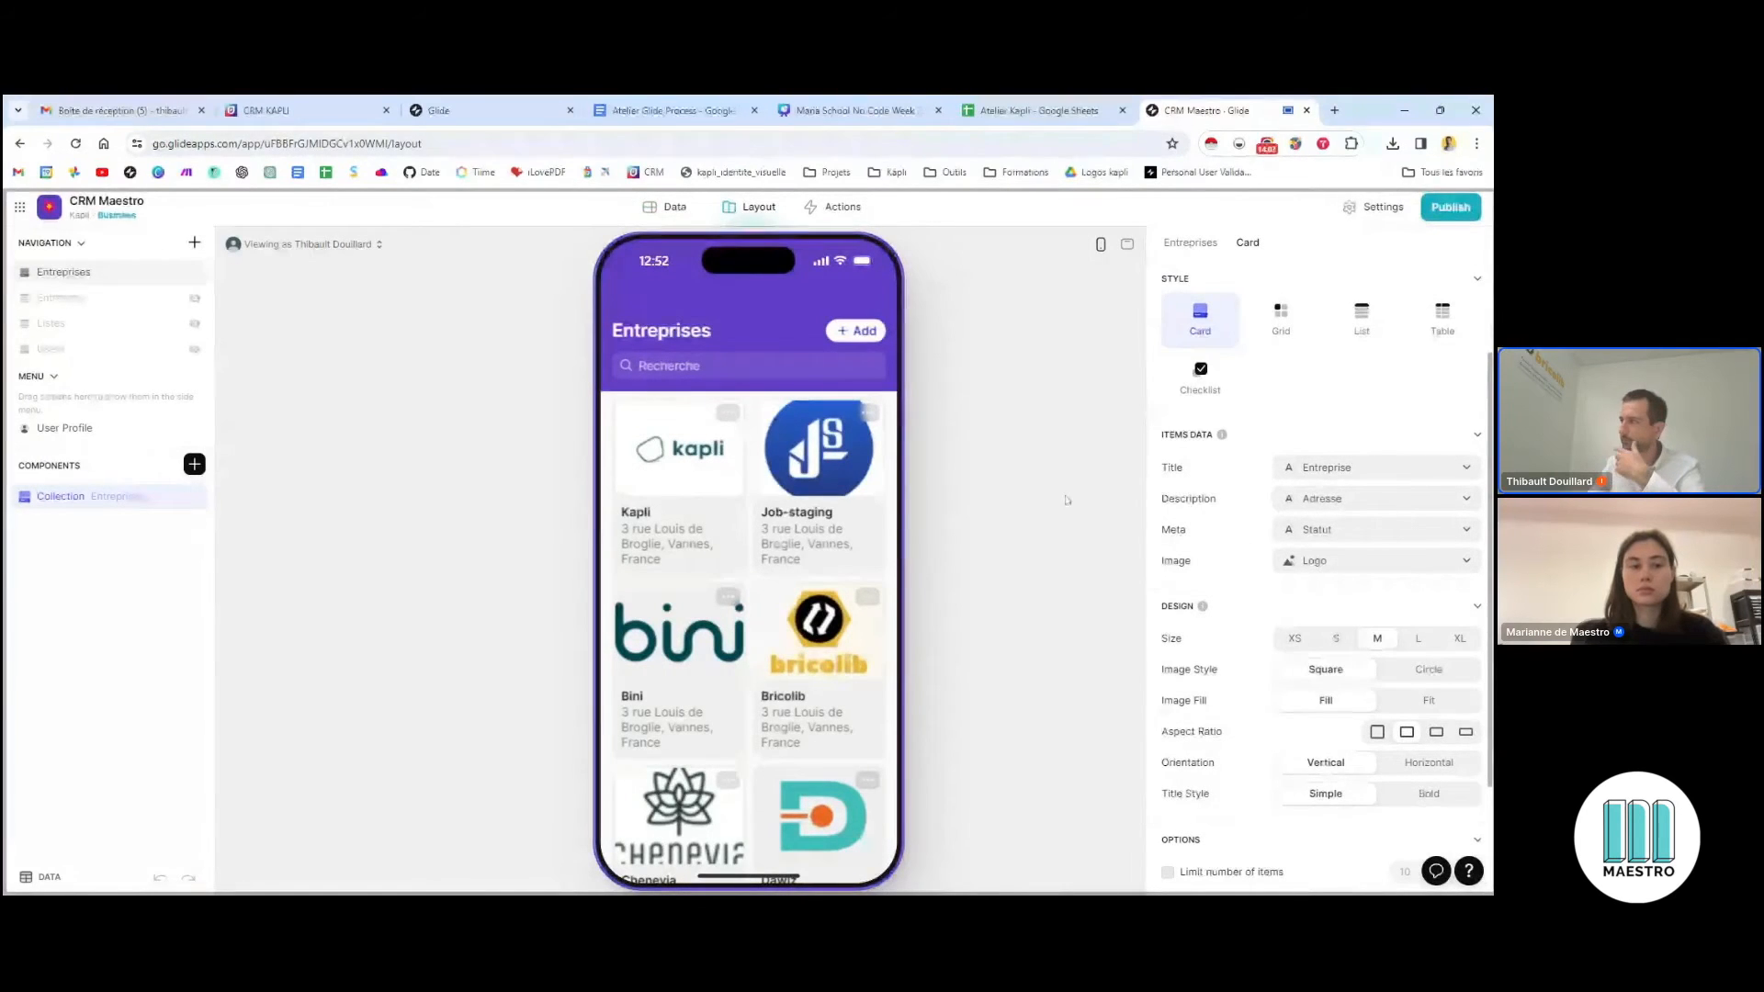
pyautogui.scroll(2, 1263, 543)
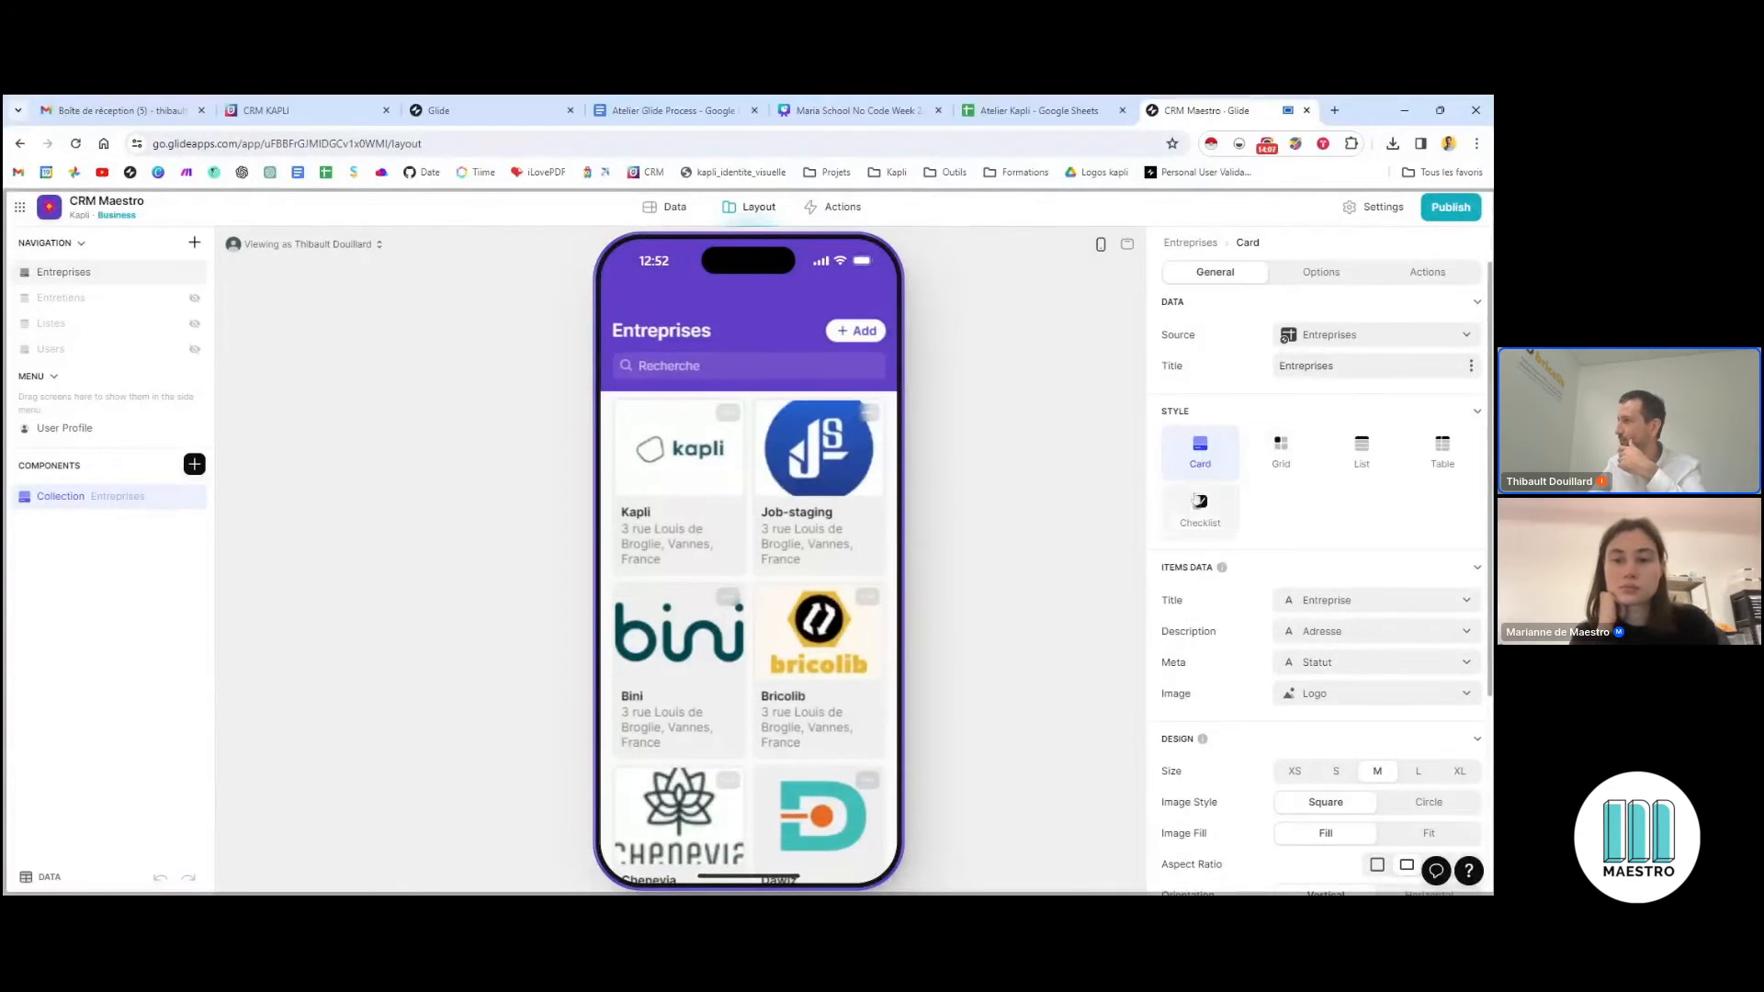
pyautogui.scroll(-3, 1200, 576)
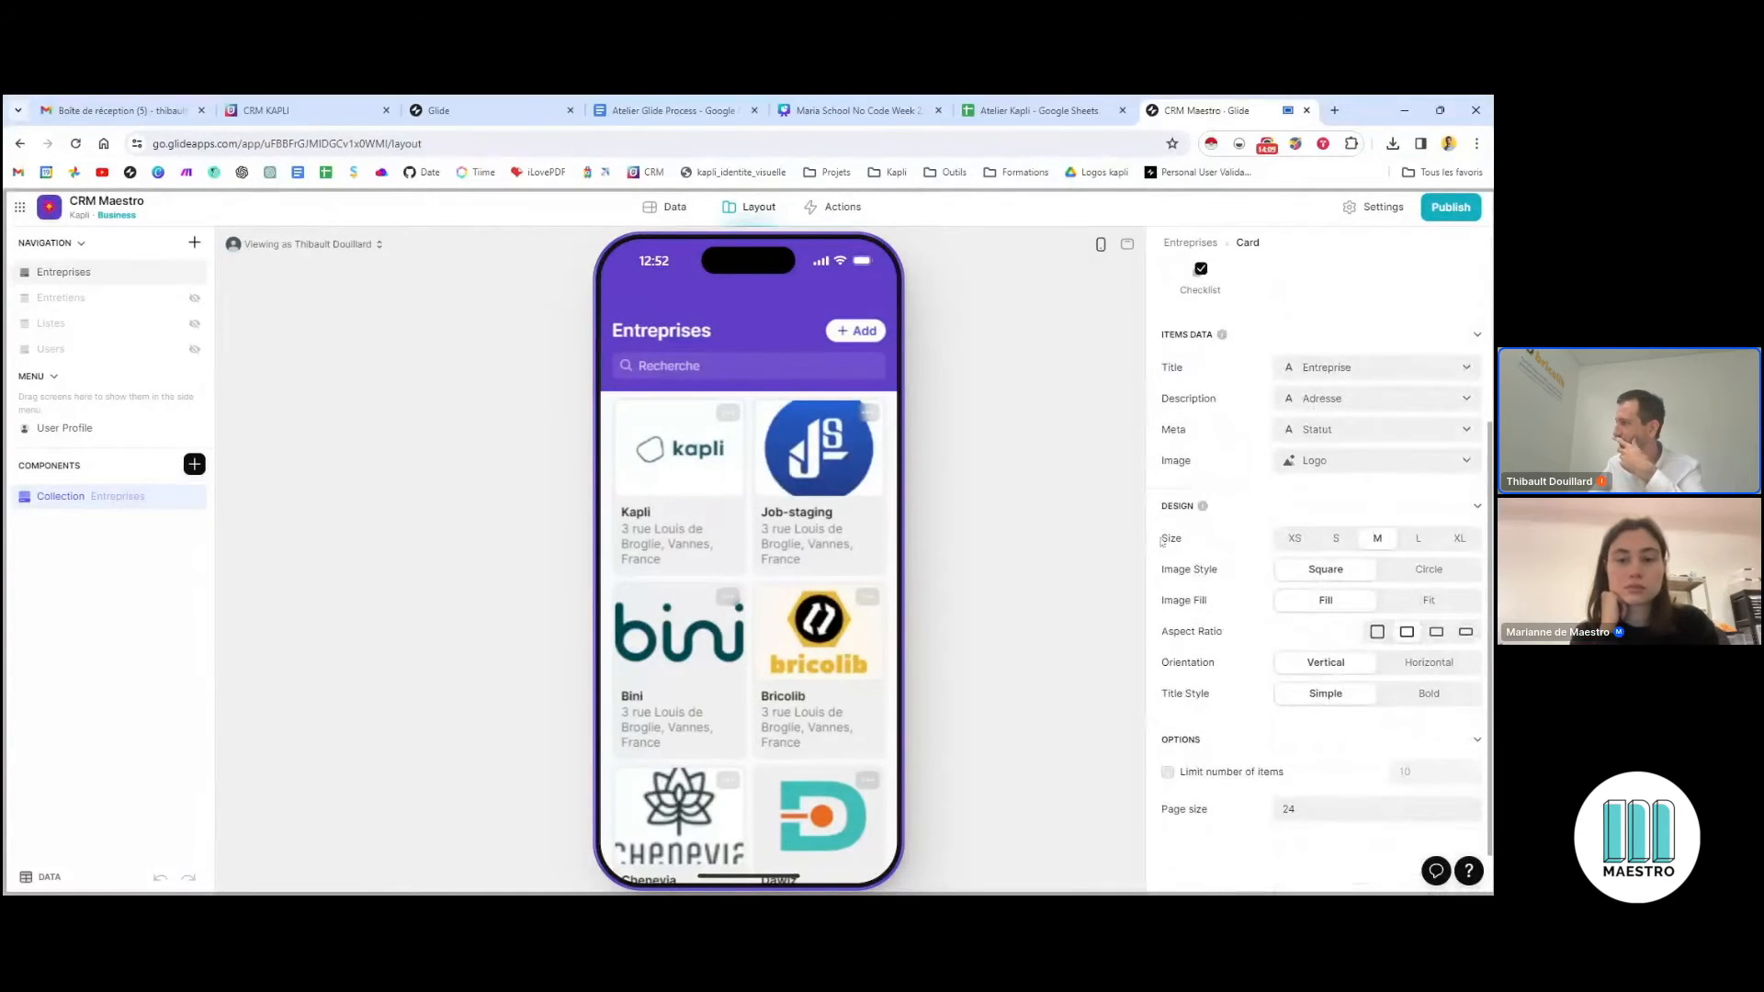
pyautogui.click(1291, 538)
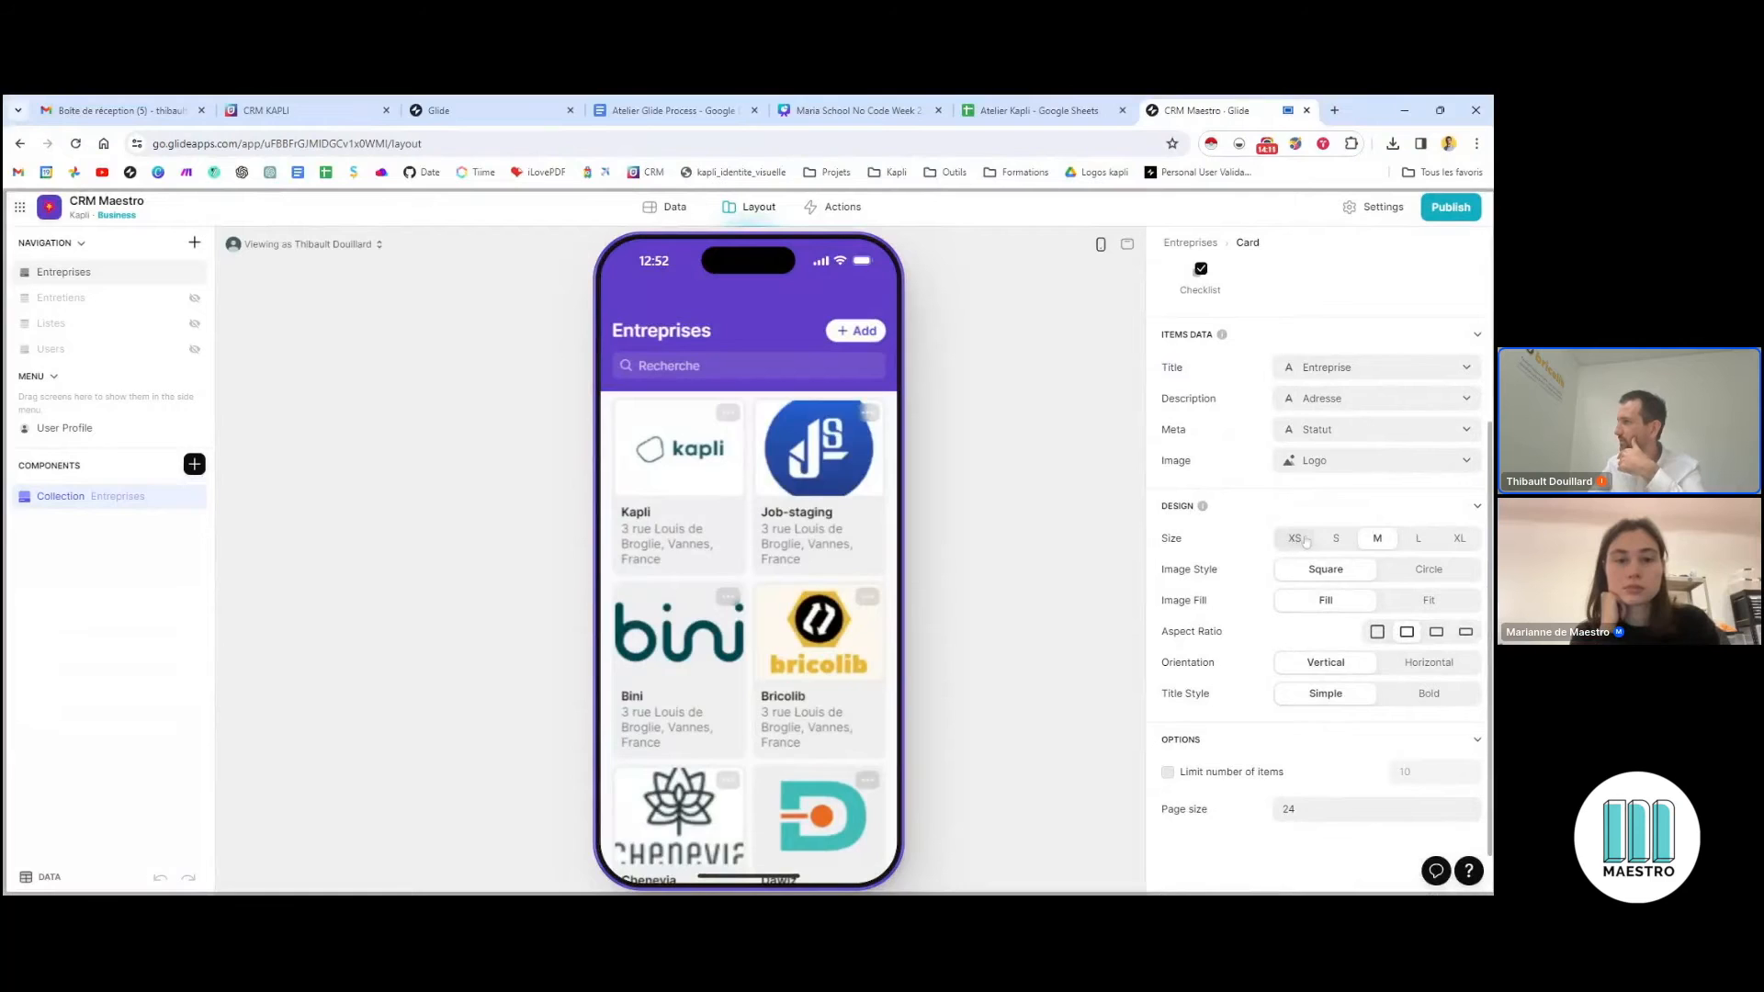
pyautogui.click(1335, 543)
pyautogui.click(1377, 542)
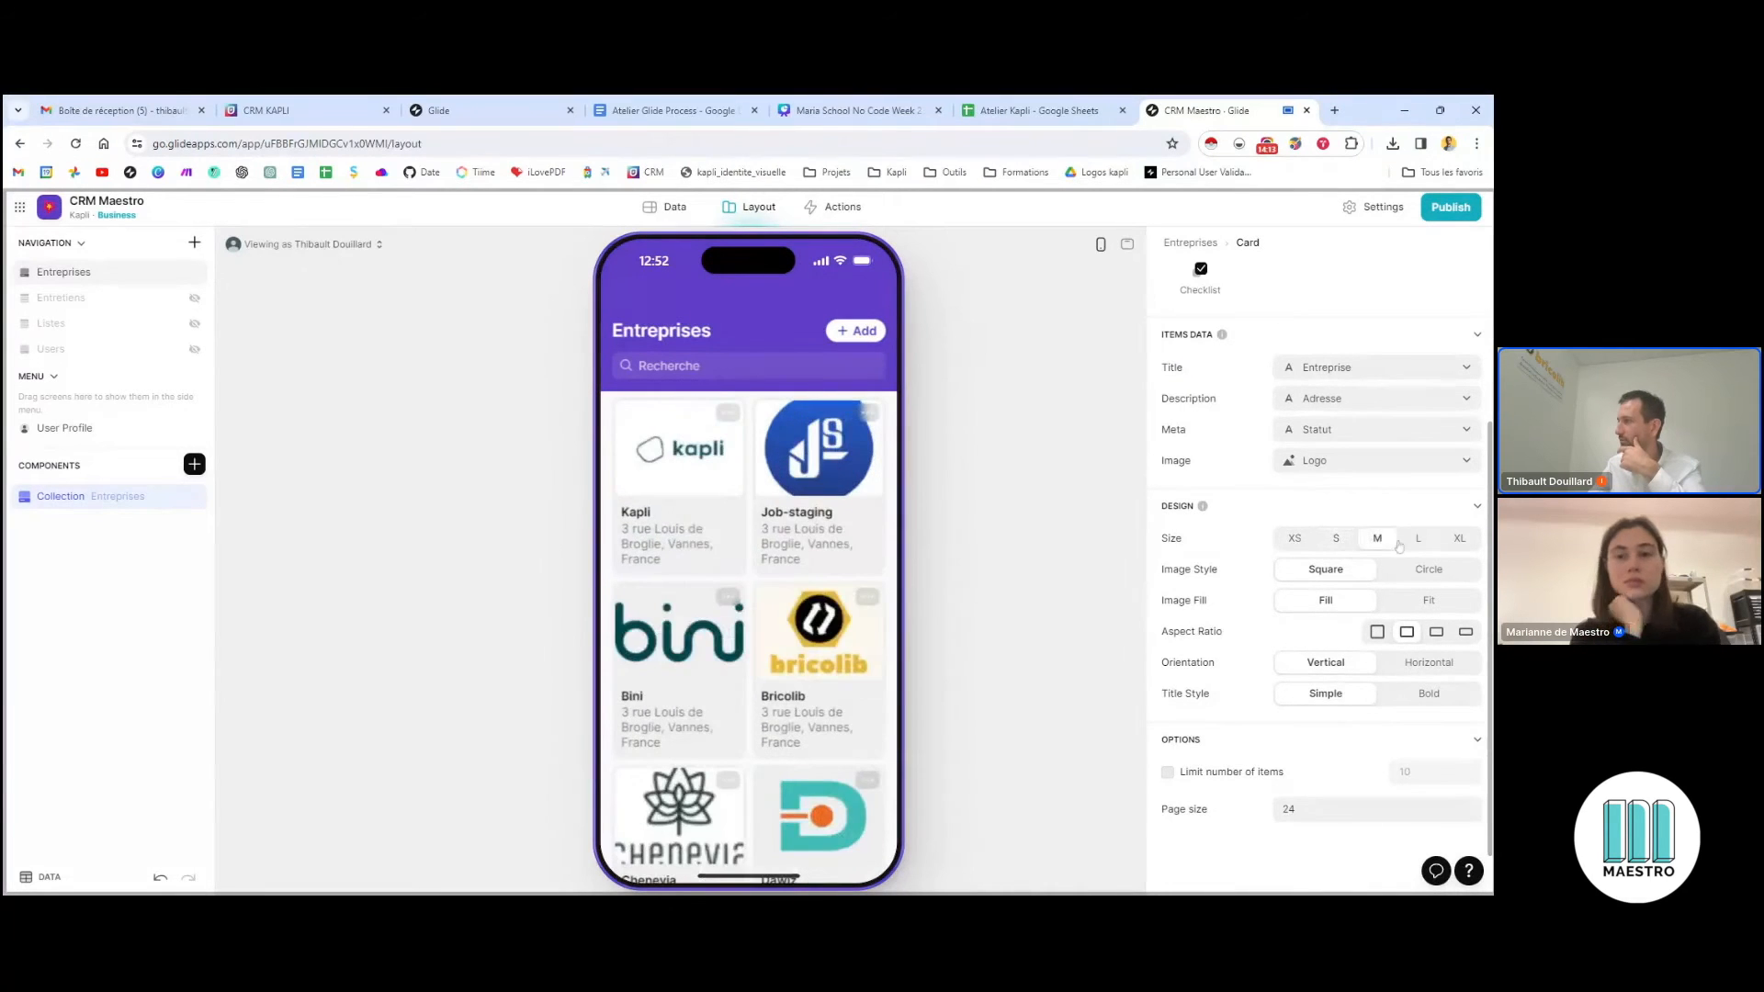
pyautogui.click(1407, 544)
pyautogui.click(1377, 542)
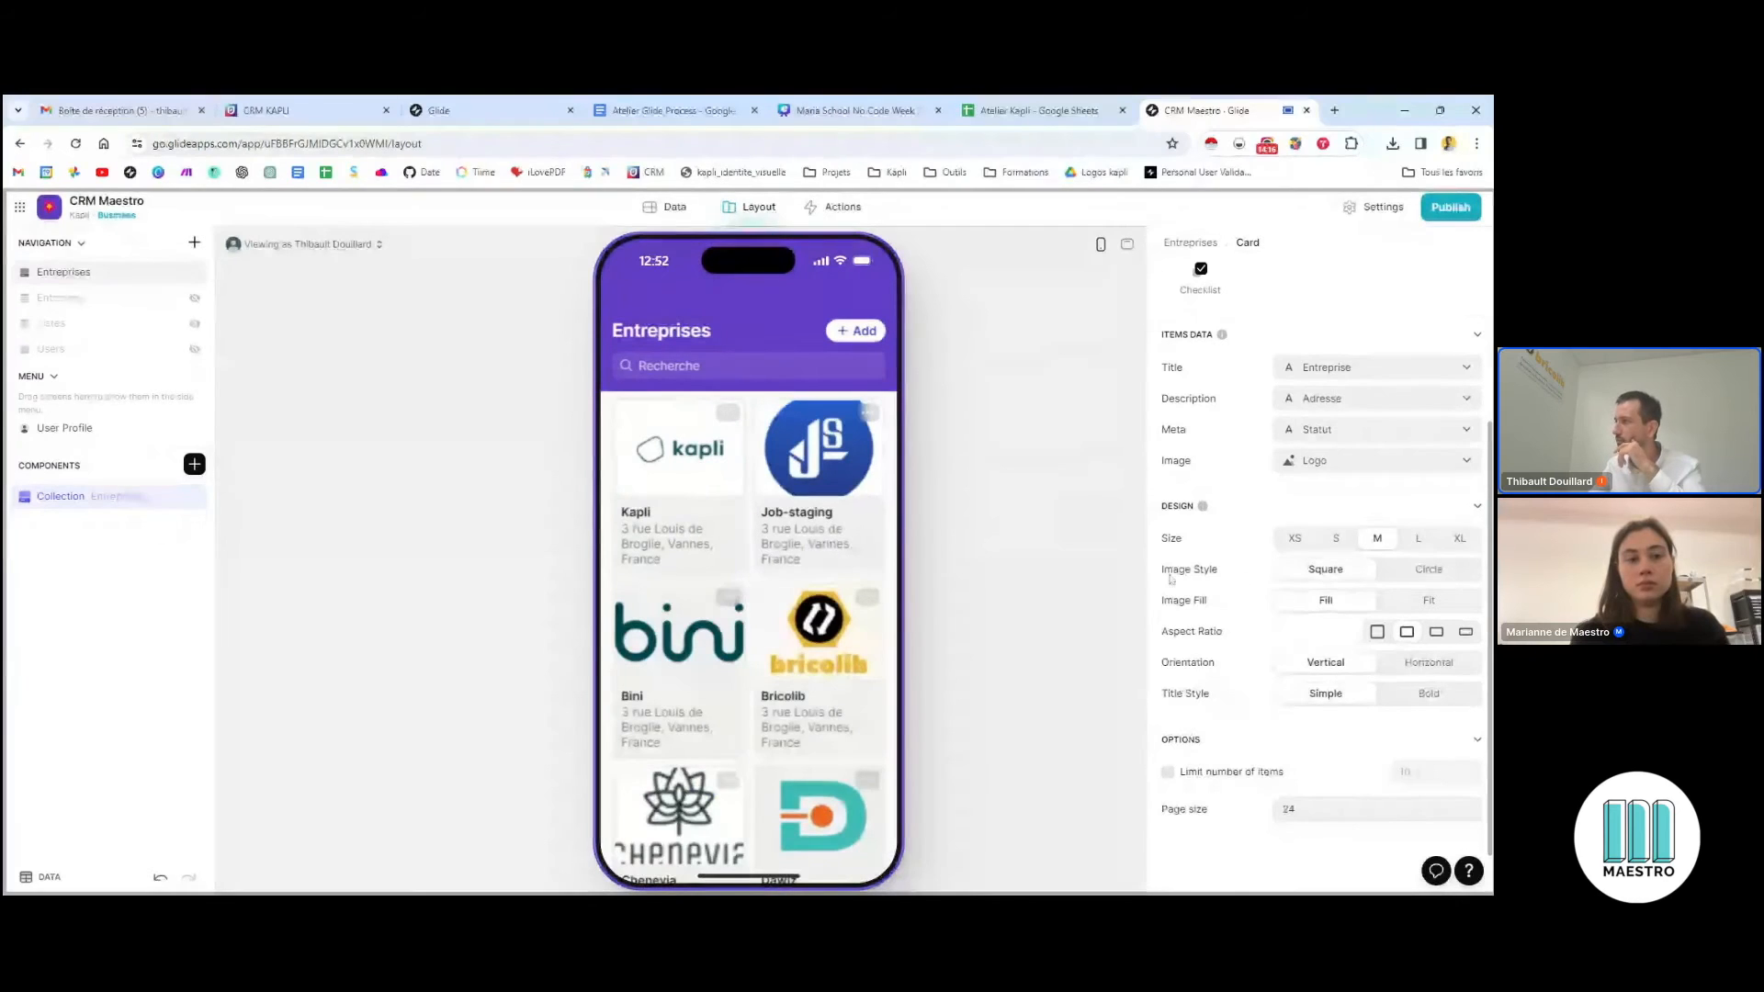
# Set the card image style to Circle, trying the XSmall and Small image sizes and keeping Medium
pyautogui.click(1425, 570)
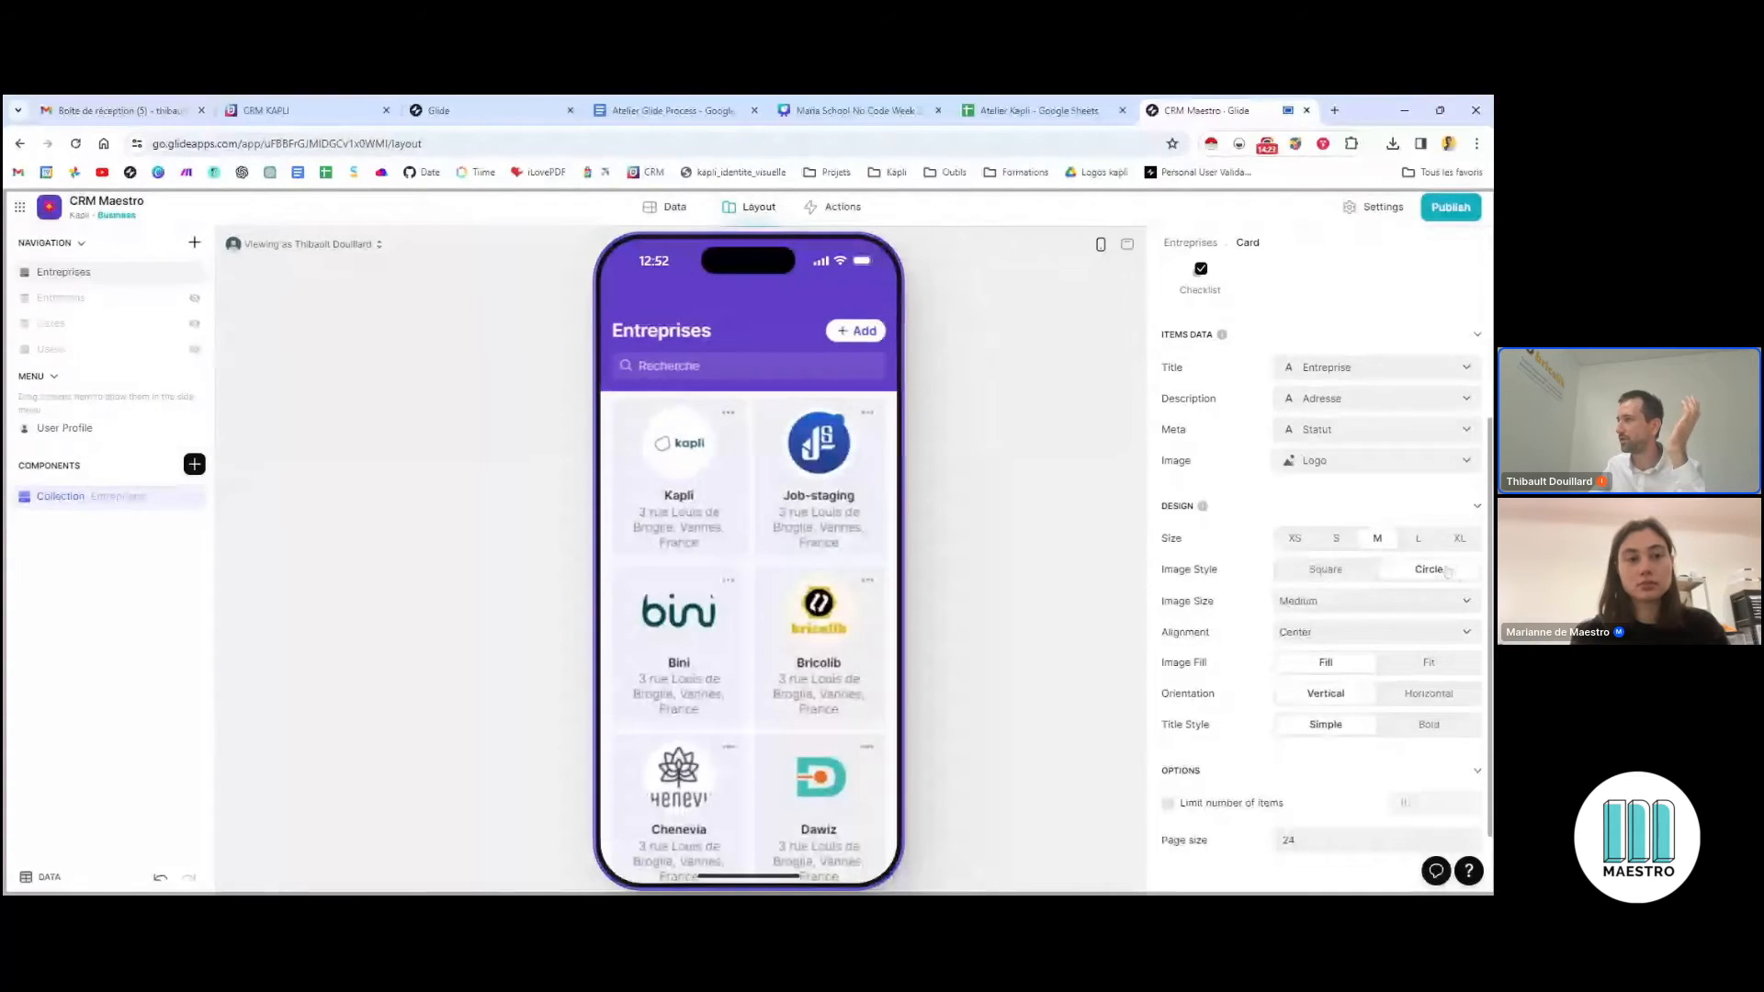
pyautogui.scroll(-1, 1360, 551)
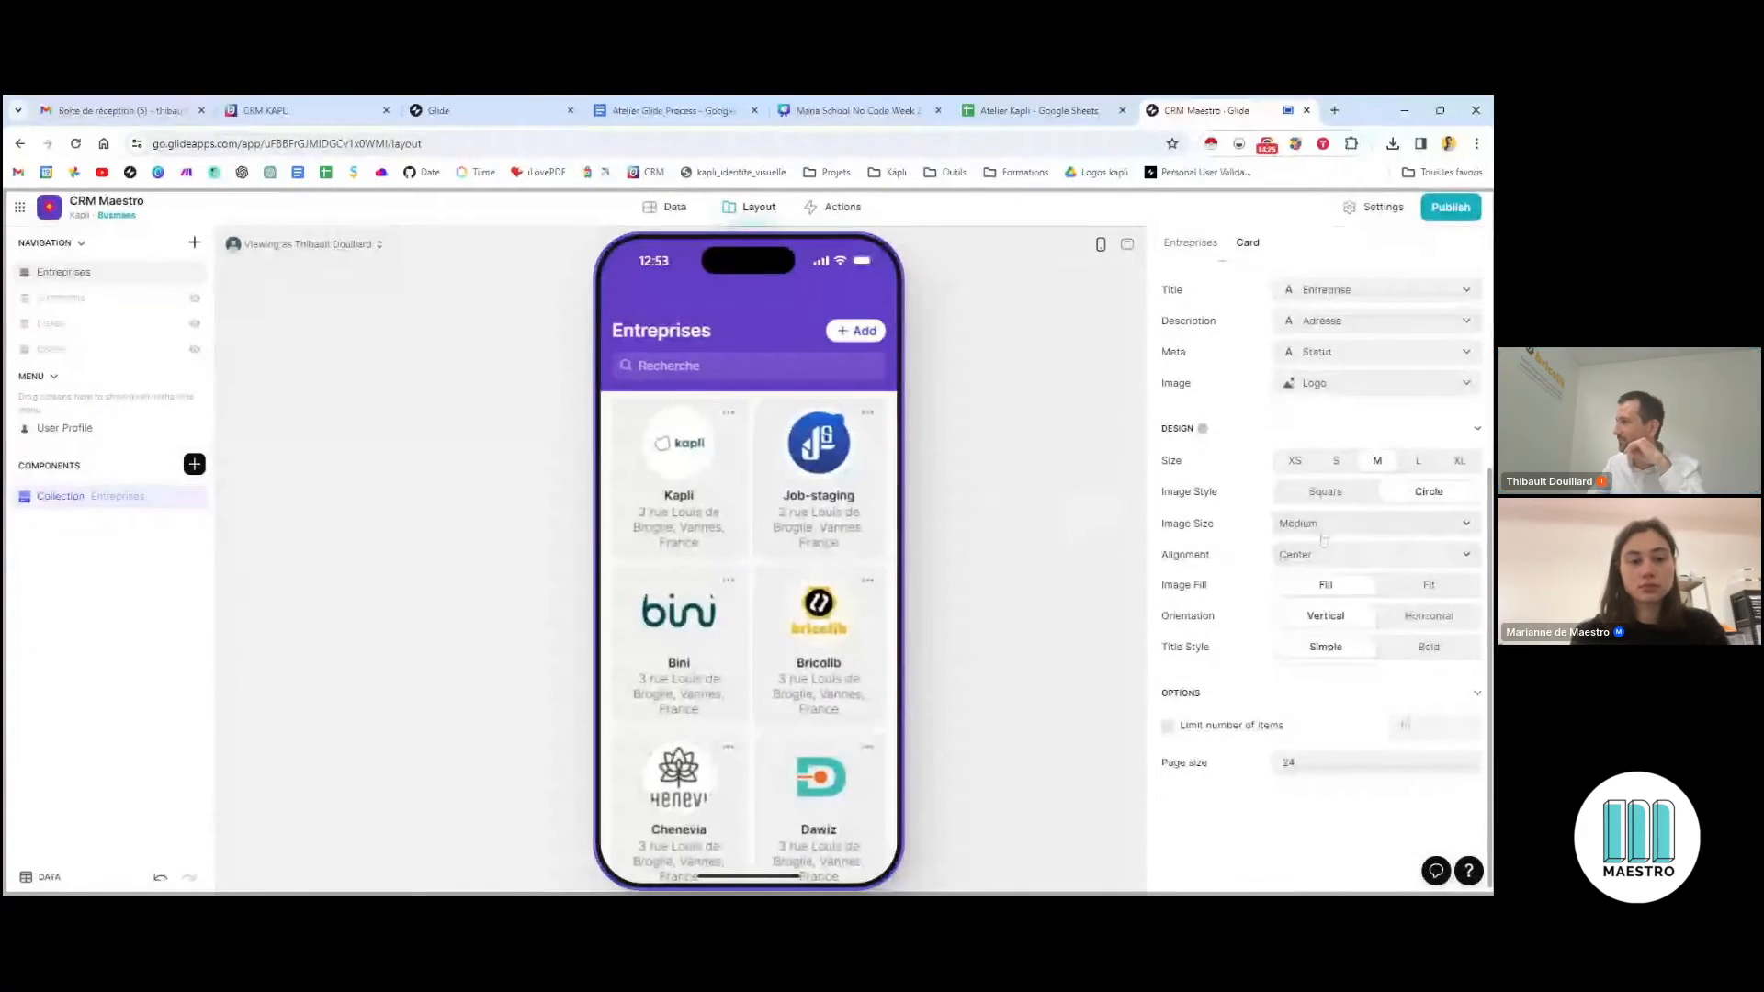
pyautogui.click(1324, 538)
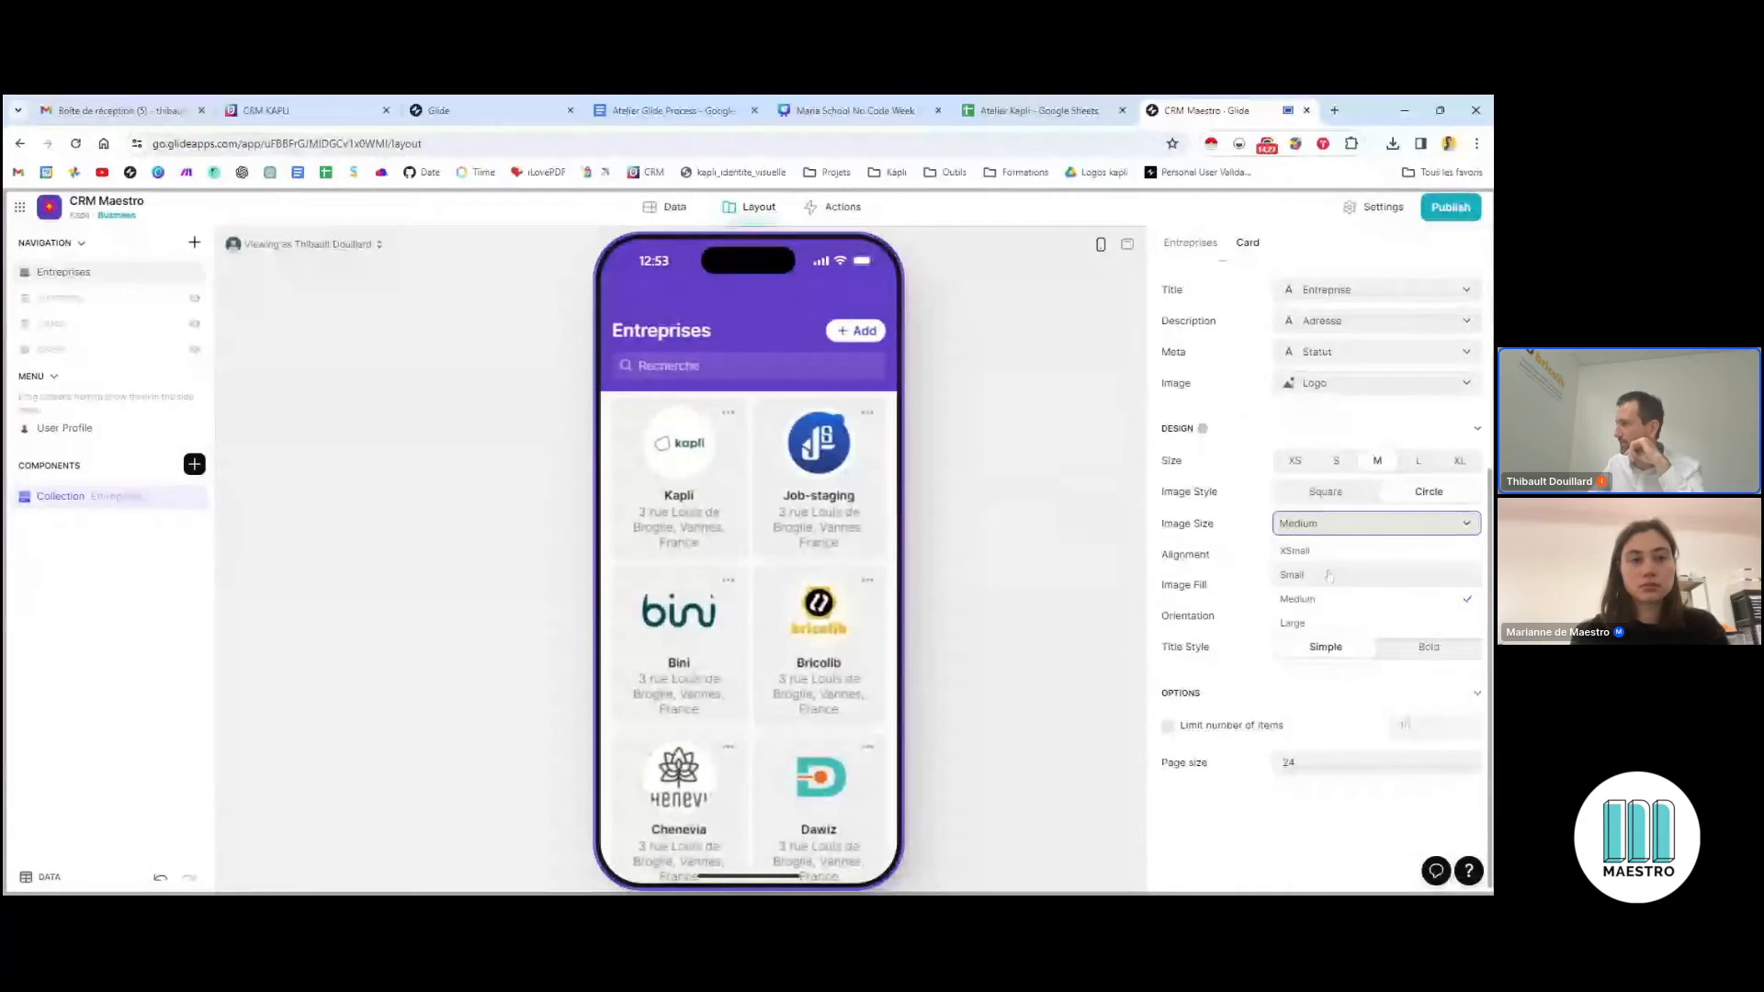
pyautogui.click(1325, 558)
pyautogui.click(1321, 532)
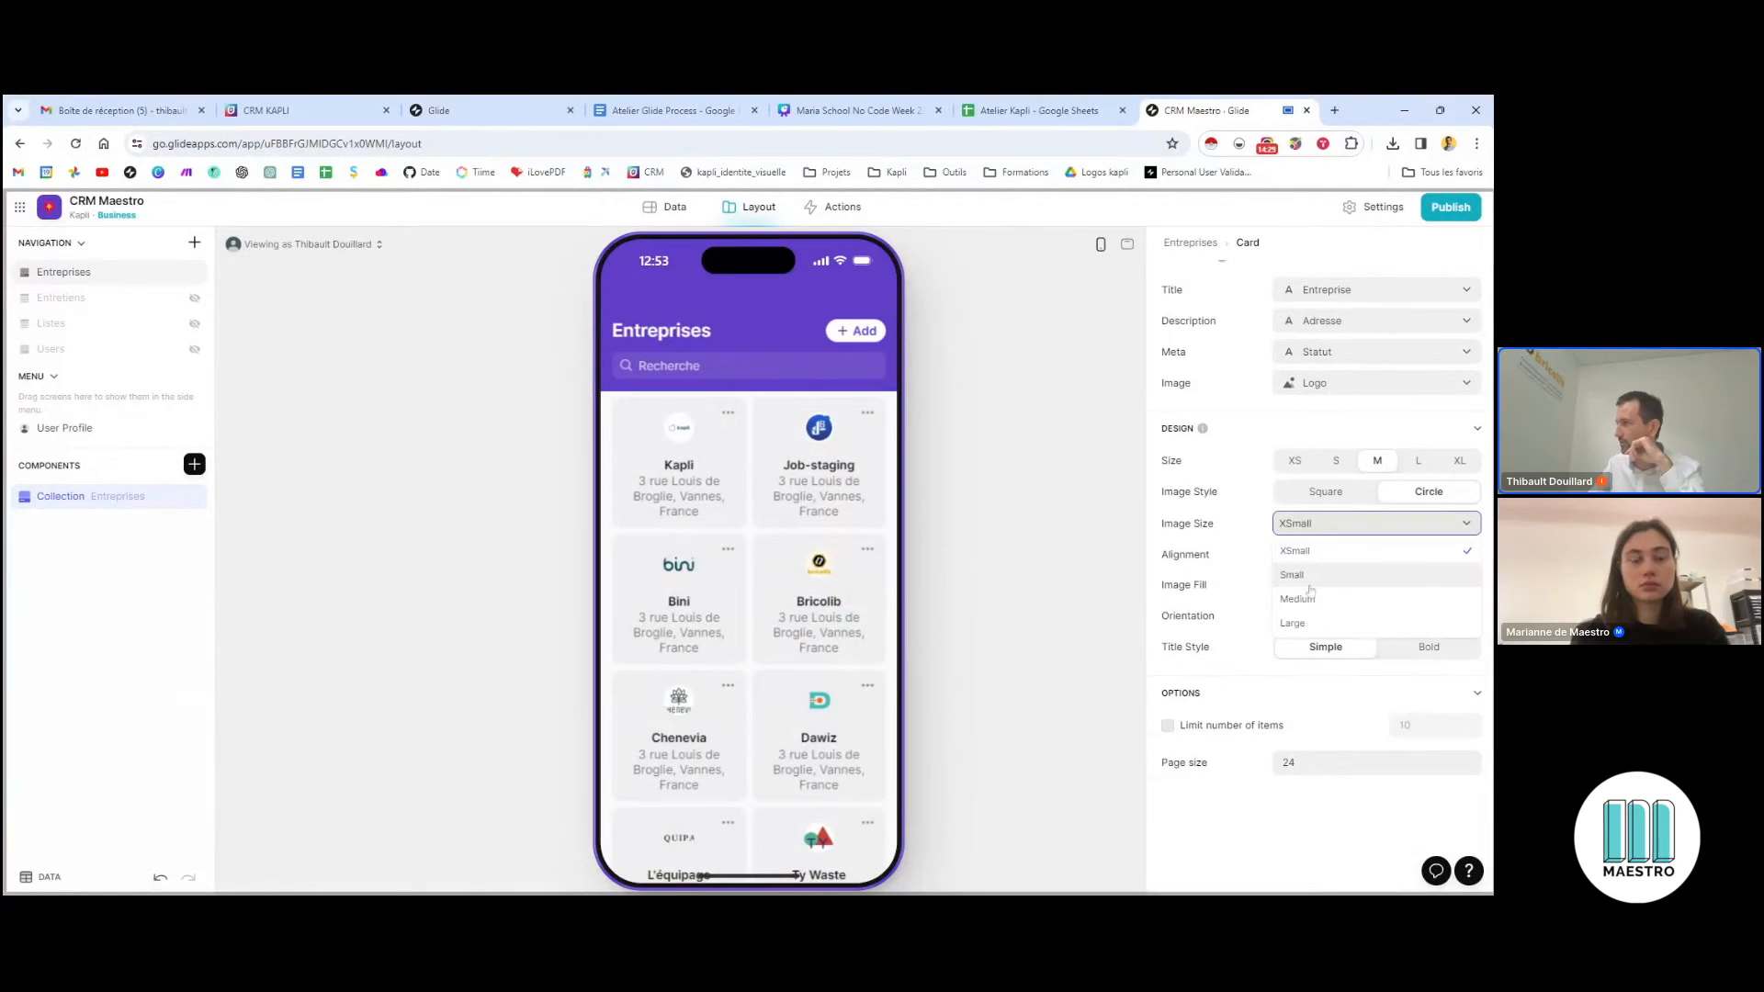
pyautogui.click(1309, 581)
pyautogui.click(1326, 529)
pyautogui.click(1320, 595)
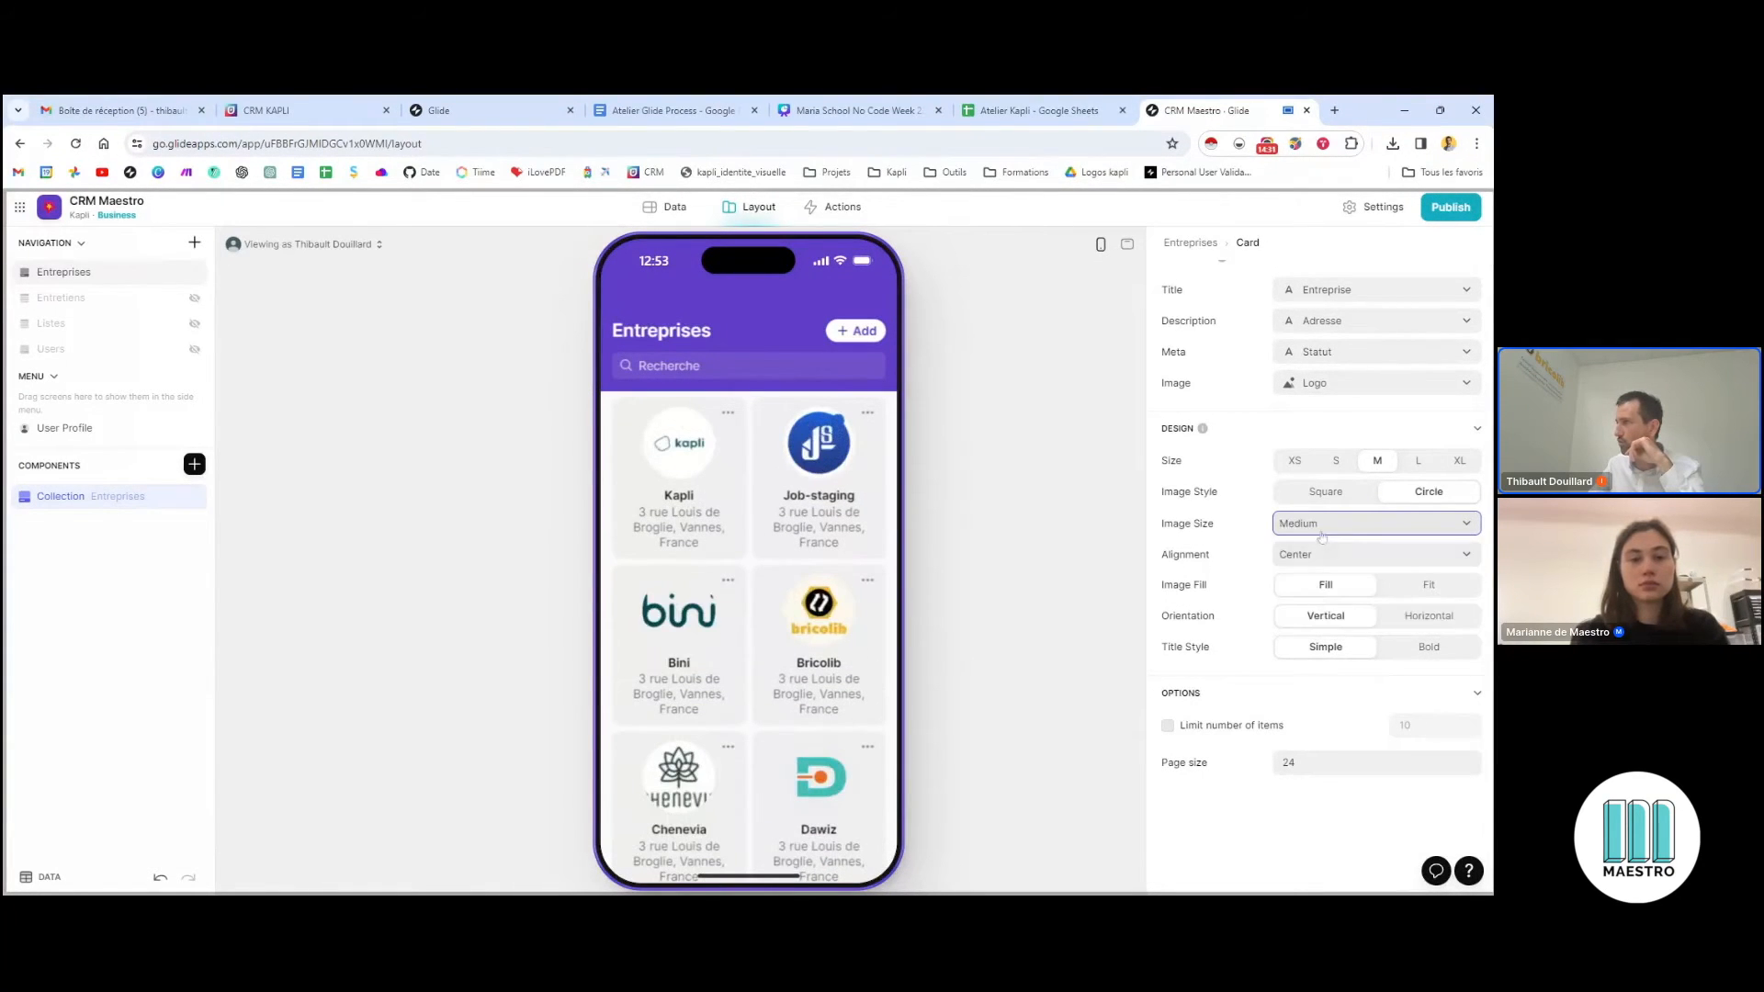
# Try the Fit image fill and Bold title style on the Entreprises cards, returning to Fill and Simple
pyautogui.scroll(-1, 1388, 551)
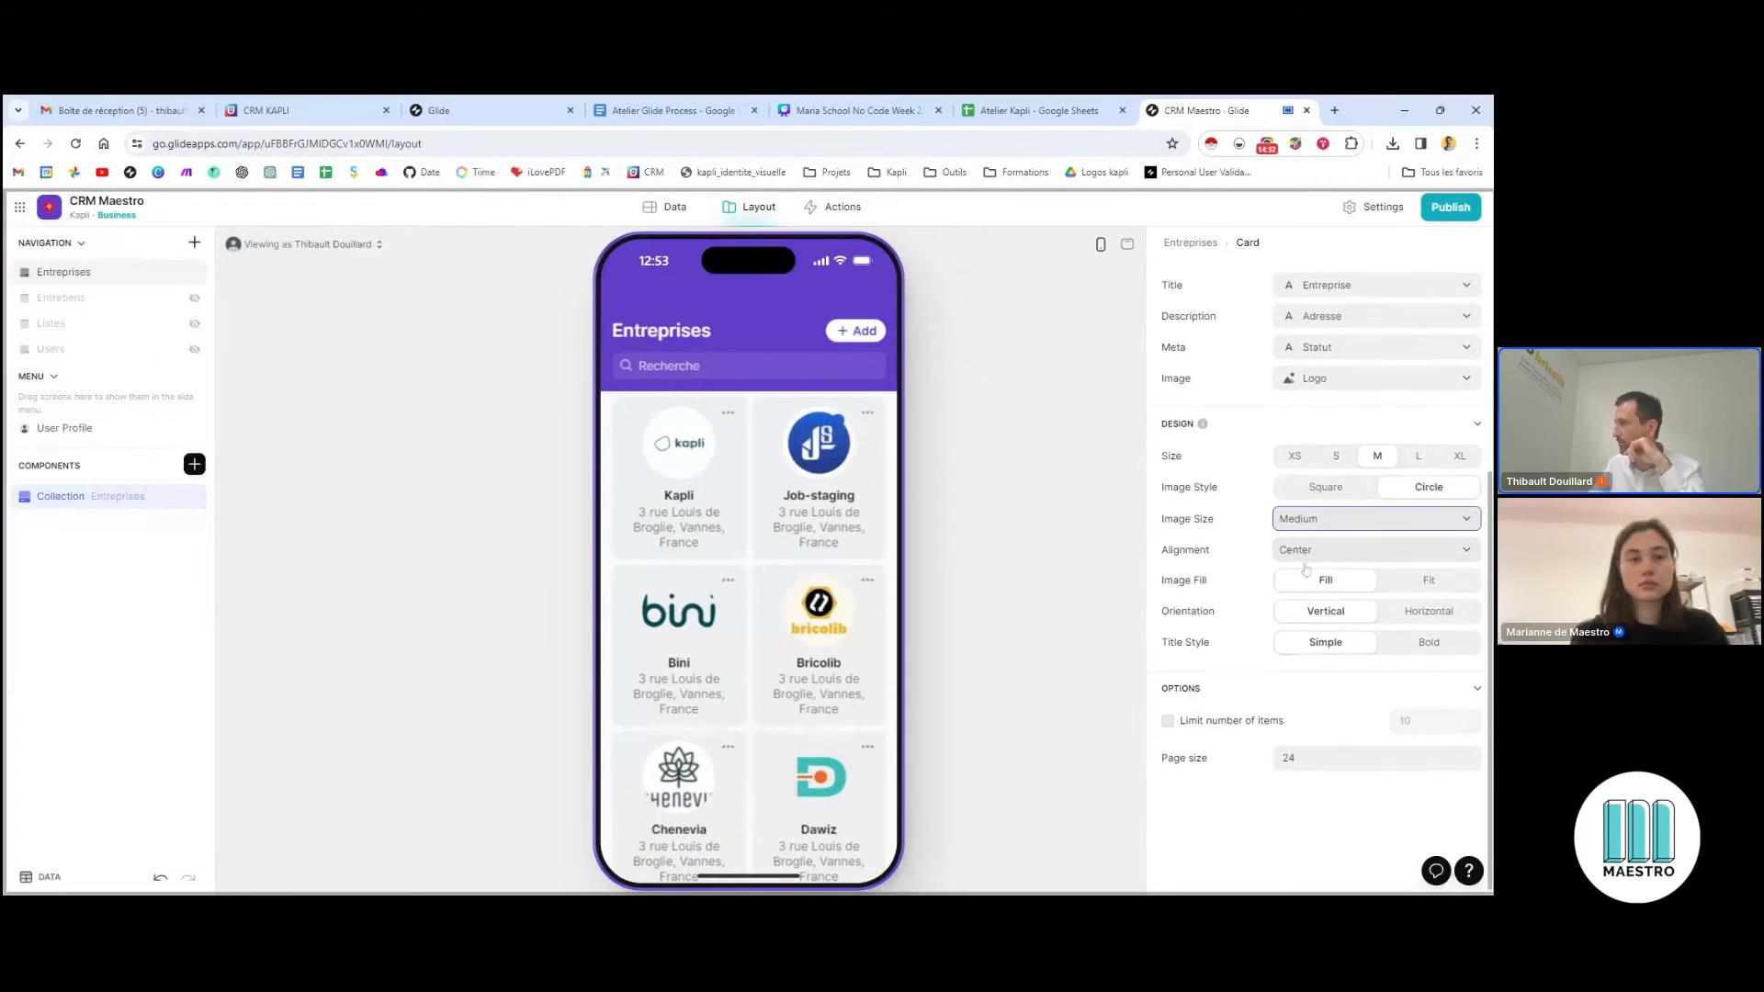
pyautogui.click(1431, 579)
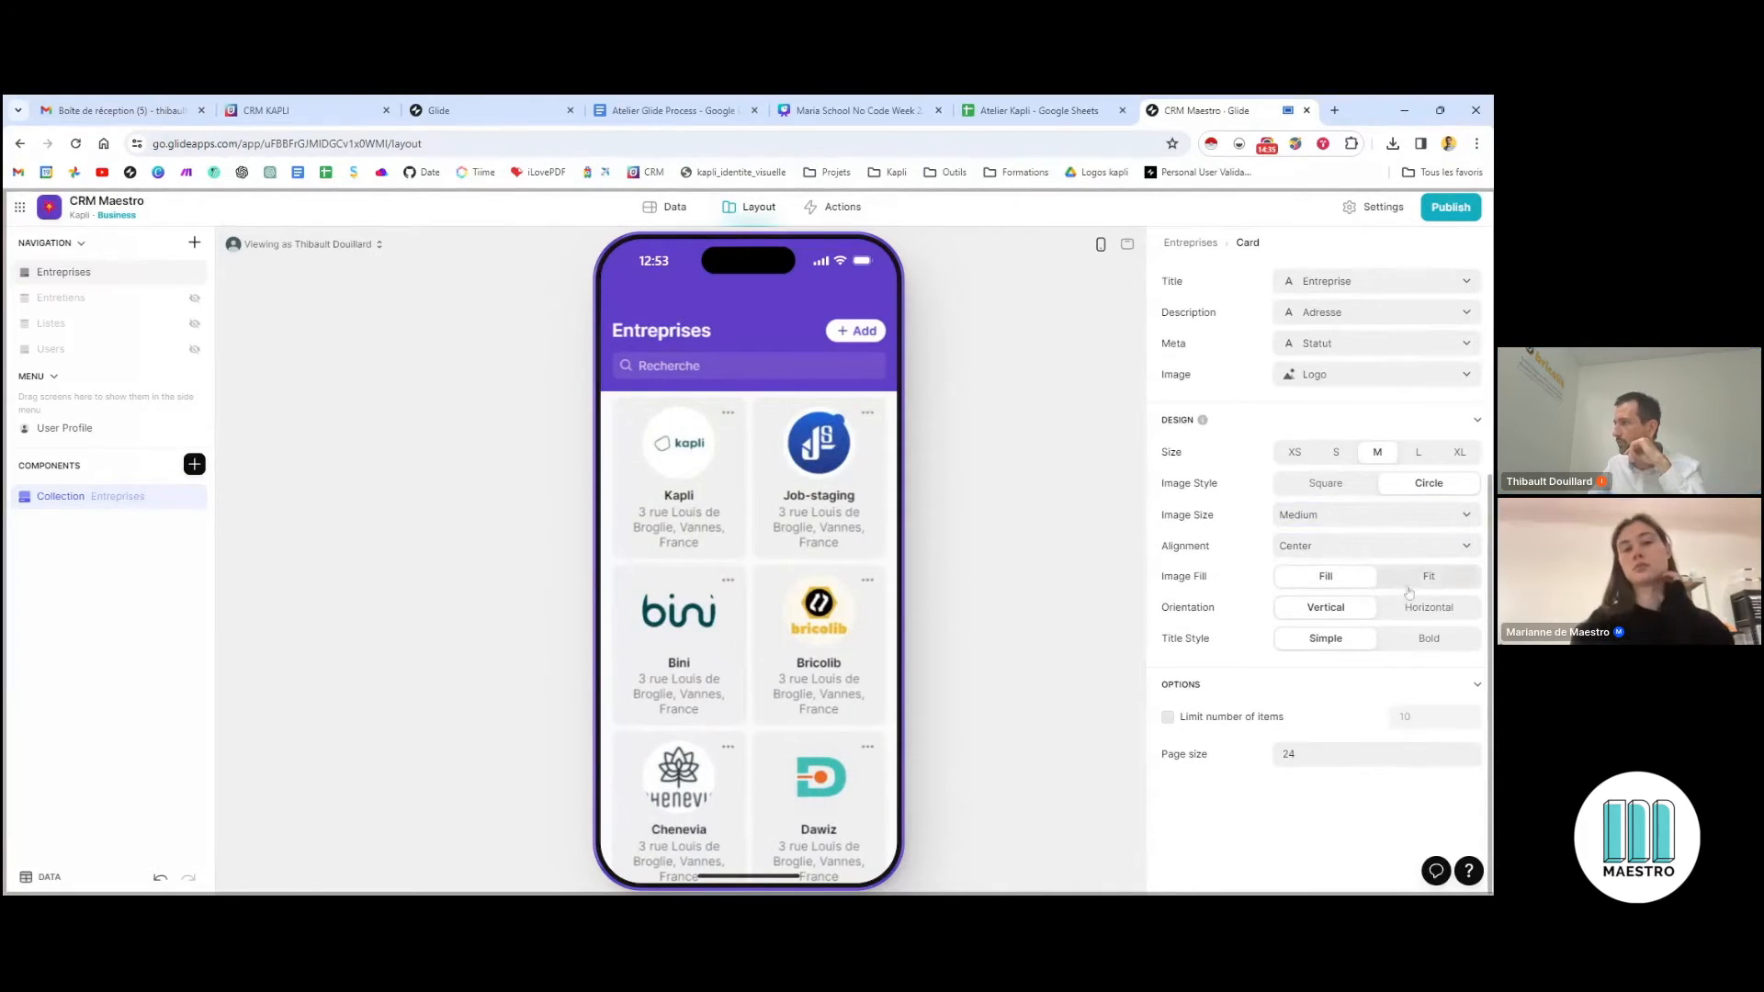
pyautogui.click(1342, 579)
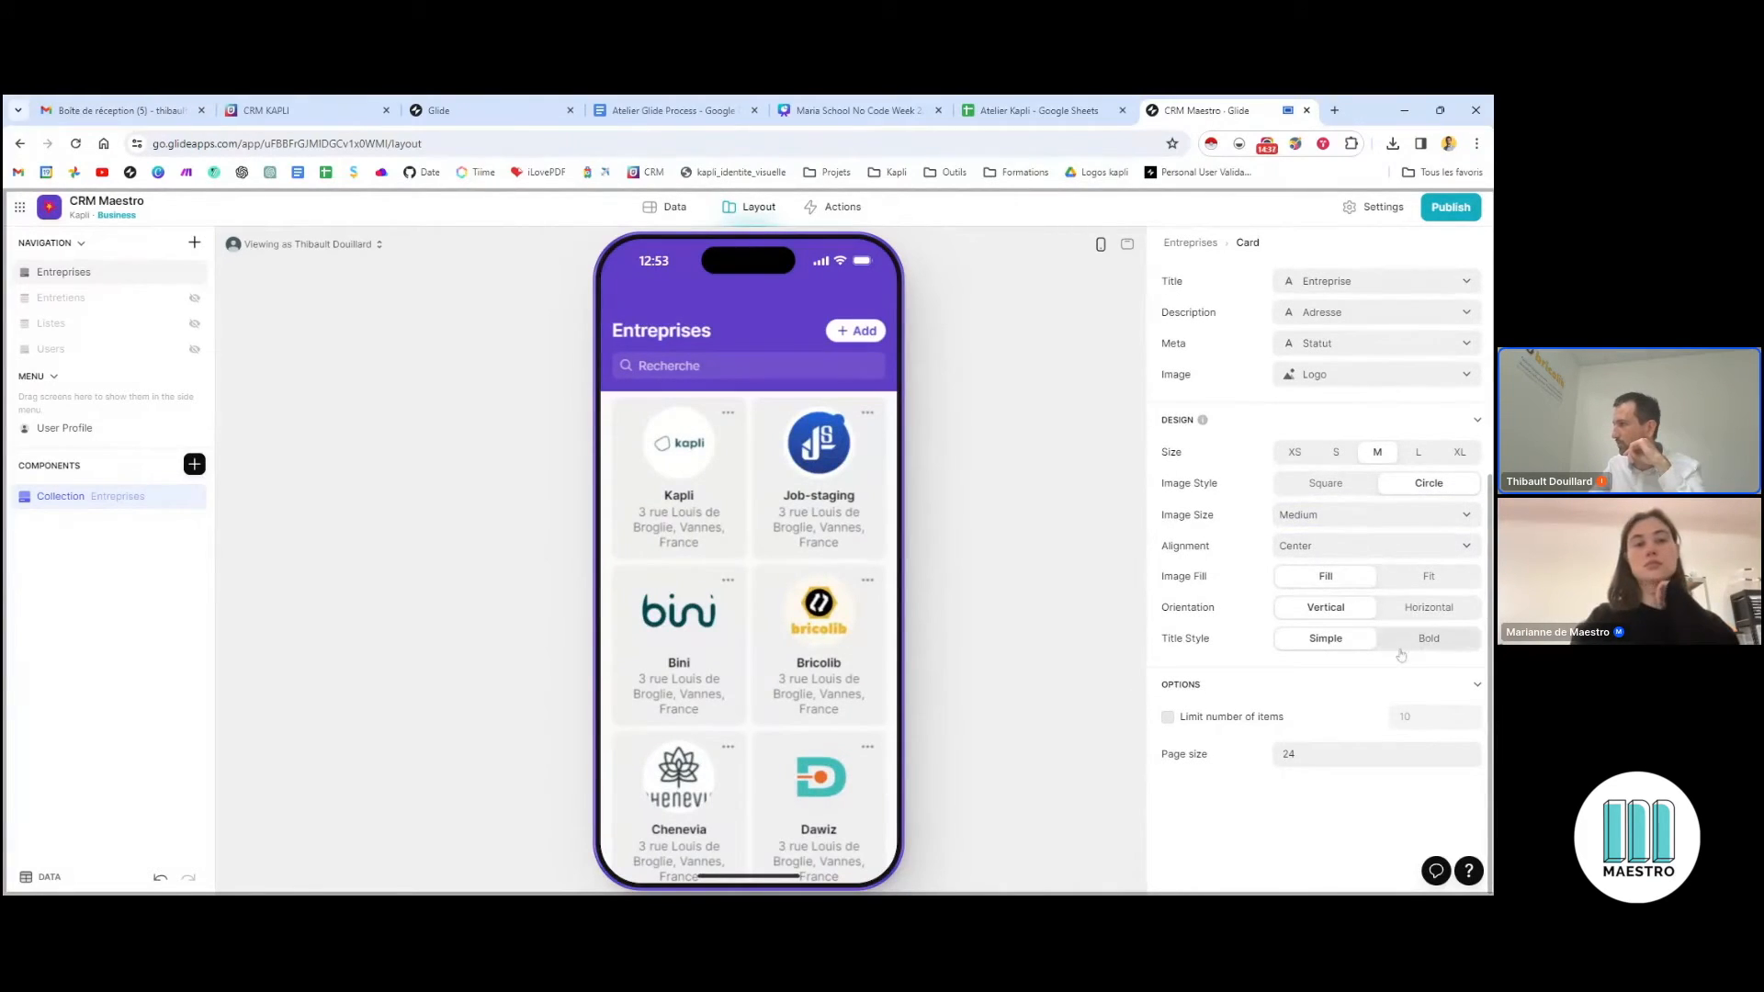
pyautogui.click(1387, 641)
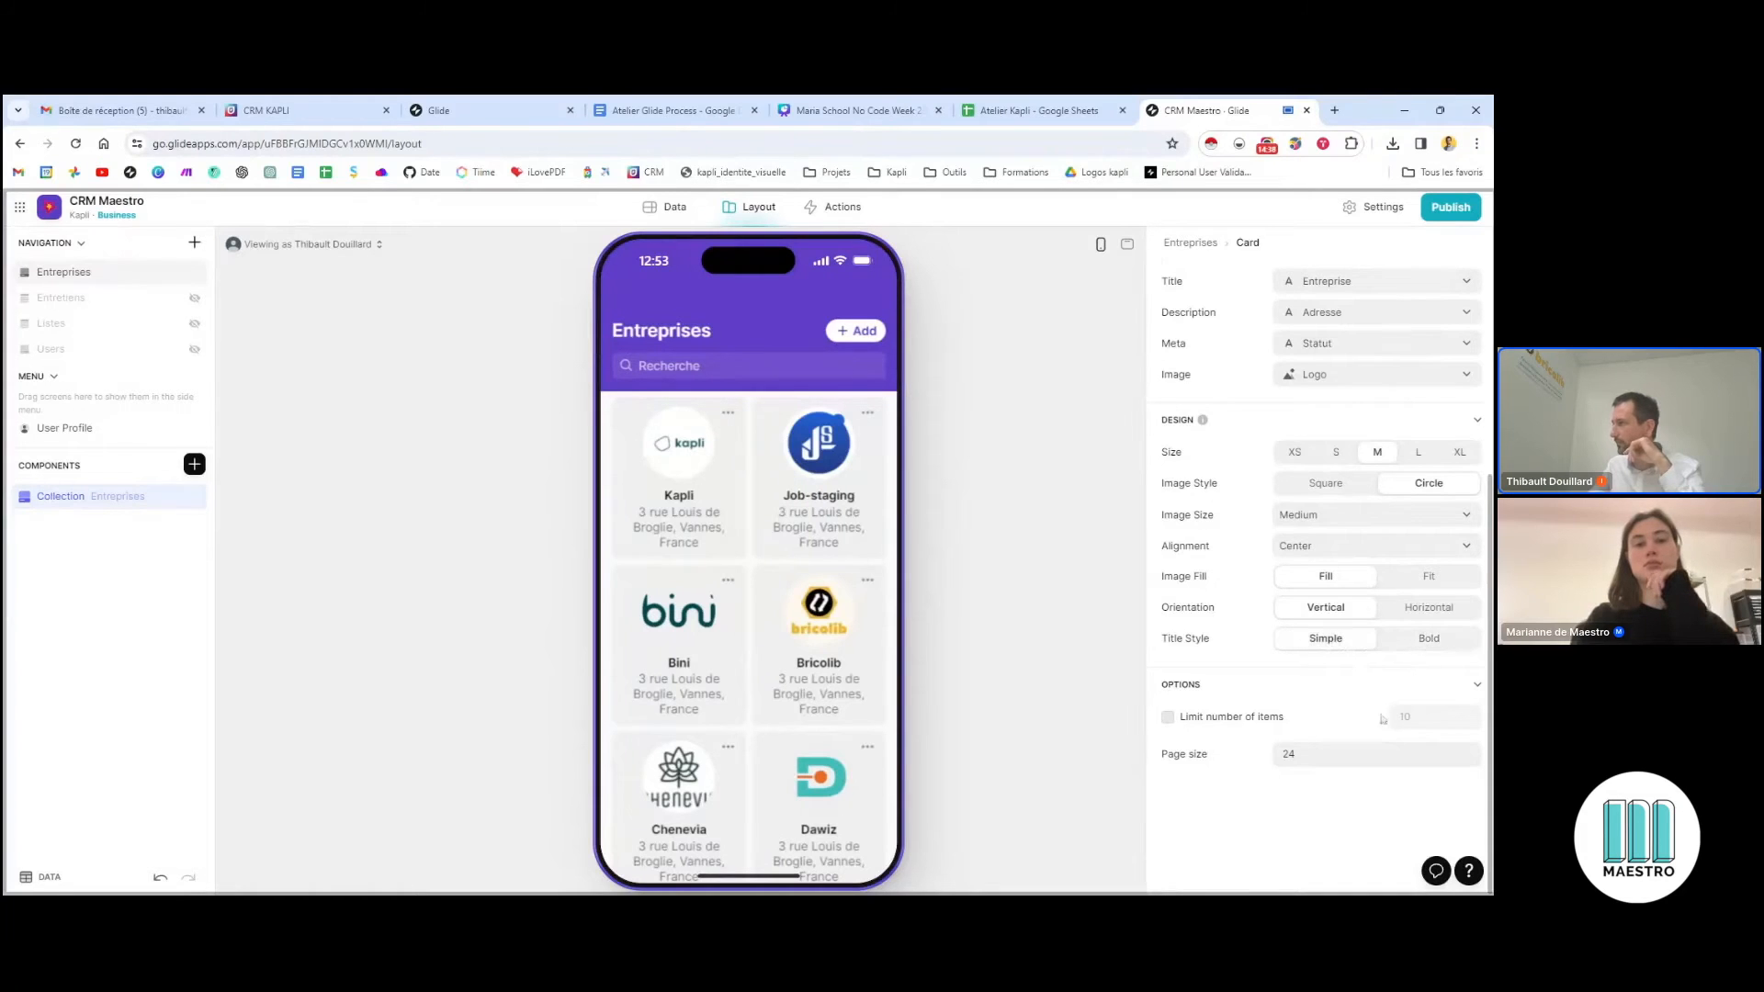
pyautogui.scroll(4, 1390, 733)
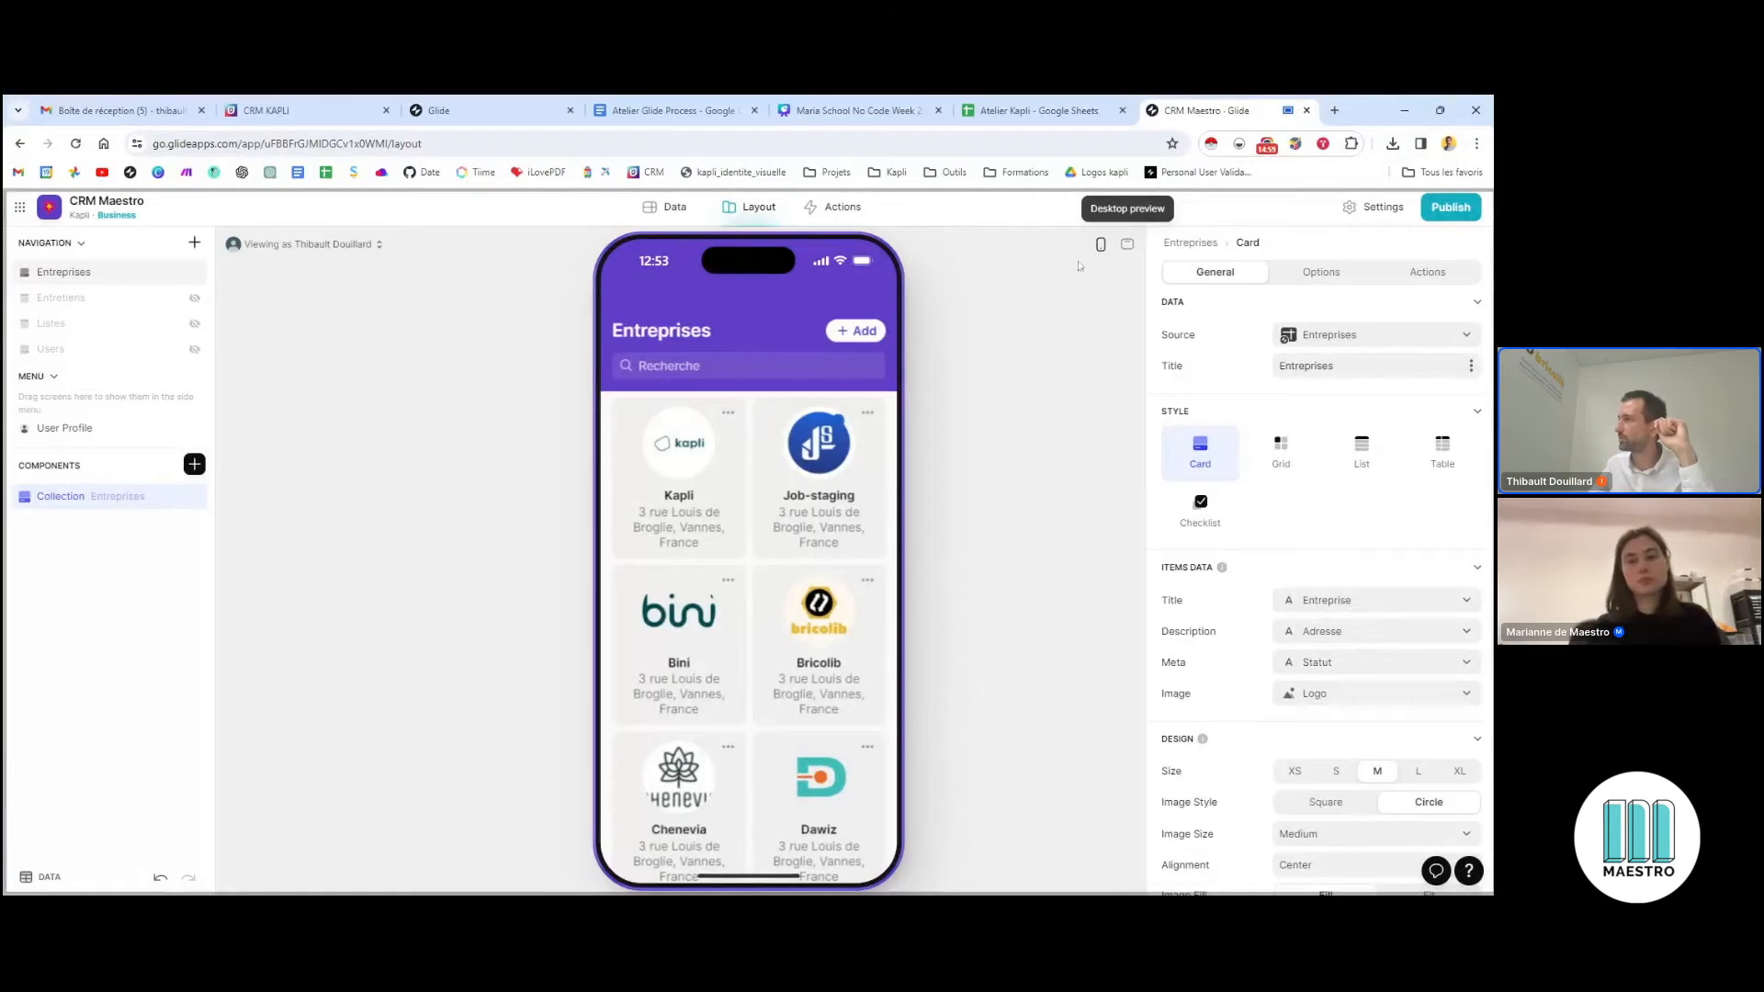
# Preview the Entreprises card collection in the desktop layout and return to the mobile preview
pyautogui.click(1128, 246)
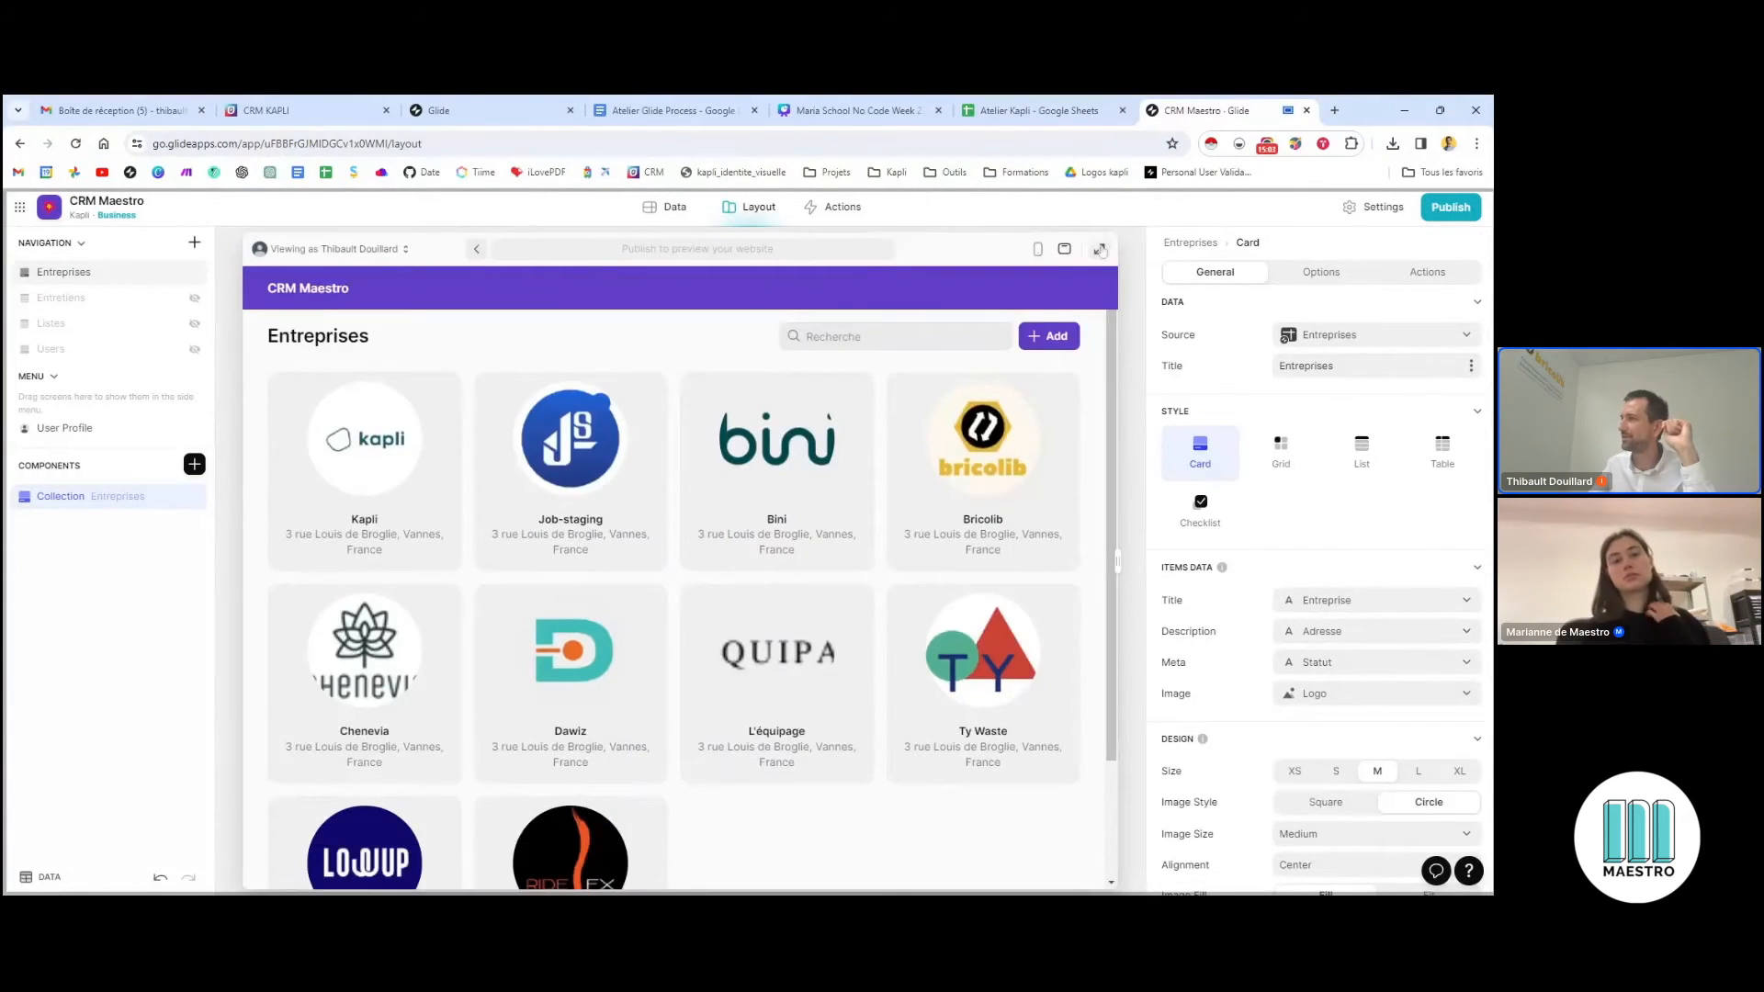
pyautogui.scroll(-2, 880, 547)
pyautogui.scroll(2, 881, 546)
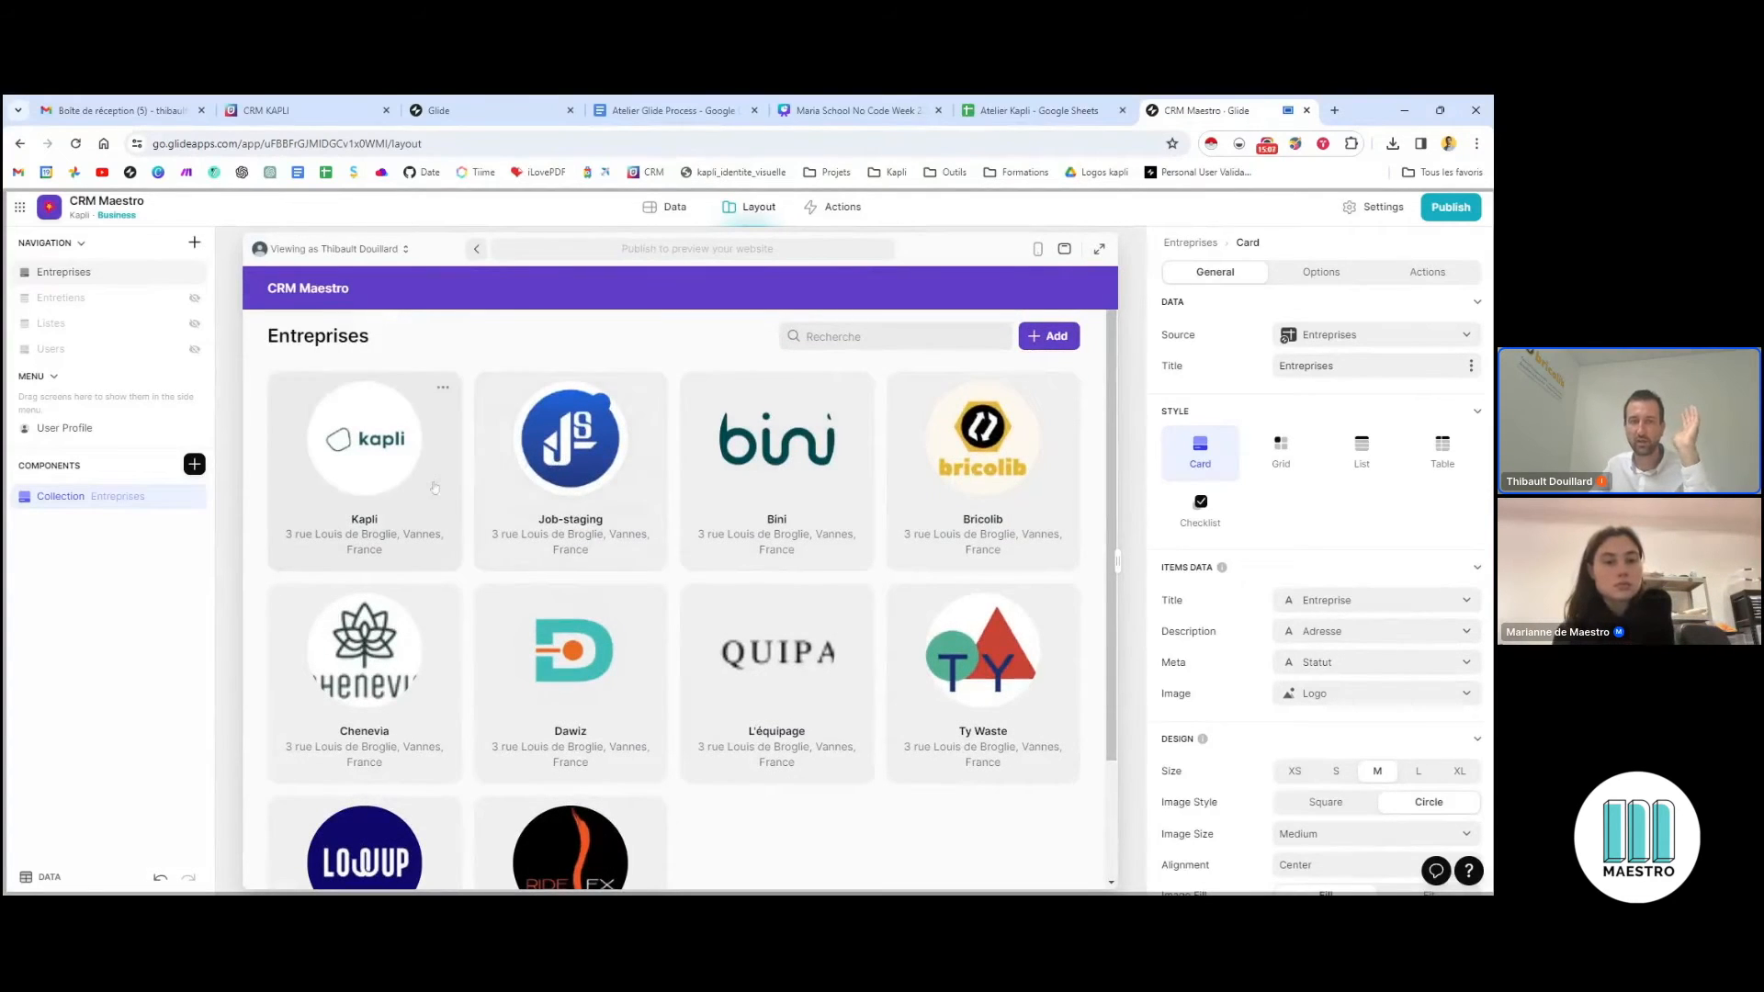
pyautogui.click(1038, 249)
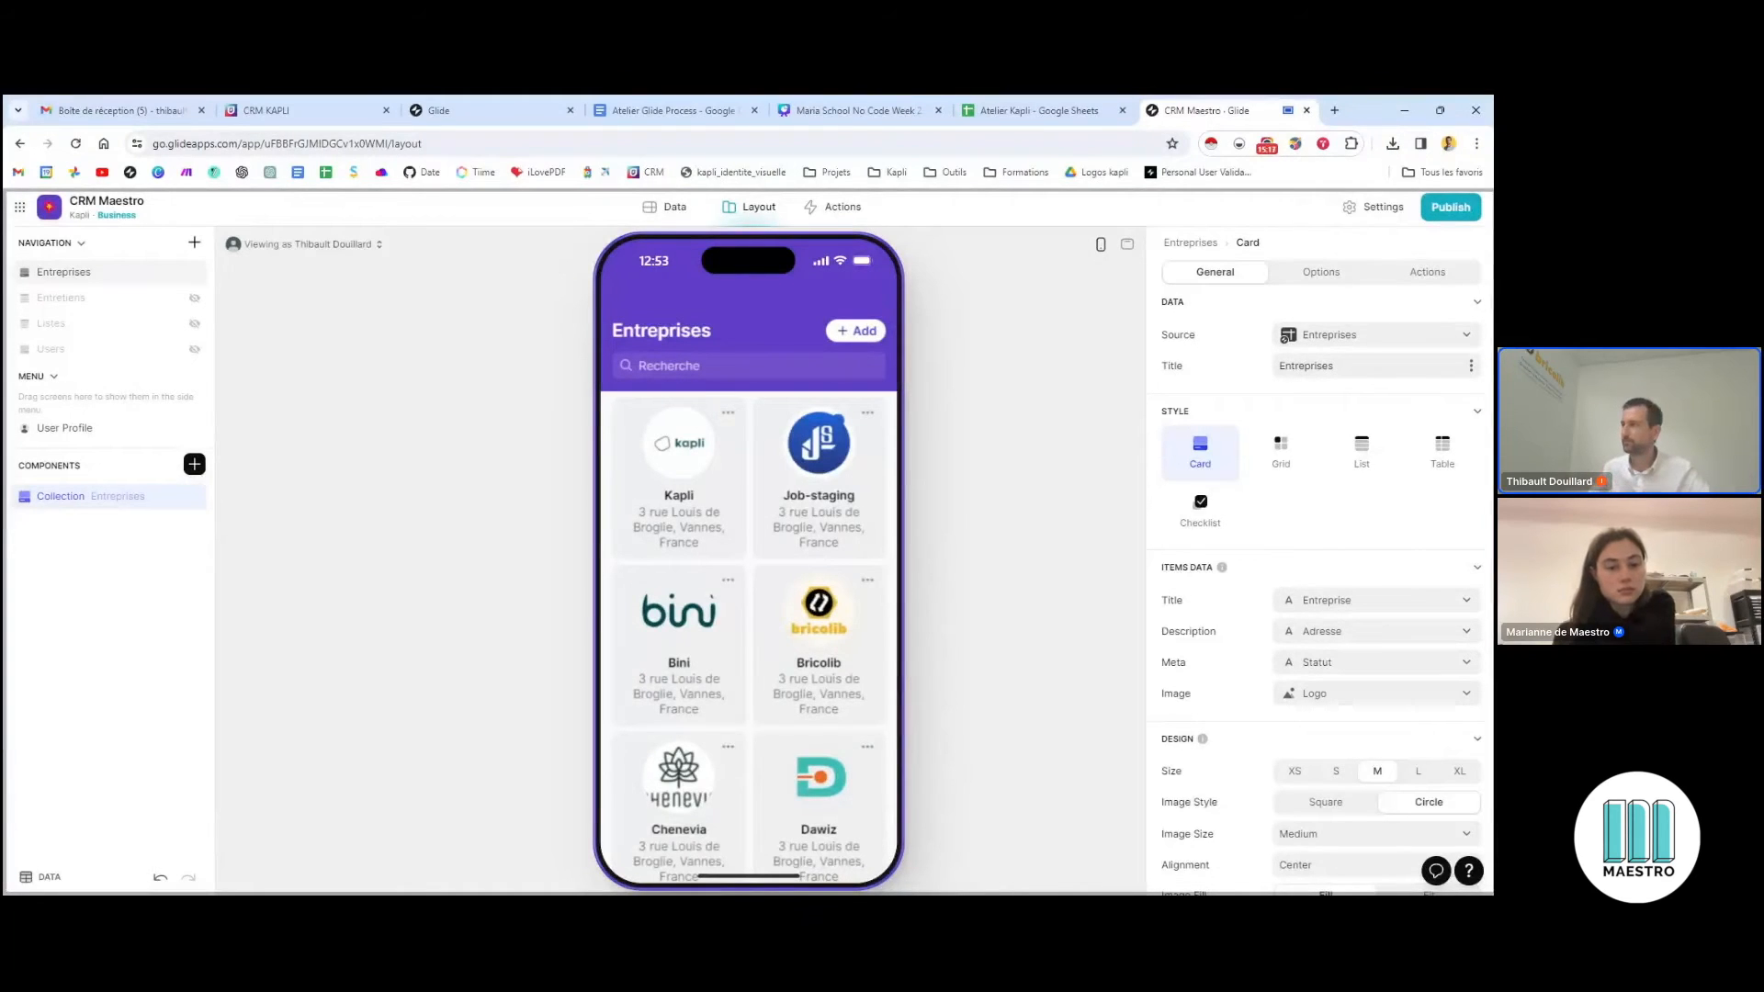
# Remove the Logo, Statut and Commentaire items from the Fields component on the Kapli detail screen and title it Informations
pyautogui.click(682, 488)
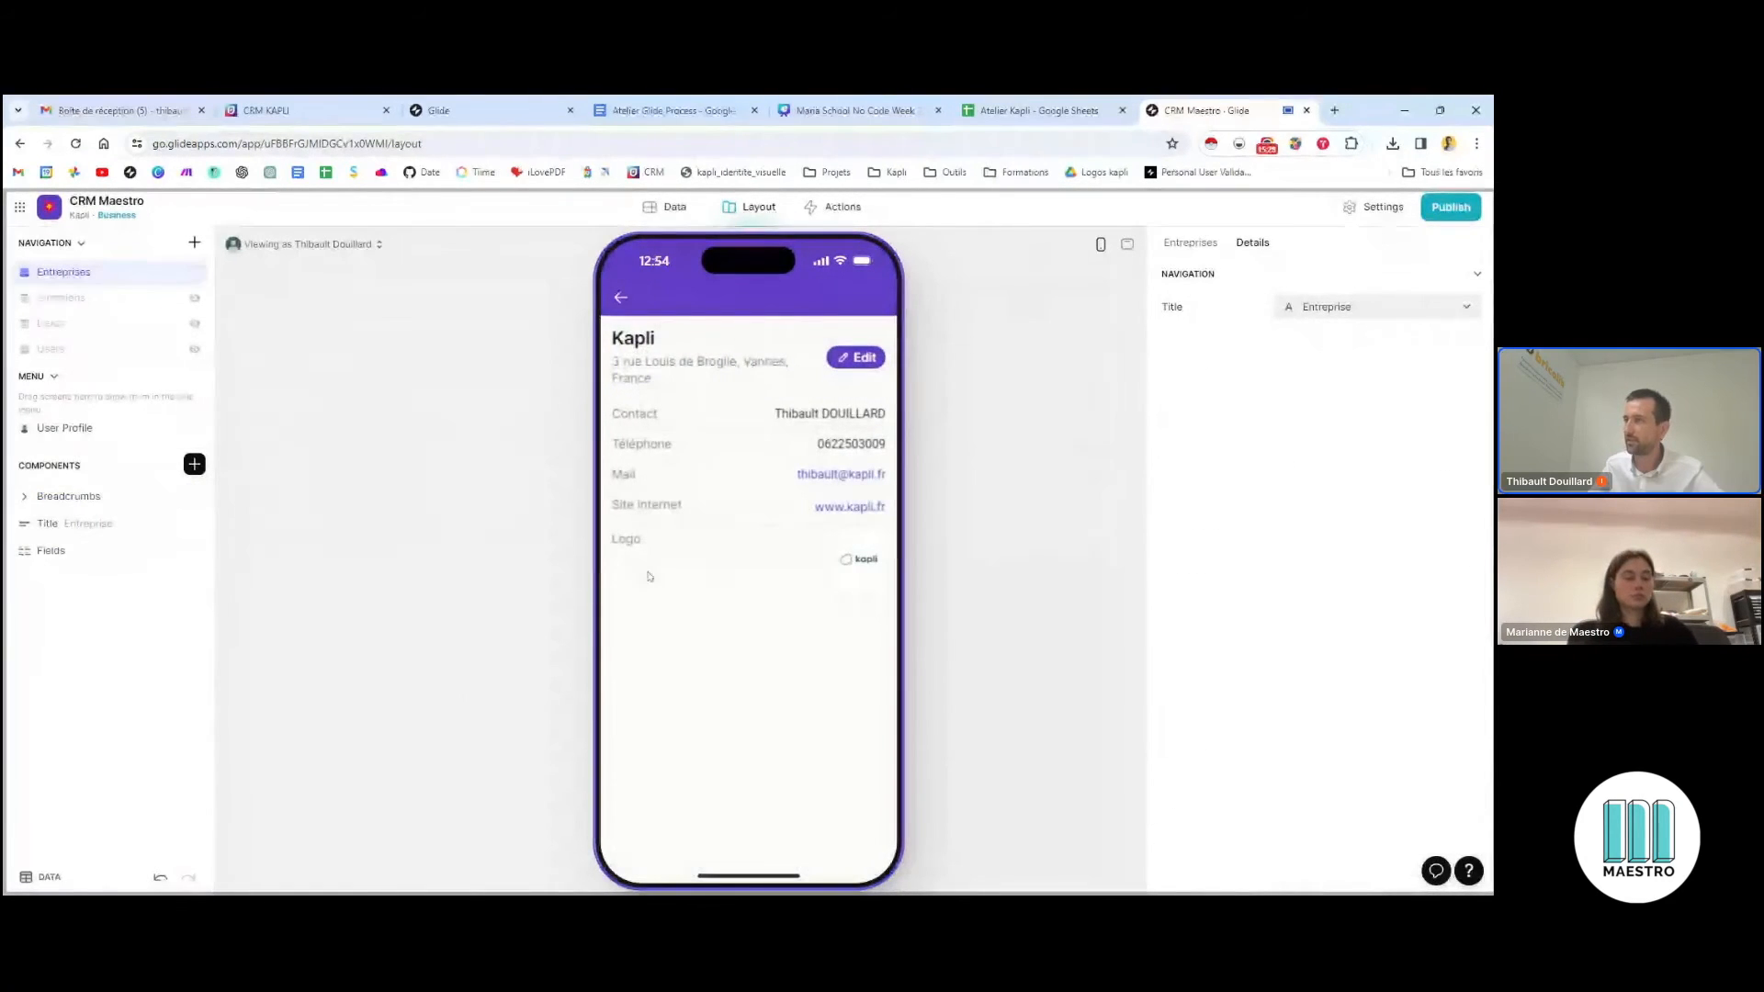
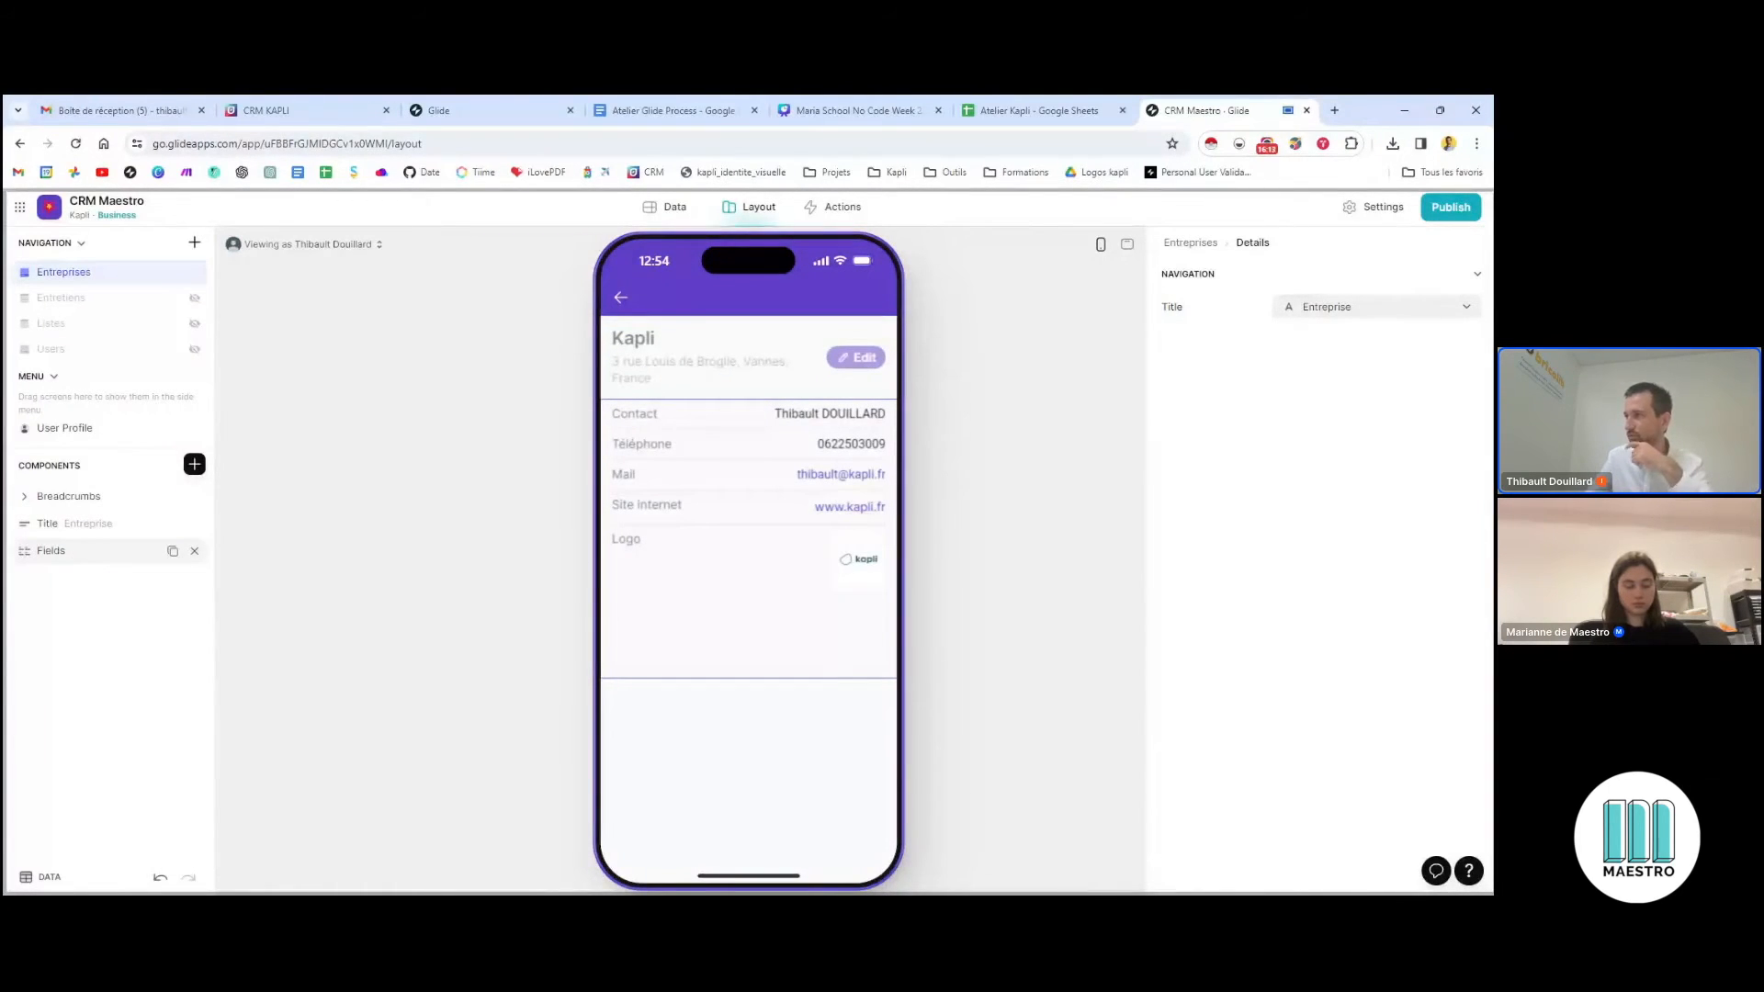
pyautogui.click(78, 556)
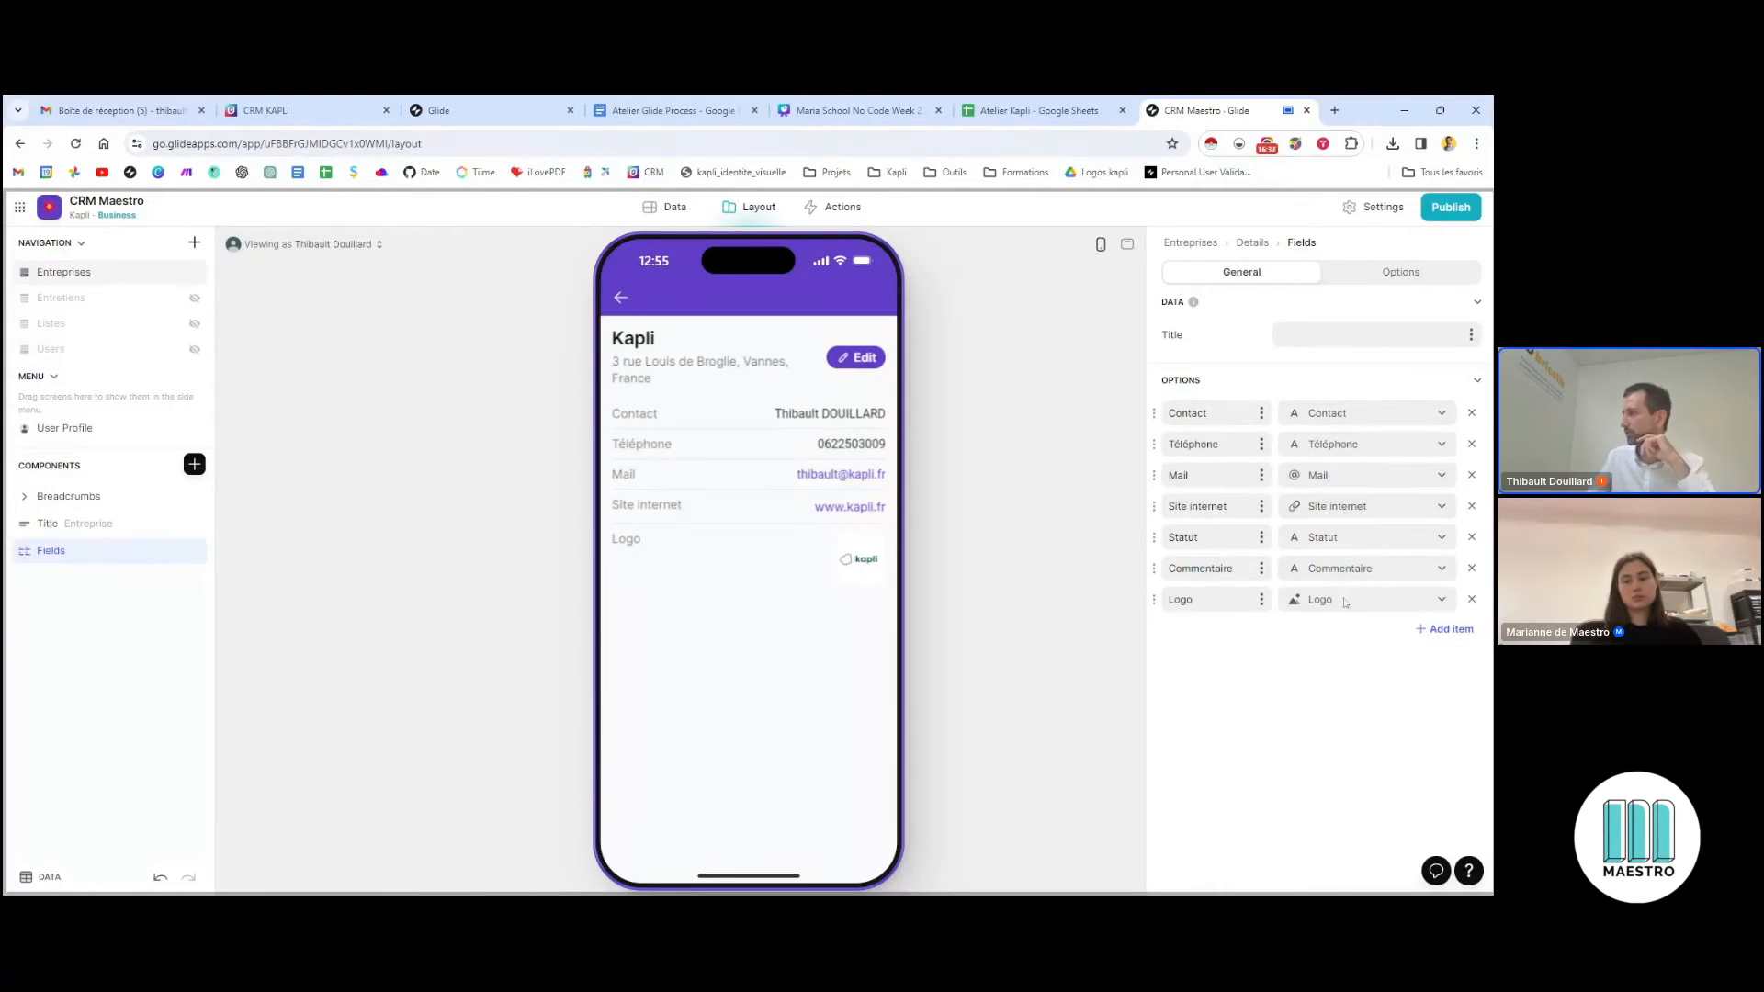
pyautogui.click(1472, 600)
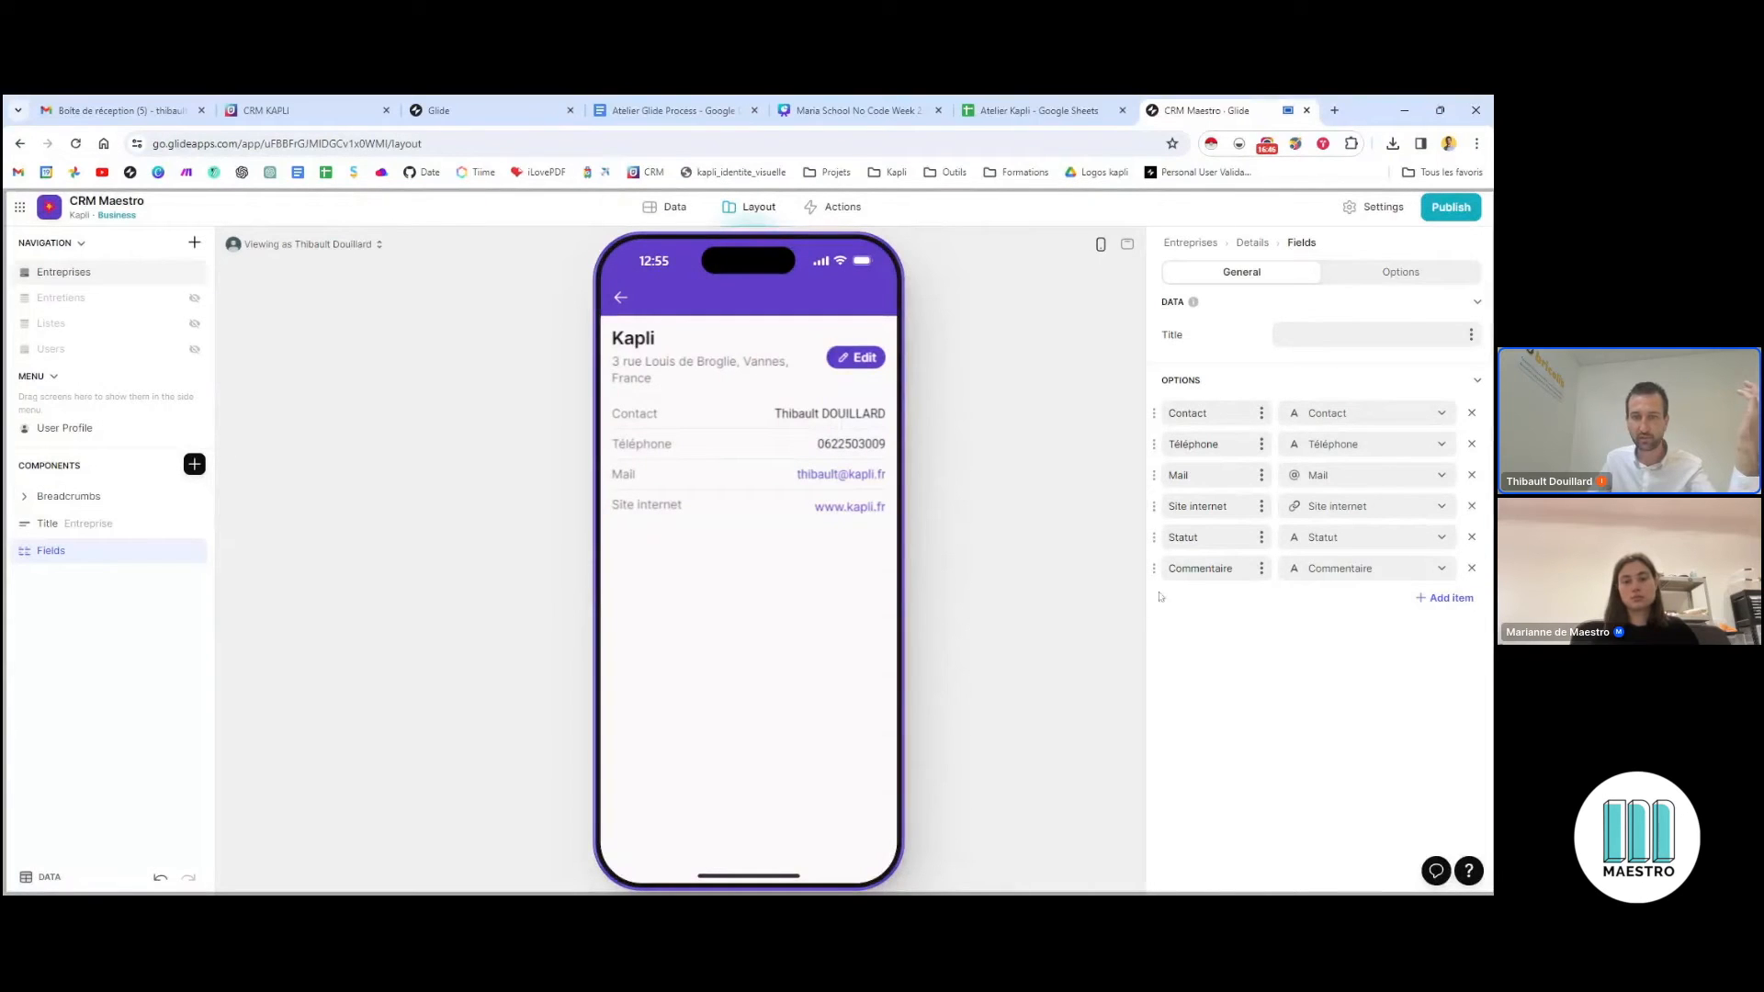
pyautogui.click(1473, 538)
pyautogui.click(1473, 538)
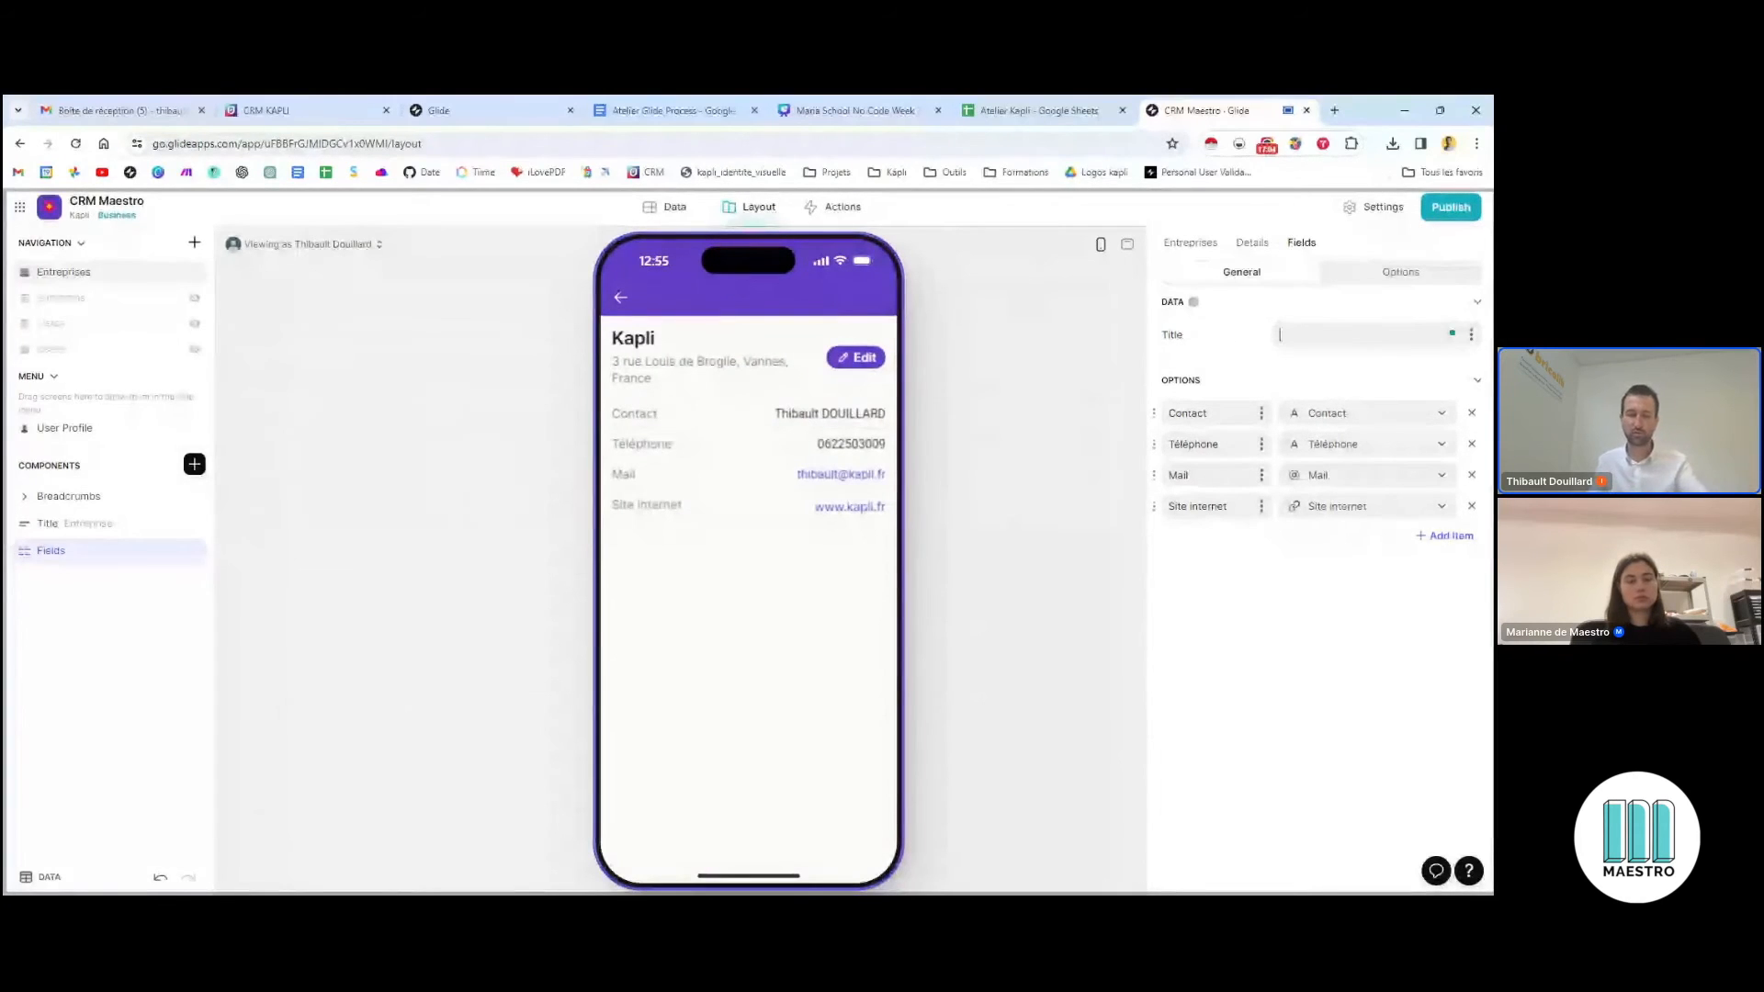
pyautogui.write('Informations')
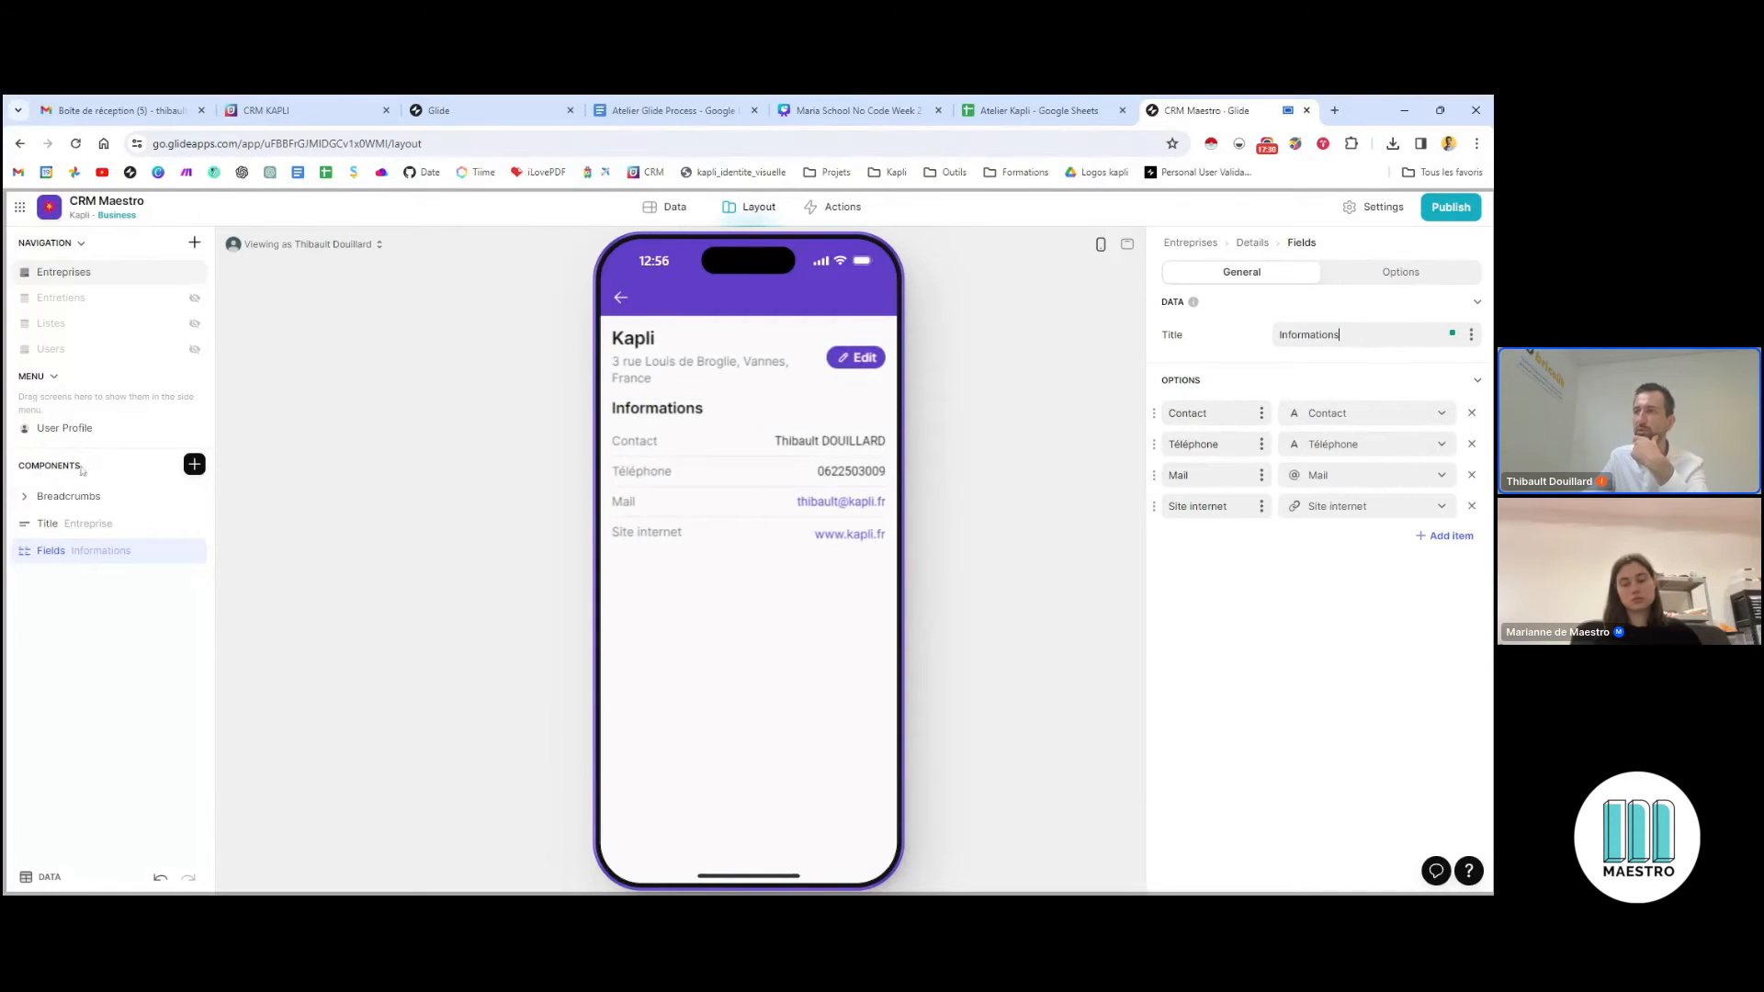
# Look through the categories of insertable components, from titles and collections to forms, without adding one
pyautogui.click(195, 466)
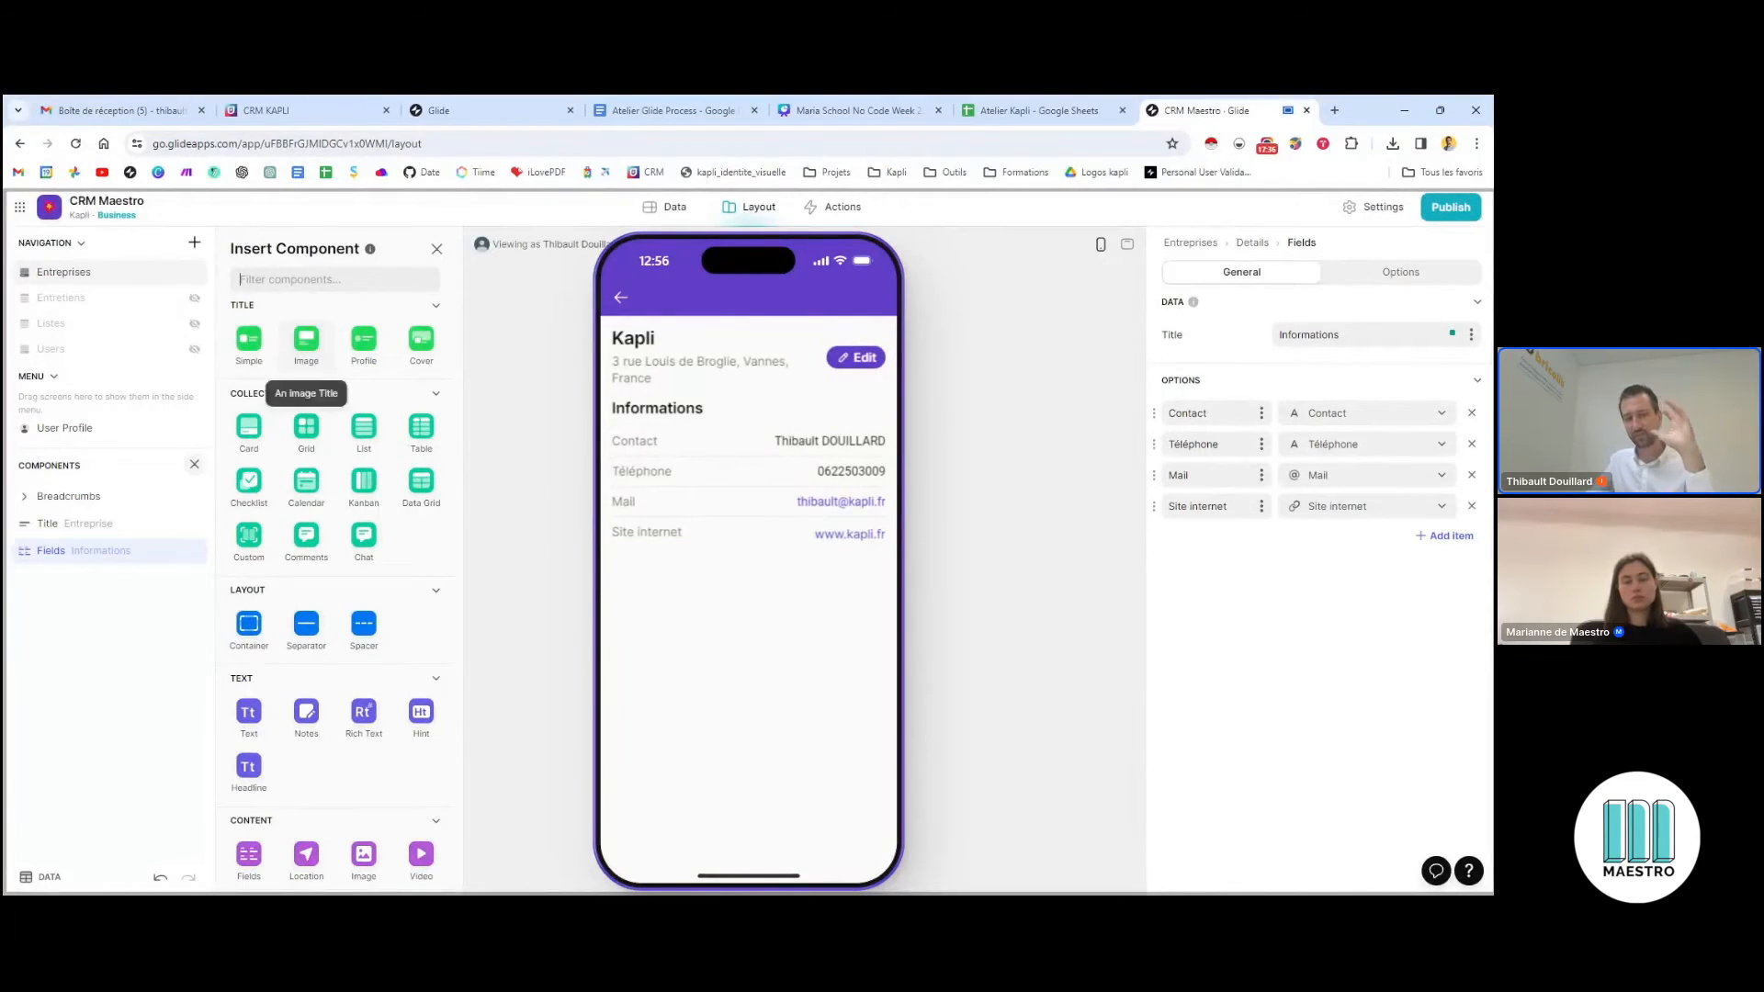
pyautogui.scroll(-3, 322, 487)
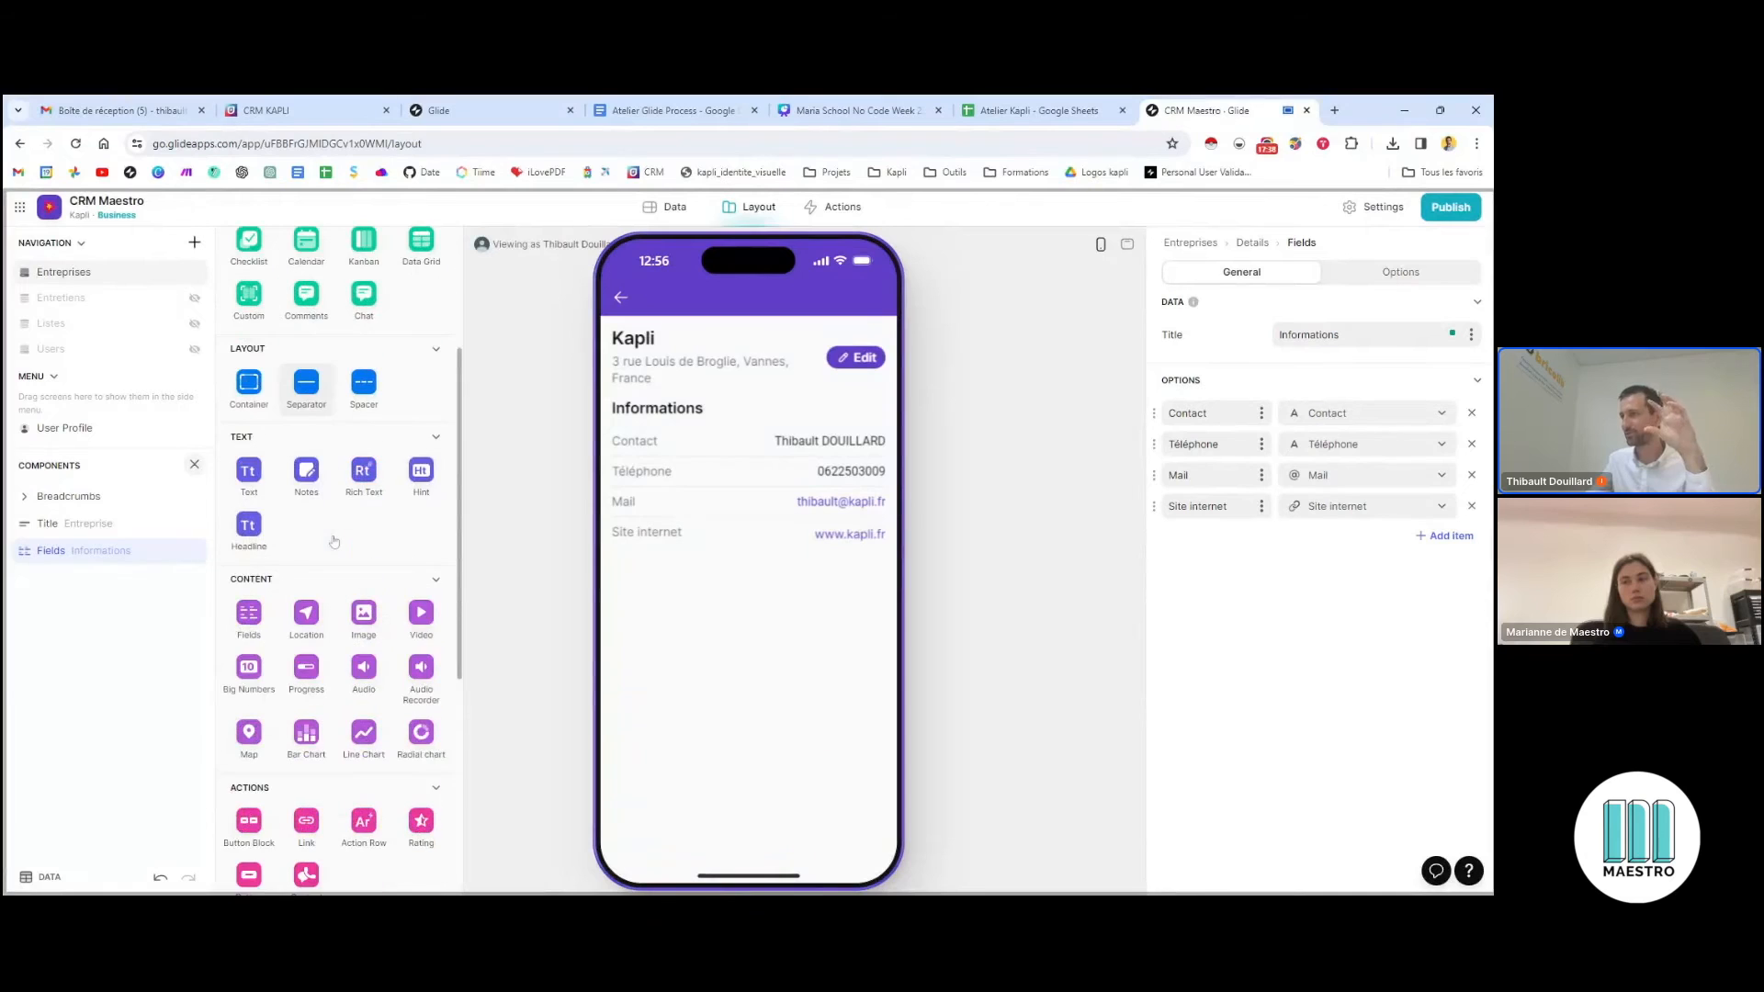
pyautogui.scroll(3, 322, 538)
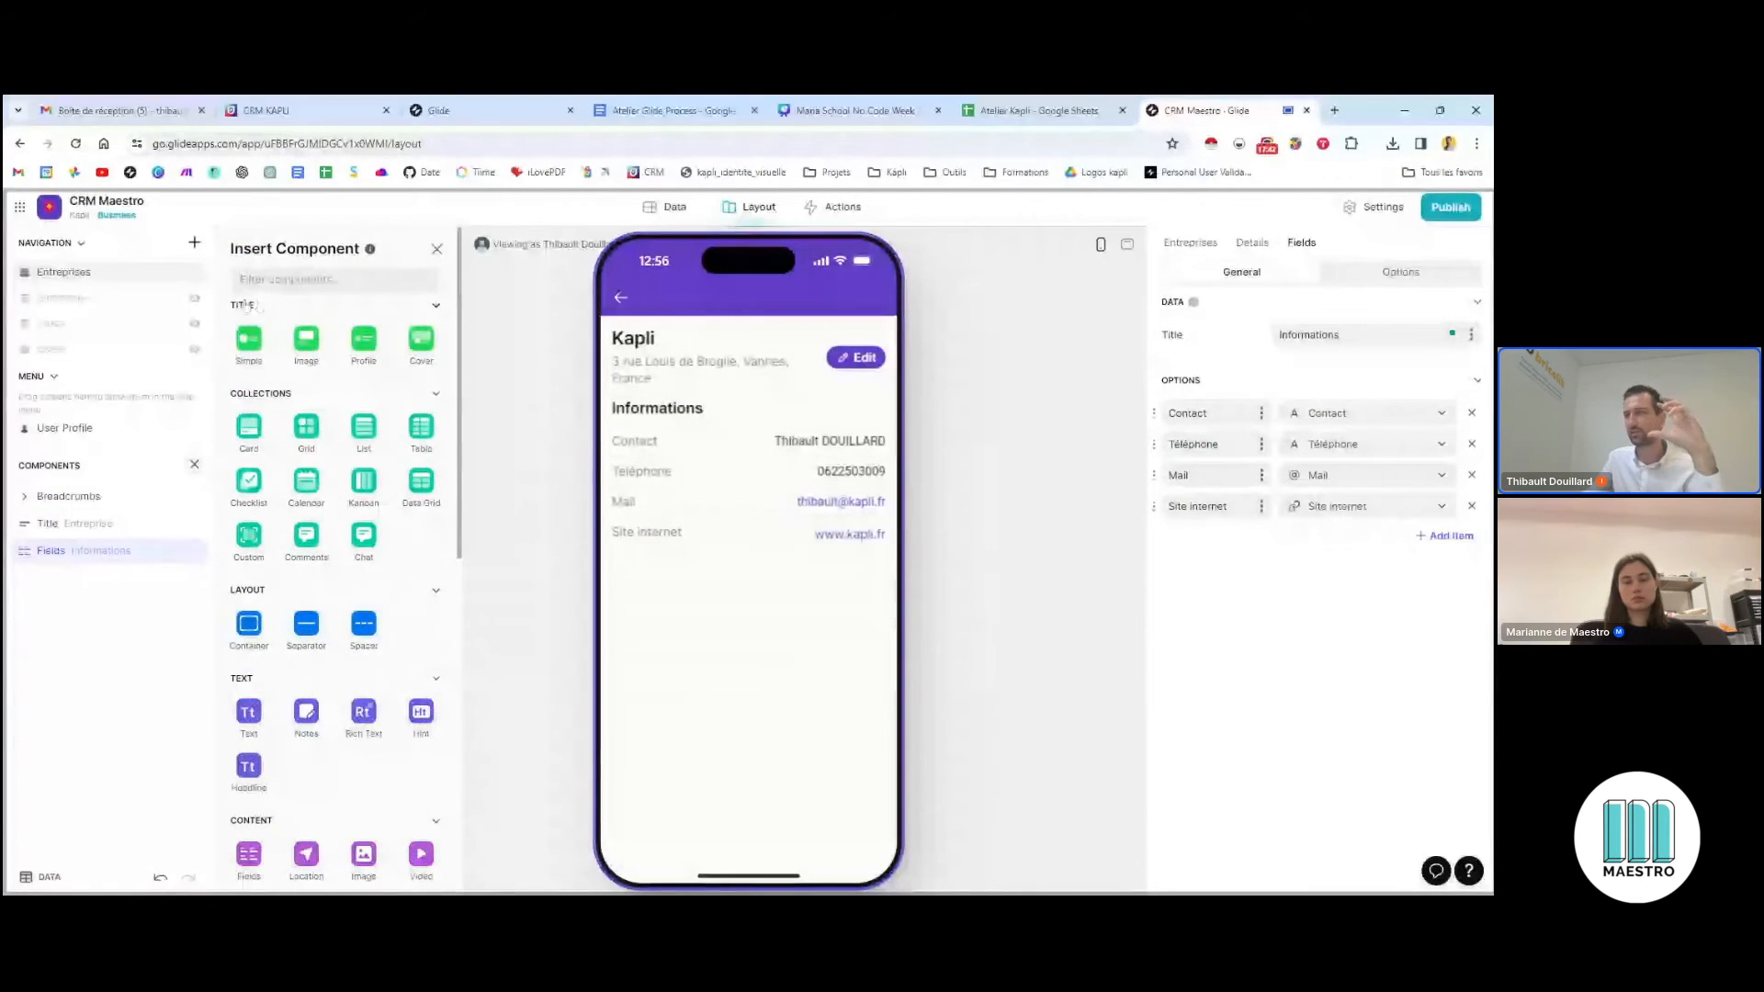
pyautogui.scroll(-1, 248, 330)
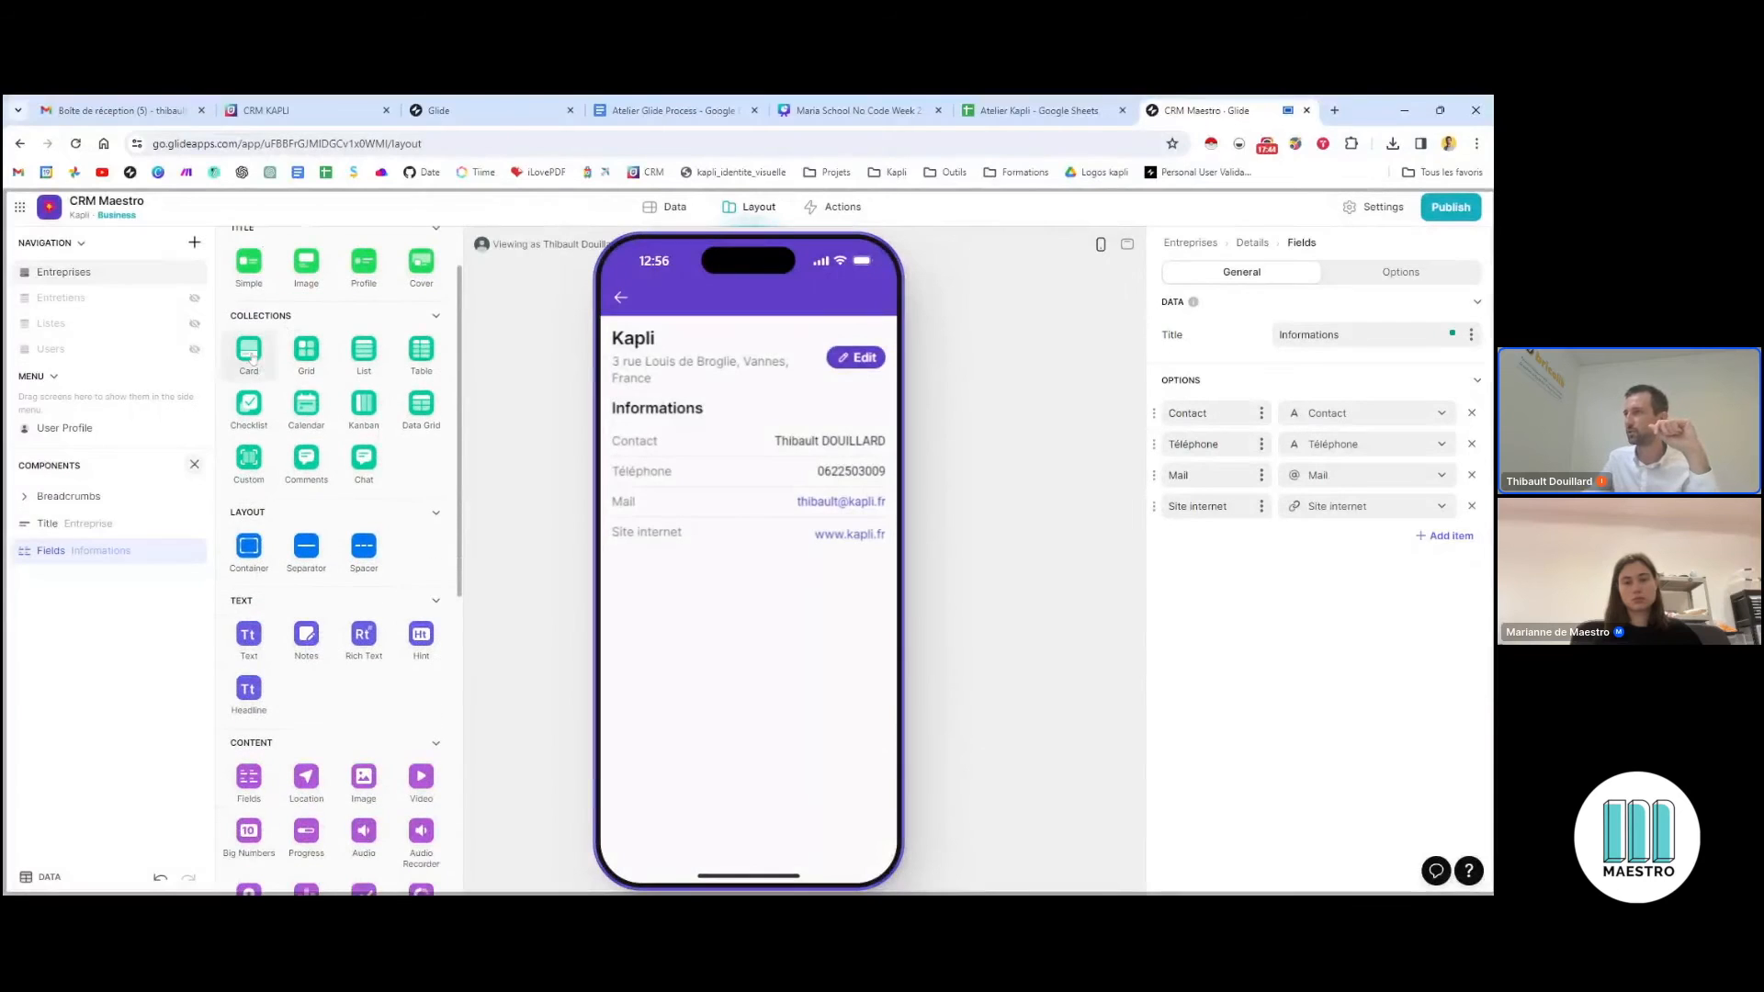
pyautogui.scroll(-3, 400, 482)
pyautogui.scroll(-4, 382, 515)
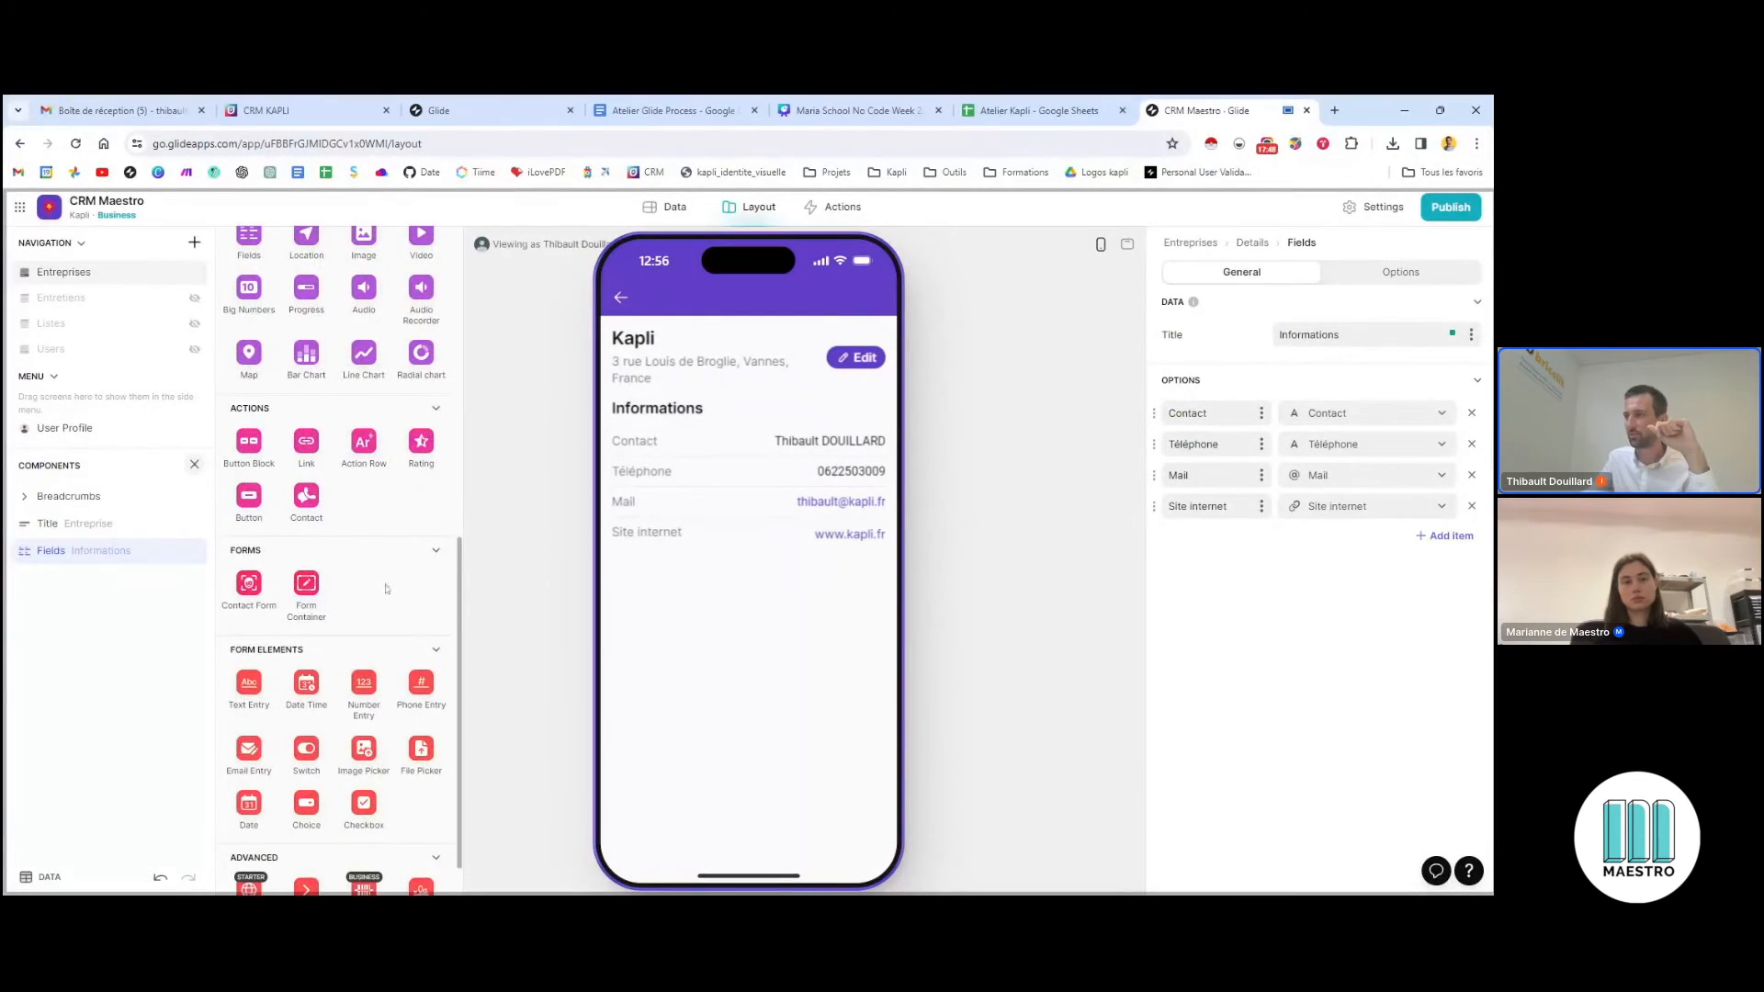
pyautogui.scroll(4, 387, 593)
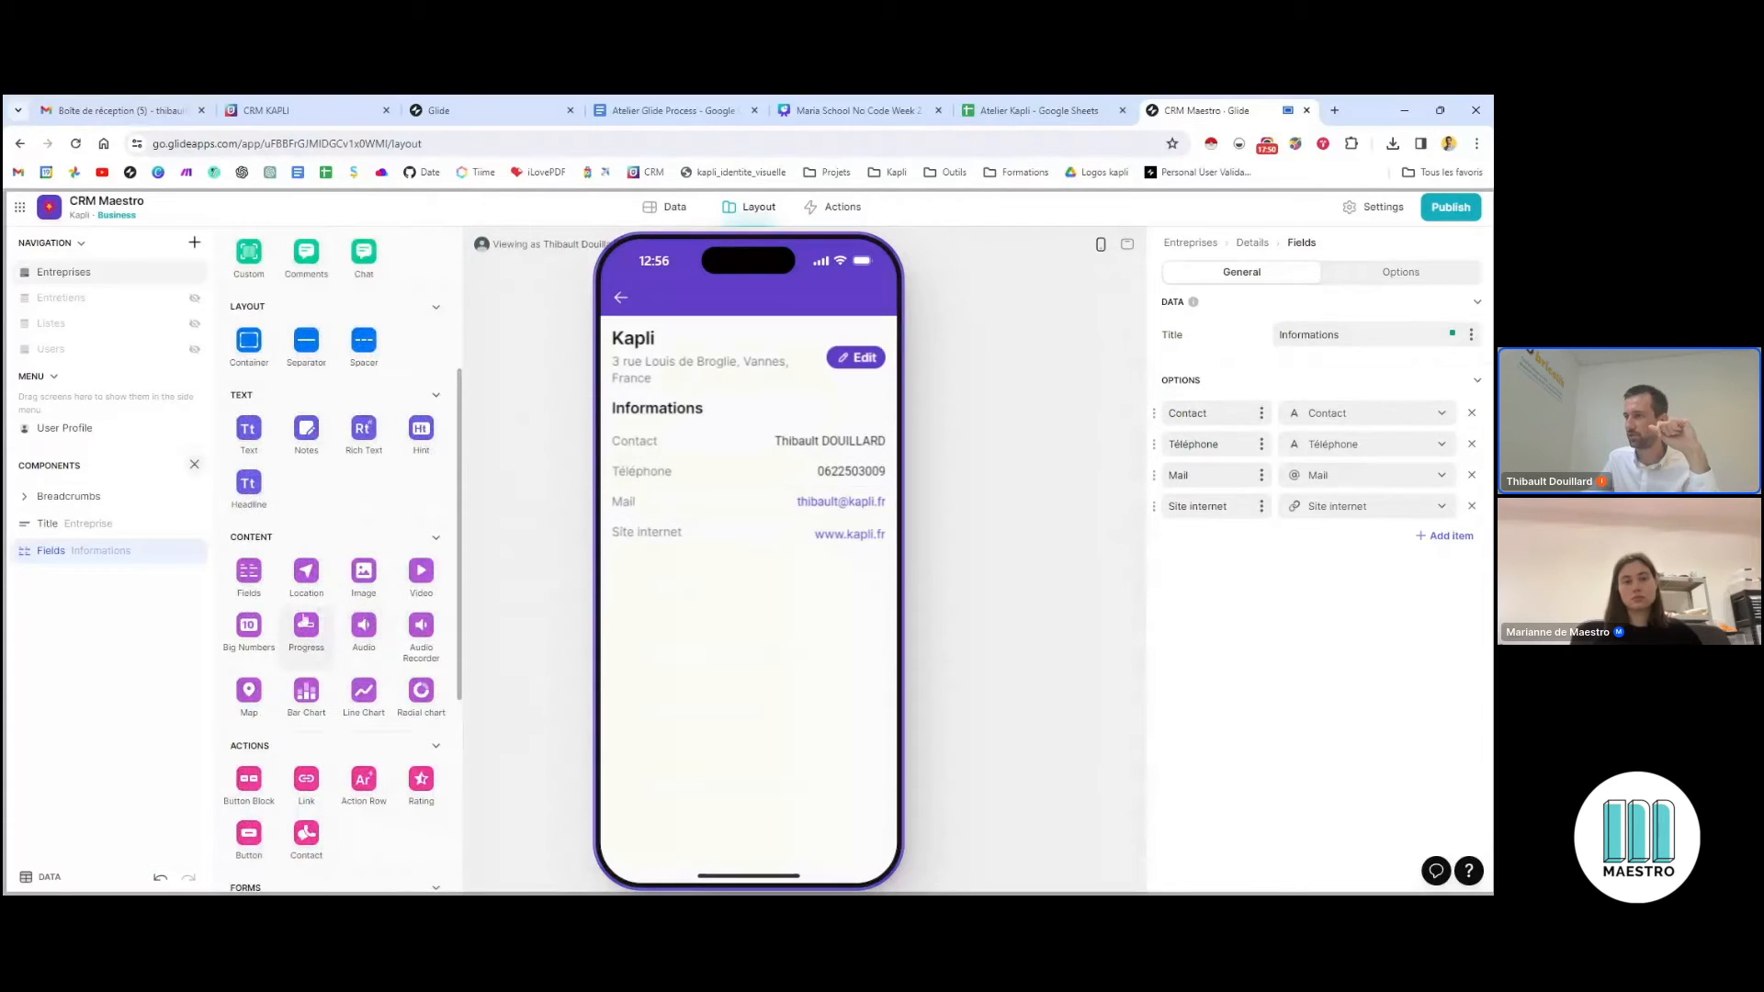
pyautogui.scroll(2, 312, 671)
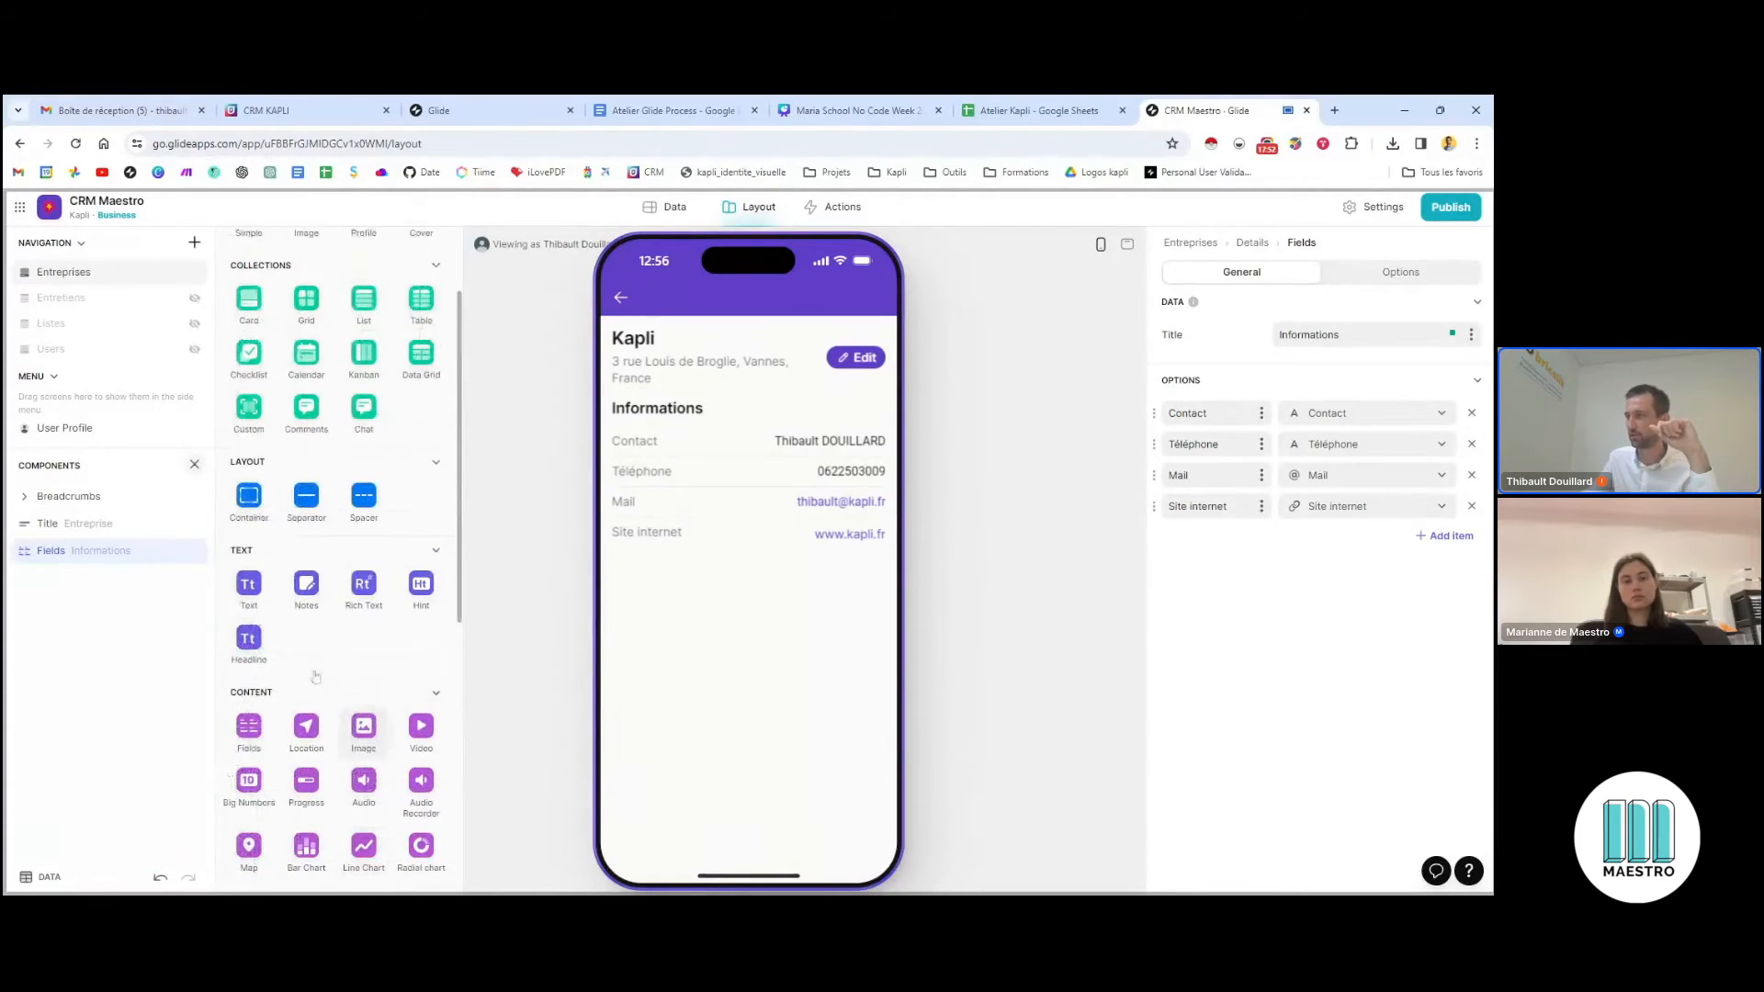
pyautogui.scroll(2, 388, 542)
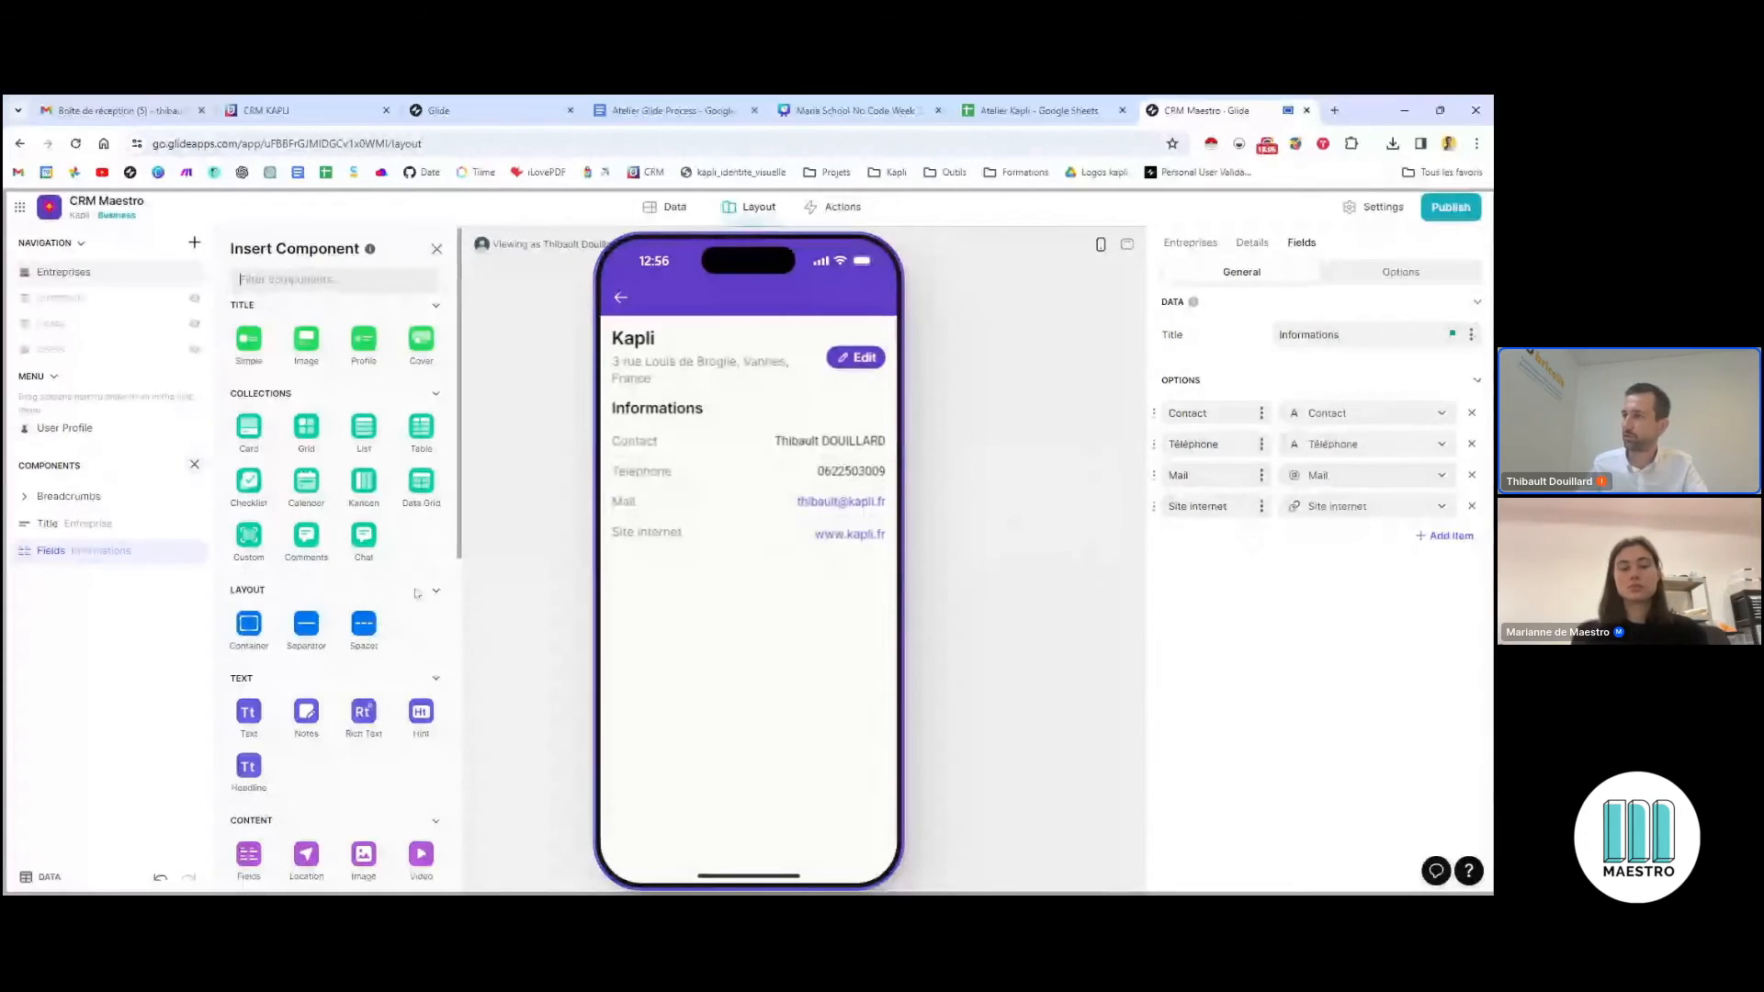
pyautogui.click(194, 466)
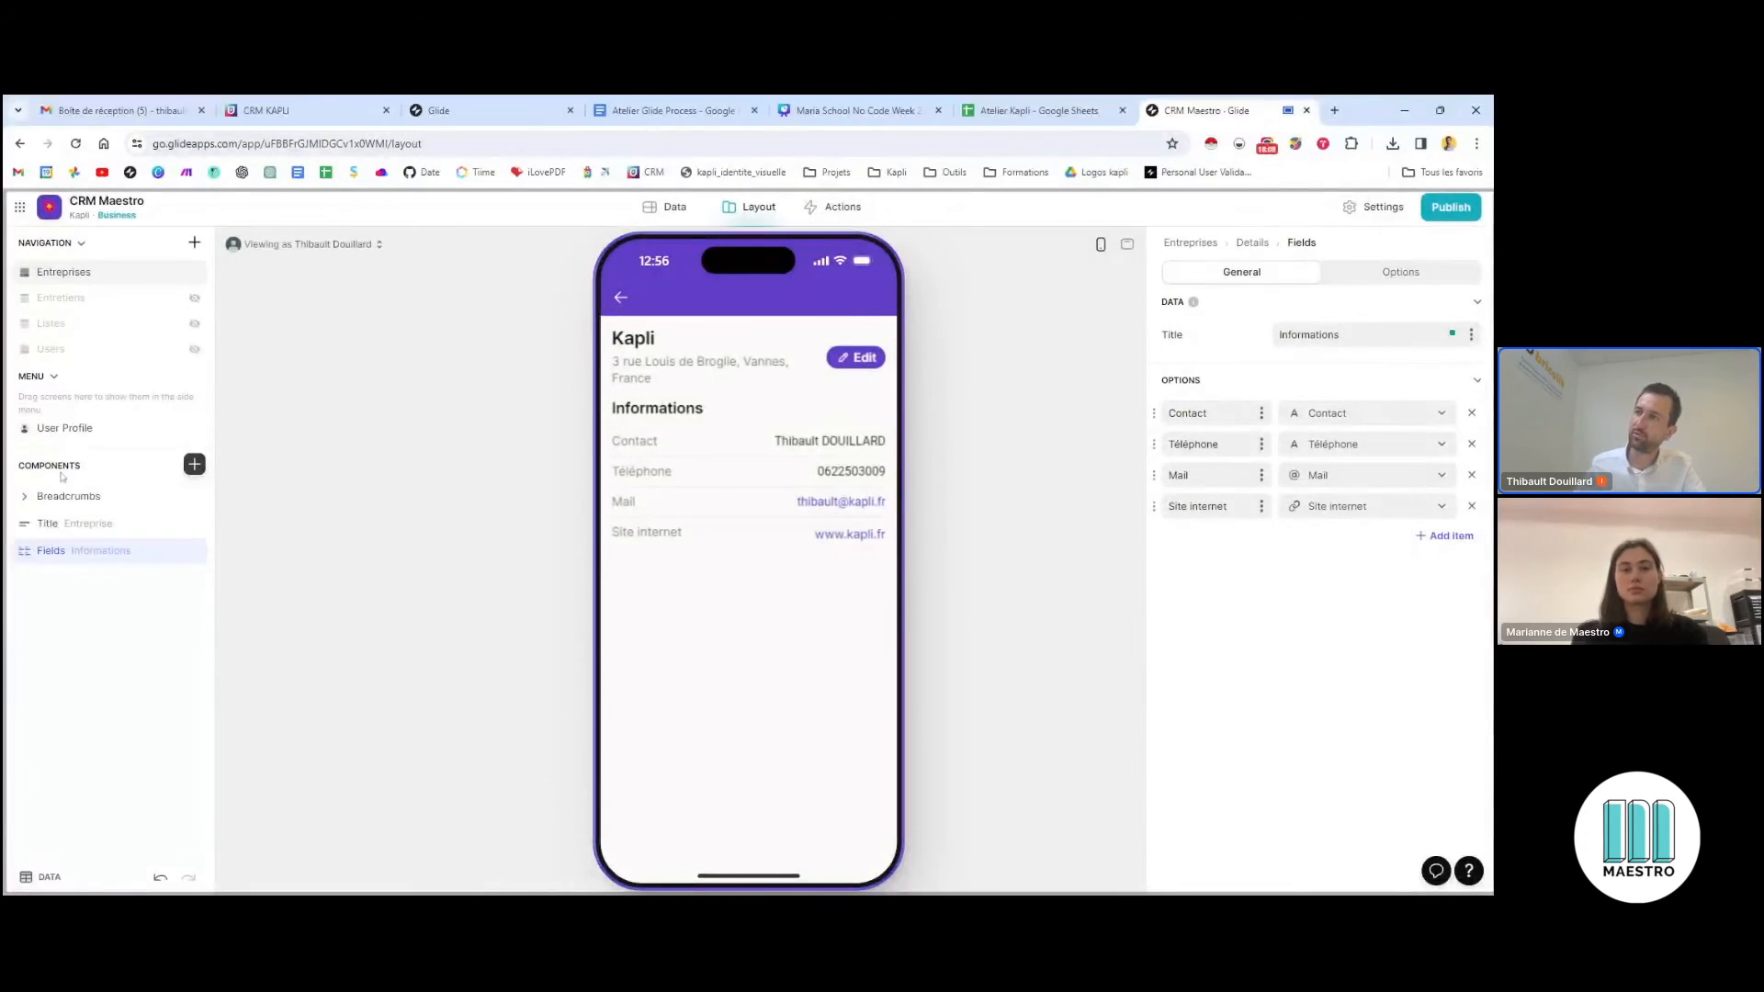
# Find the Map component with the search "map", add it to the Kapli detail screen and check it in the preview
pyautogui.click(193, 465)
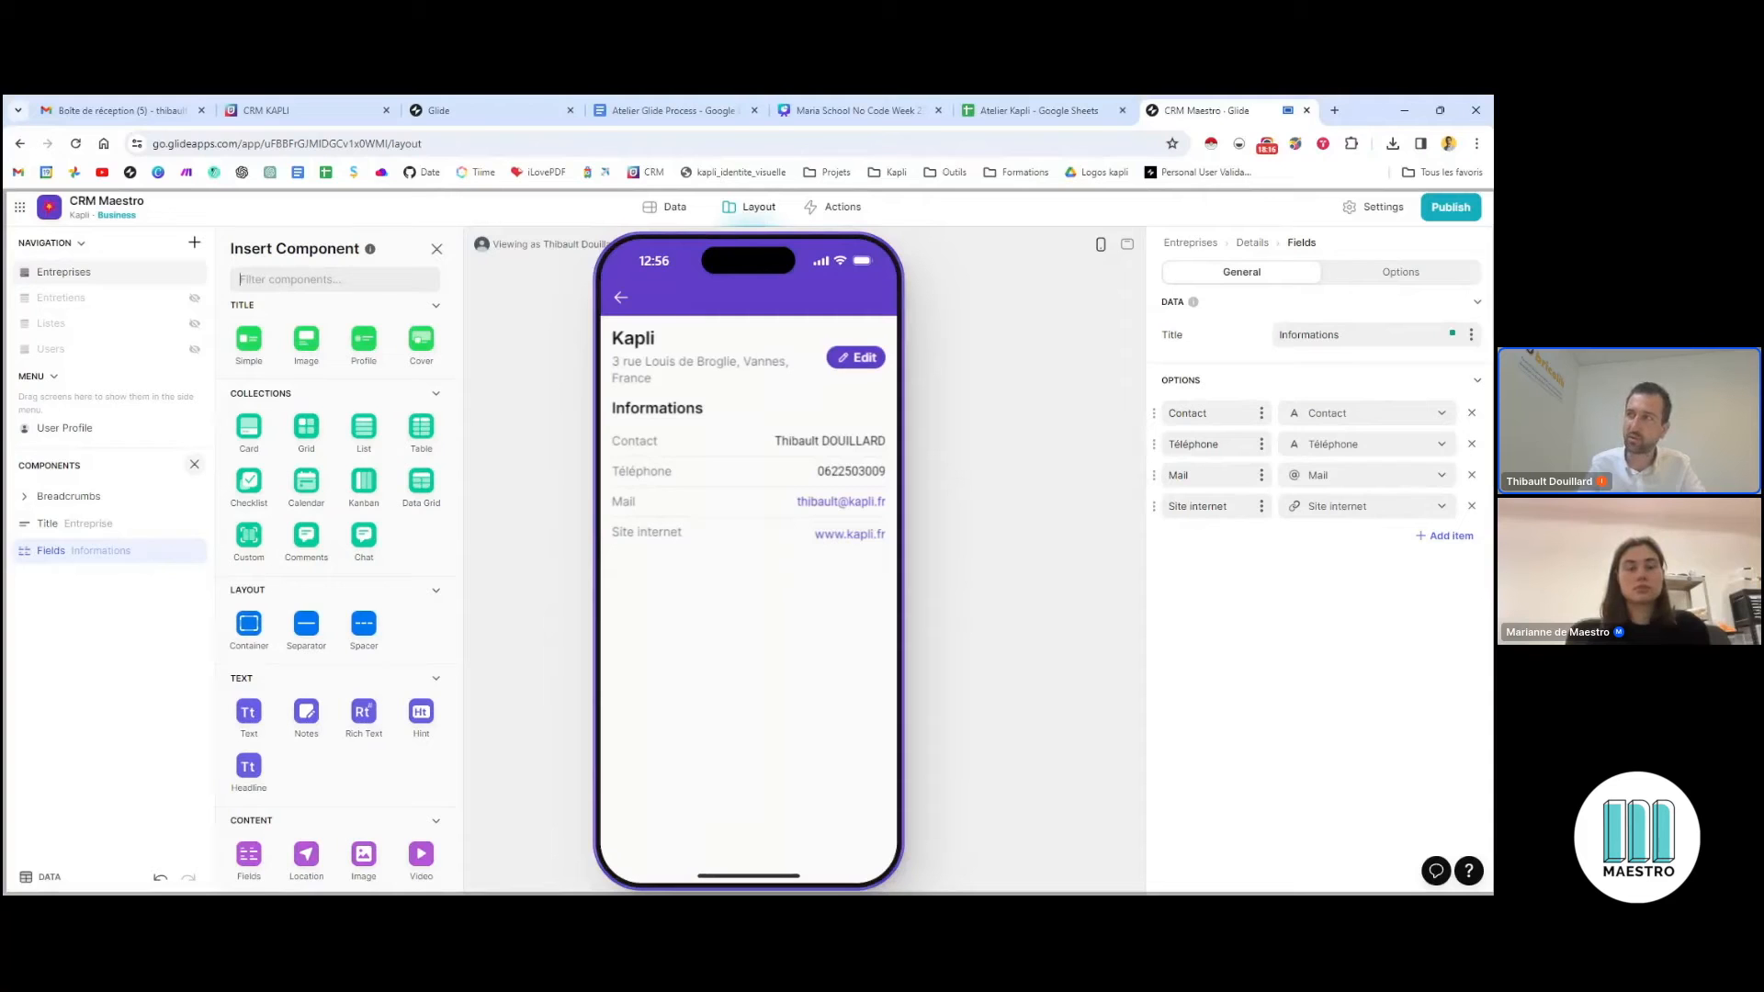
pyautogui.write('map')
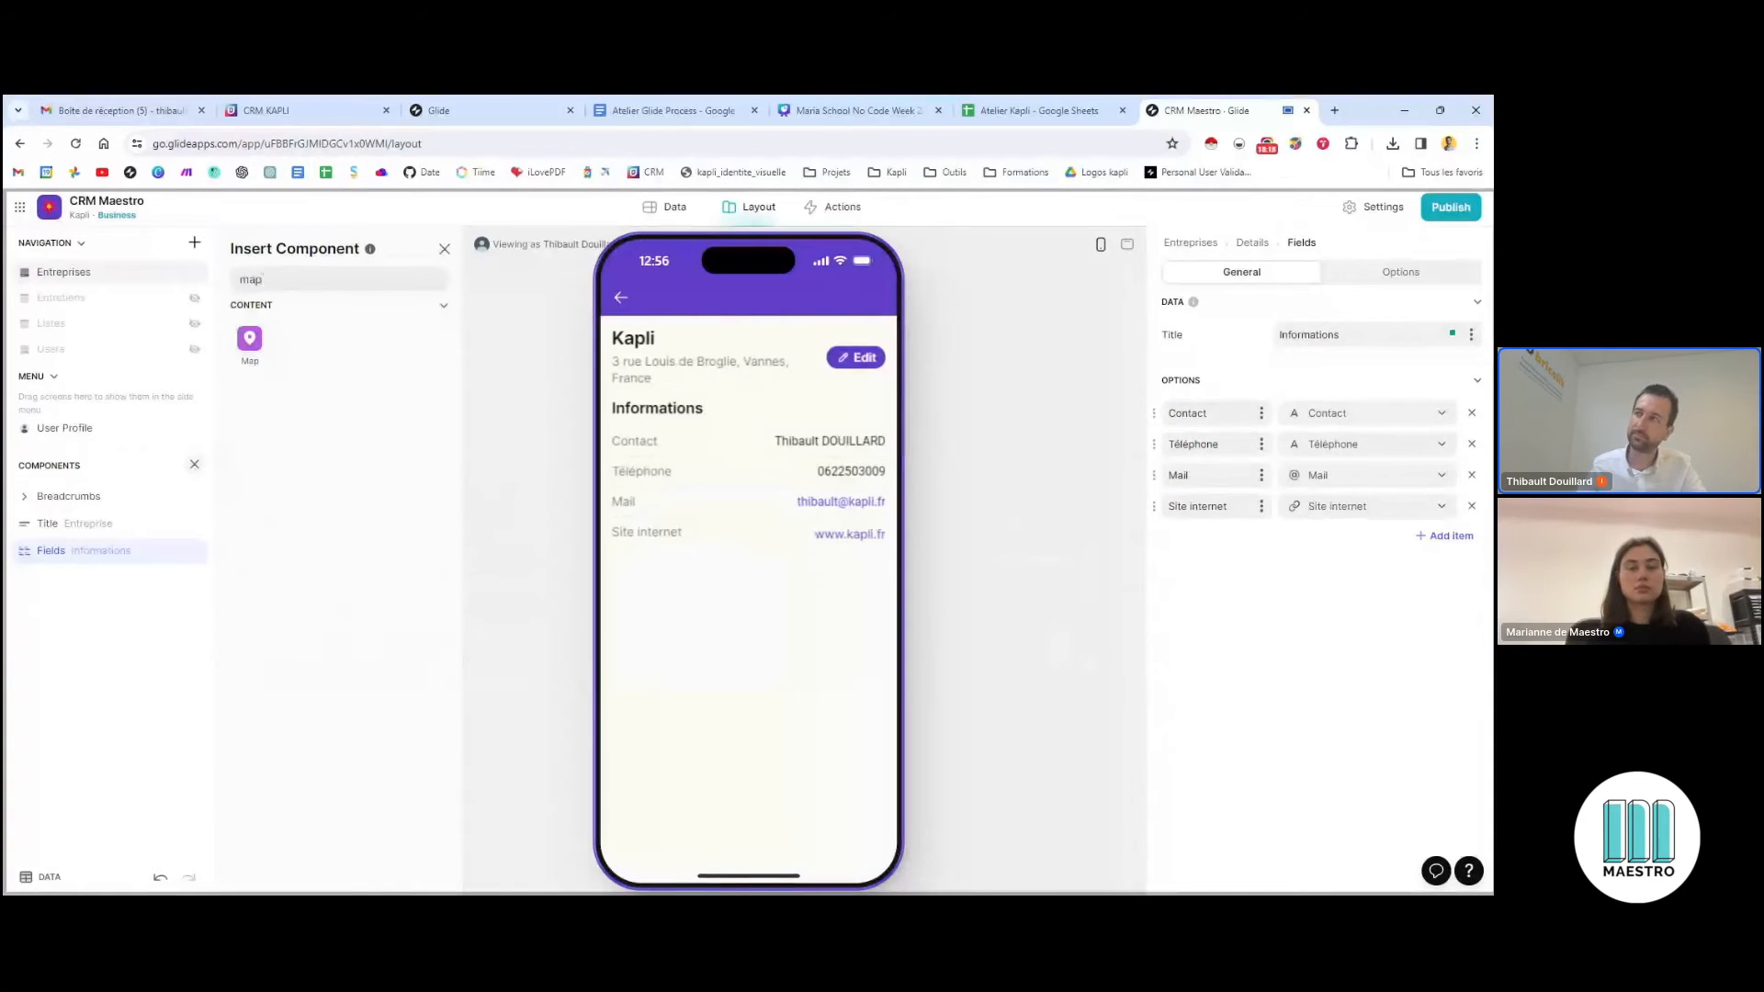
pyautogui.click(261, 350)
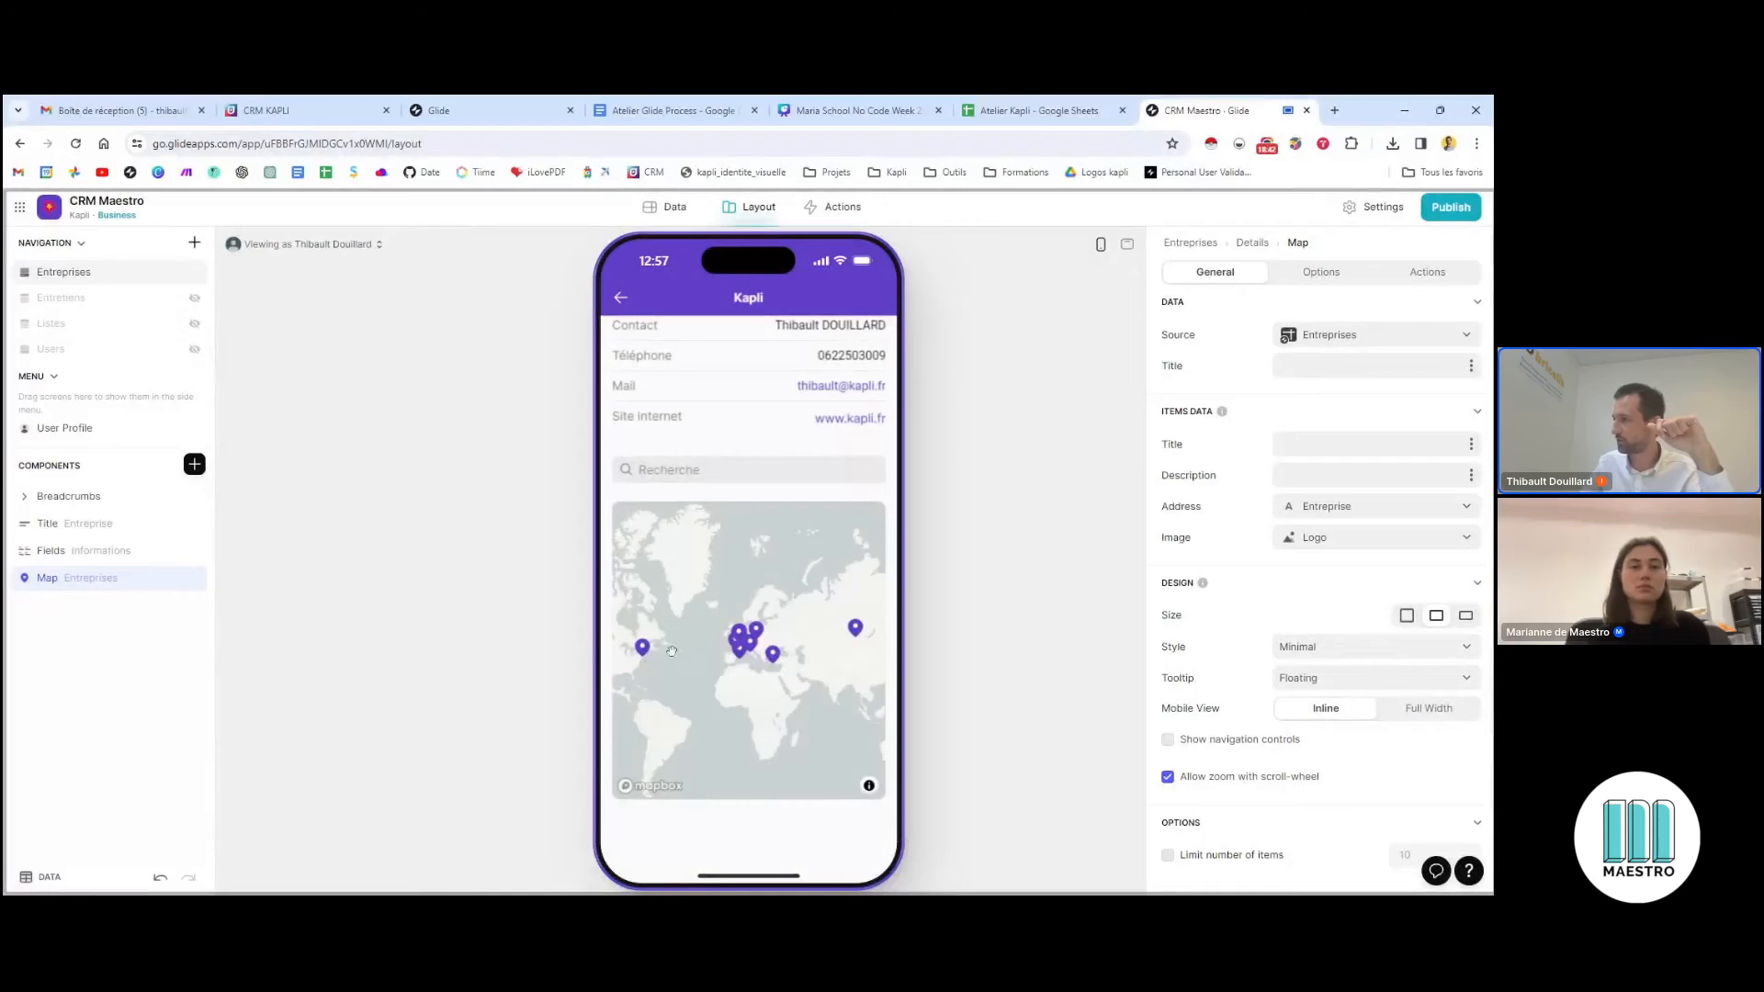
pyautogui.scroll(5, 834, 621)
pyautogui.scroll(2, 678, 470)
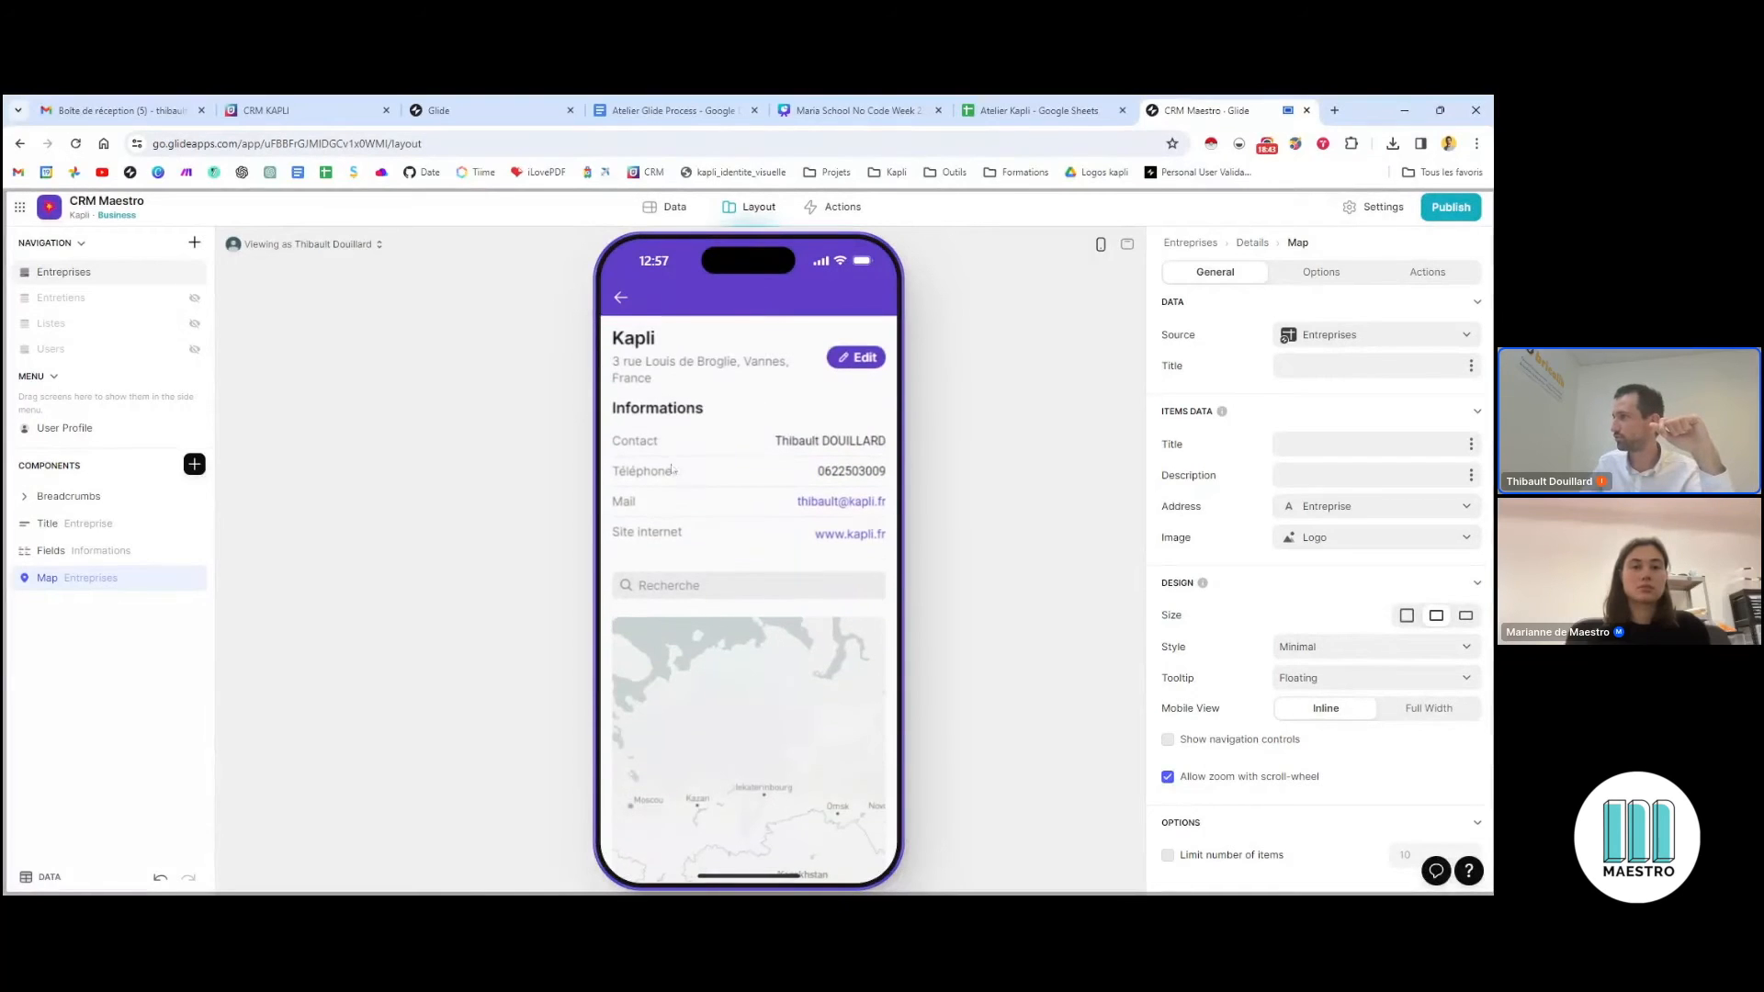
pyautogui.scroll(-2, 824, 399)
pyautogui.scroll(2, 718, 455)
pyautogui.scroll(-2, 735, 533)
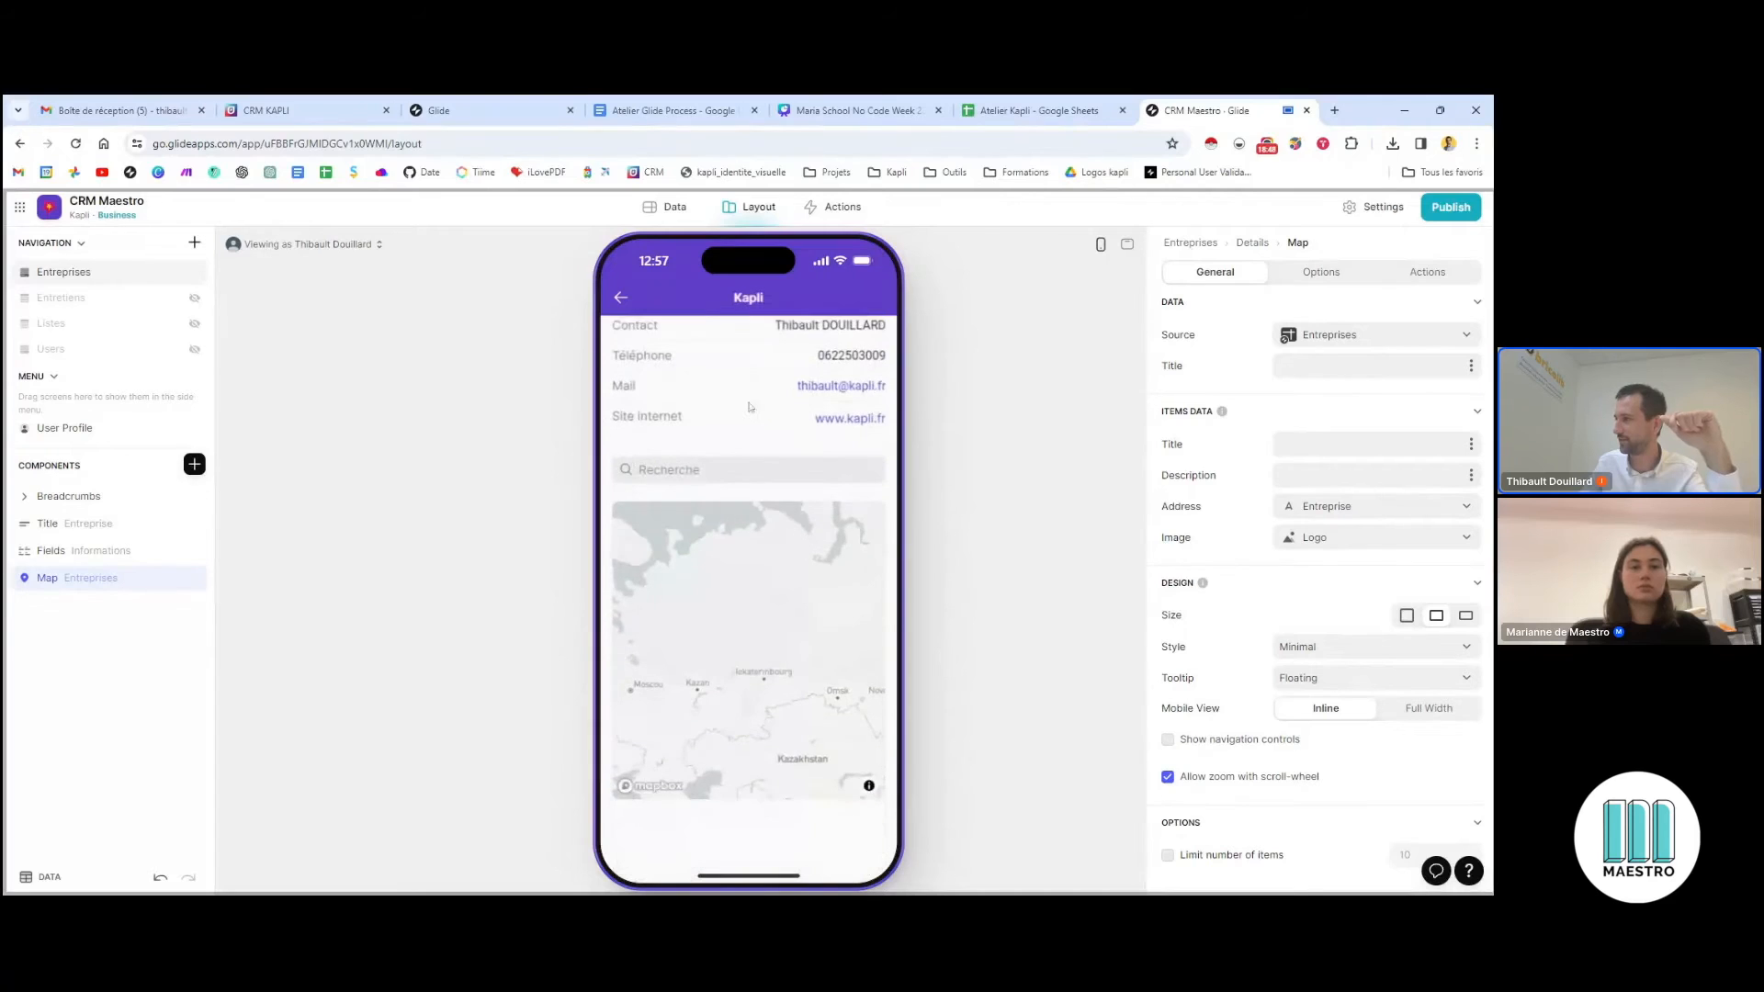
pyautogui.scroll(-3, 709, 684)
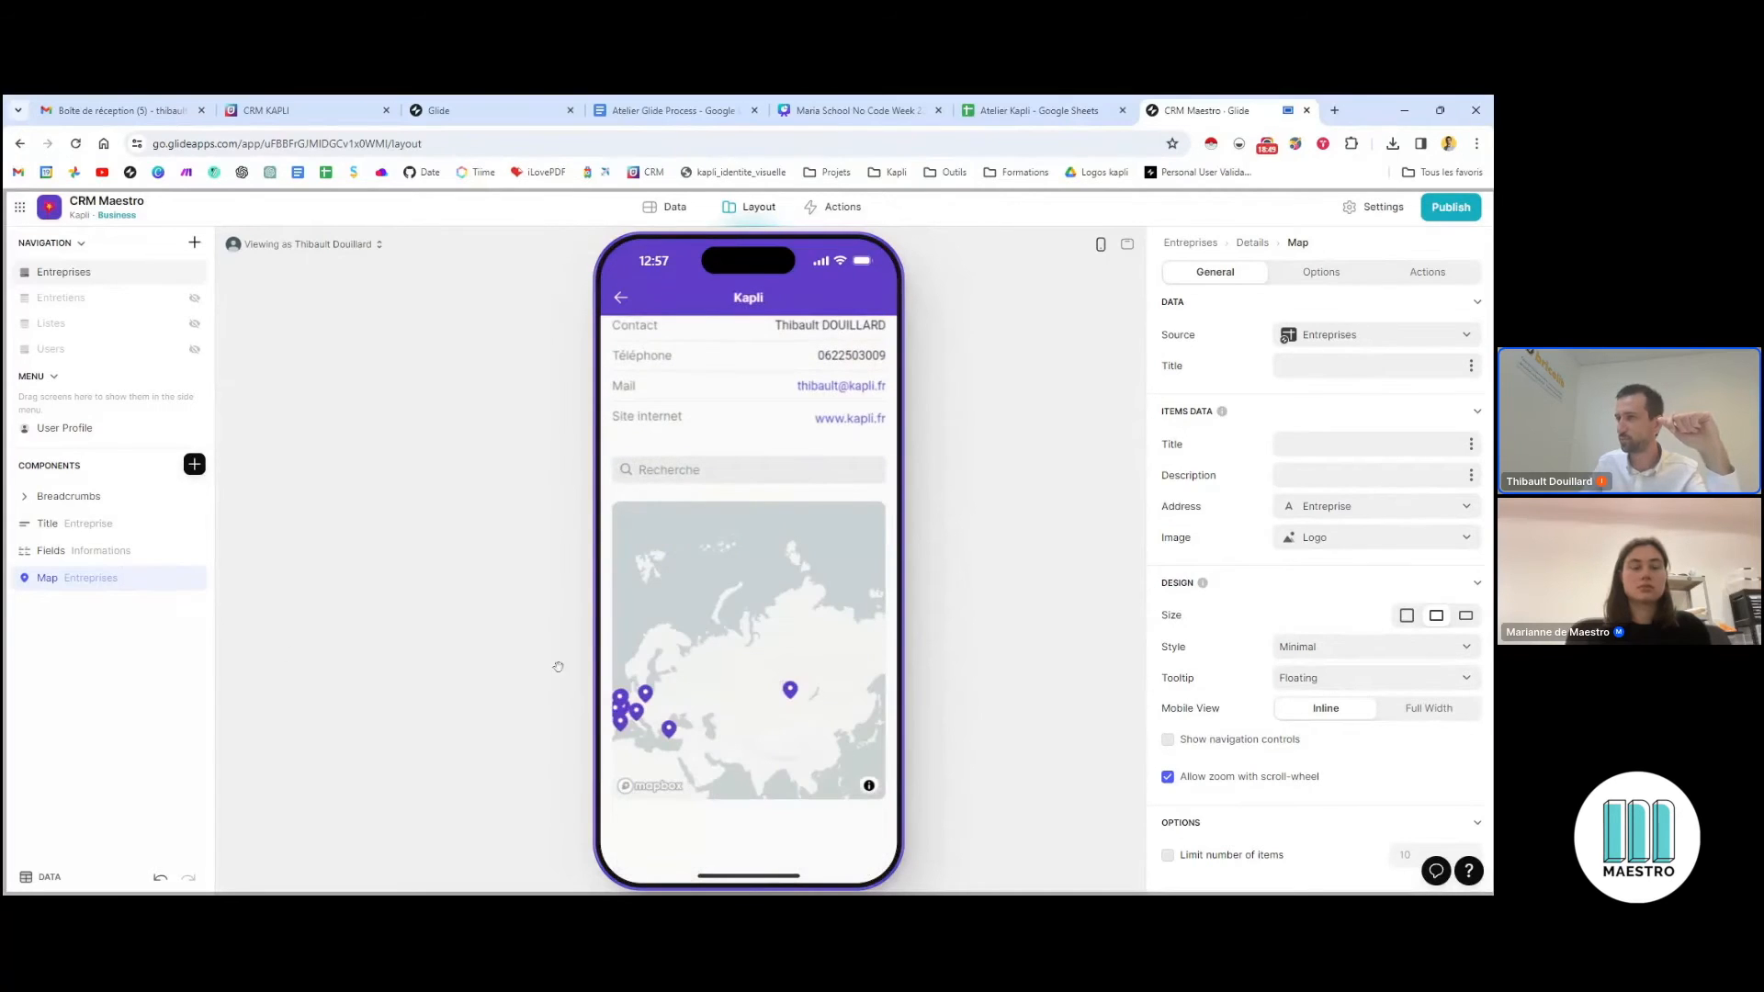
# Set the data source of the Map component to This item
pyautogui.doubleClick(35, 579)
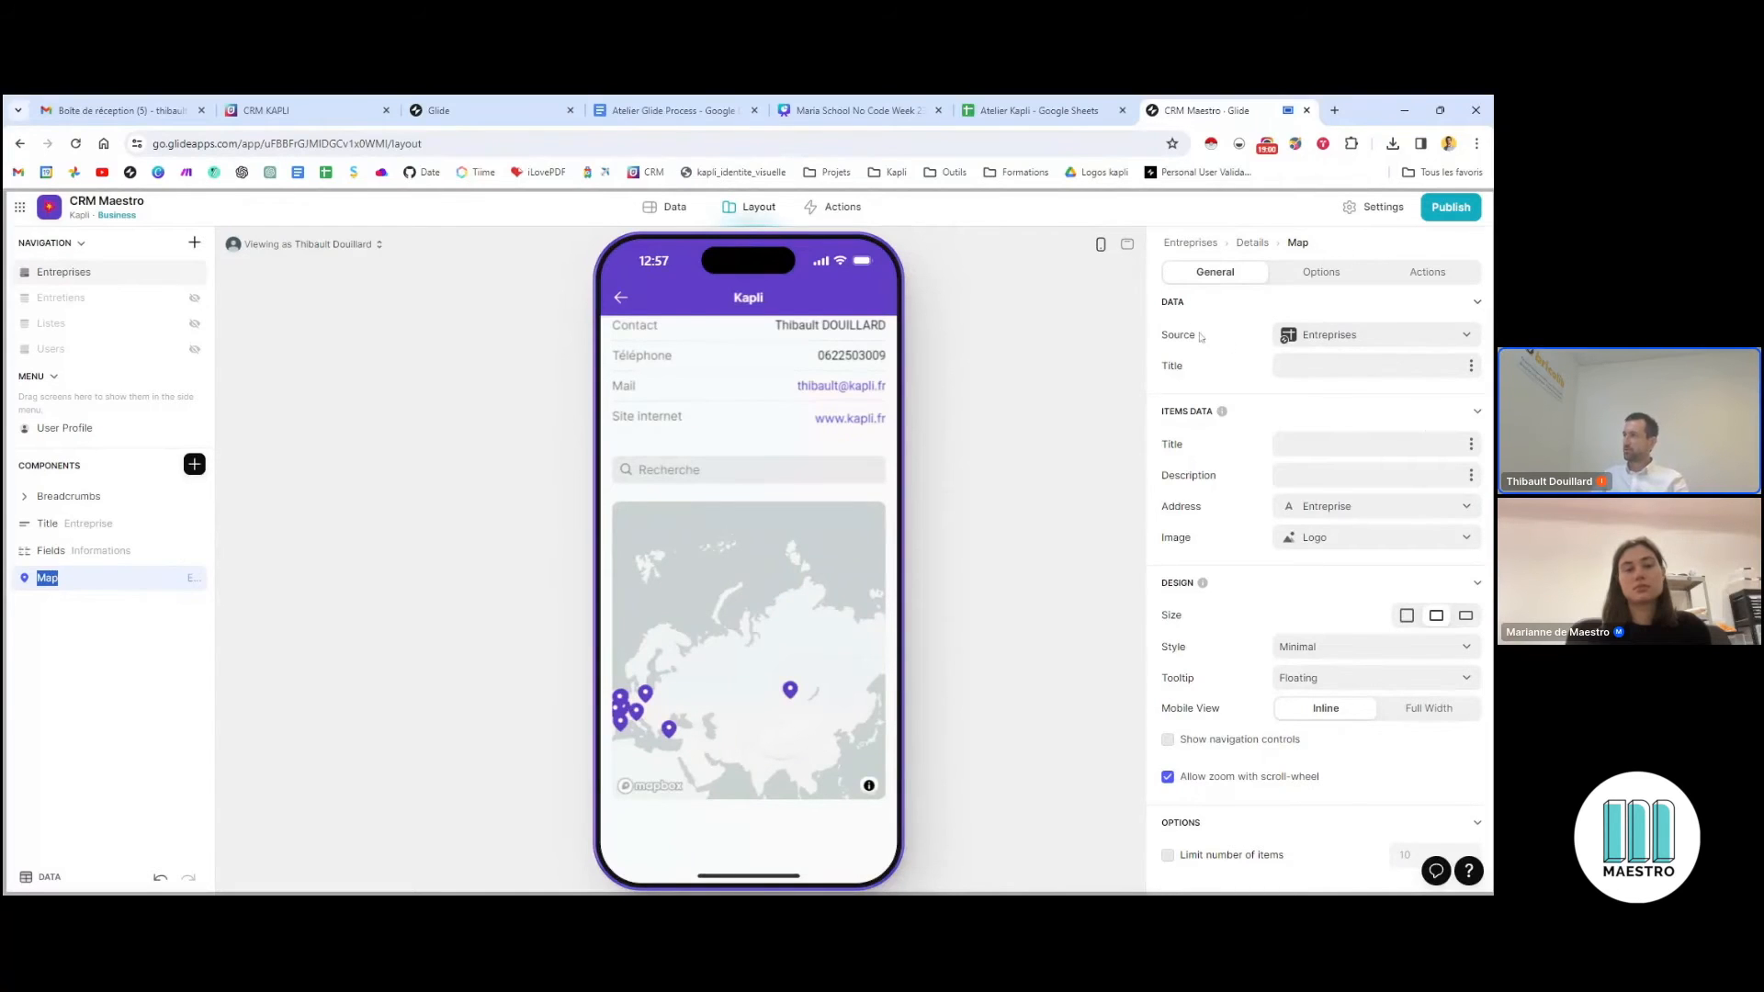
pyautogui.click(1347, 335)
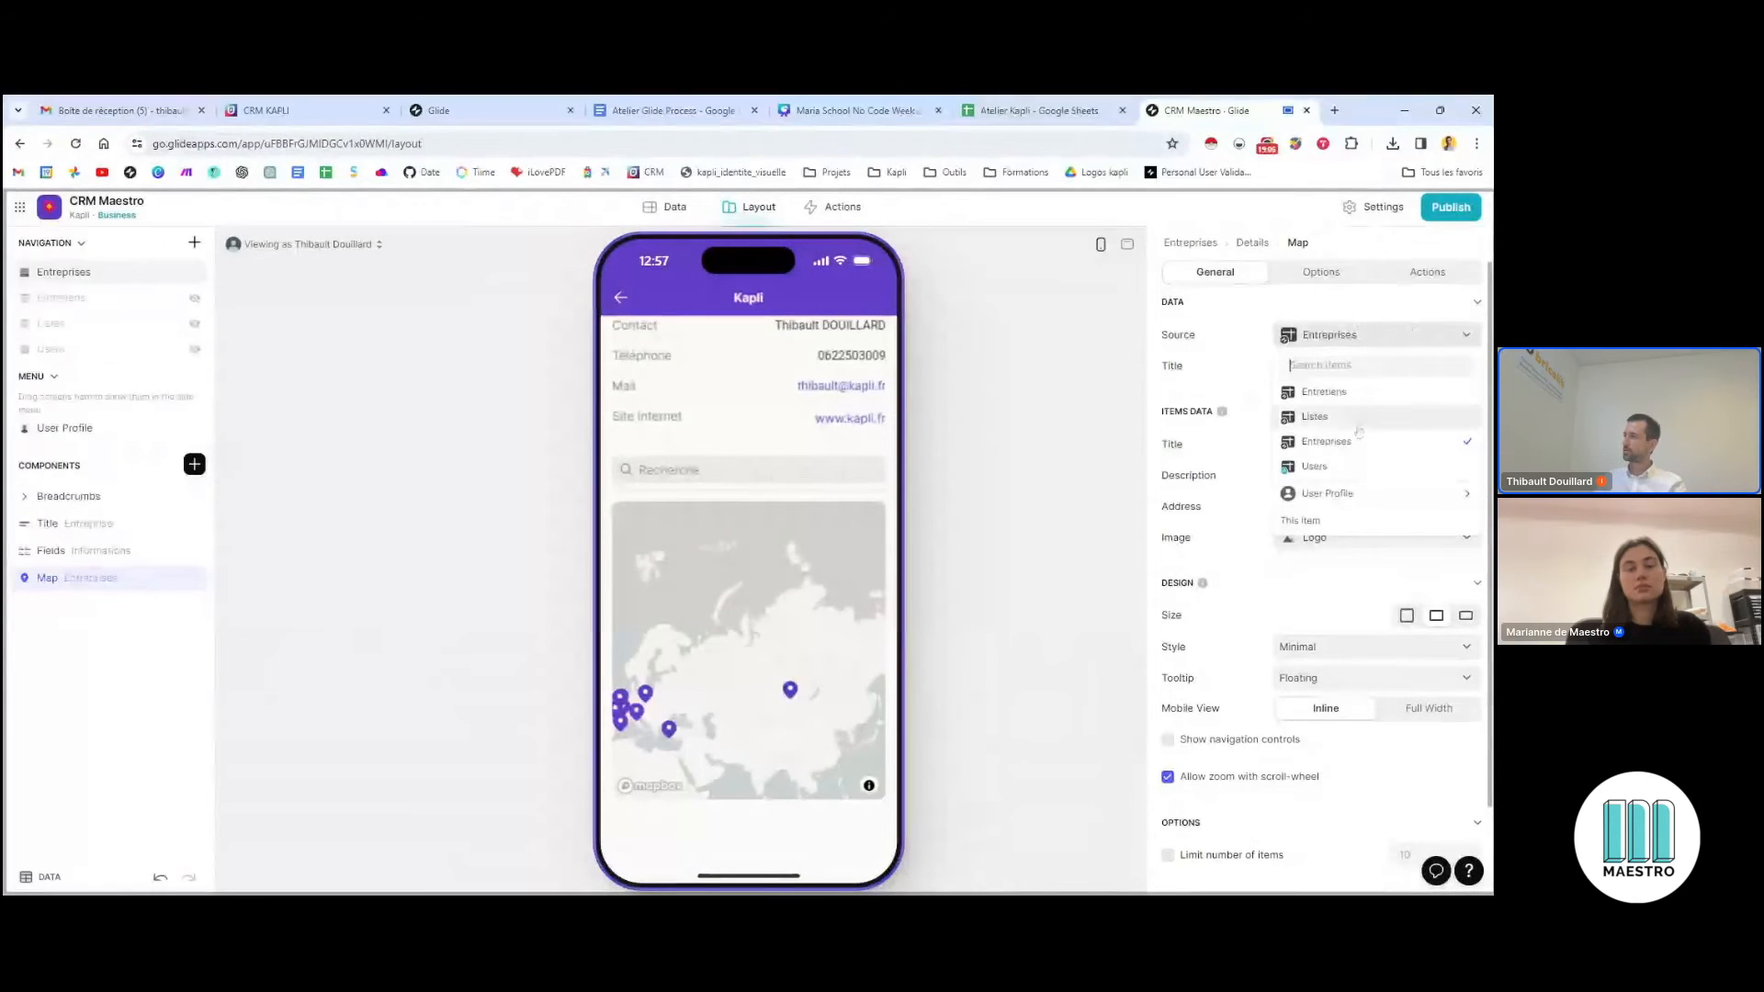
pyautogui.click(1328, 531)
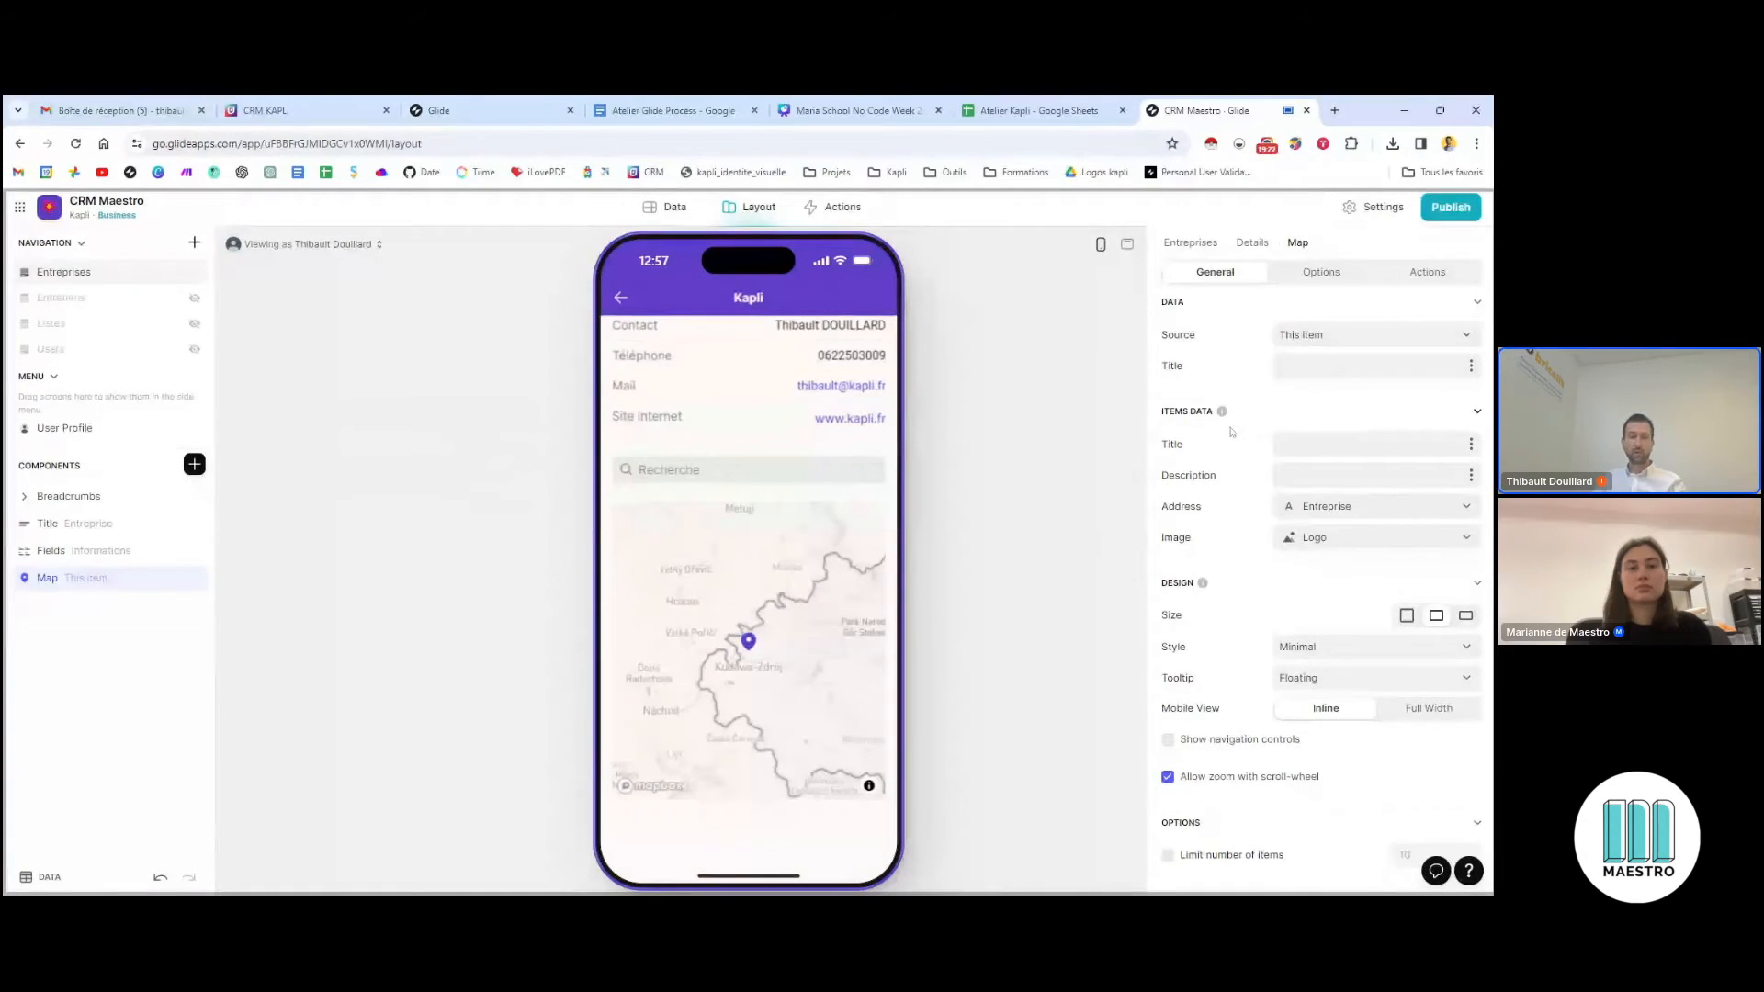
# Bind the map's address to the Adresse column and its item title to the Entreprise column
pyautogui.scroll(-5, 803, 616)
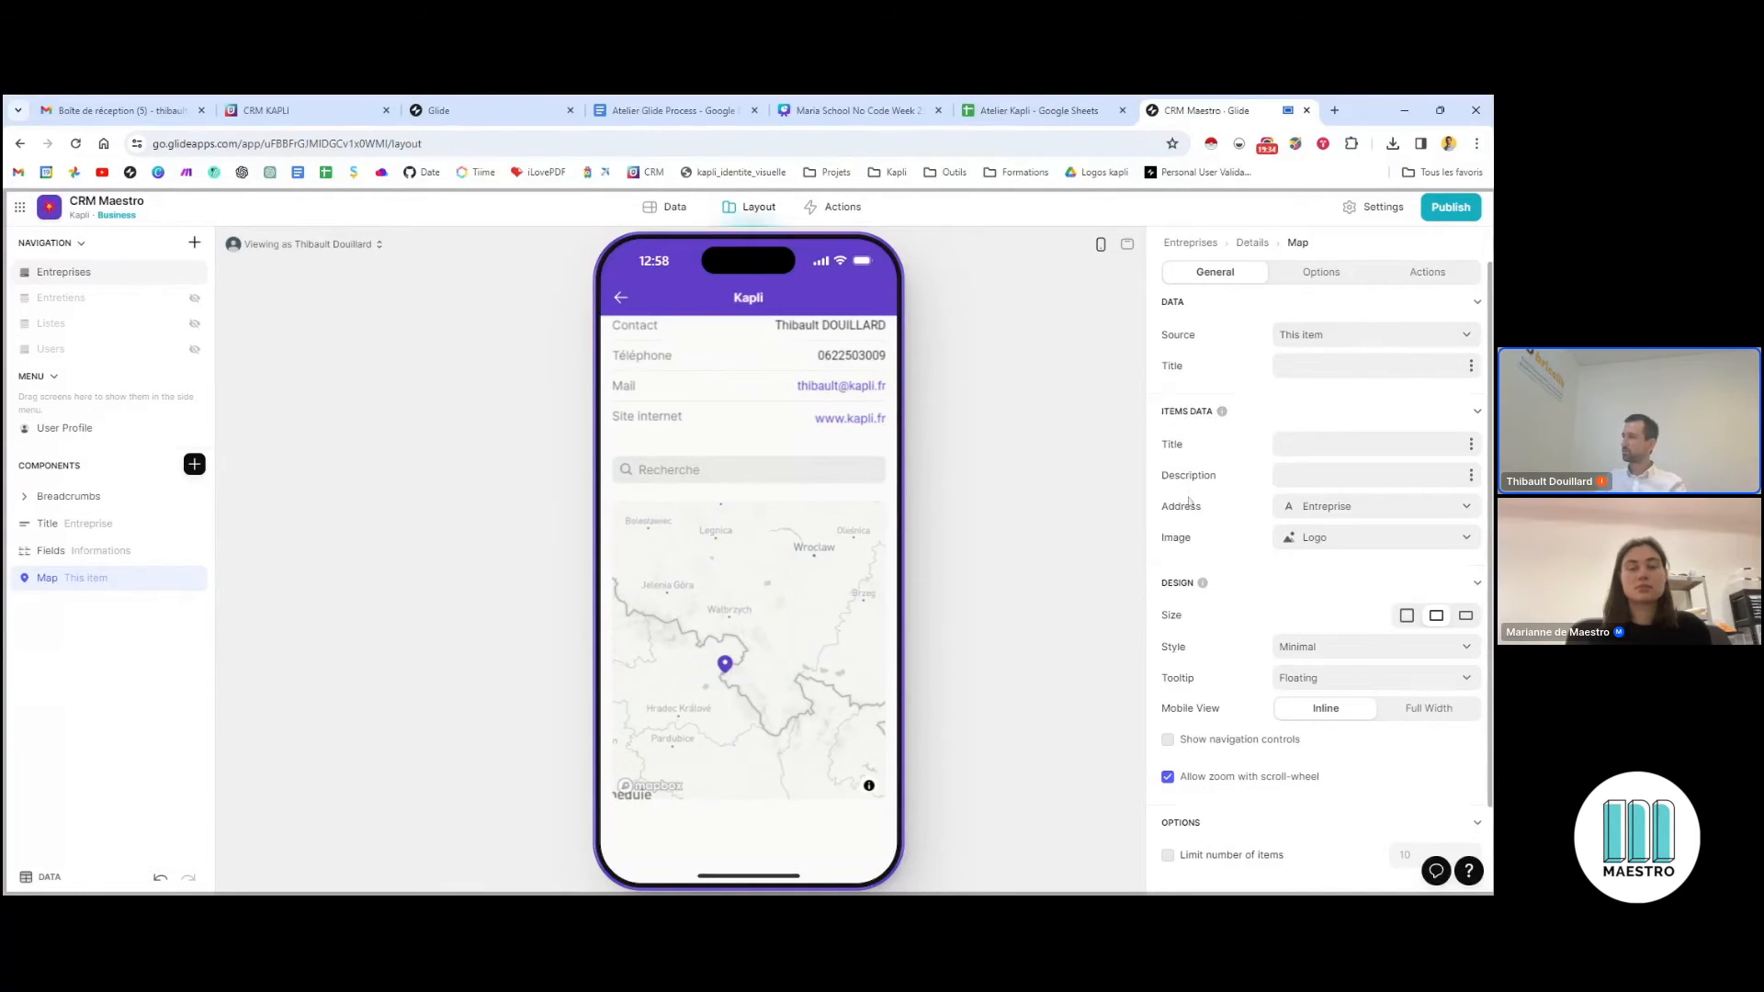
pyautogui.click(1312, 513)
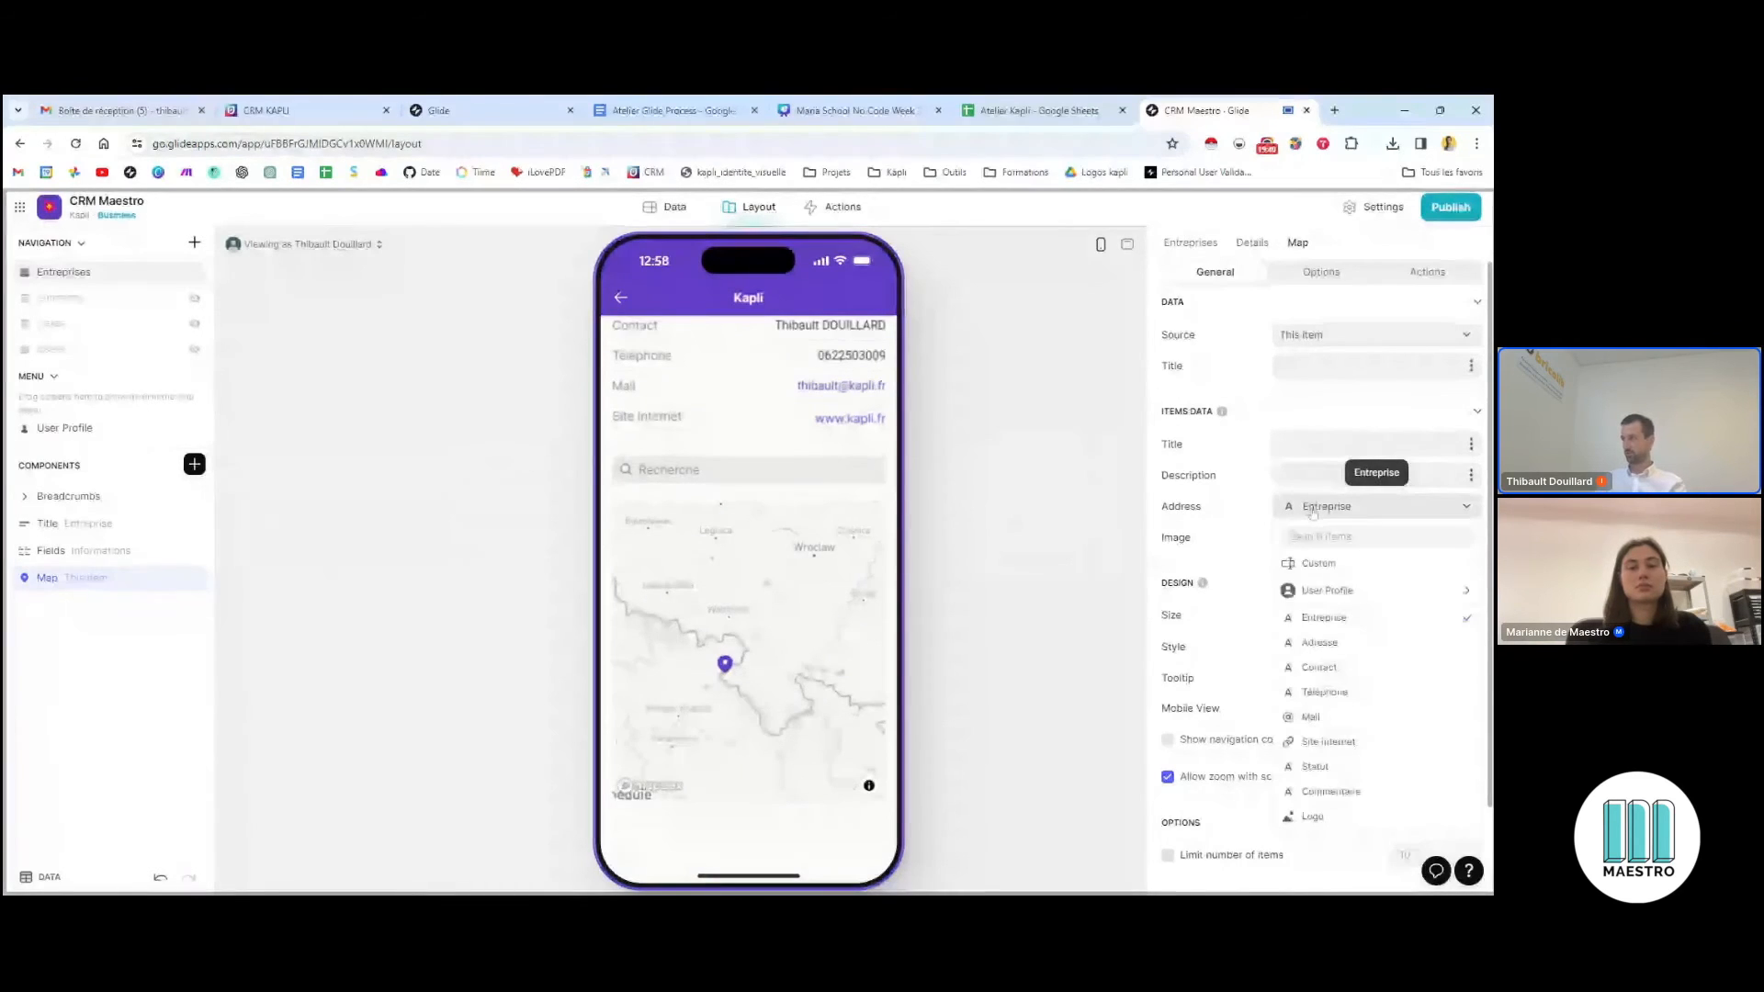
pyautogui.click(1339, 644)
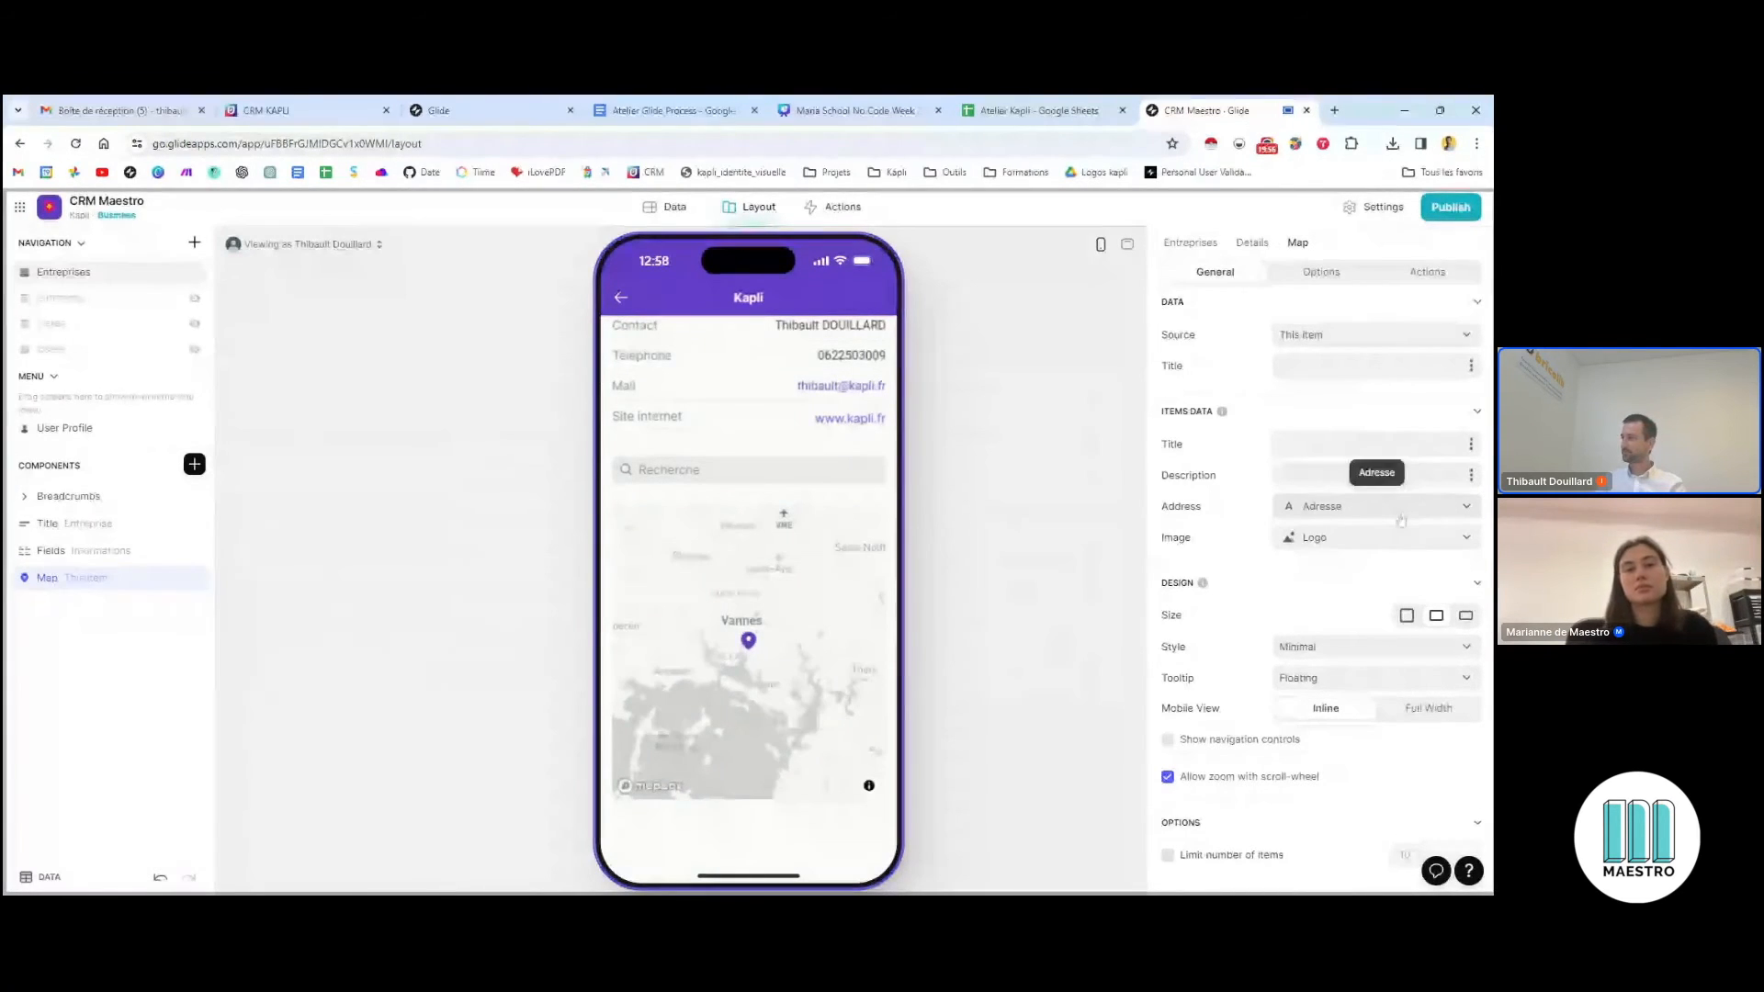
pyautogui.click(1471, 444)
pyautogui.click(1323, 556)
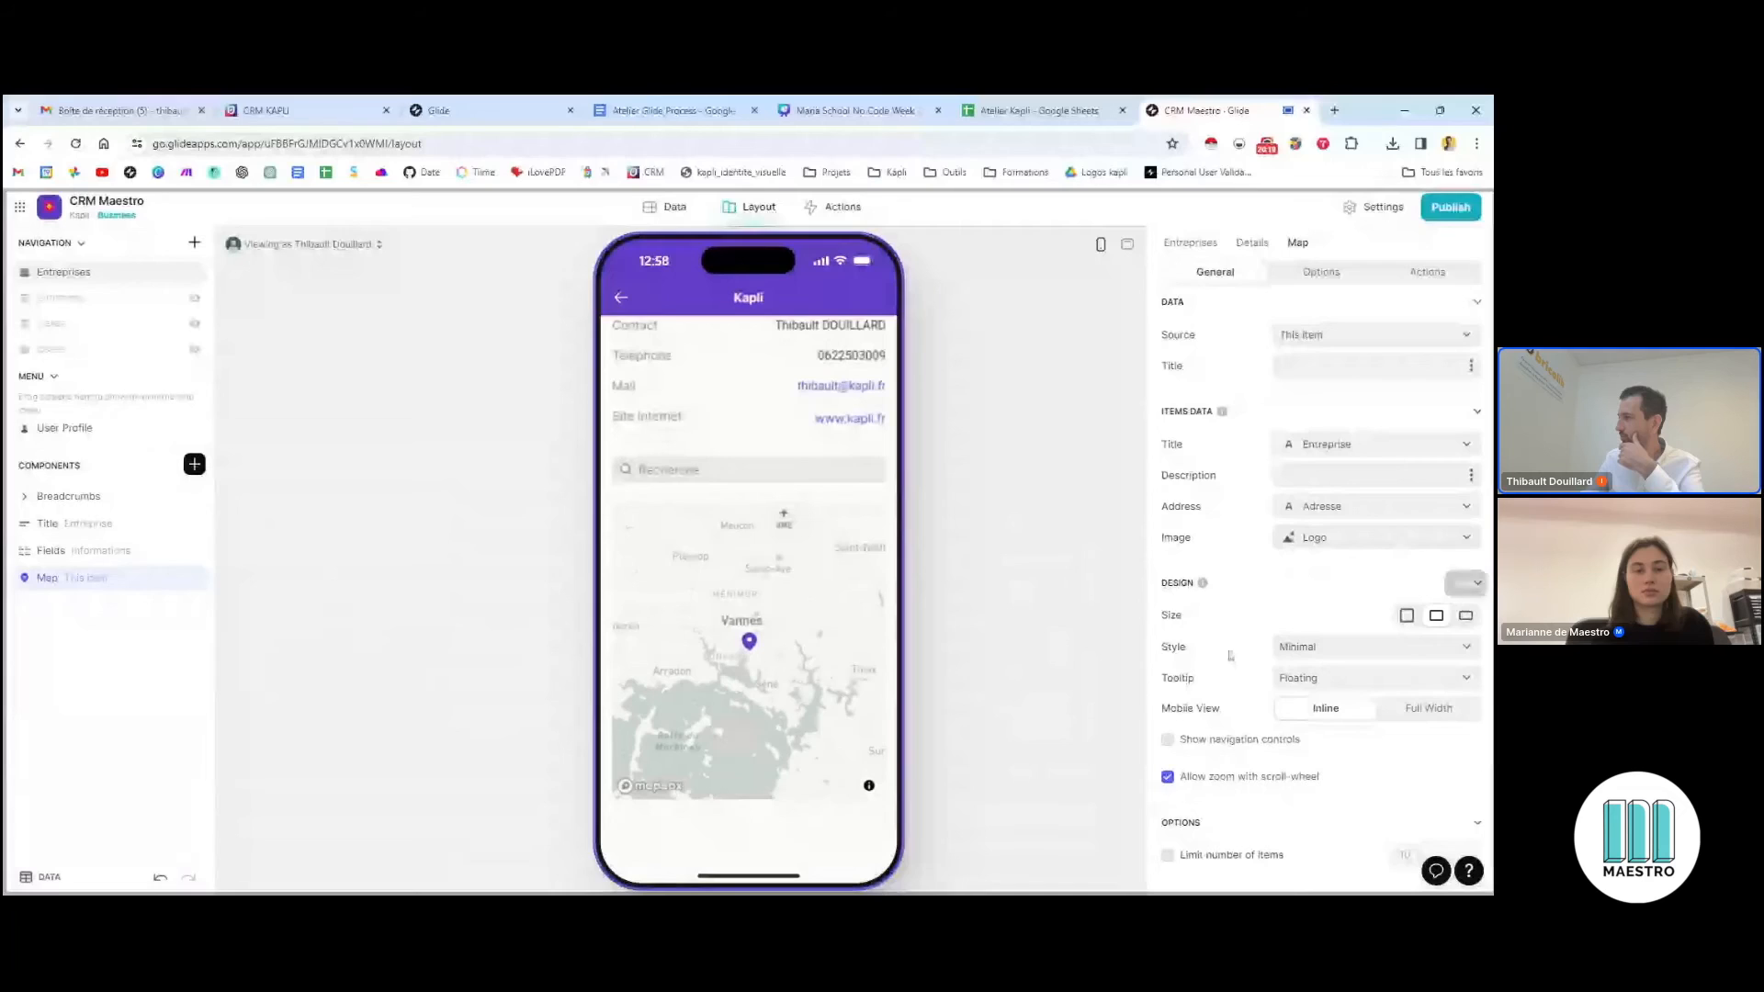
# Set the map's size to Small and its style to Standard
pyautogui.scroll(-1, 1305, 594)
pyautogui.scroll(-1, 1305, 593)
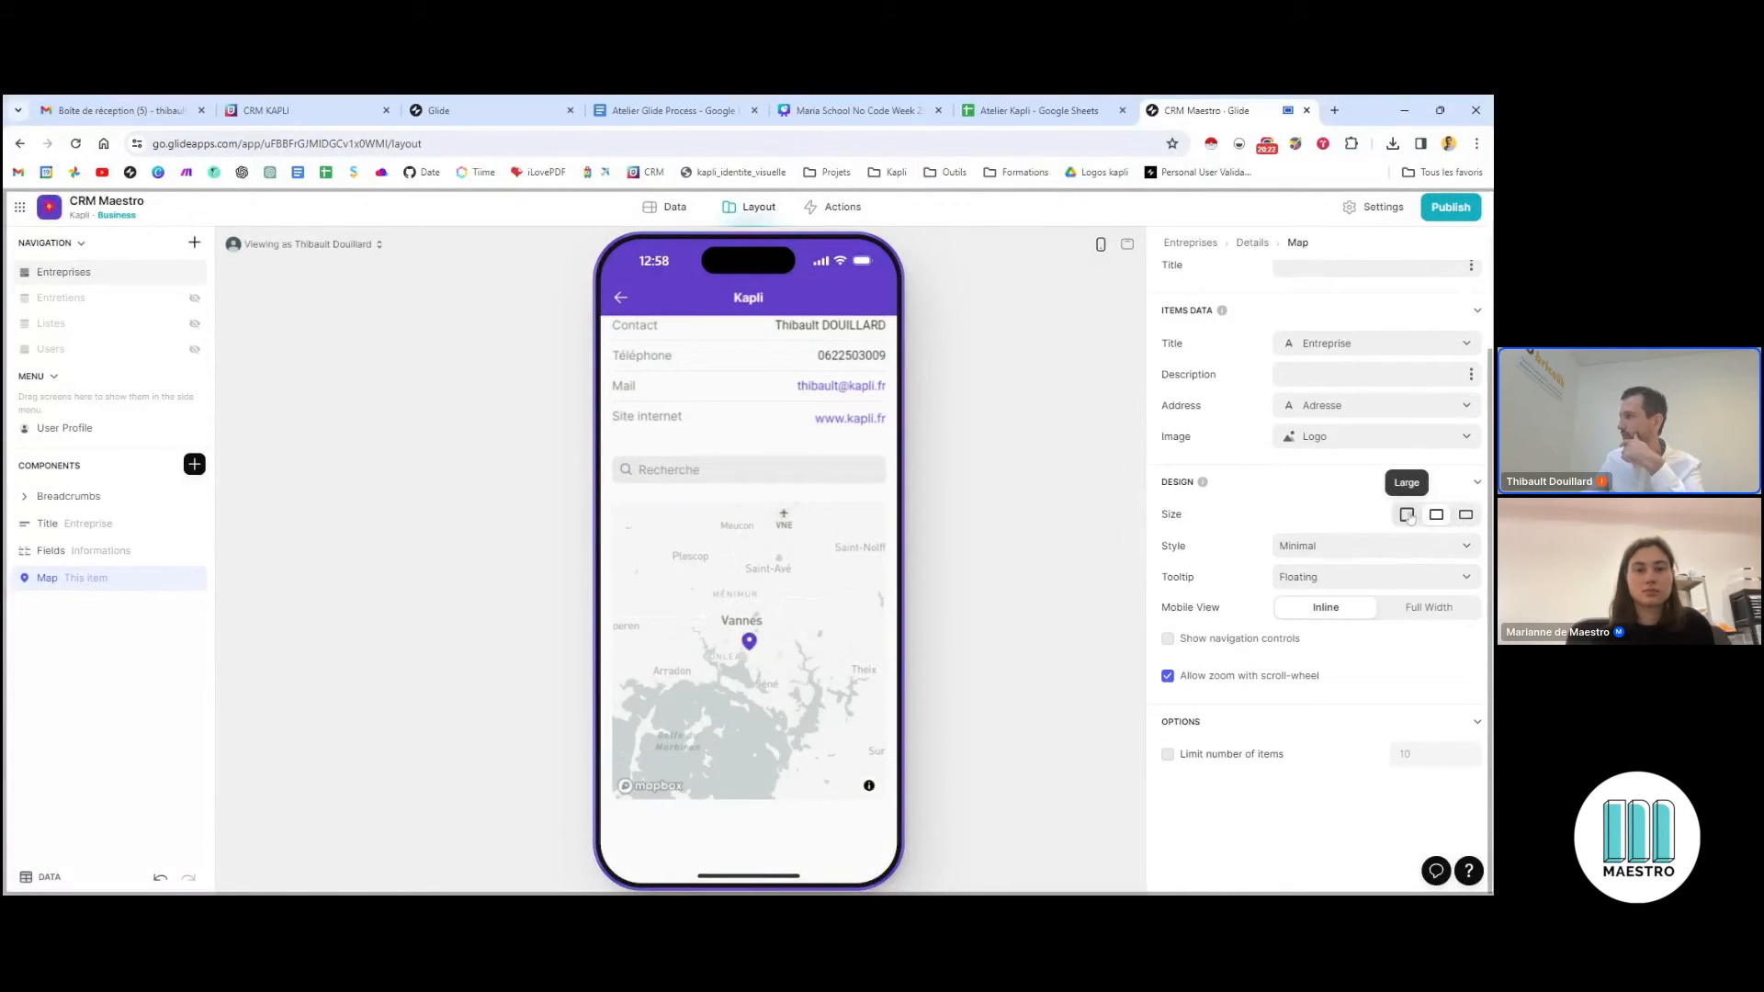
pyautogui.click(1466, 515)
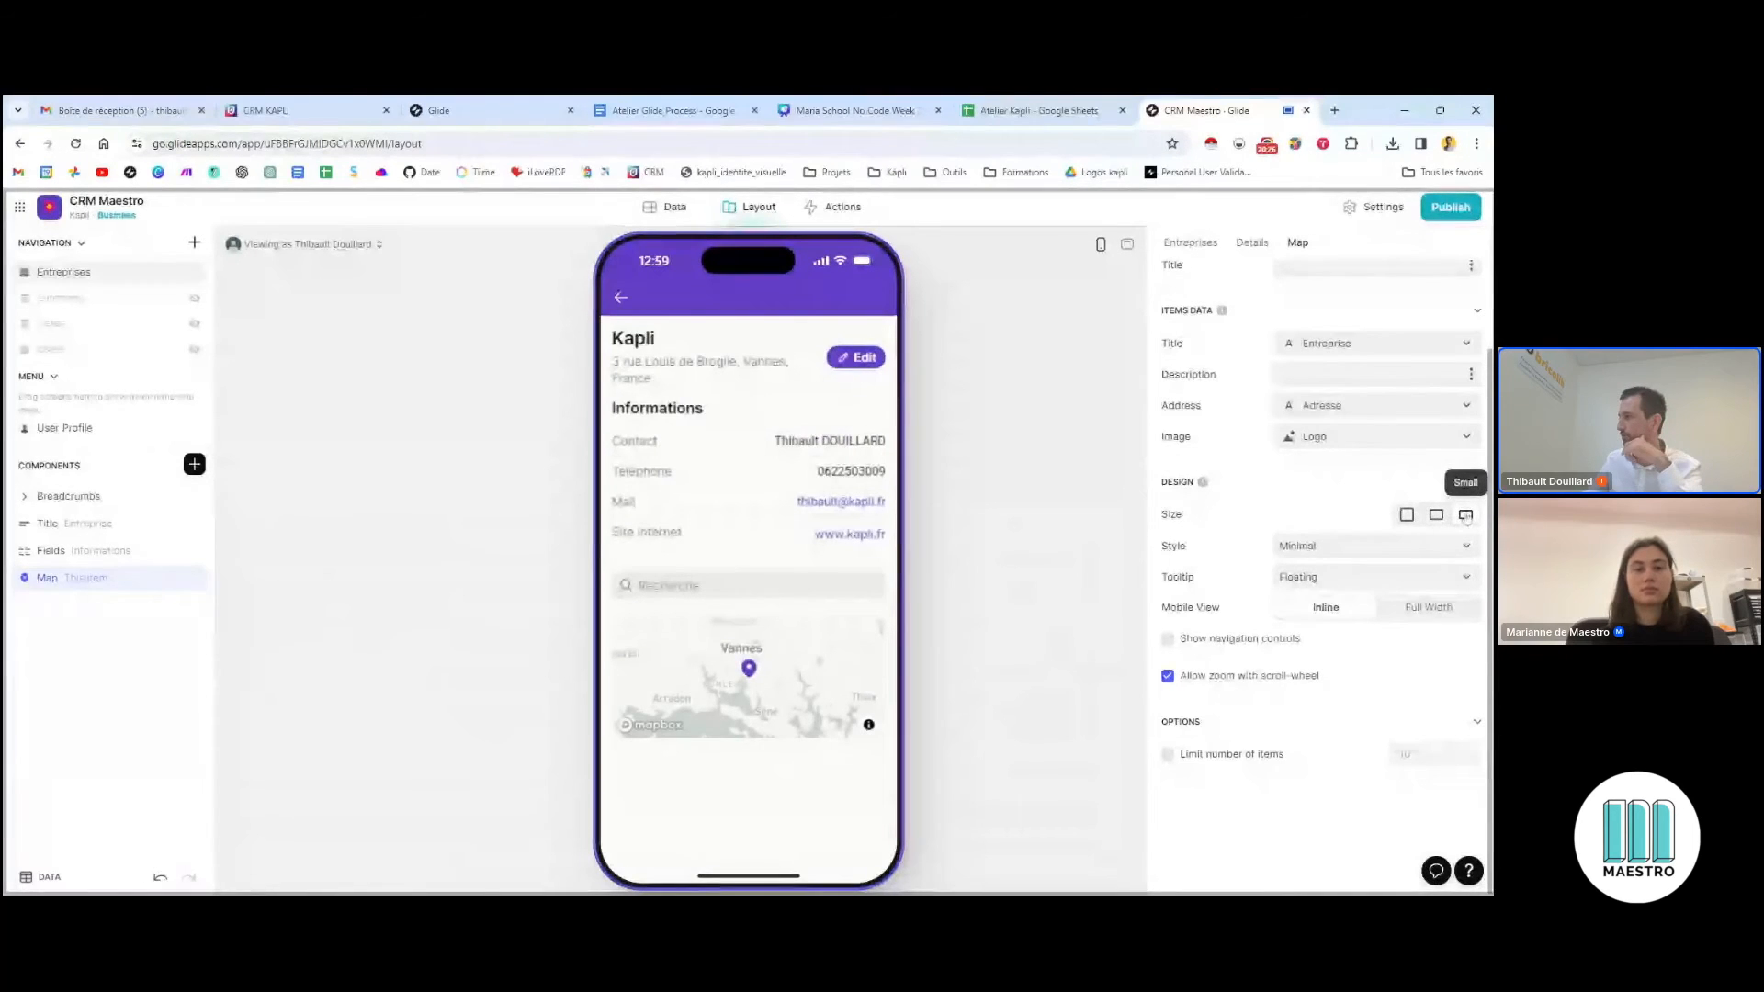
pyautogui.click(1346, 547)
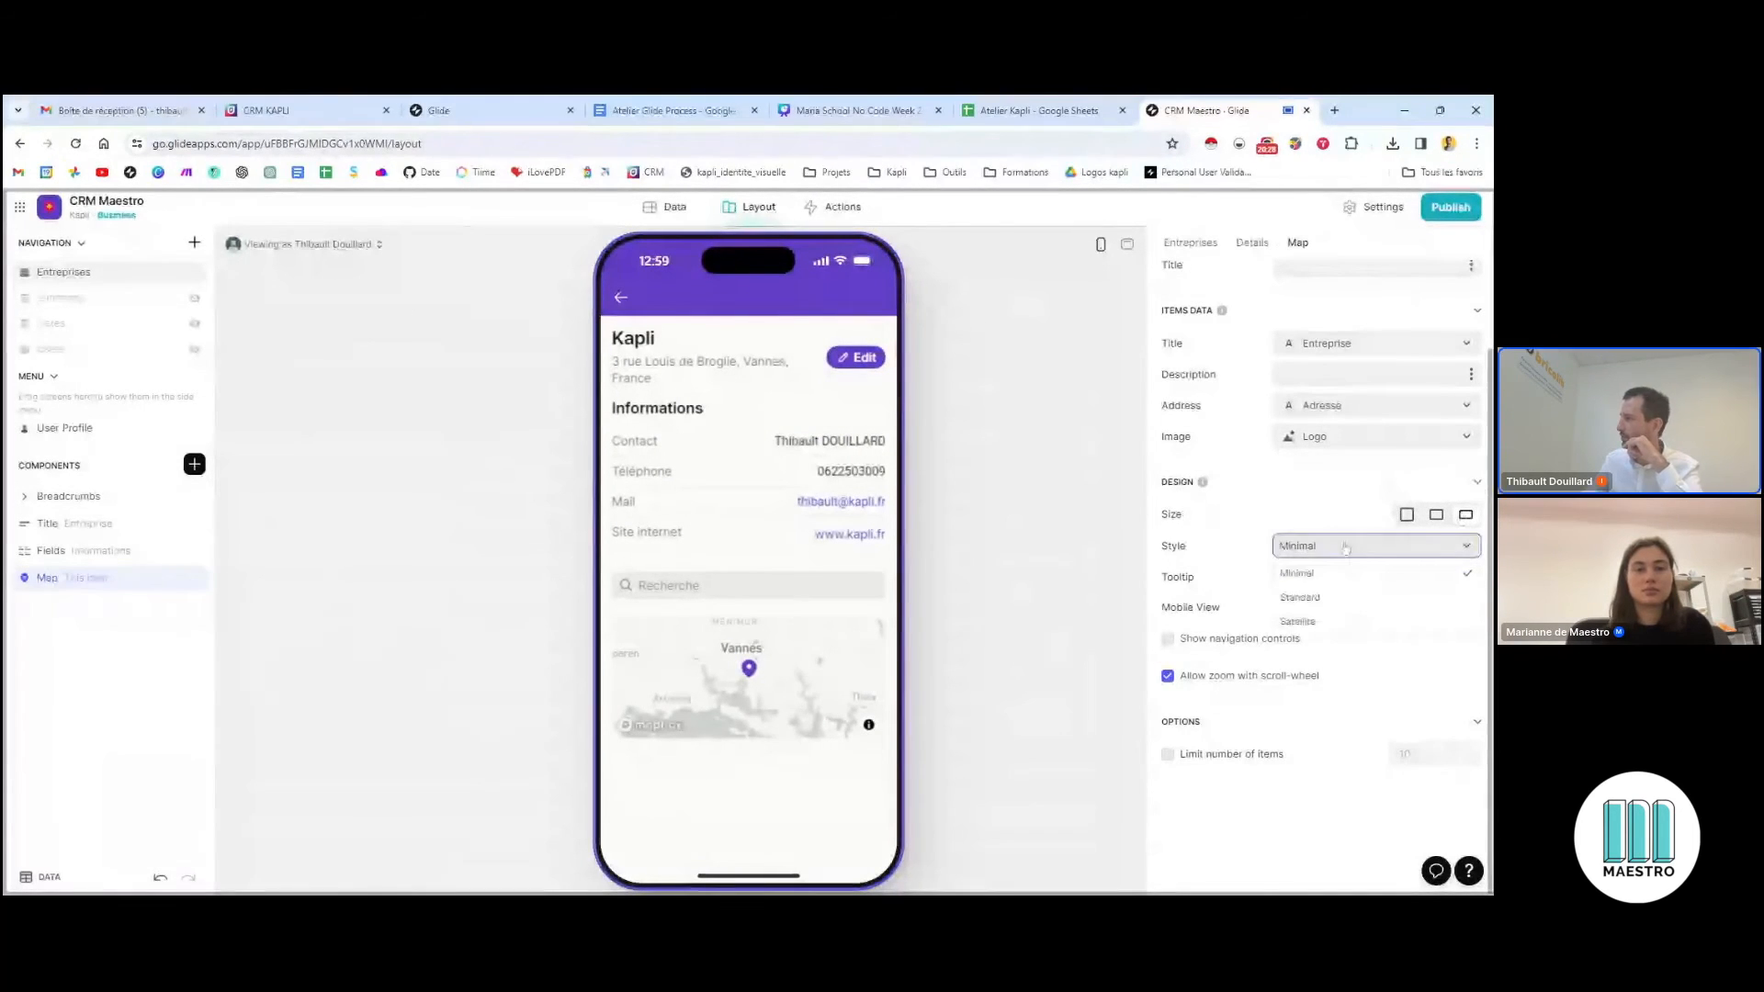
pyautogui.click(1331, 600)
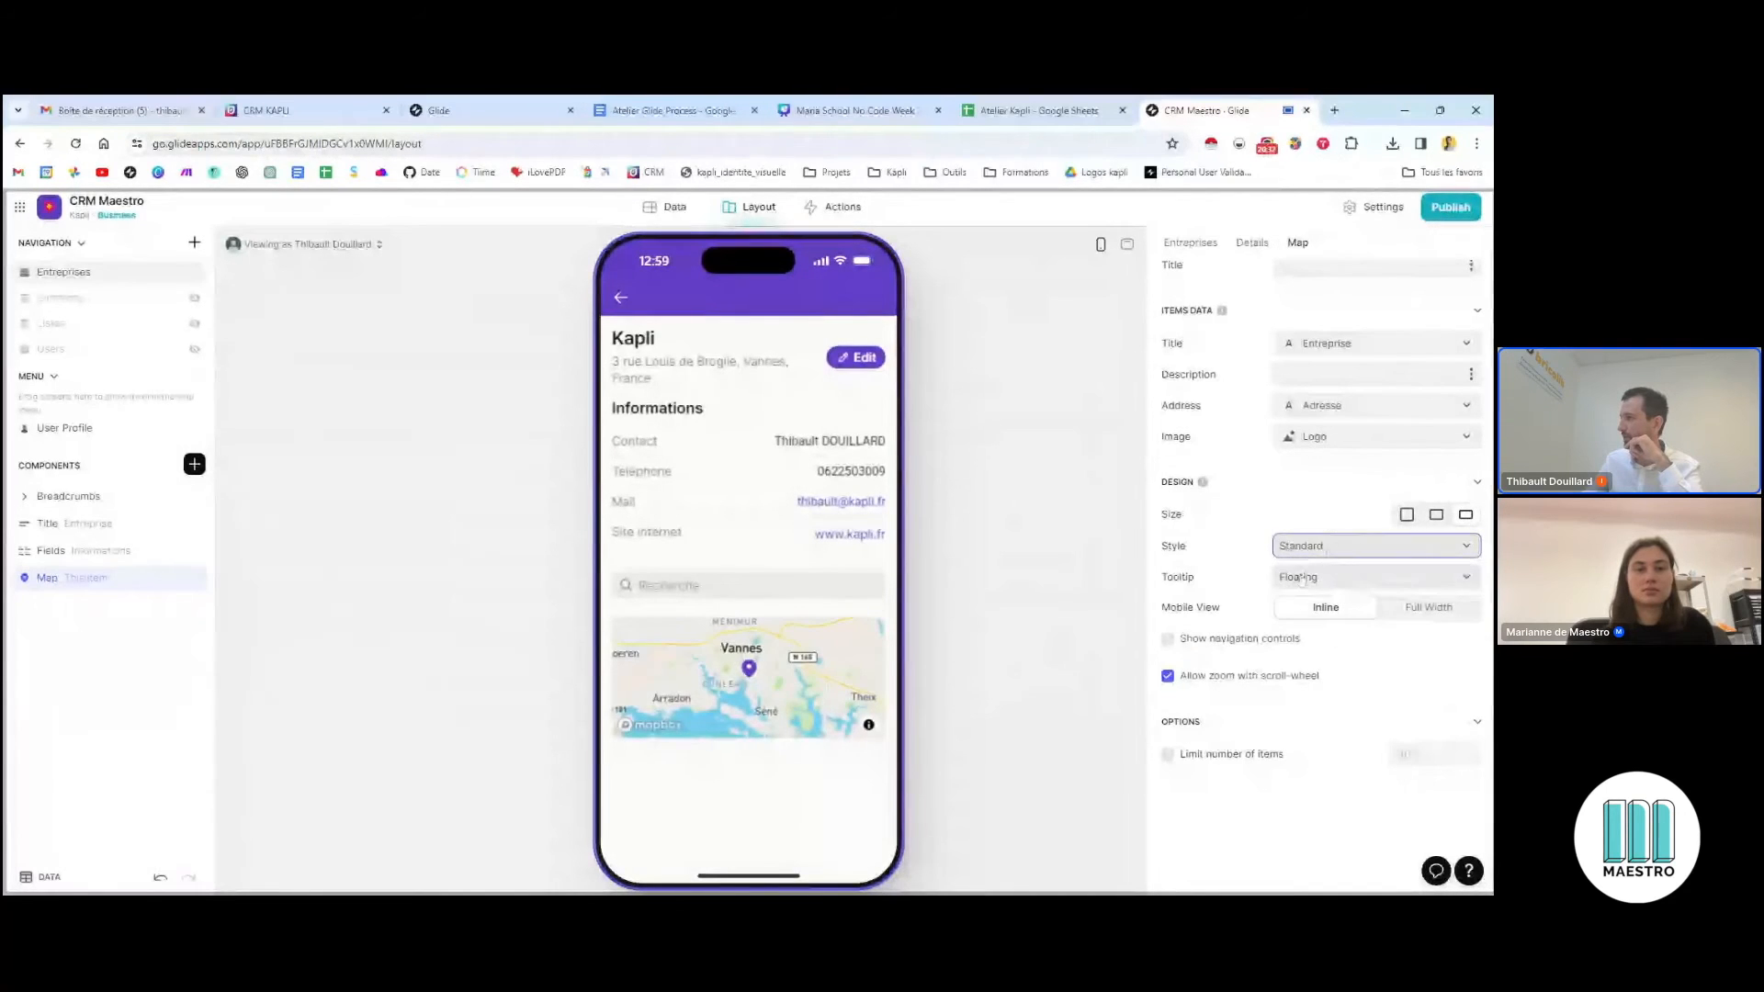
# Keep the map's tooltip set to Floating and set its mobile view to Full Width
pyautogui.click(1299, 581)
pyautogui.click(1325, 608)
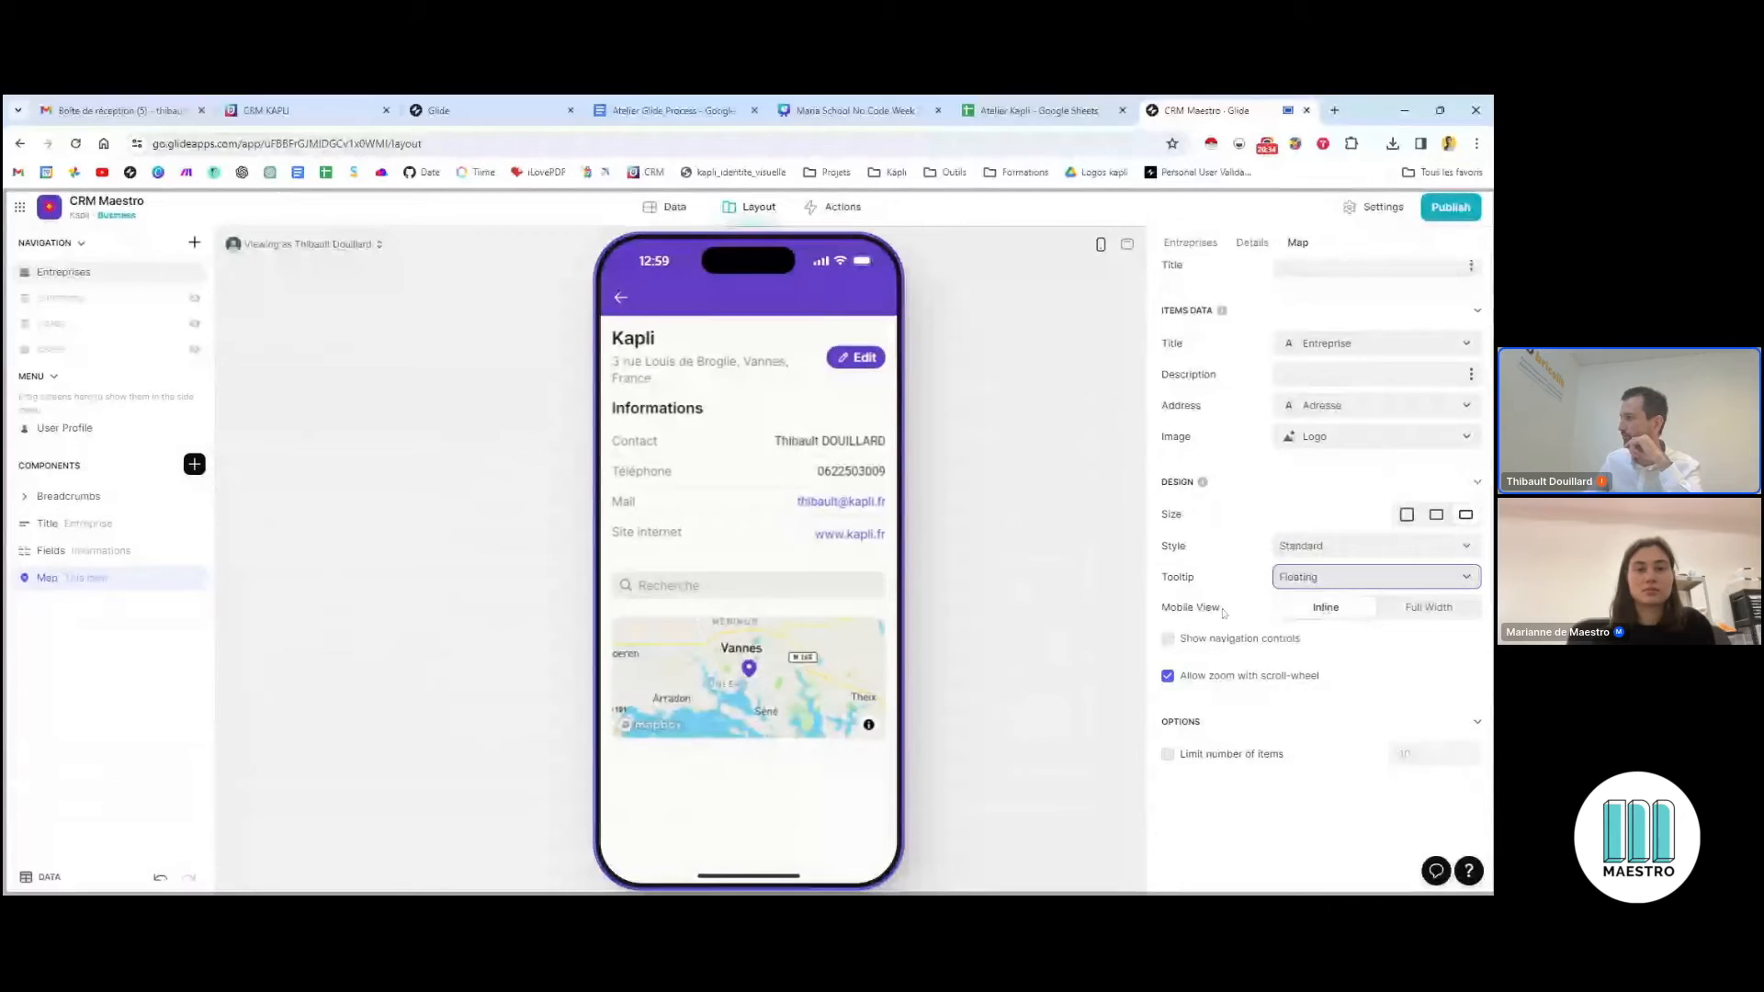
pyautogui.click(1429, 609)
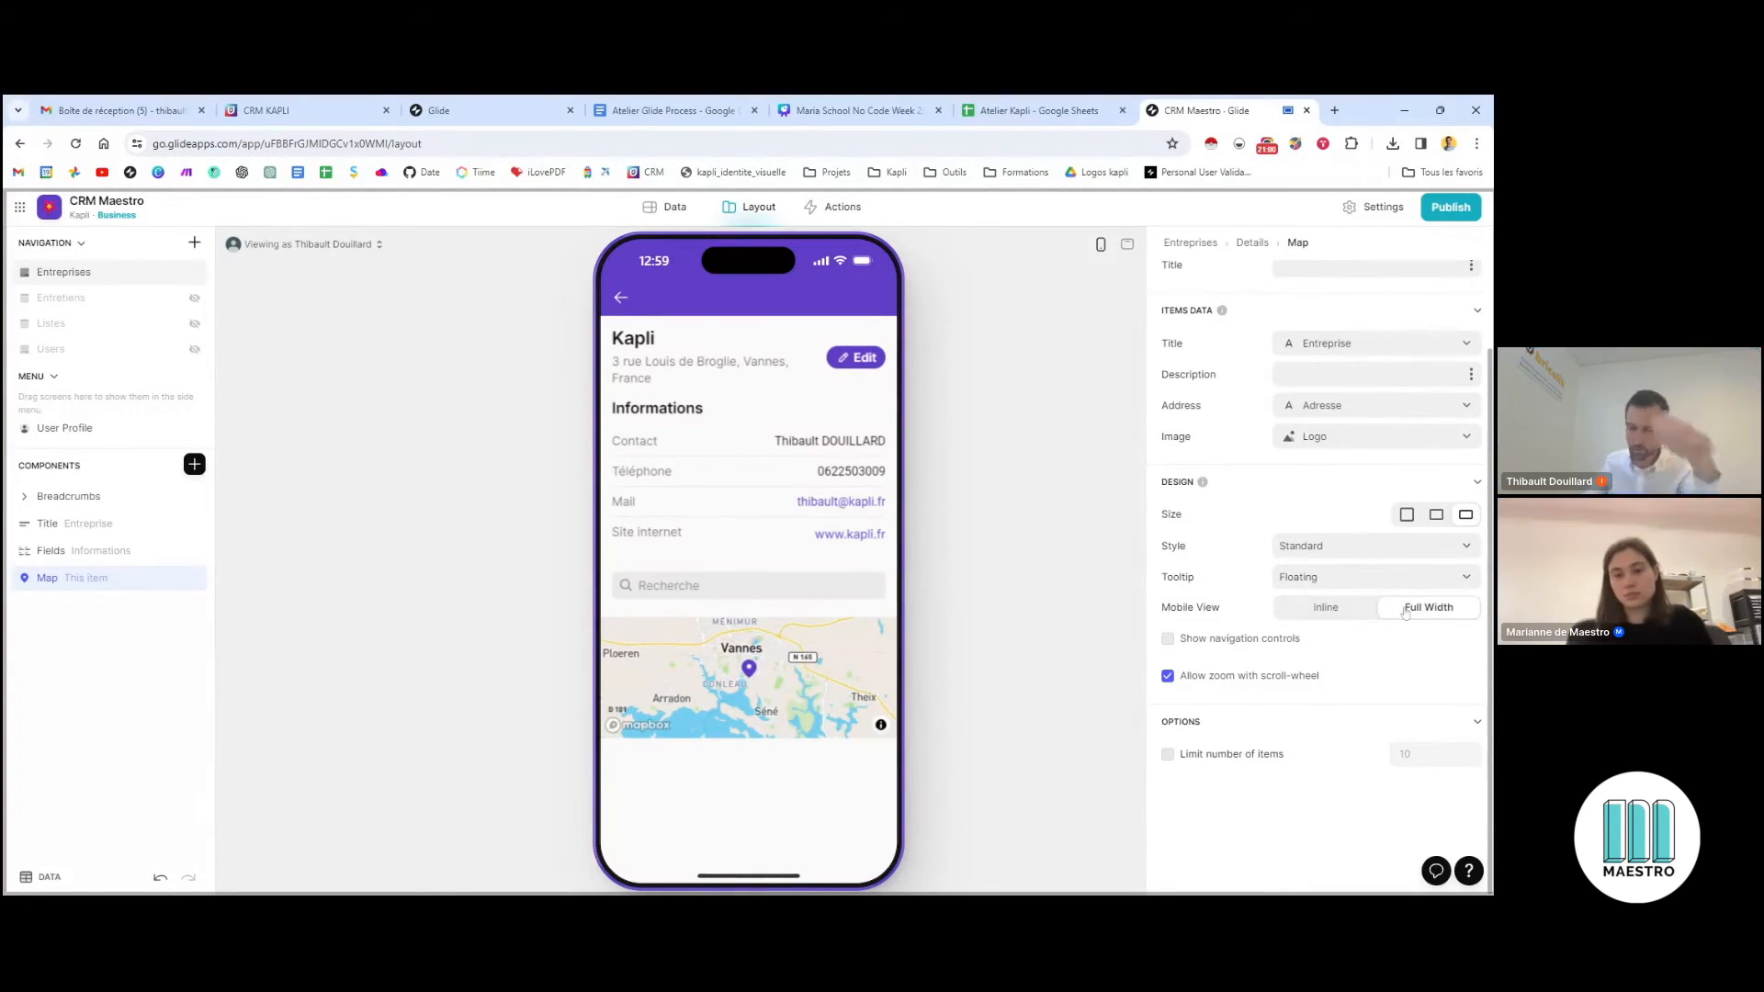
# Review the Map component's items data and design settings
pyautogui.scroll(2, 1335, 649)
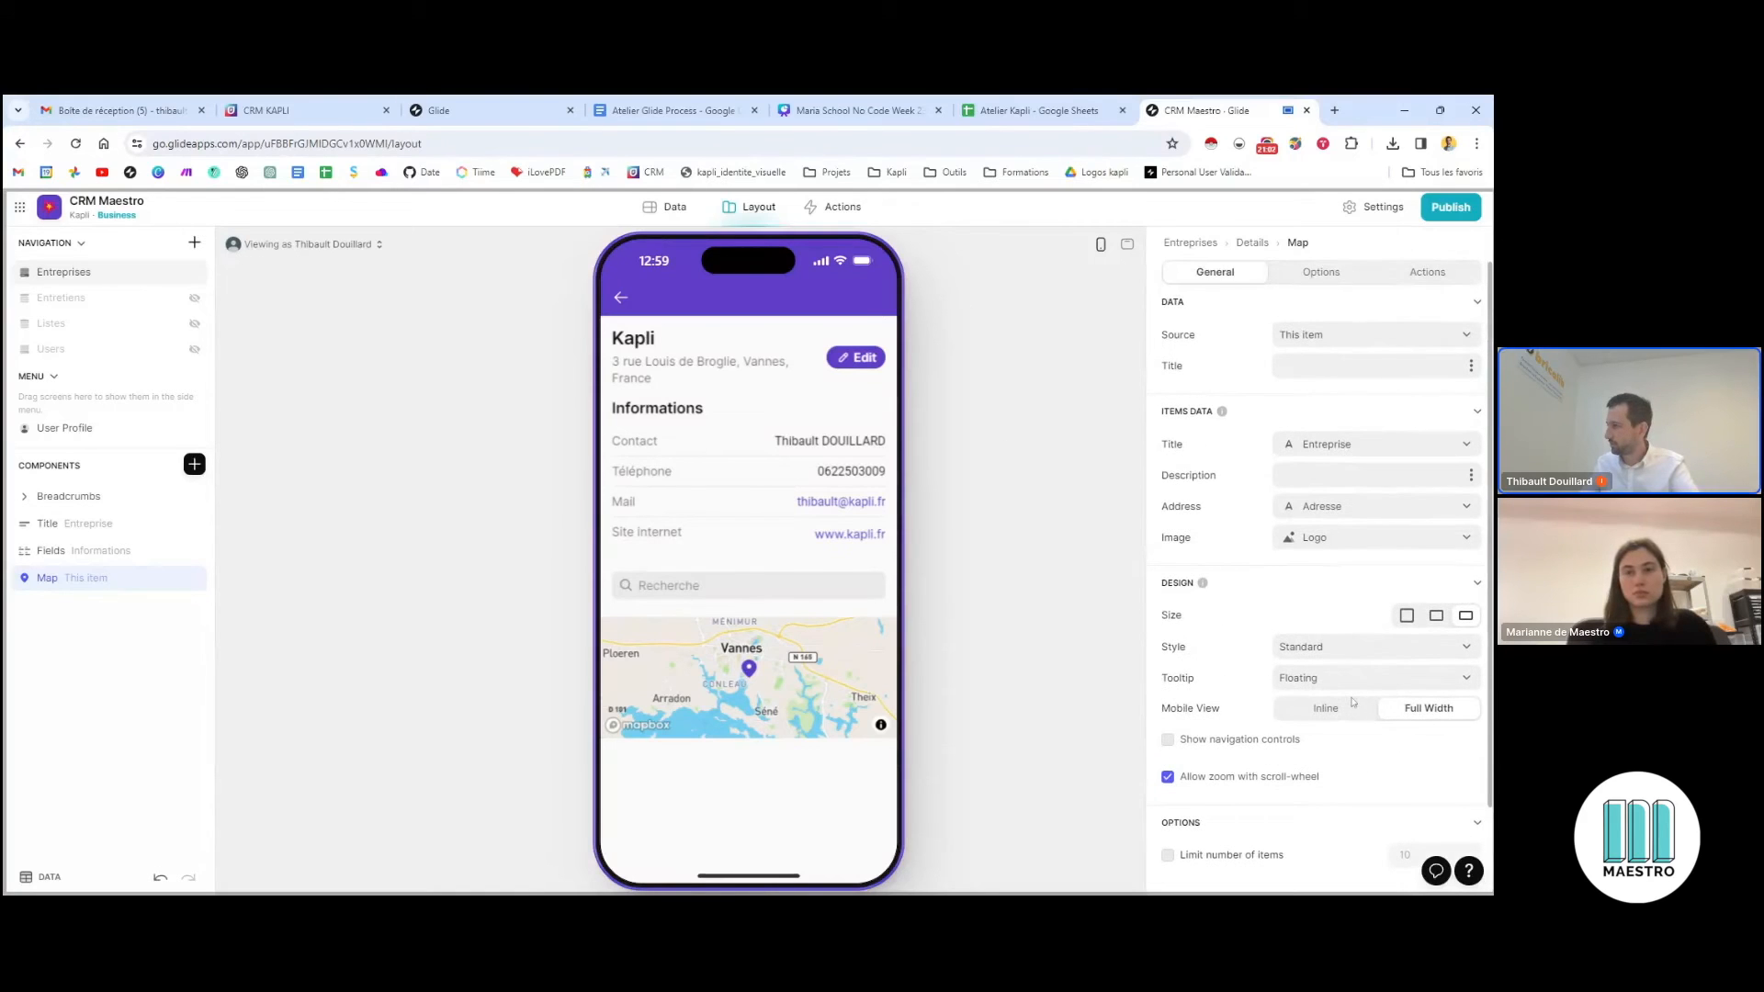
pyautogui.hotkey('ctrl', '+')
pyautogui.hotkey('ctrl', '+')
pyautogui.hotkey('ctrl', '+')
pyautogui.hotkey('ctrl', '+')
pyautogui.scroll(-4, 1190, 611)
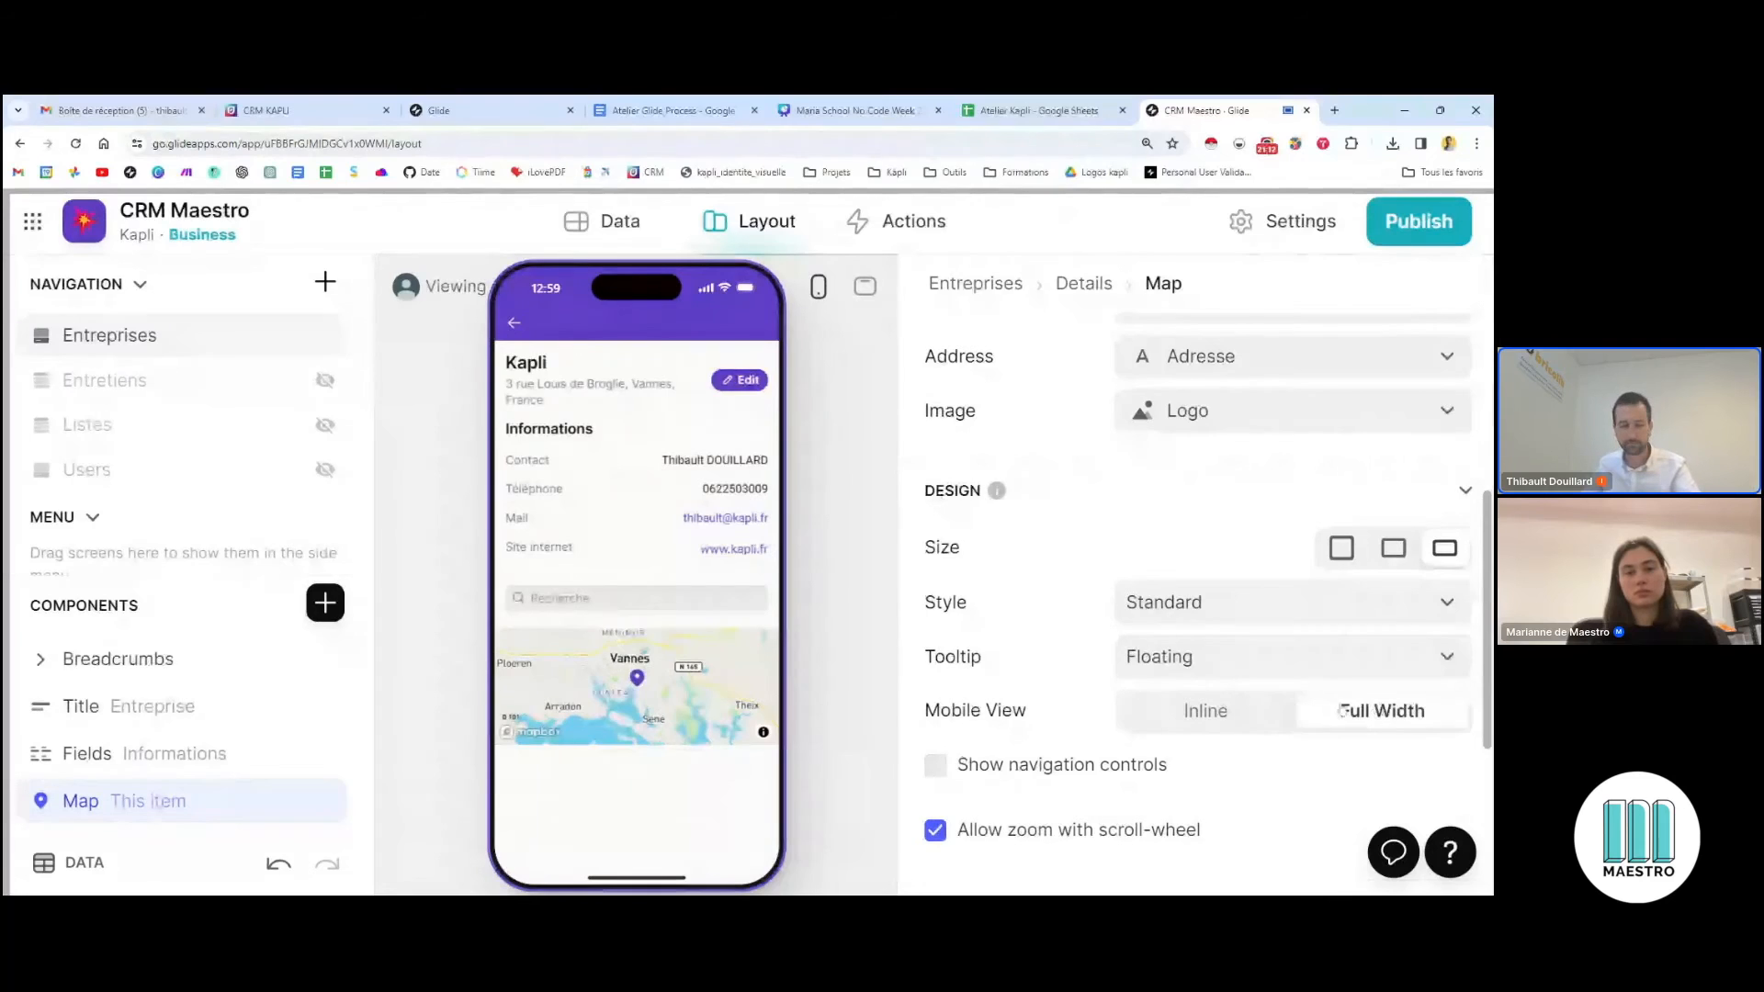
pyautogui.hotkey('ctrl', '-')
pyautogui.hotkey('ctrl', '-')
pyautogui.hotkey('ctrl', '-')
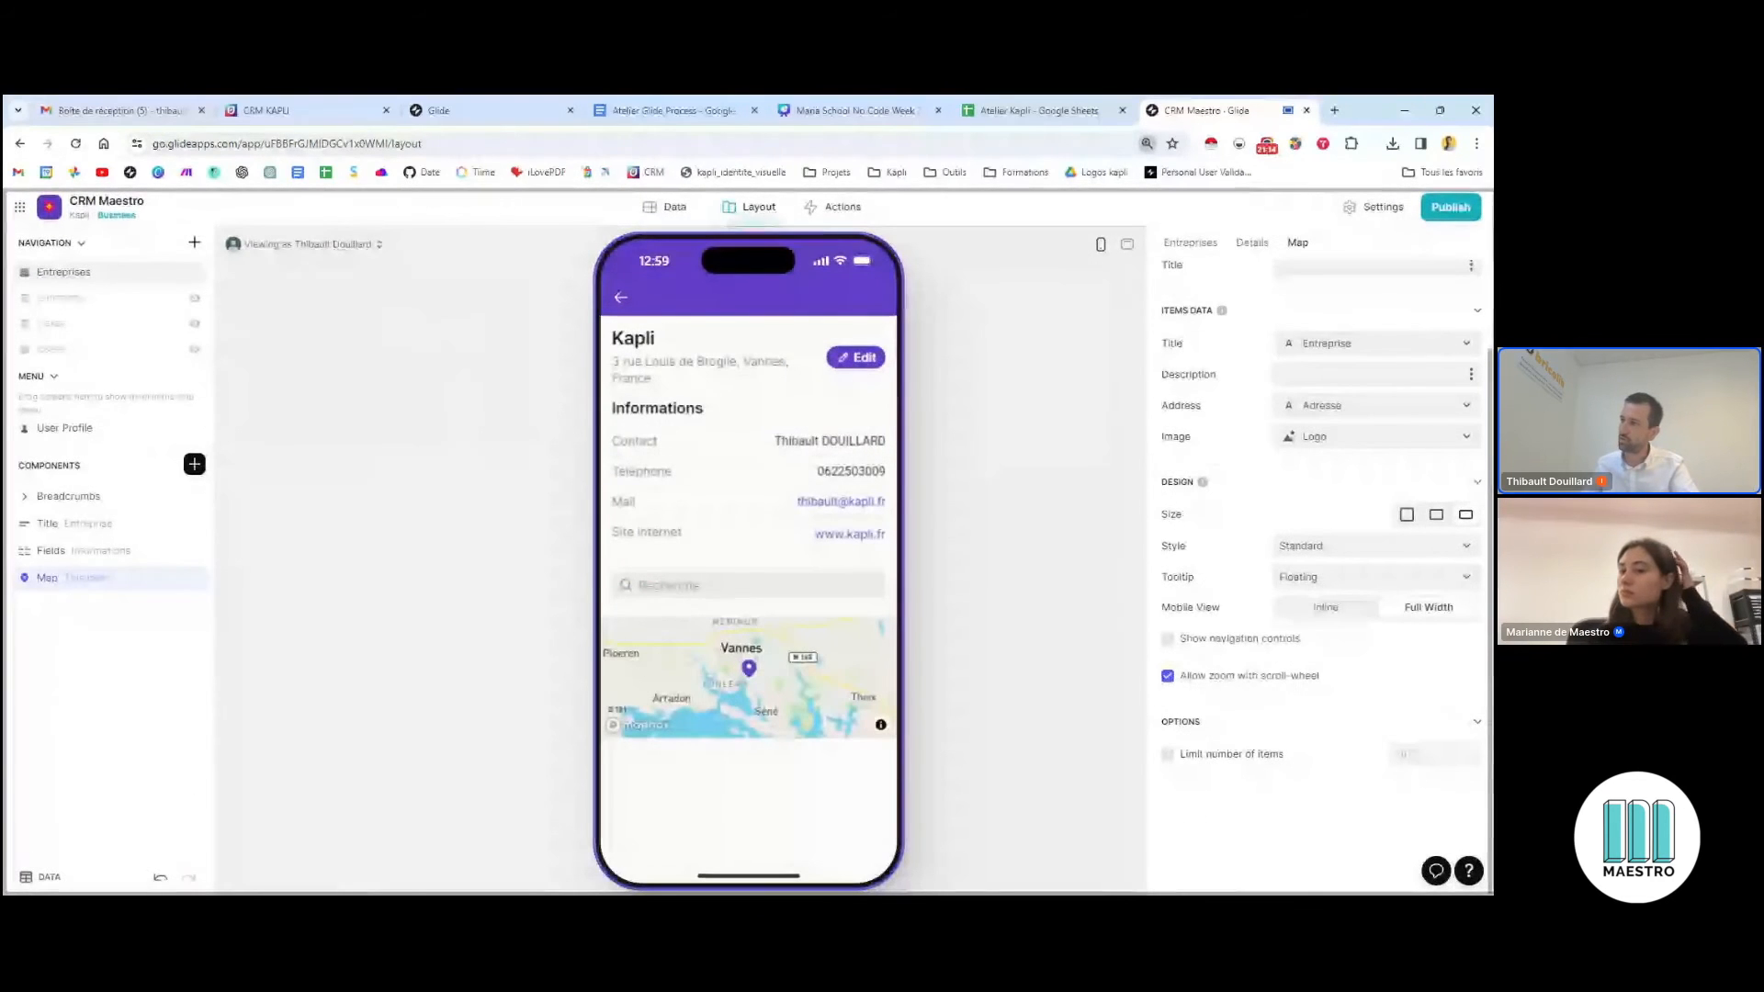
pyautogui.scroll(2, 1245, 669)
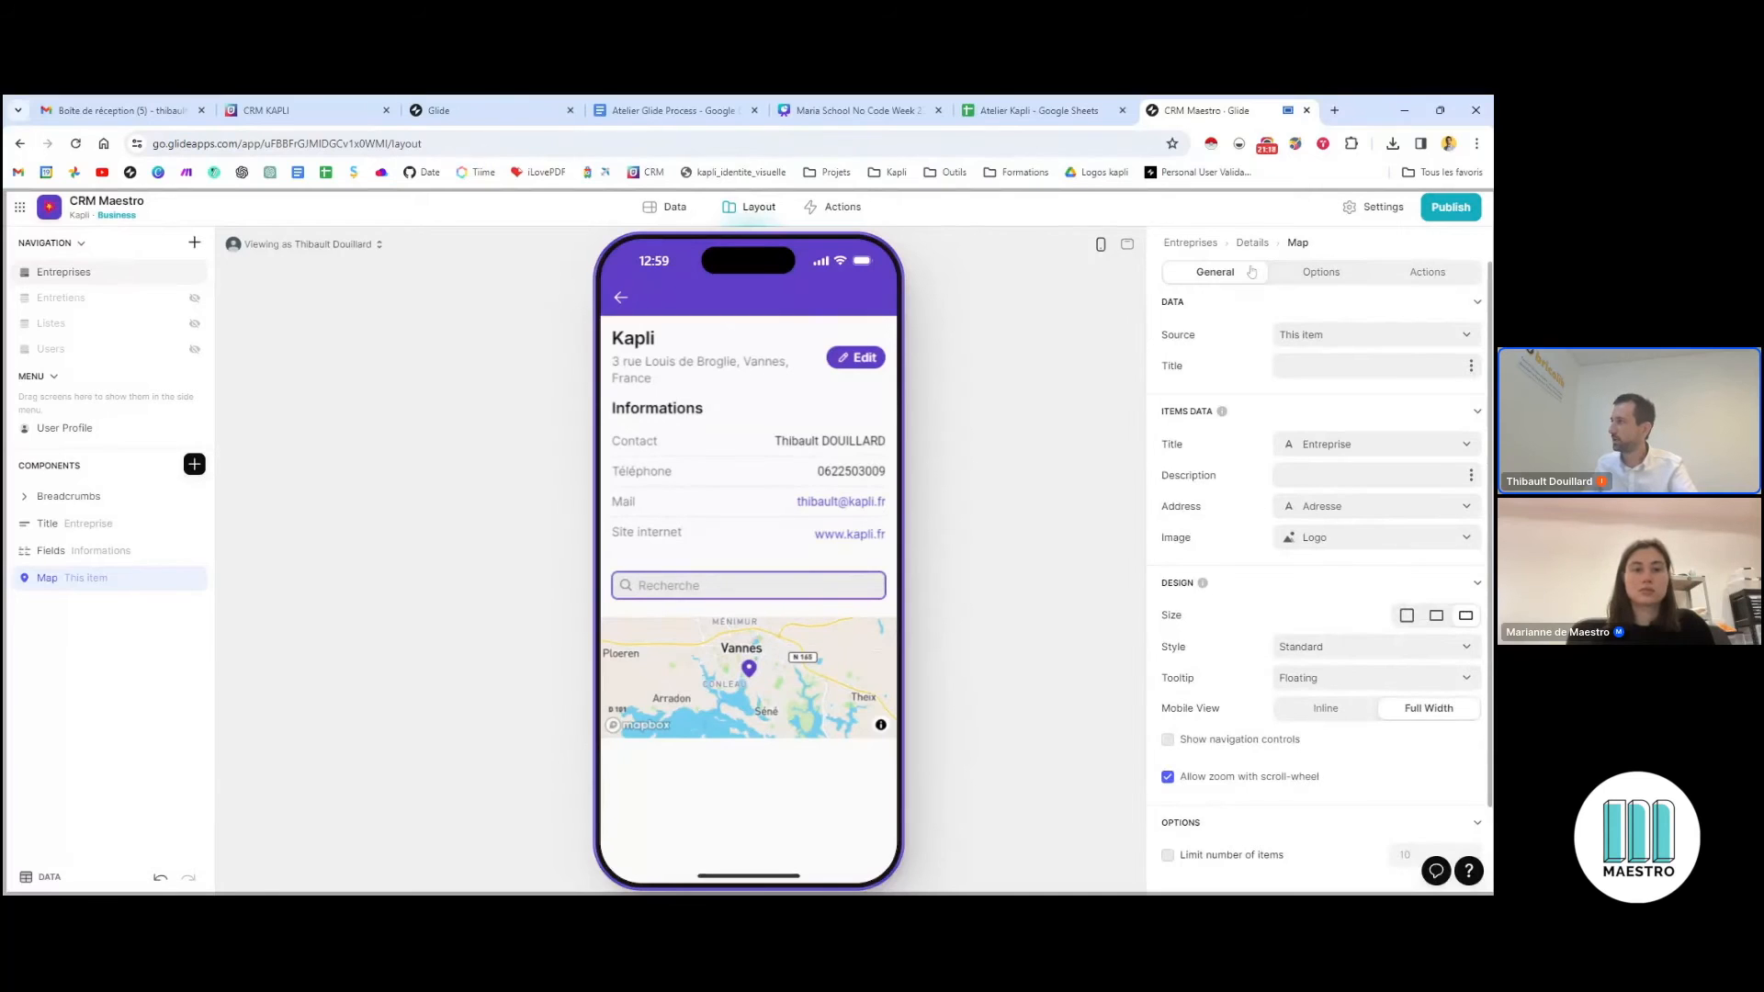
# Disable the search bar of the Map component and return to its general settings
pyautogui.click(1318, 275)
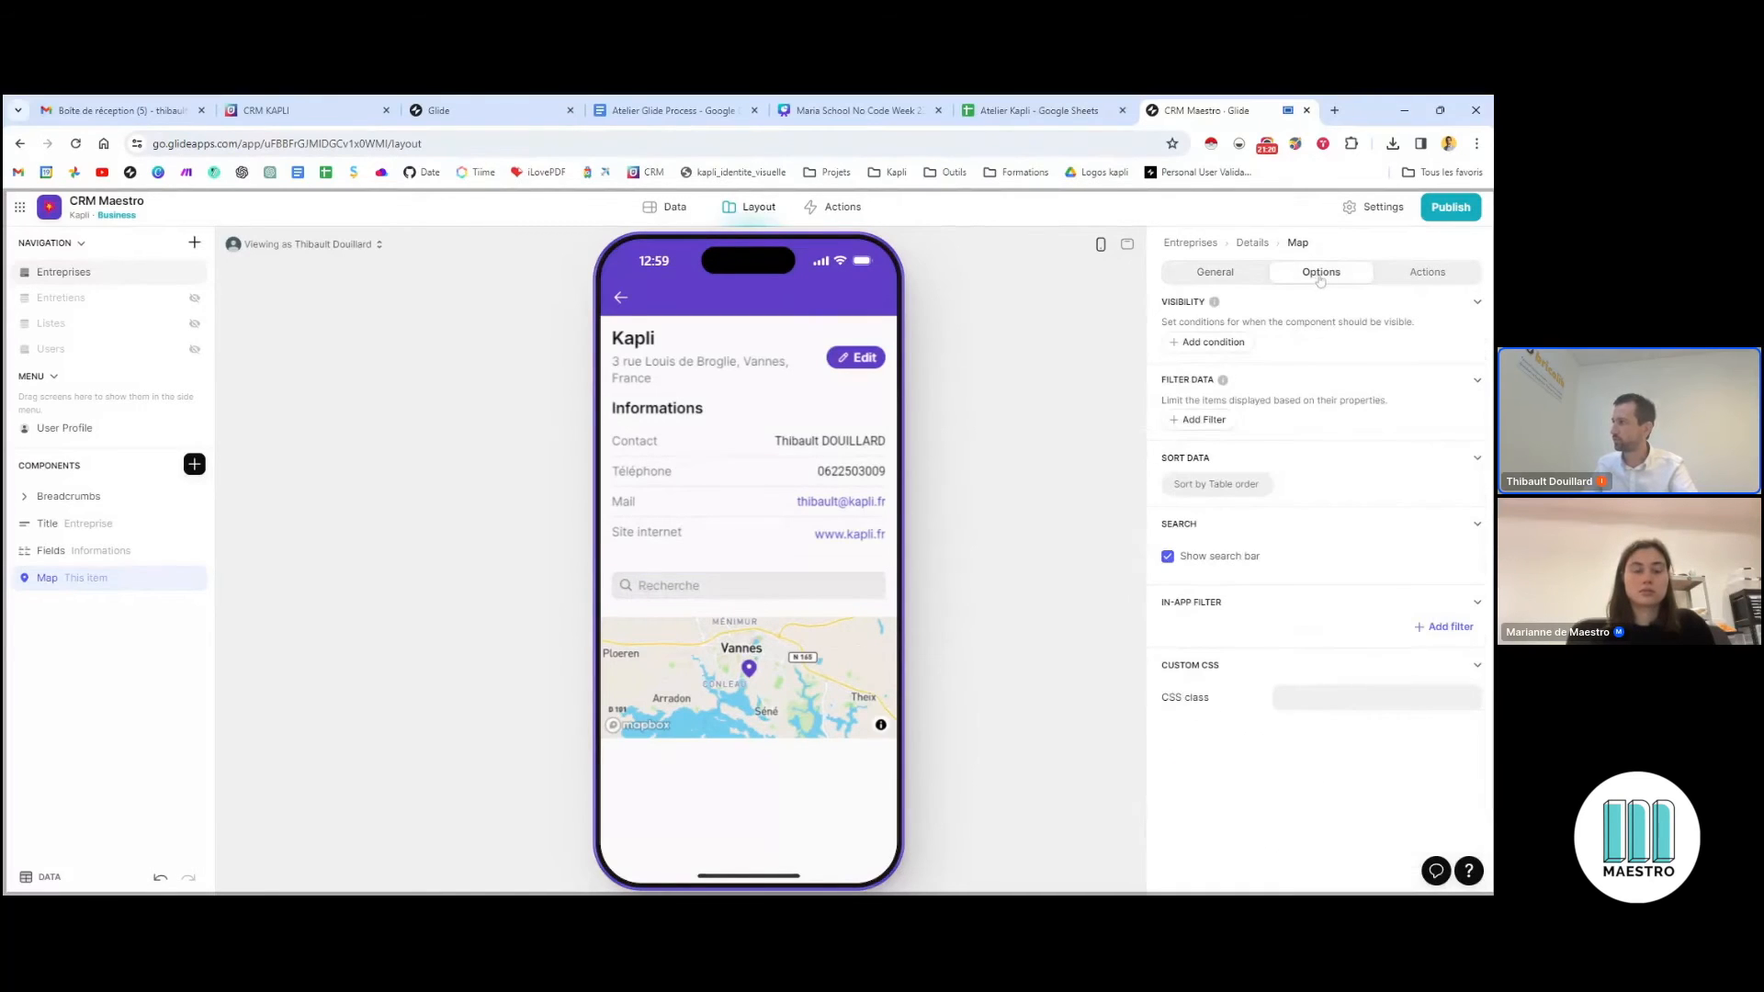
pyautogui.click(1168, 557)
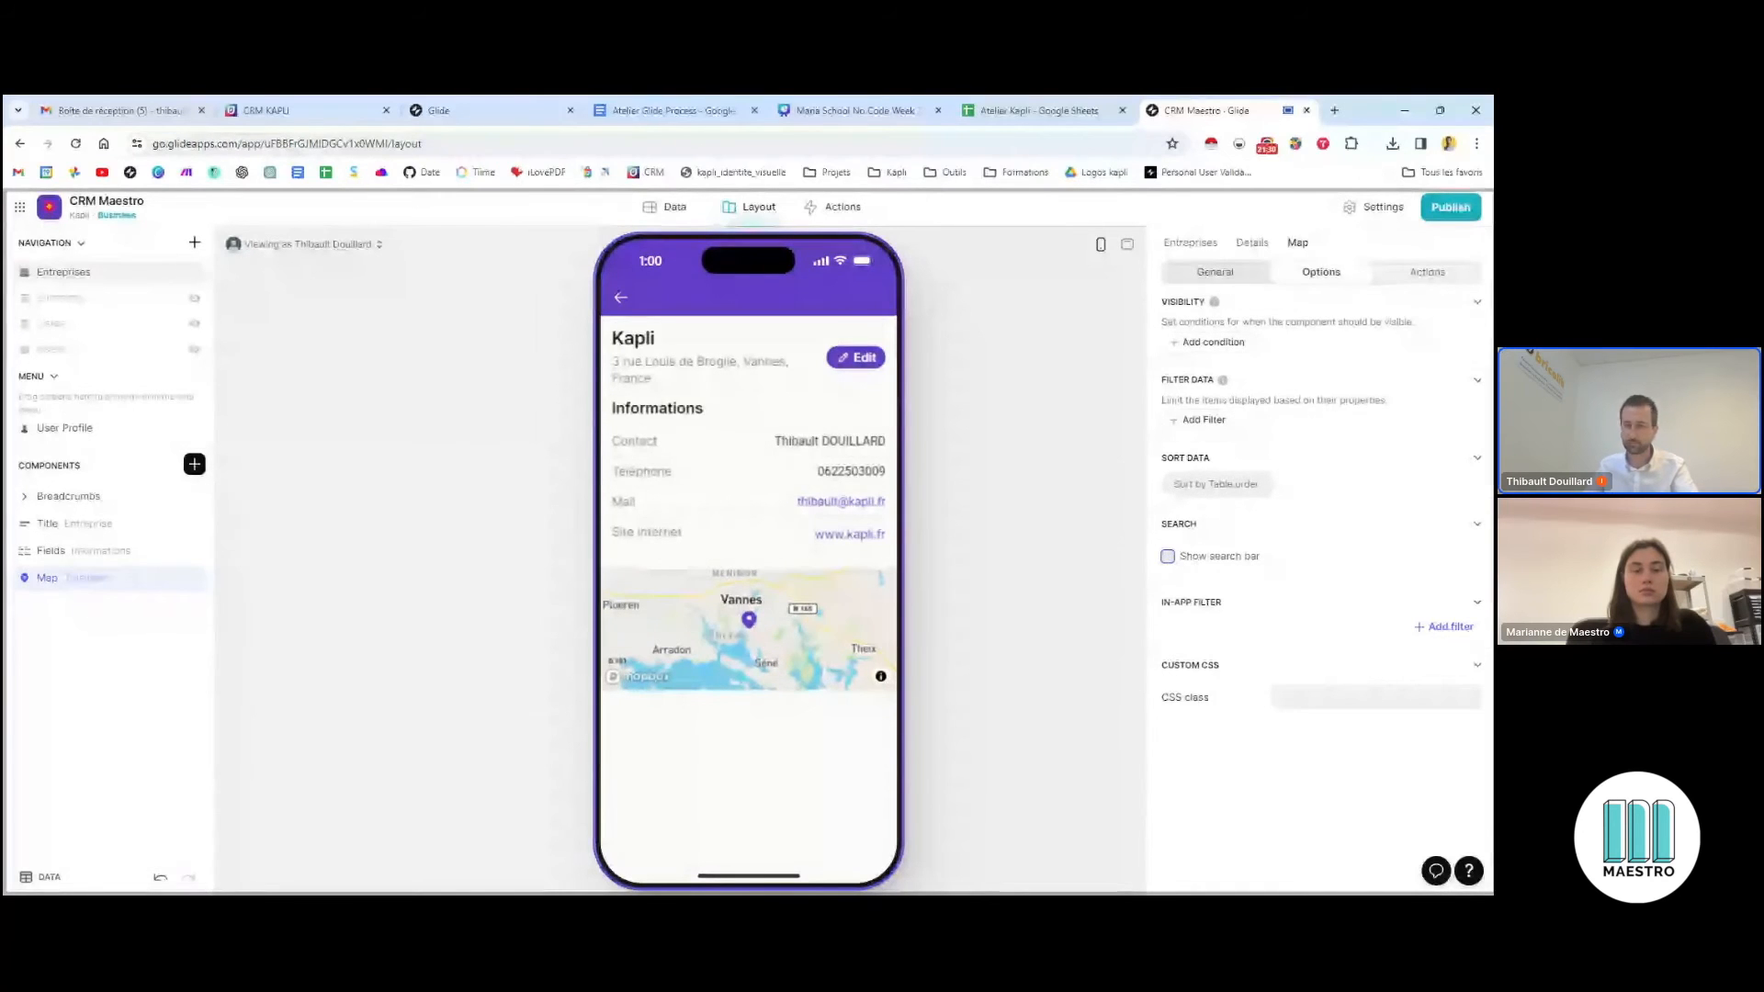
pyautogui.click(1244, 275)
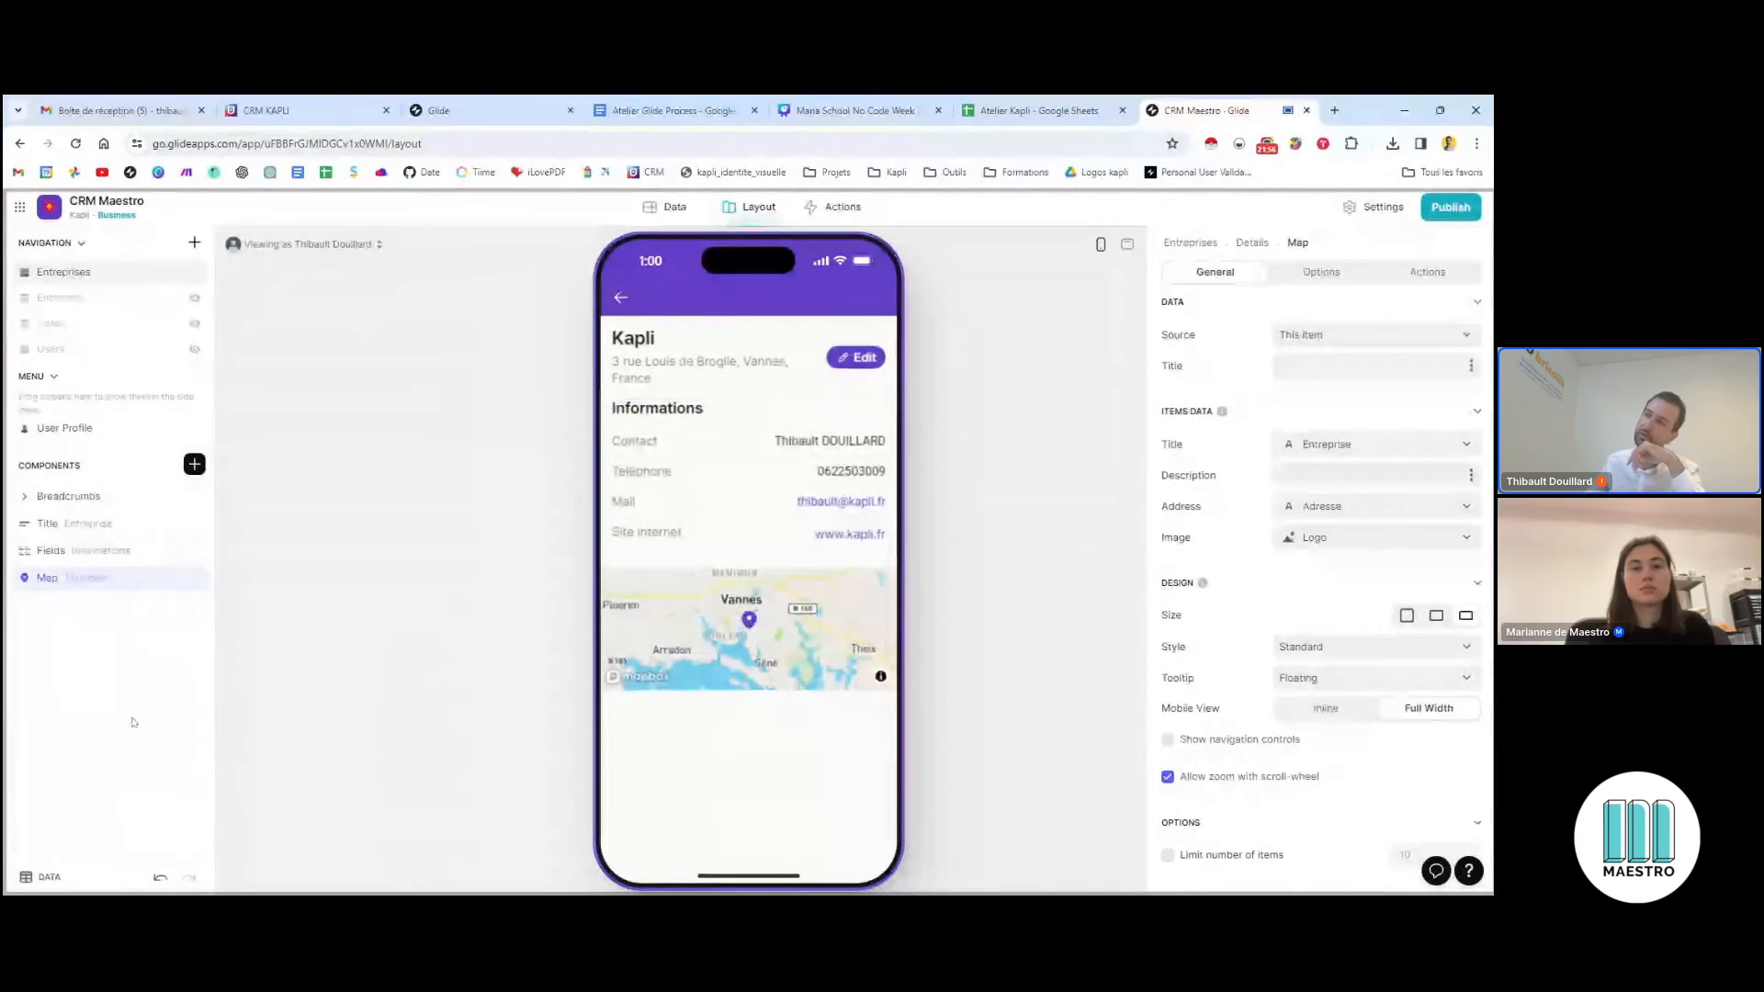
# Find the Button Block component with the search "bu", add it to the detail screen and move it between the Title and Fields components
pyautogui.click(194, 465)
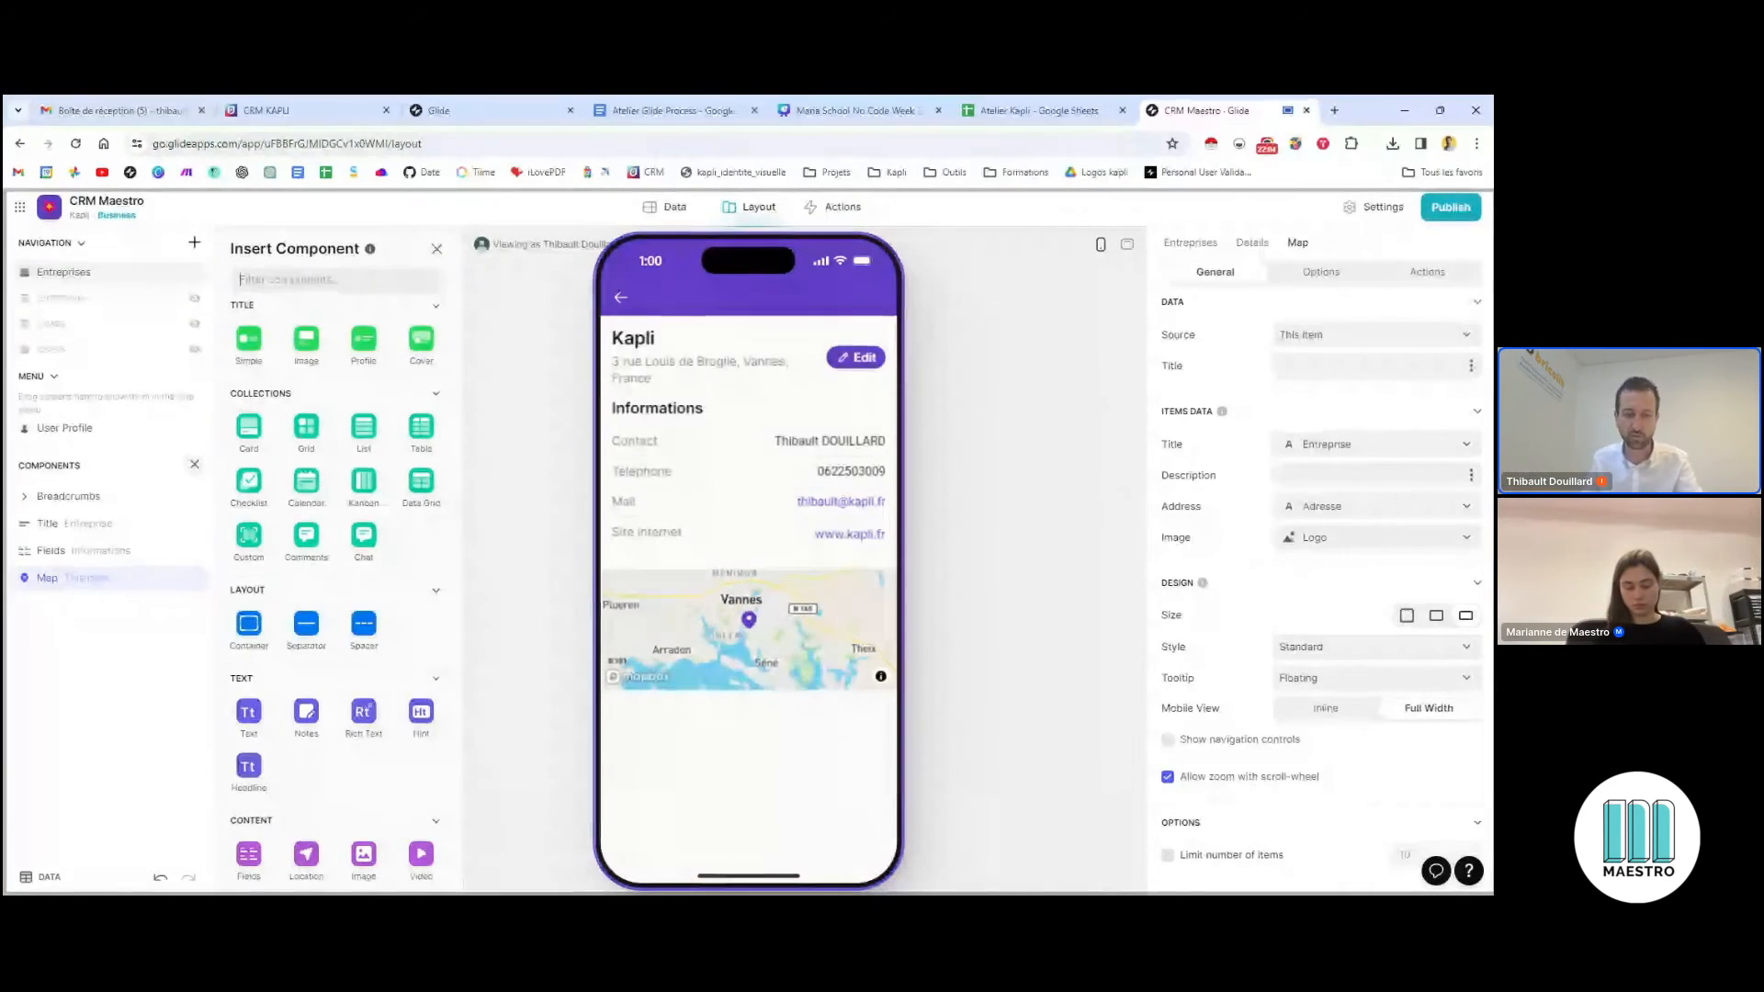
pyautogui.write('bu')
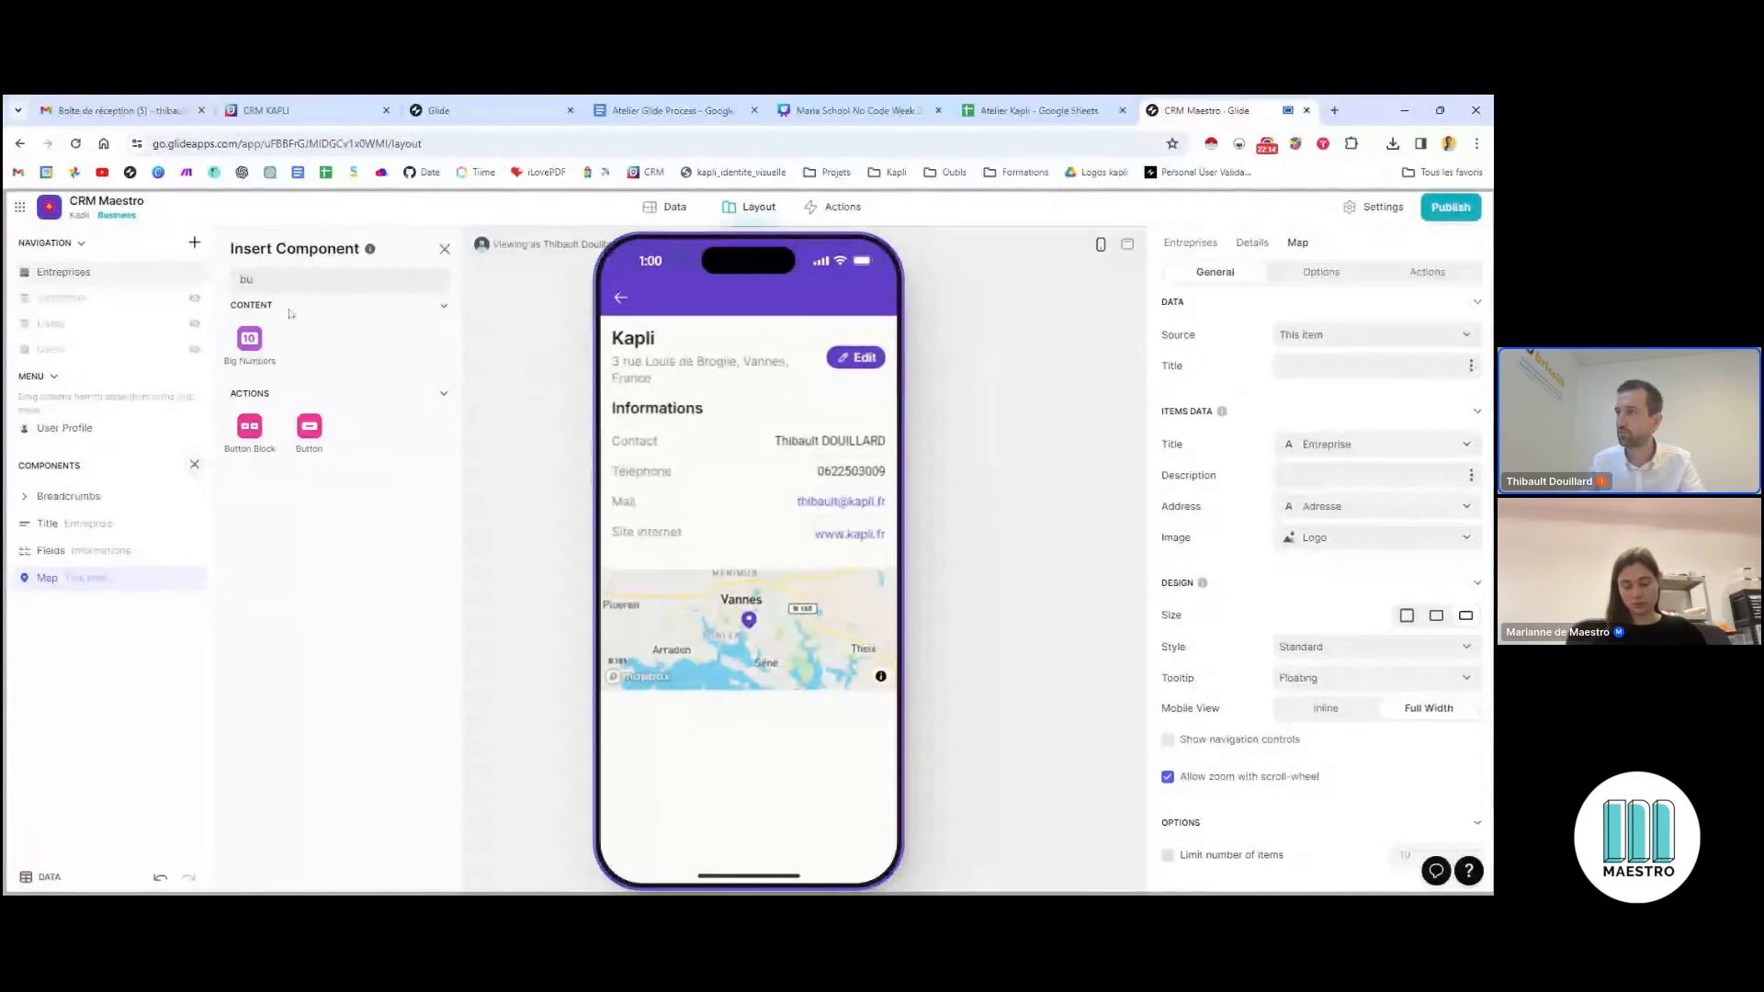
pyautogui.click(250, 445)
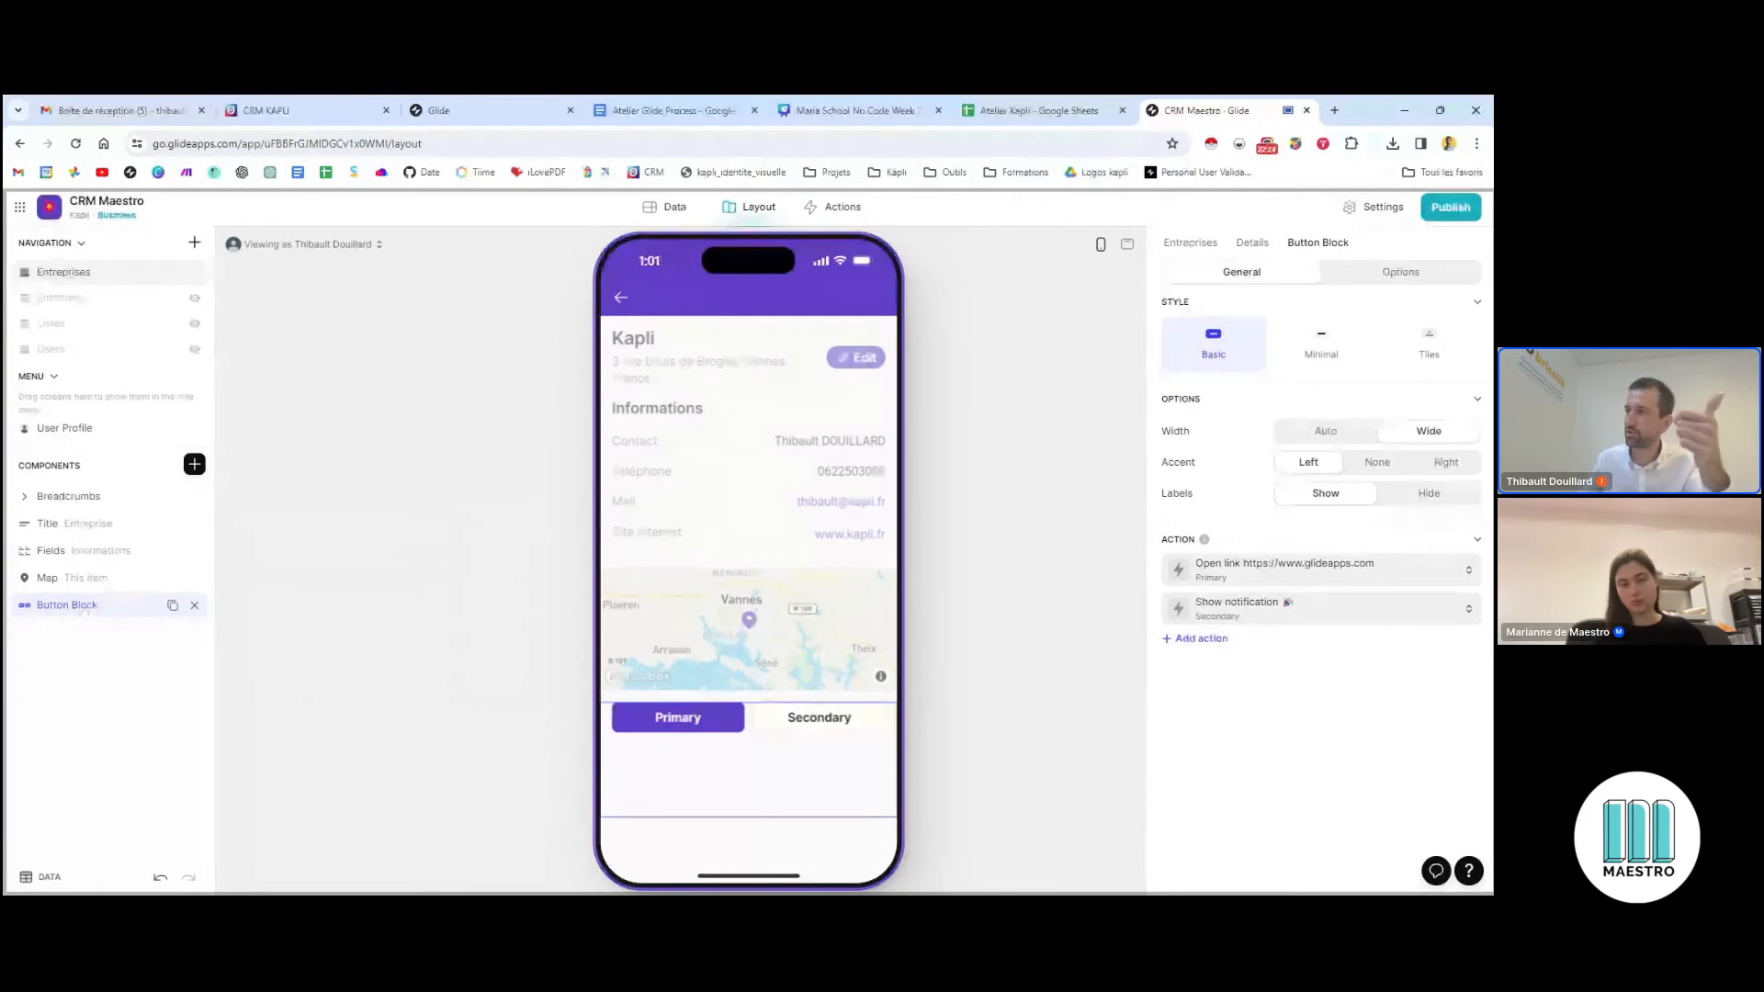
pyautogui.moveTo(83, 612); pyautogui.dragTo(83, 609)
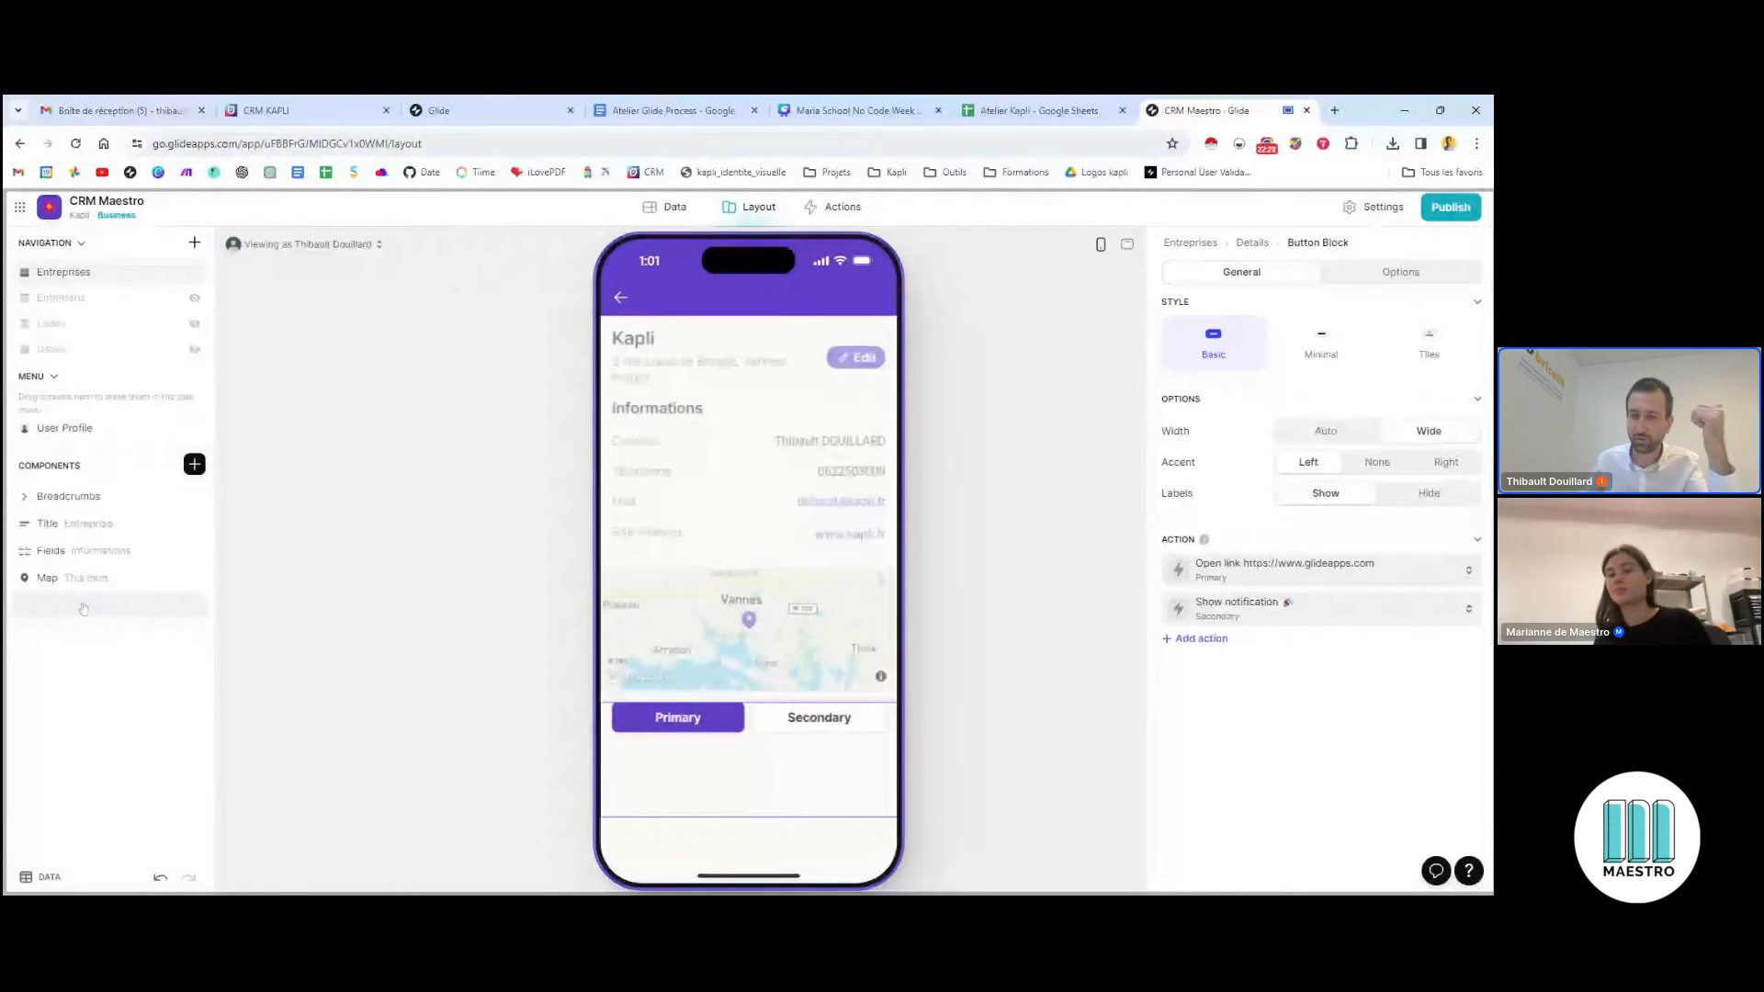
pyautogui.moveTo(84, 610); pyautogui.dragTo(84, 609)
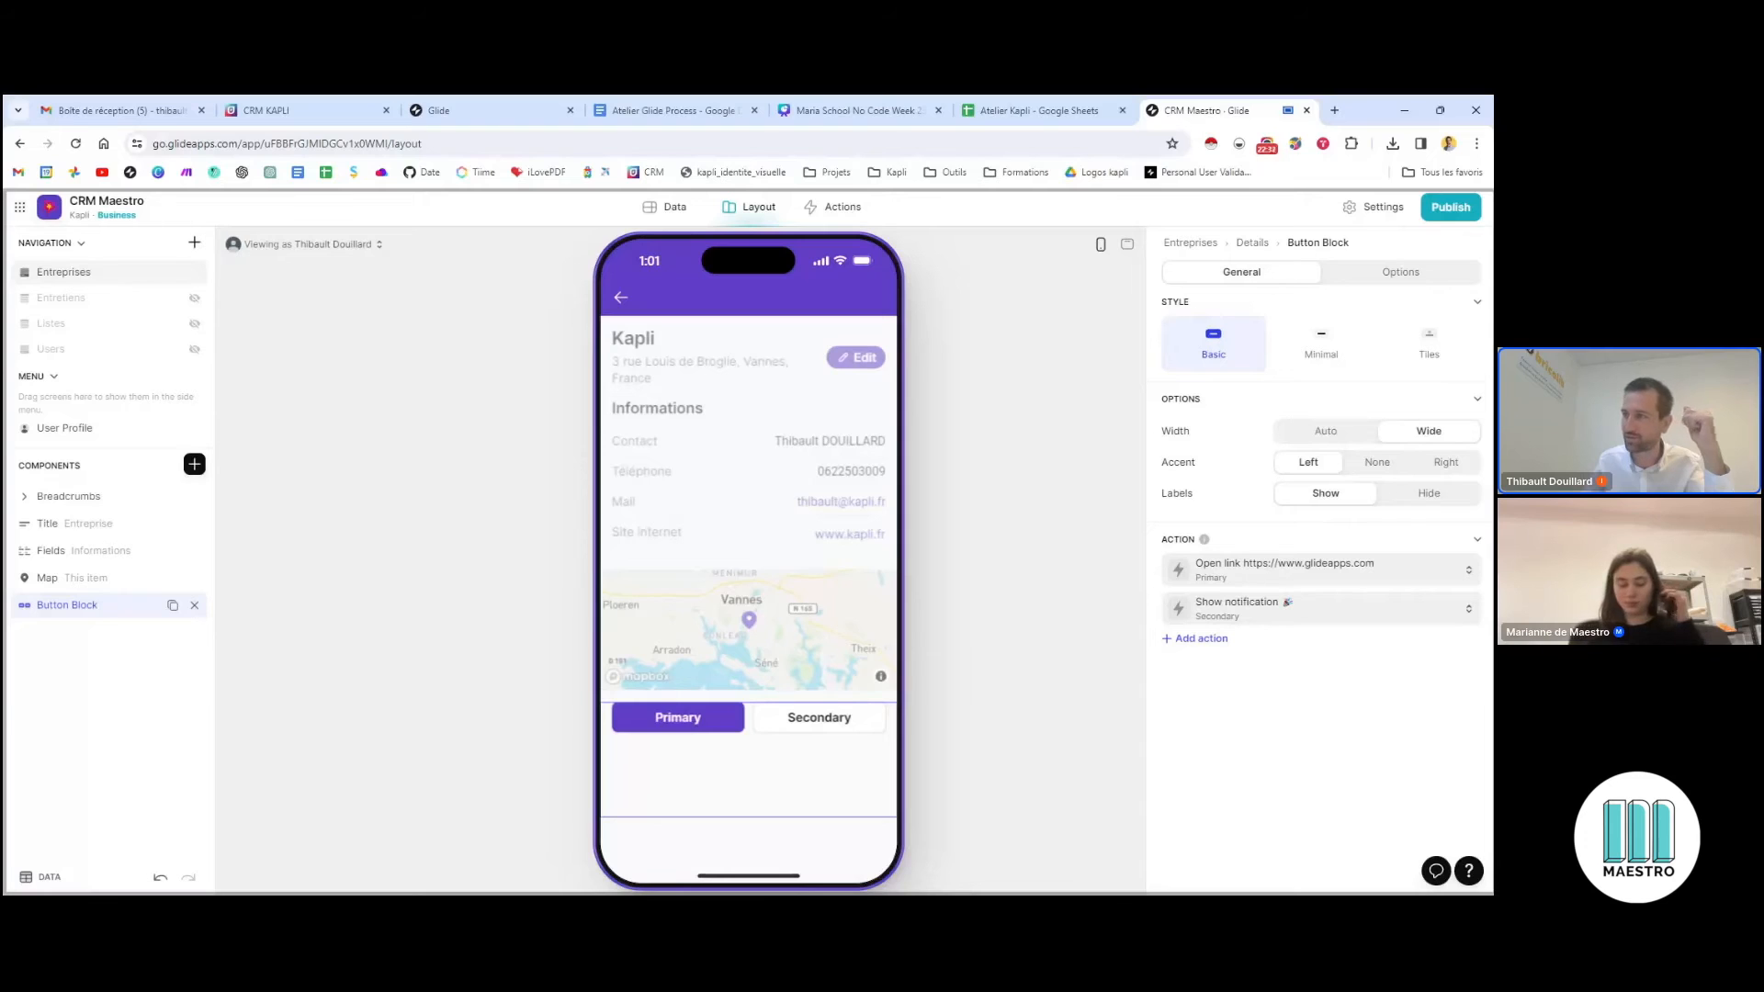
pyautogui.moveTo(75, 607); pyautogui.dragTo(76, 607)
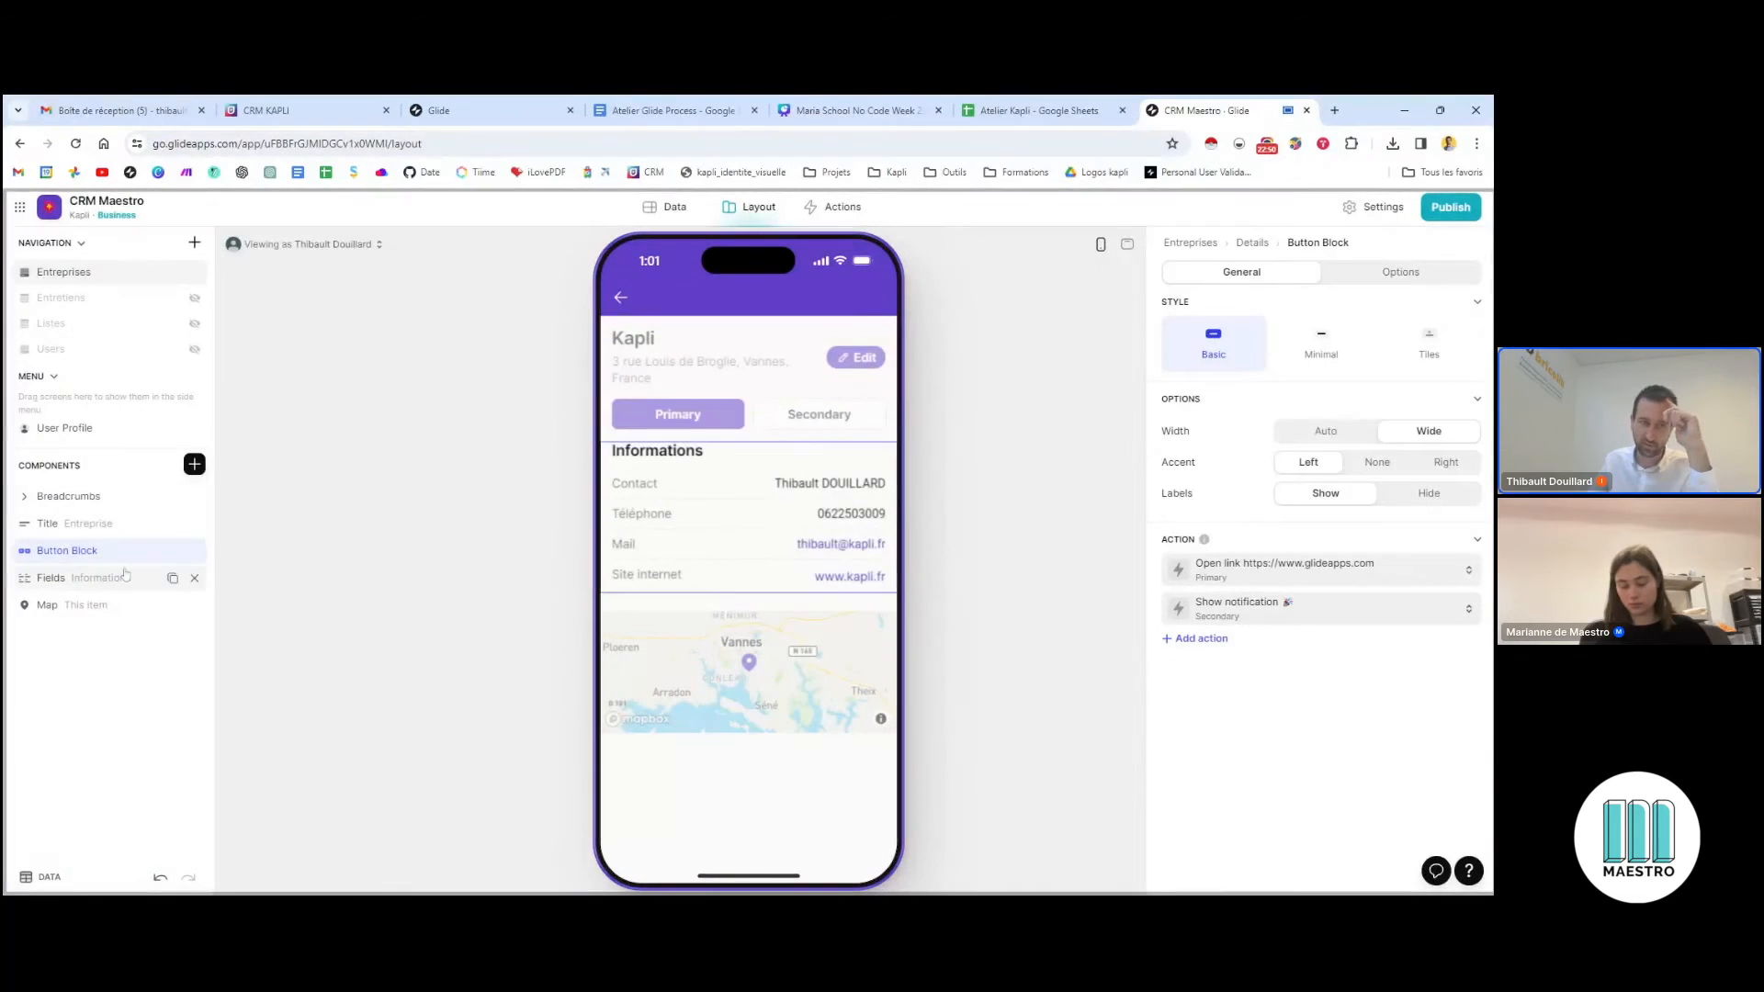
# Try the Minimal style on the Button Block and set its style to Tiles
pyautogui.doubleClick(68, 552)
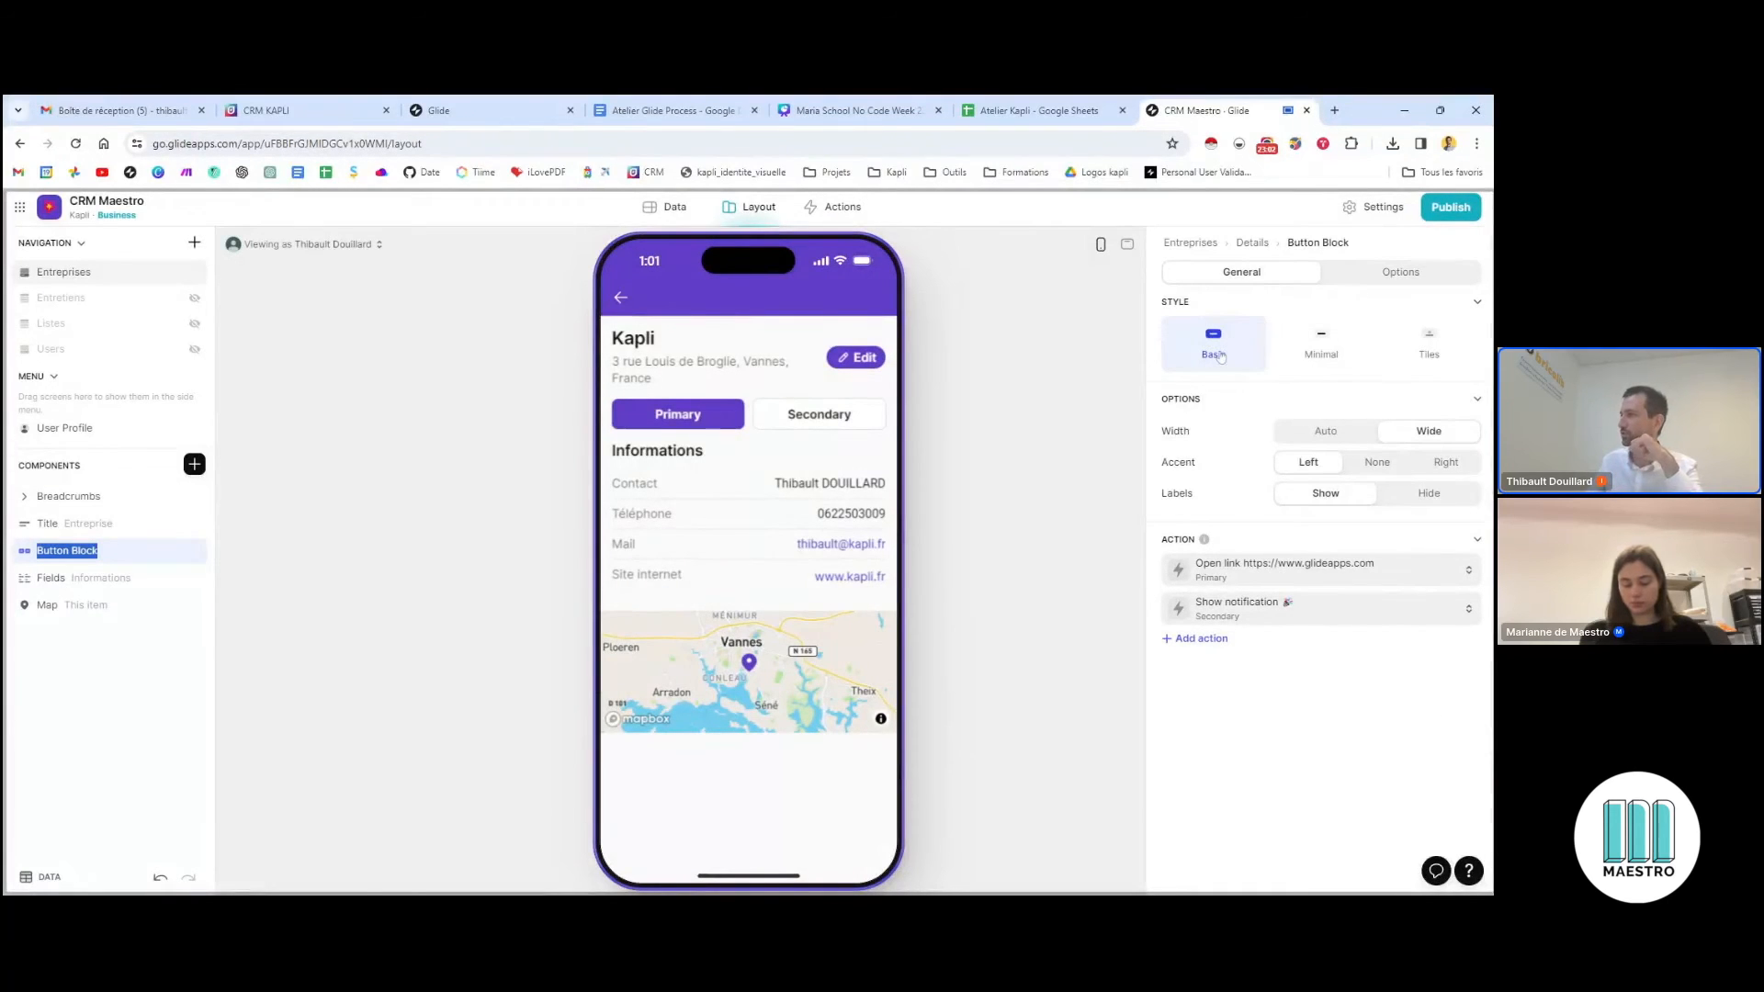
pyautogui.click(1342, 354)
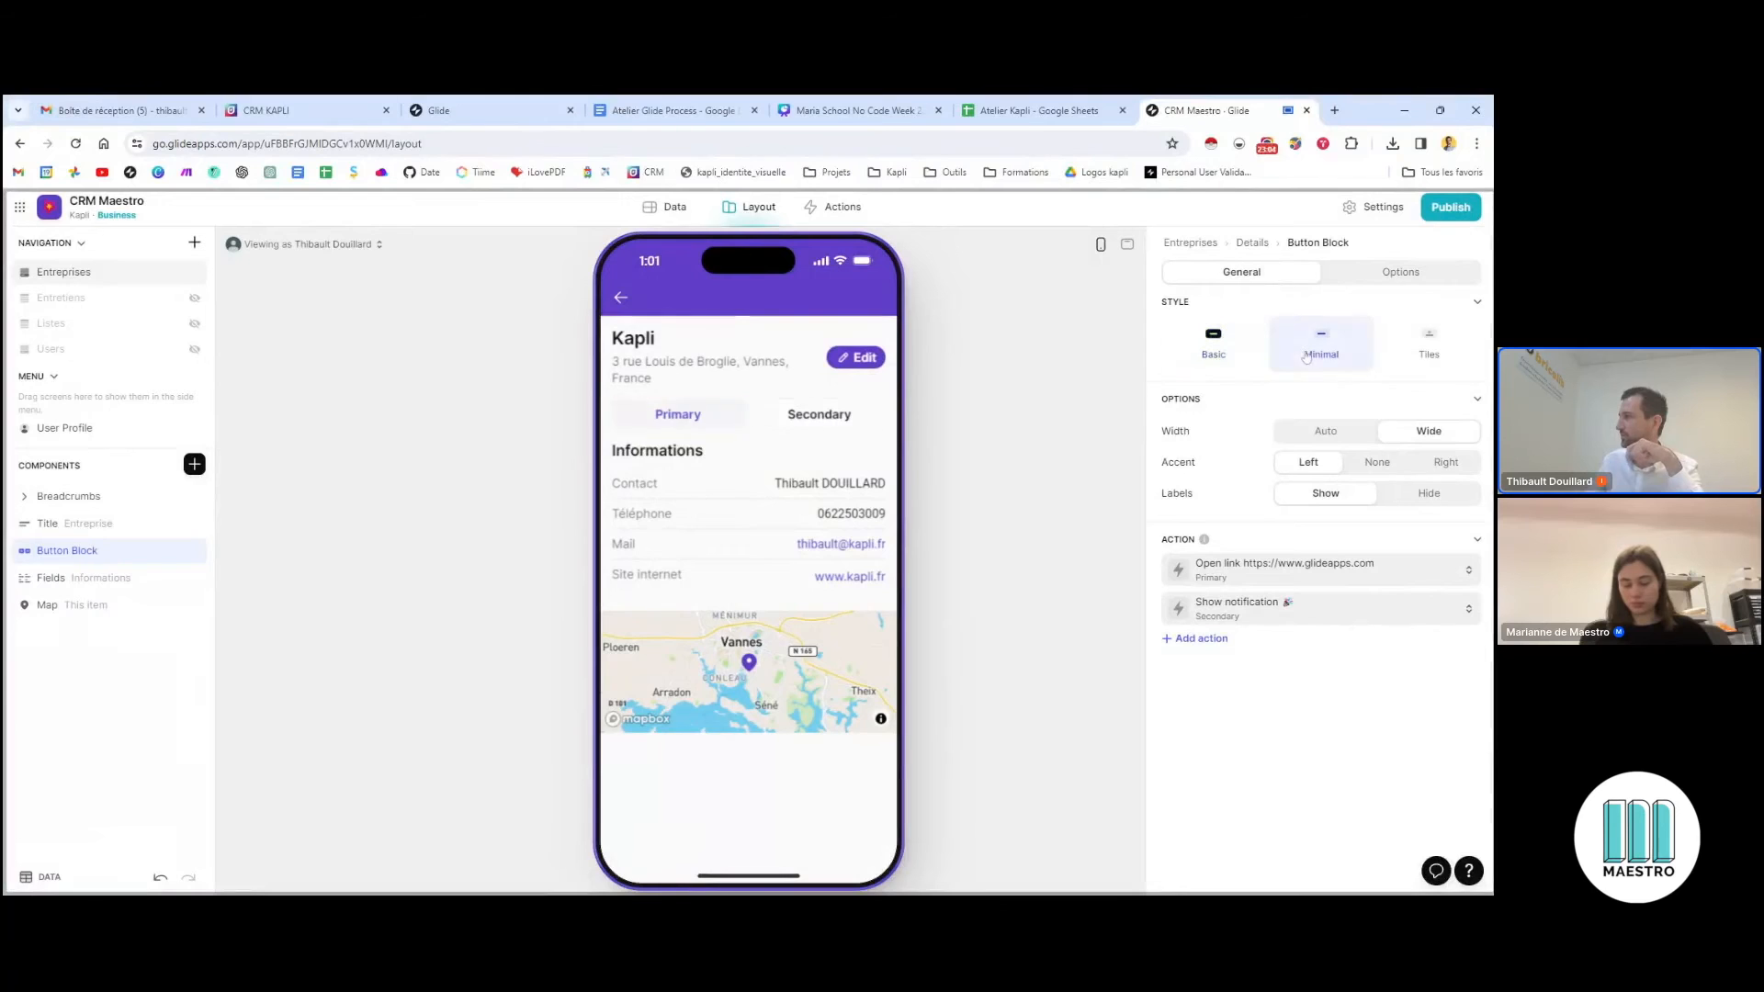
pyautogui.click(1416, 359)
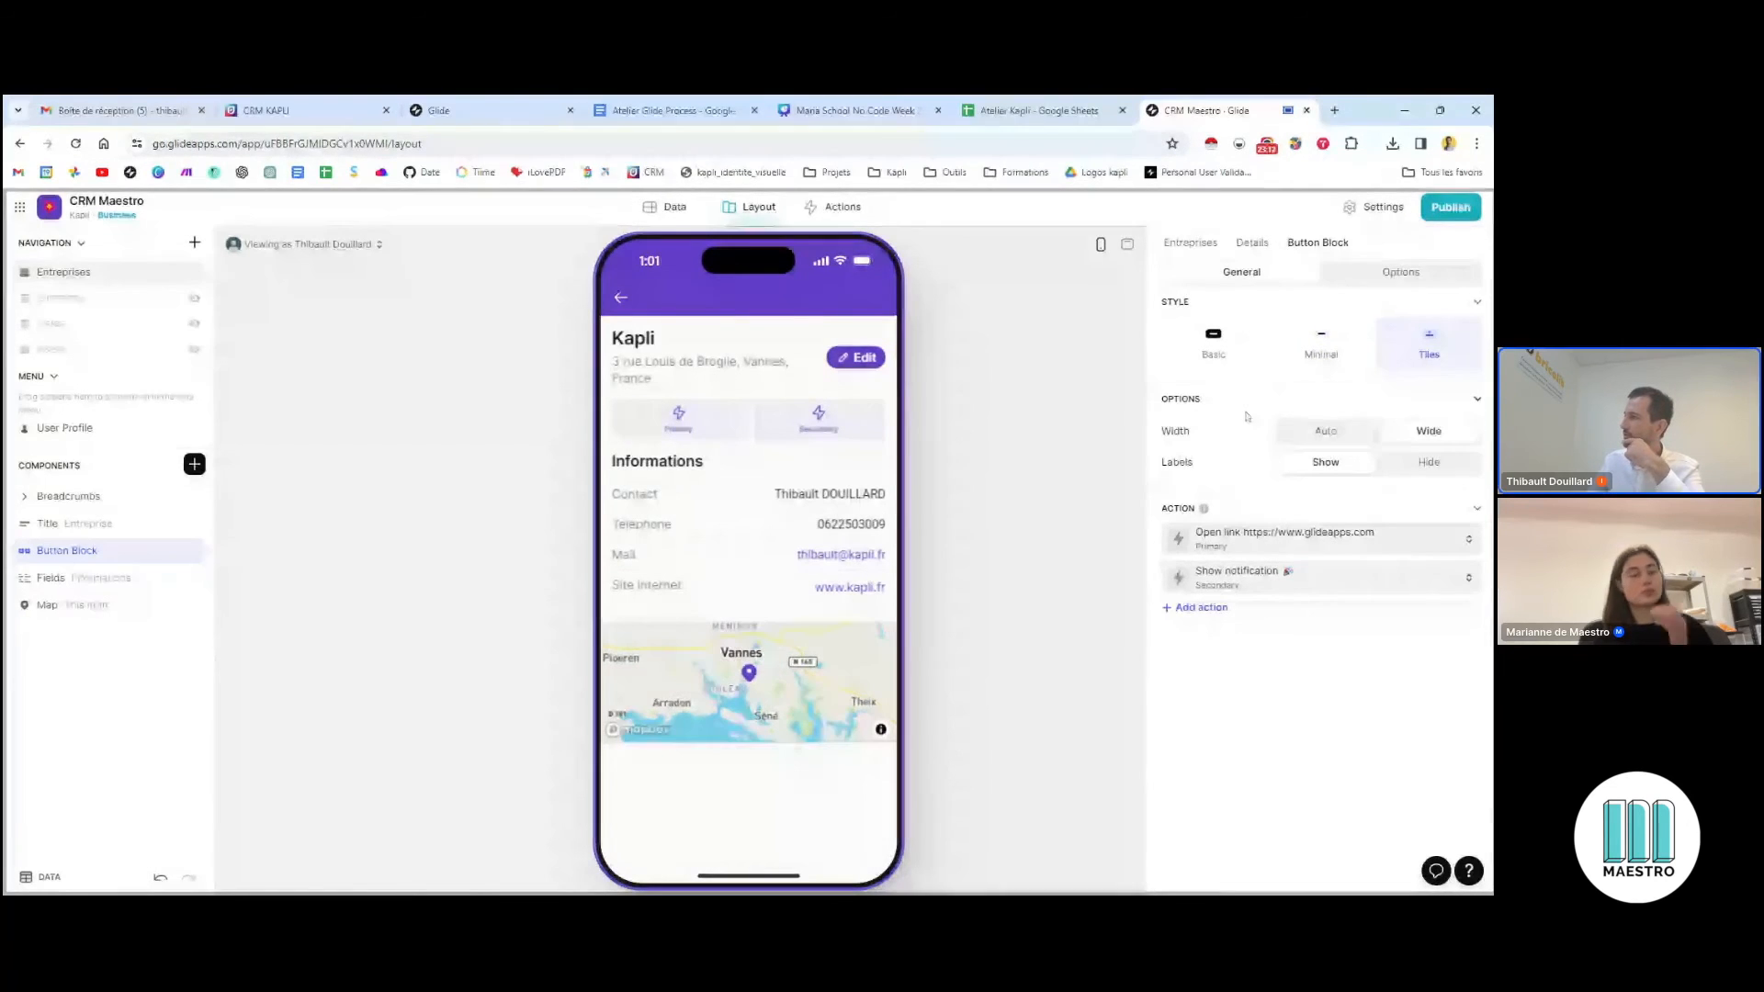
# Set the Button Block's width to Auto, hide its labels and center its alignment
pyautogui.click(1324, 432)
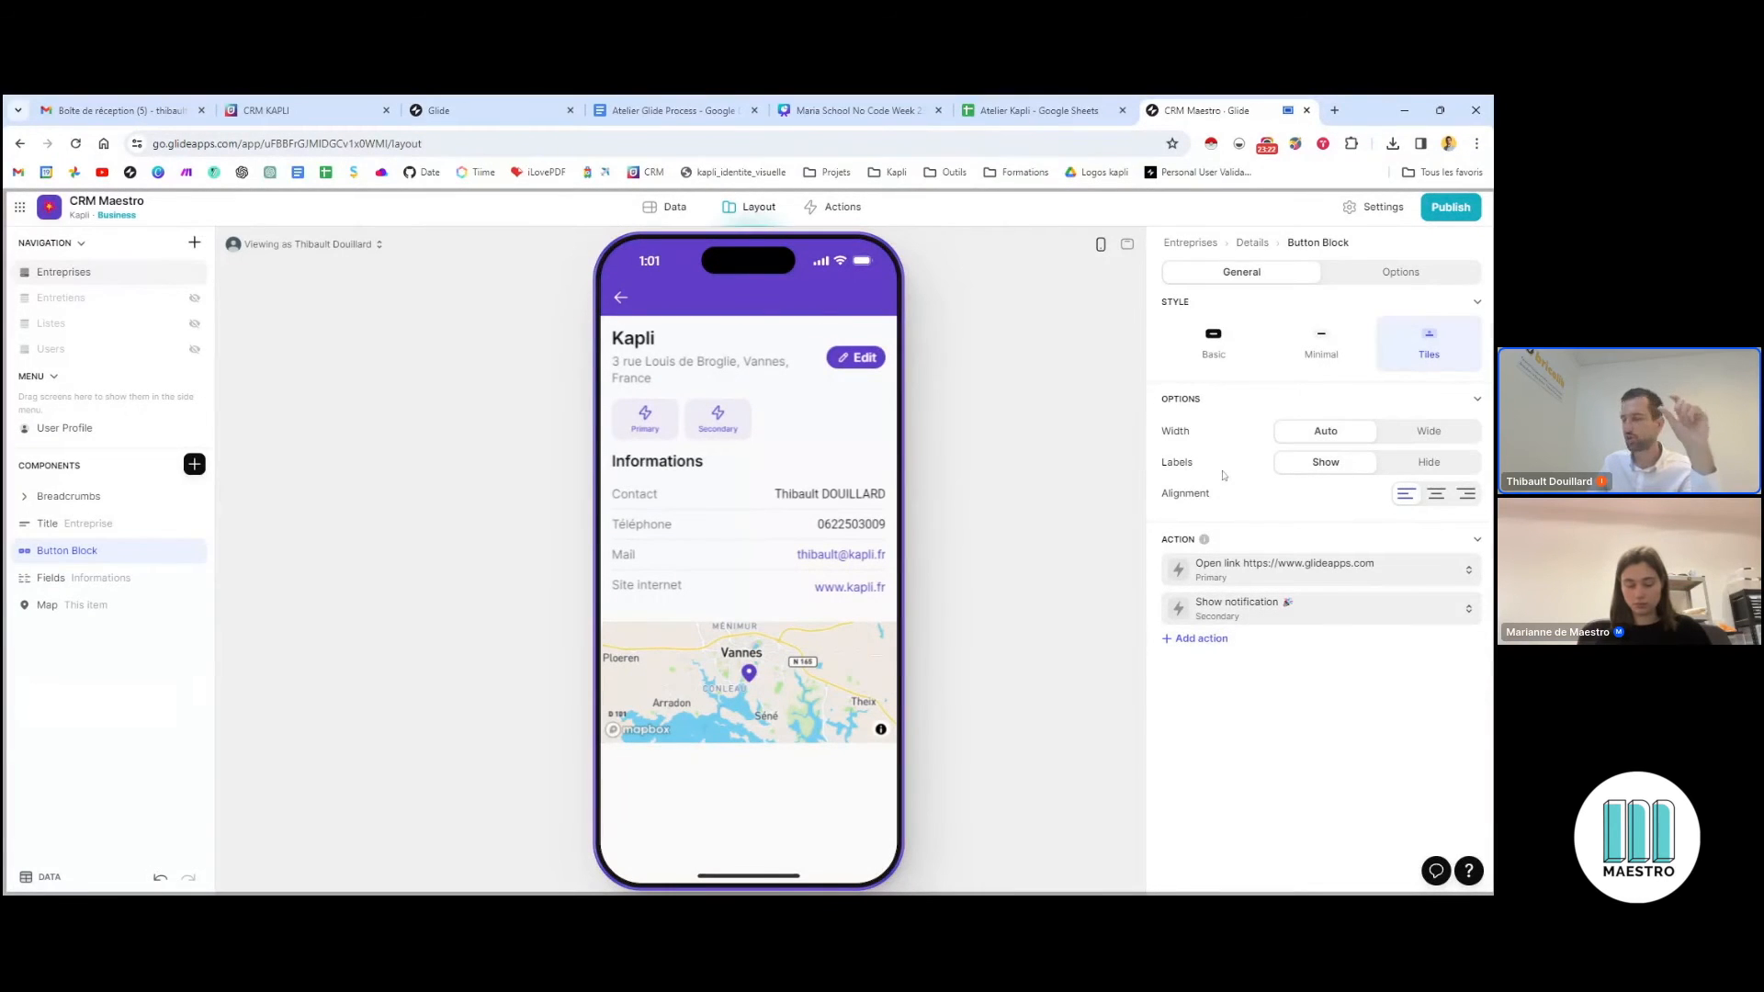
pyautogui.click(1420, 465)
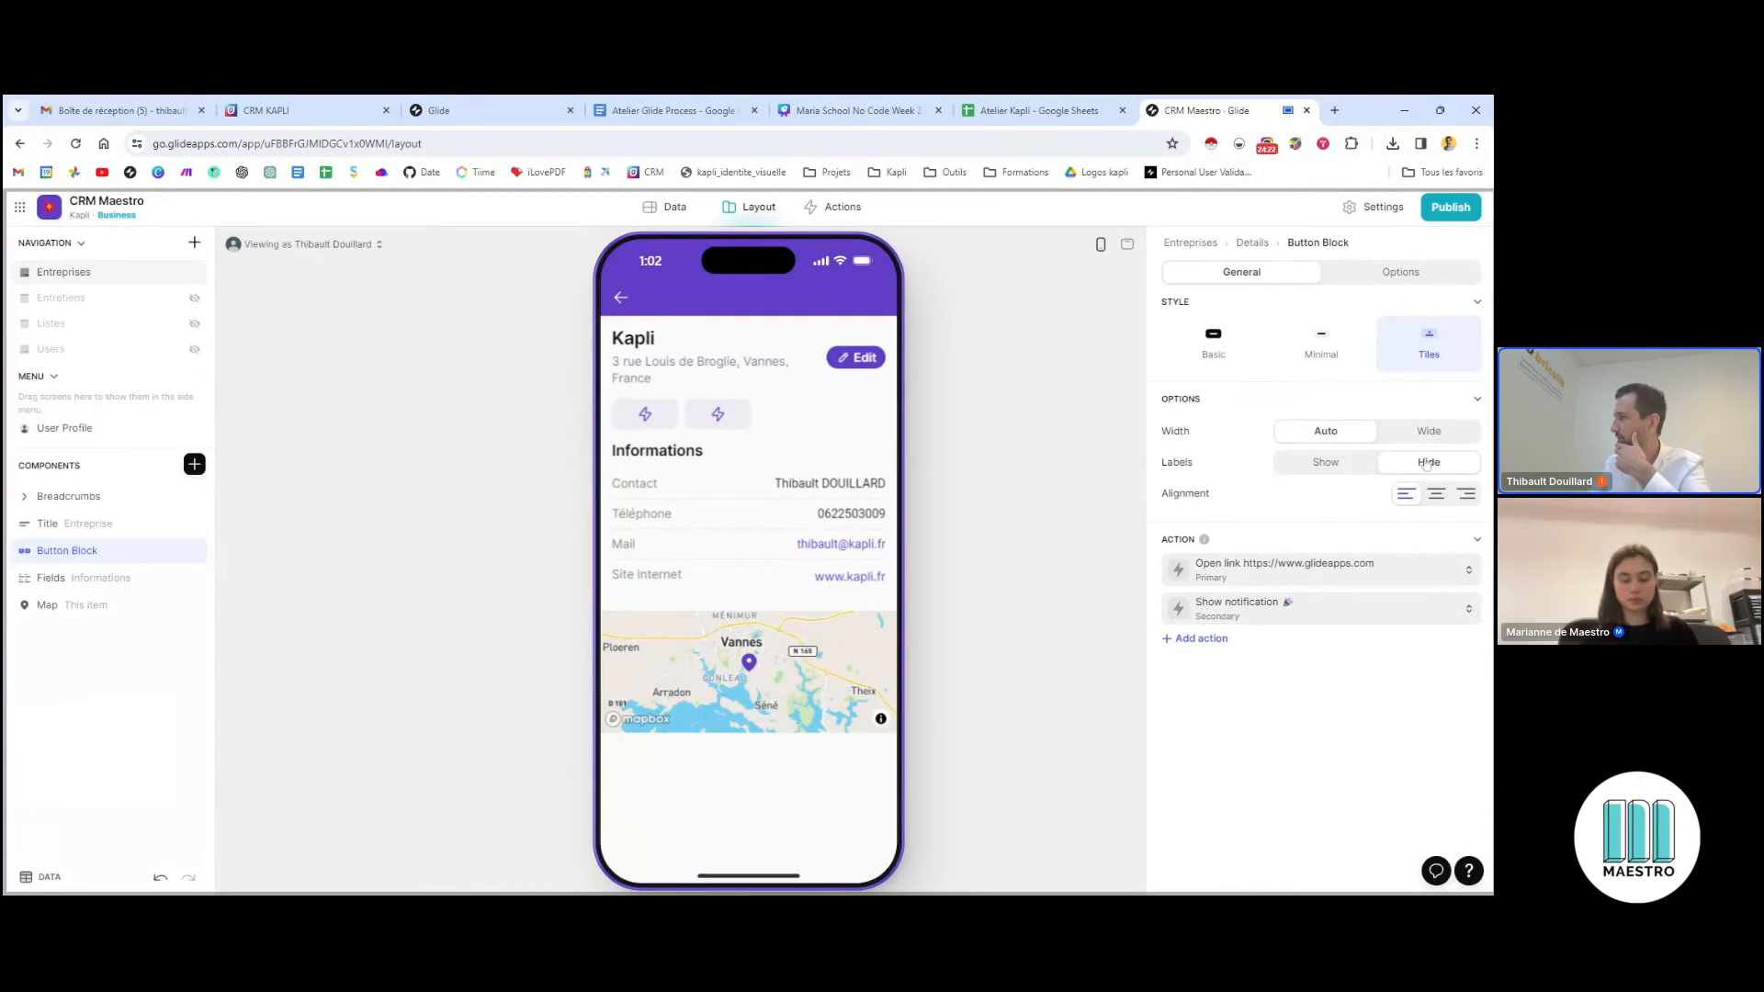
pyautogui.click(1438, 495)
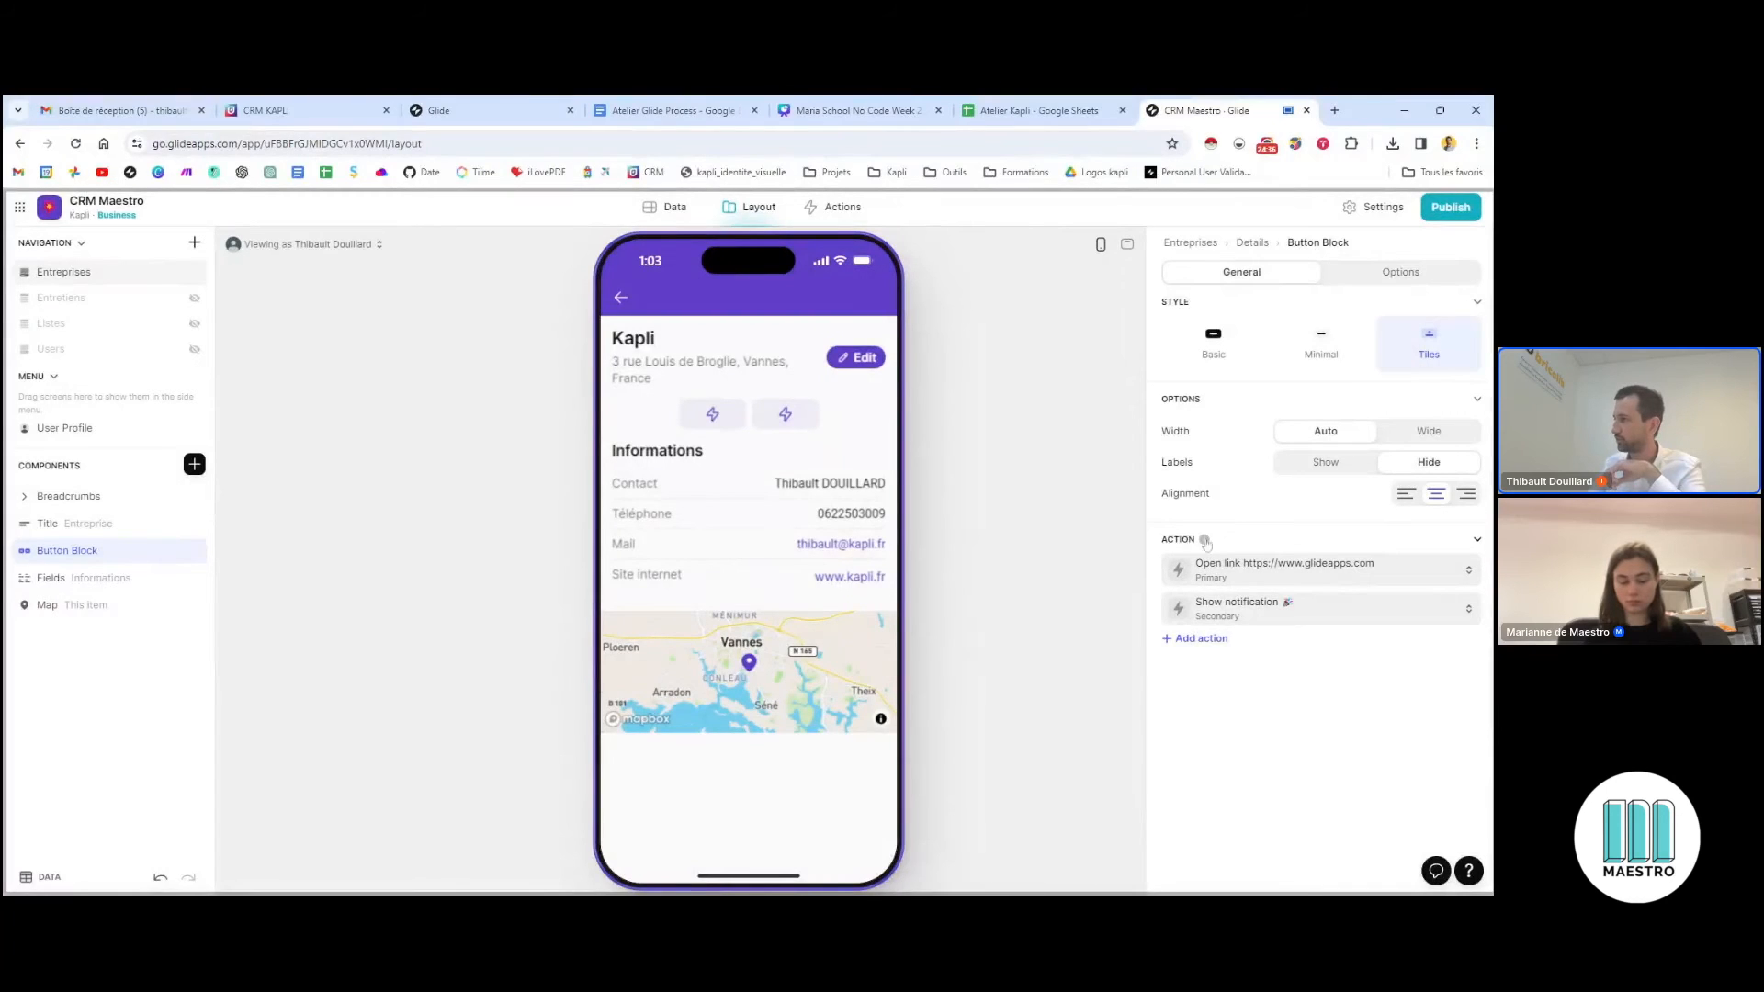
# Title the Button Block's primary action "Appeler" and give it the telephone handset icon found with the search "phone"
pyautogui.click(1291, 575)
pyautogui.click(1277, 571)
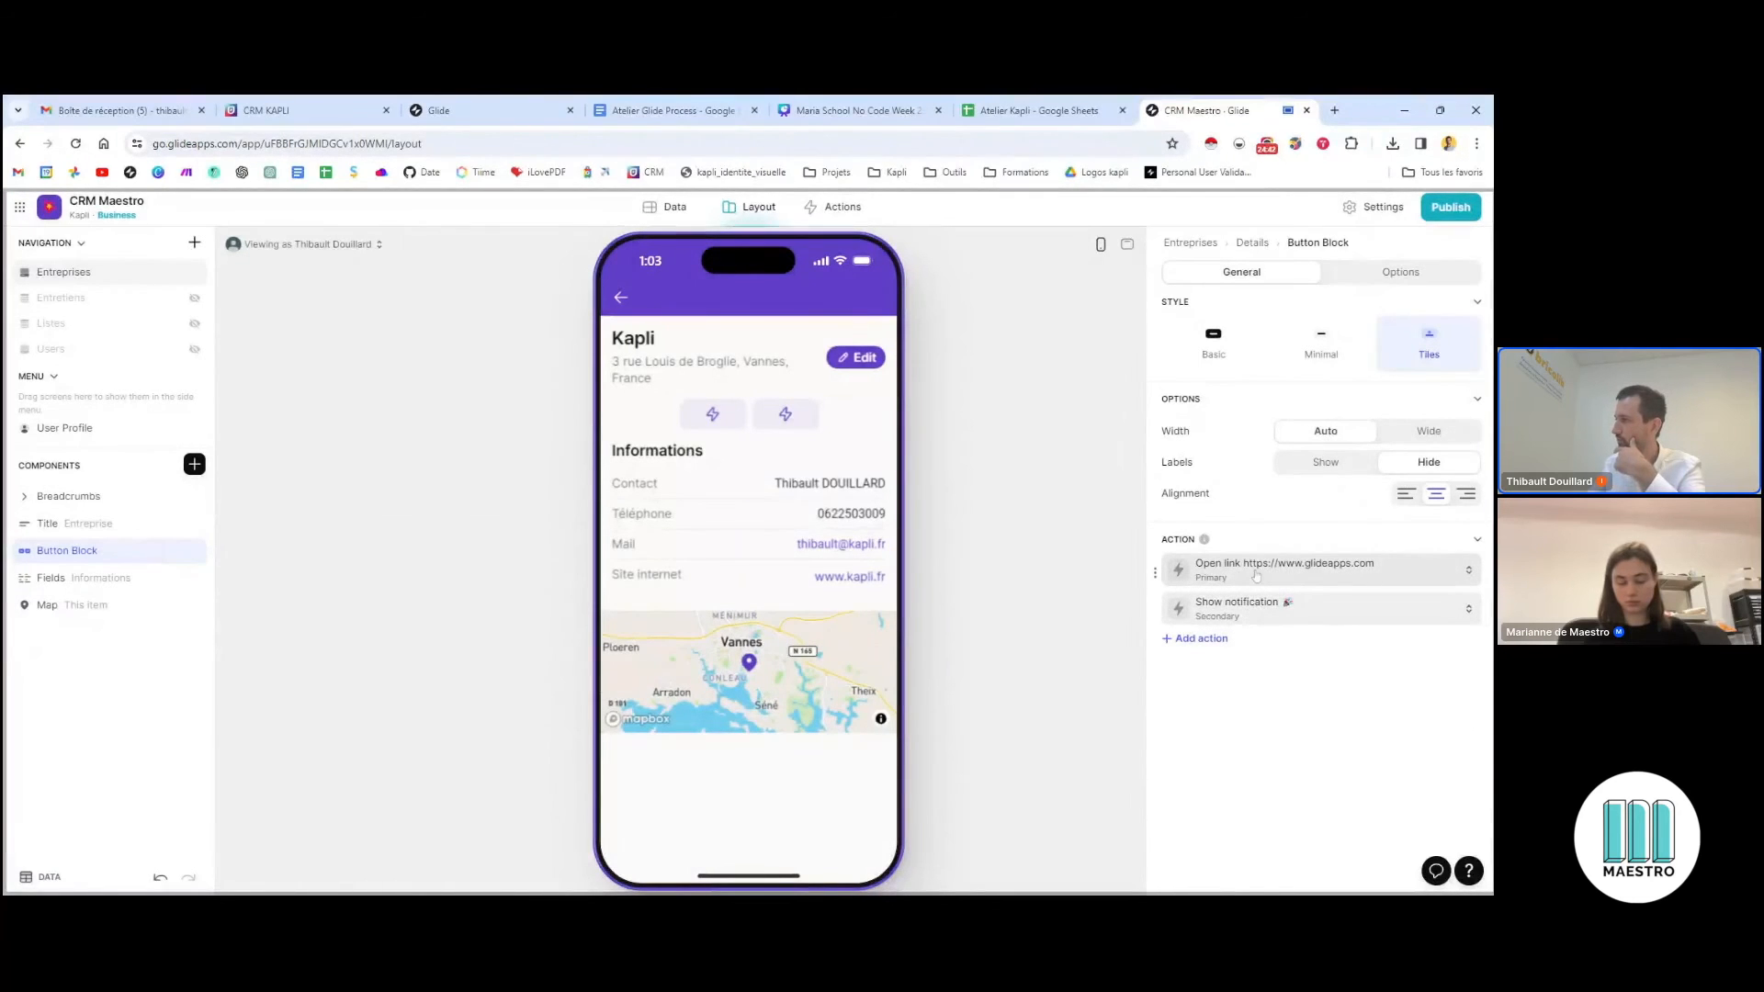
pyautogui.click(1261, 574)
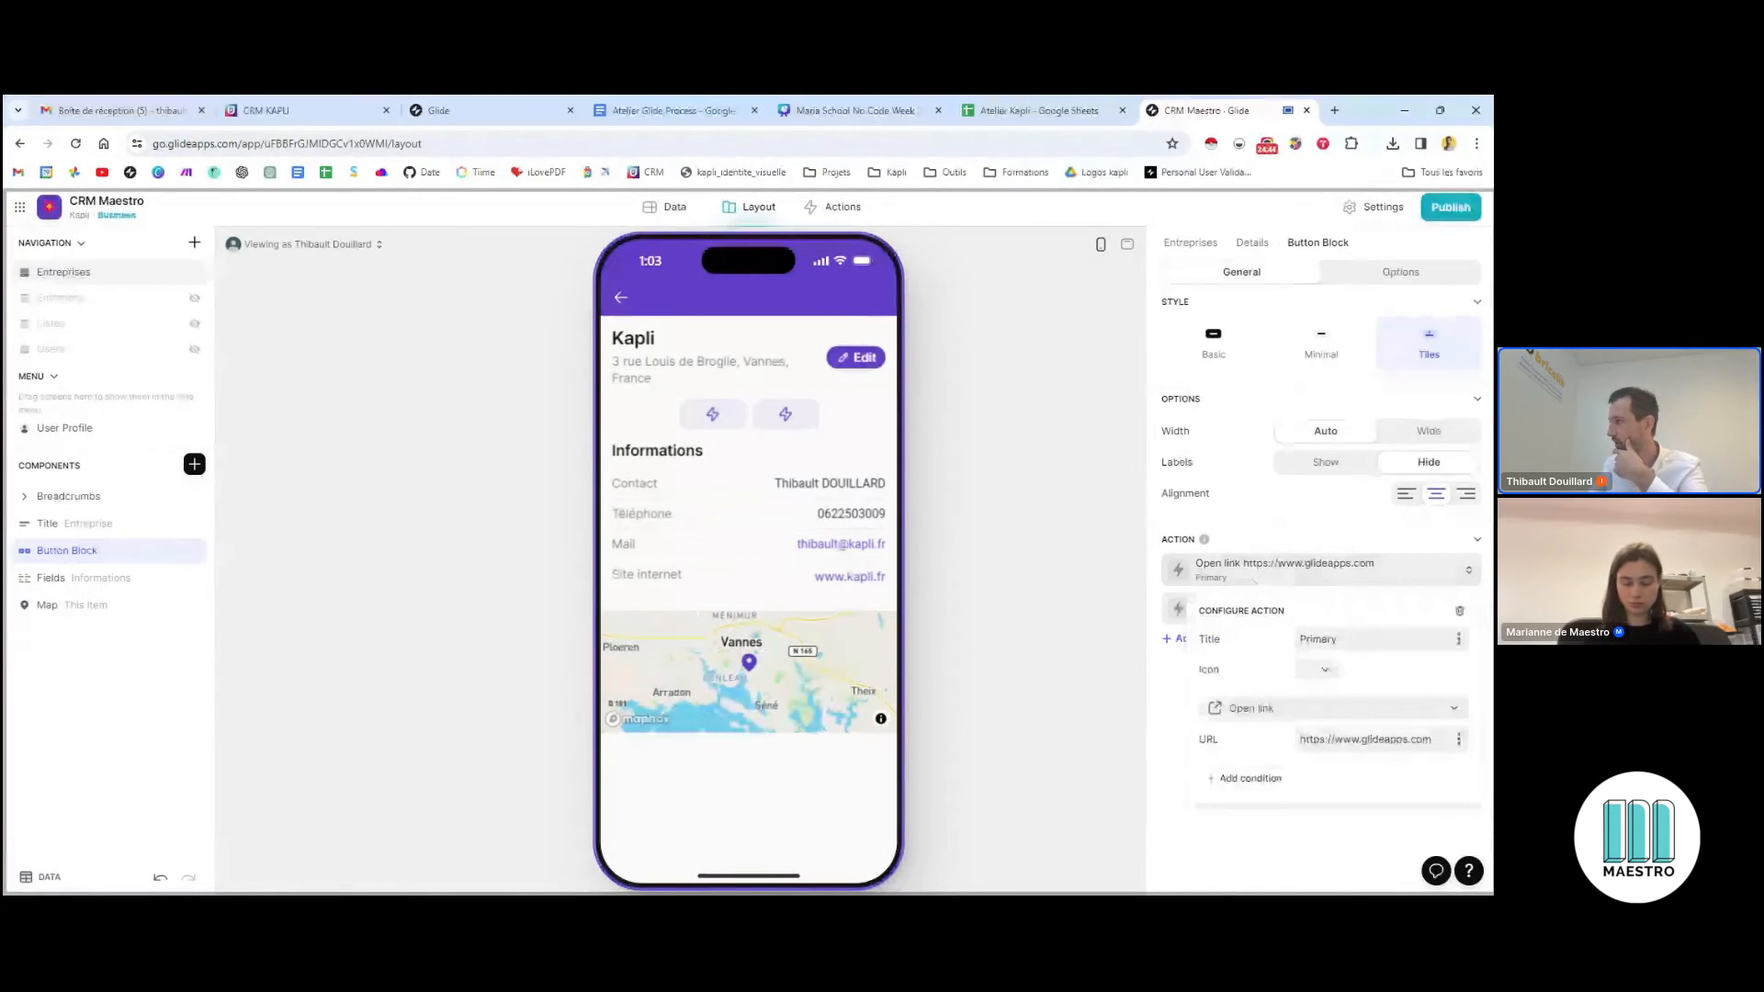
pyautogui.doubleClick(1318, 639)
pyautogui.write('Appeler')
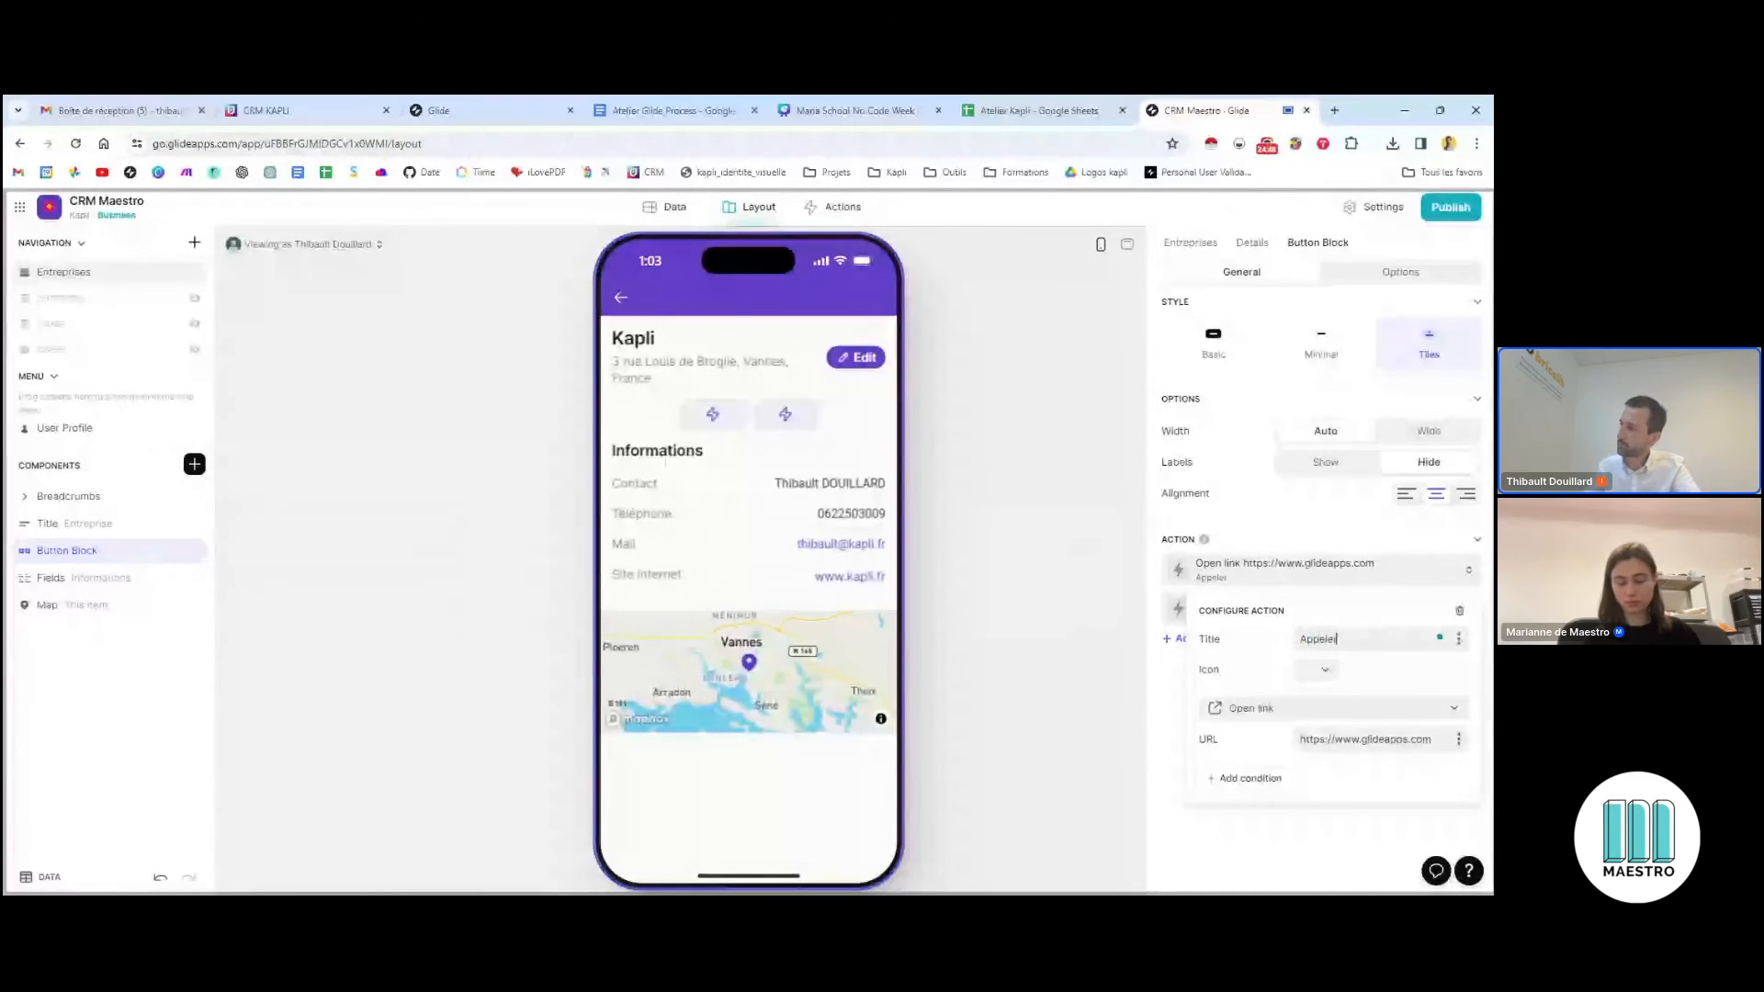
pyautogui.click(1324, 669)
pyautogui.click(1148, 559)
pyautogui.write('phone')
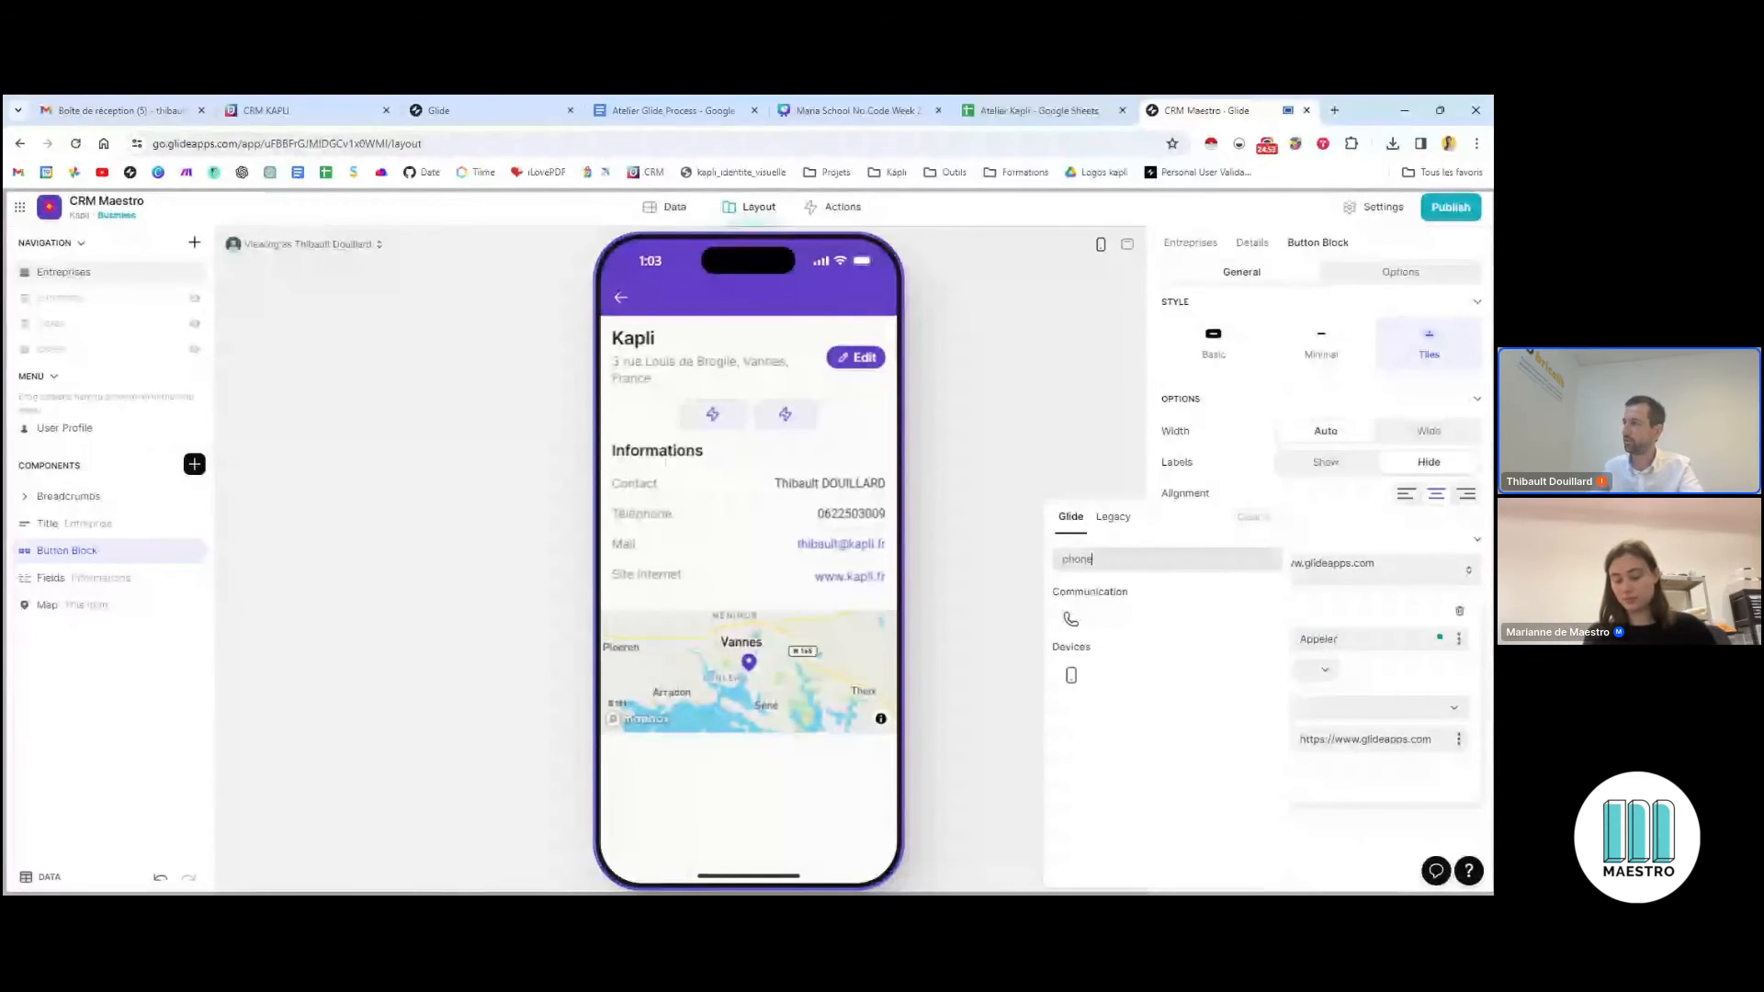
pyautogui.click(1070, 619)
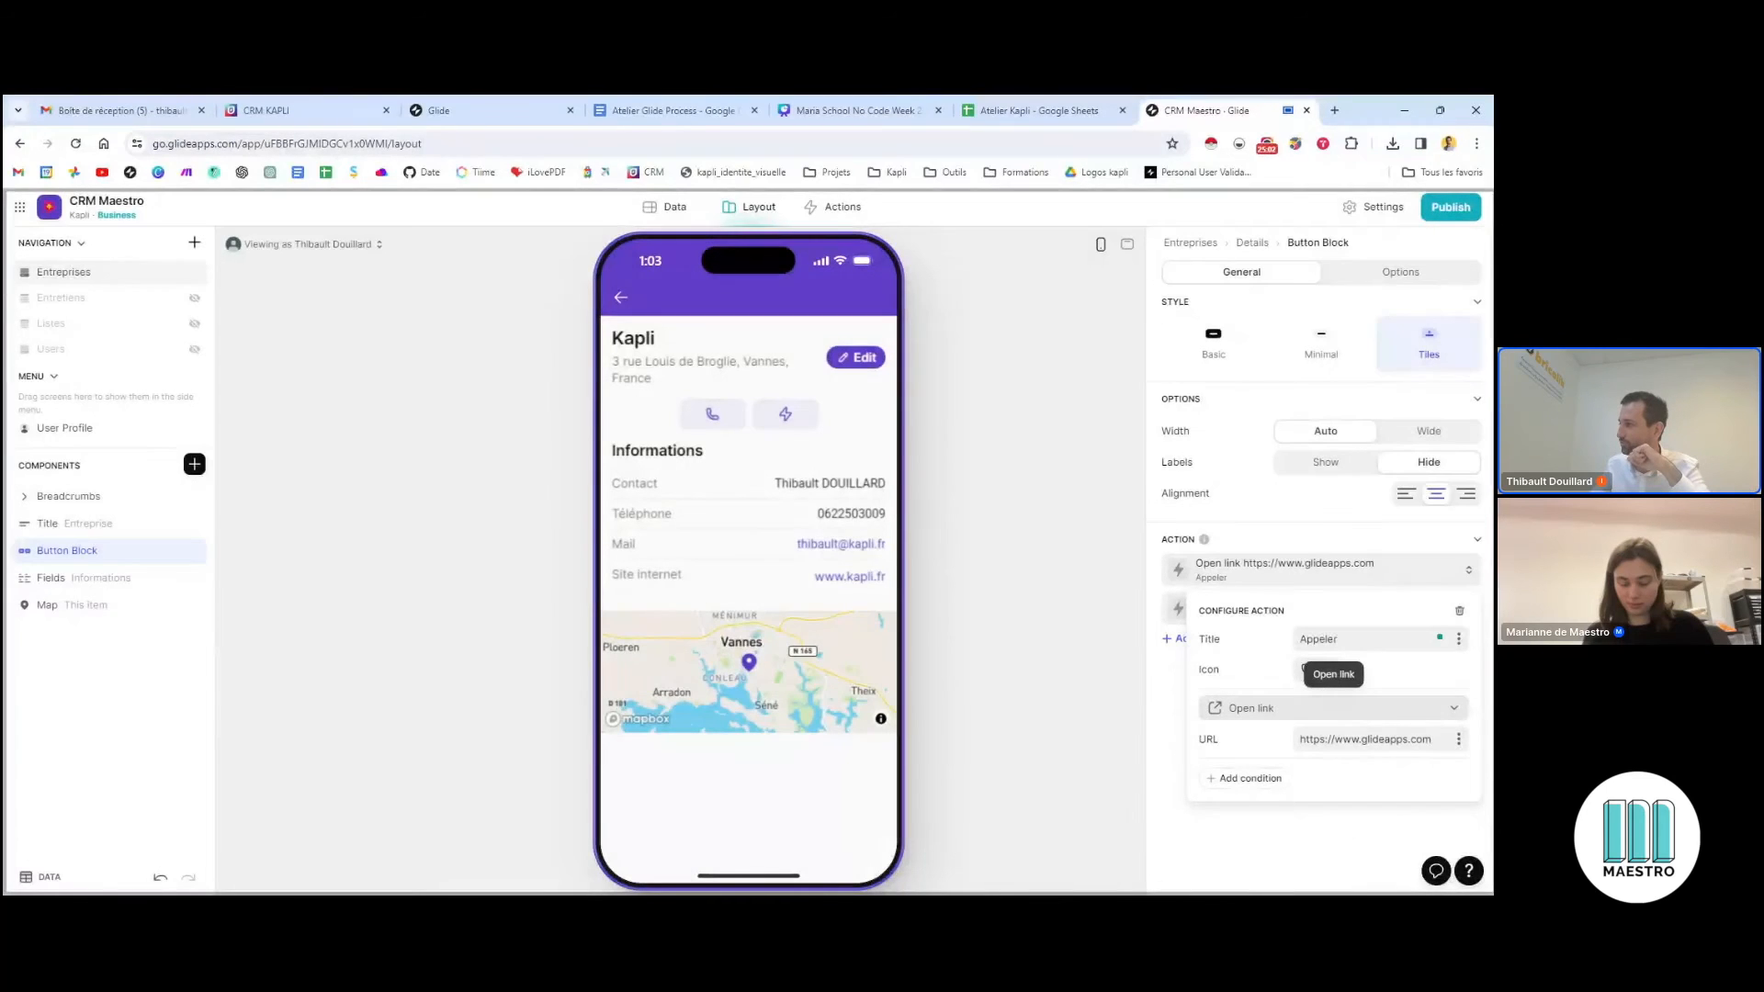
# Change the Appeler button's action from Open link to Dial phone number, searching the available actions for "dial" and "phone"
pyautogui.click(1277, 709)
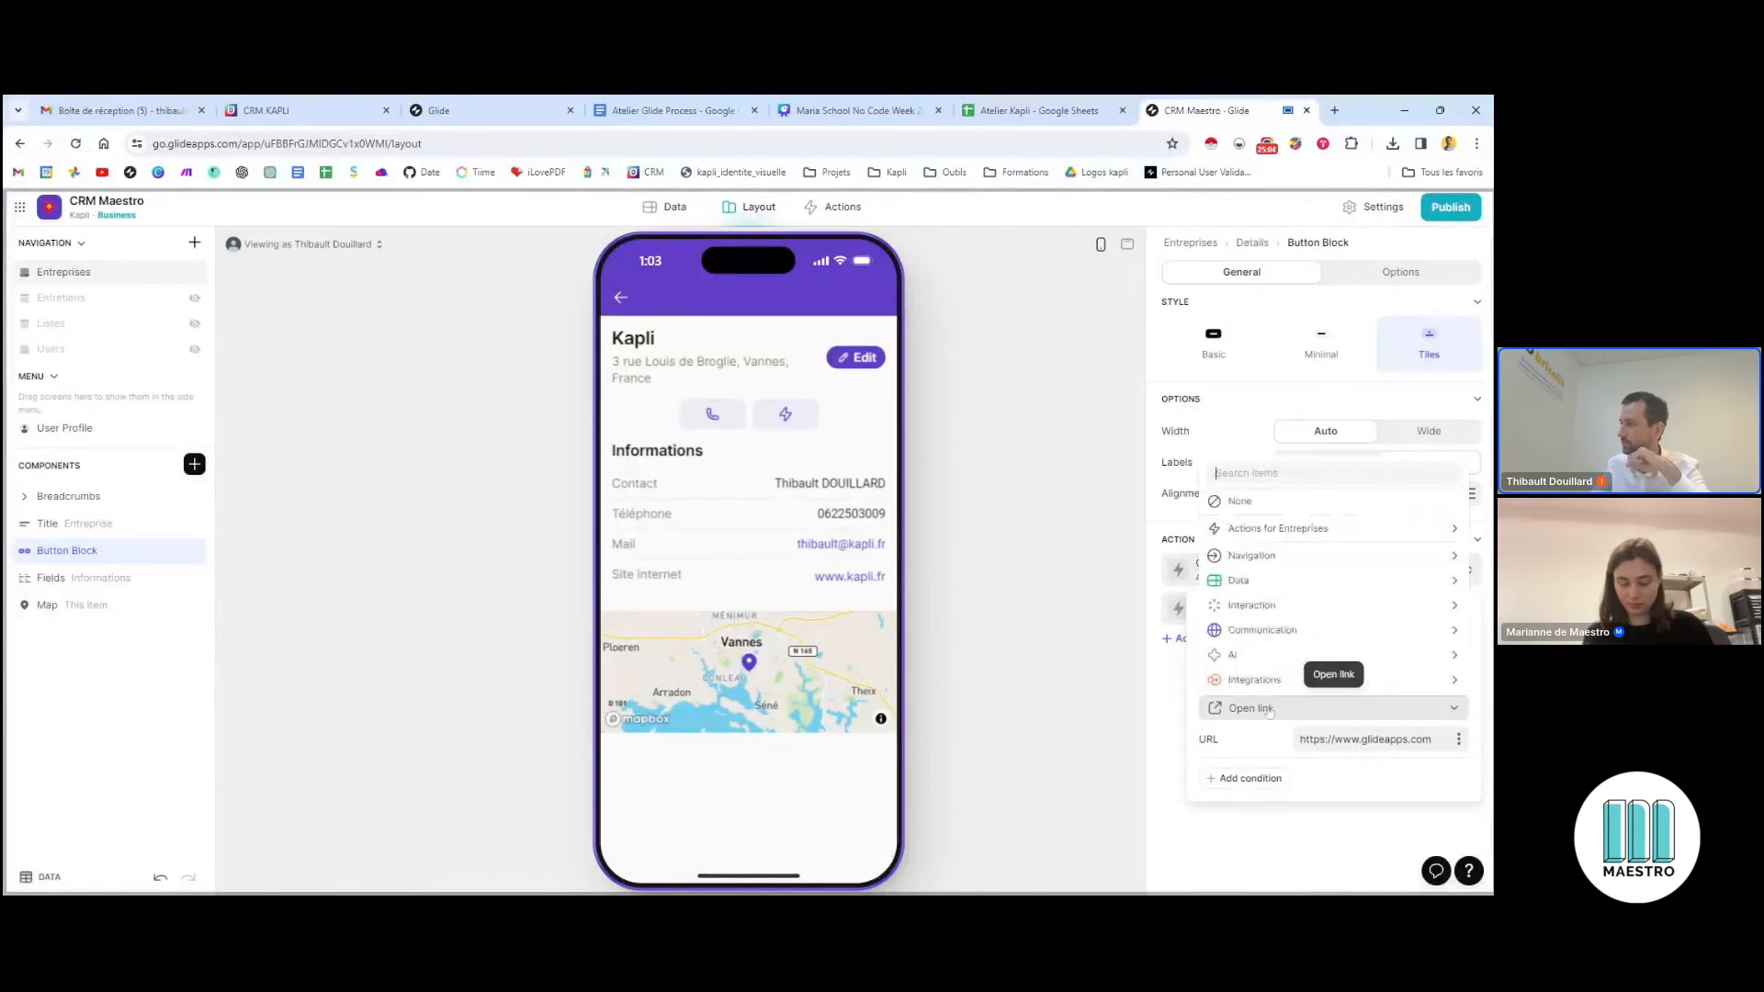
pyautogui.click(1269, 710)
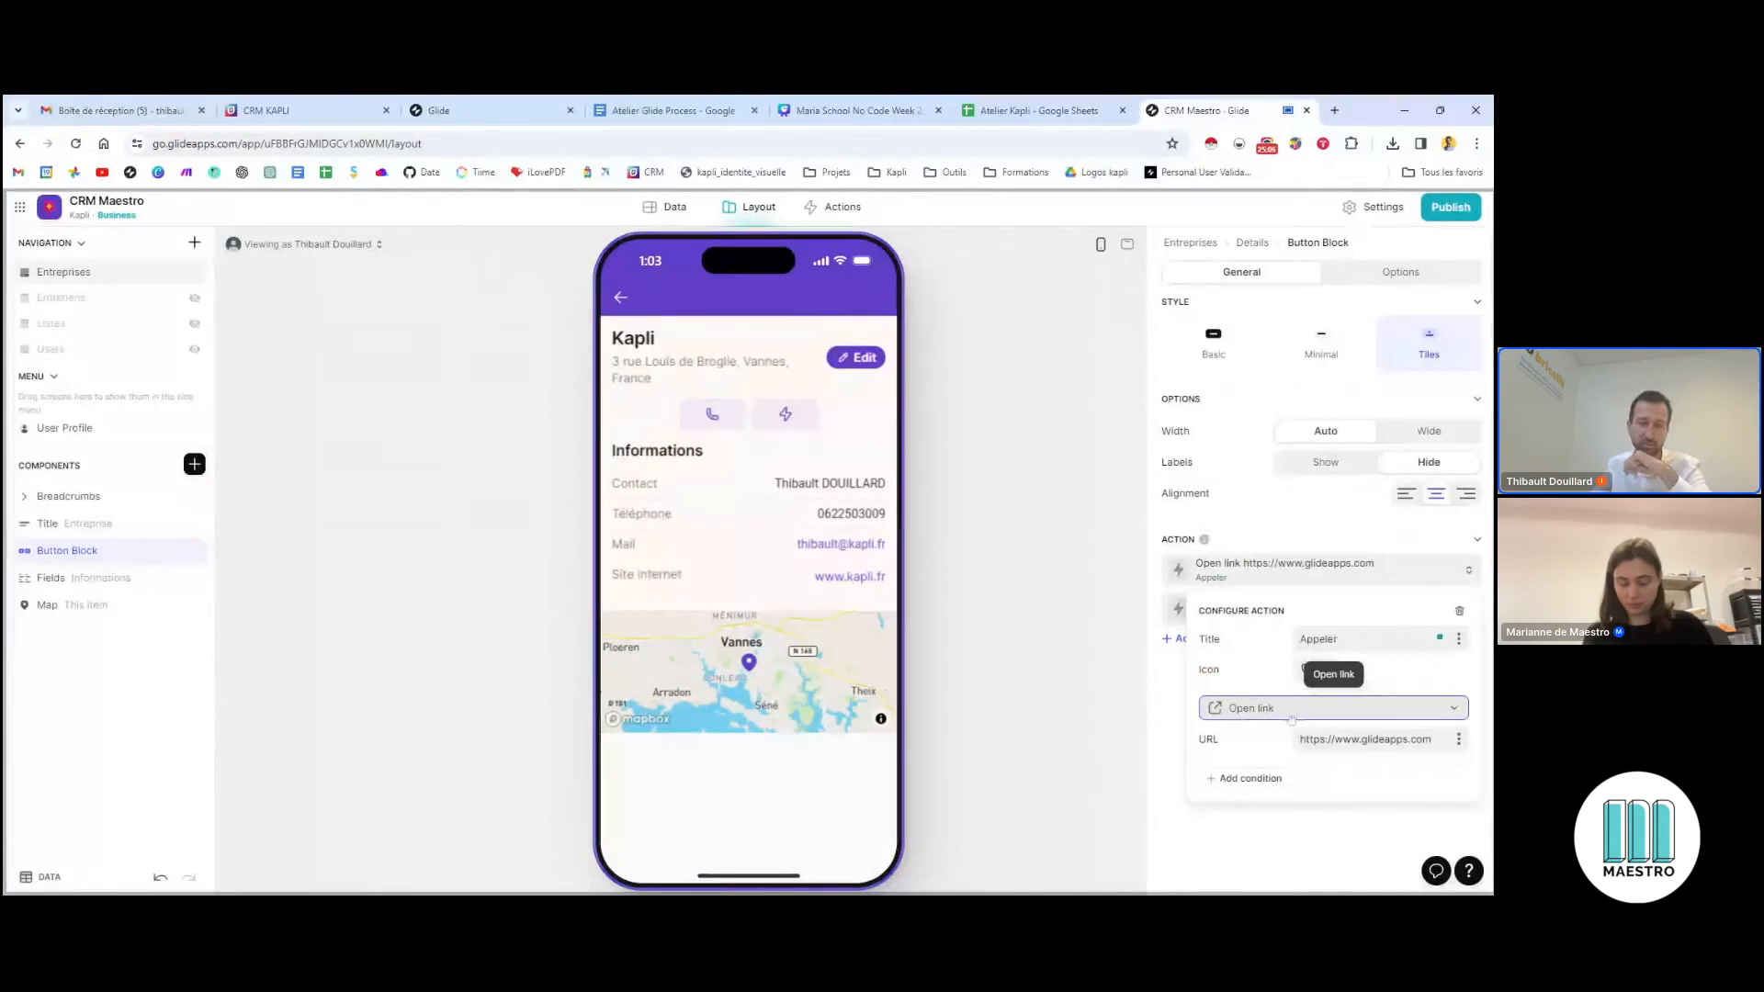
pyautogui.click(1292, 716)
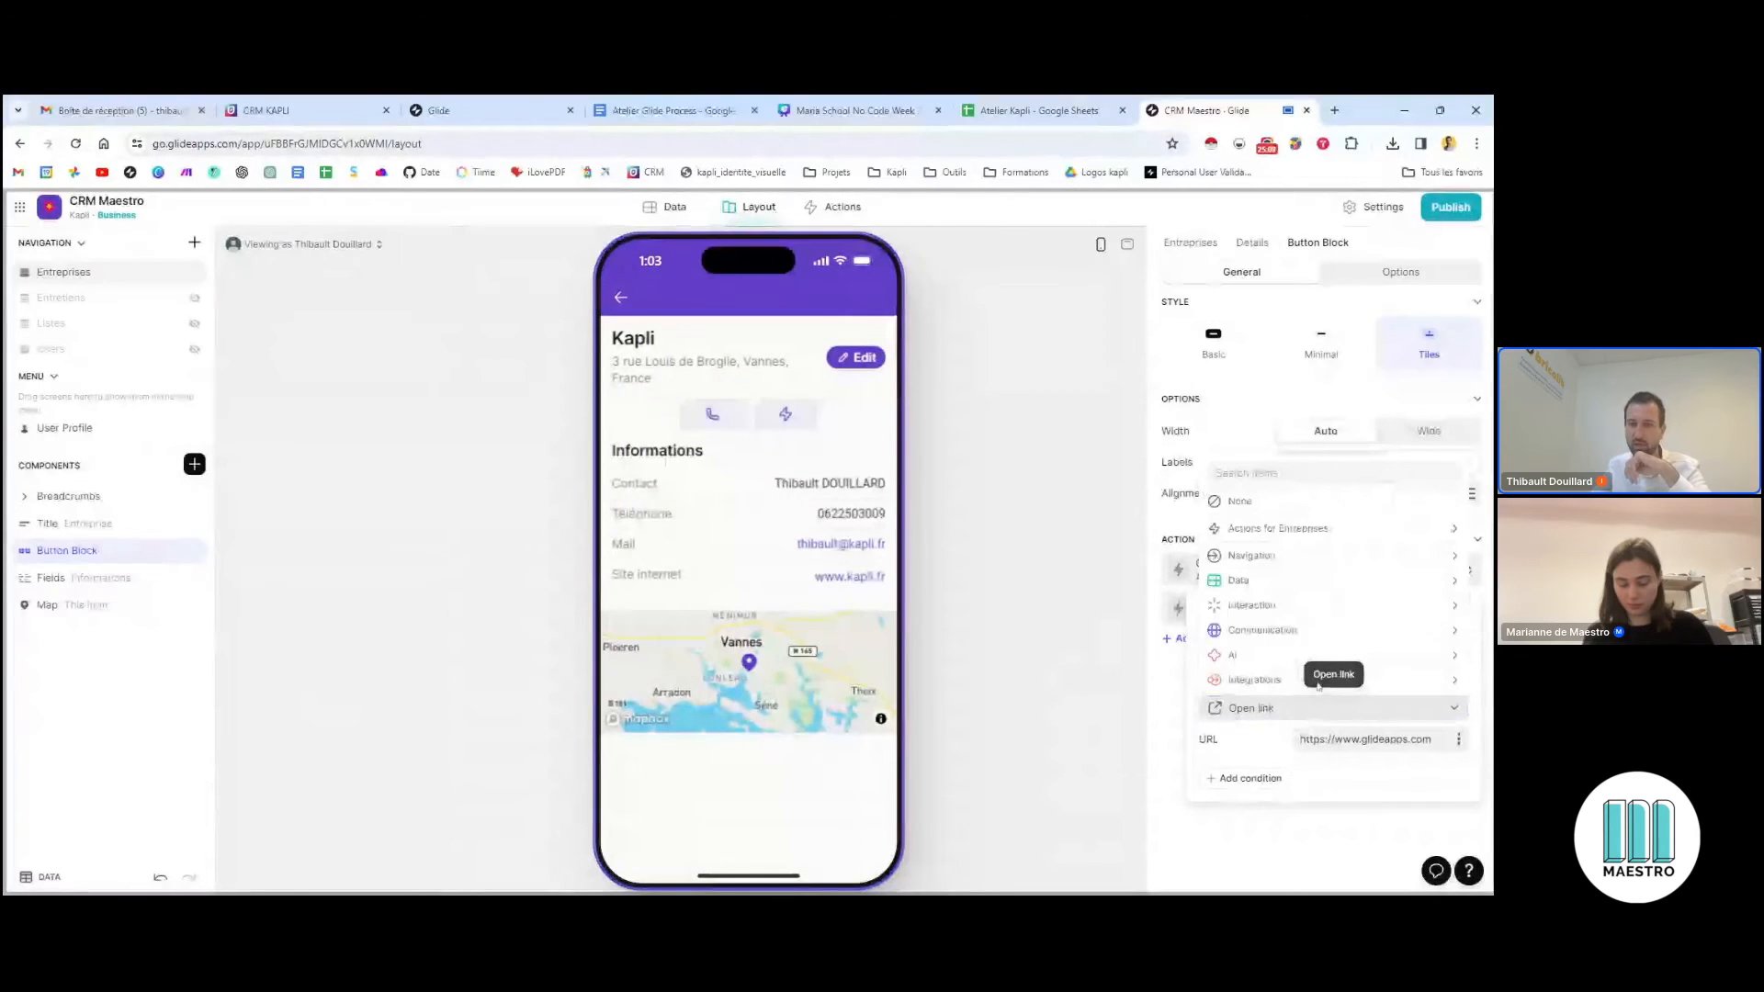
pyautogui.moveTo(1339, 521)
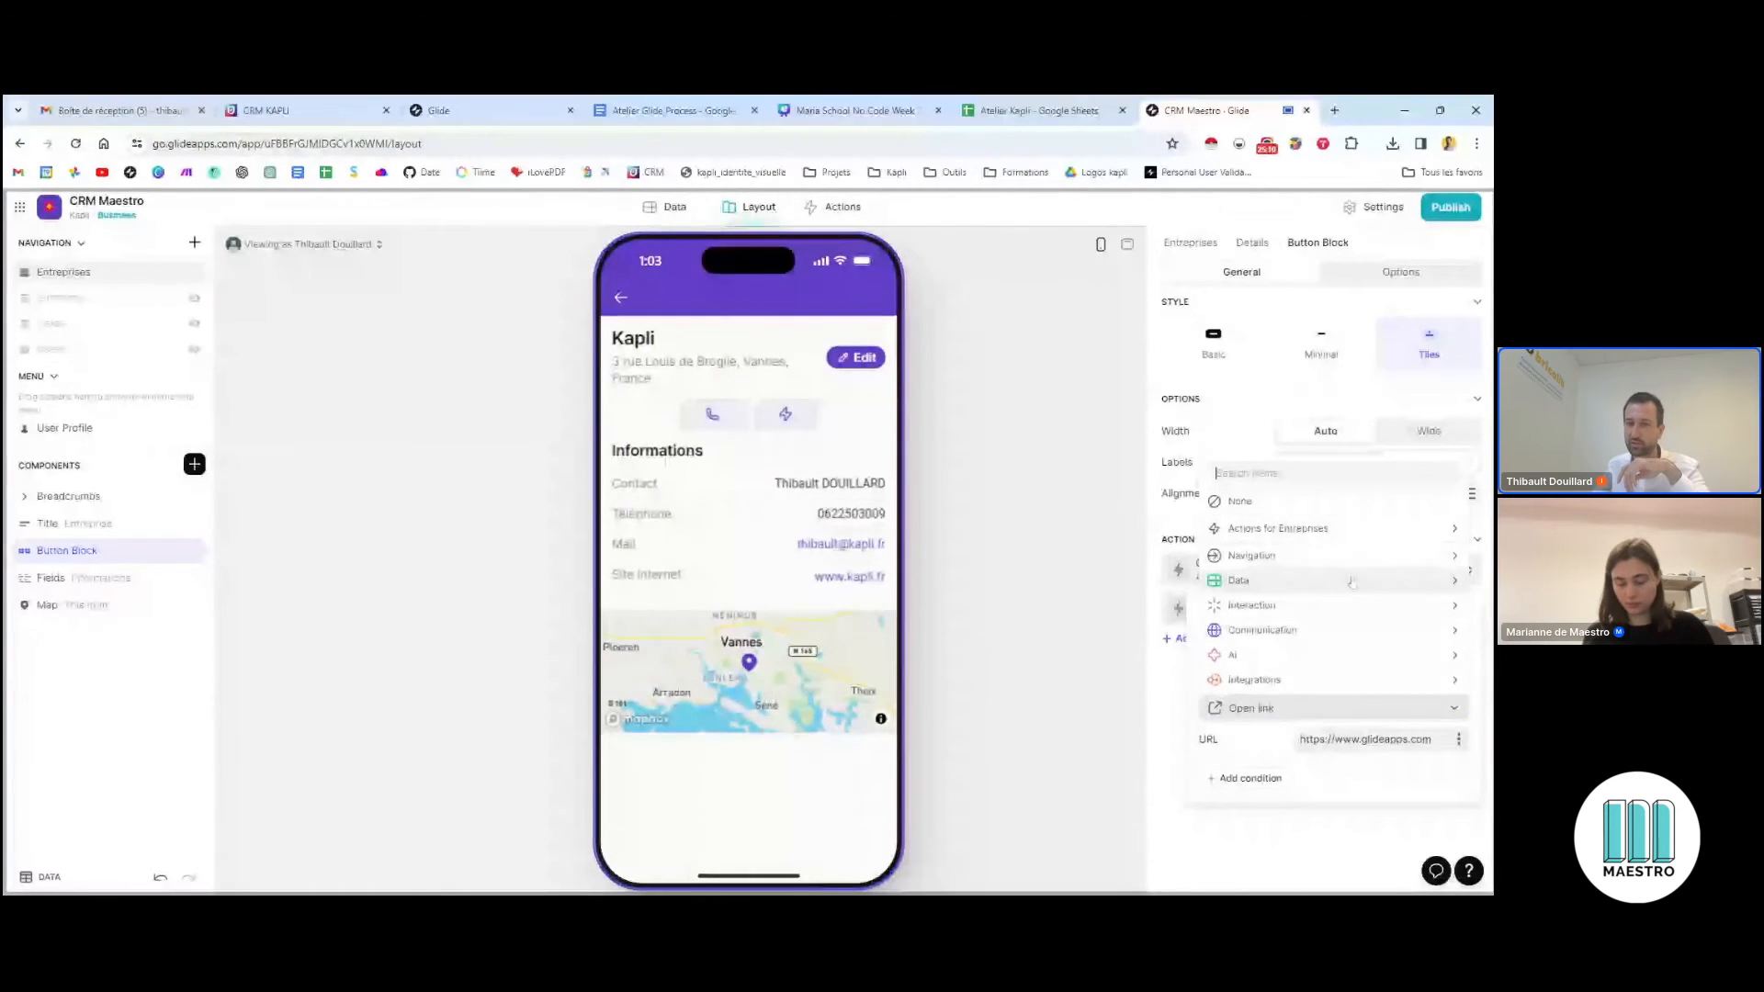
pyautogui.moveTo(1353, 653)
pyautogui.moveTo(1347, 602)
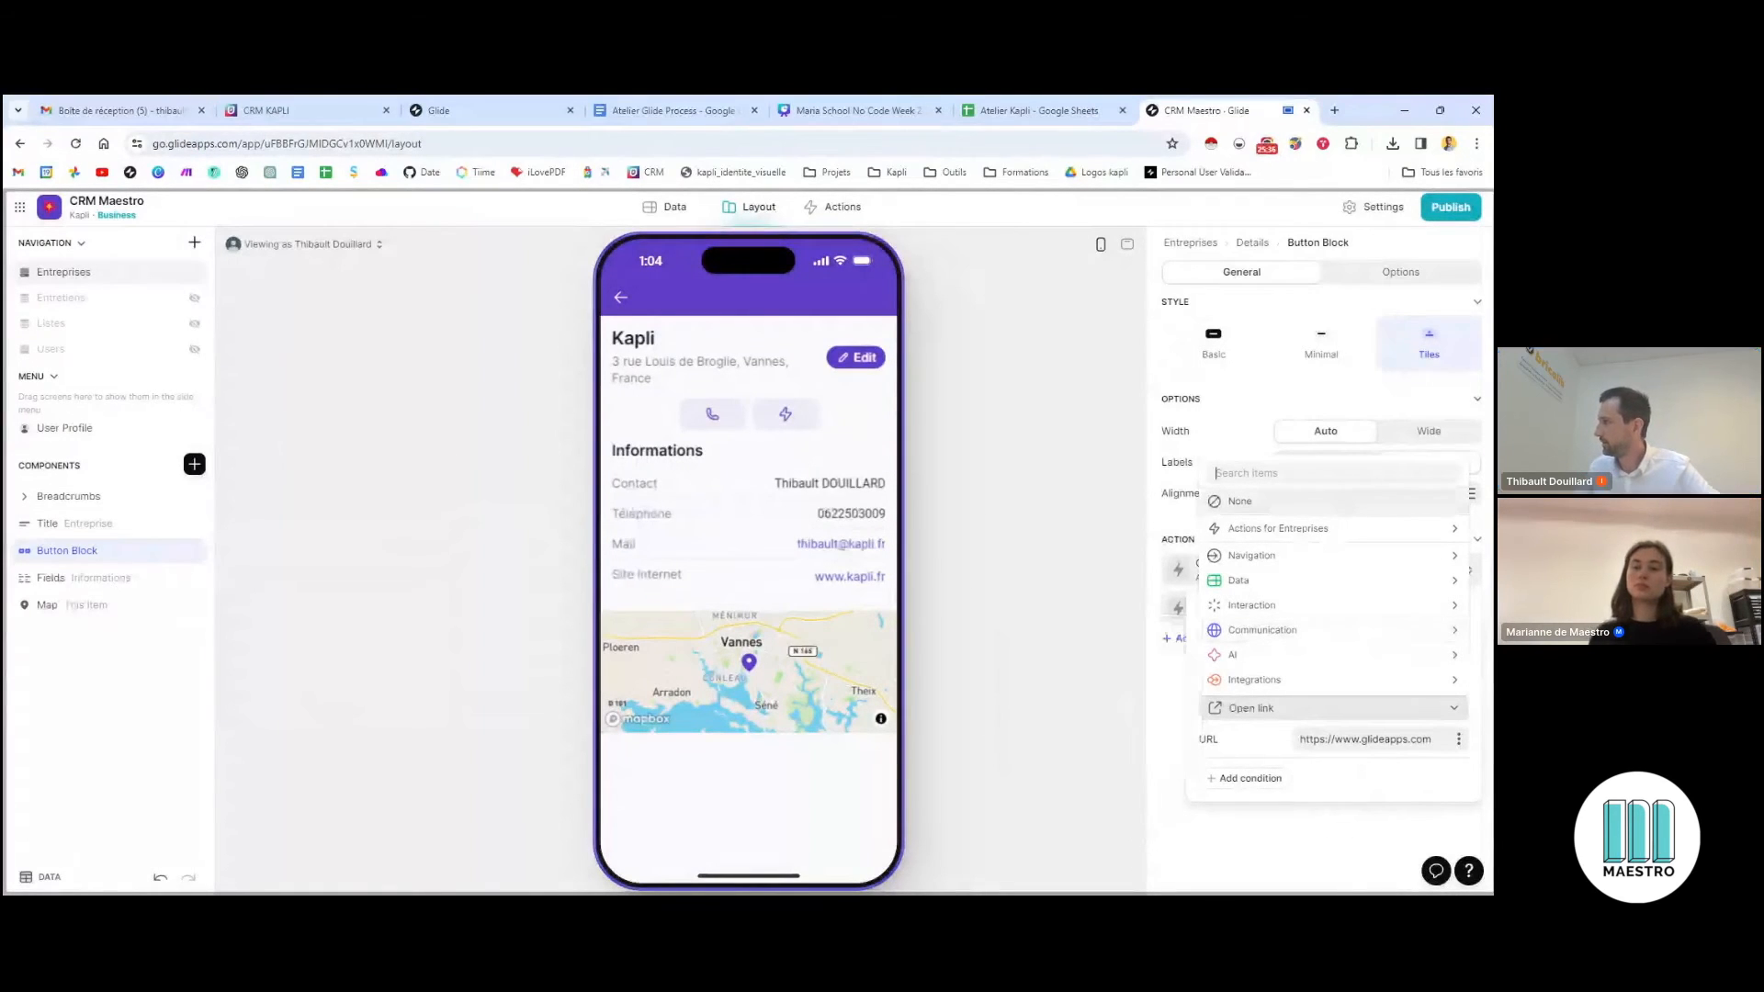
pyautogui.write('dial')
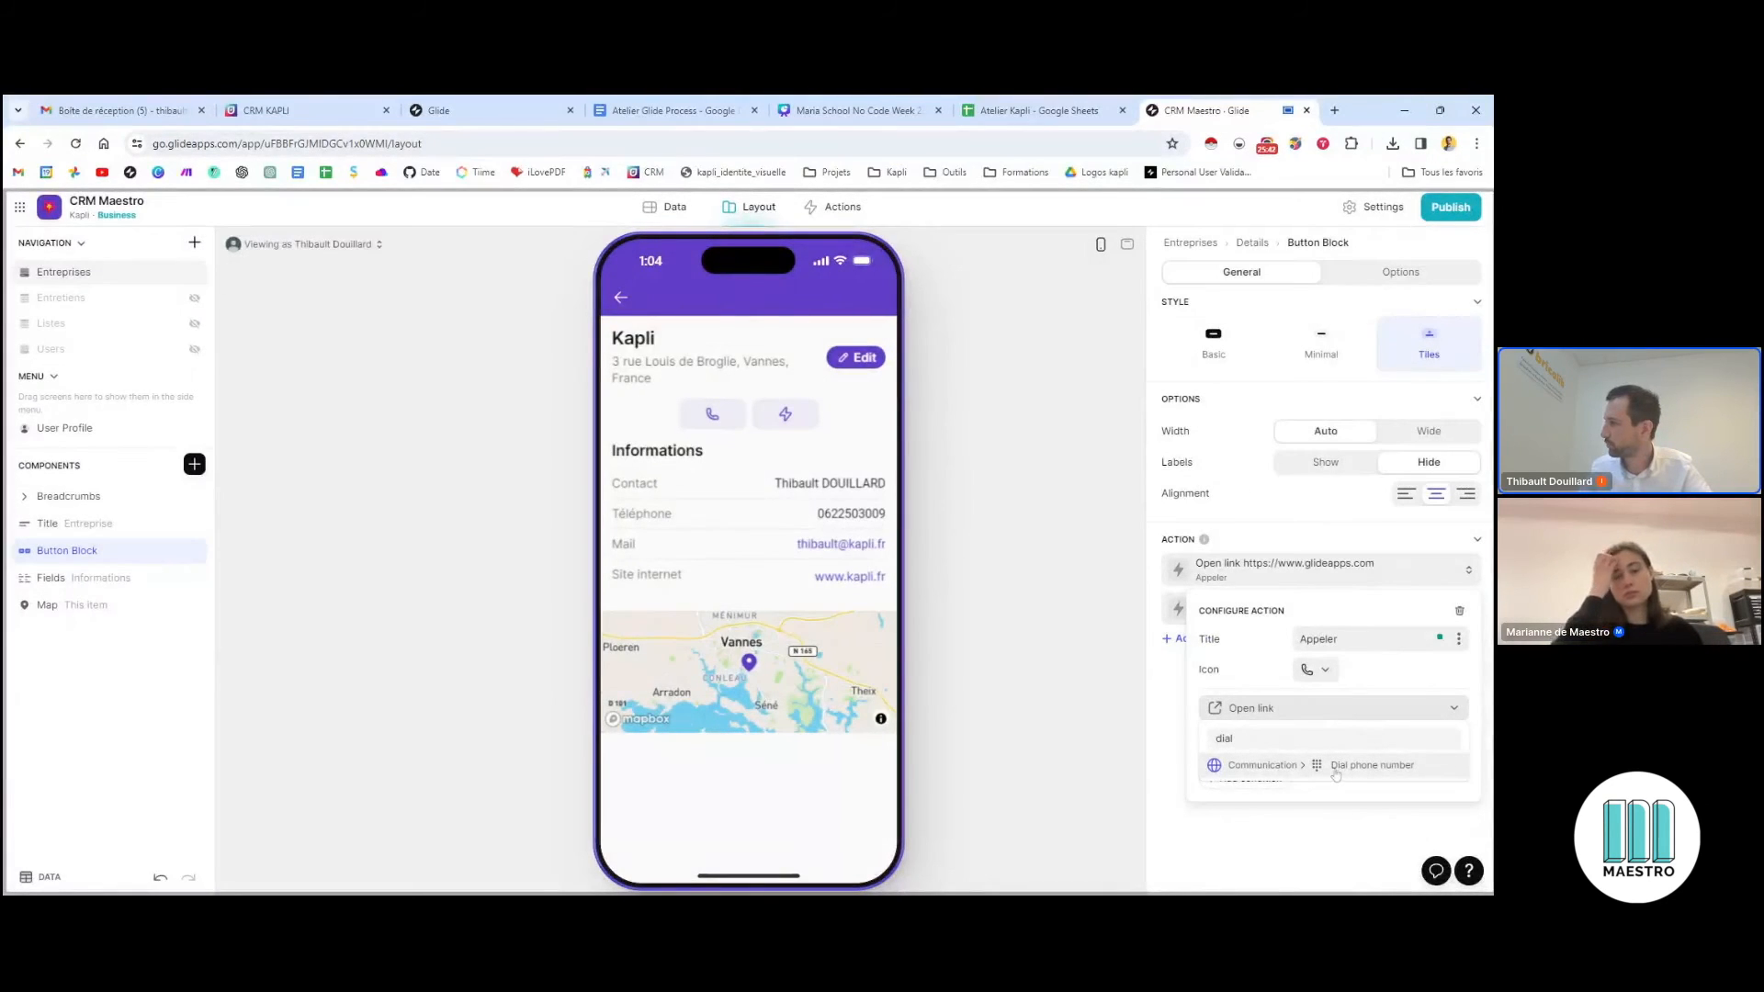
pyautogui.click(1259, 717)
pyautogui.click(1259, 718)
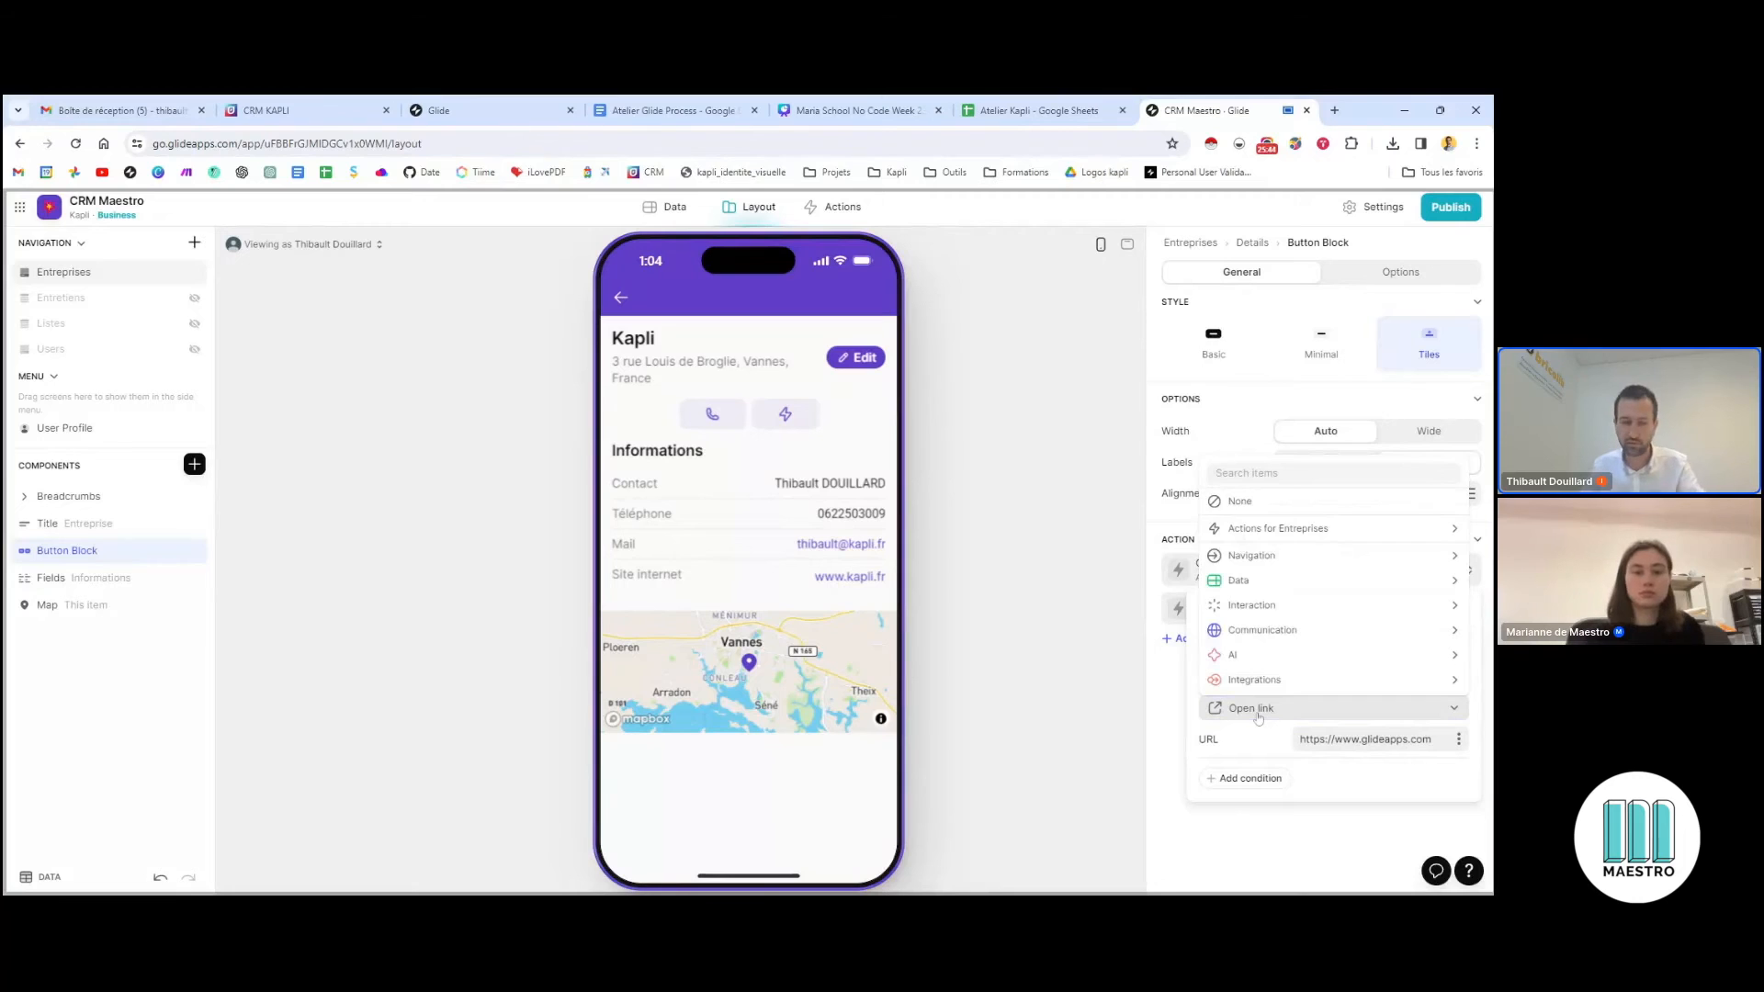
pyautogui.write('phone')
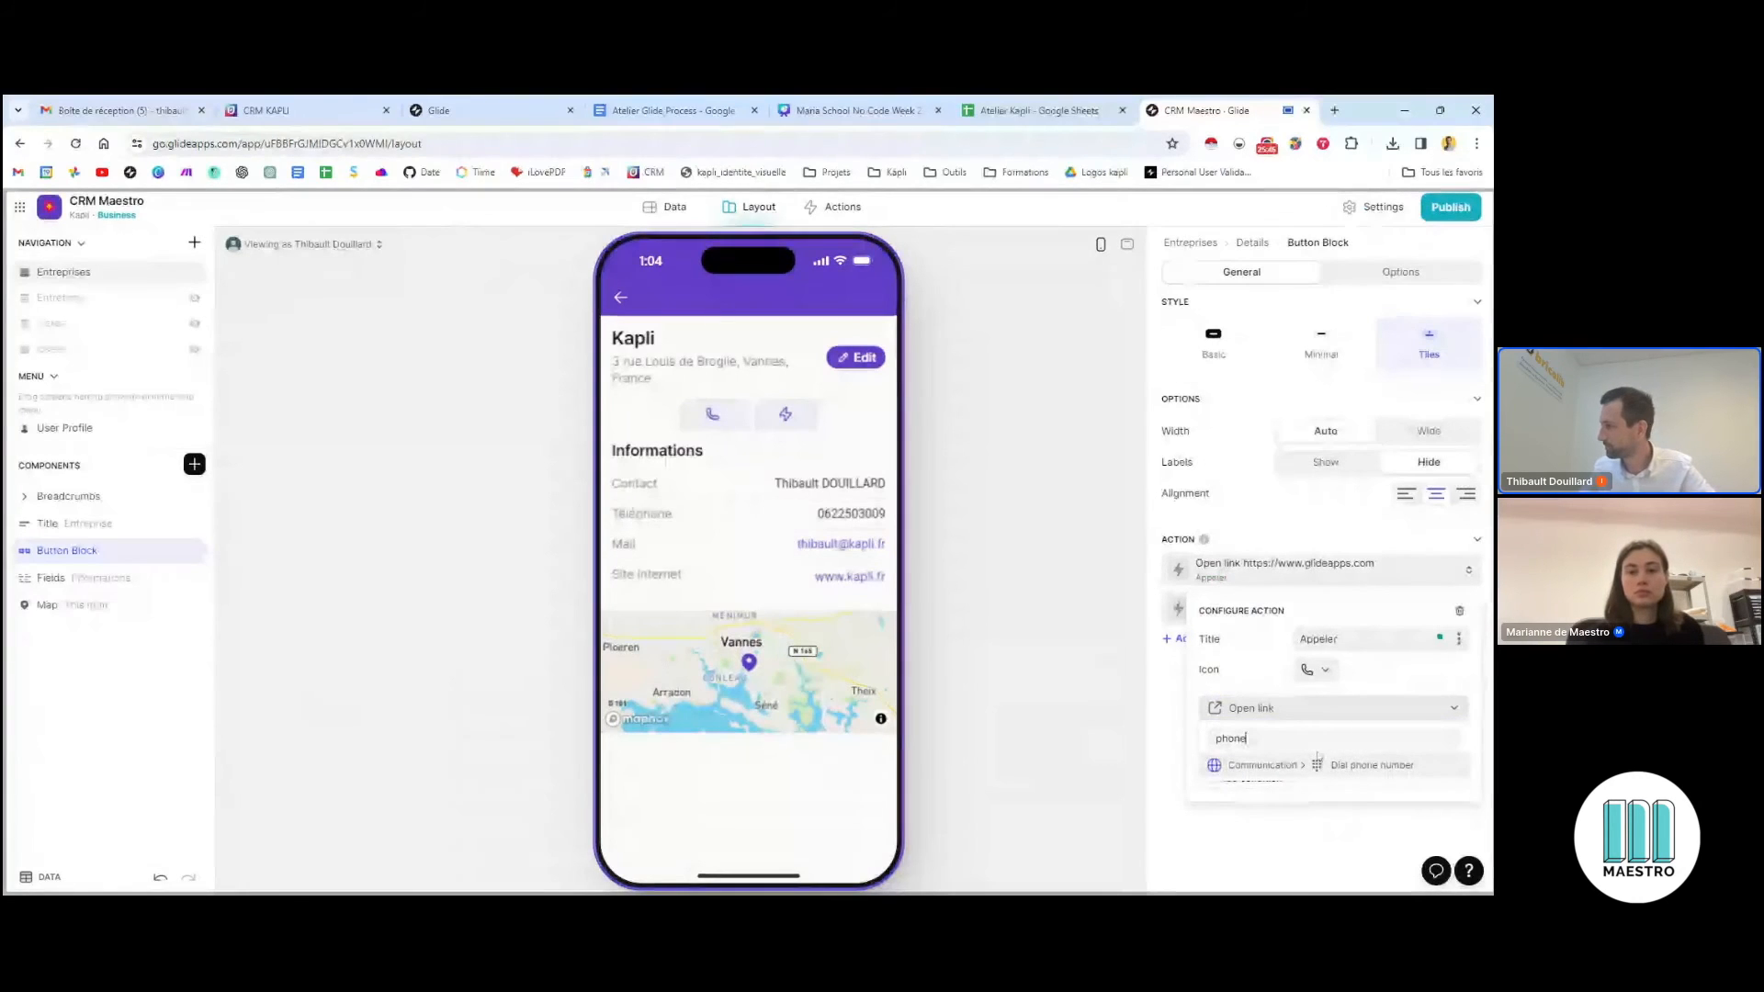
pyautogui.click(1328, 764)
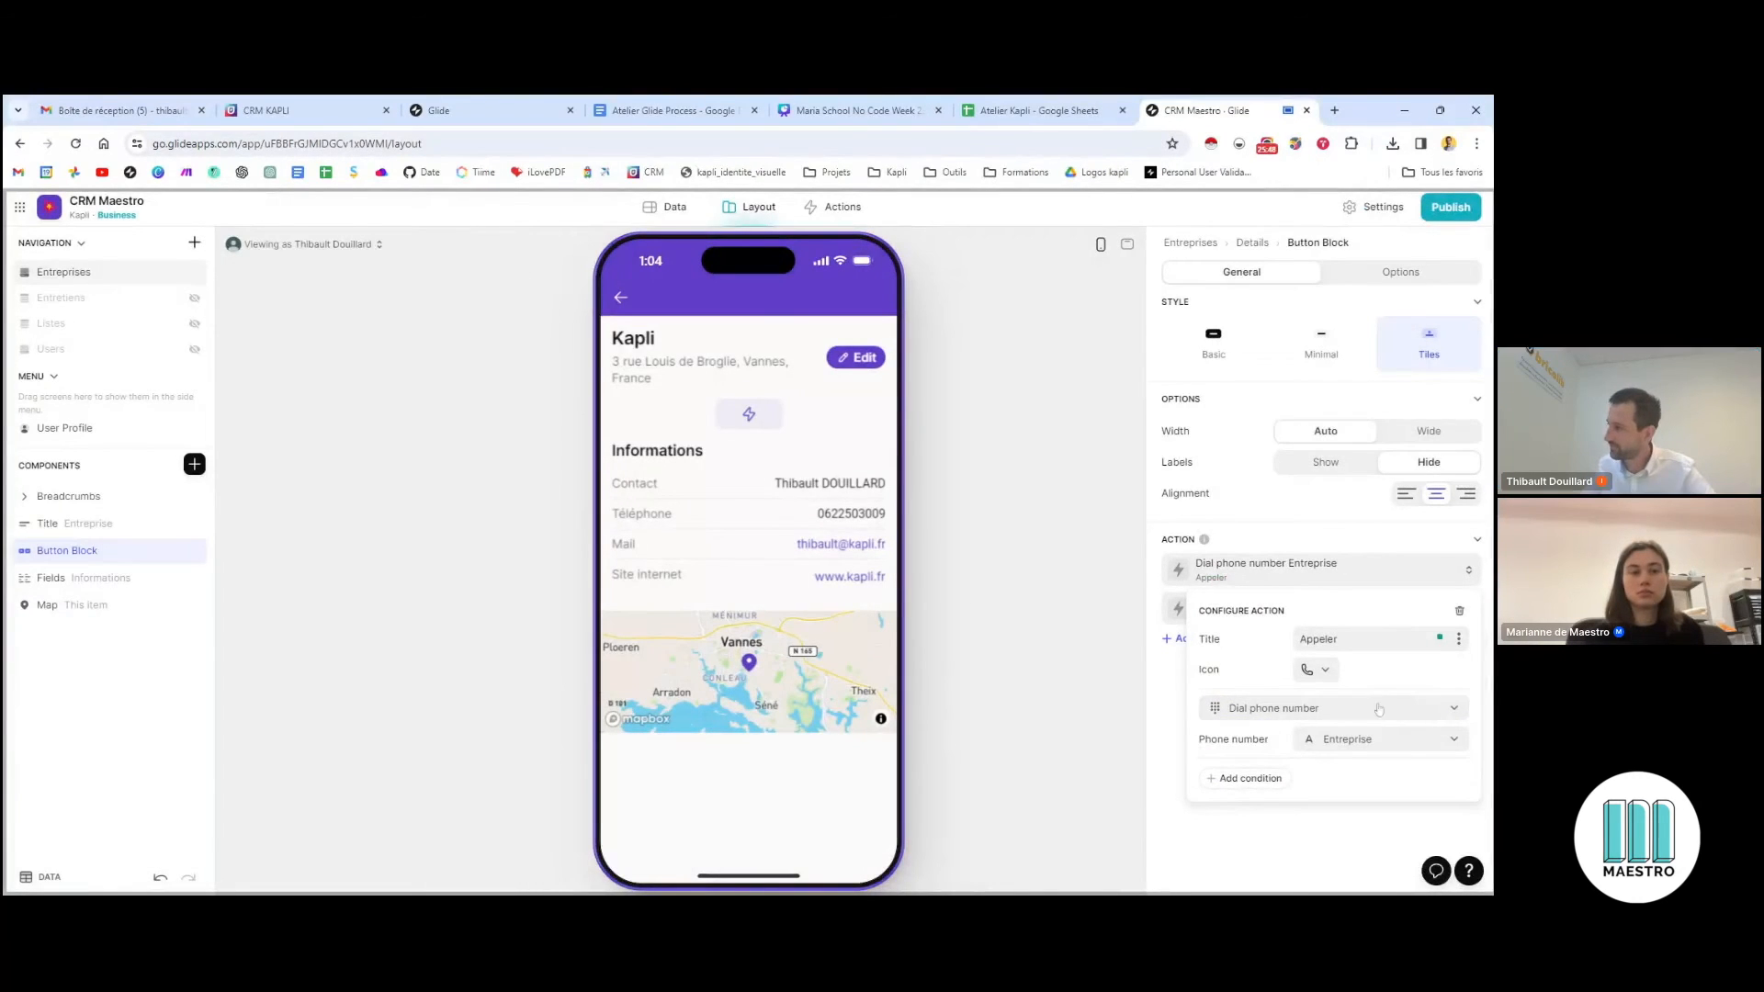
# Set the phone number dialled by the Appeler action to the Téléphone column
pyautogui.click(1387, 753)
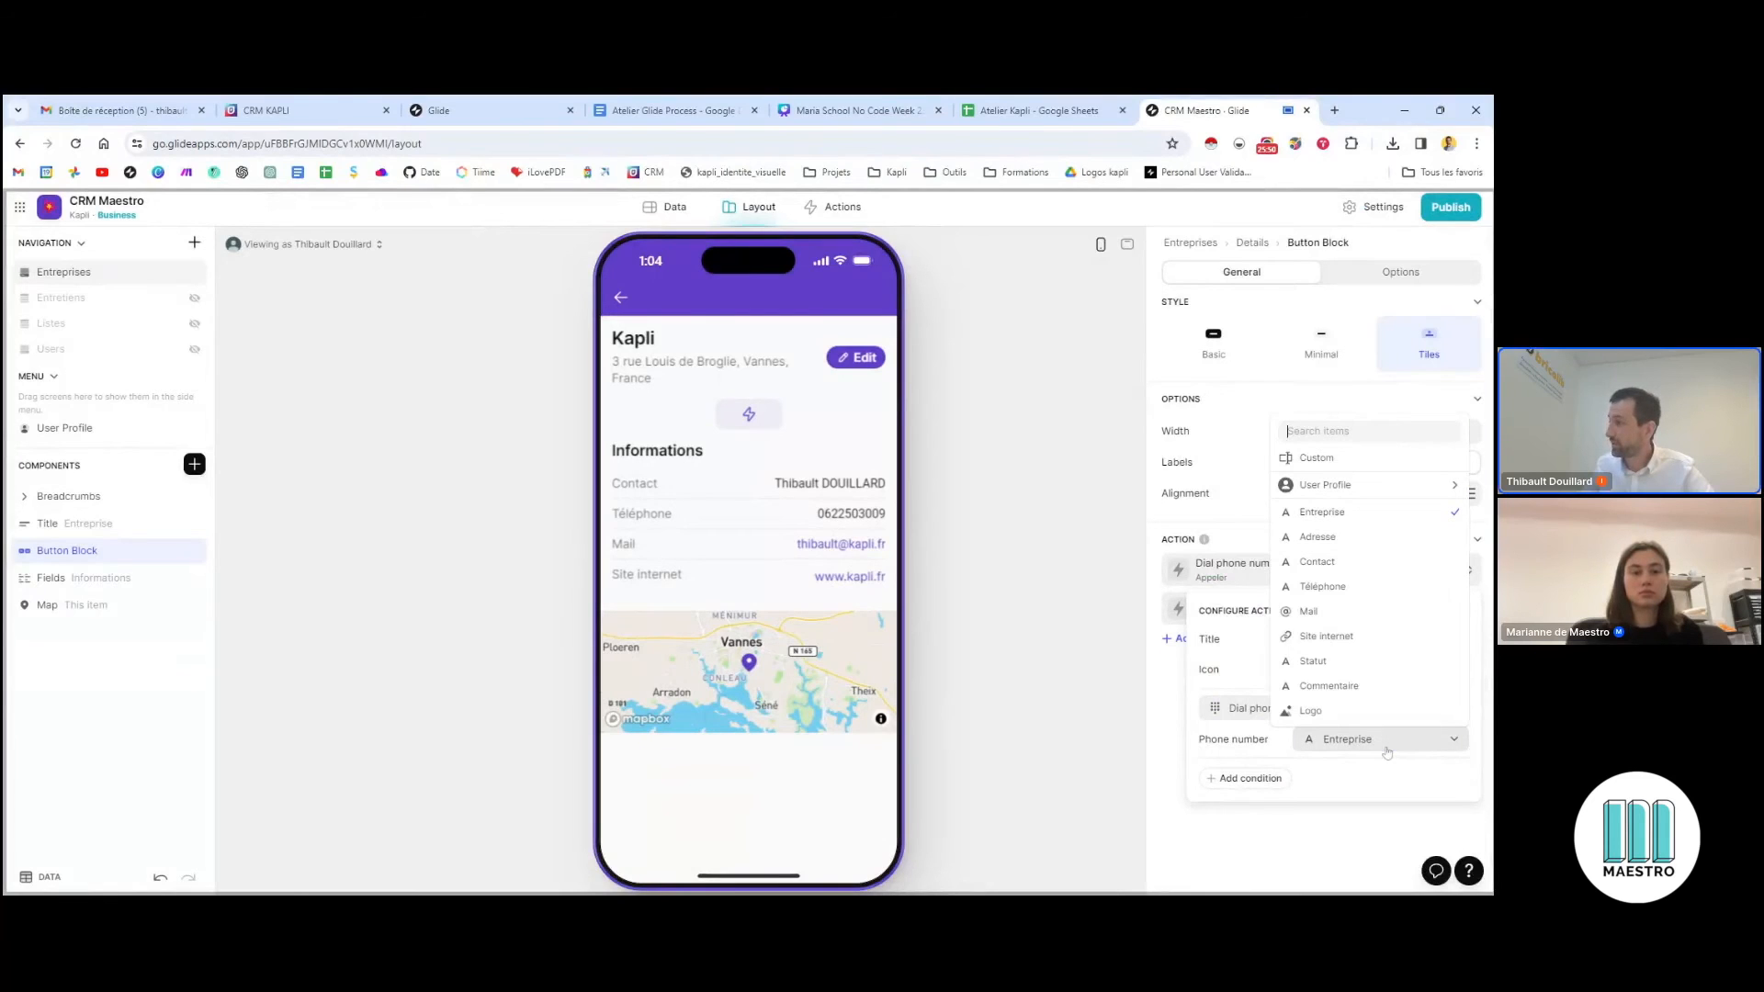
pyautogui.click(1366, 592)
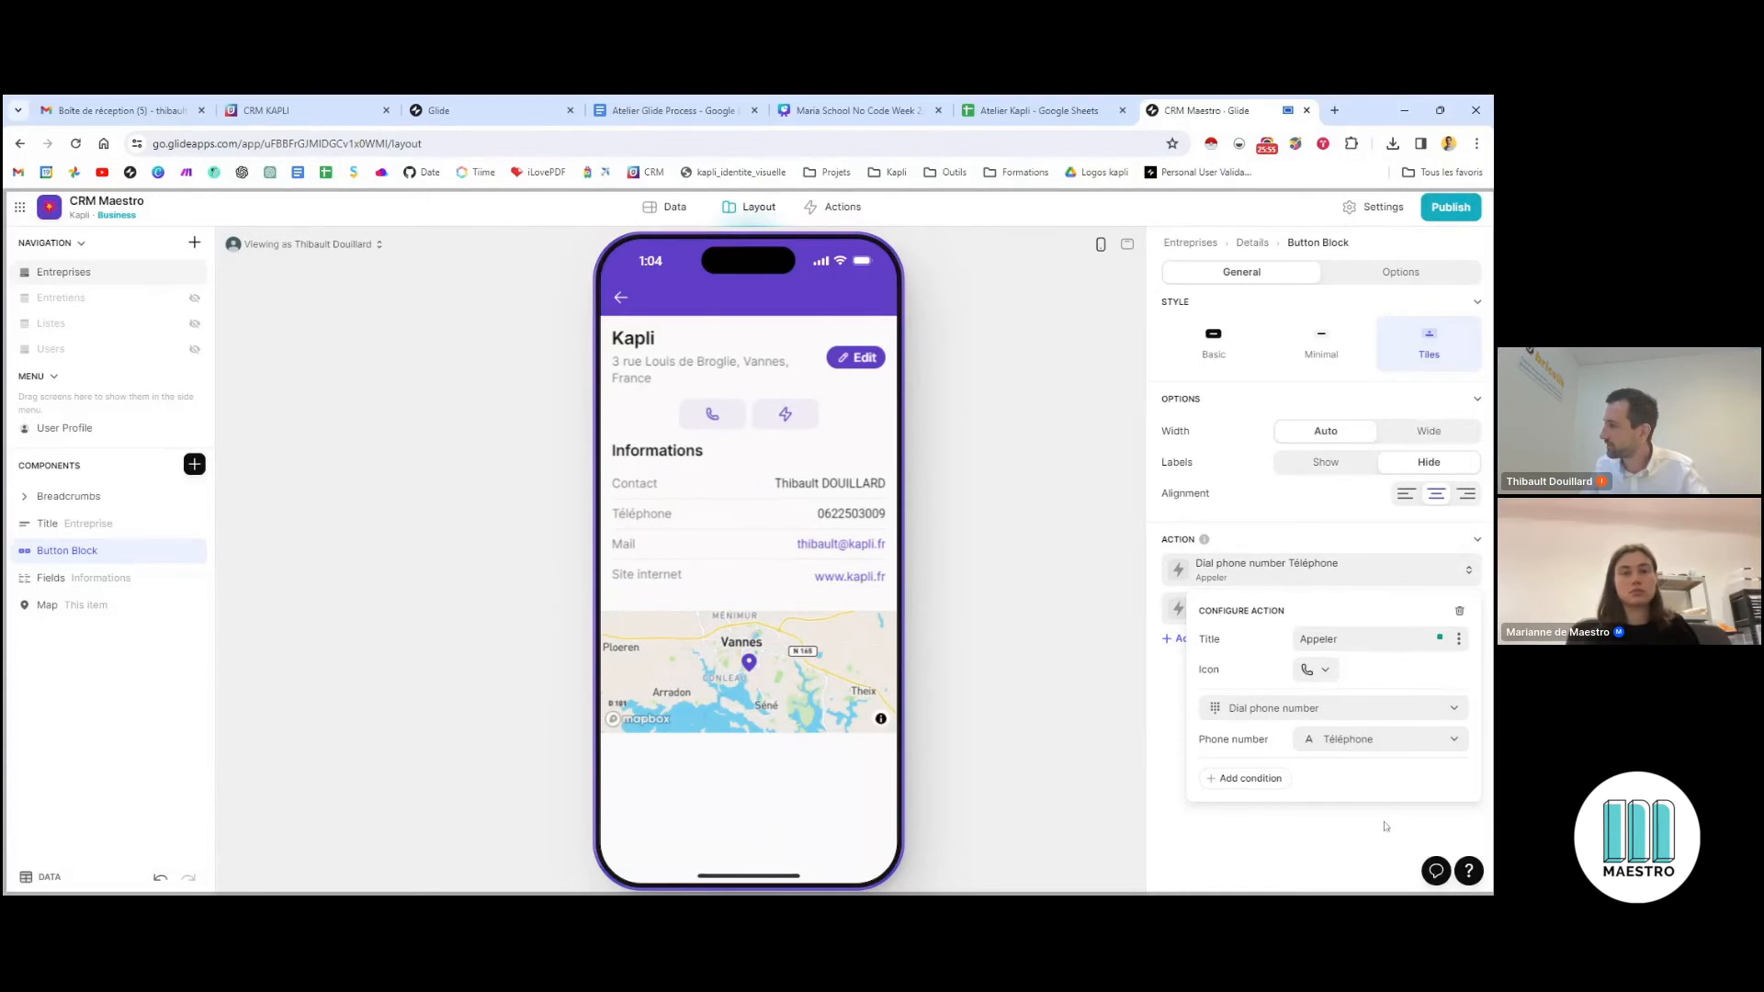
# Examine the Appeler action's title, icon, dial action and phone number settings up close
pyautogui.hotkey('ctrl', '+')
pyautogui.hotkey('ctrl', '+')
pyautogui.hotkey('ctrl', '+')
pyautogui.hotkey('ctrl', '+')
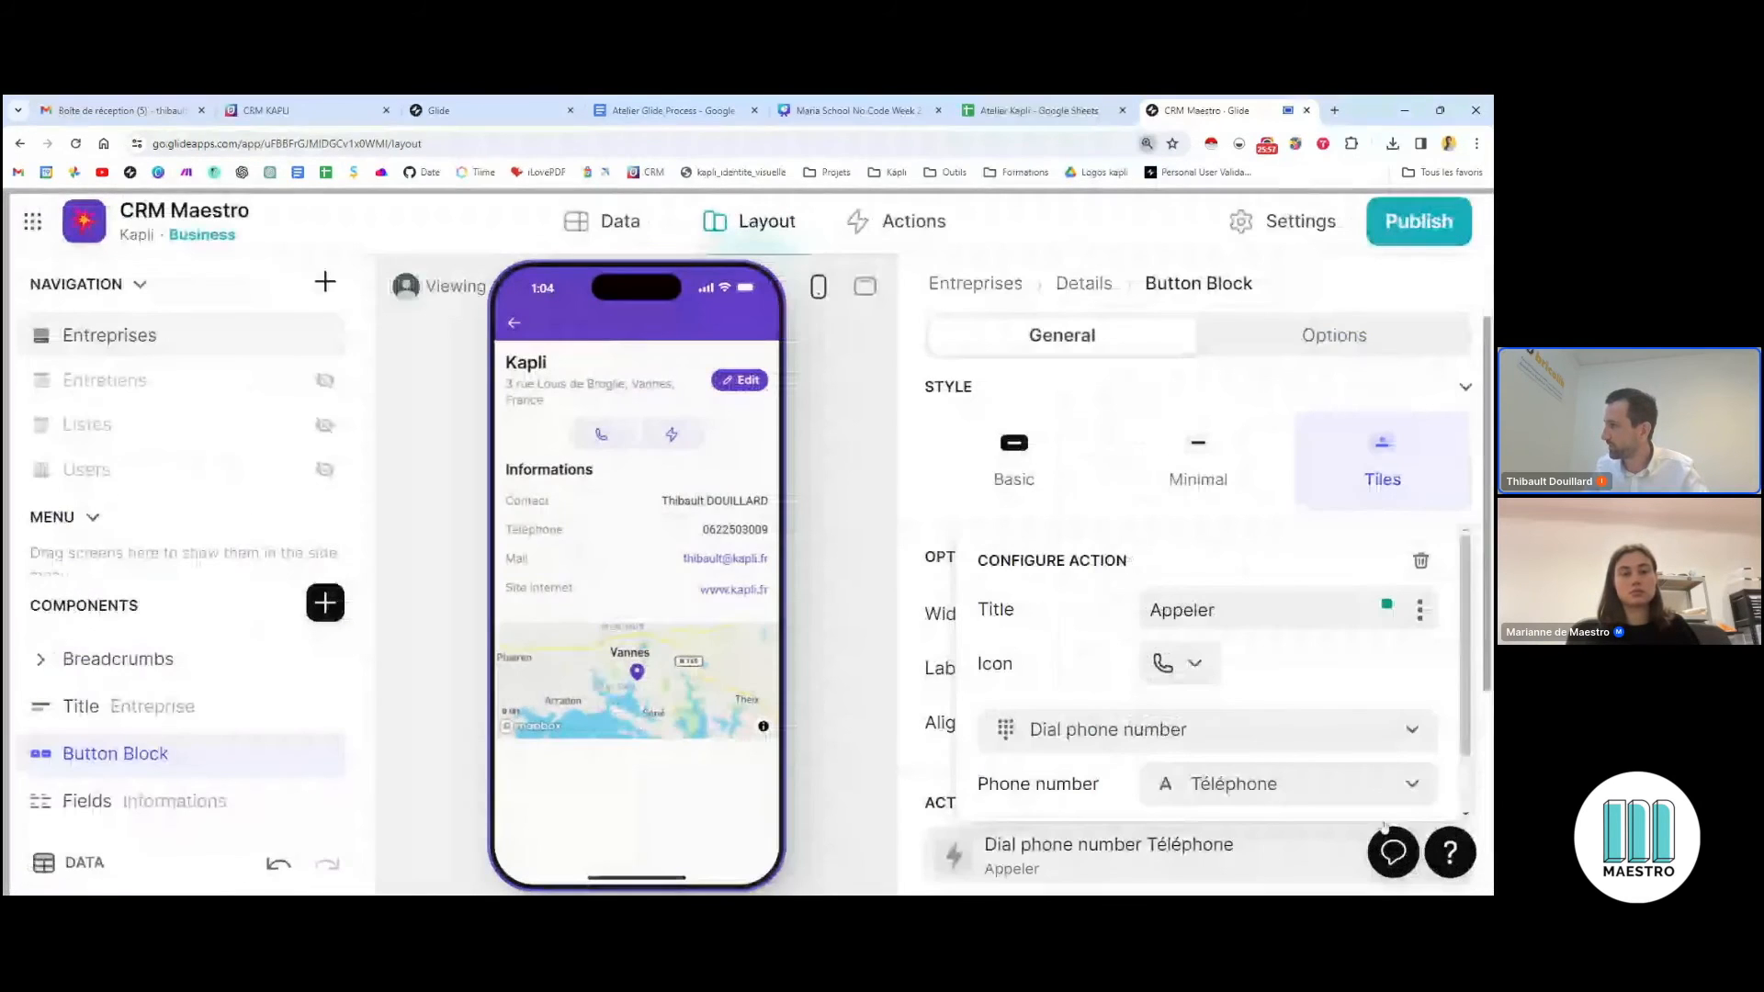
pyautogui.scroll(-2, 1339, 703)
pyautogui.scroll(2, 1195, 705)
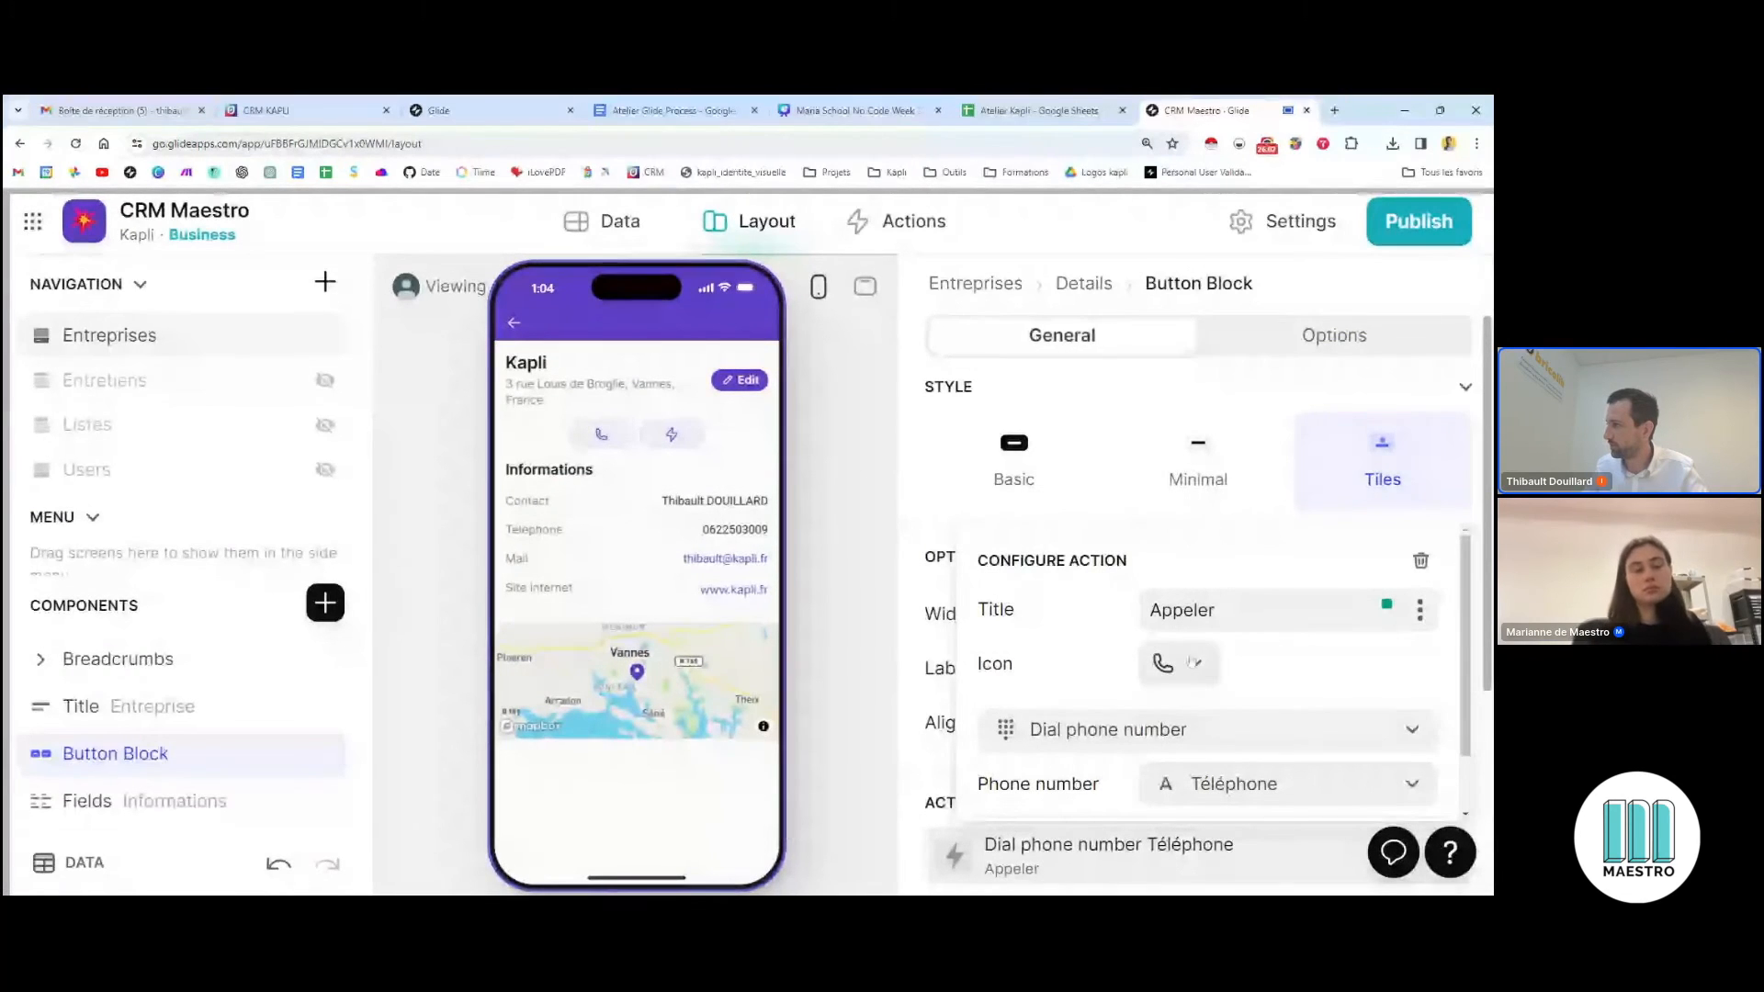
pyautogui.scroll(-1, 1120, 673)
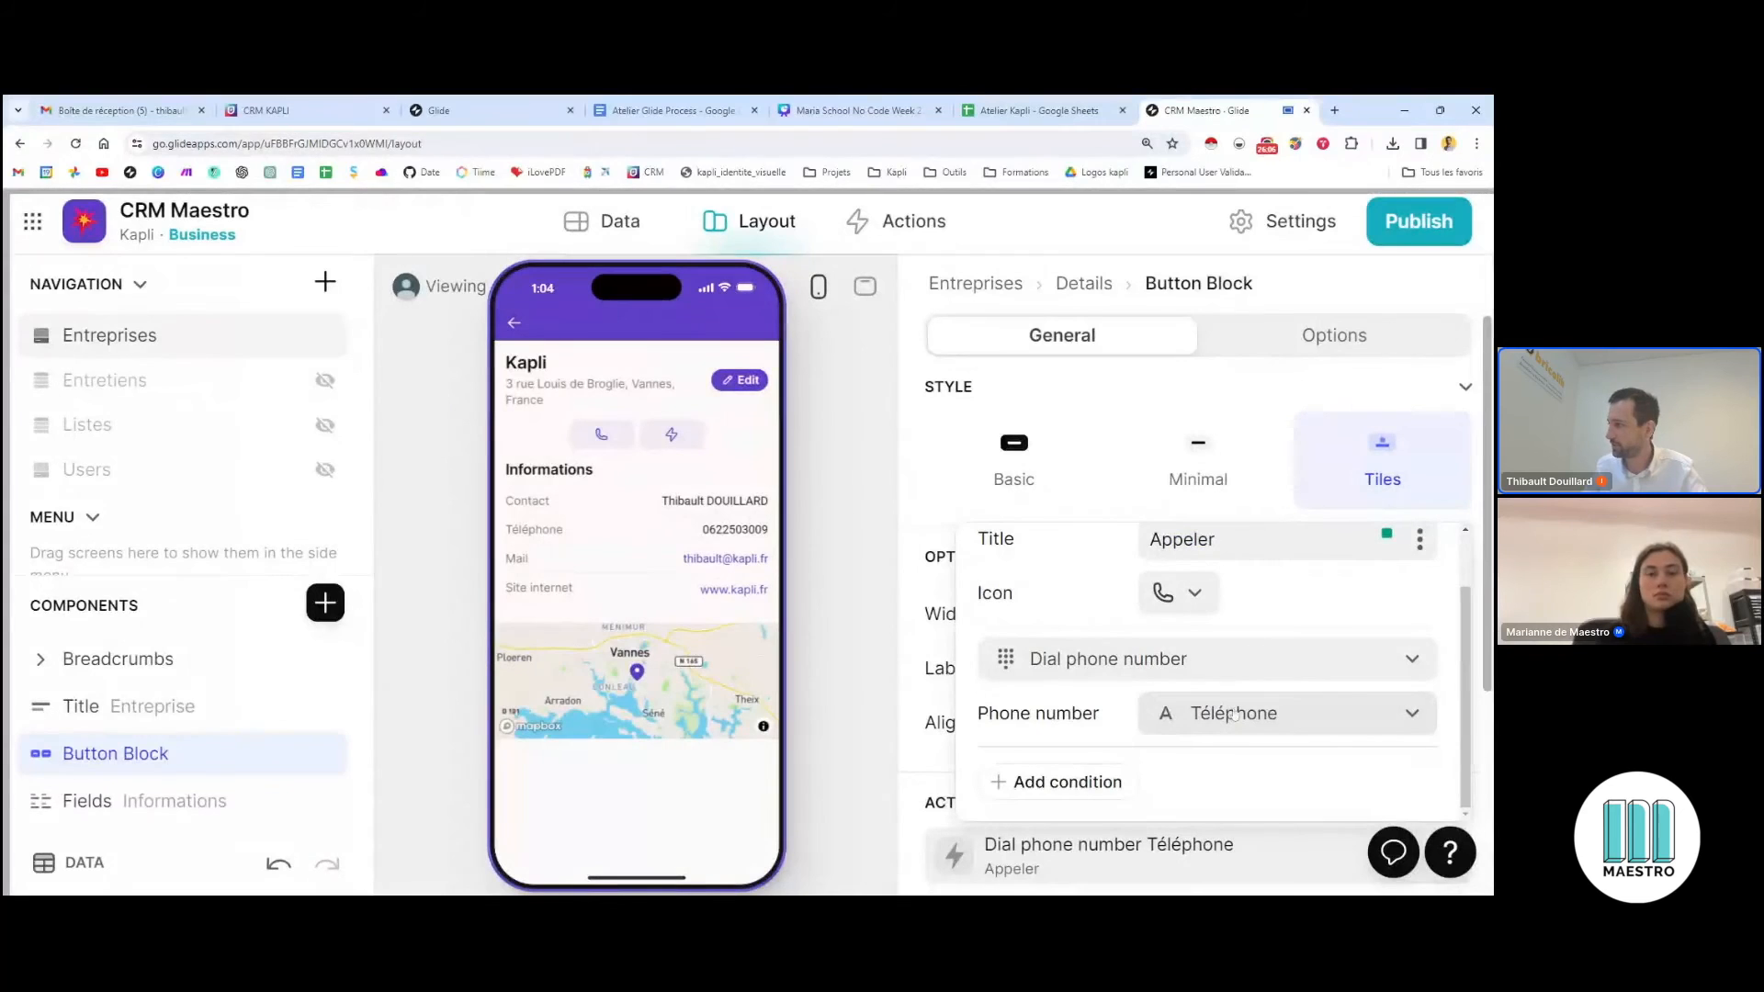
pyautogui.hotkey('ctrl', '-')
pyautogui.hotkey('ctrl', '-')
pyautogui.hotkey('ctrl', '-')
pyautogui.hotkey('ctrl', '-')
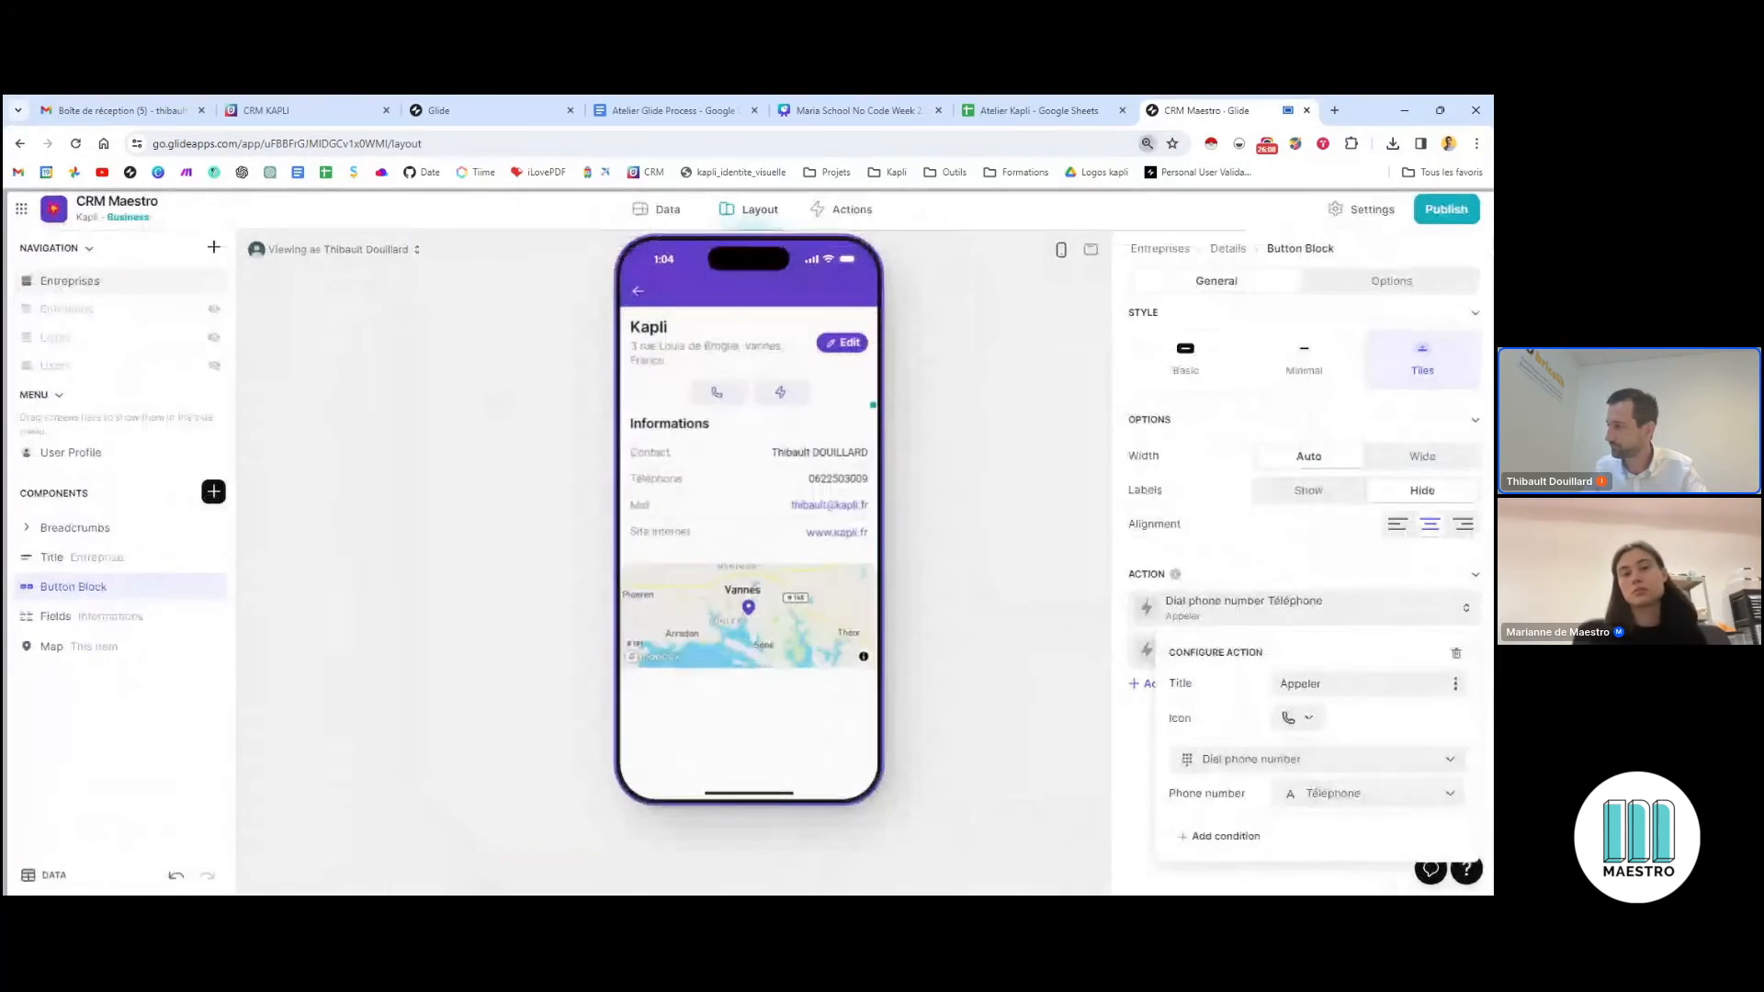
pyautogui.click(712, 418)
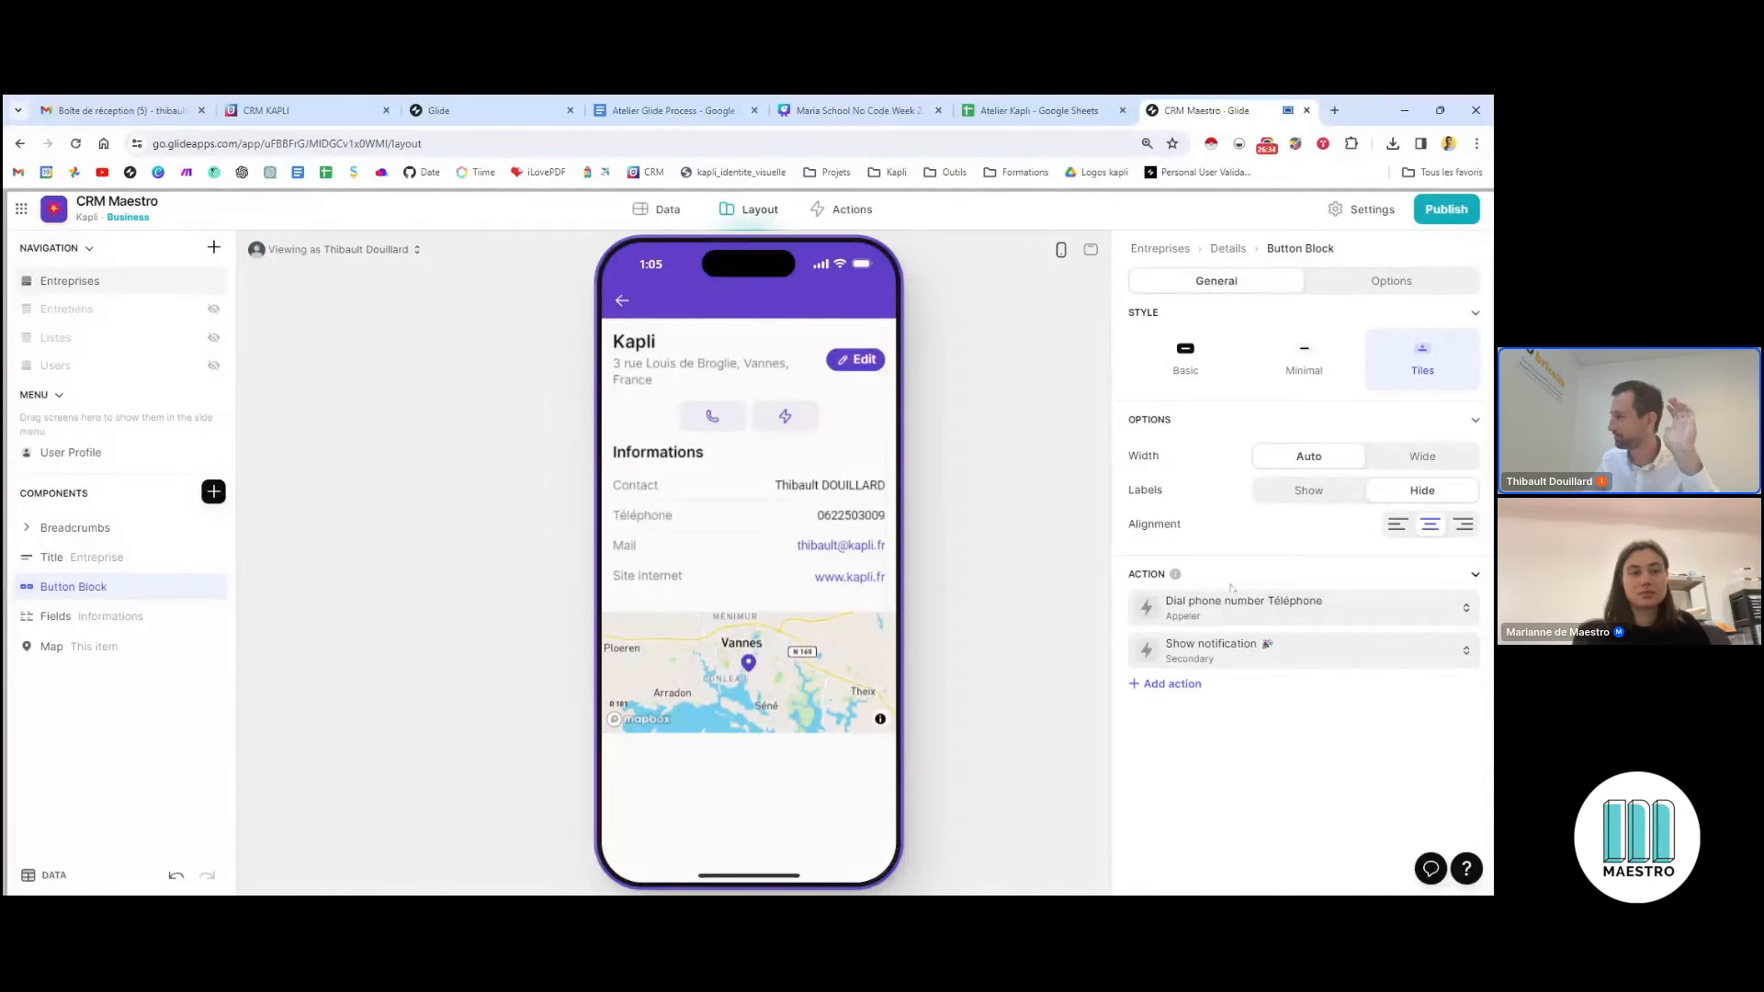
# Title the Button Block's secondary action "Mail" and give it the envelope icon
pyautogui.click(1232, 659)
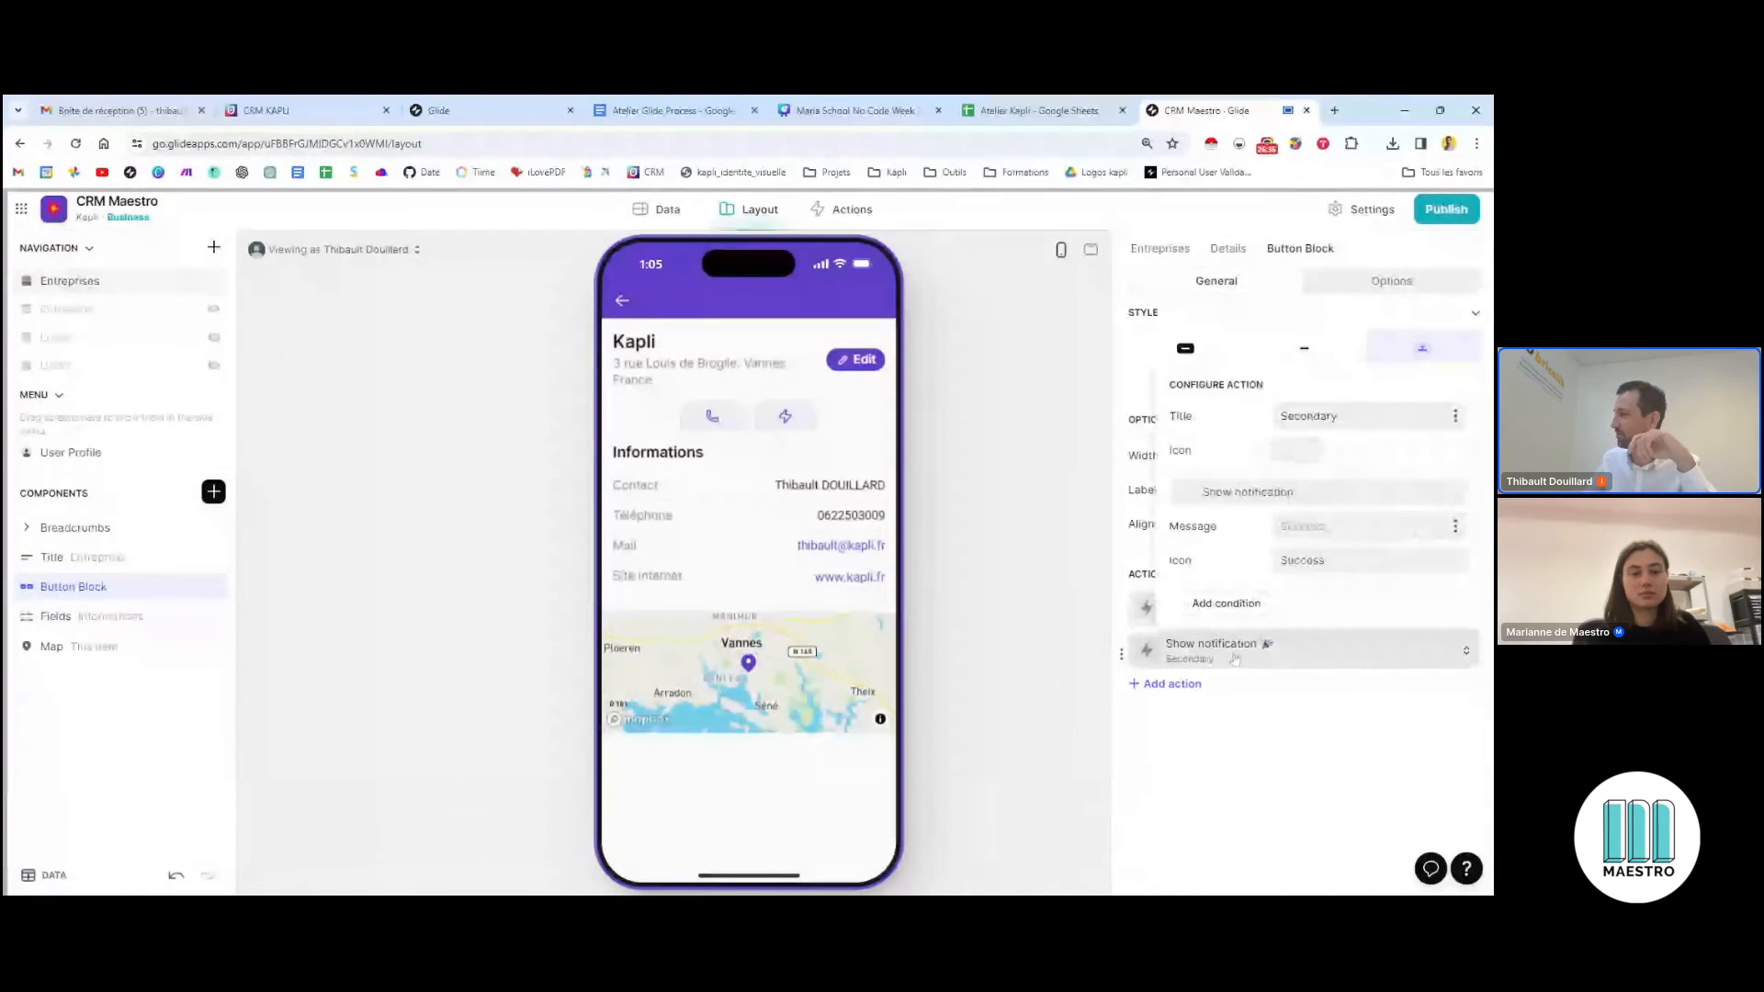
pyautogui.click(1259, 492)
pyautogui.click(1259, 492)
pyautogui.click(1231, 667)
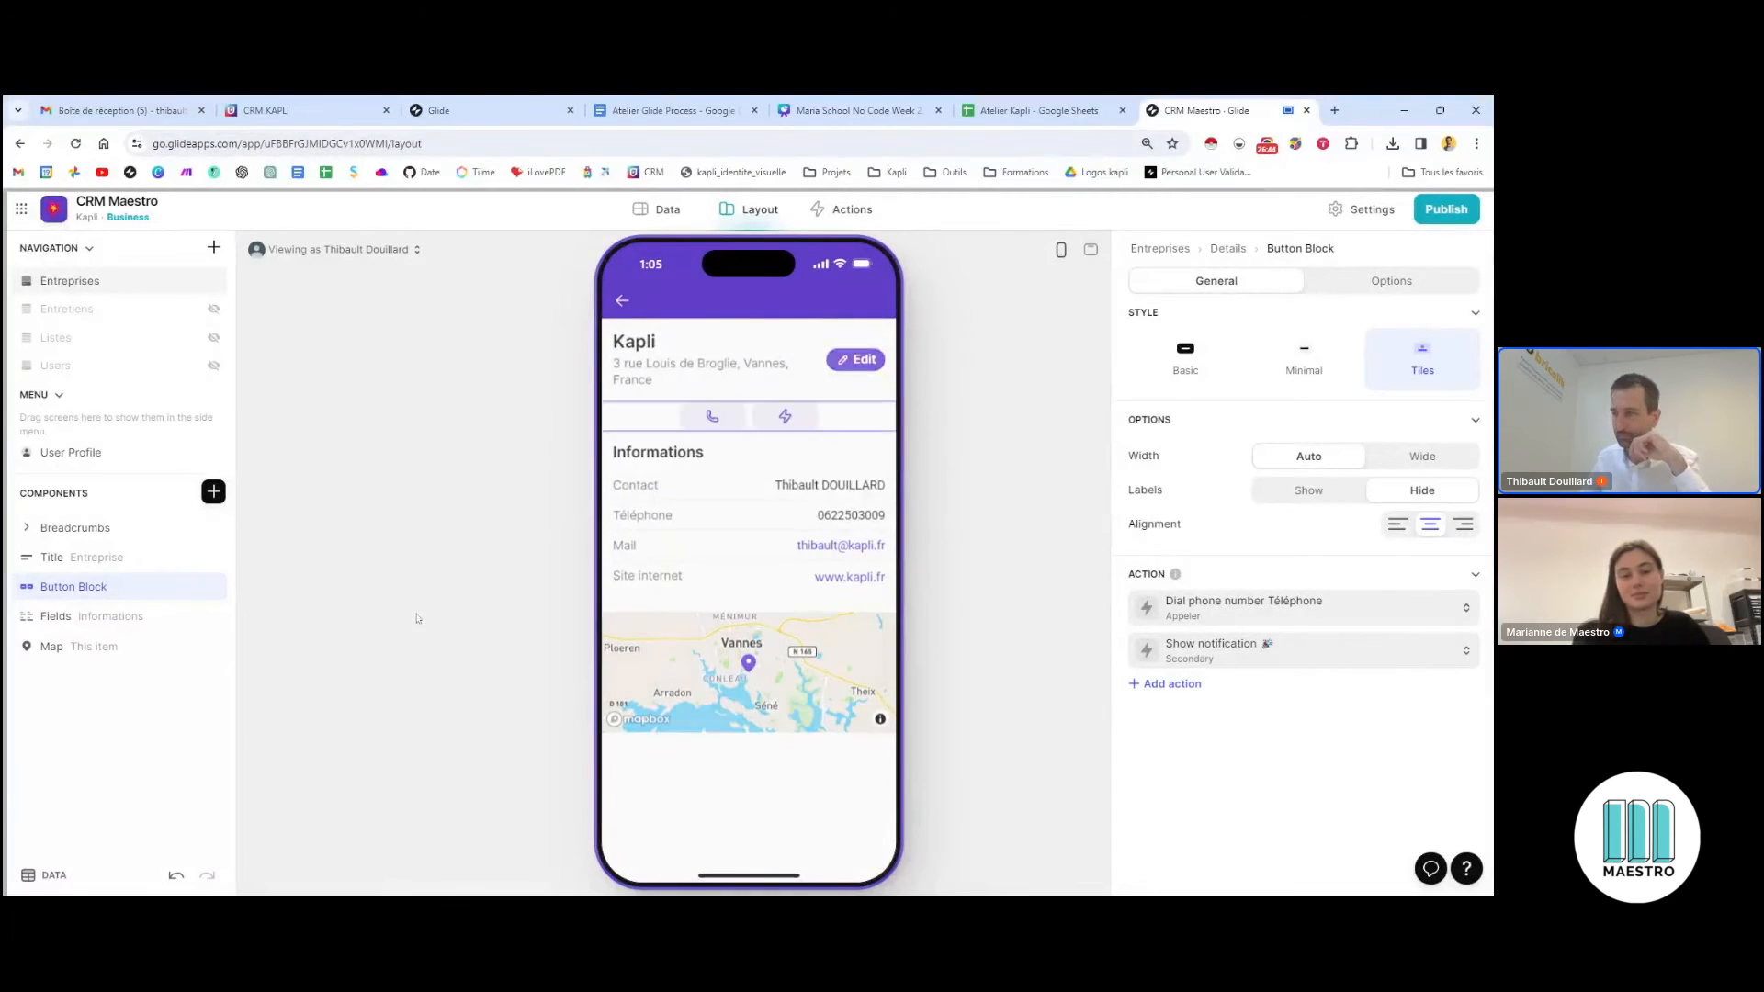
pyautogui.click(1279, 652)
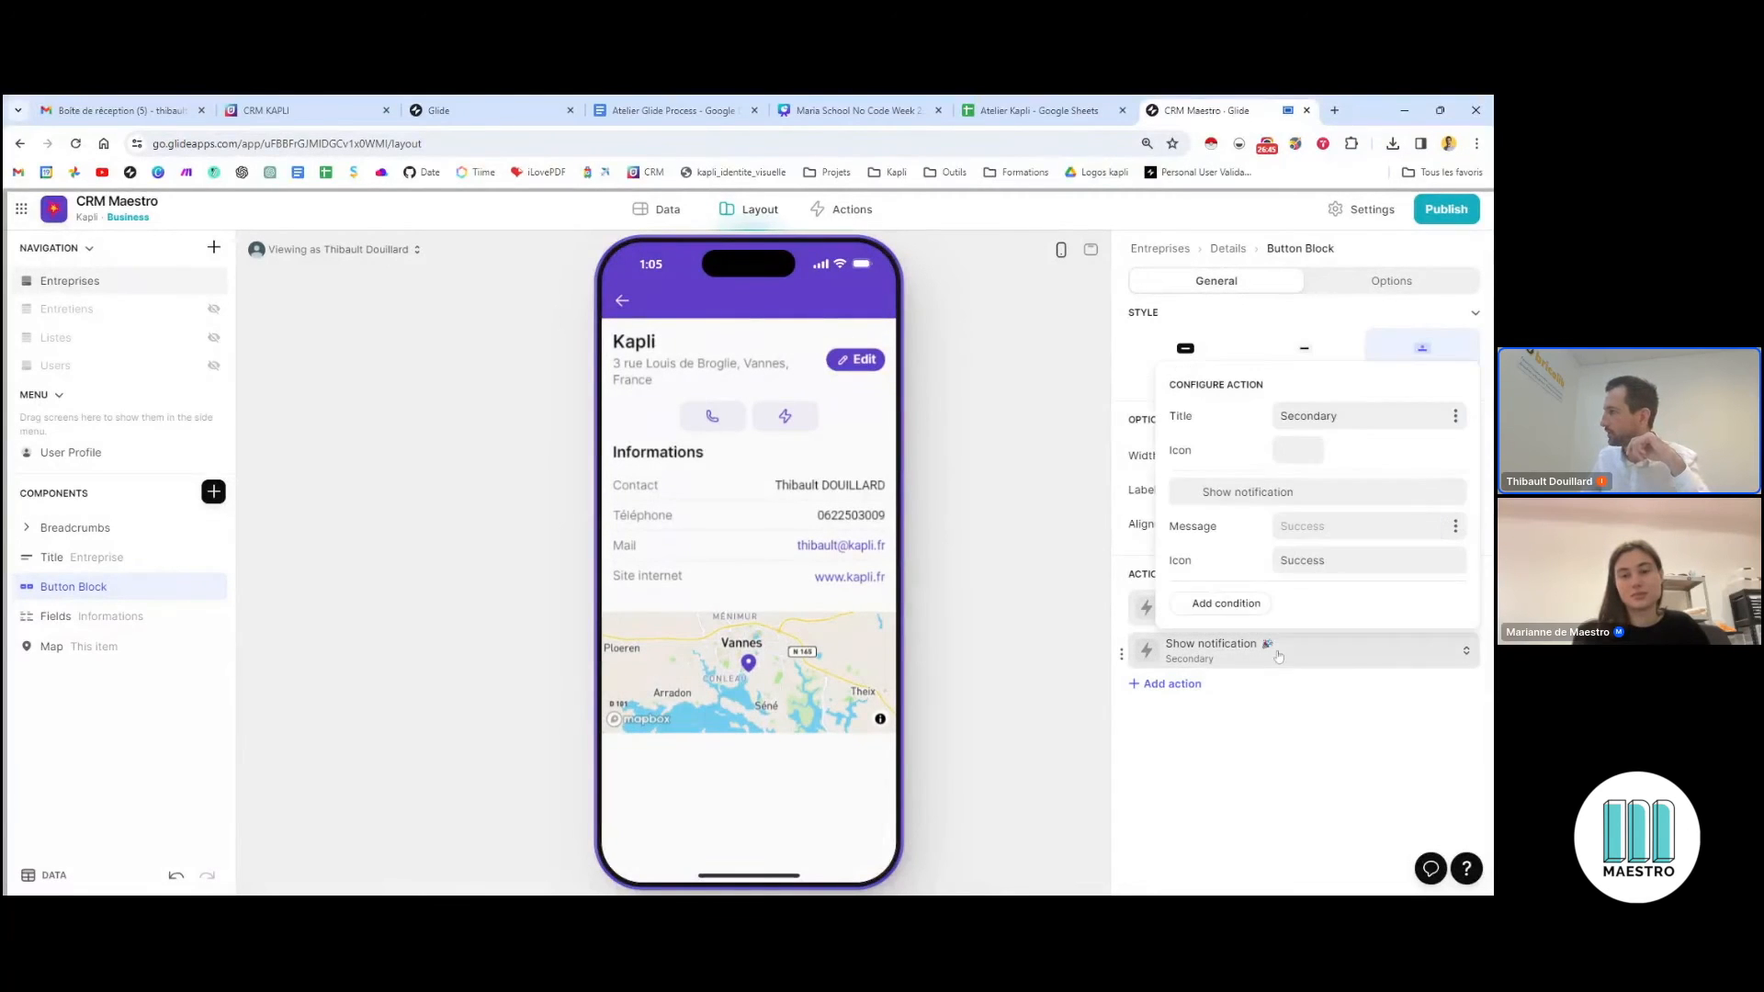
pyautogui.doubleClick(1312, 417)
pyautogui.write('Mail')
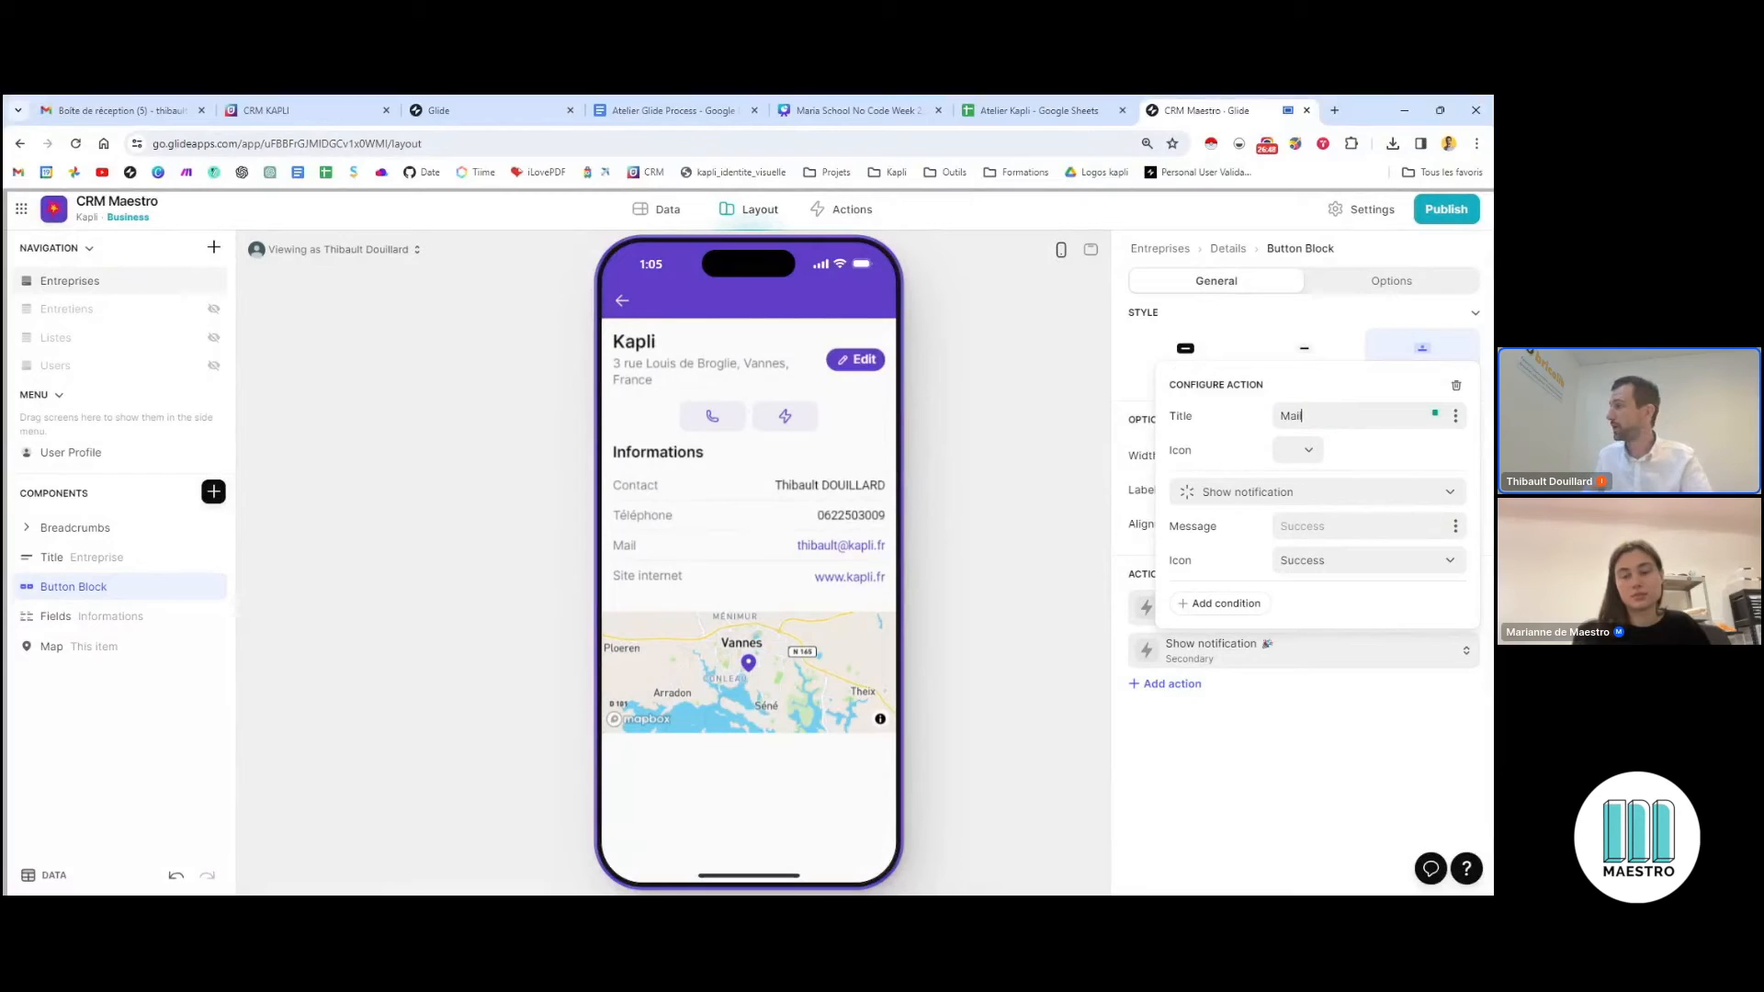
pyautogui.click(1298, 450)
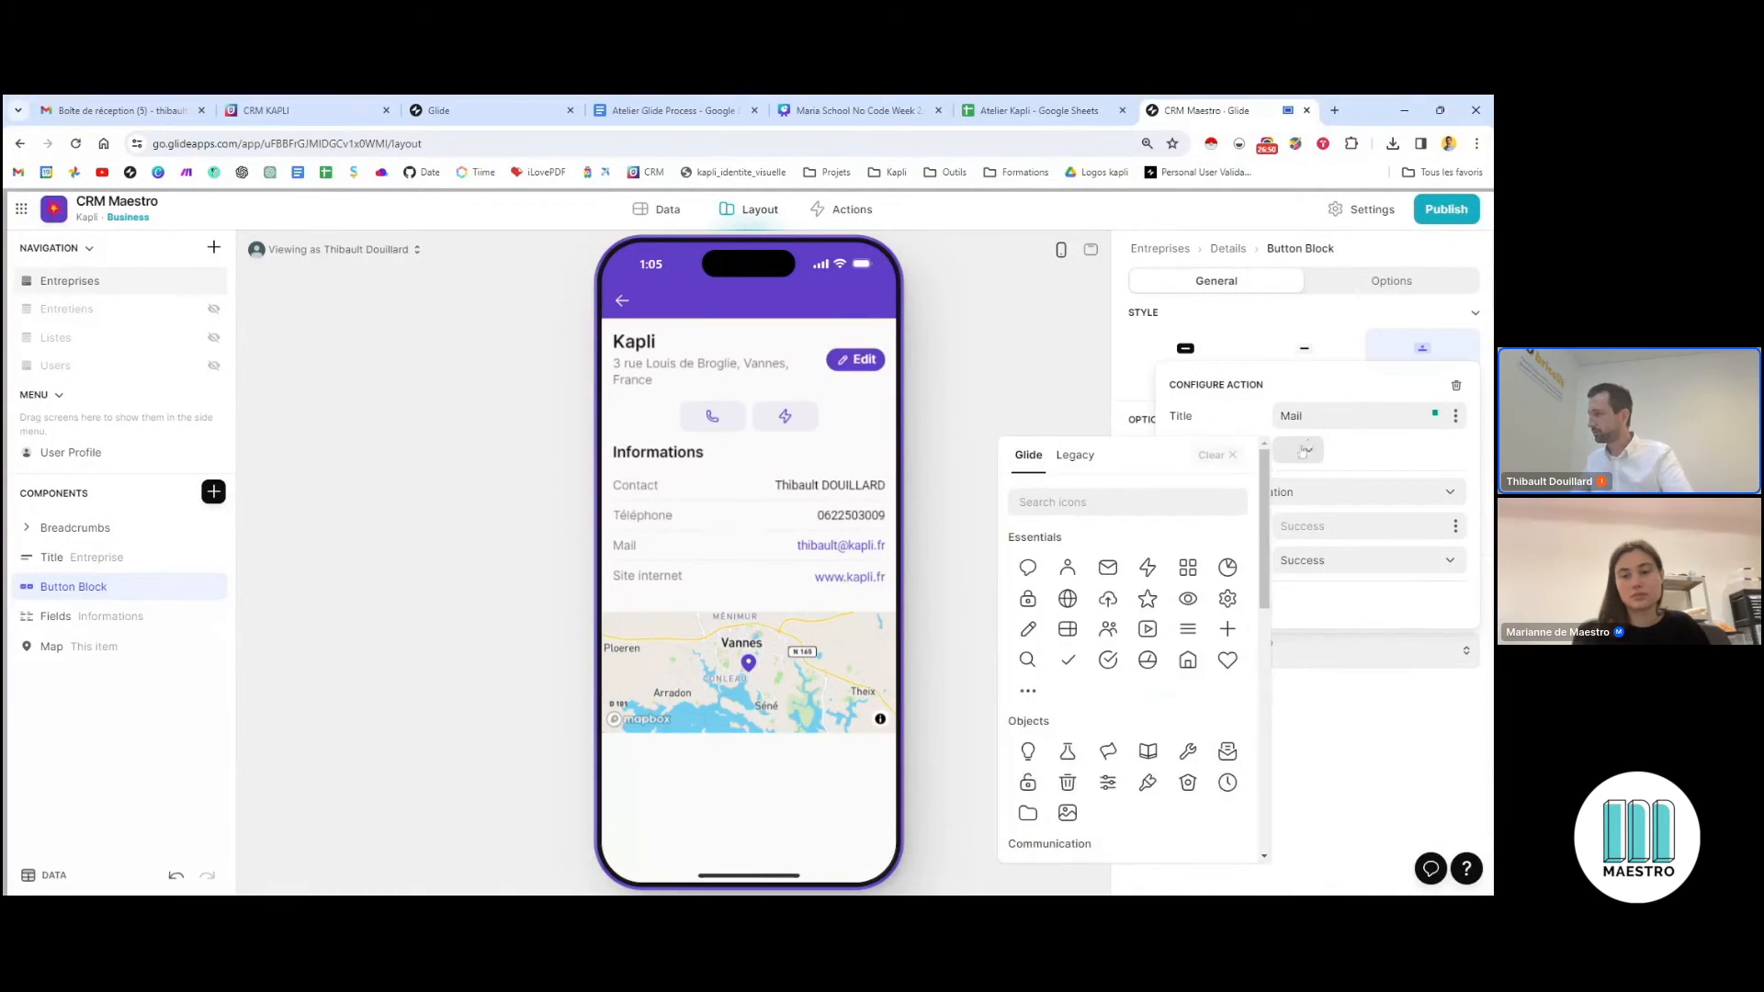
pyautogui.click(1109, 568)
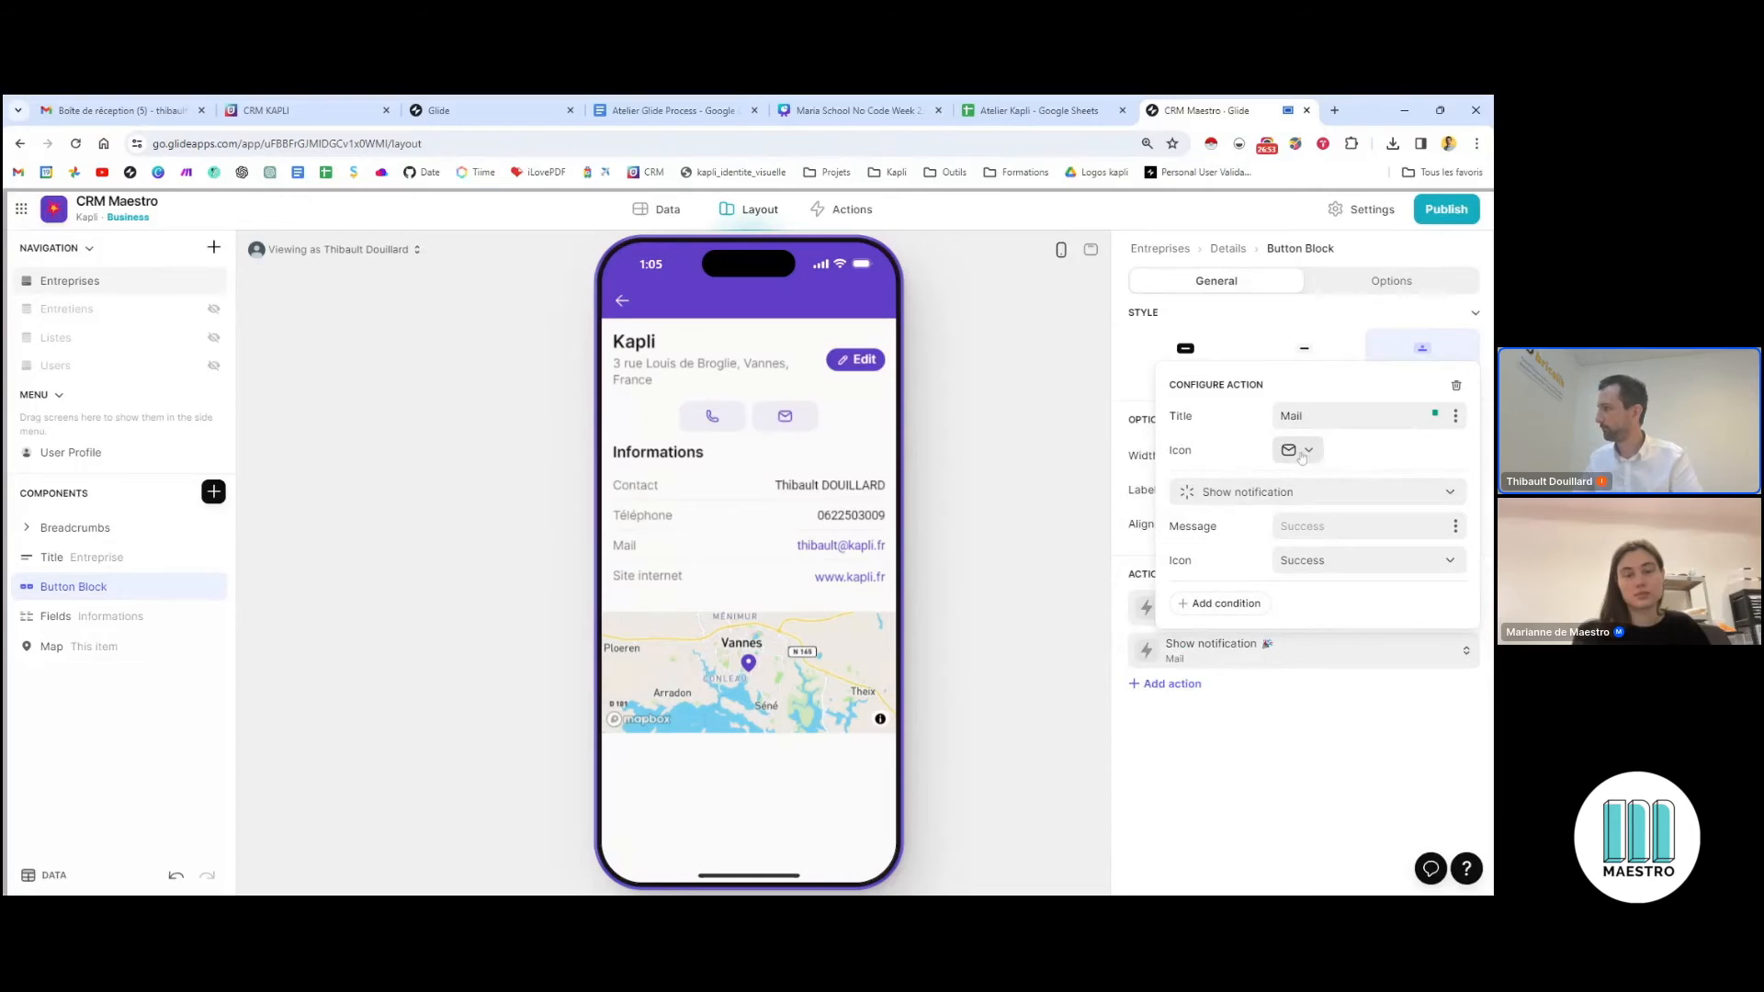
# Change the Mail button's action to Compose email, searching the available actions for "mail", and review its recipient and message fields
pyautogui.click(1234, 494)
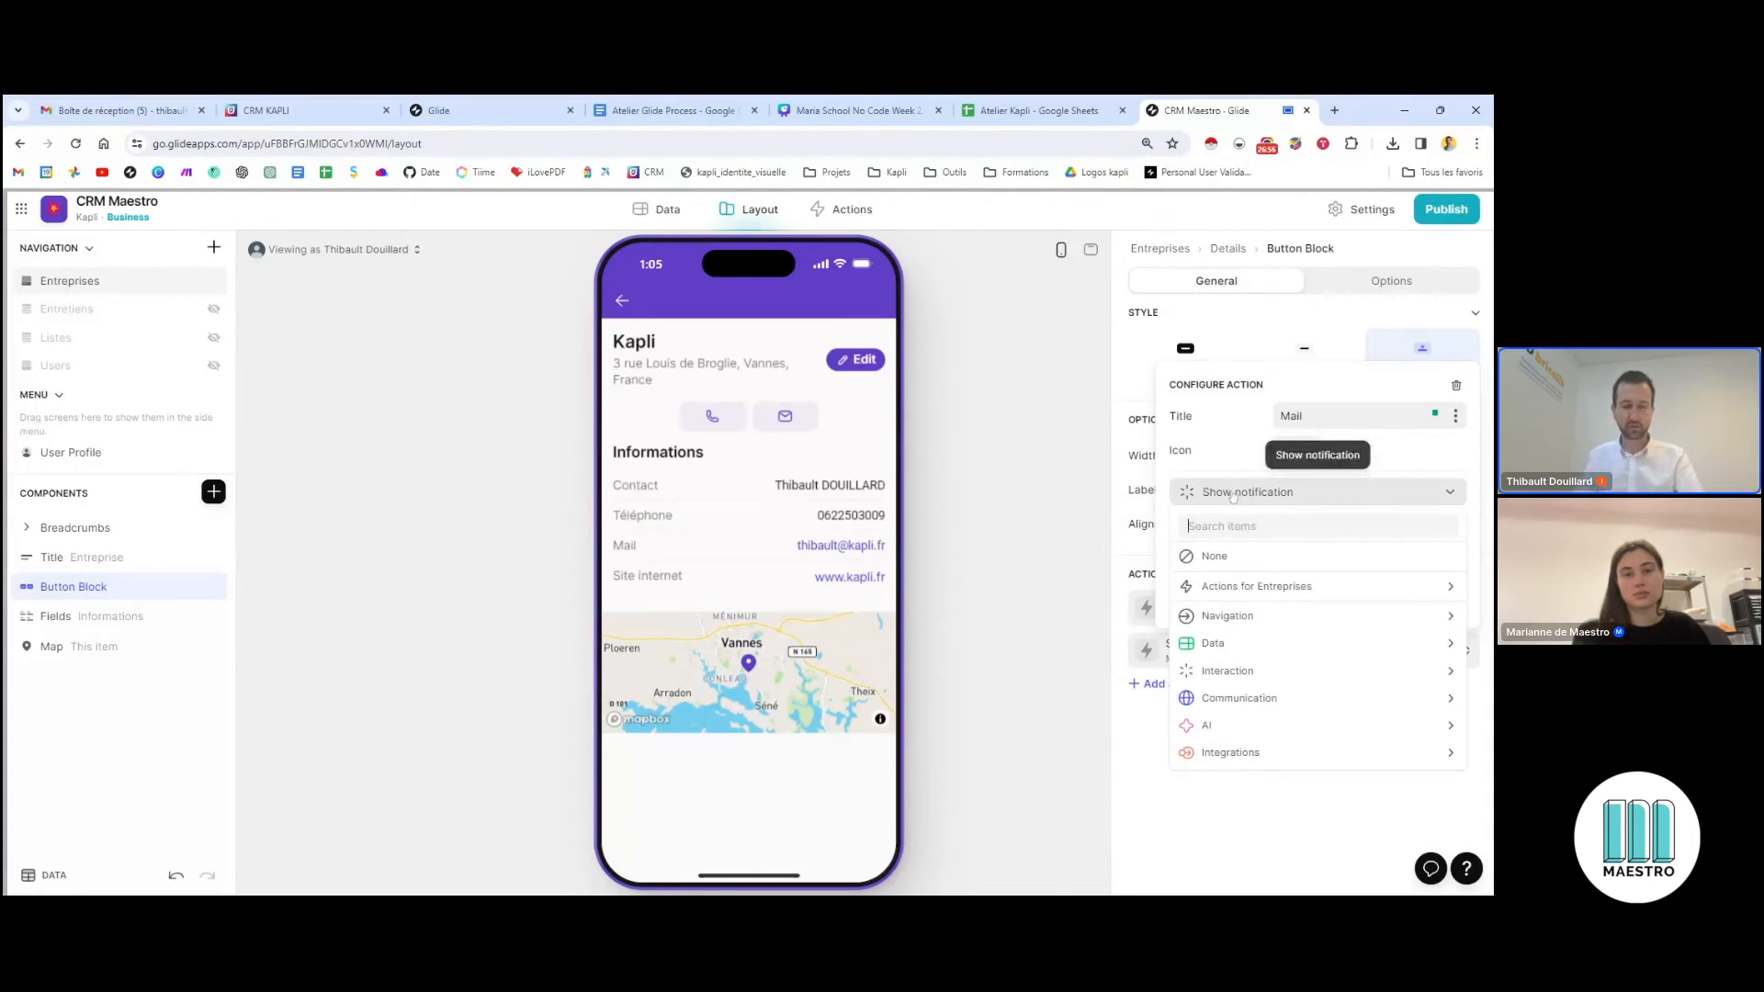
pyautogui.write('mail')
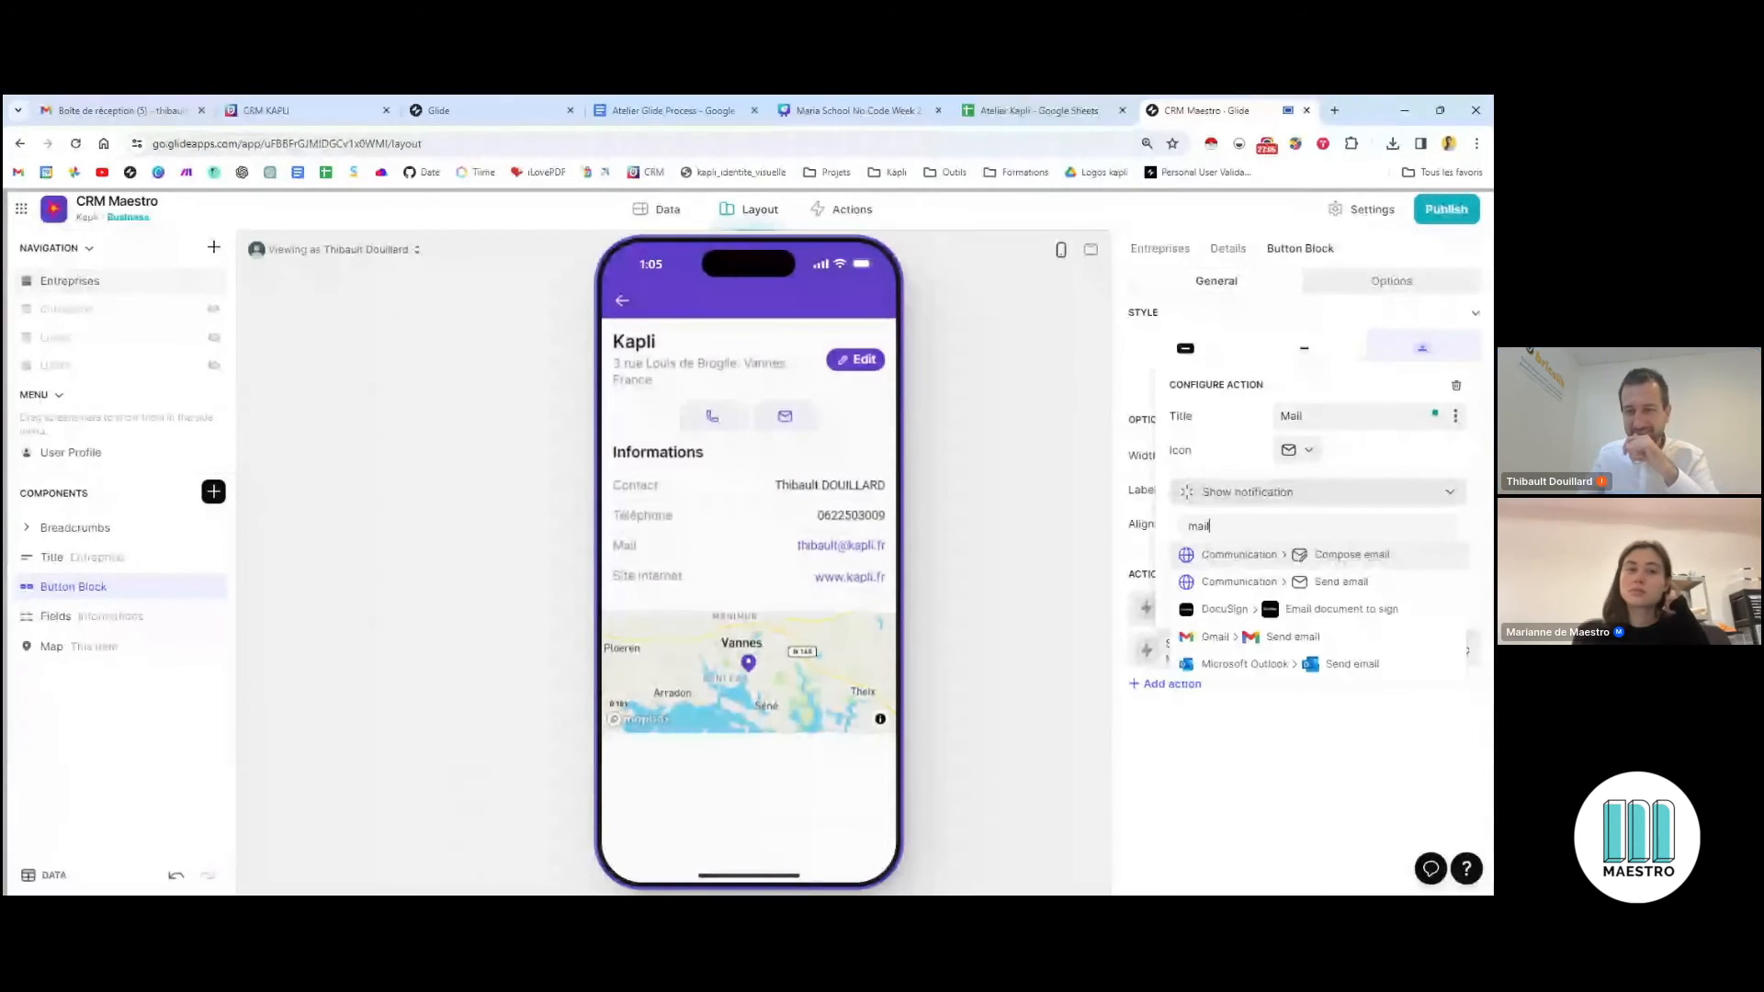
pyautogui.click(1295, 554)
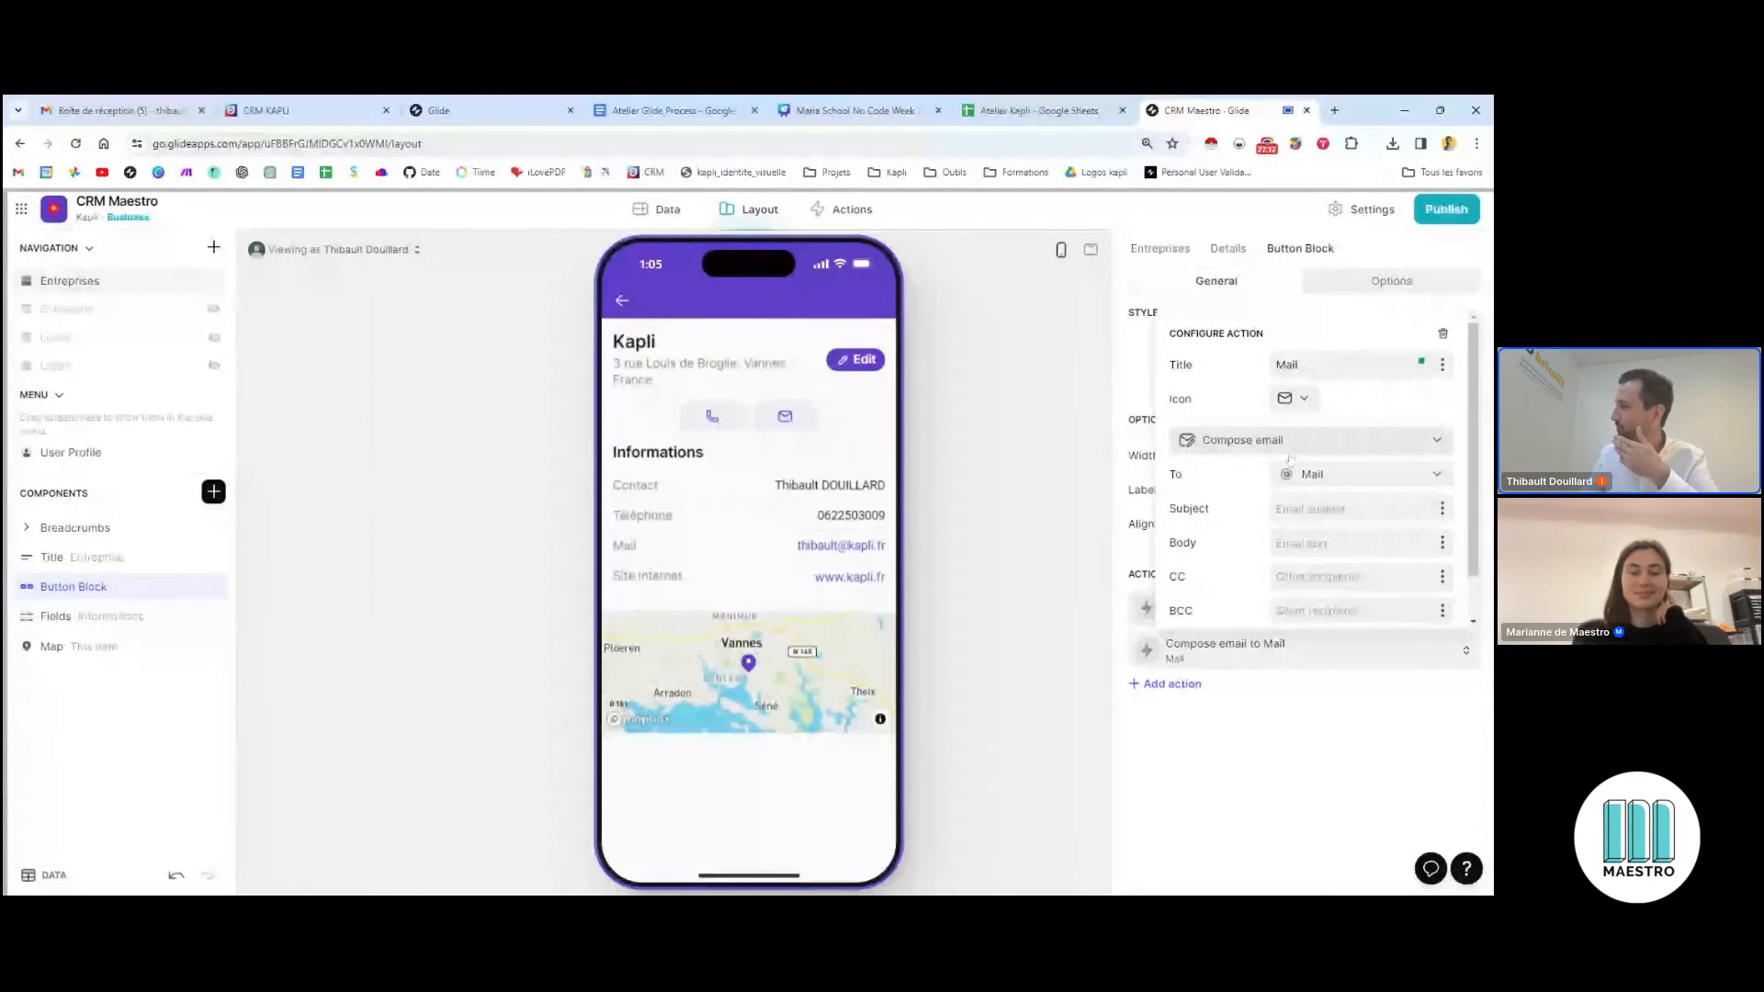
pyautogui.scroll(-1, 1289, 459)
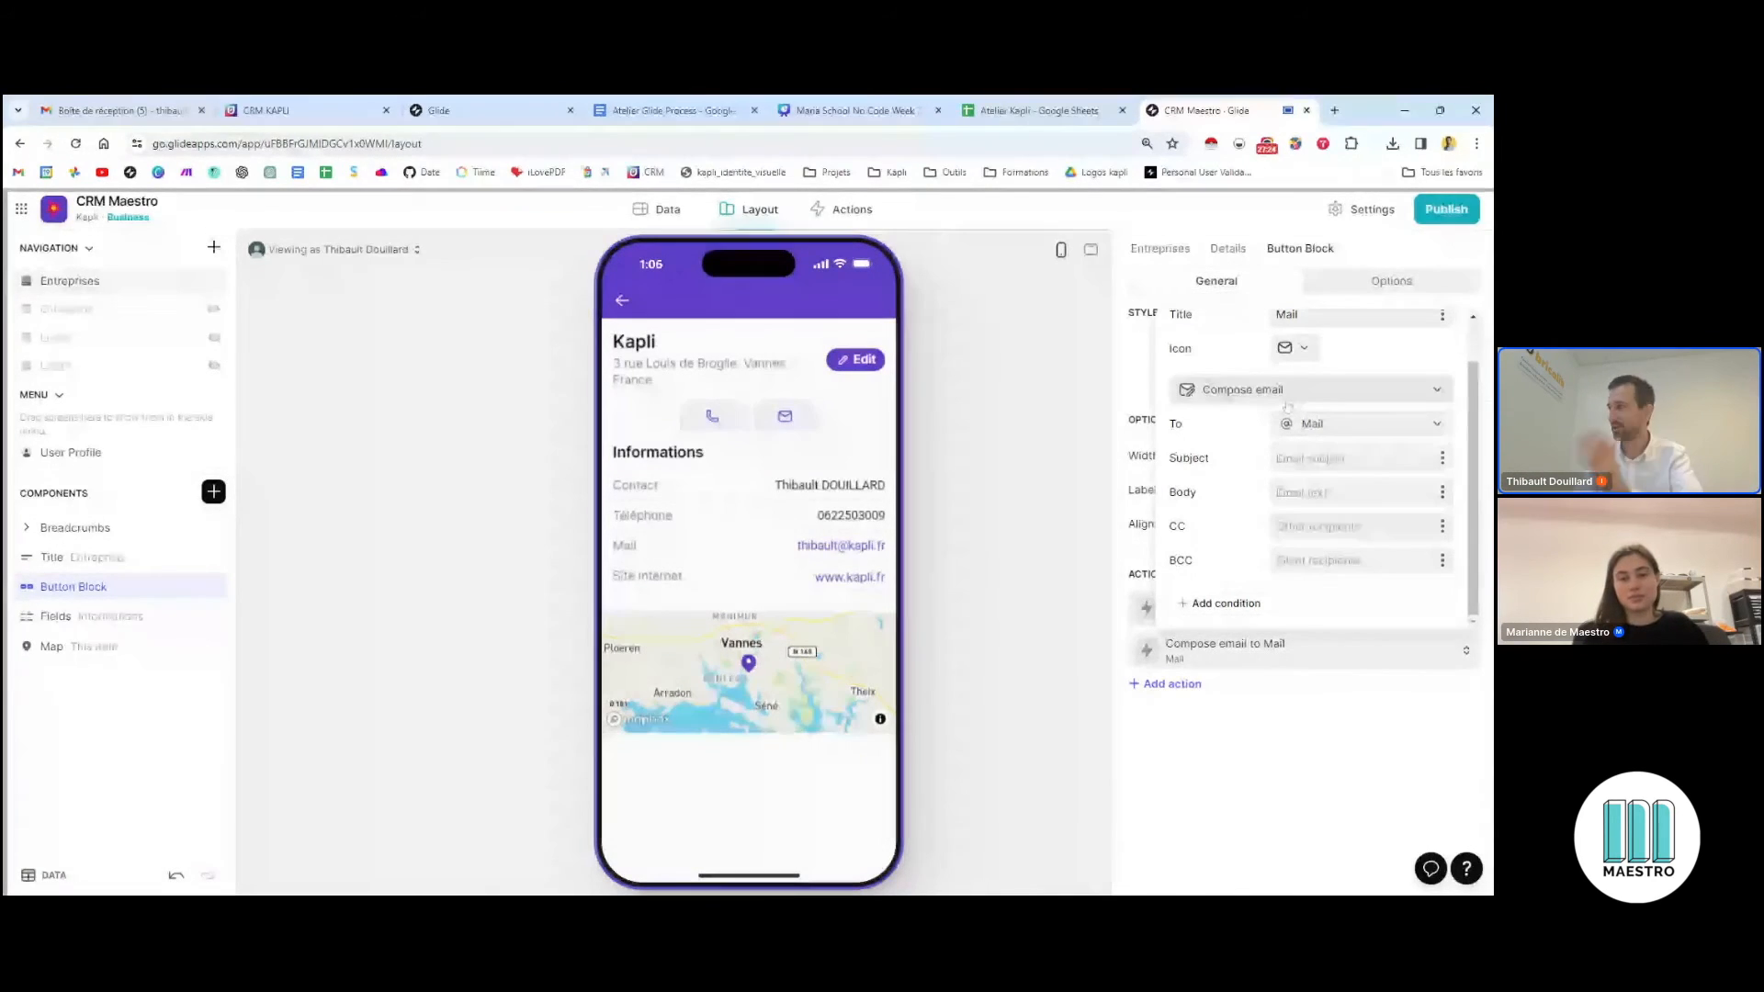
pyautogui.click(1276, 634)
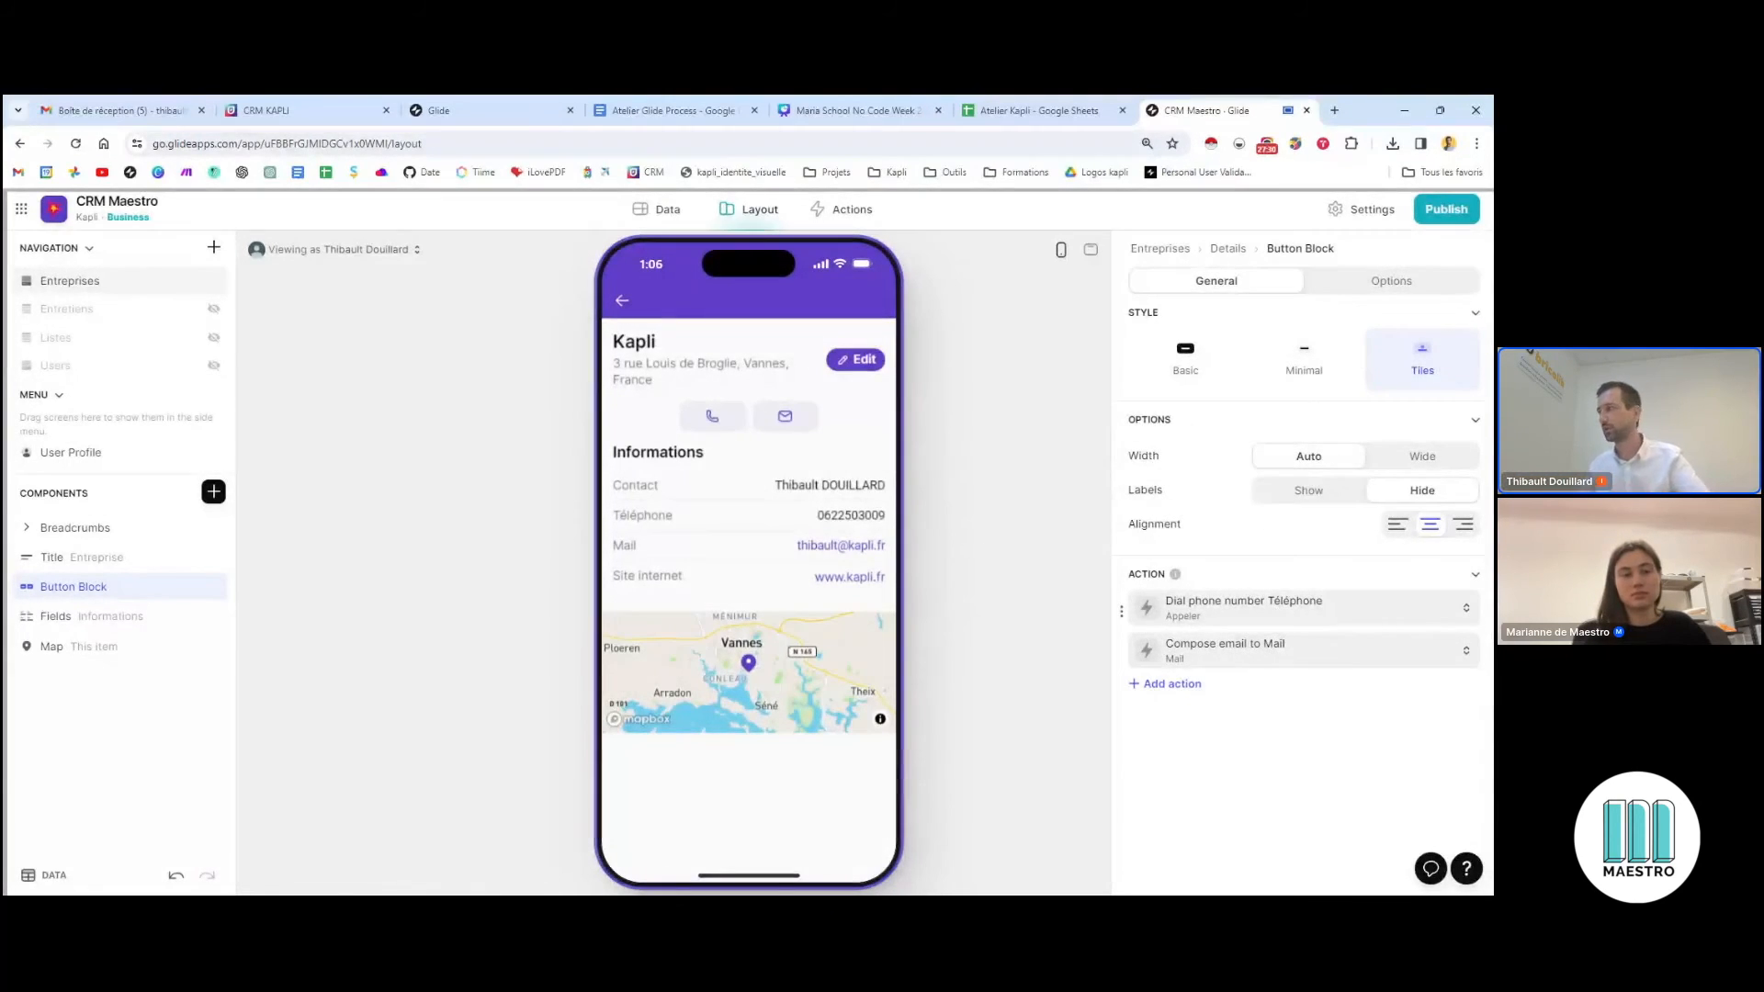
pyautogui.click(1330, 648)
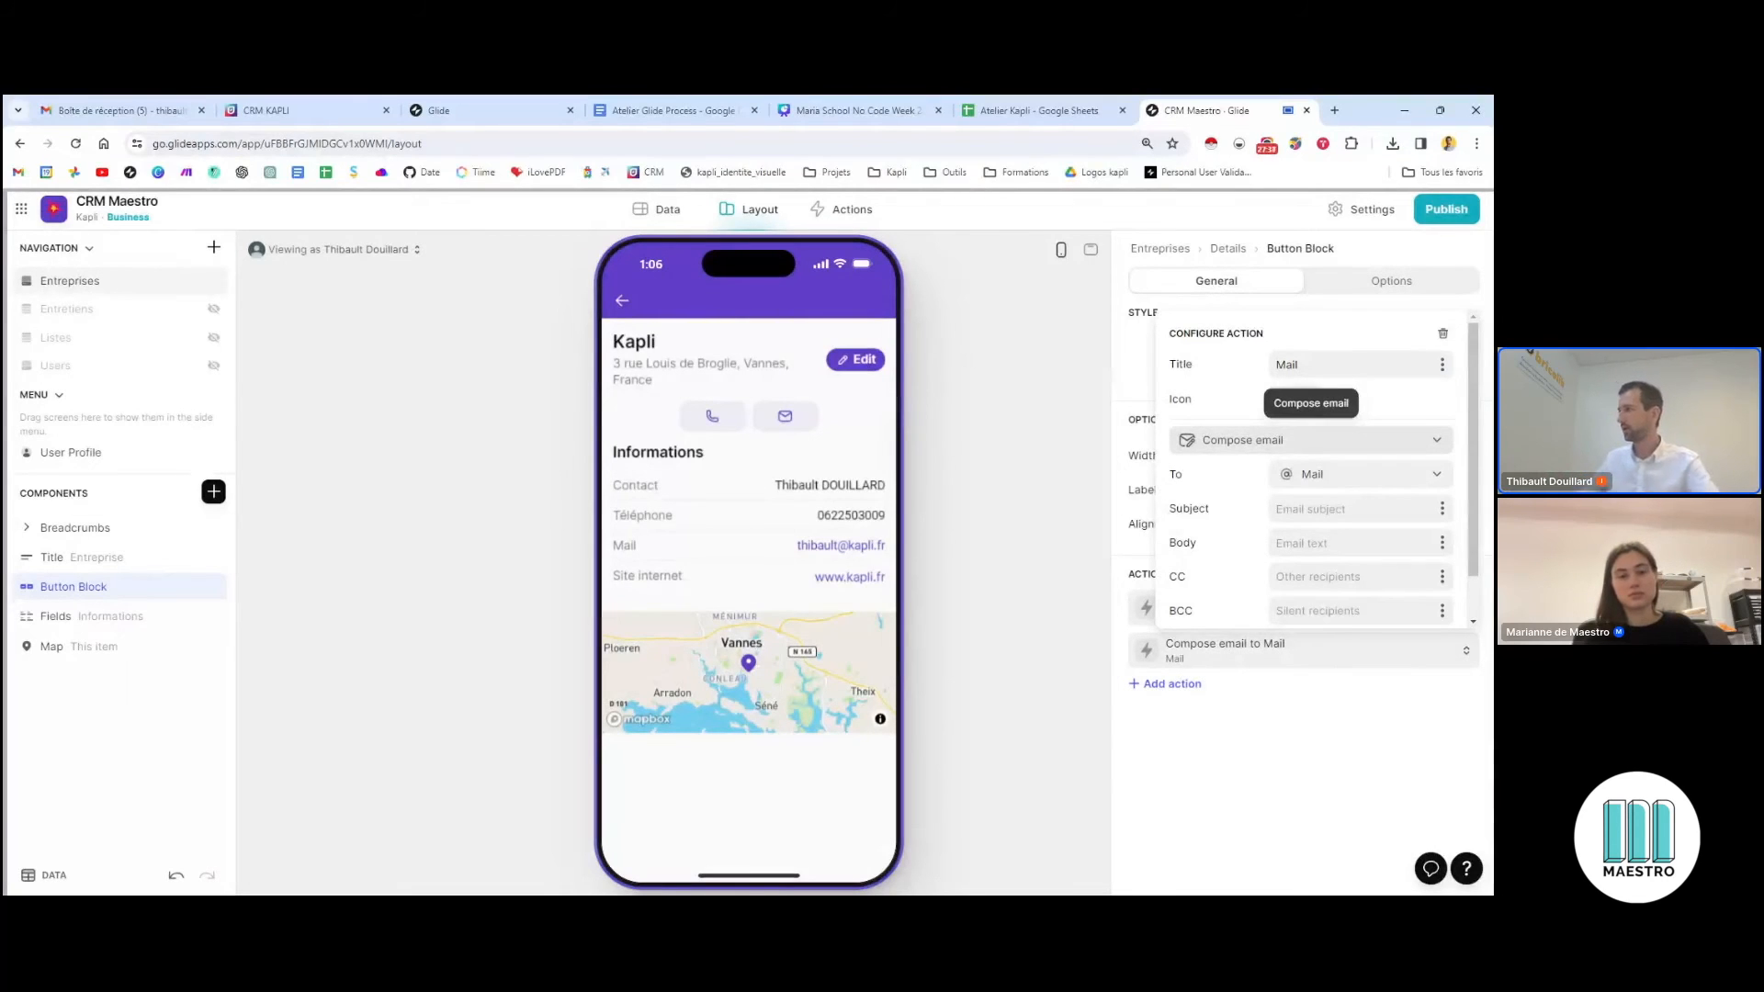
pyautogui.click(1385, 731)
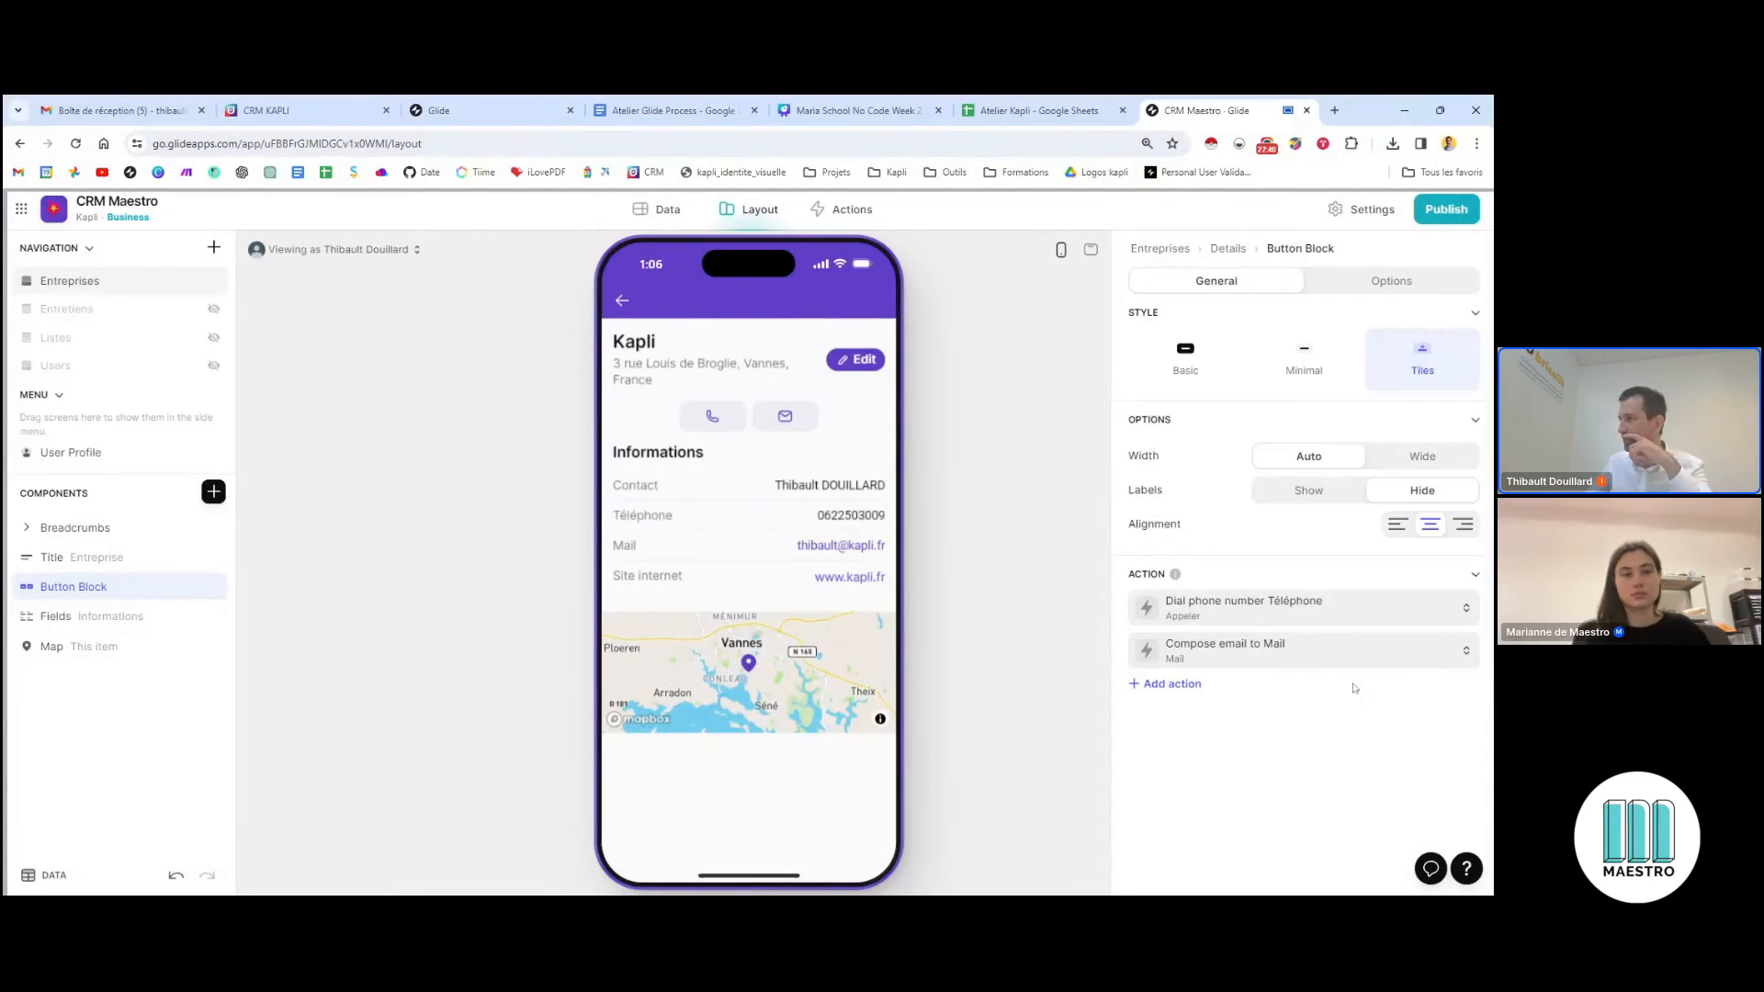
# Add a third action to the Button Block and title it "Y aller"
pyautogui.click(1153, 685)
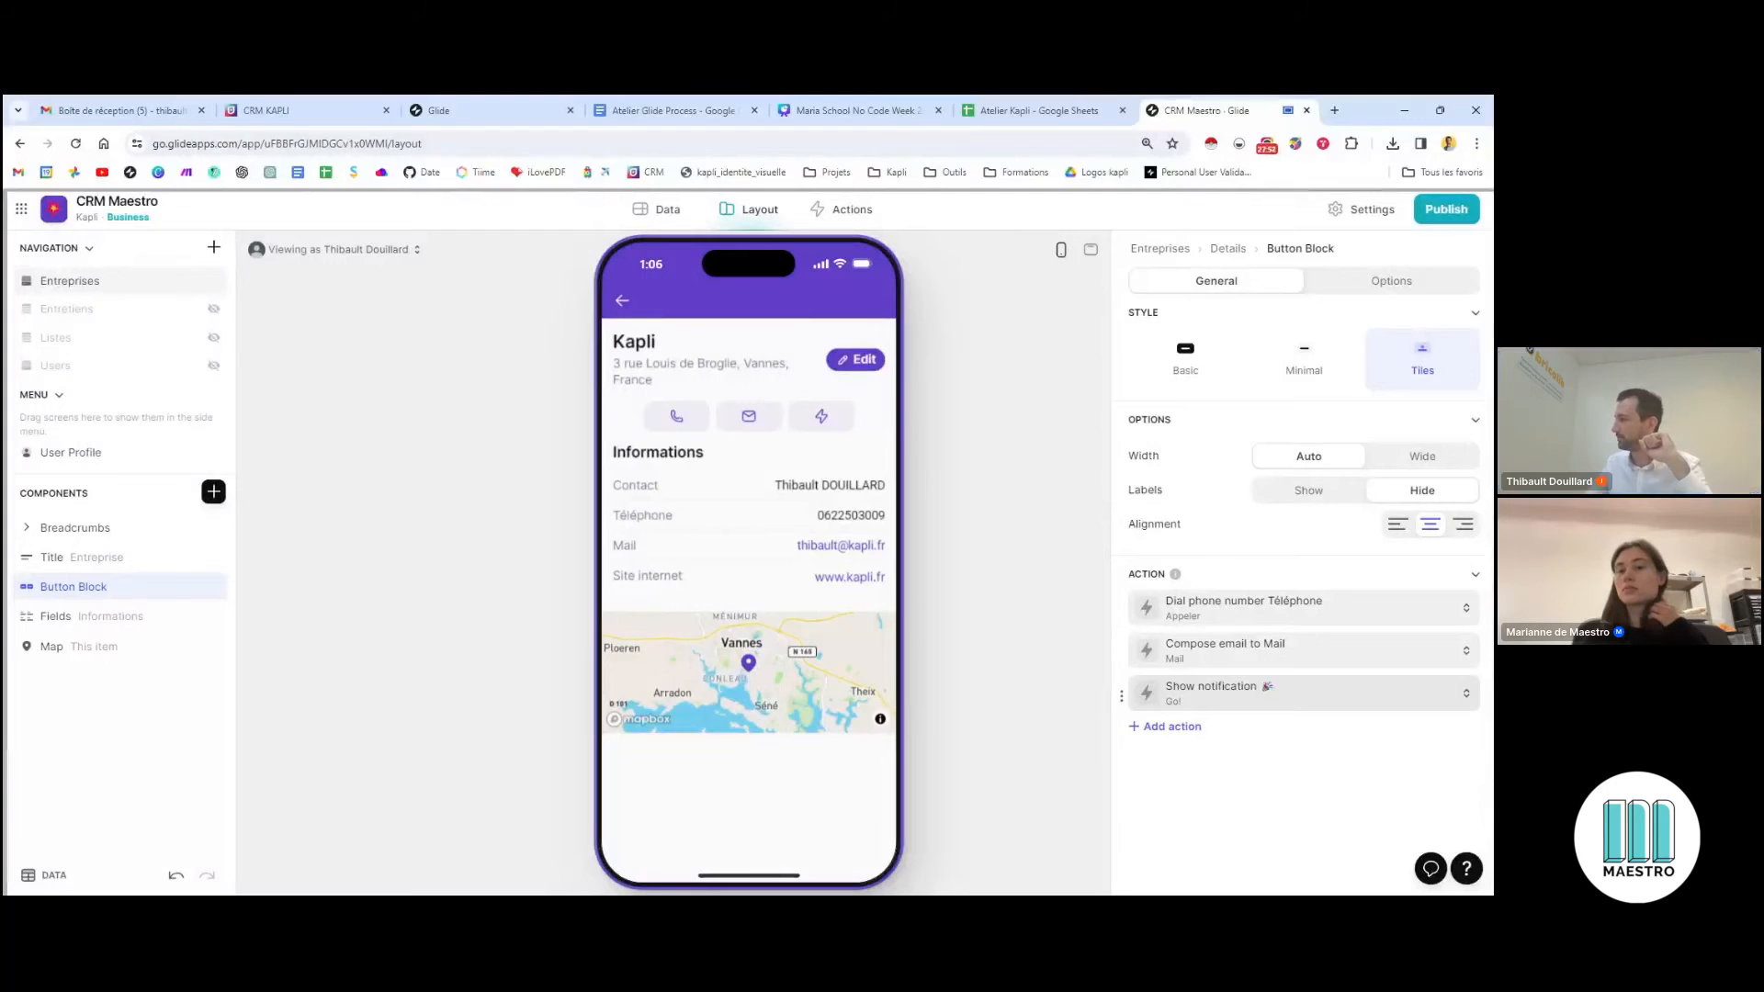
pyautogui.click(1207, 694)
pyautogui.click(1314, 459)
pyautogui.hotkey('ctrl', 'a')
pyautogui.write('Y')
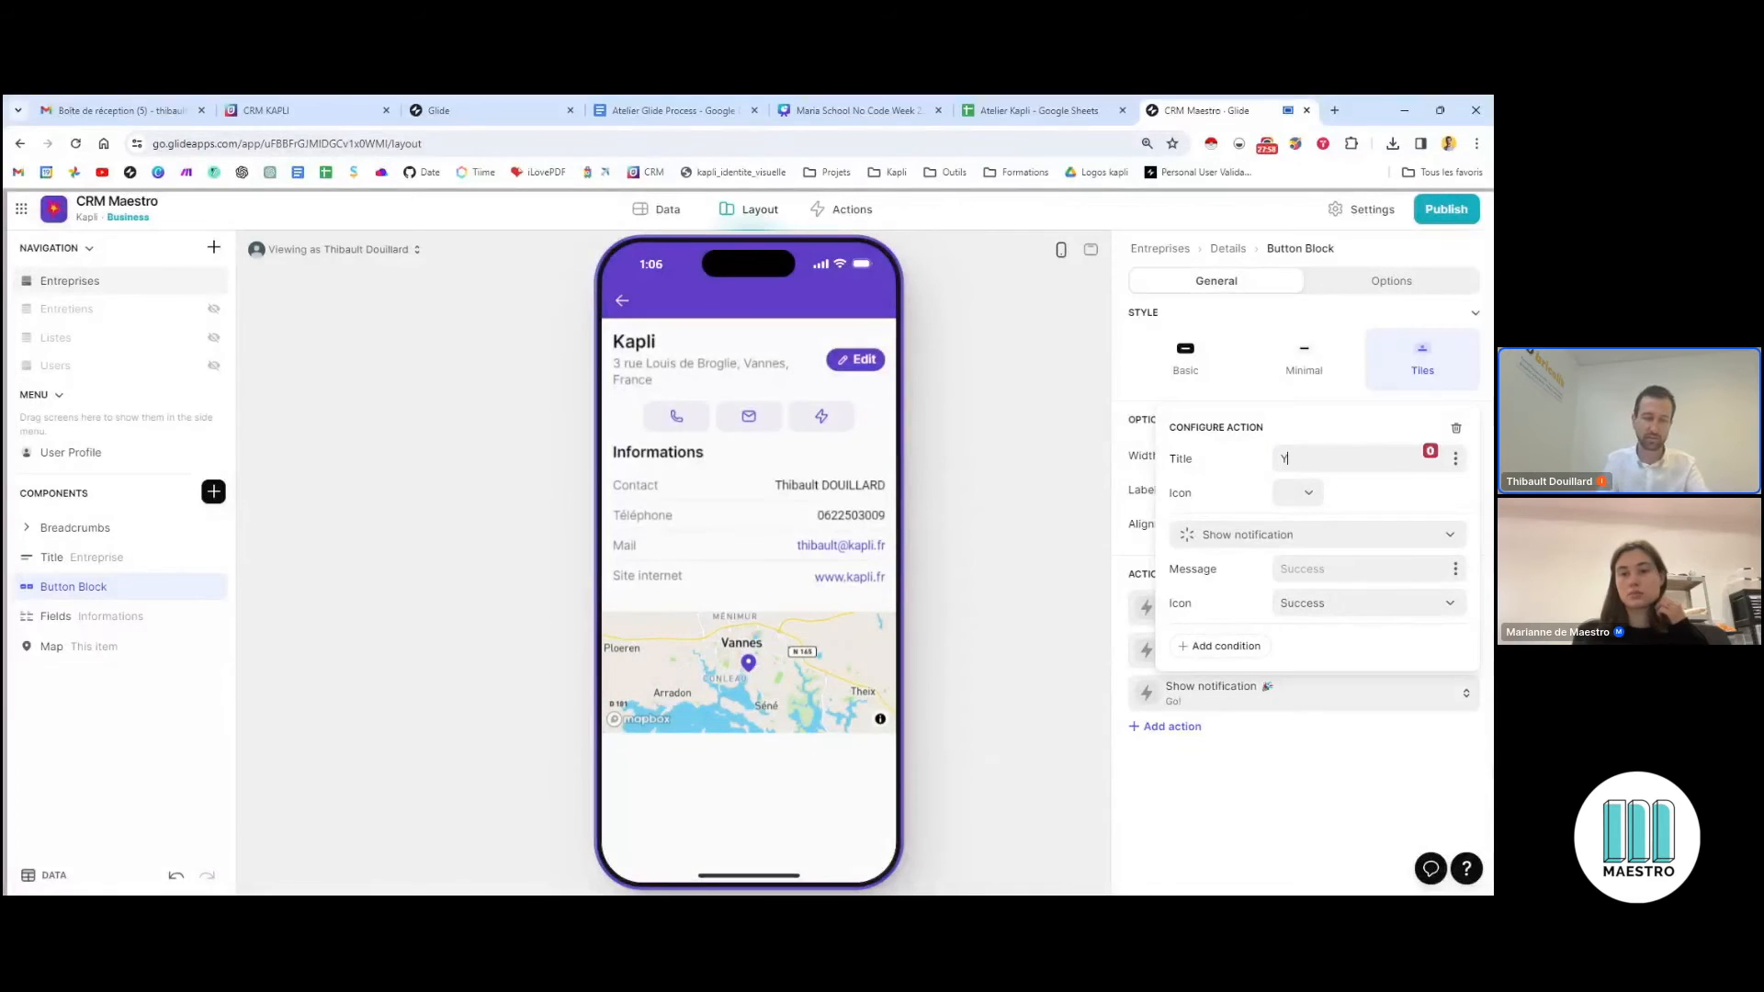
pyautogui.write(' aller')
# Give the Y aller button the location pin icon from the Maps & Travel group
pyautogui.click(1308, 493)
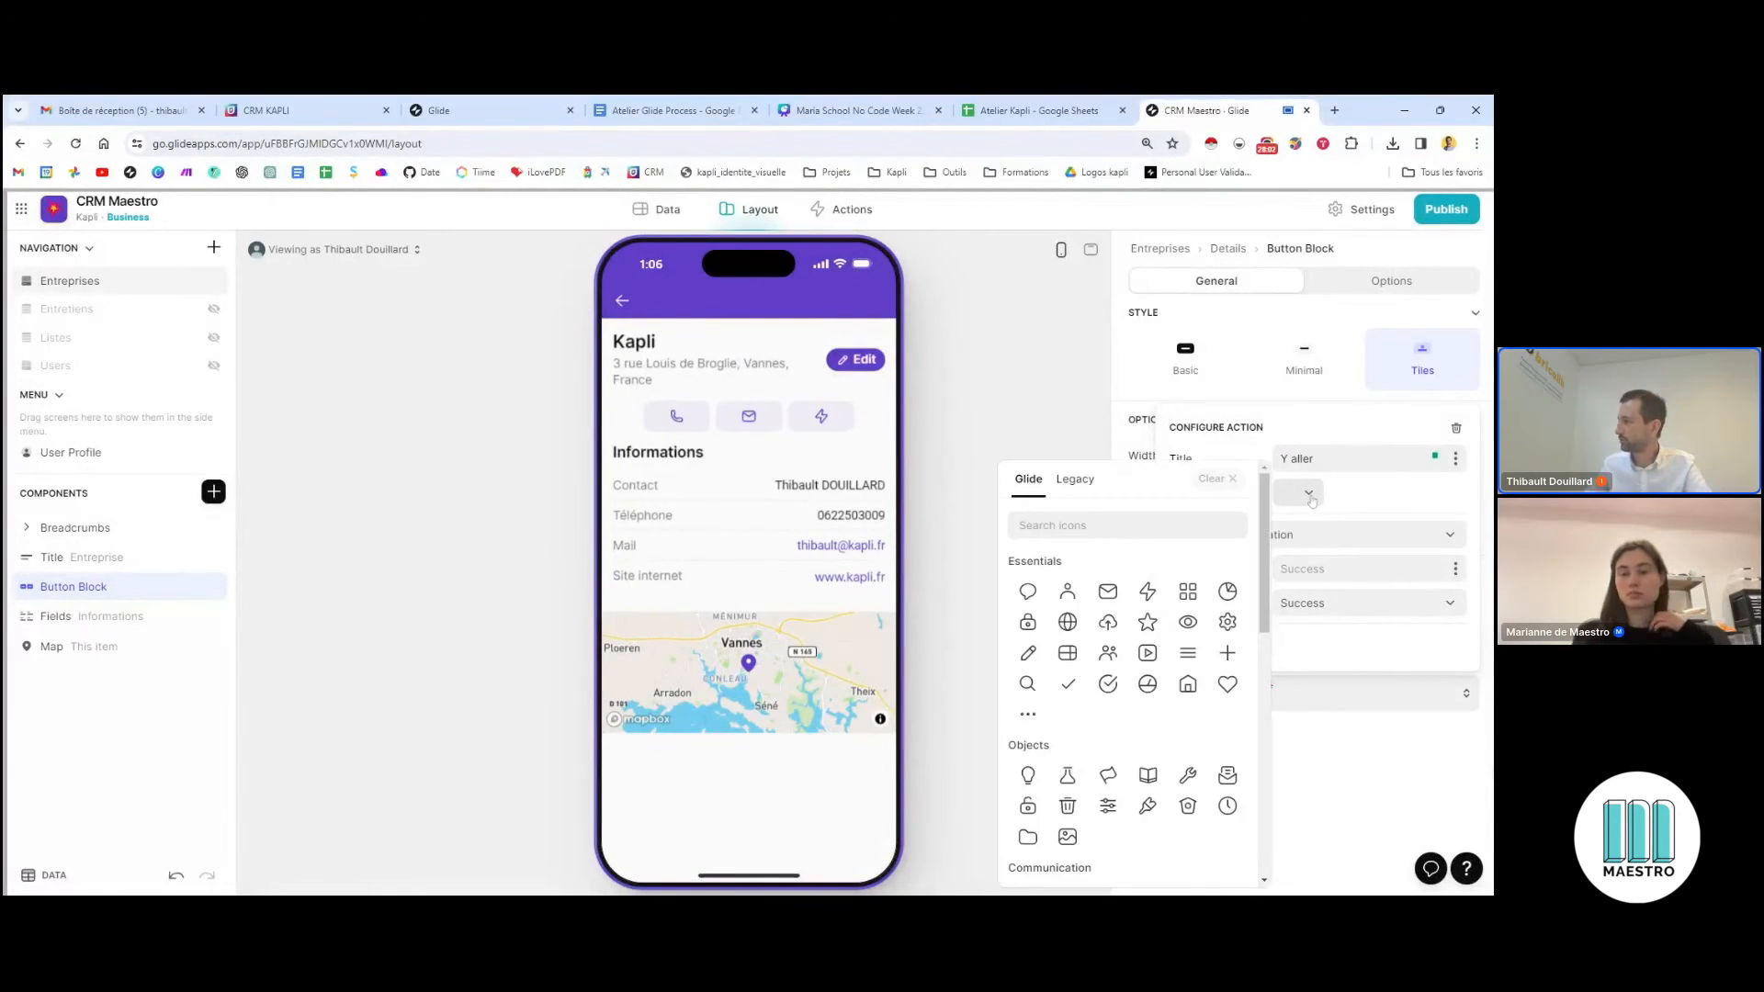
pyautogui.scroll(-10, 1118, 715)
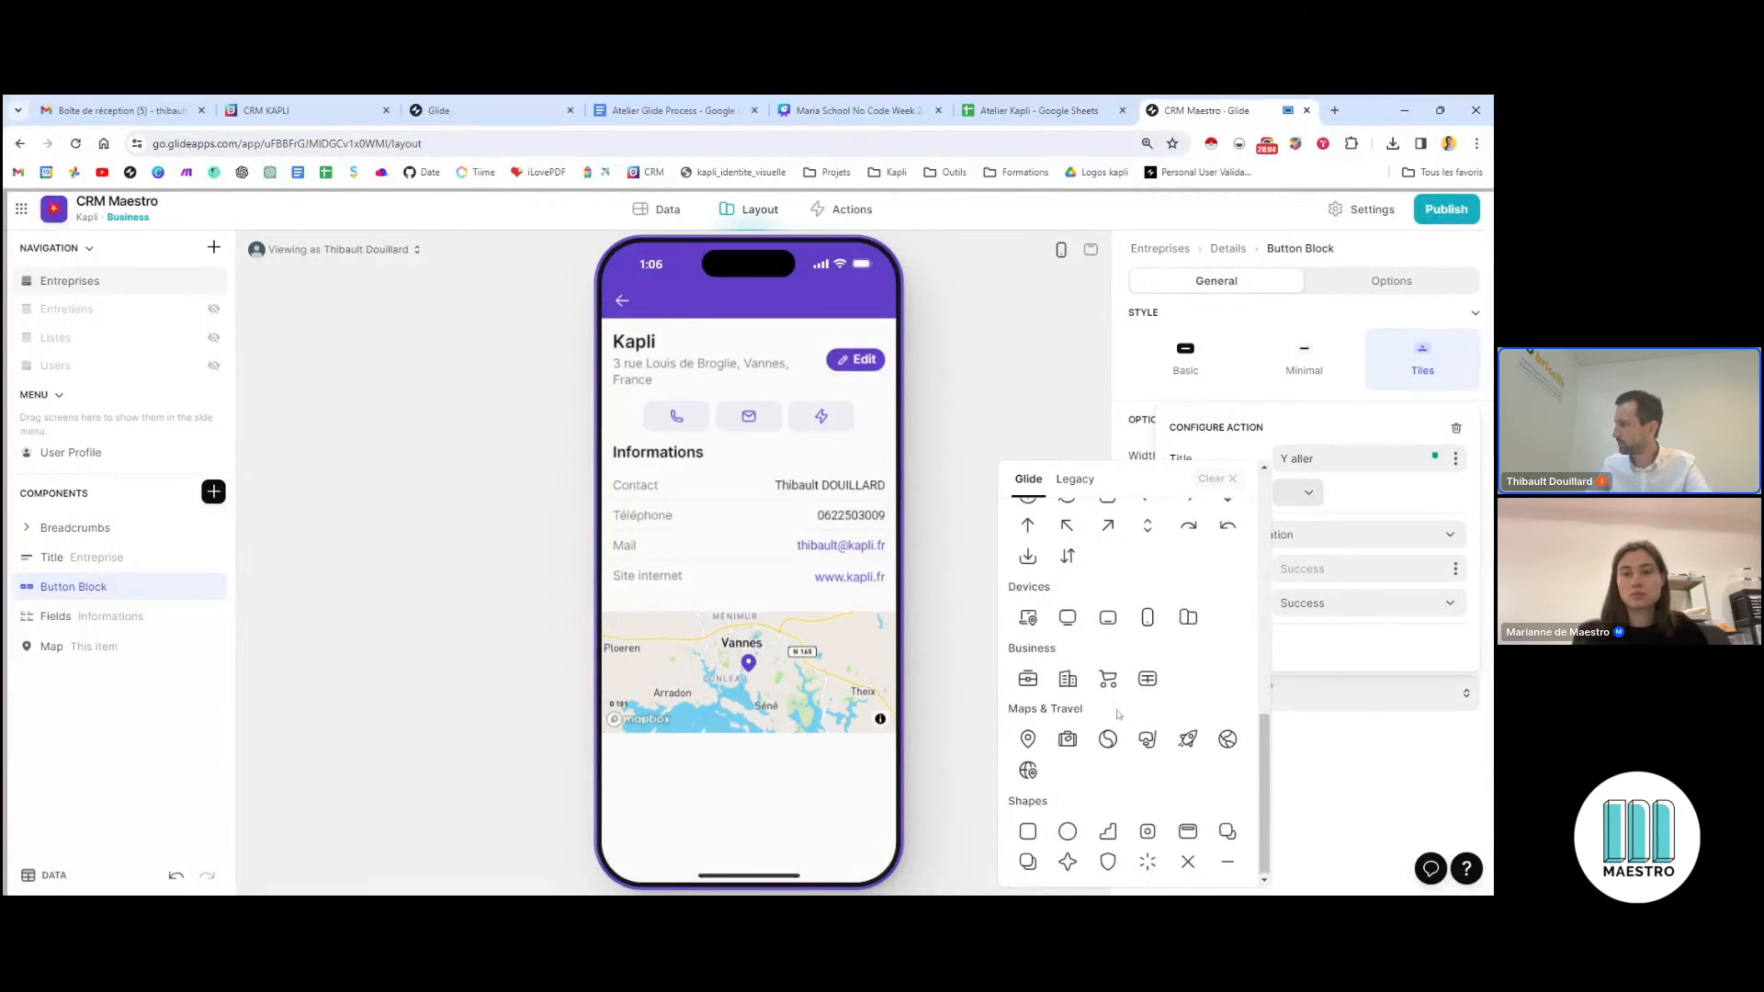
pyautogui.scroll(8, 1105, 769)
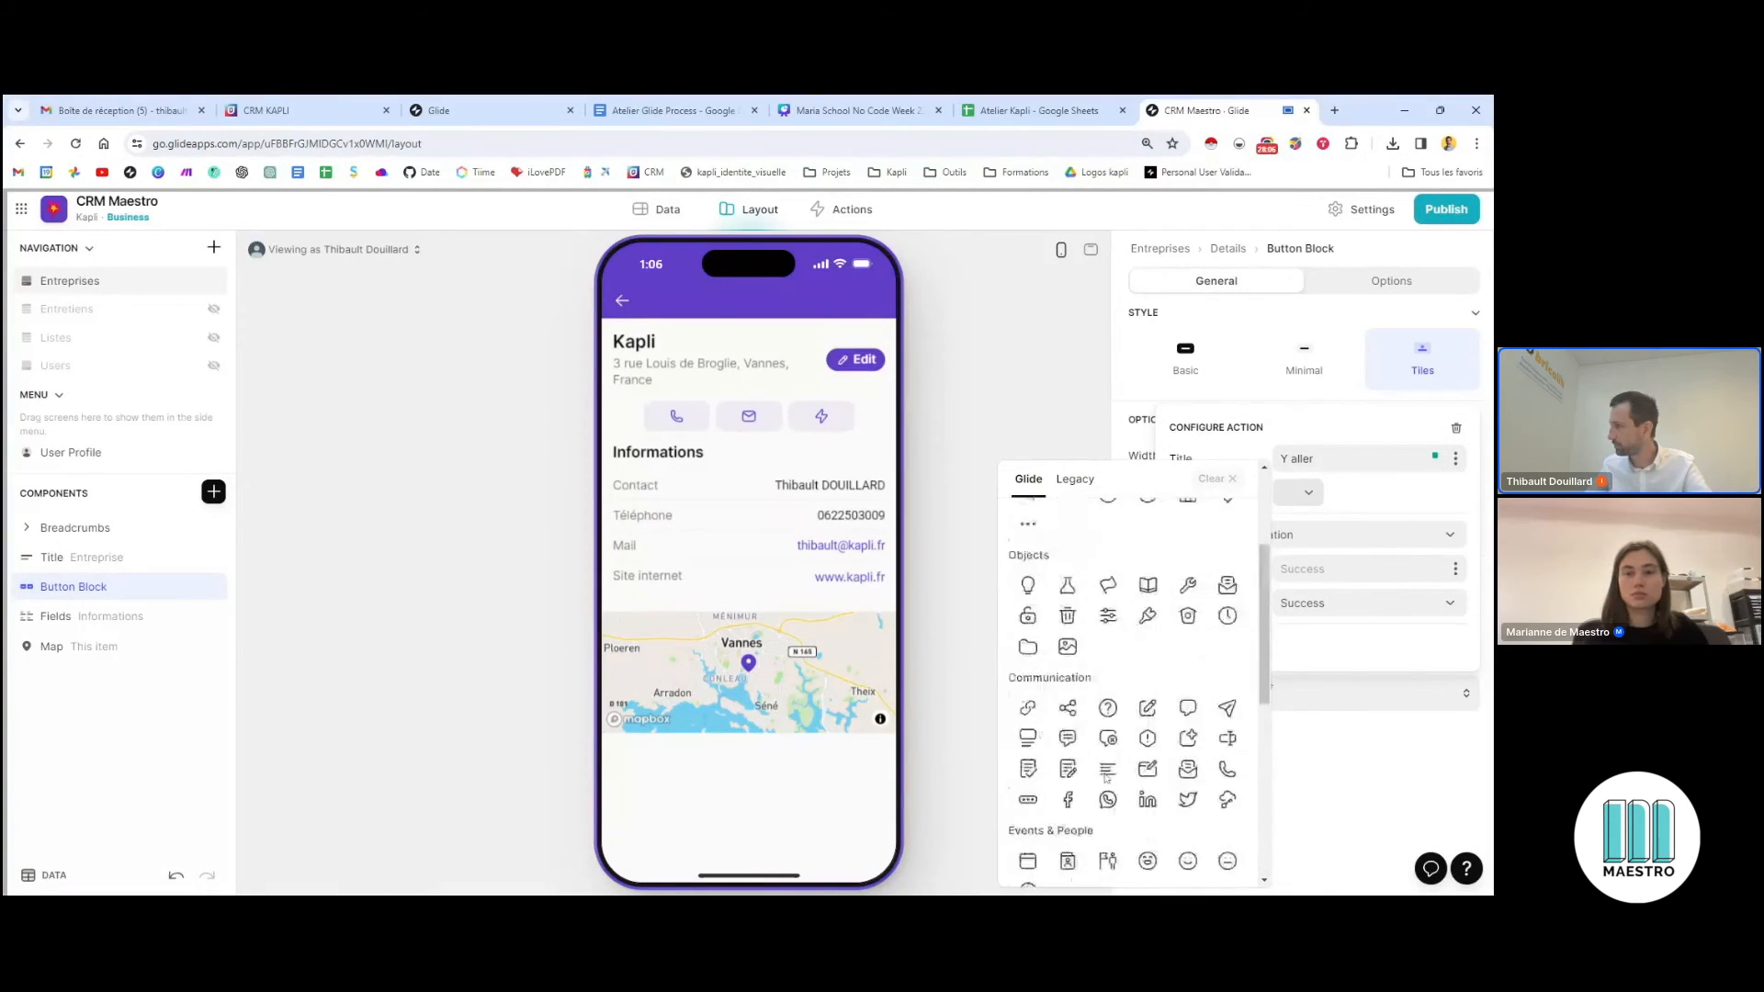
pyautogui.scroll(-3, 1107, 777)
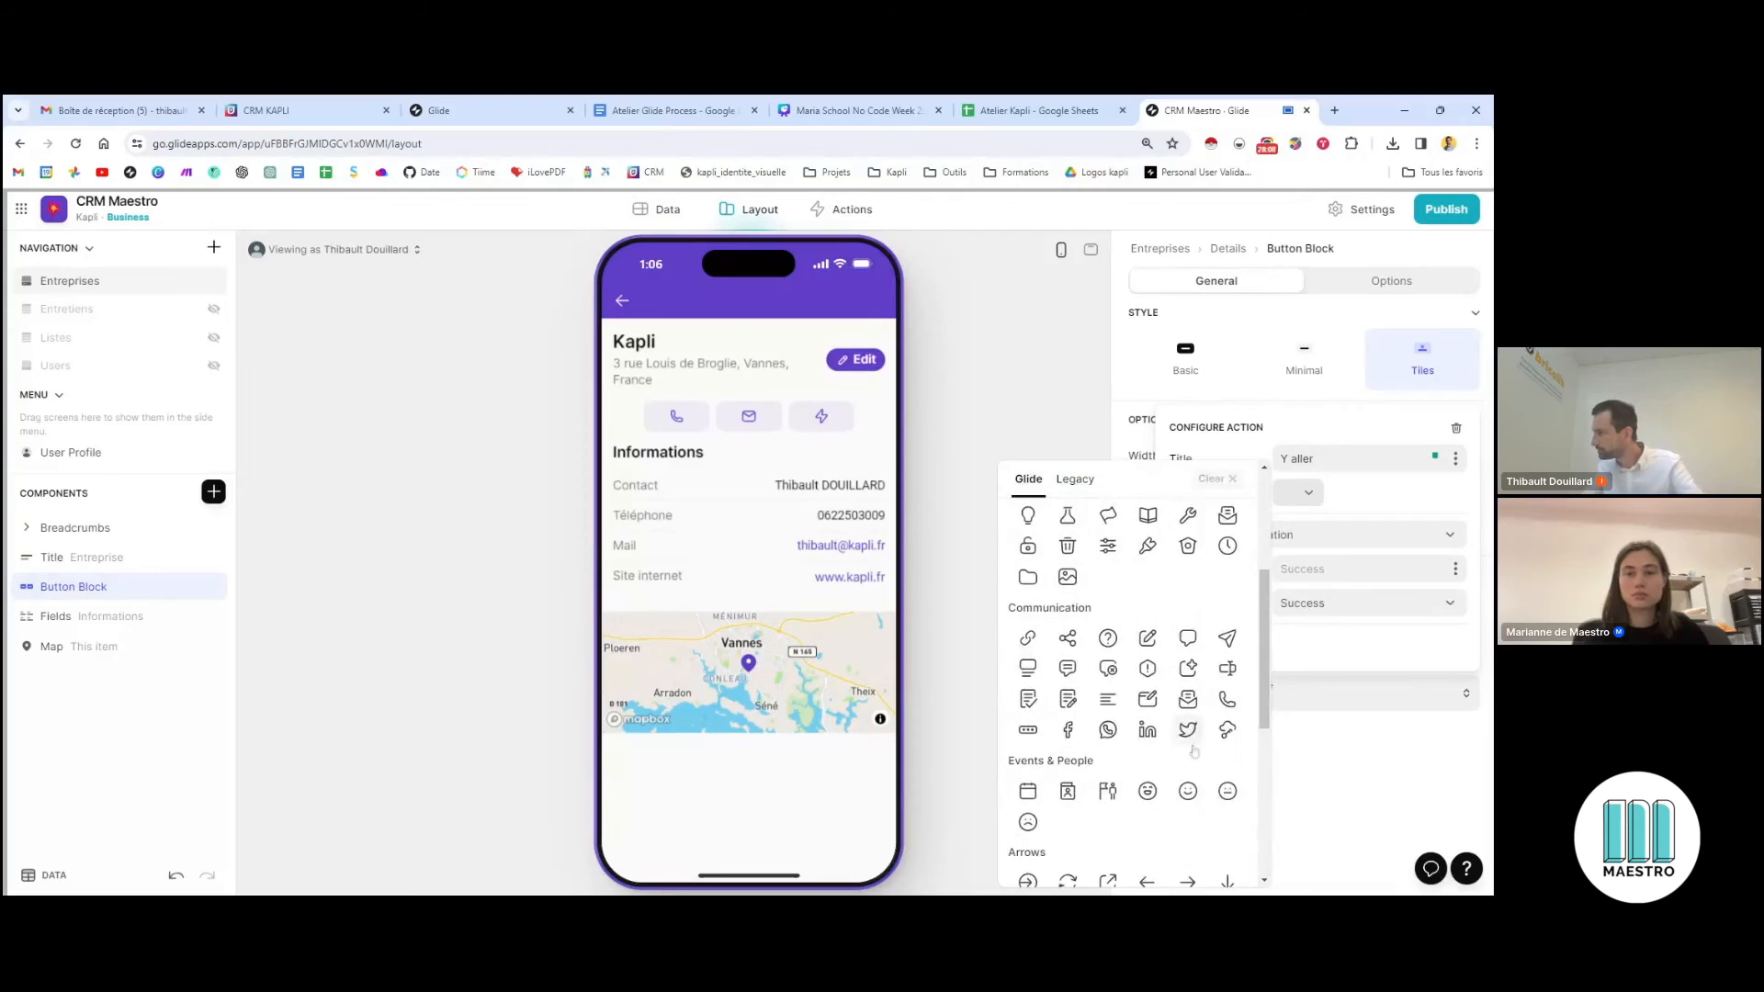
pyautogui.scroll(-4, 1167, 735)
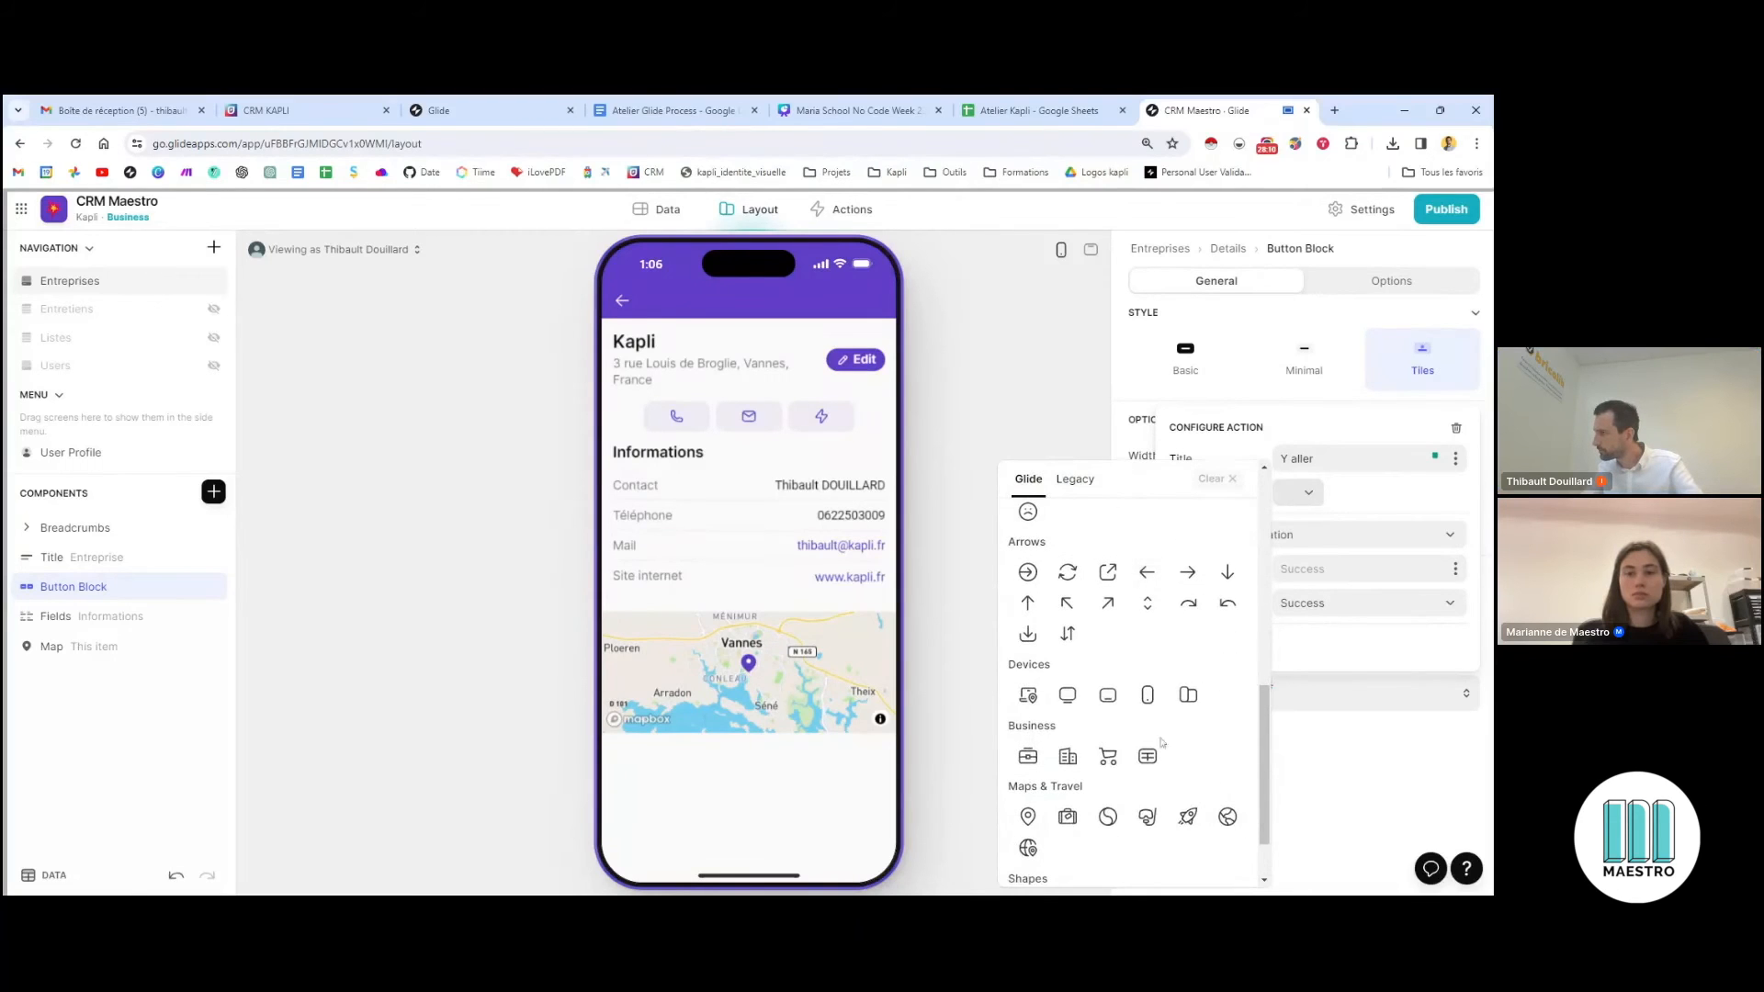
pyautogui.scroll(-1, 1130, 799)
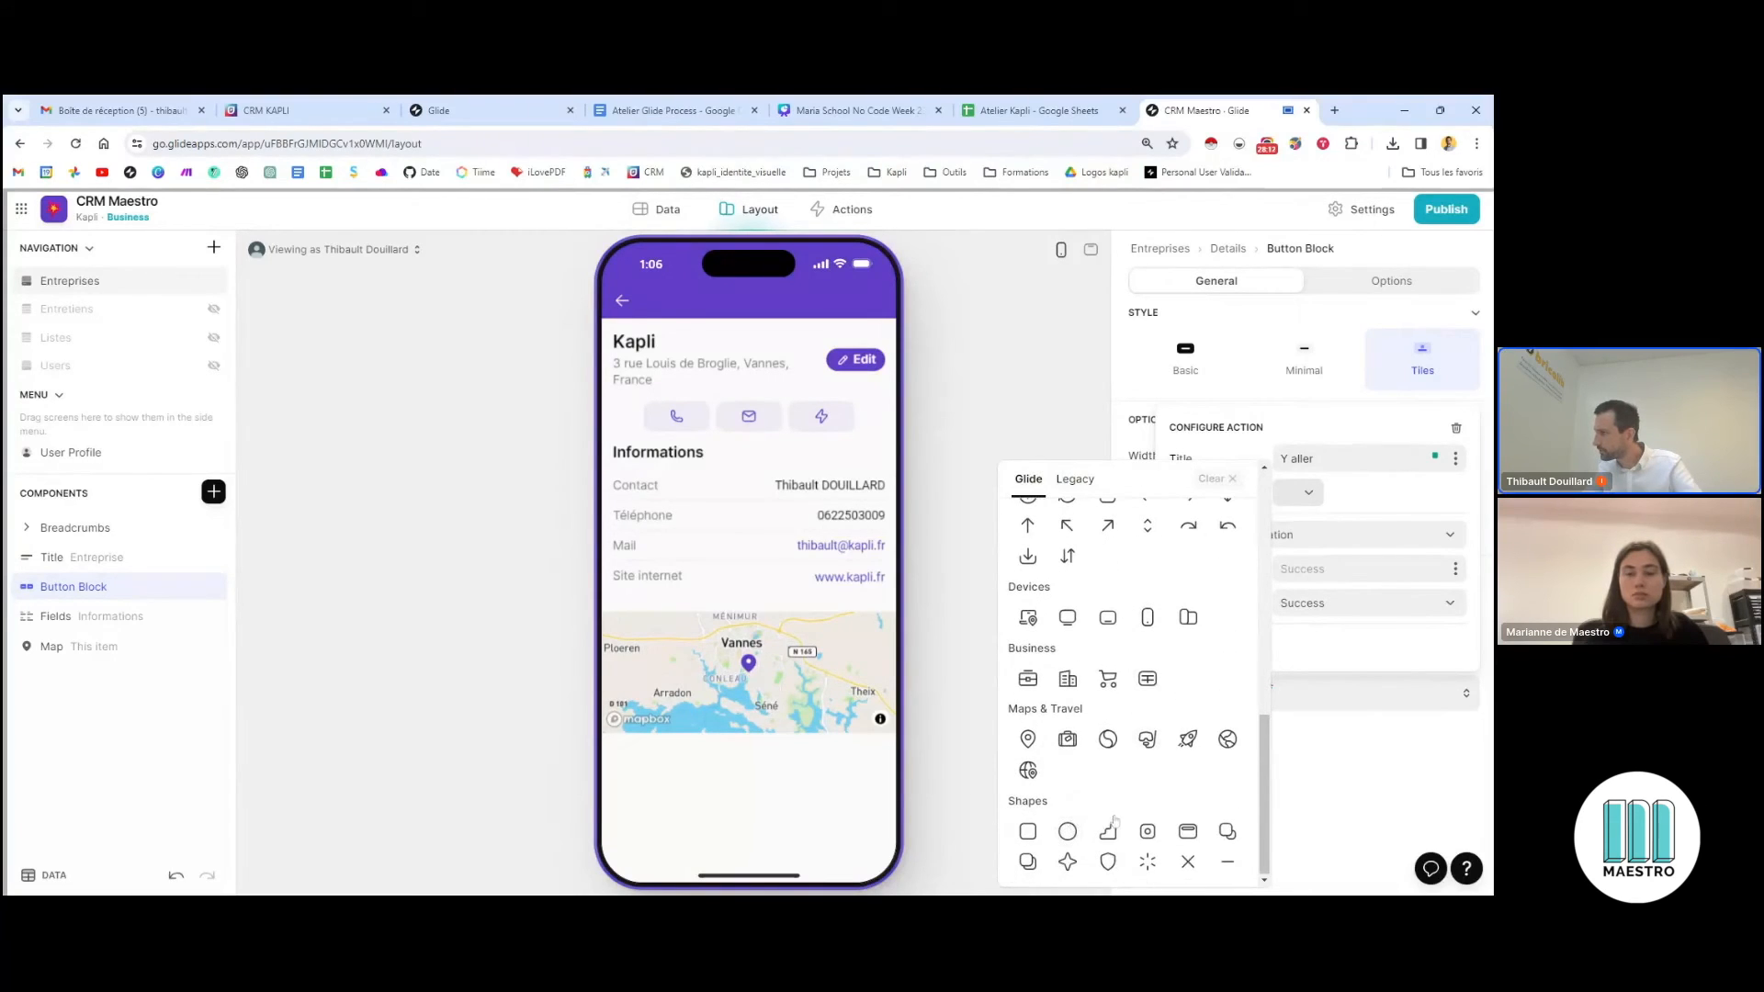
pyautogui.click(1028, 740)
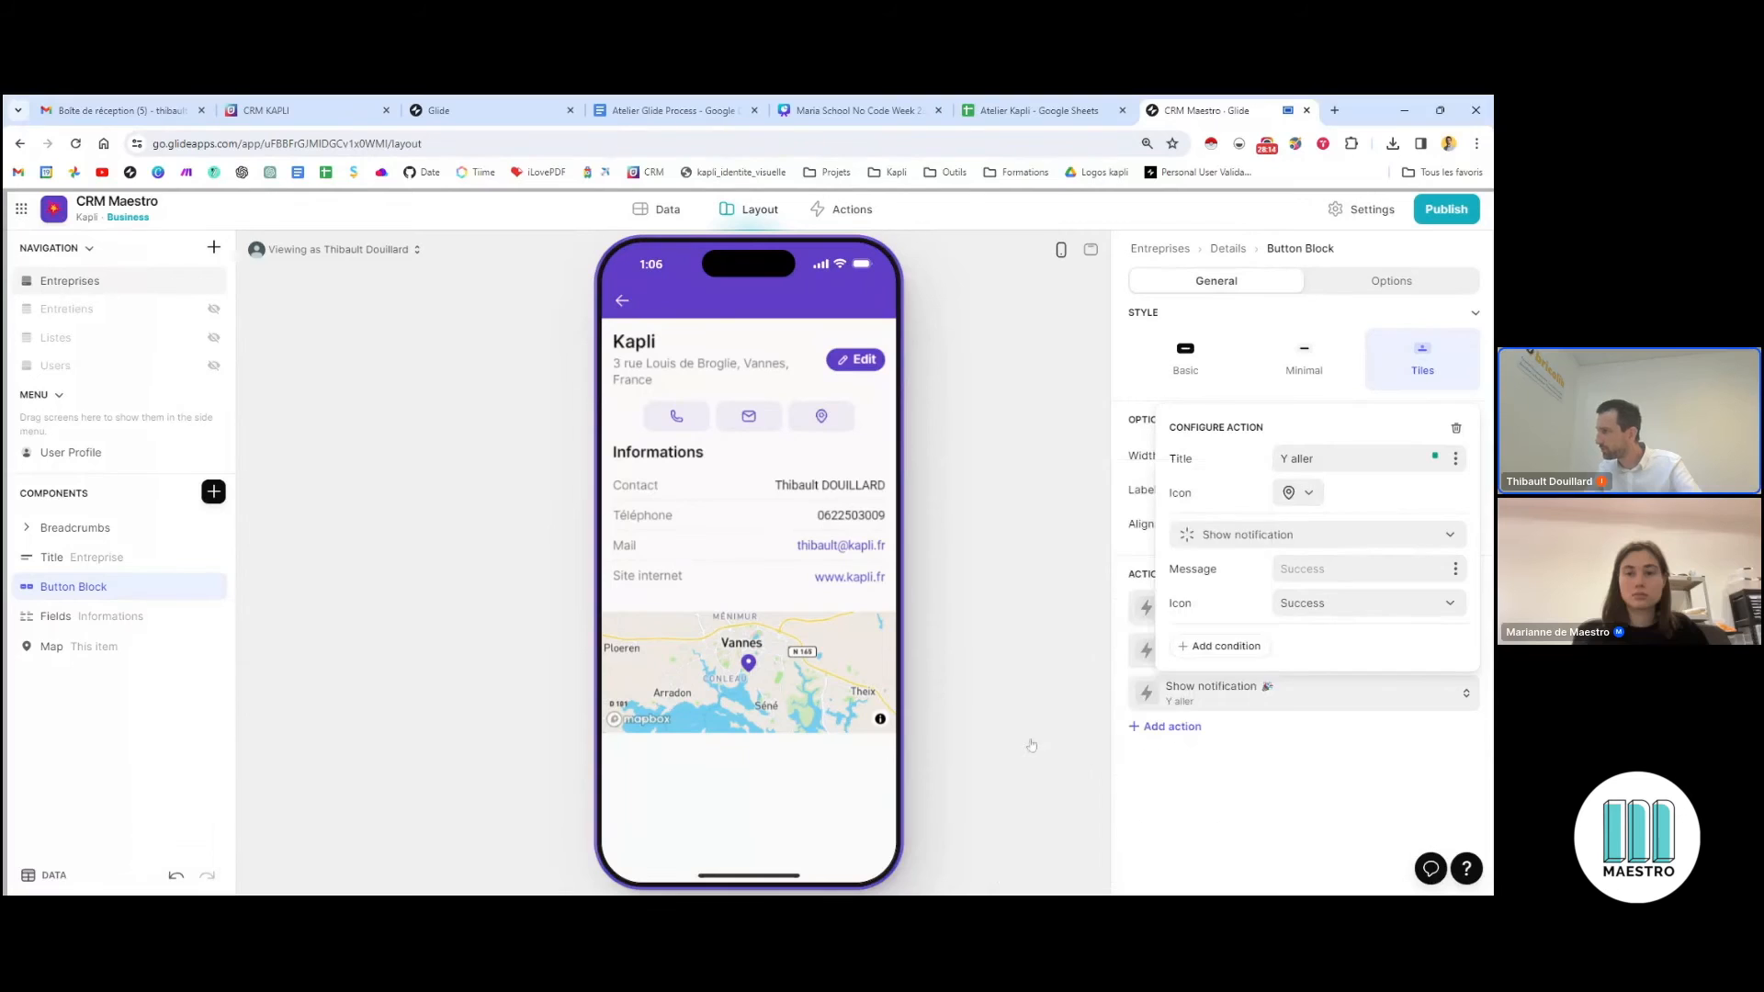
# Change the Y aller button's action to Open address on map, found by searching "map", using the Adresse column as its address
pyautogui.click(1290, 540)
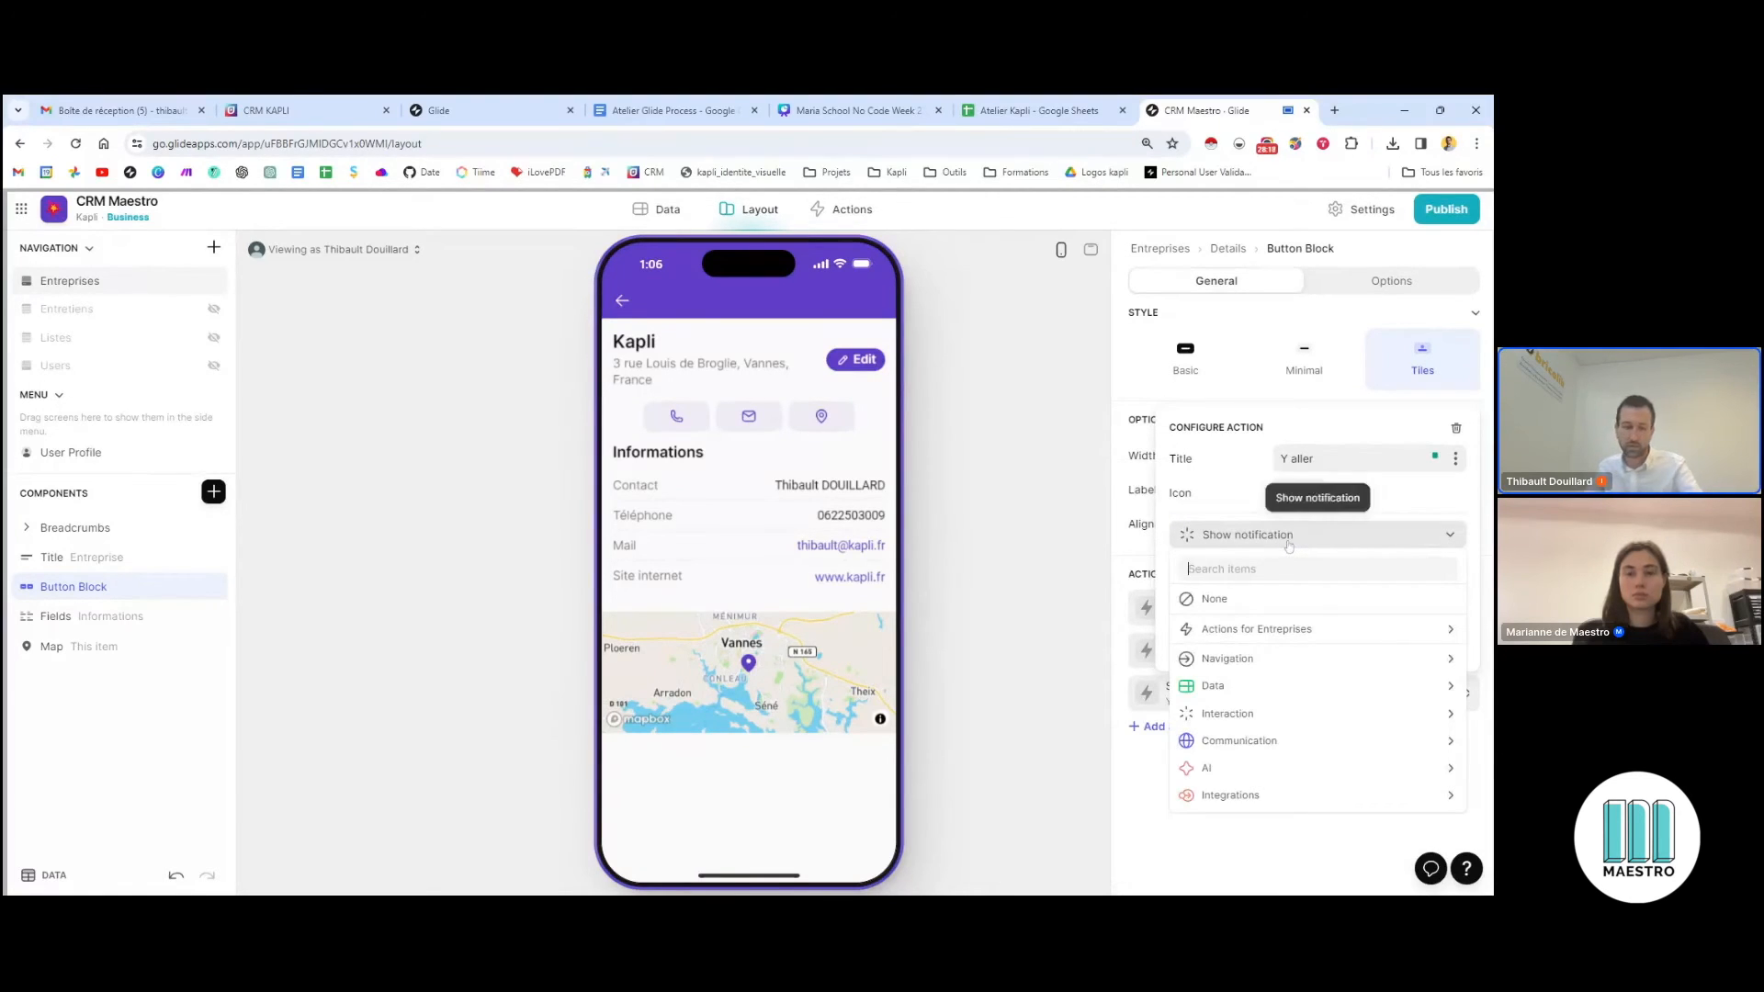
pyautogui.write('map')
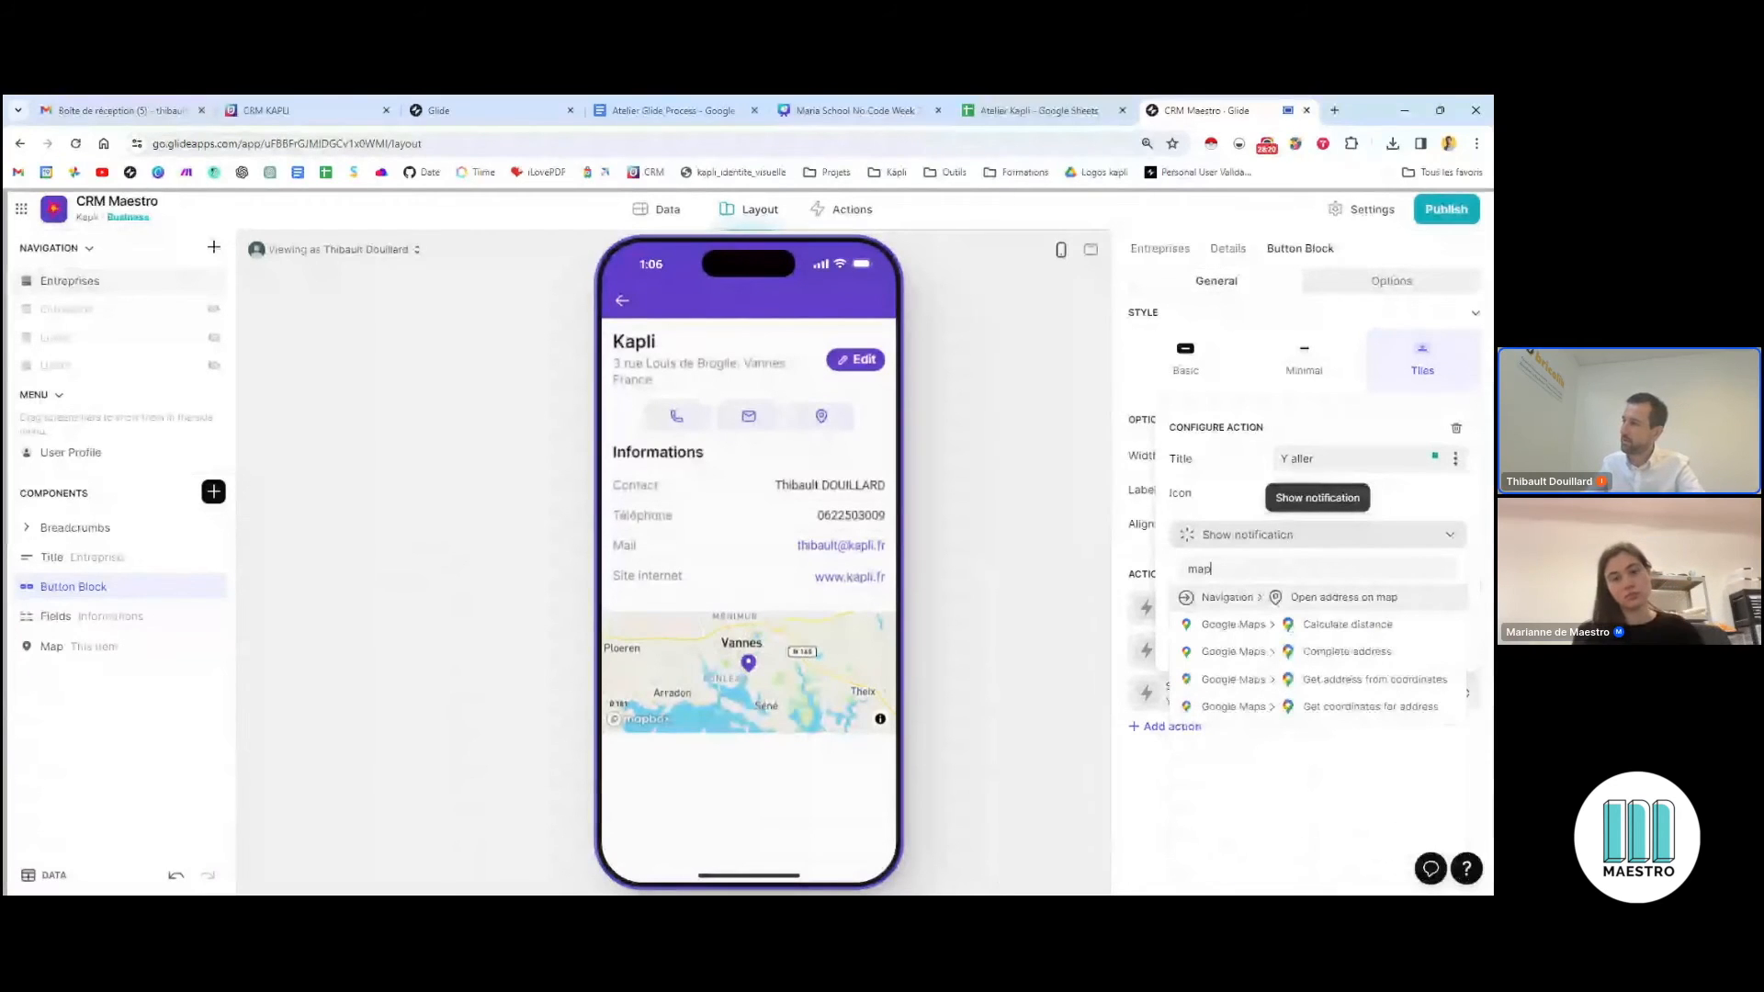
pyautogui.click(1321, 602)
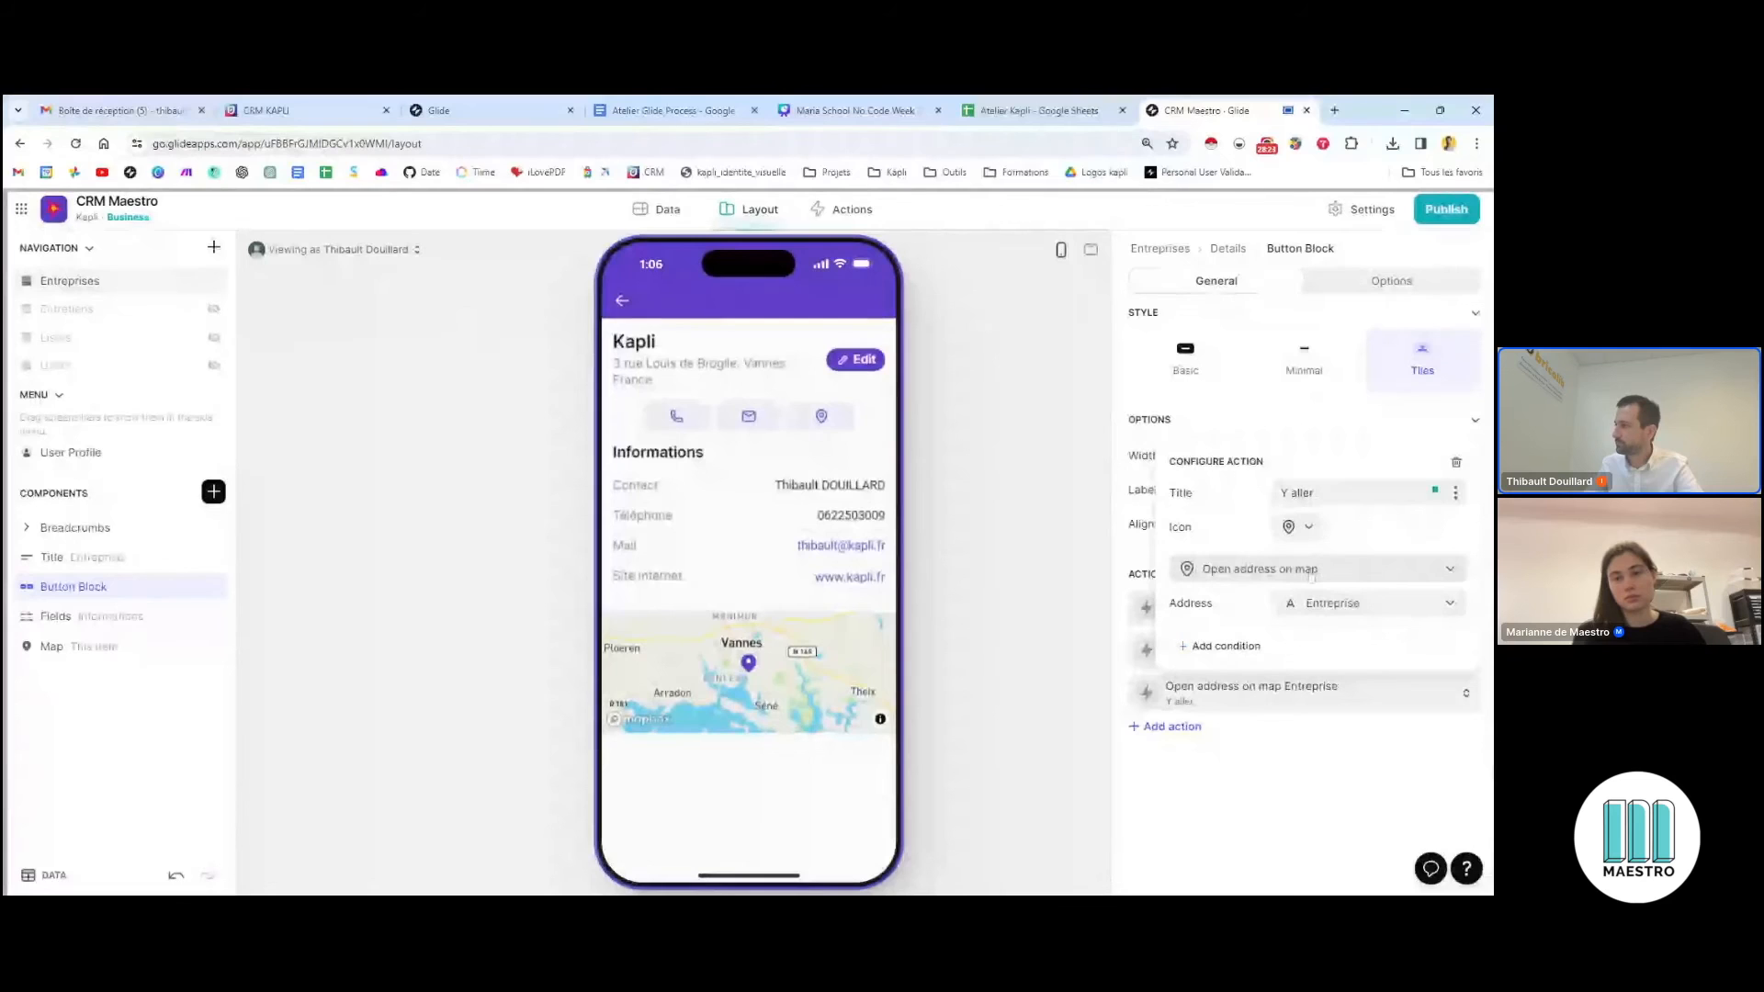
pyautogui.click(1342, 605)
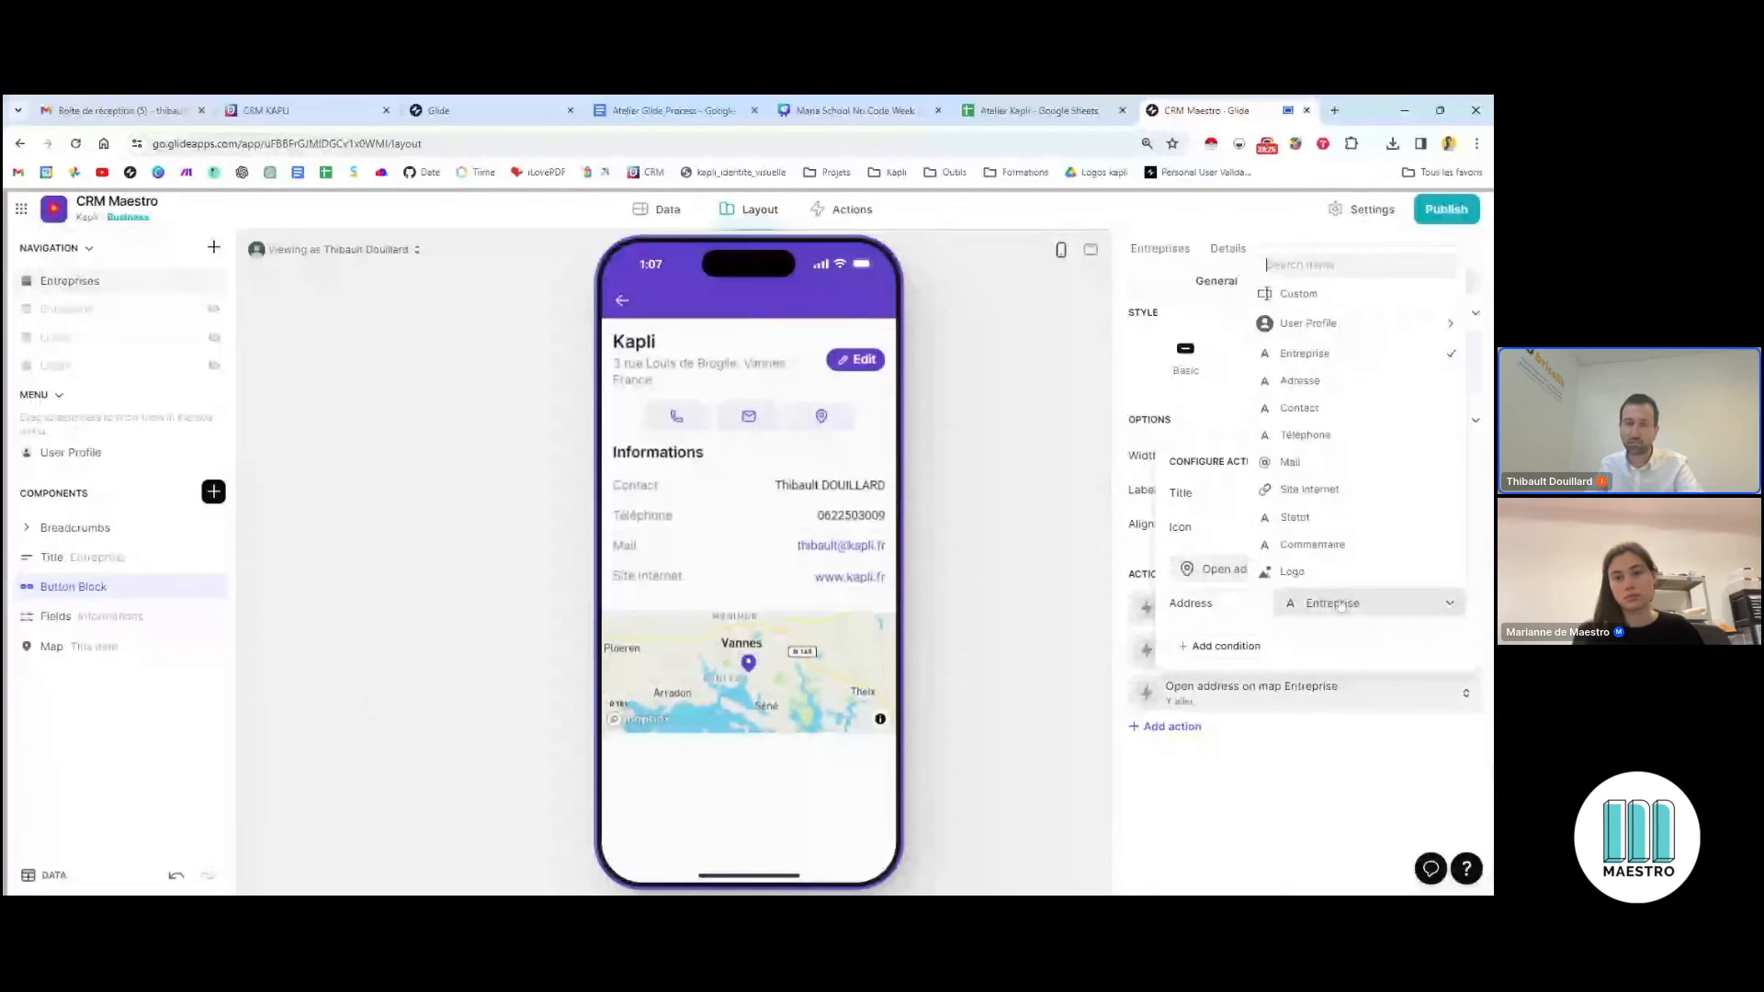
pyautogui.click(1354, 382)
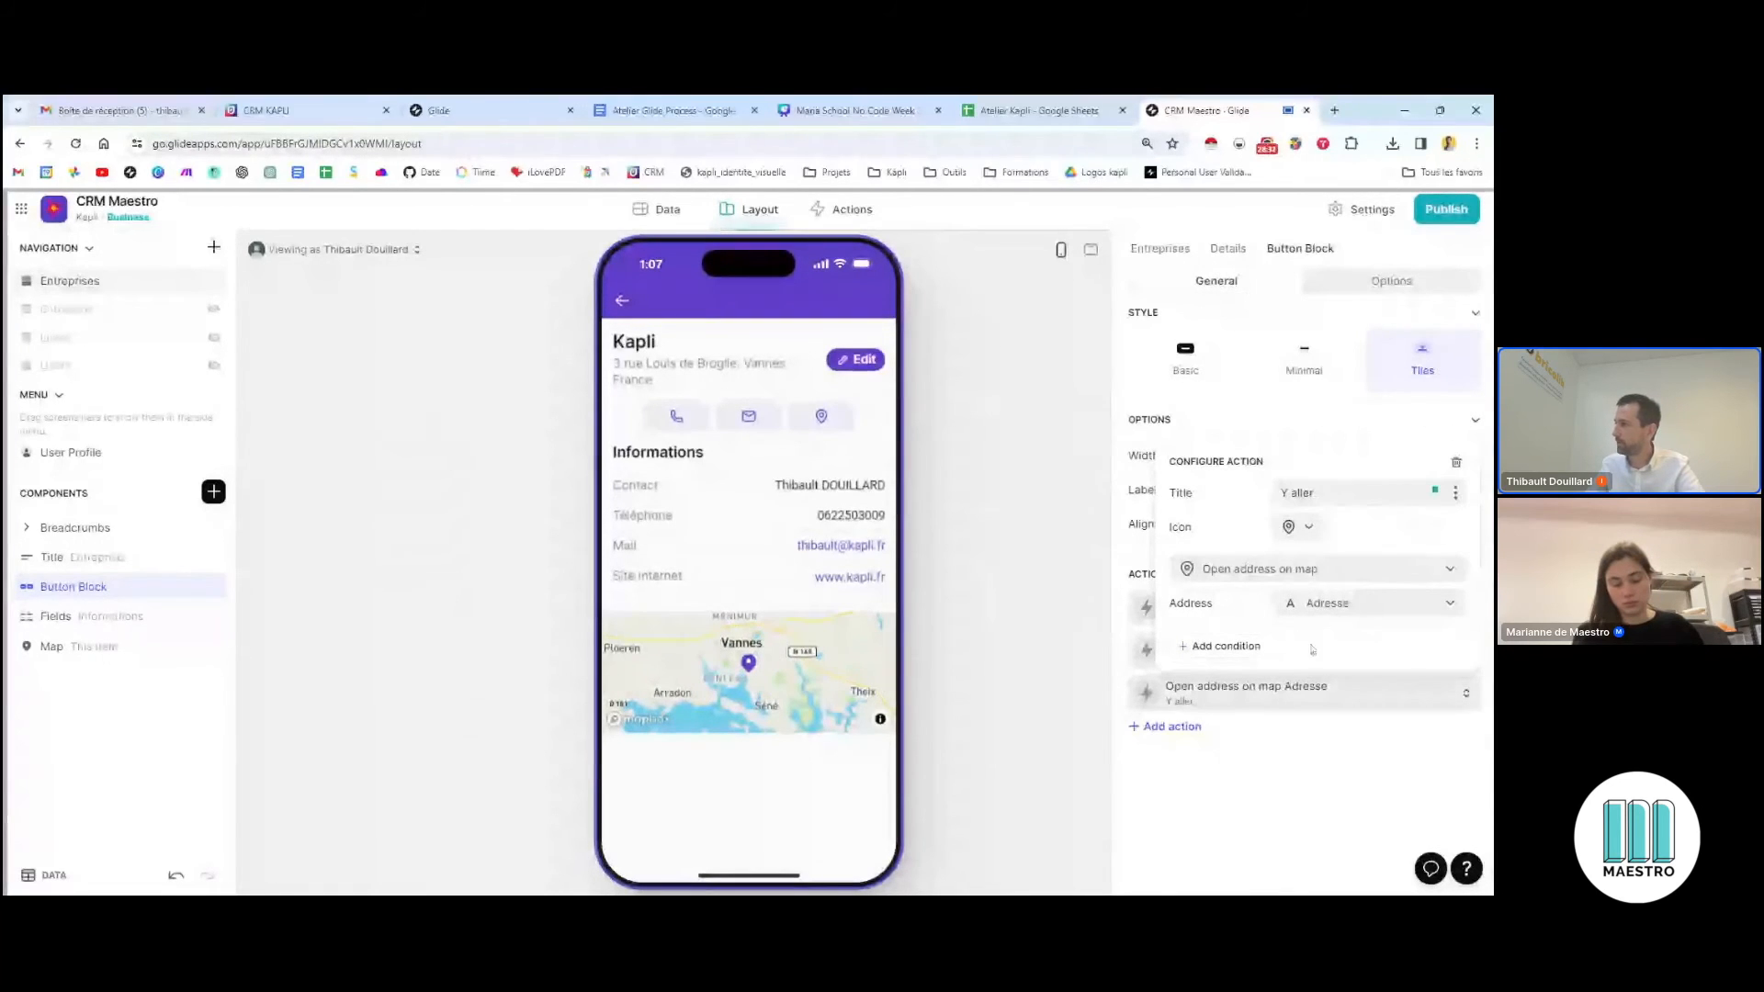
pyautogui.click(1322, 826)
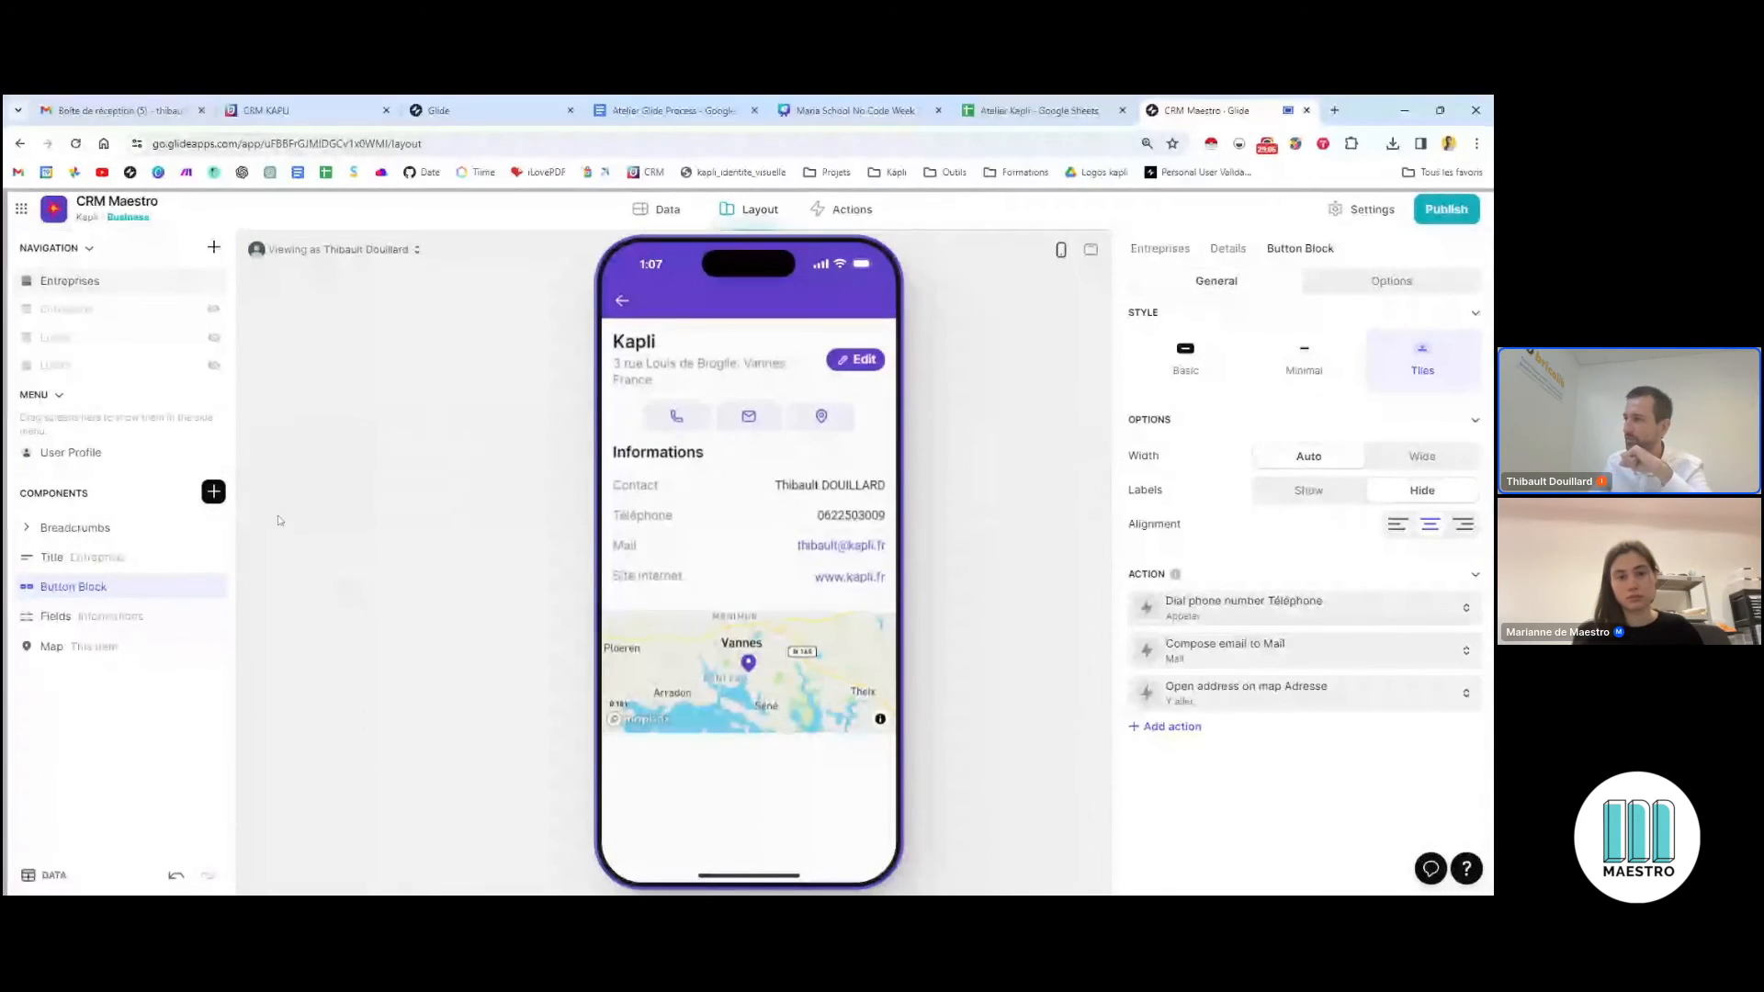
# Try the Basic style on the Button Block and switch it back to Tiles
pyautogui.click(213, 493)
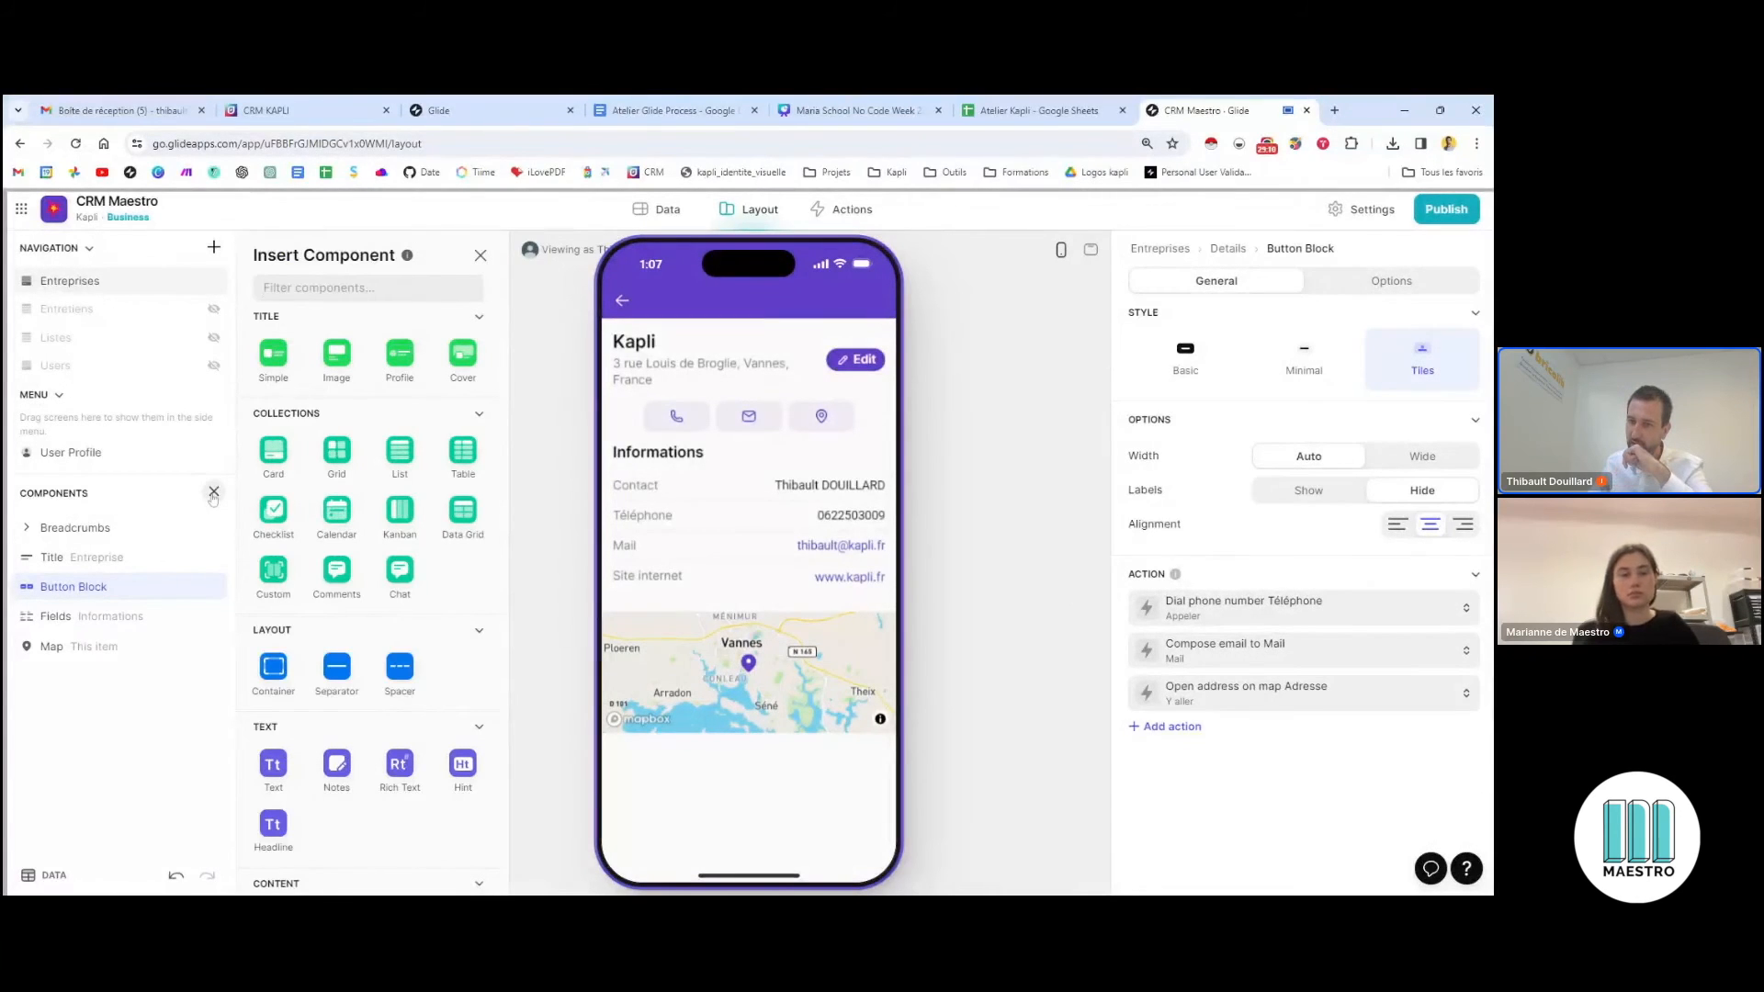
pyautogui.click(169, 787)
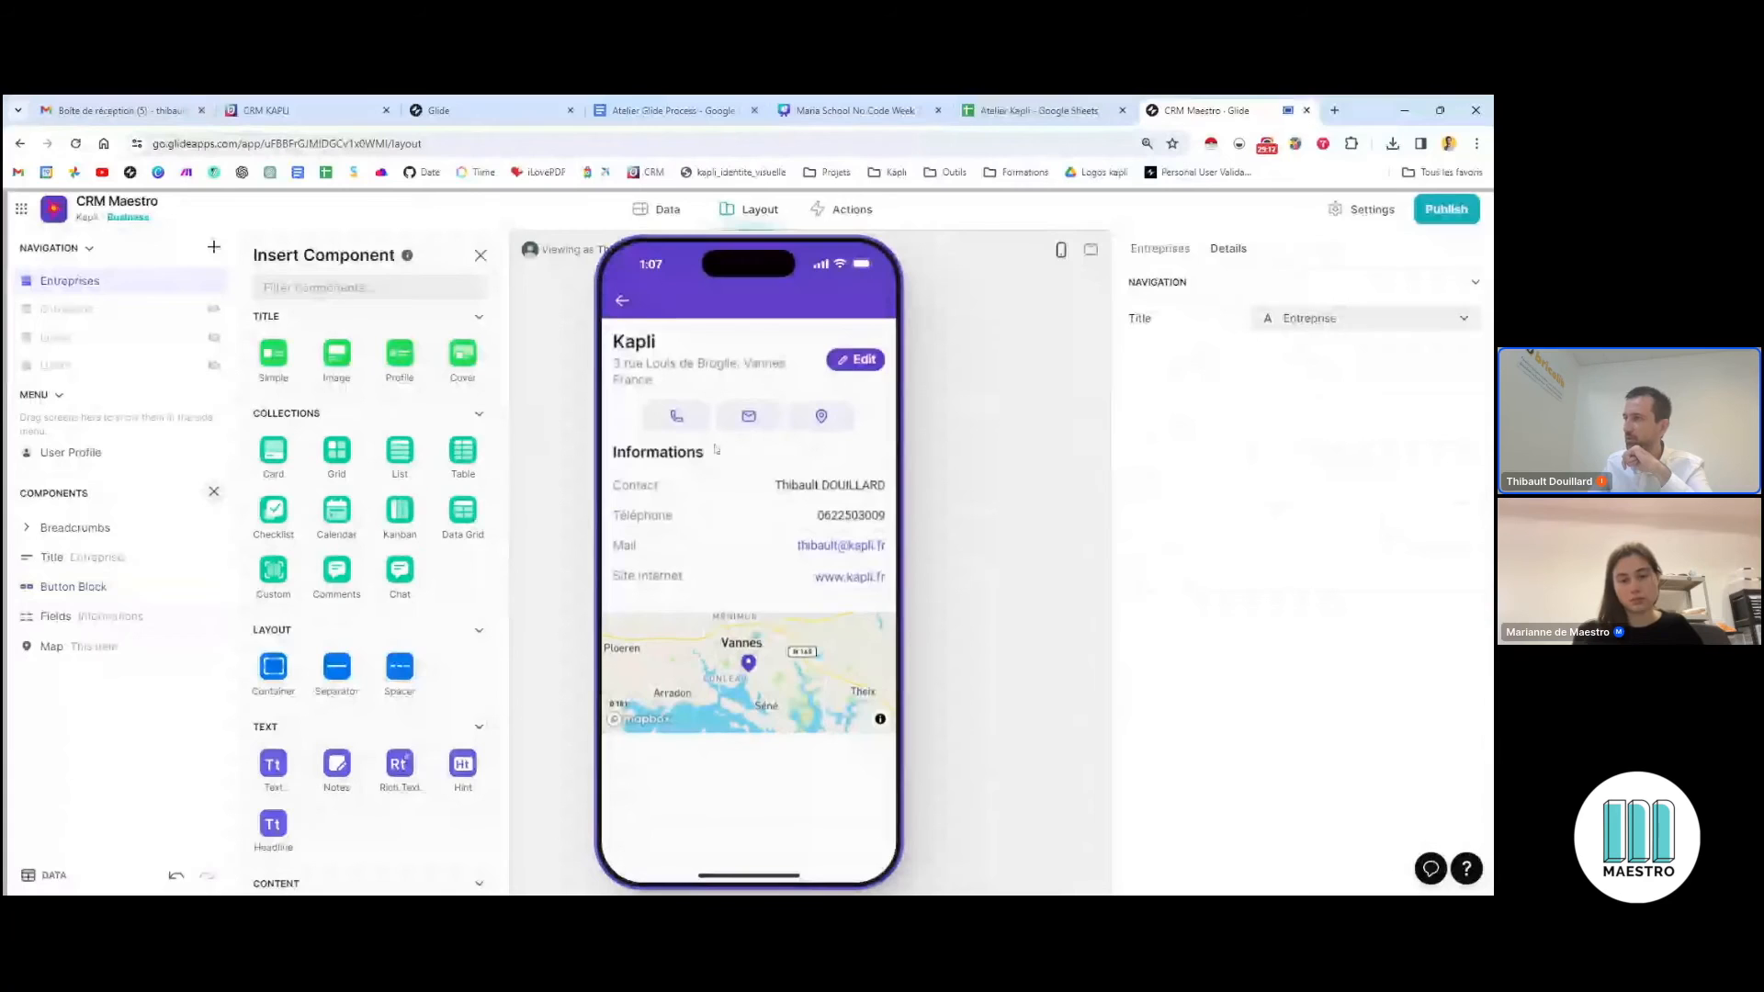
pyautogui.click(716, 418)
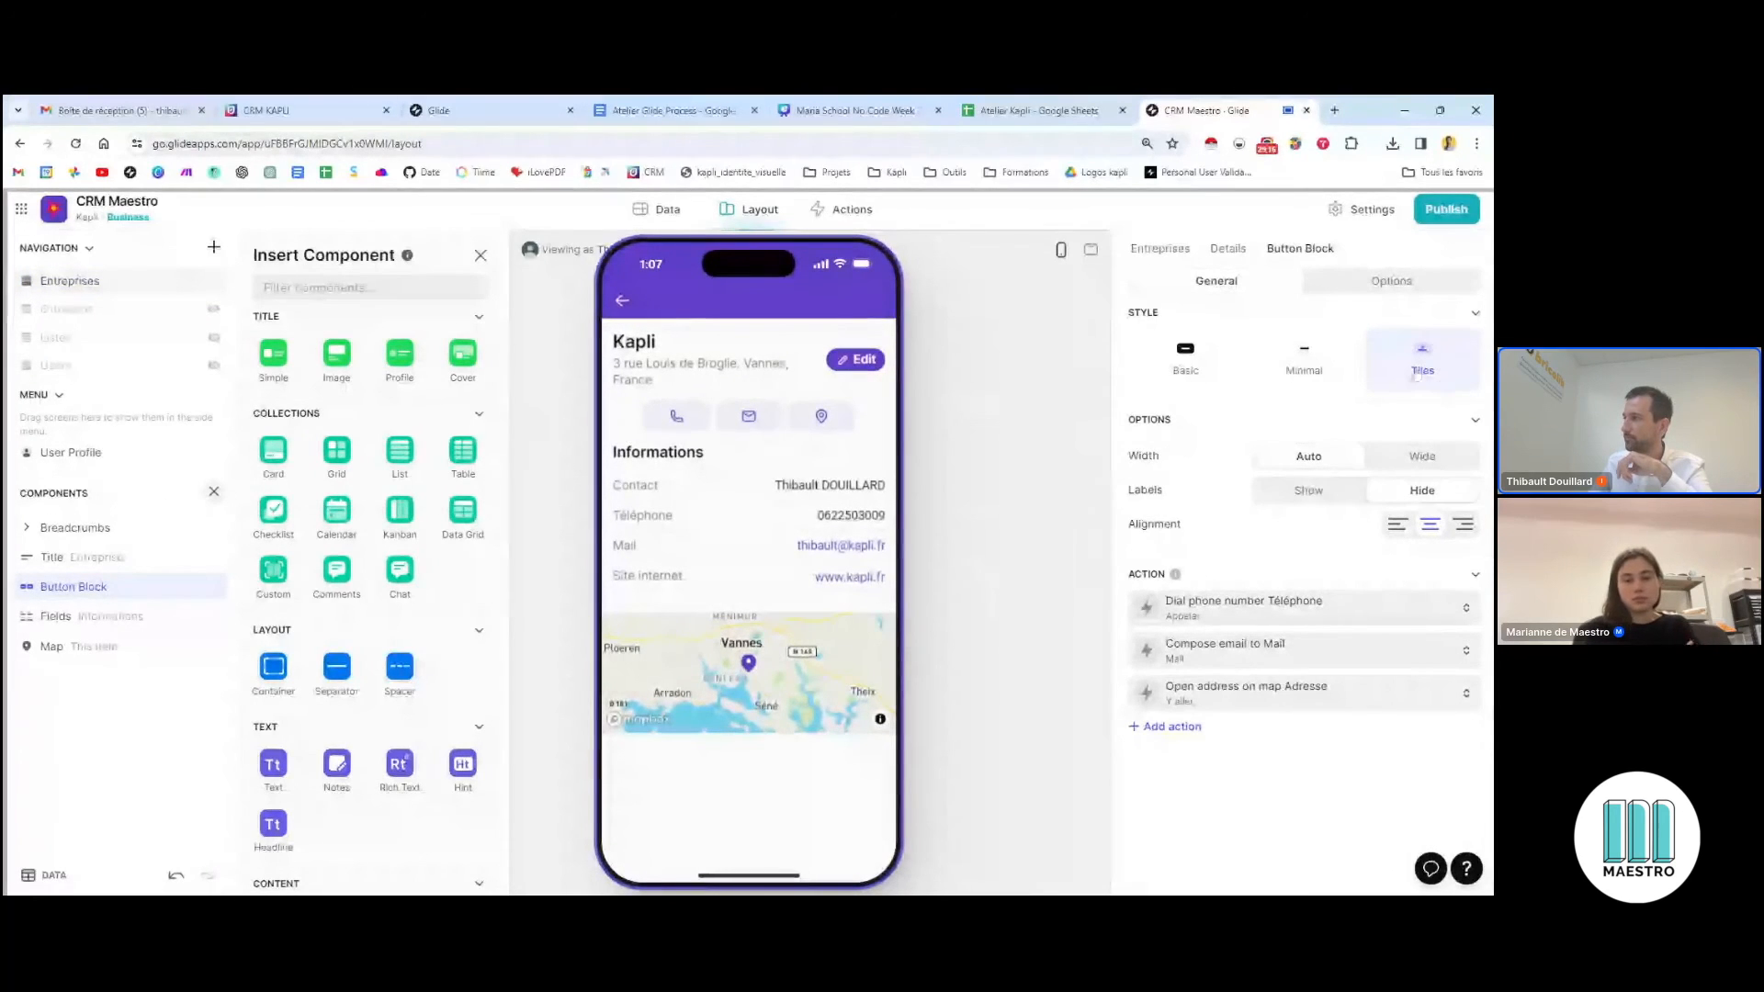
pyautogui.click(1195, 367)
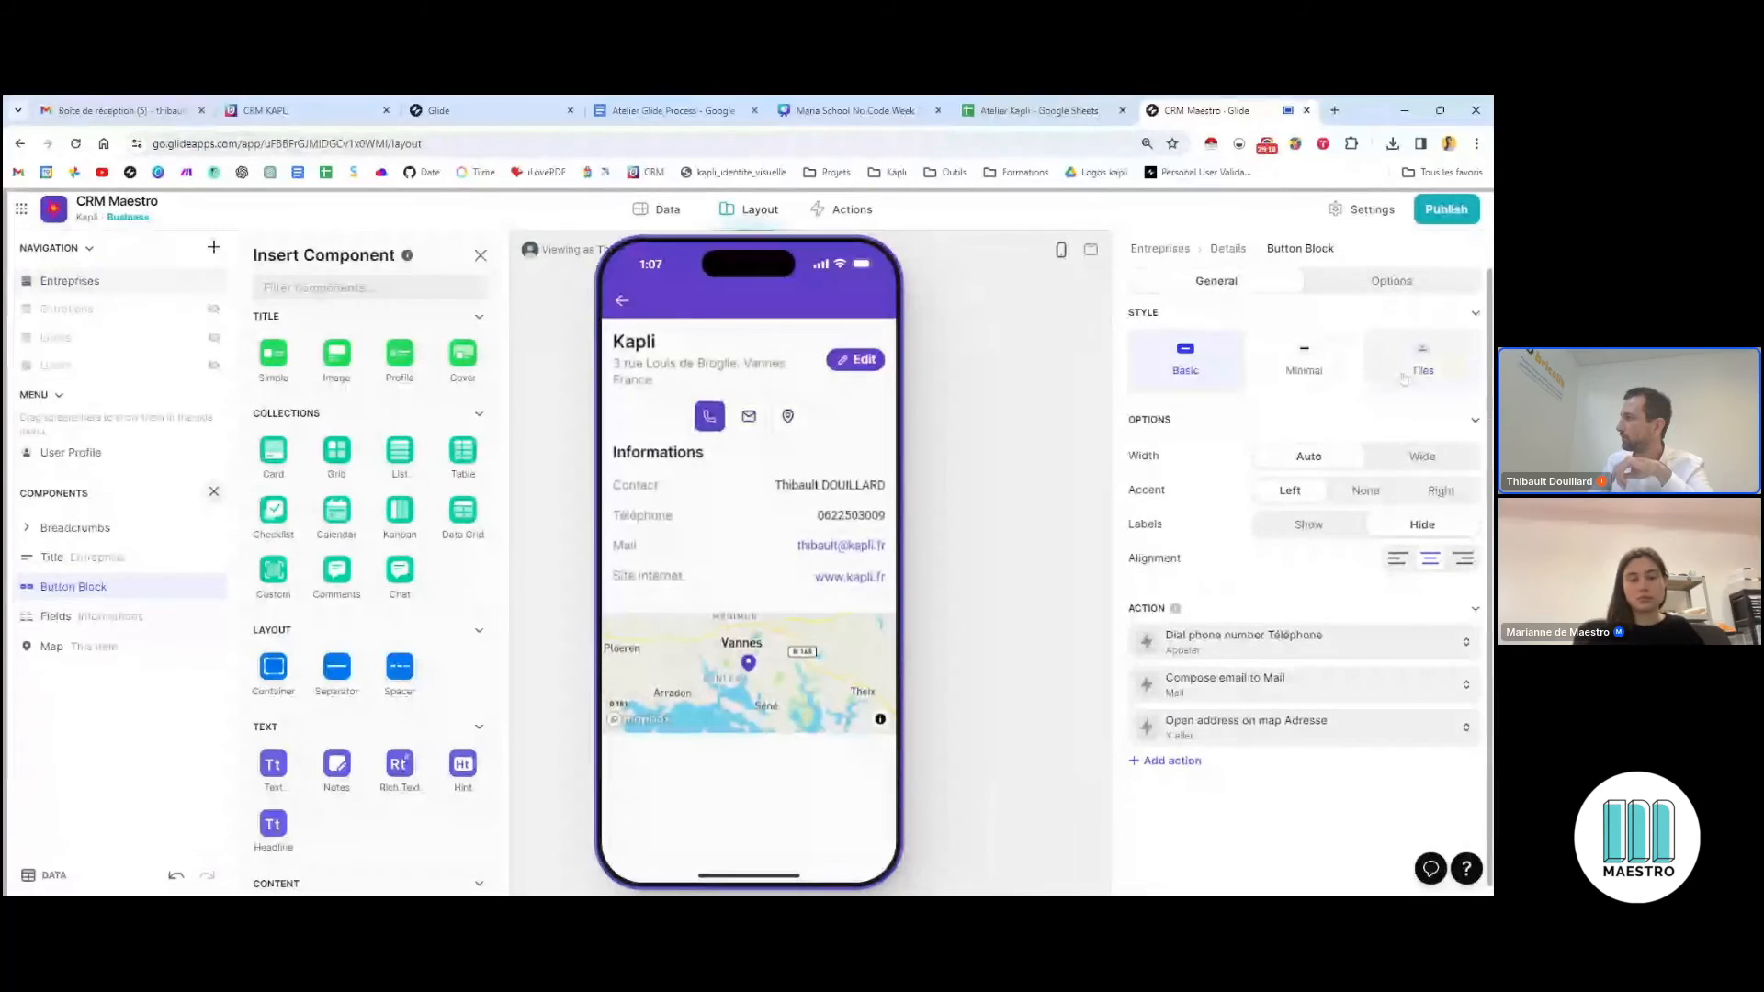
pyautogui.moveTo(1121, 728)
pyautogui.mouseDown()
pyautogui.moveTo(1119, 625)
pyautogui.moveTo(1121, 723)
pyautogui.mouseUp()
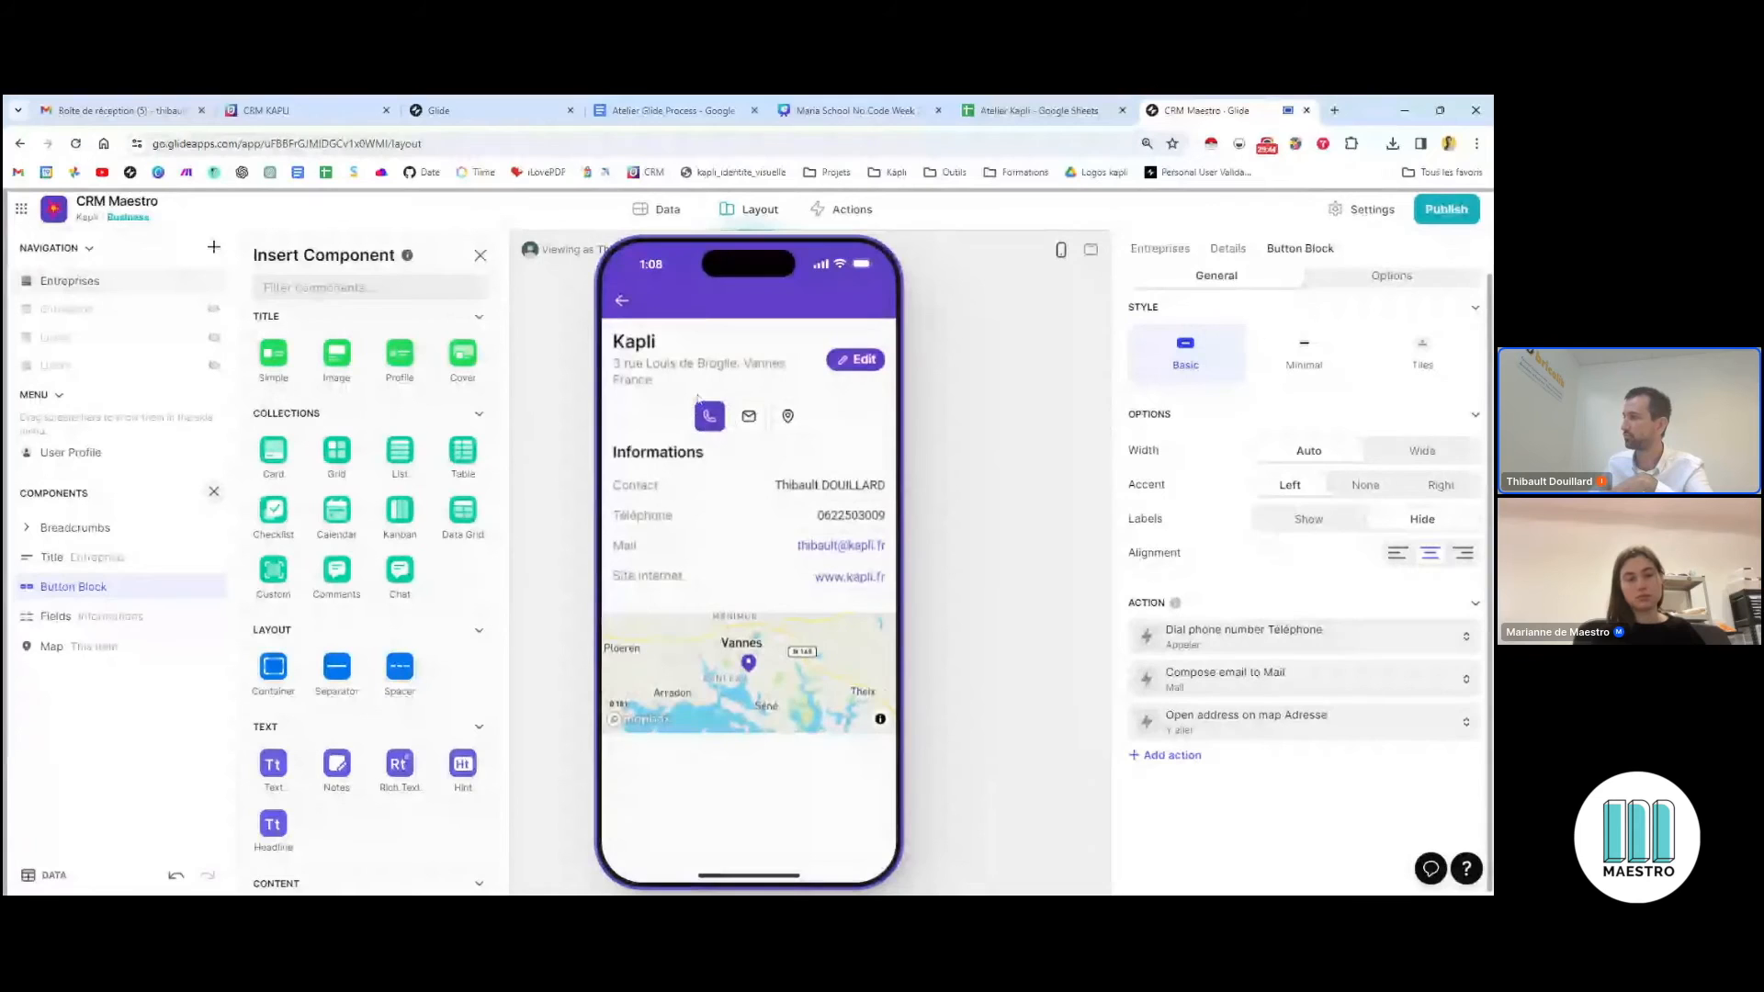
pyautogui.click(1441, 360)
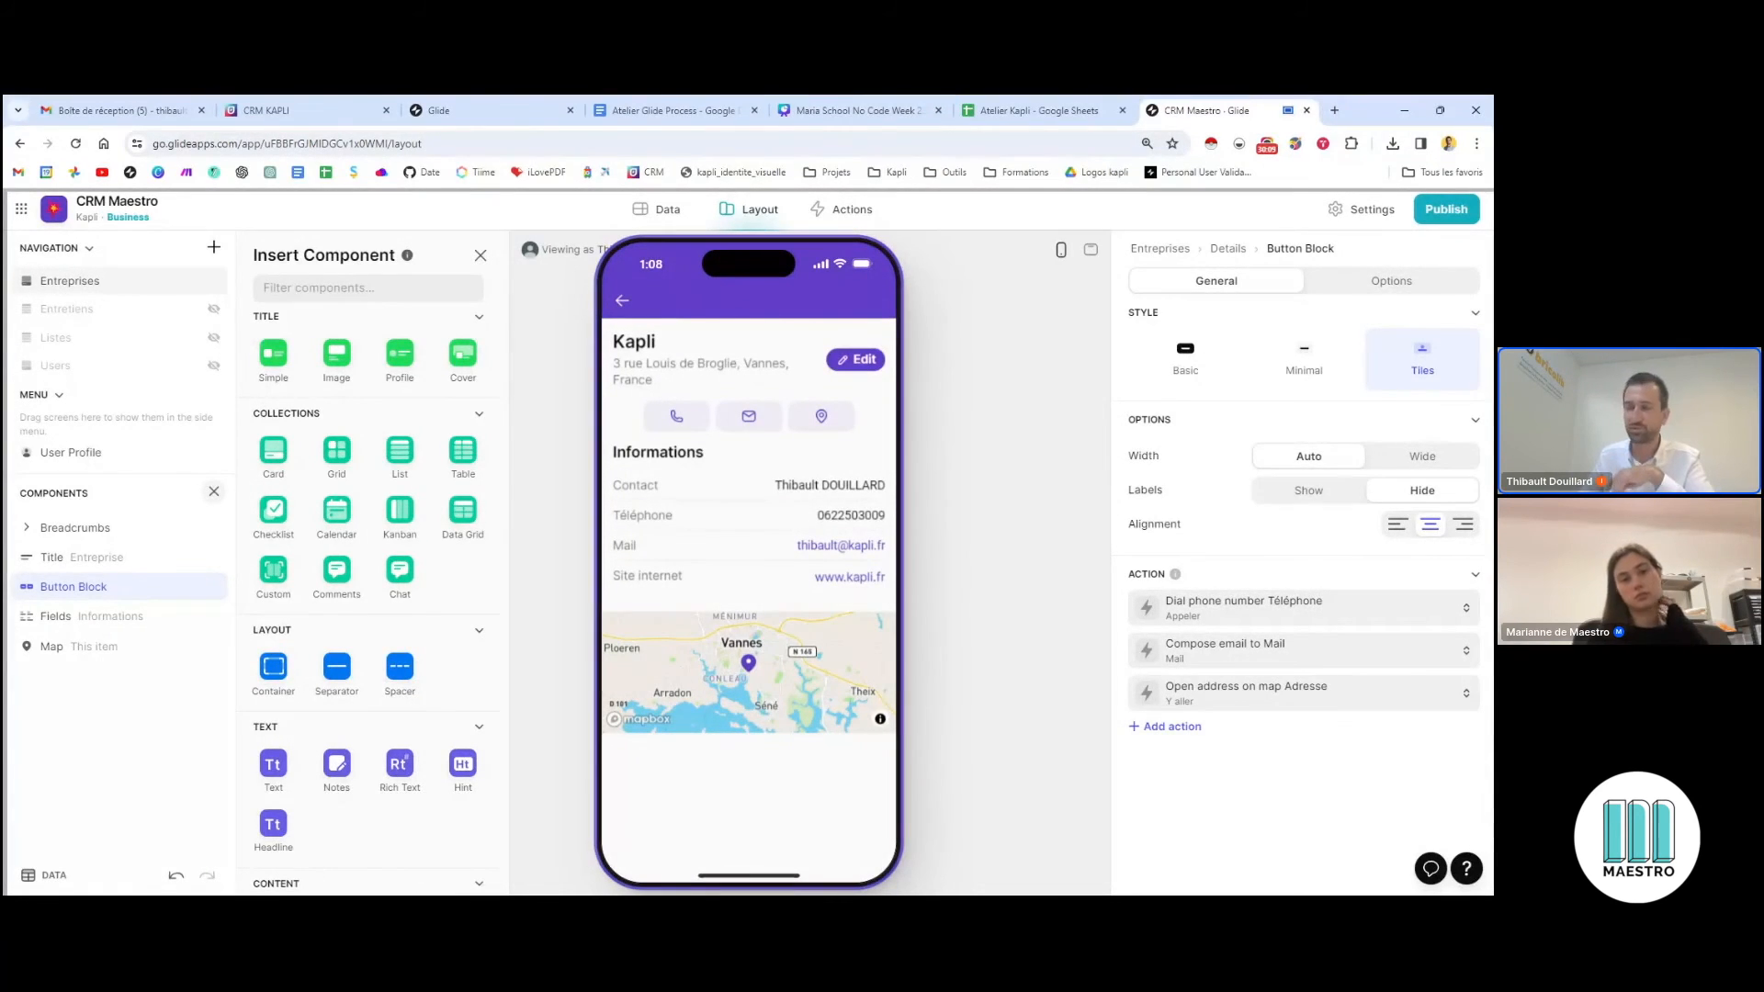
# Add a Choice component, found by searching "choice", and place it between the Button Block and the Informations fields
pyautogui.write('choice')
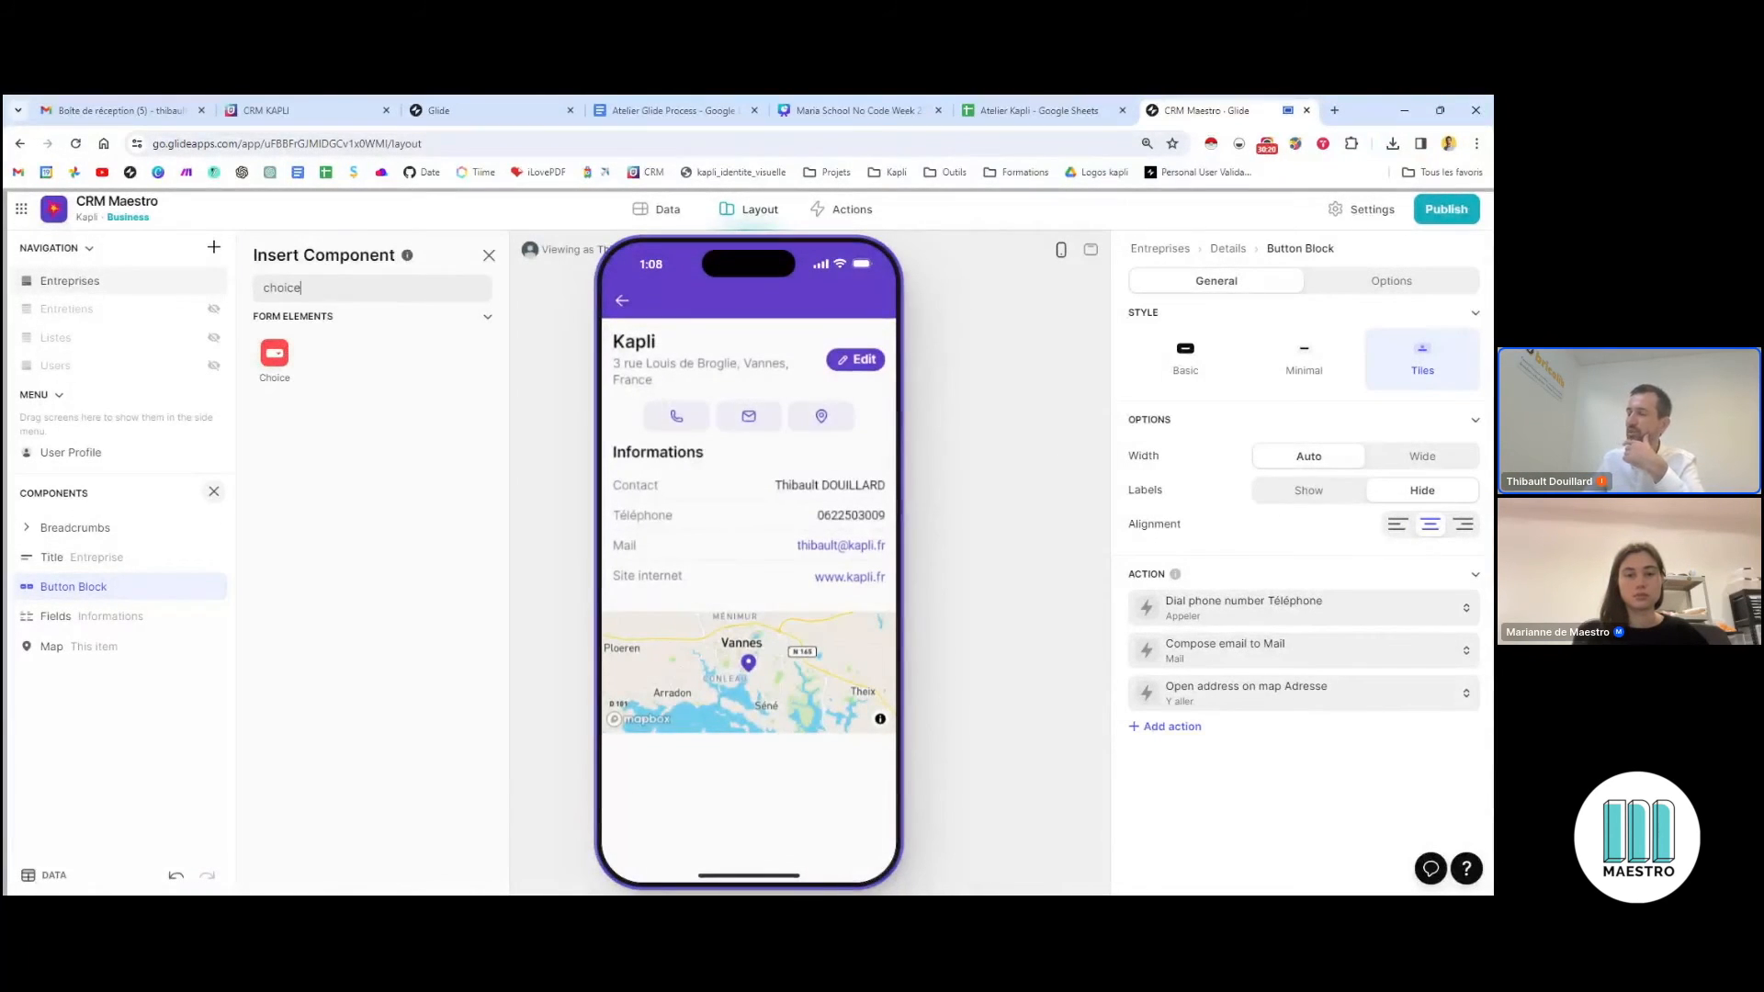
pyautogui.click(276, 356)
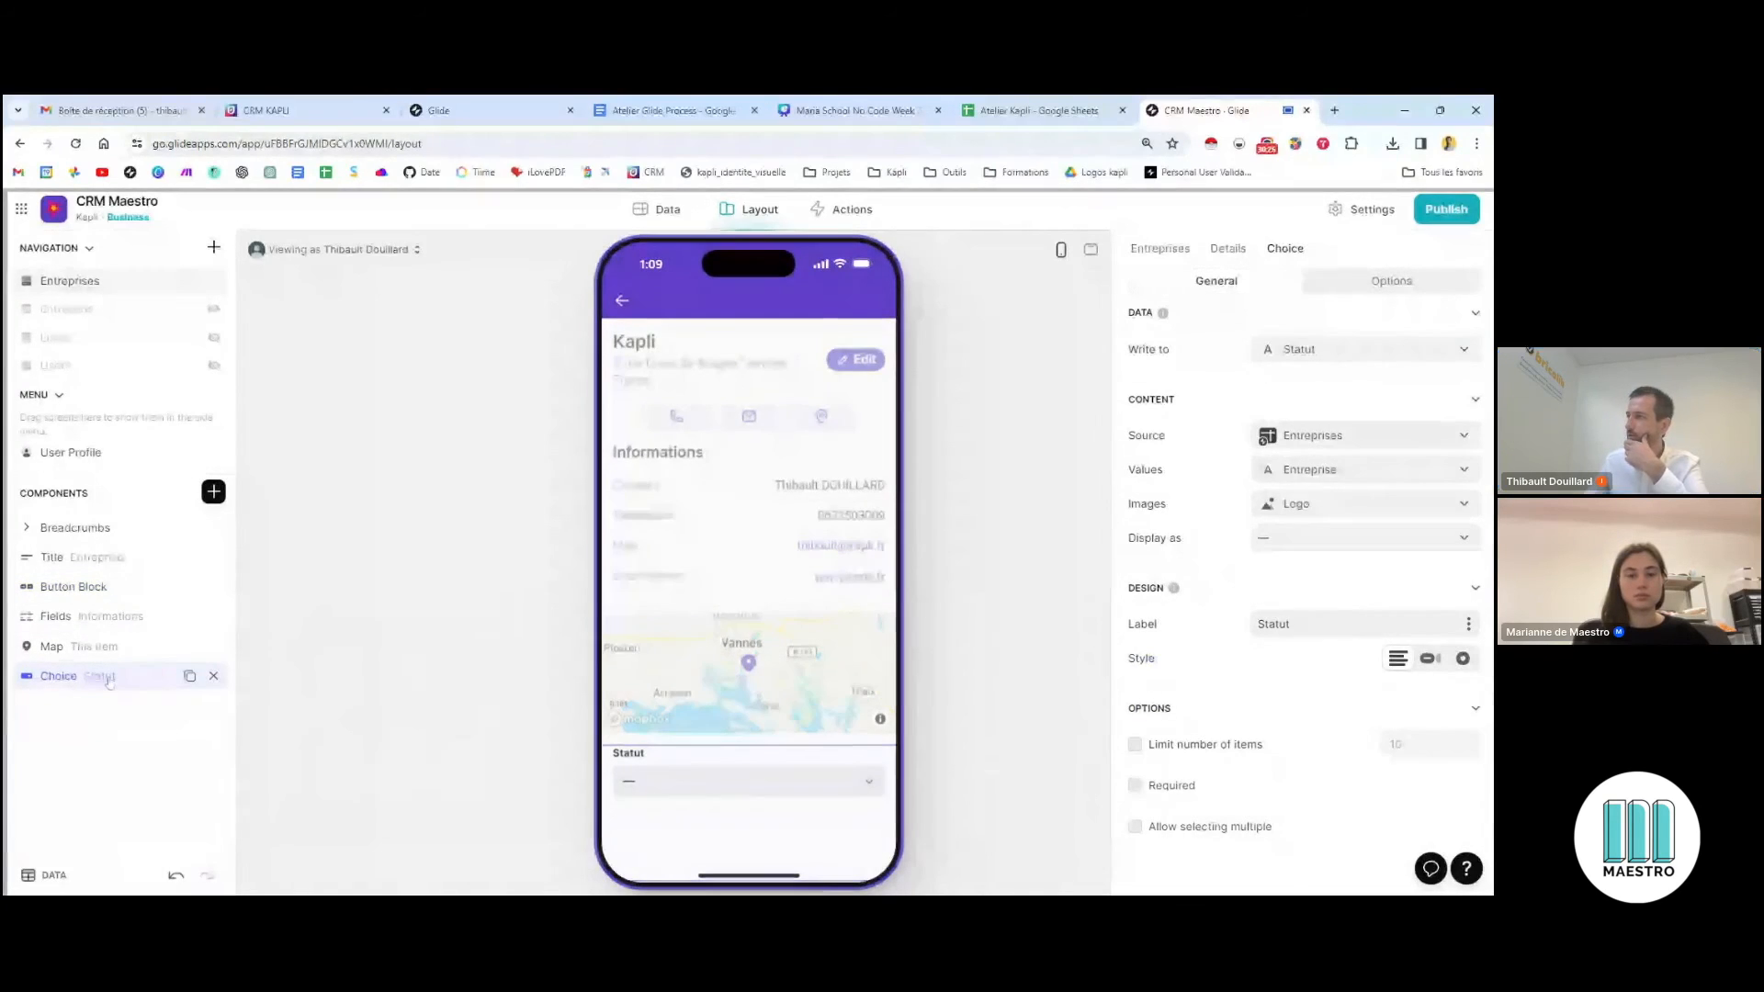
pyautogui.moveTo(107, 684); pyautogui.dragTo(93, 633)
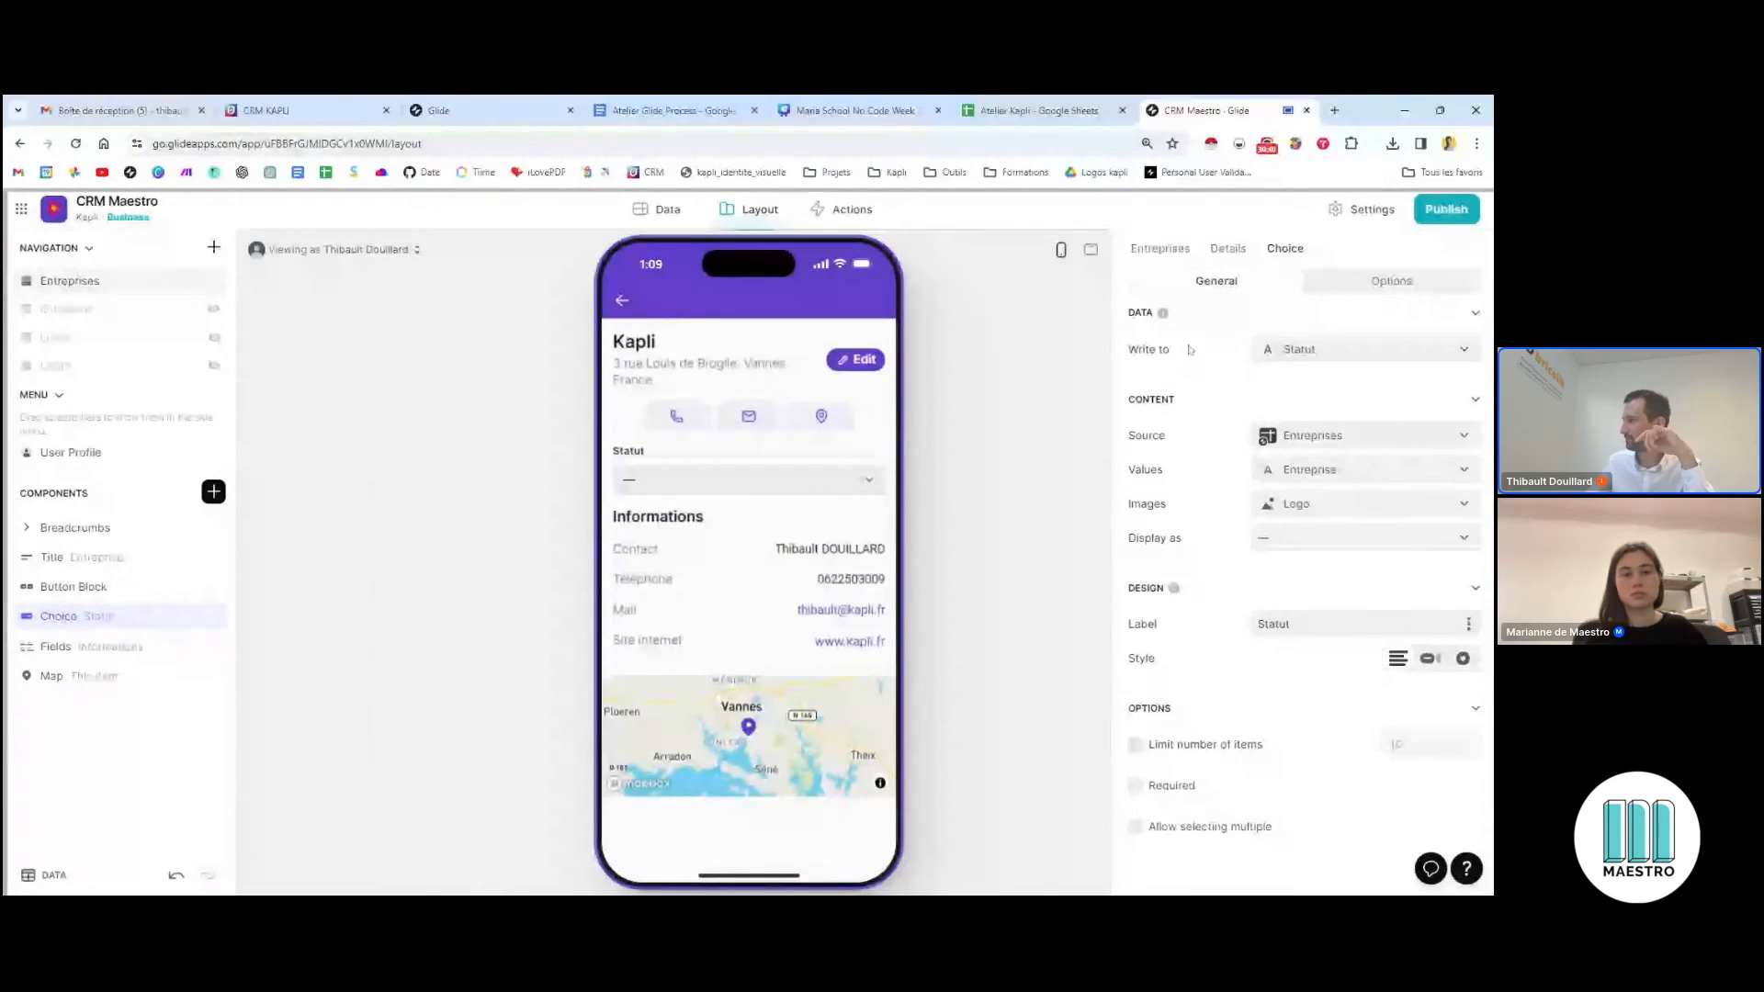
# Check which column the Choice component writes to and examine the options it offers in the app preview
pyautogui.click(1343, 349)
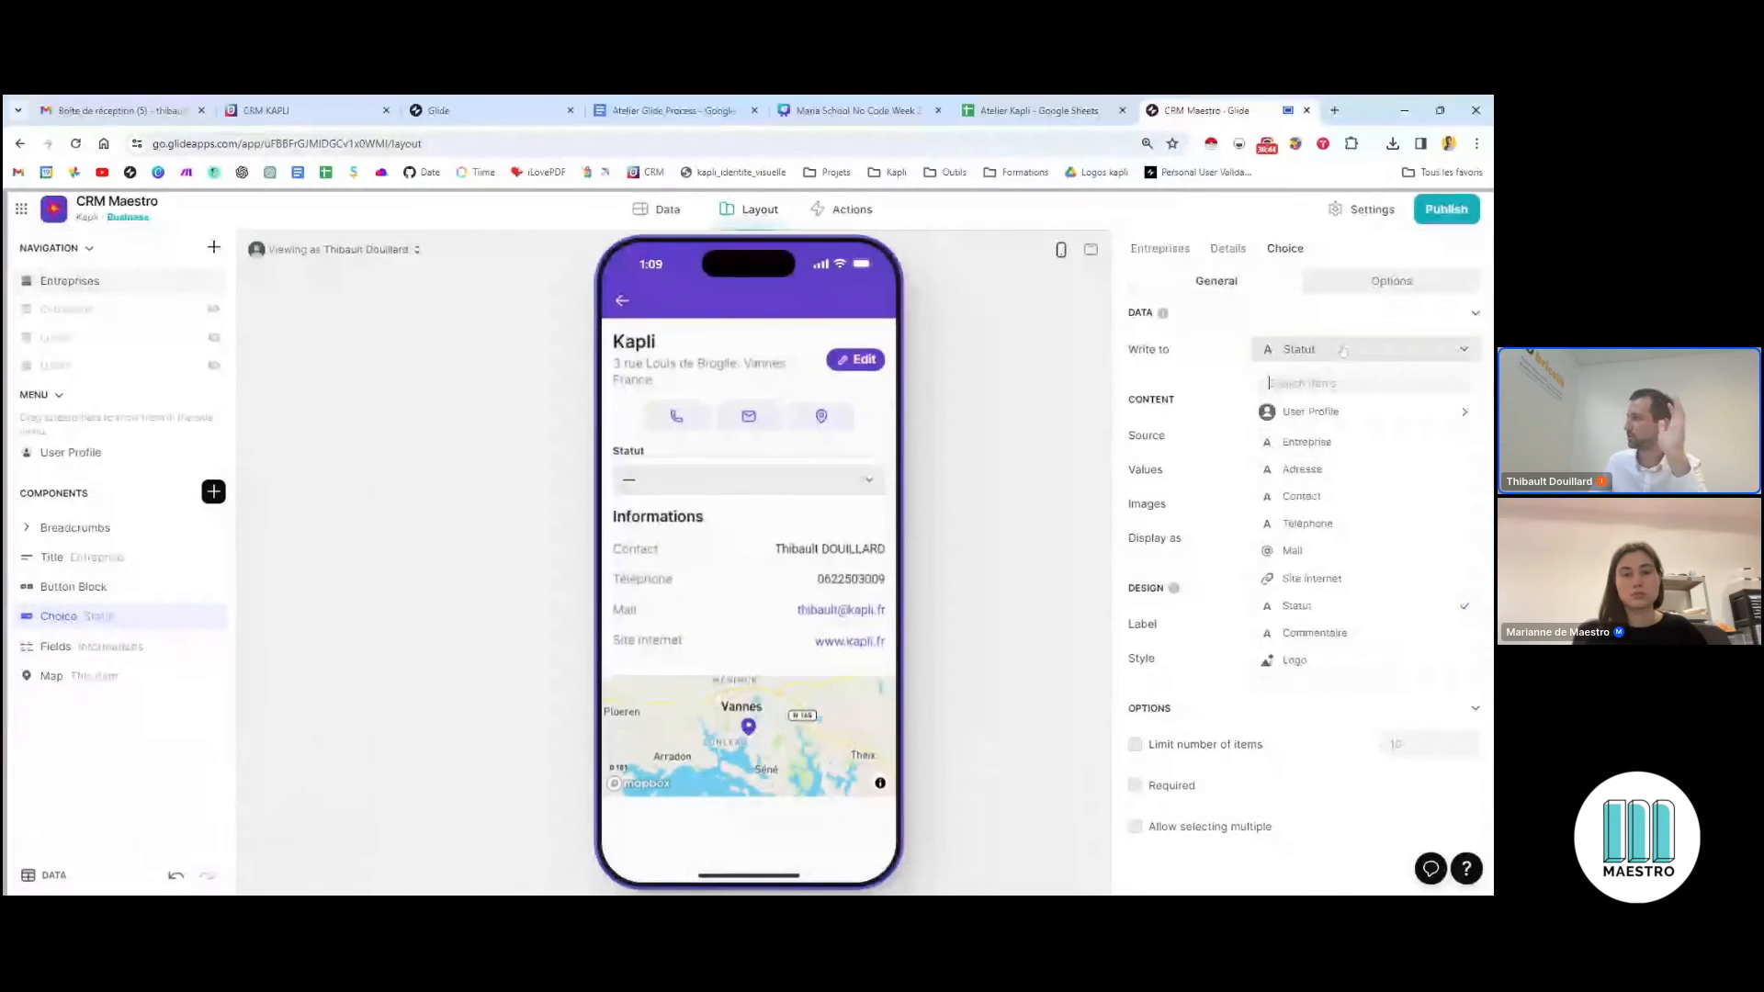
pyautogui.click(1332, 350)
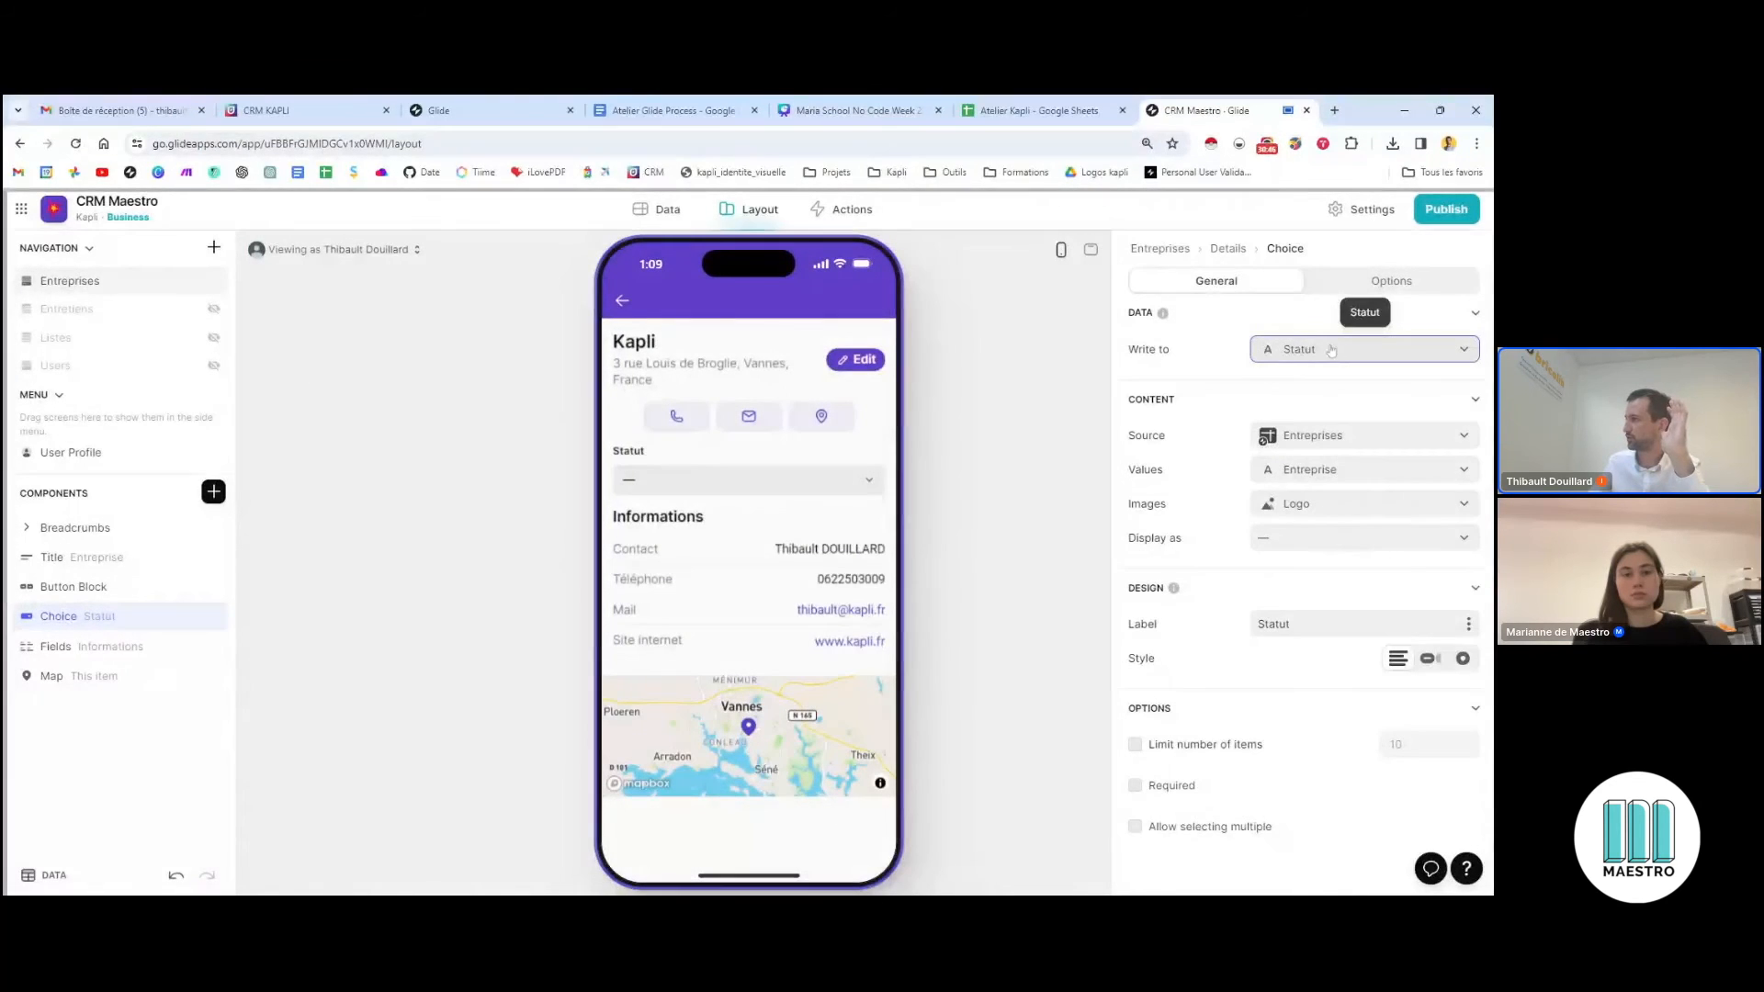
pyautogui.click(776, 483)
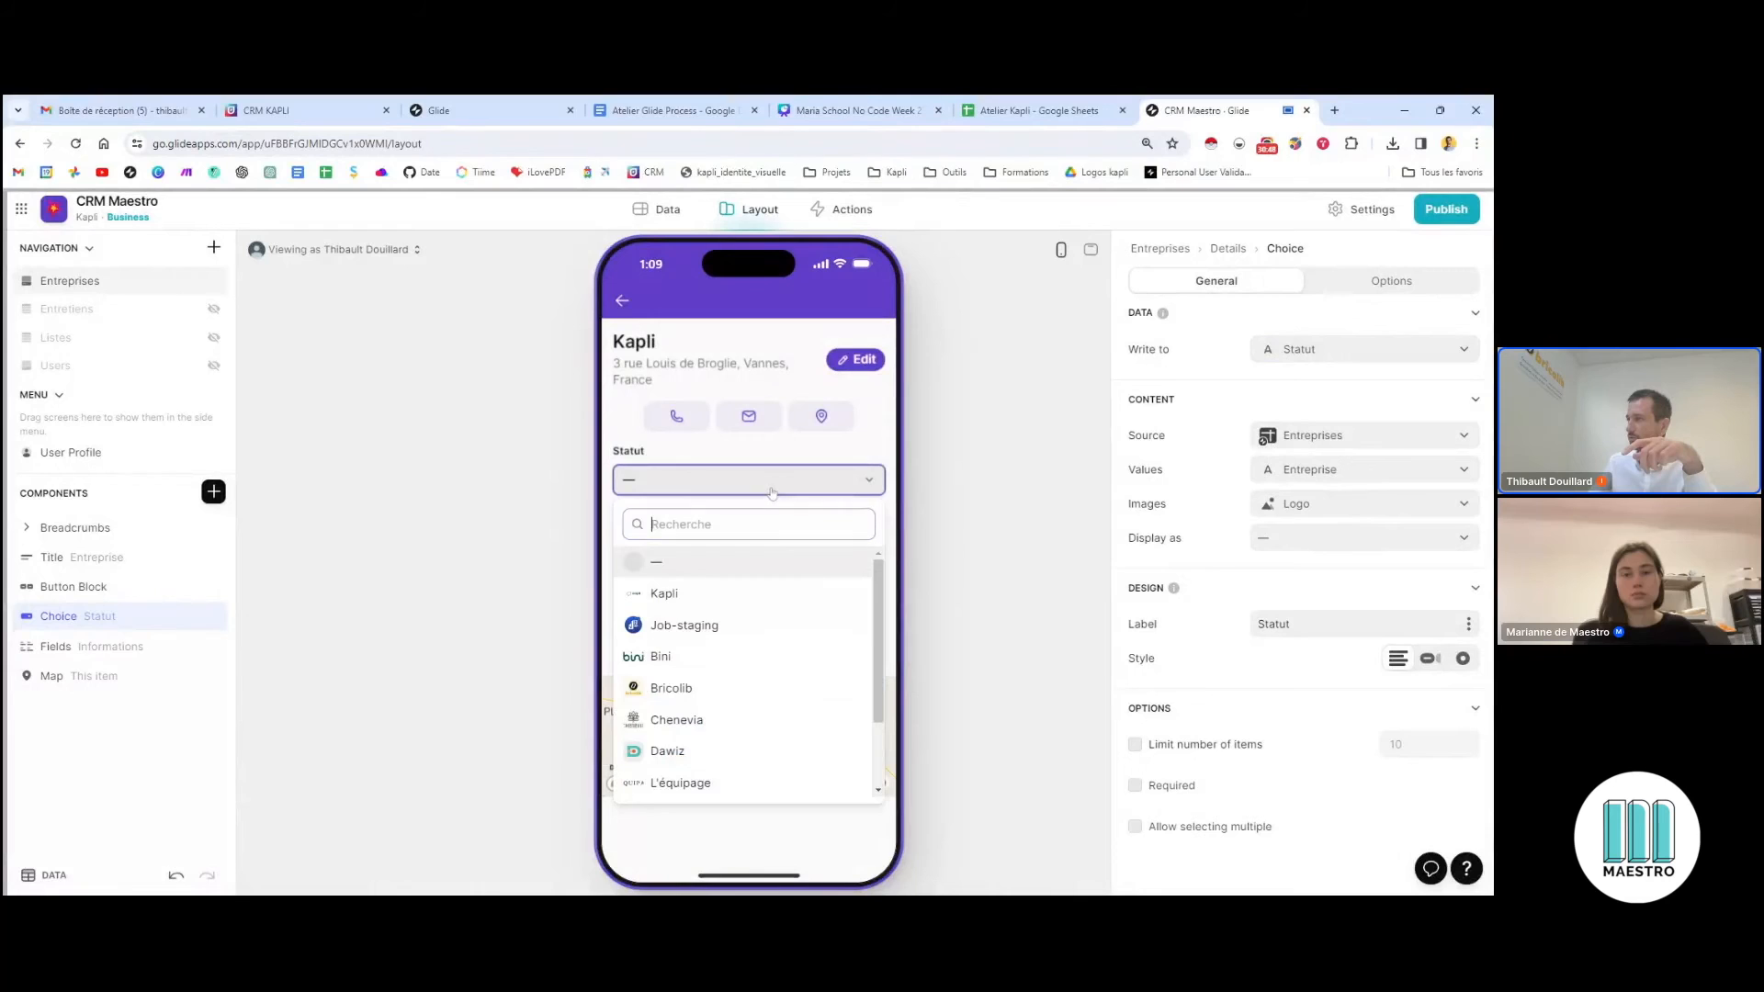
pyautogui.scroll(-1, 732, 717)
pyautogui.scroll(1, 763, 662)
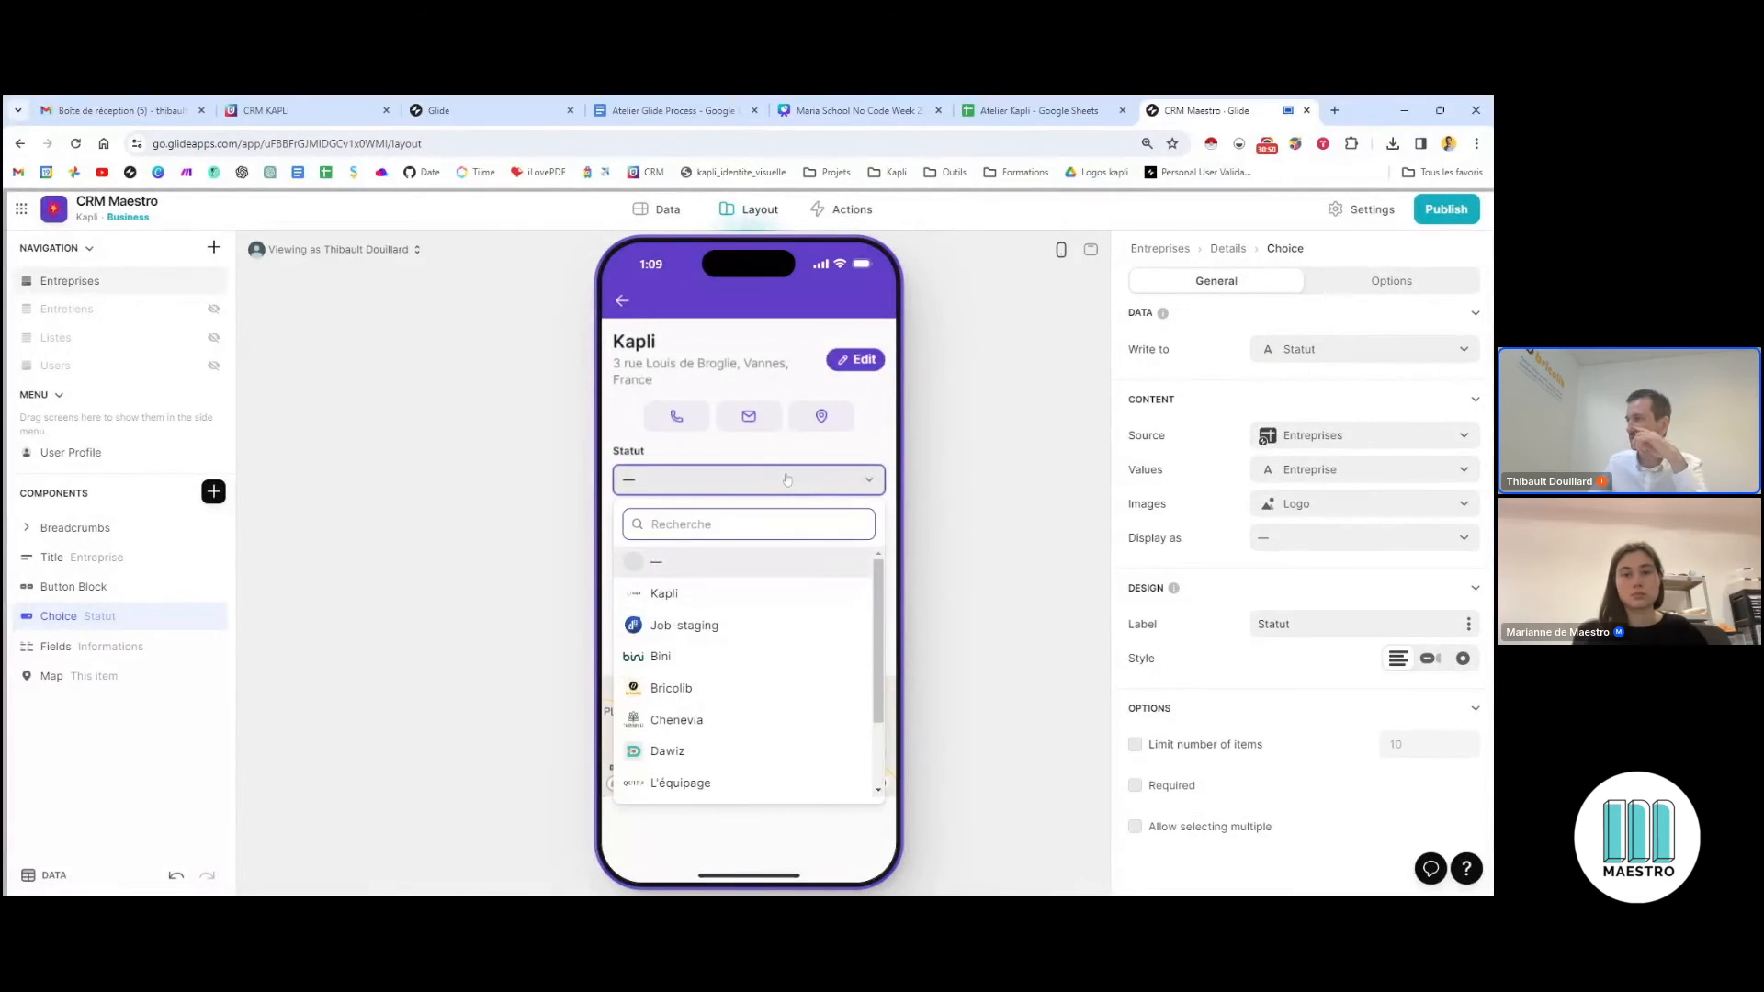
pyautogui.click(1110, 410)
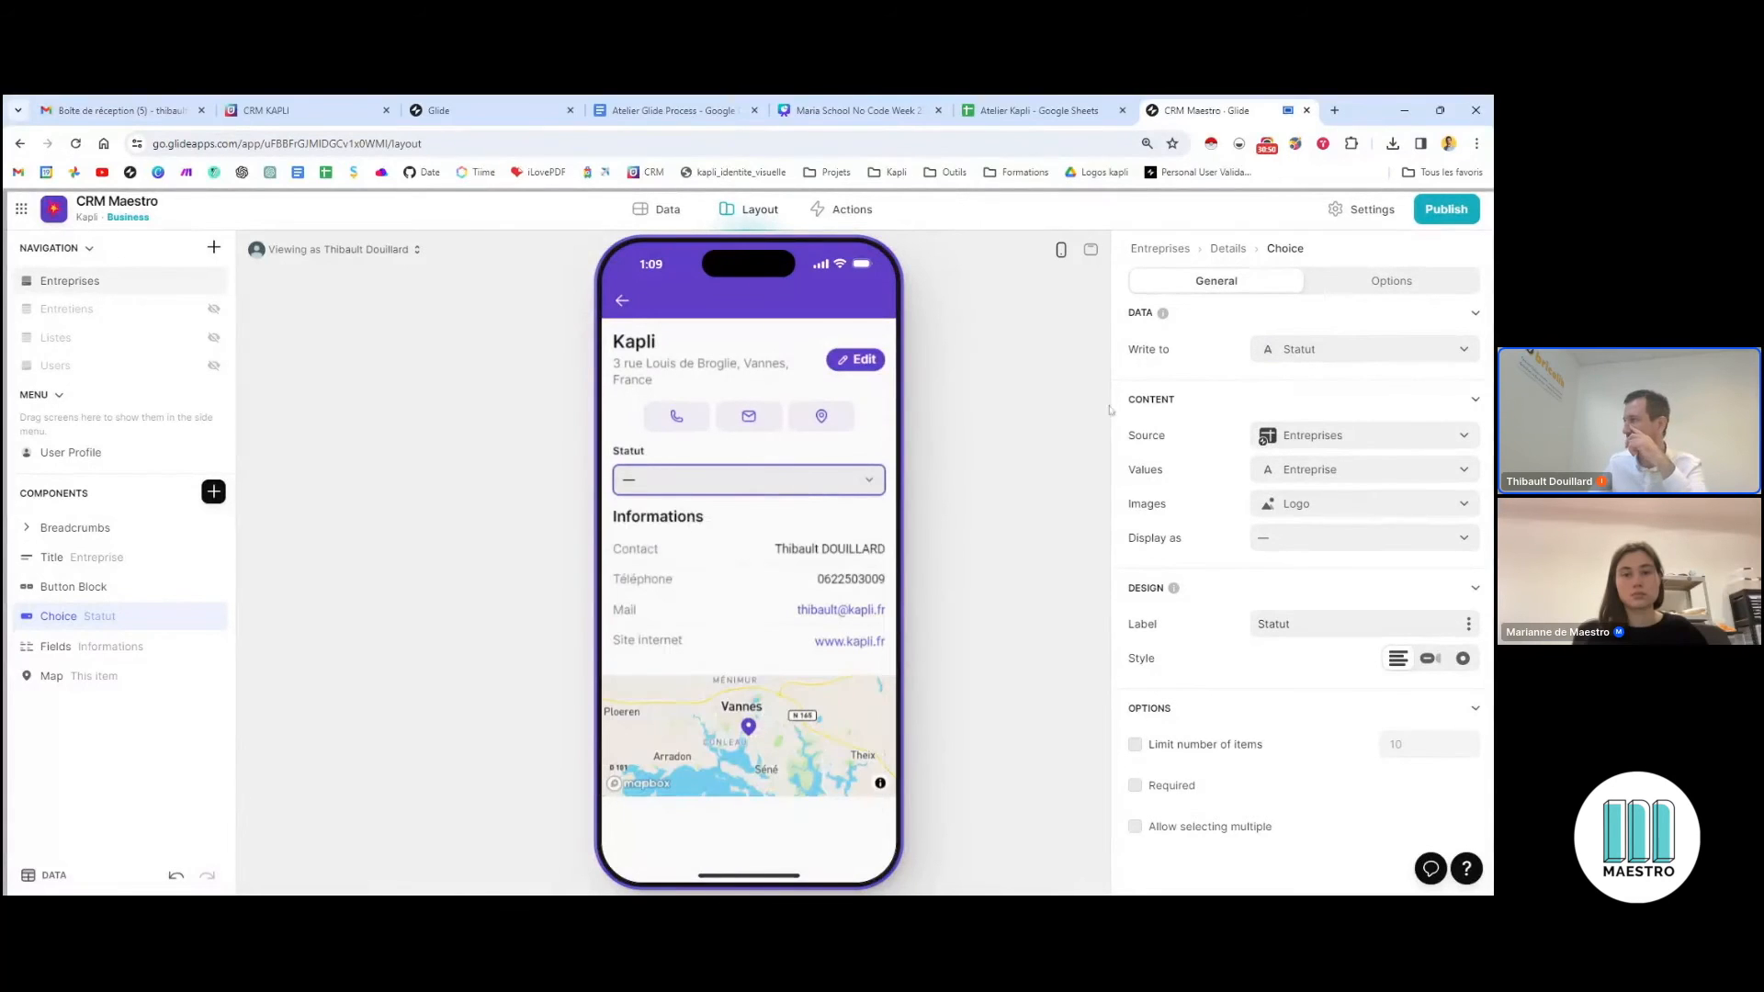
# Set the Choice component's source to the Listes table and its images to the Emoji statut column, reviewing the values column
pyautogui.click(1301, 439)
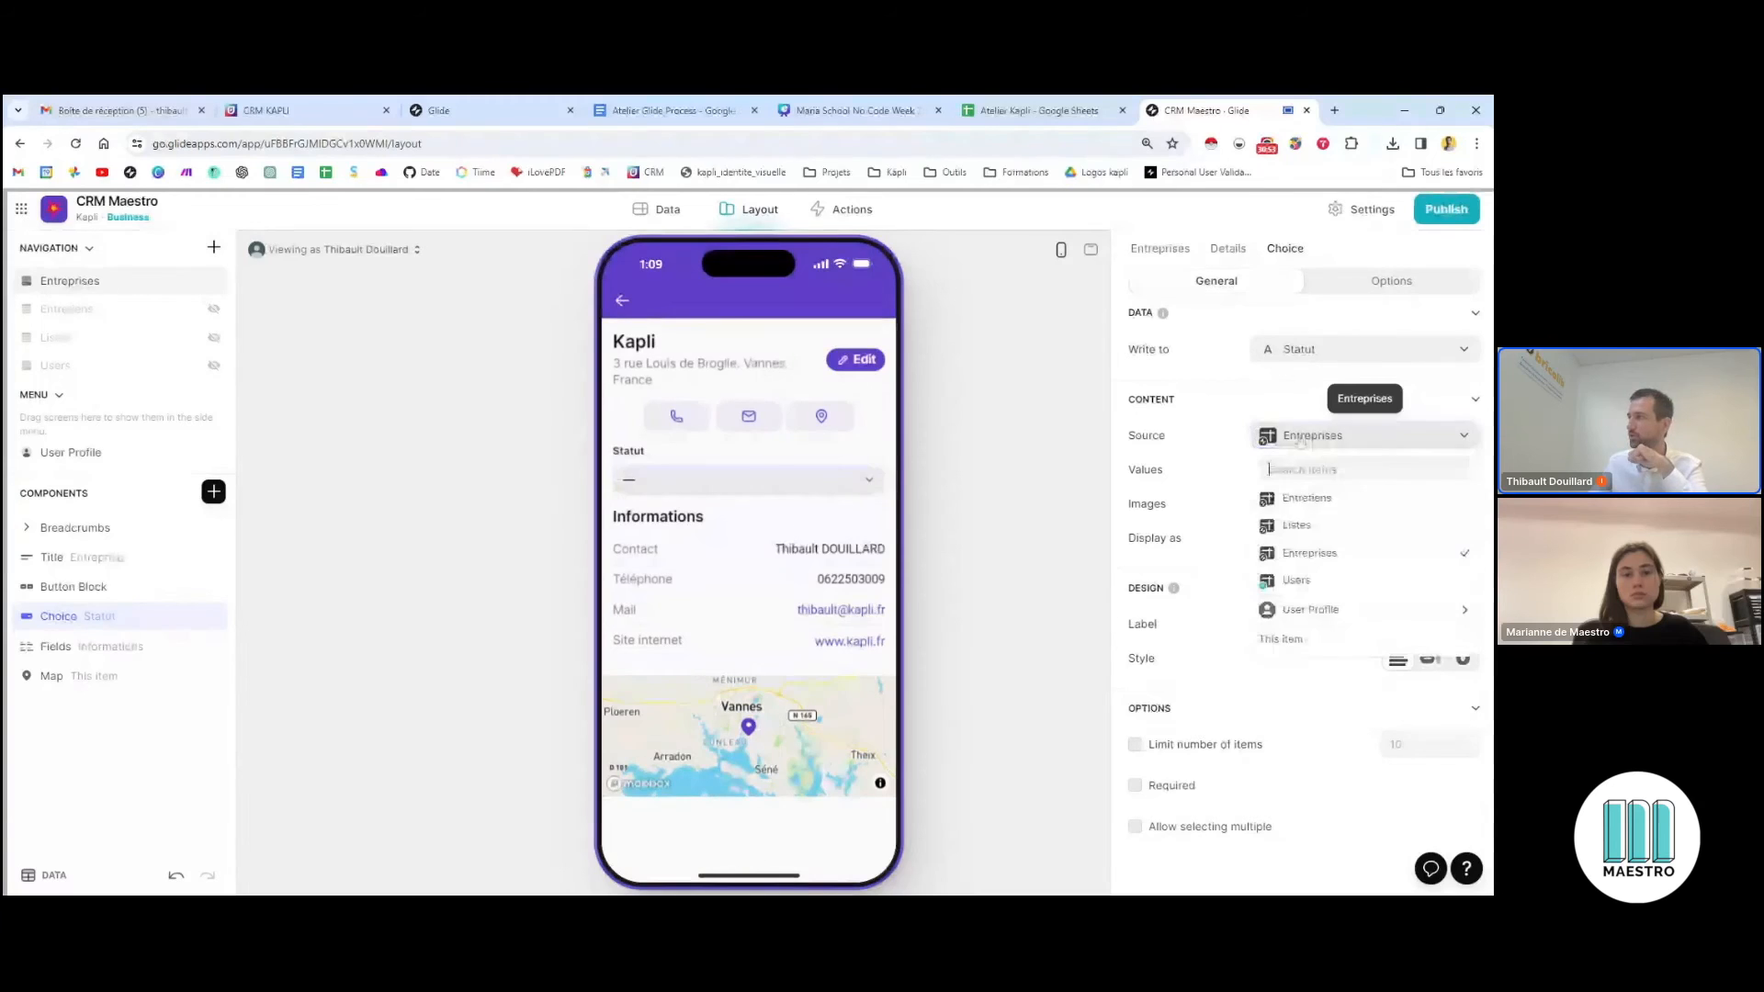
pyautogui.click(1125, 434)
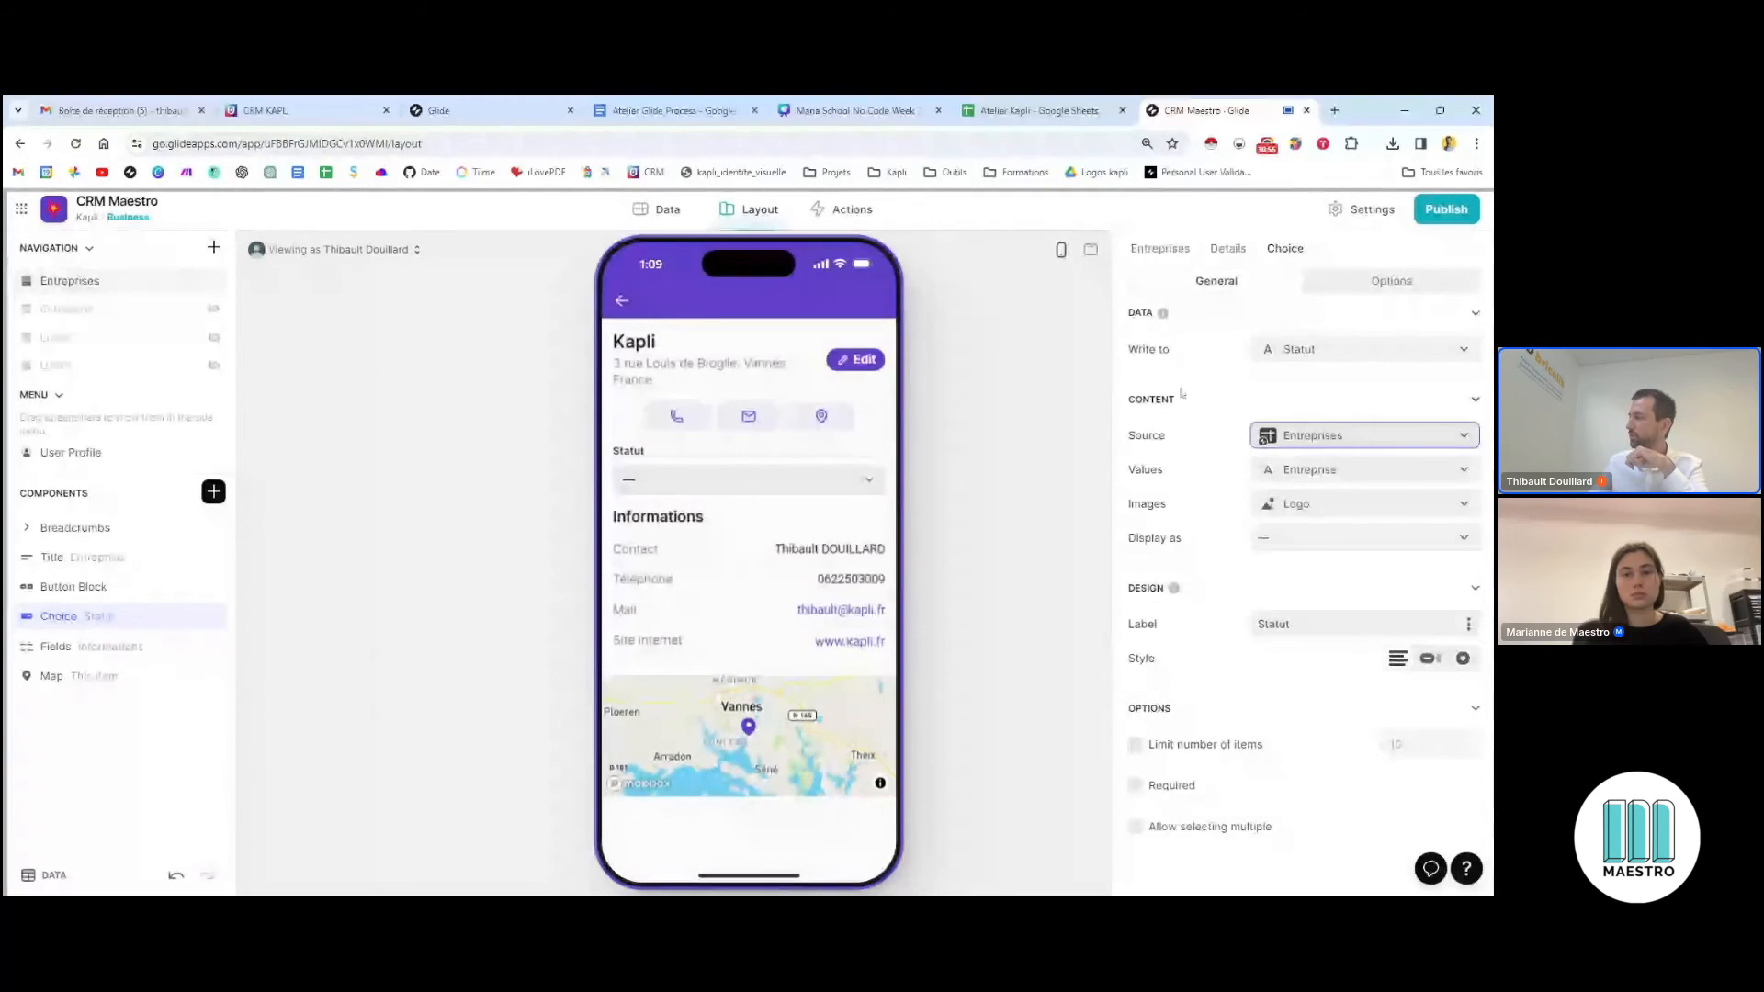
pyautogui.click(1312, 447)
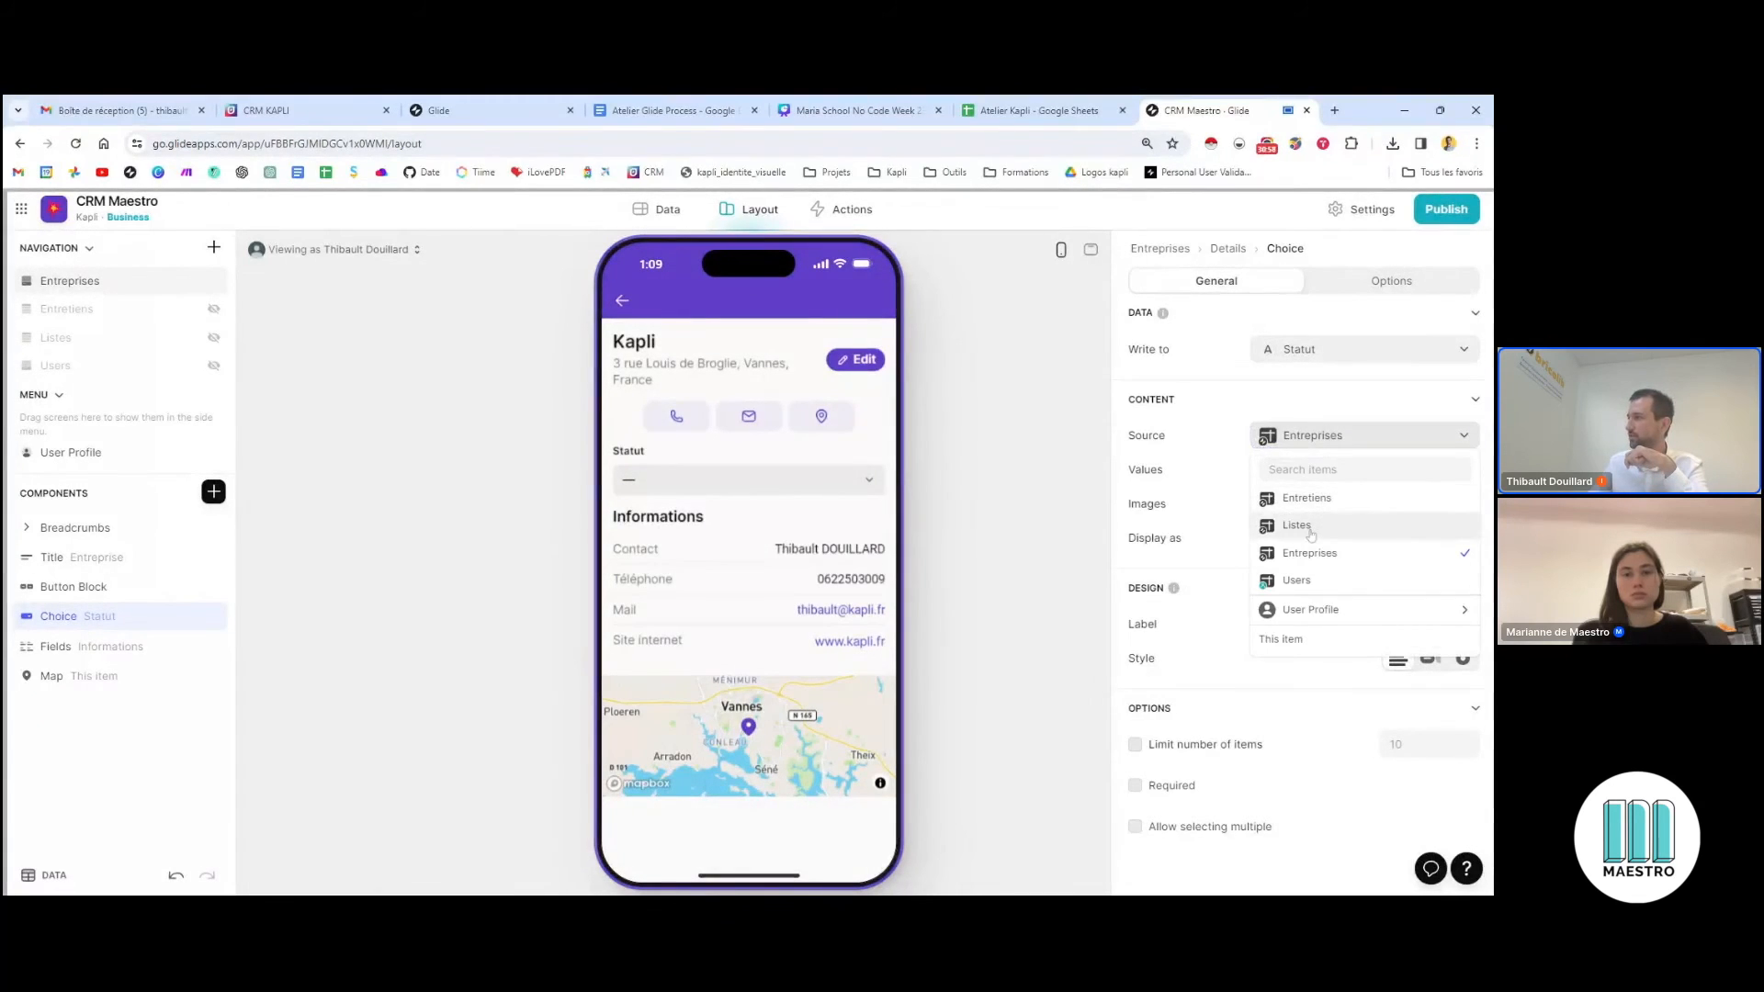
pyautogui.click(1311, 537)
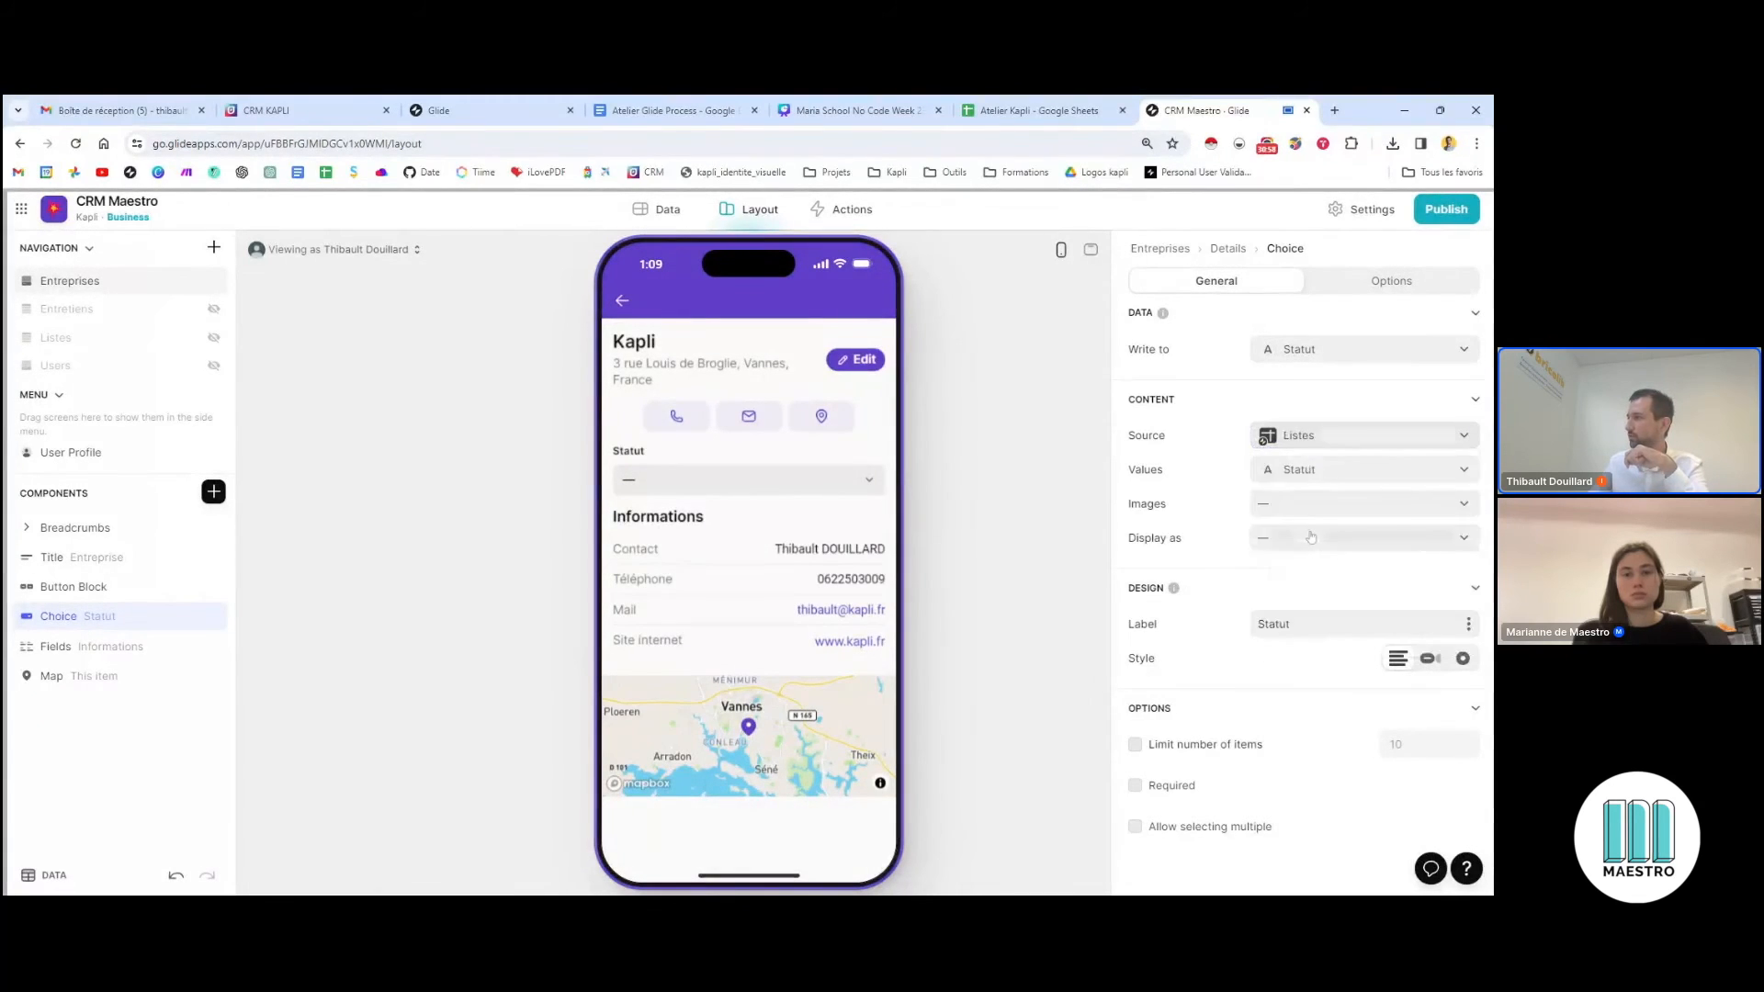
pyautogui.click(1308, 470)
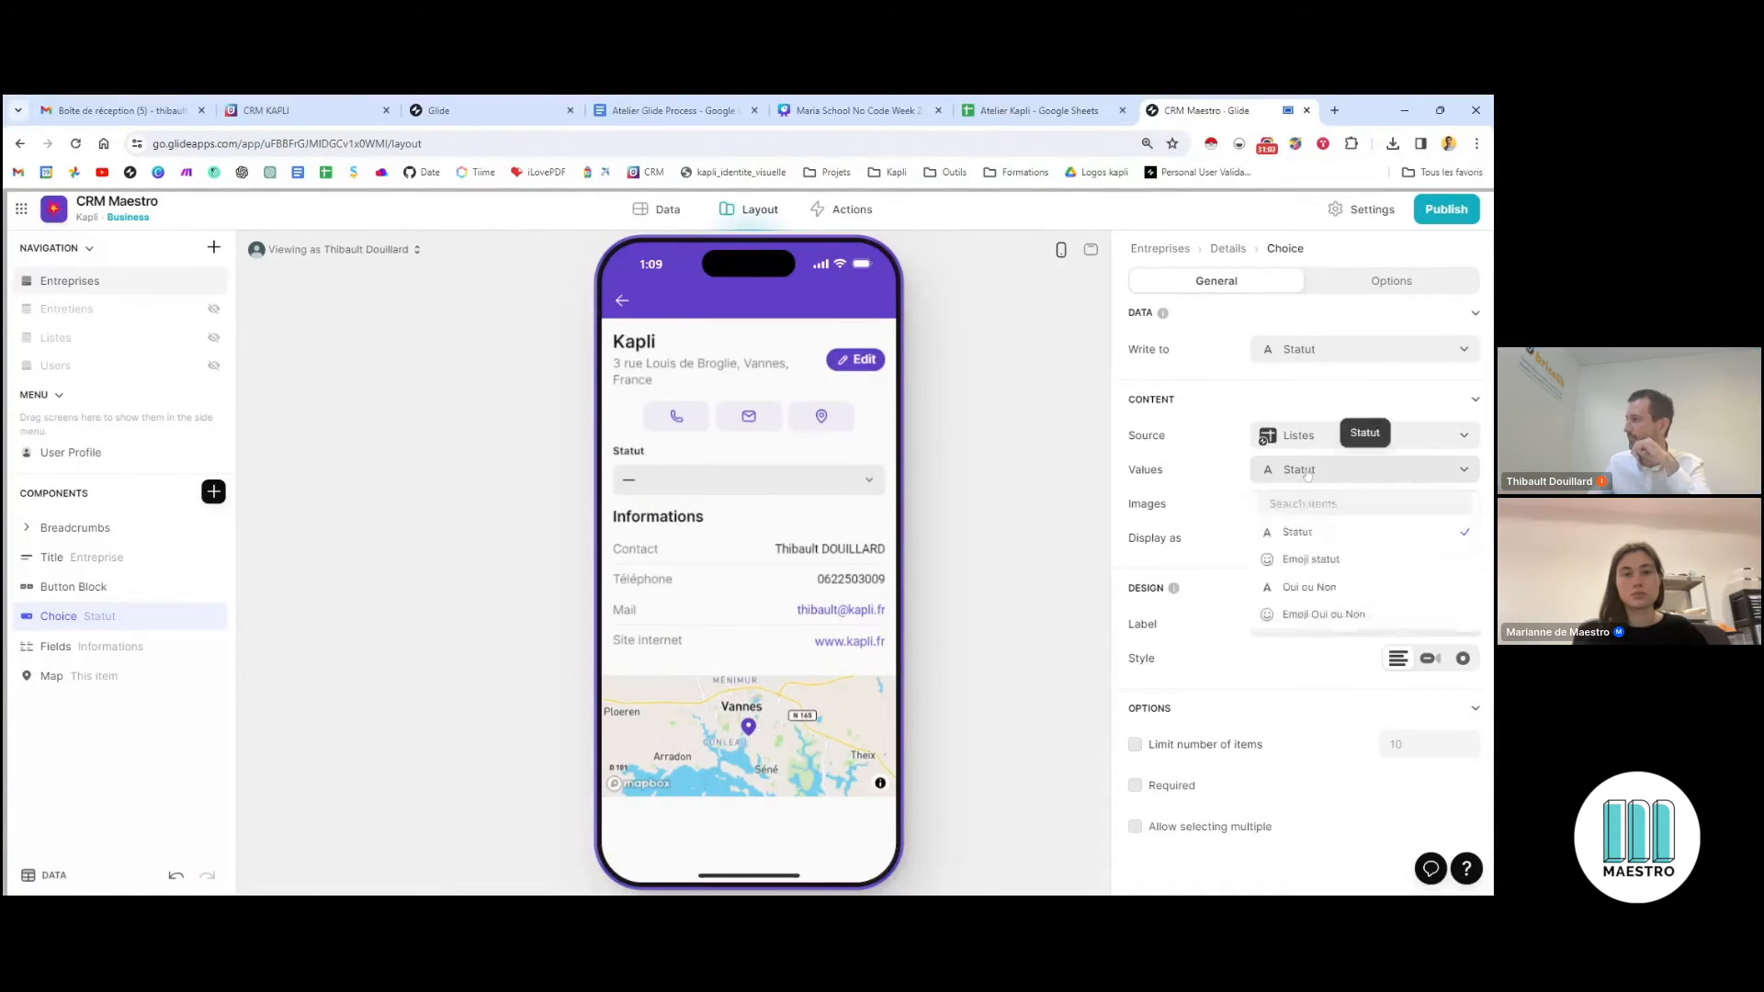
pyautogui.click(1303, 471)
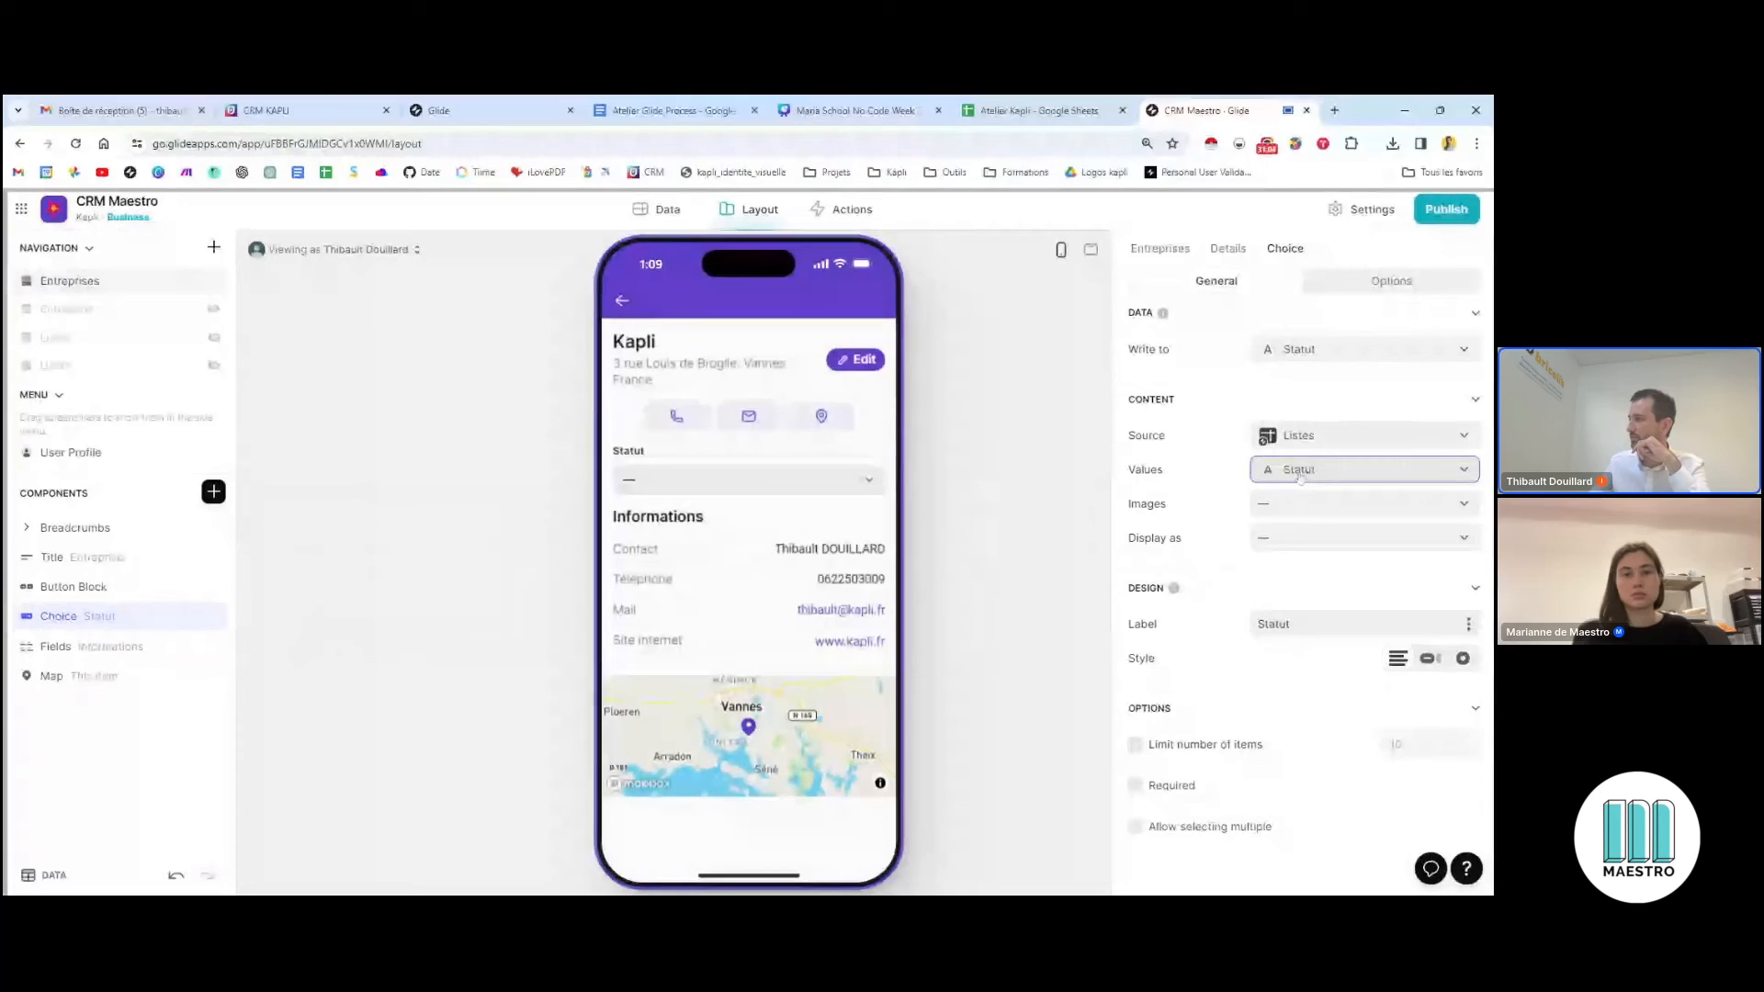
pyautogui.click(1302, 504)
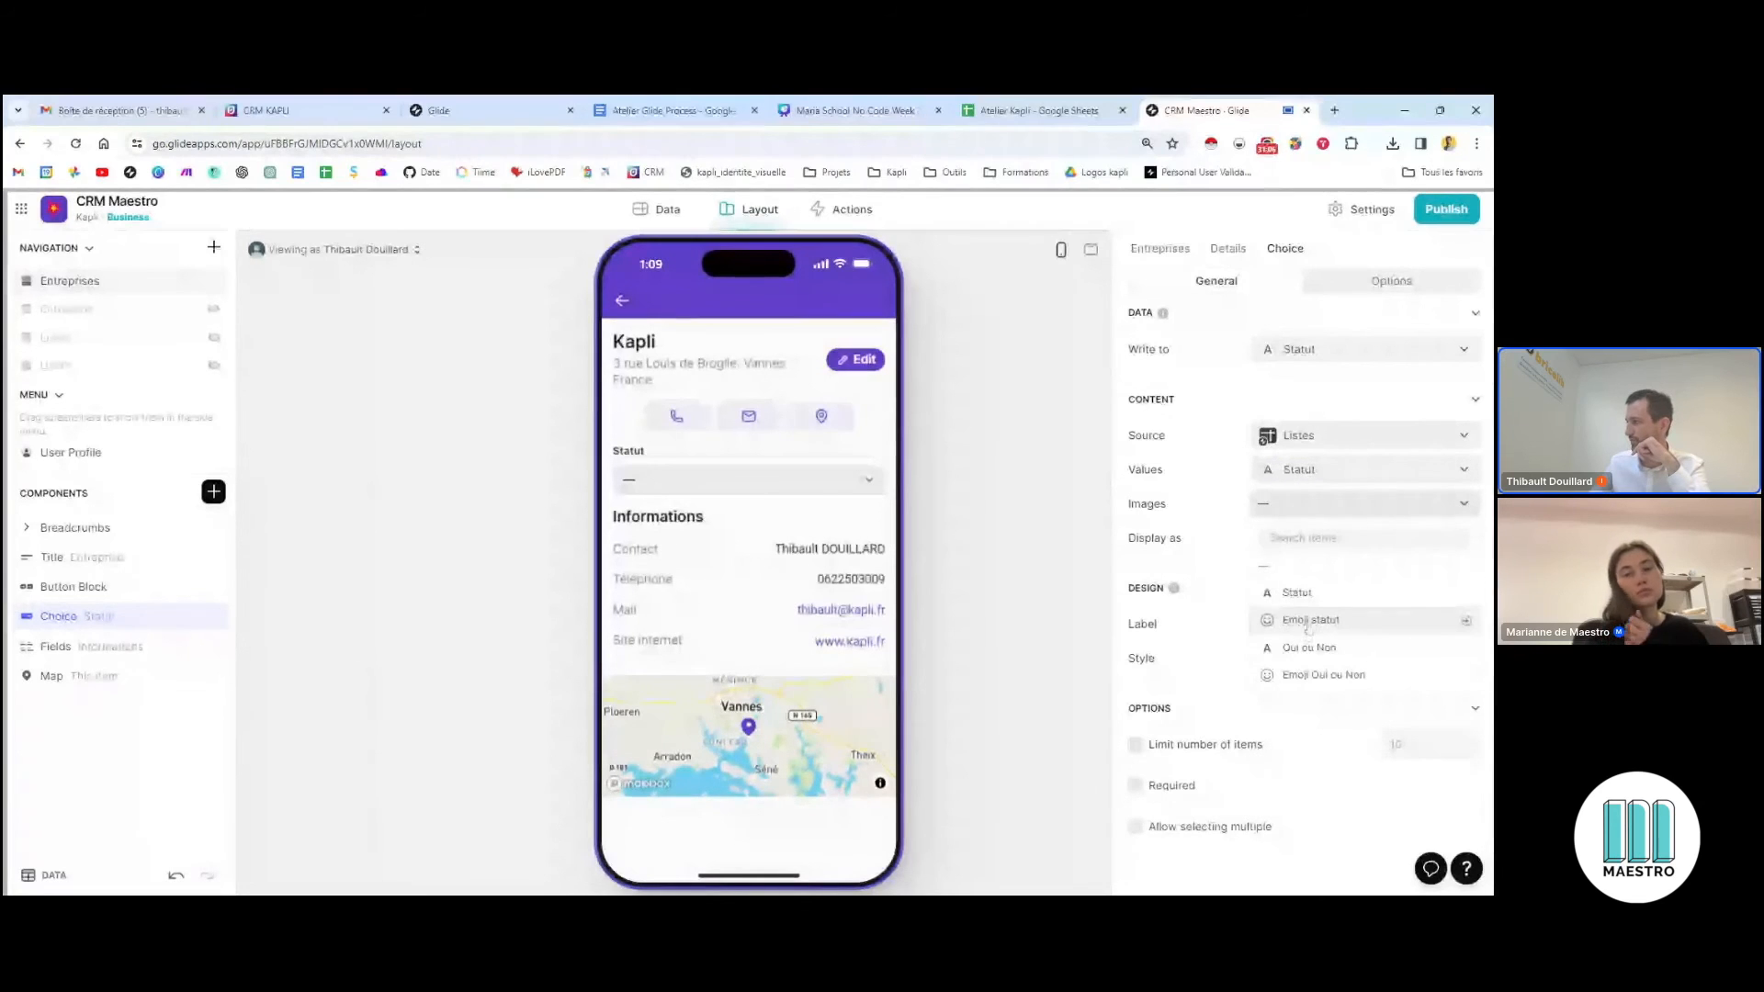
pyautogui.click(1308, 621)
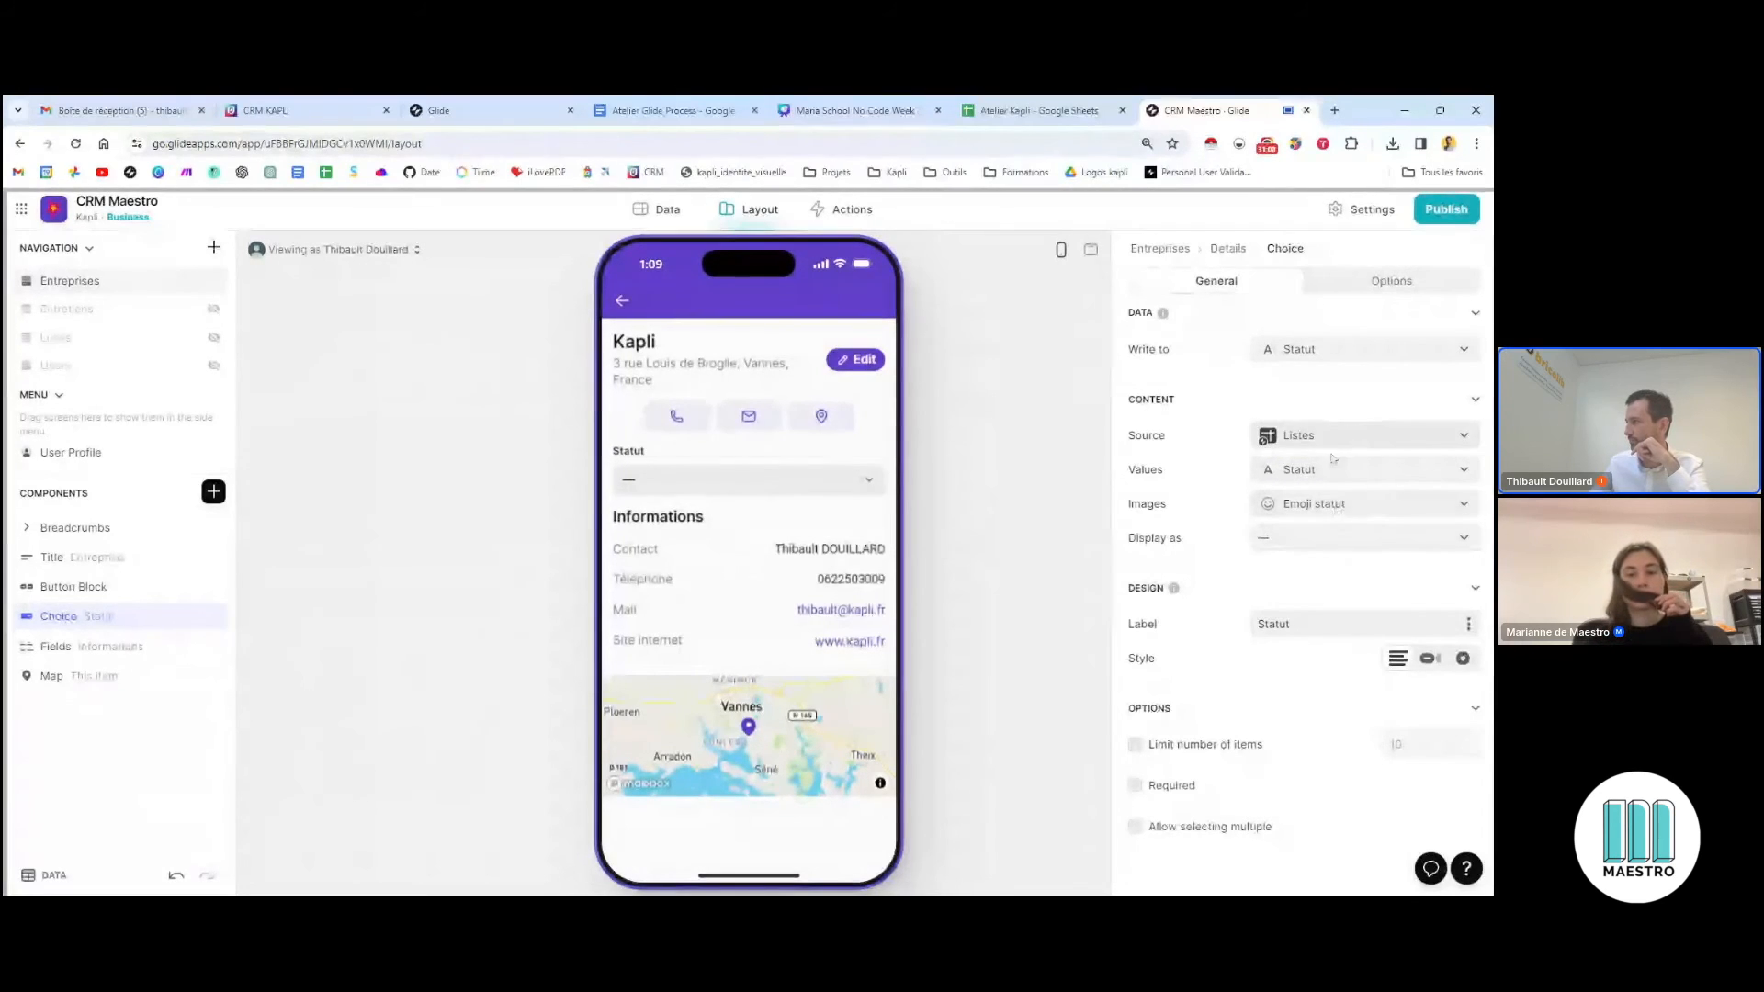
# Change the Choice component's style from dropdown to chips and select the Contacté status for Kapli in the preview
pyautogui.click(785, 483)
pyautogui.click(784, 483)
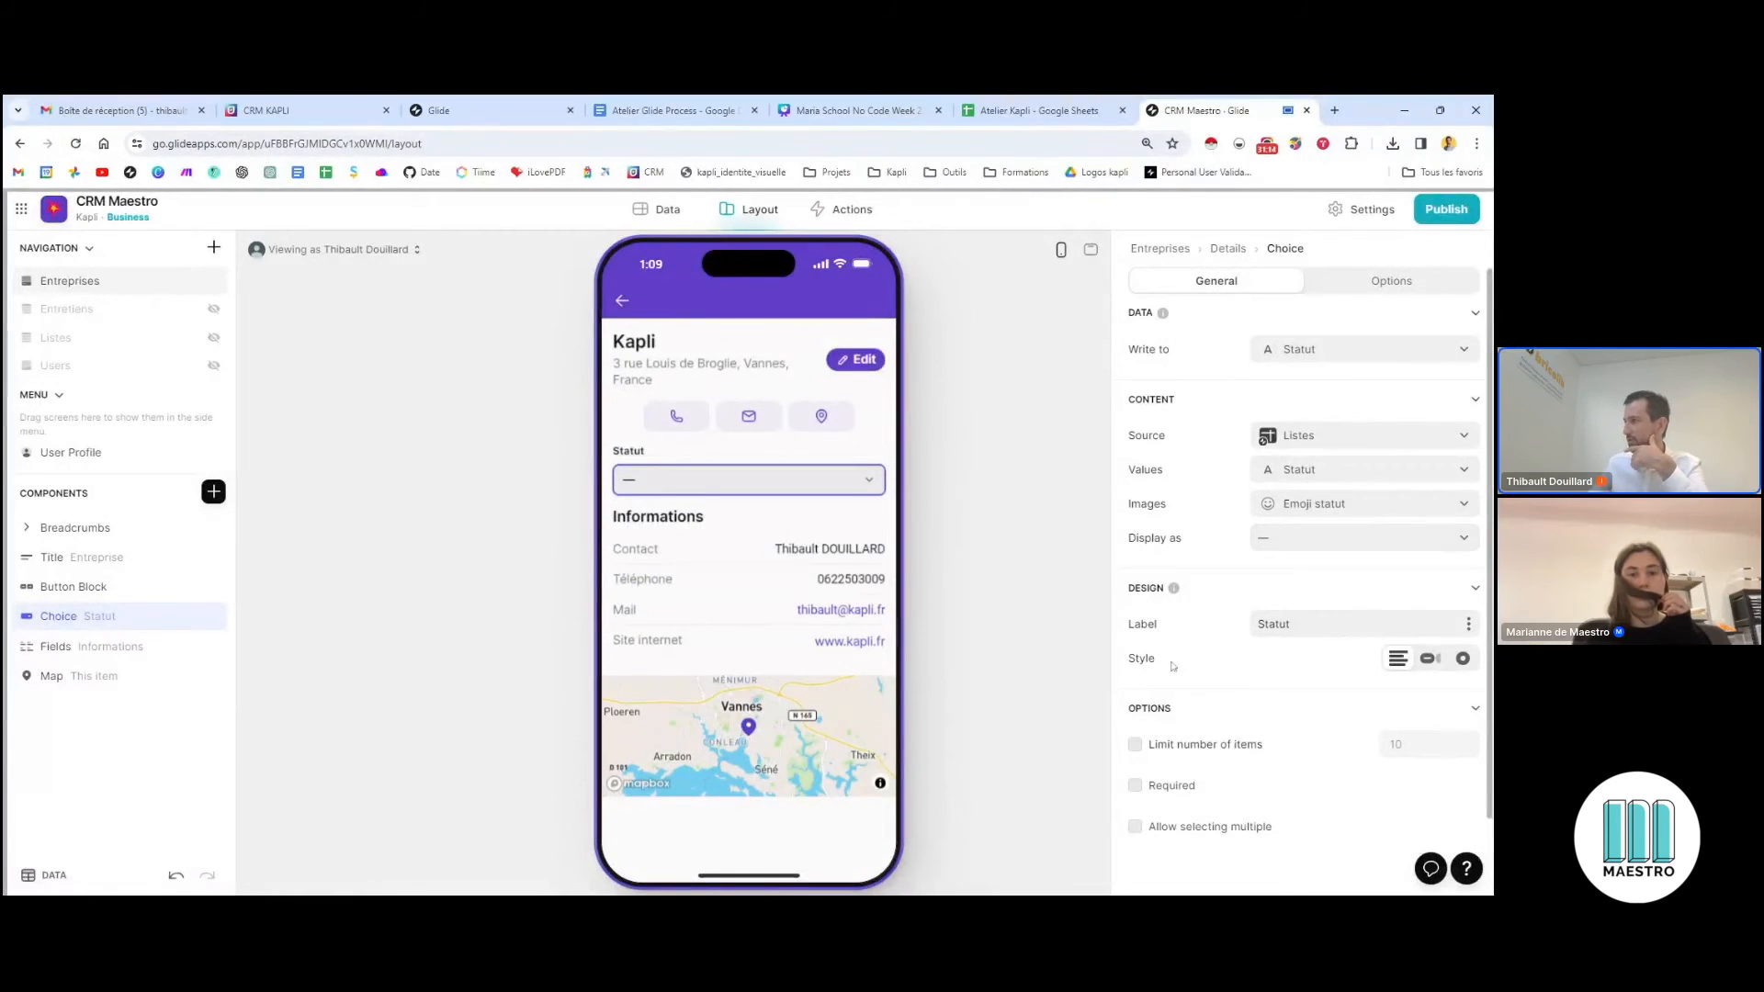
pyautogui.click(1430, 659)
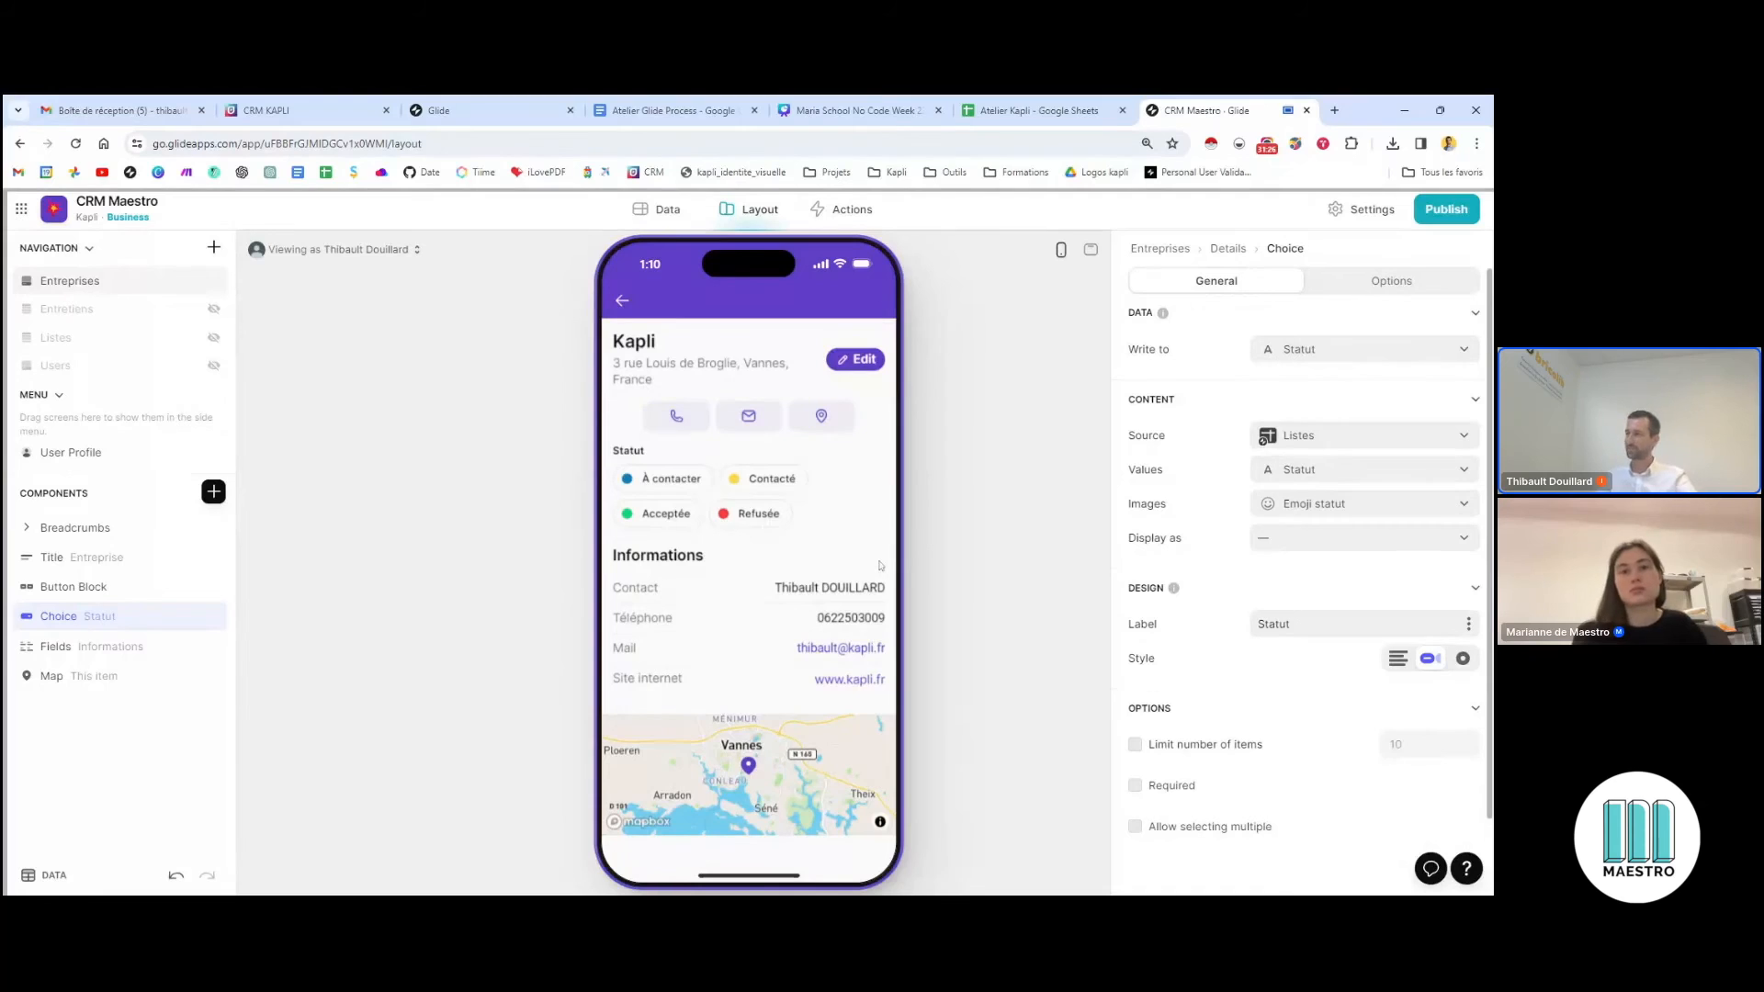
pyautogui.click(761, 485)
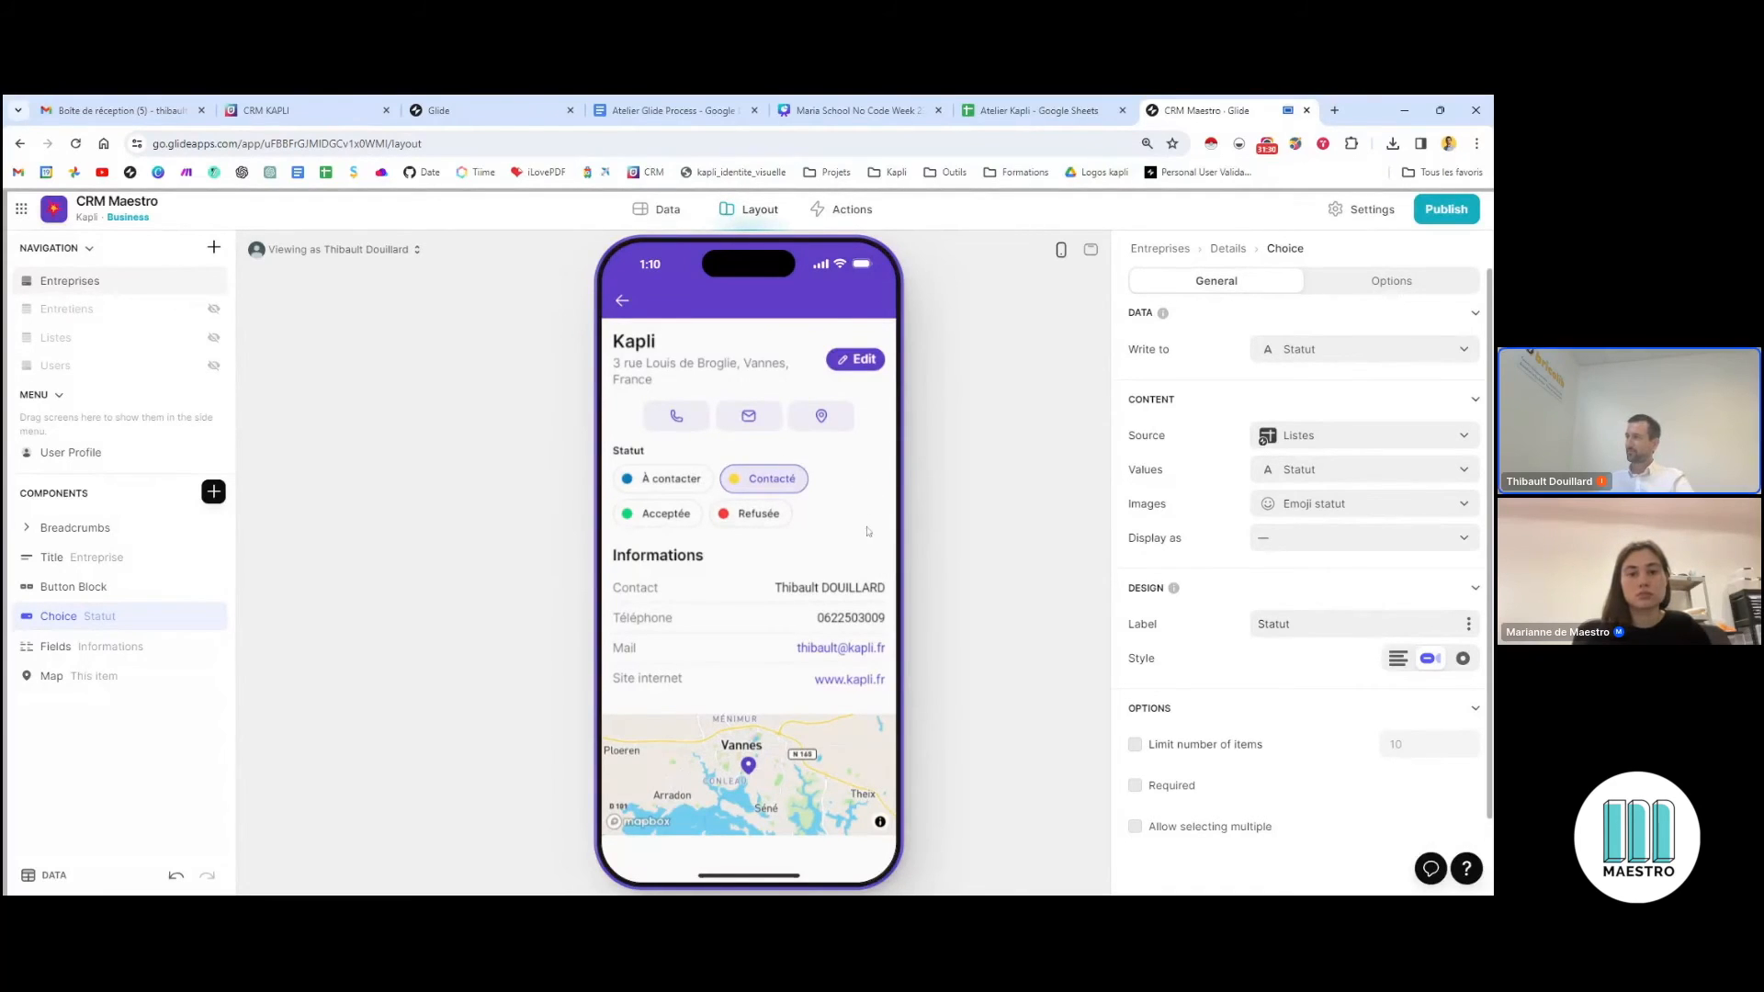
pyautogui.scroll(-1, 876, 551)
pyautogui.scroll(1, 861, 549)
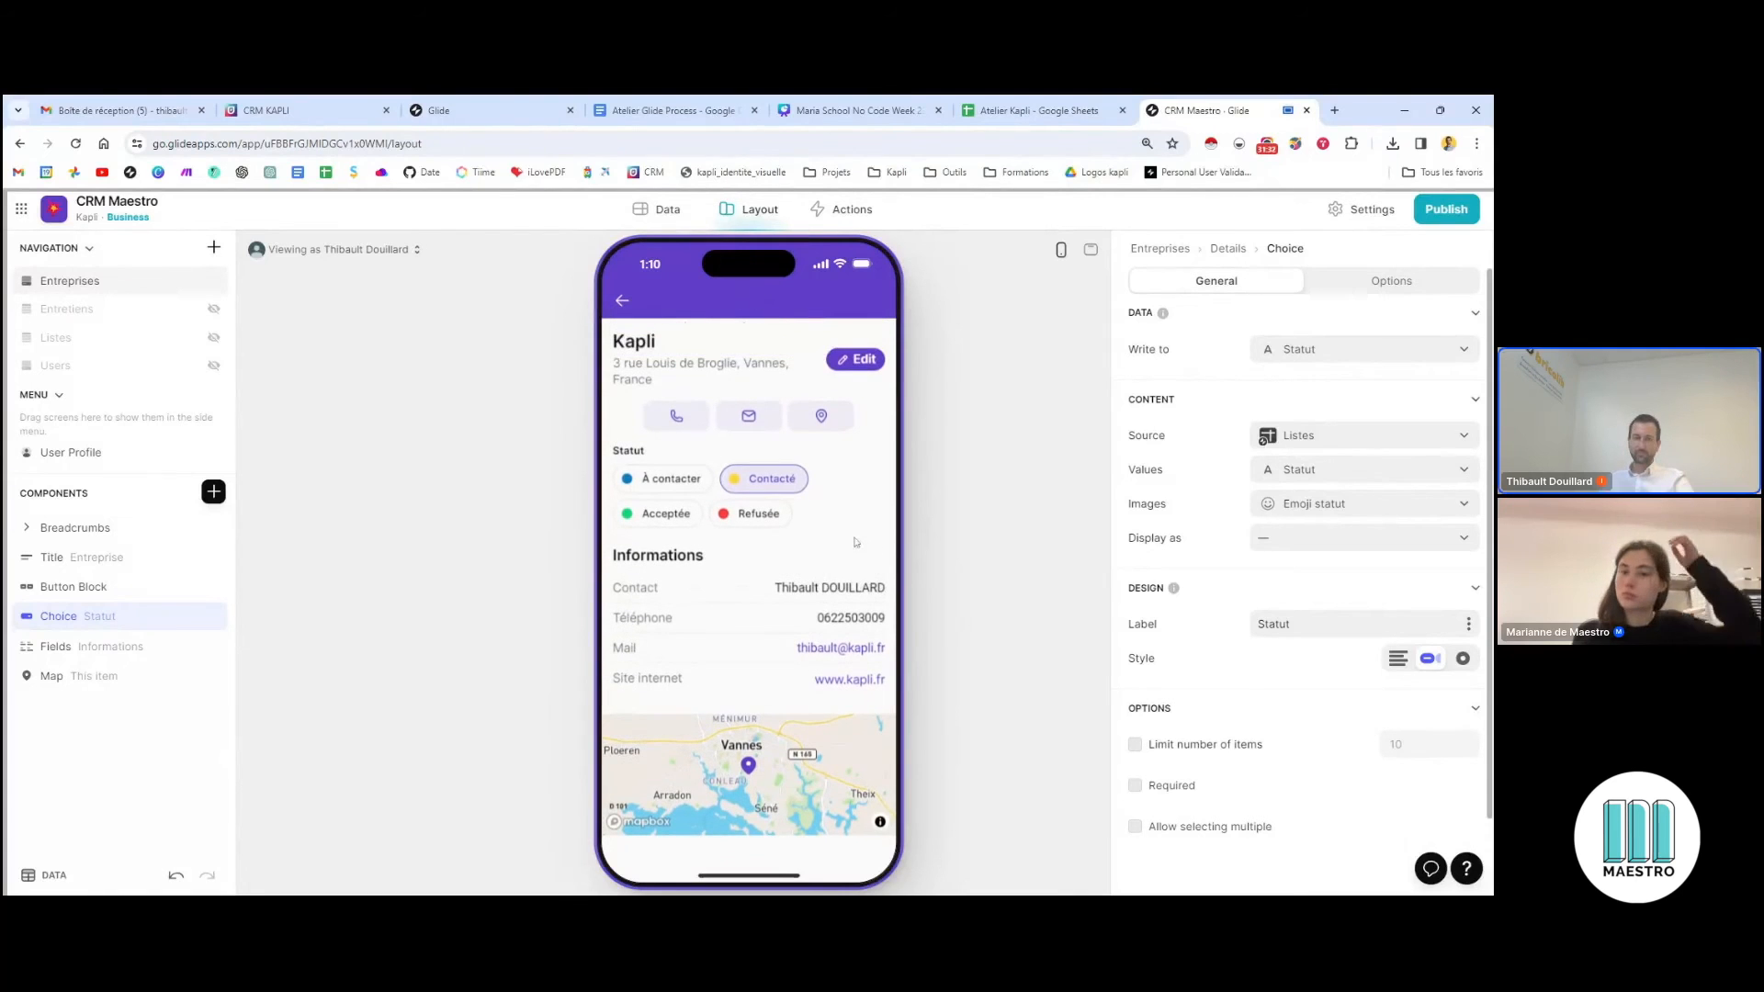
pyautogui.scroll(-1, 856, 547)
pyautogui.scroll(1, 857, 570)
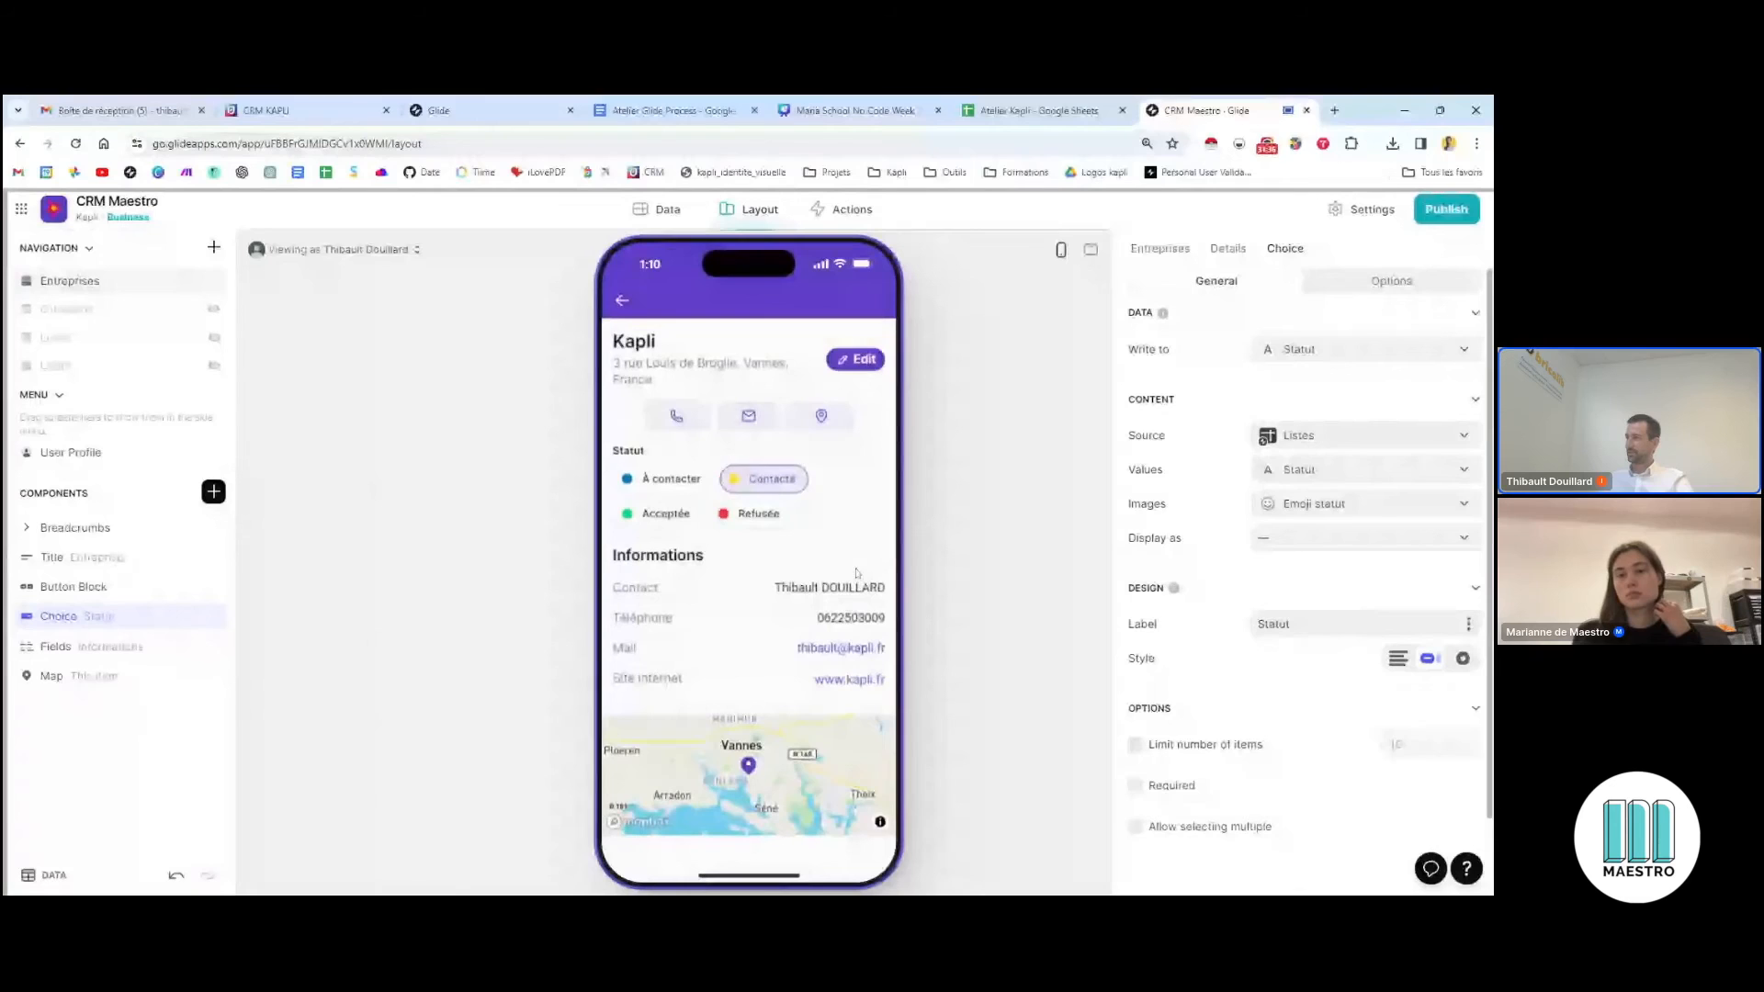
pyautogui.scroll(-1, 864, 531)
pyautogui.scroll(1, 863, 531)
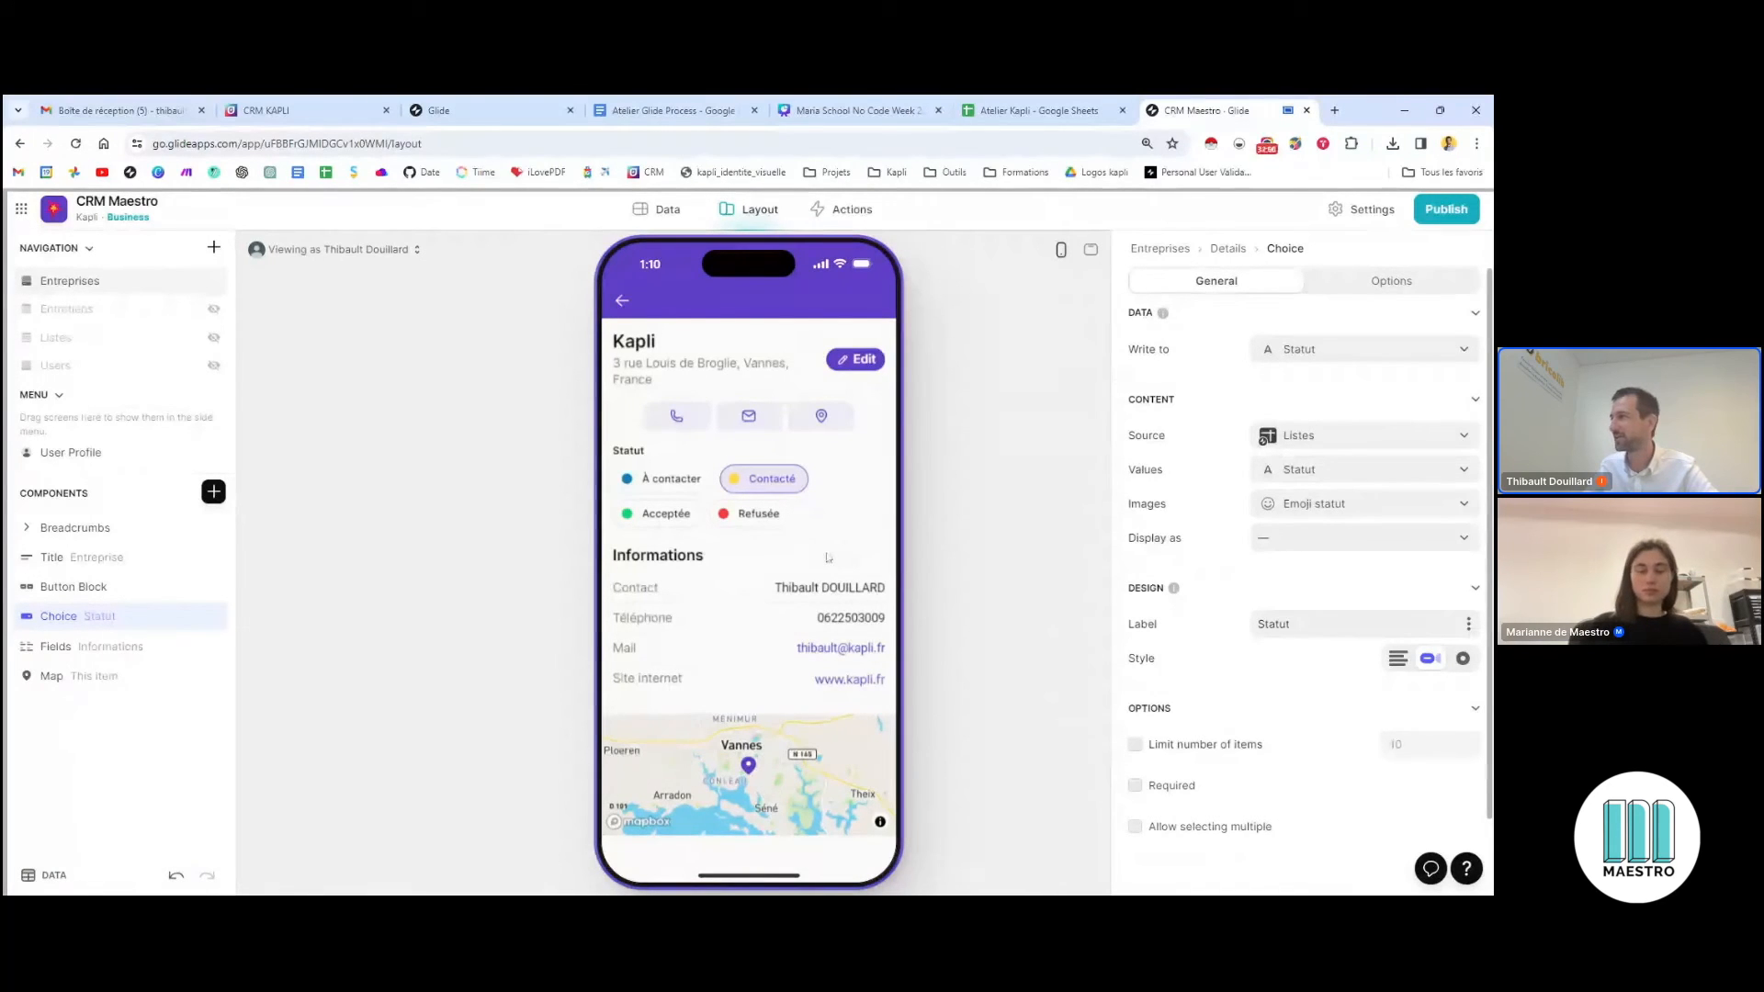
# Add a Notes component, found by searching "note", below the map and check the column its text is linked to
pyautogui.click(213, 493)
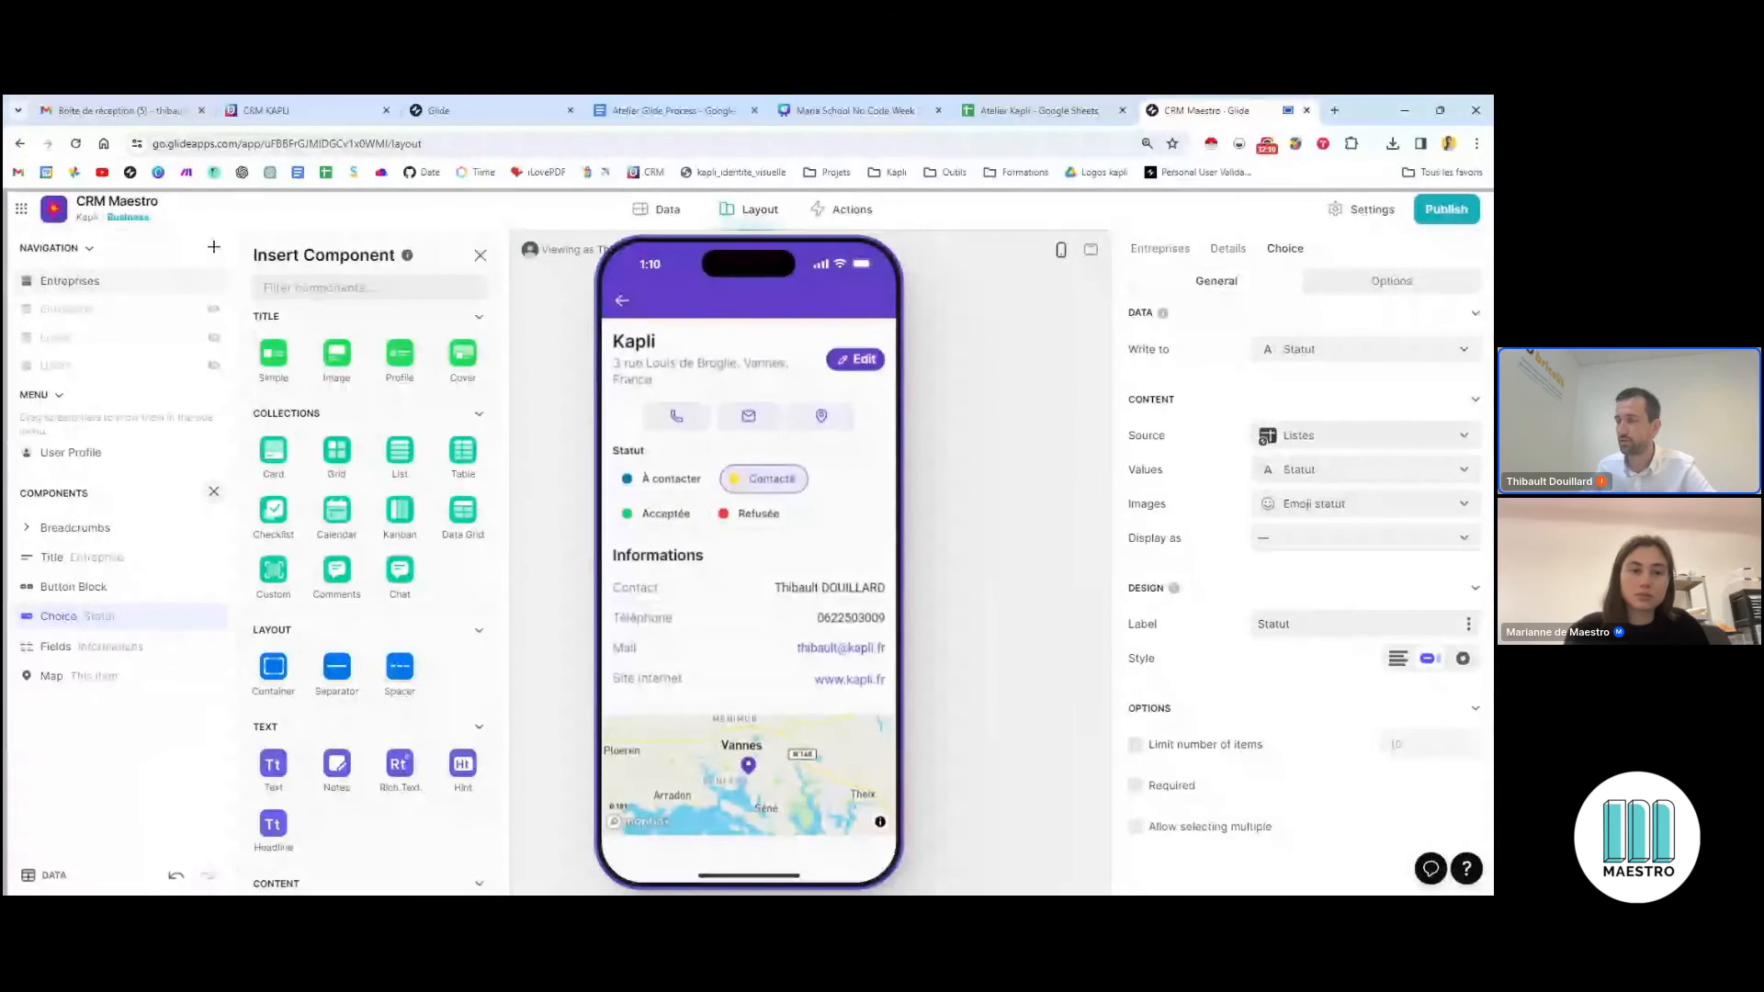
pyautogui.write('note')
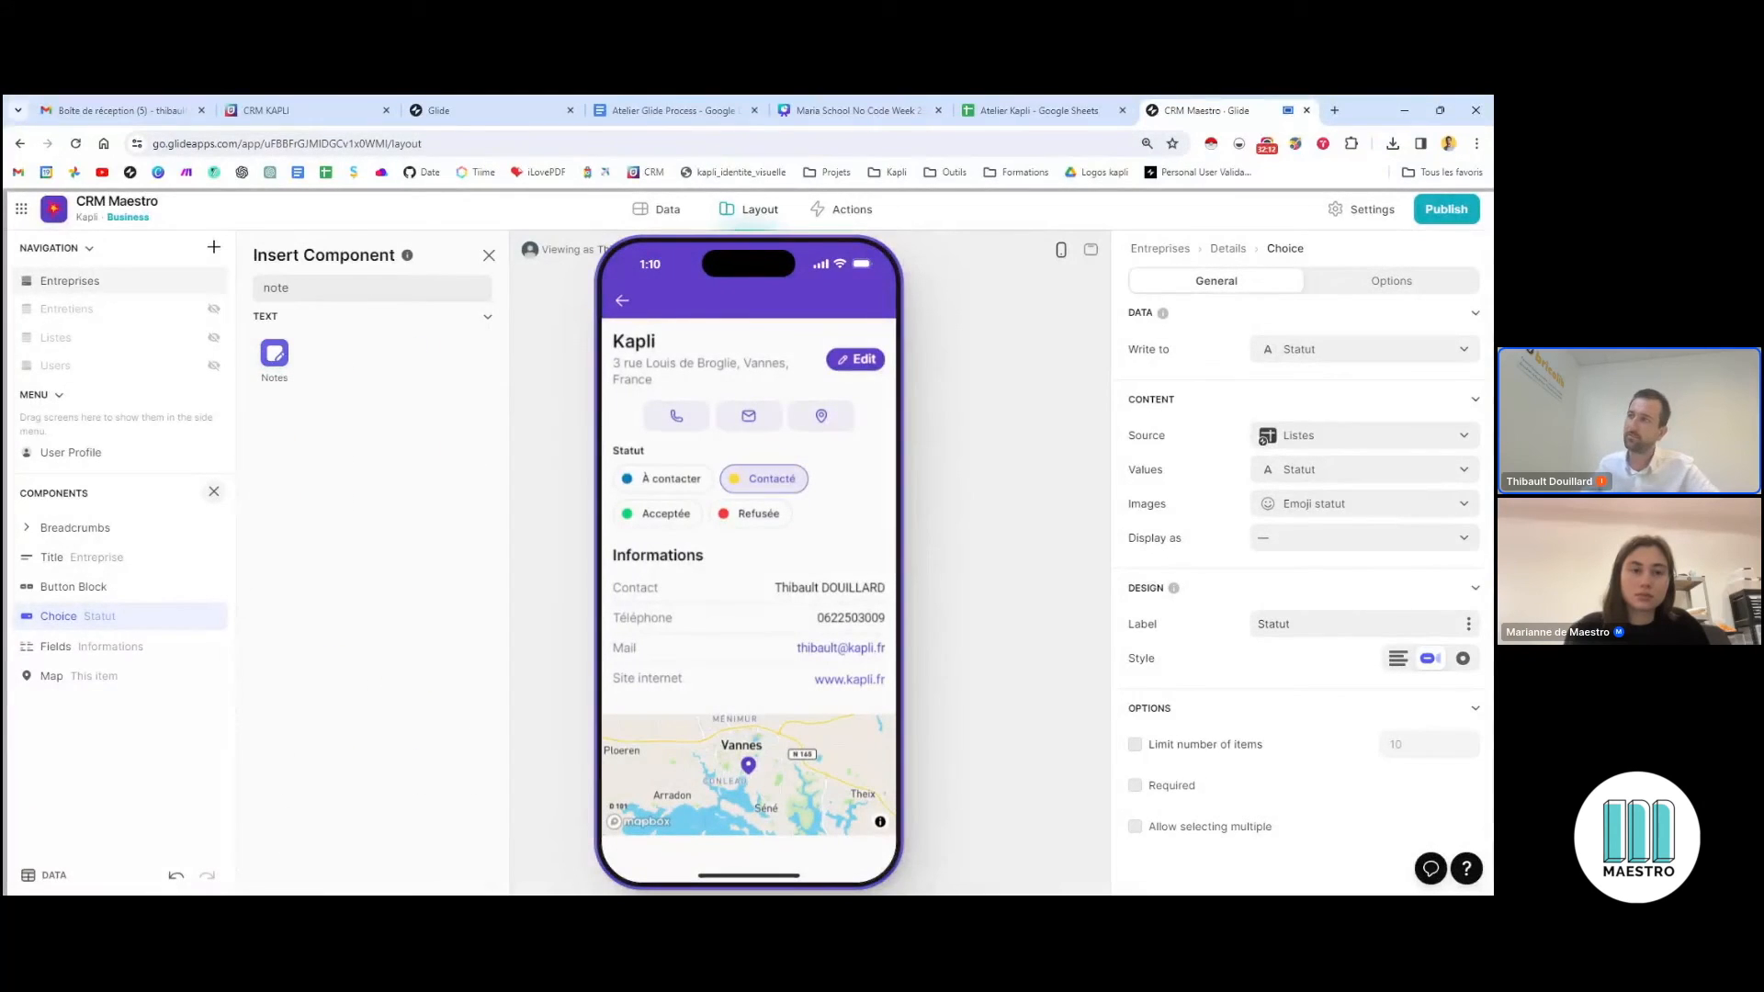
pyautogui.click(281, 359)
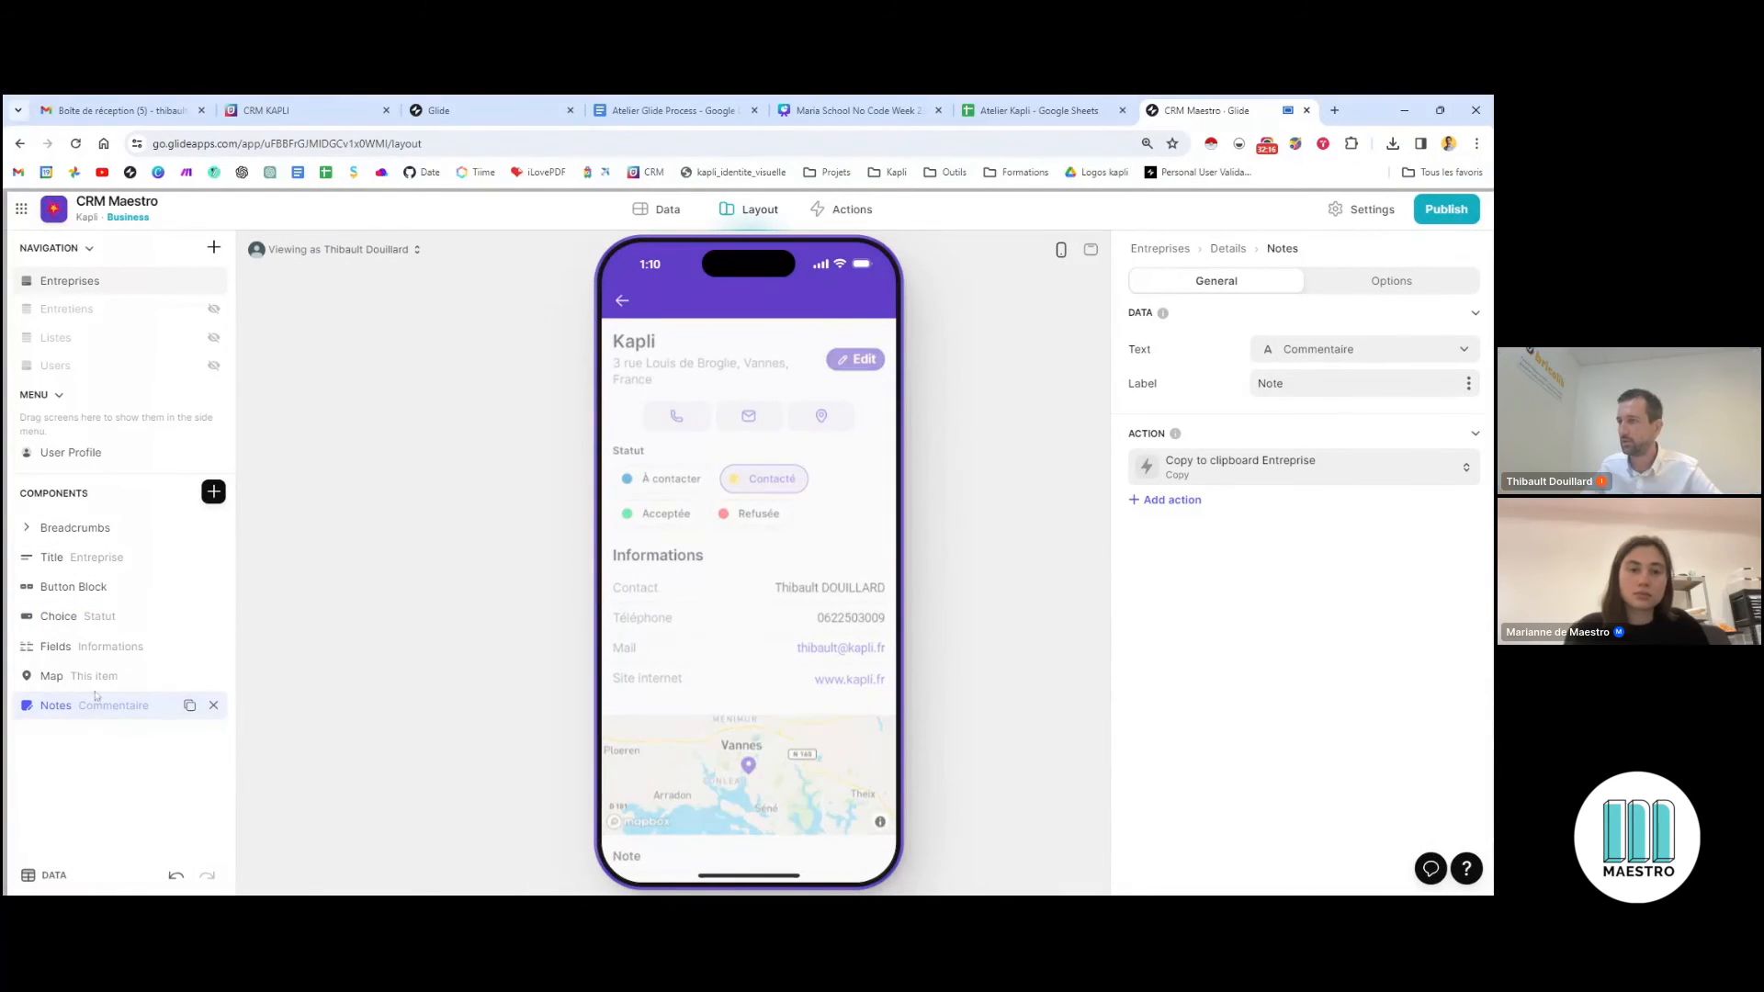
pyautogui.scroll(-3, 813, 564)
pyautogui.scroll(3, 786, 514)
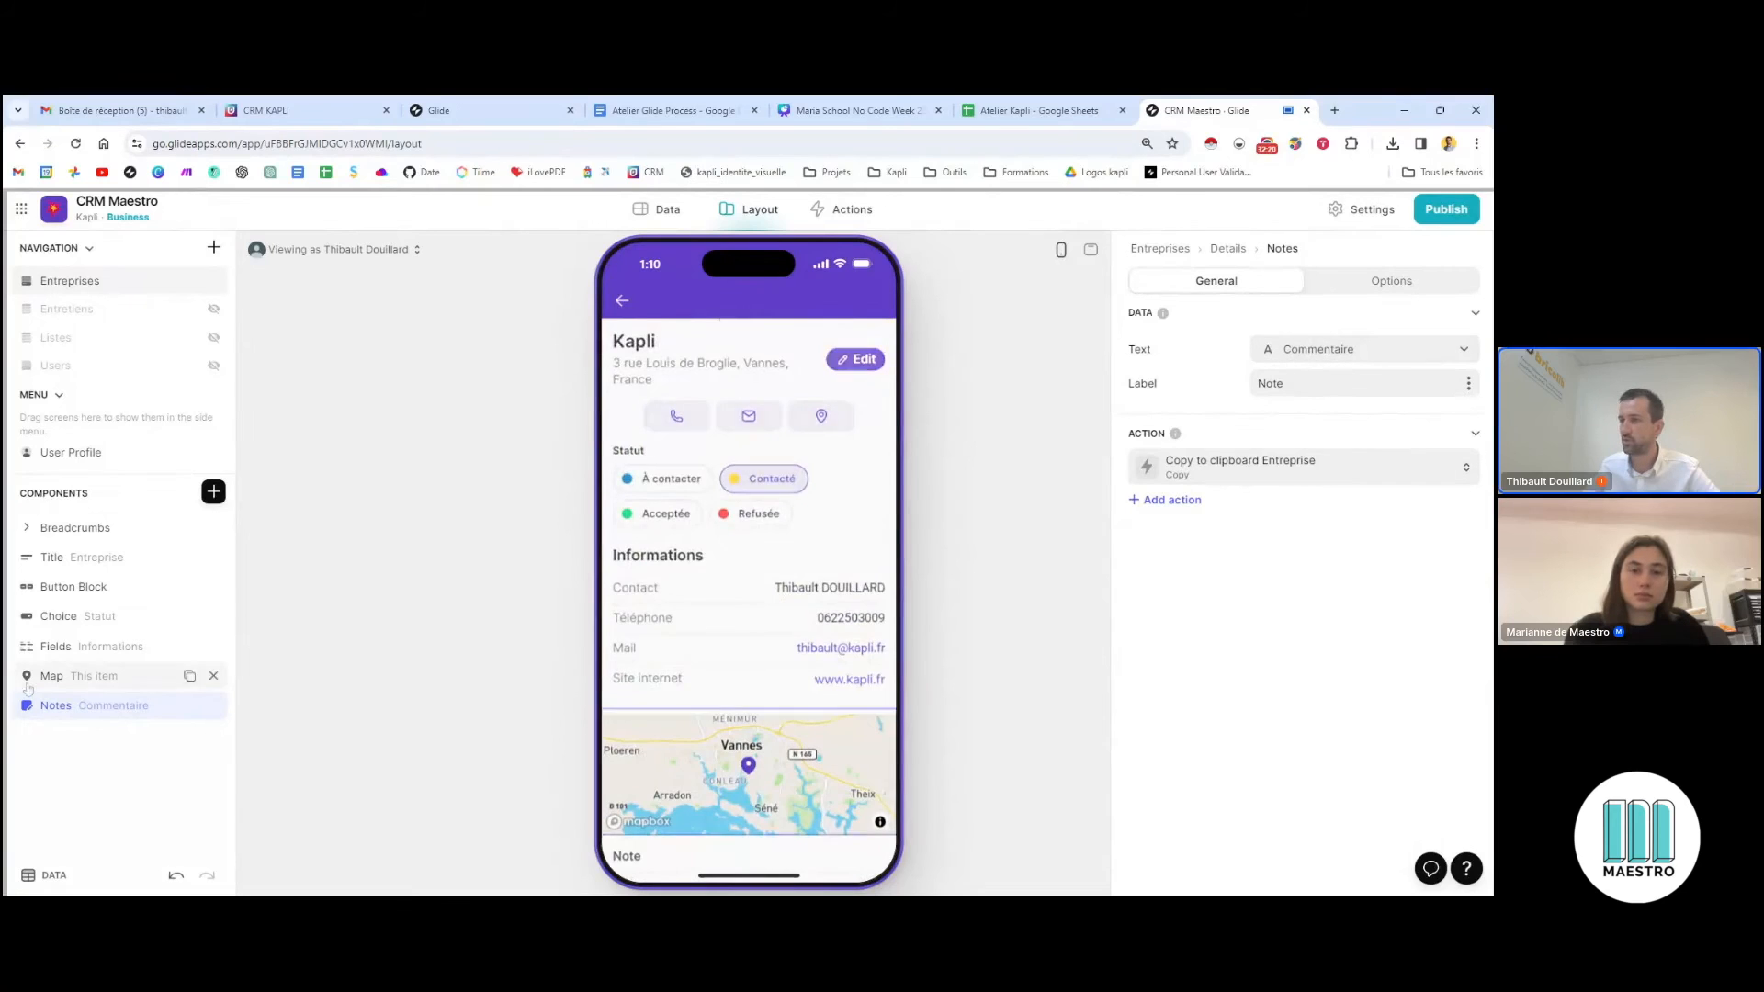
pyautogui.click(1373, 349)
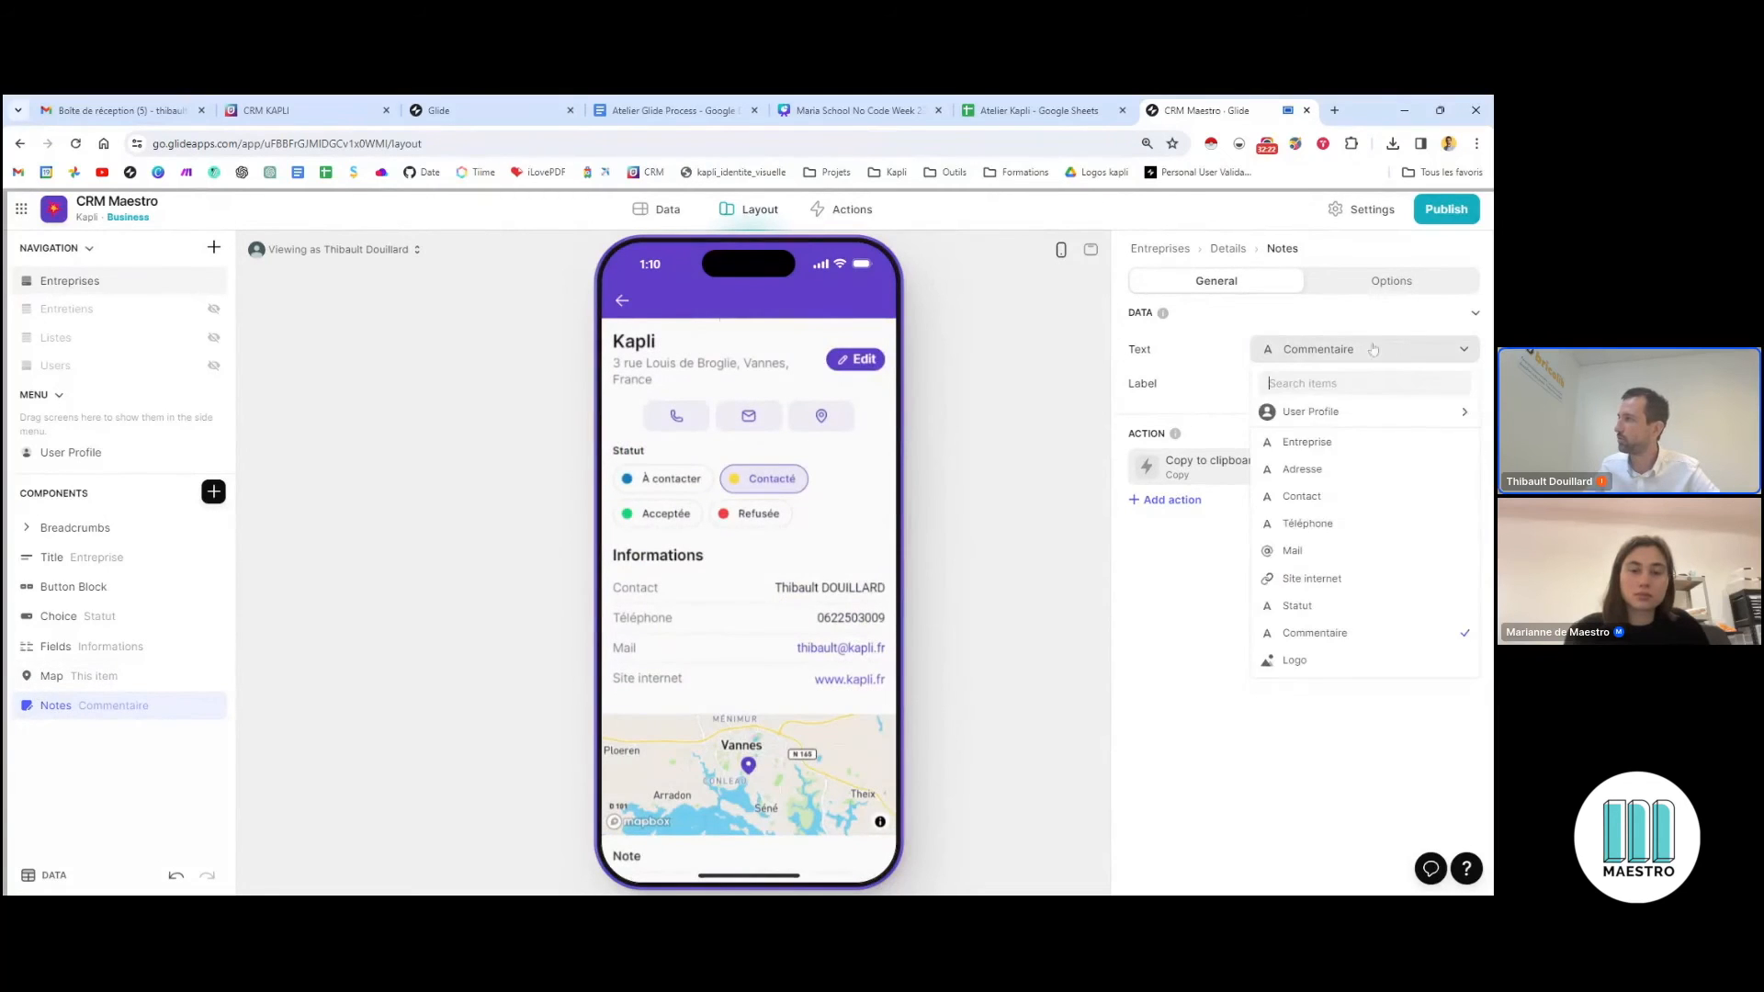
pyautogui.click(1375, 354)
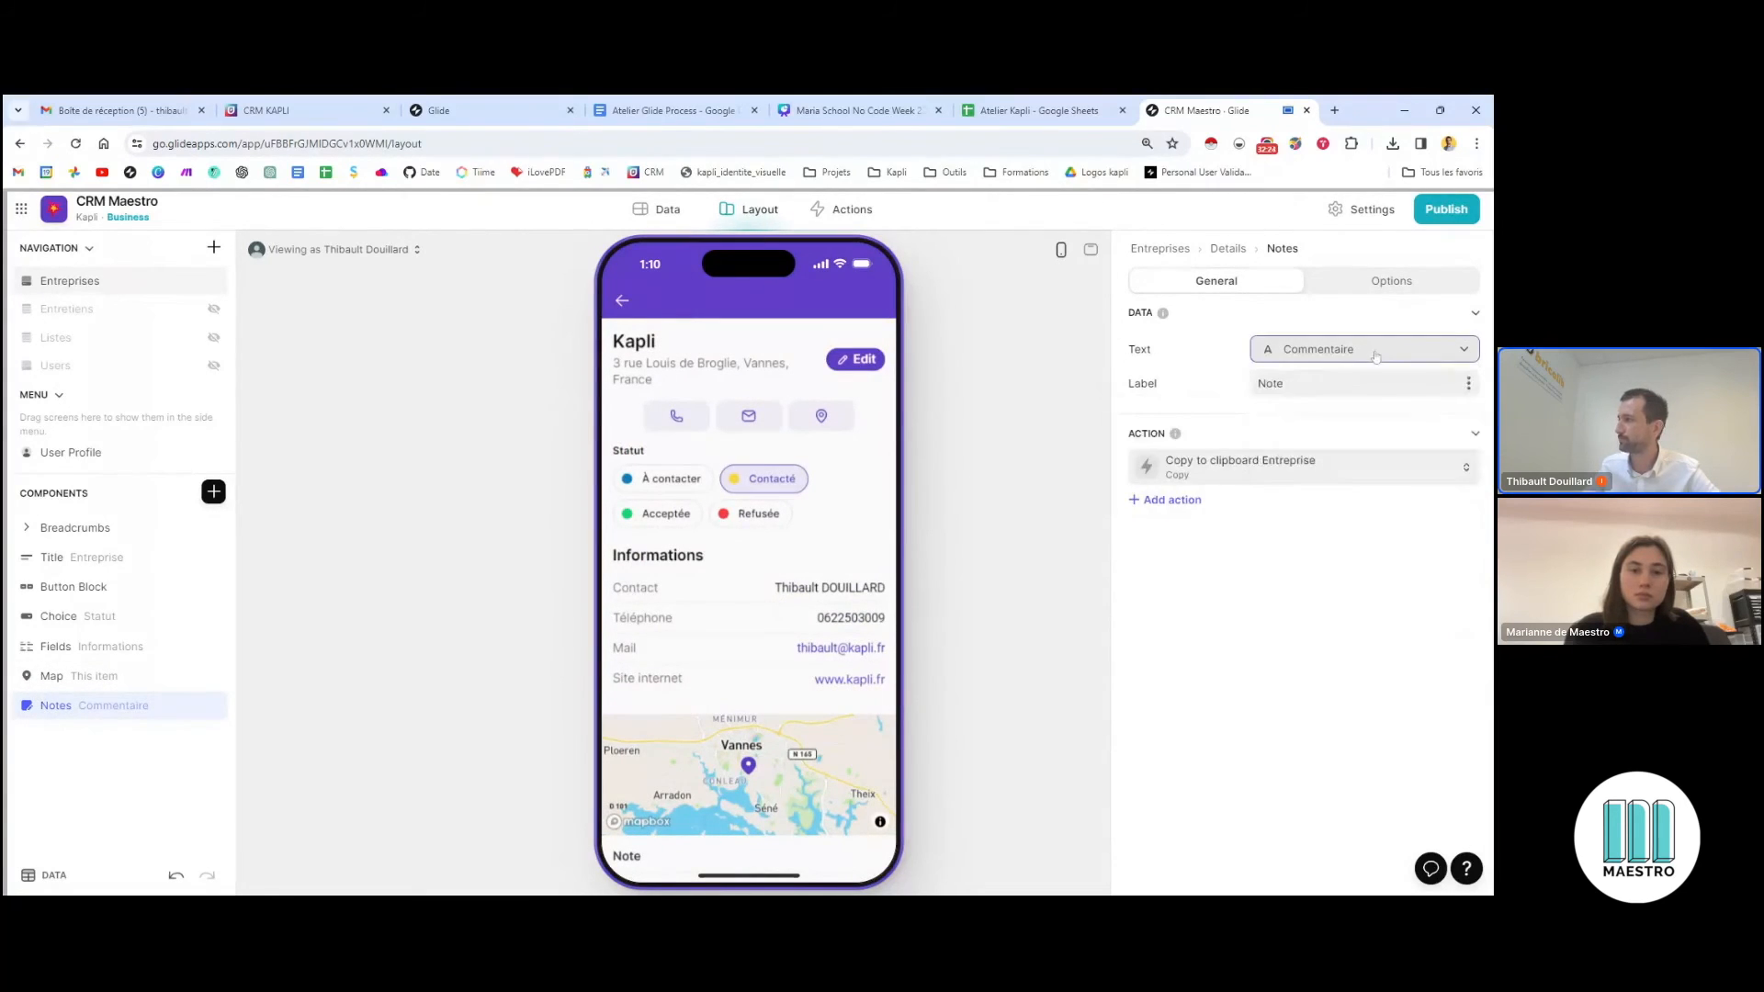
# Check the empty note field in the Kapli preview and move the Map component to the end of the detail screen, below Notes
pyautogui.scroll(-3, 818, 643)
pyautogui.click(689, 733)
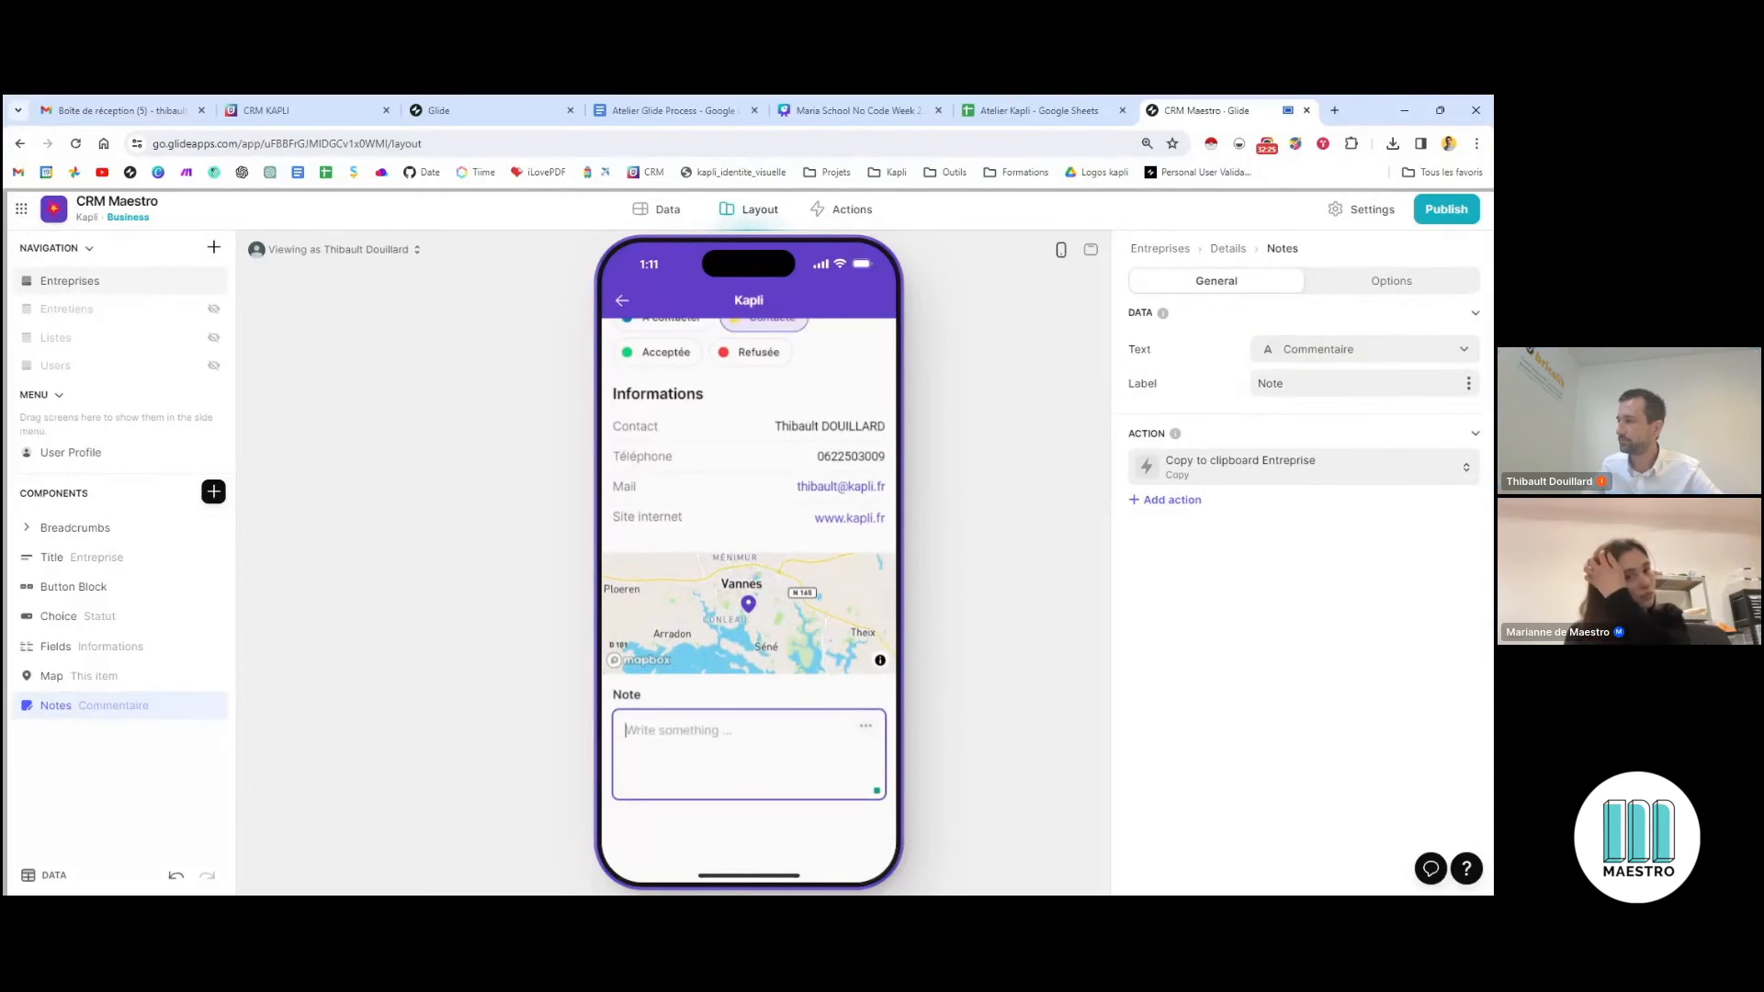
pyautogui.scroll(4, 715, 689)
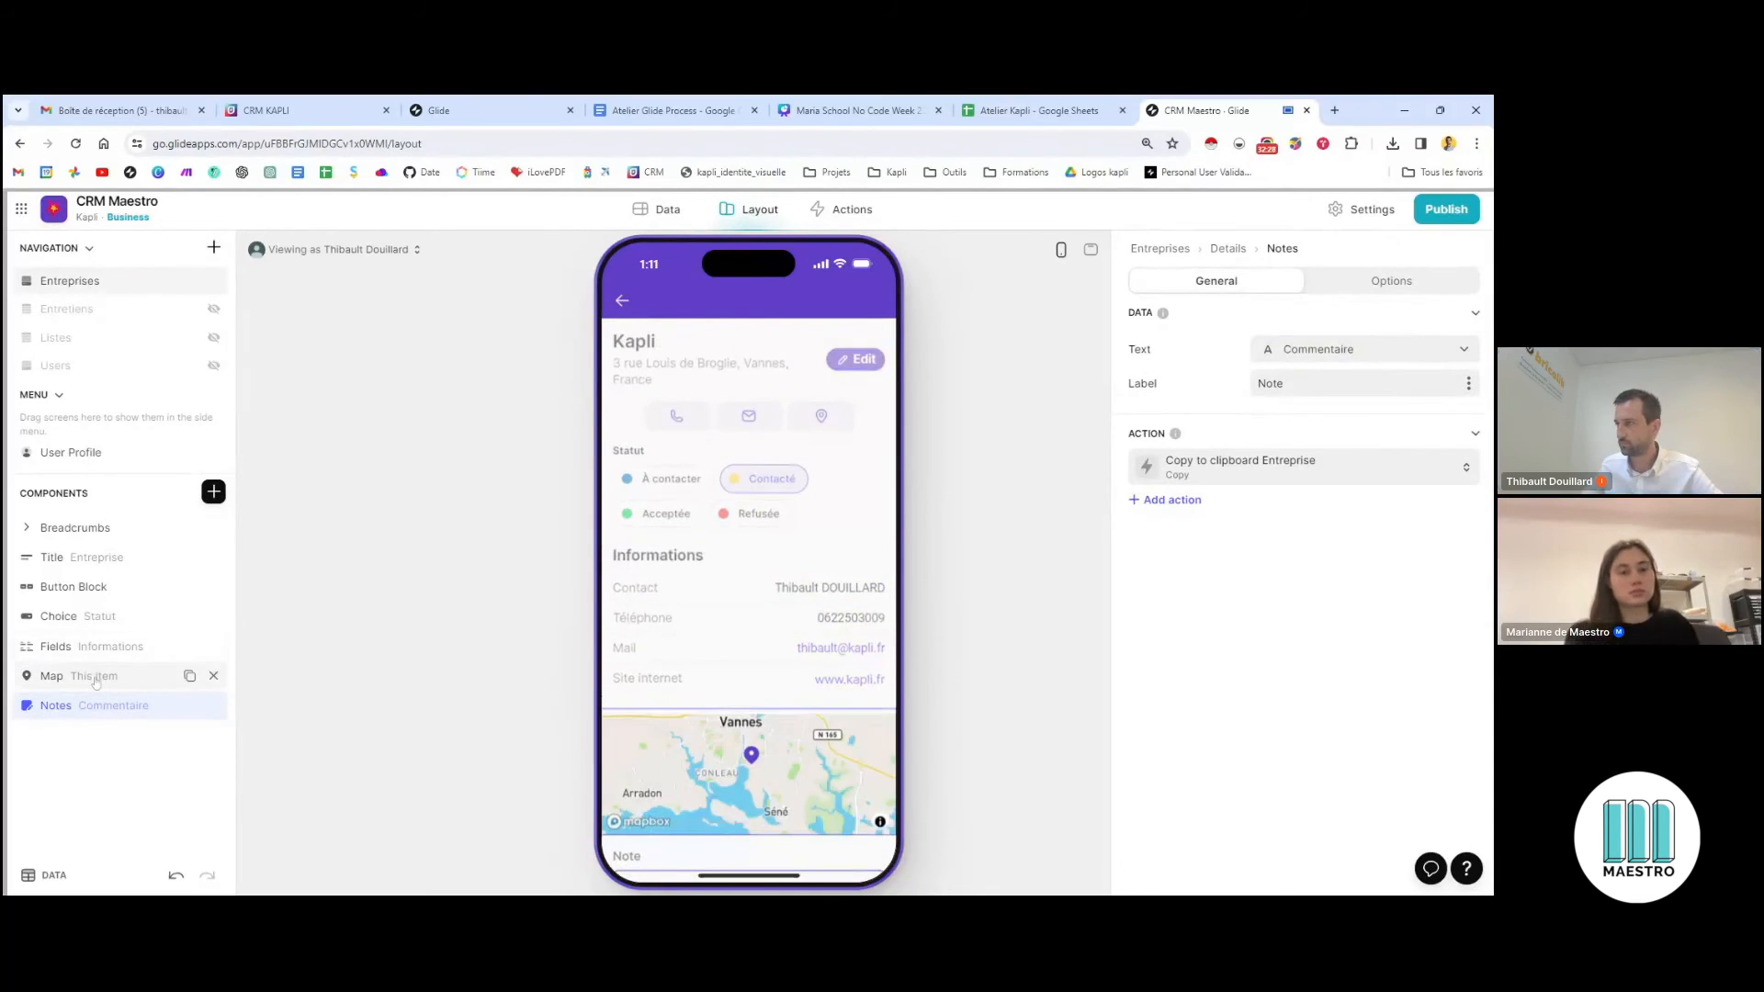
pyautogui.moveTo(96, 680); pyautogui.dragTo(96, 589)
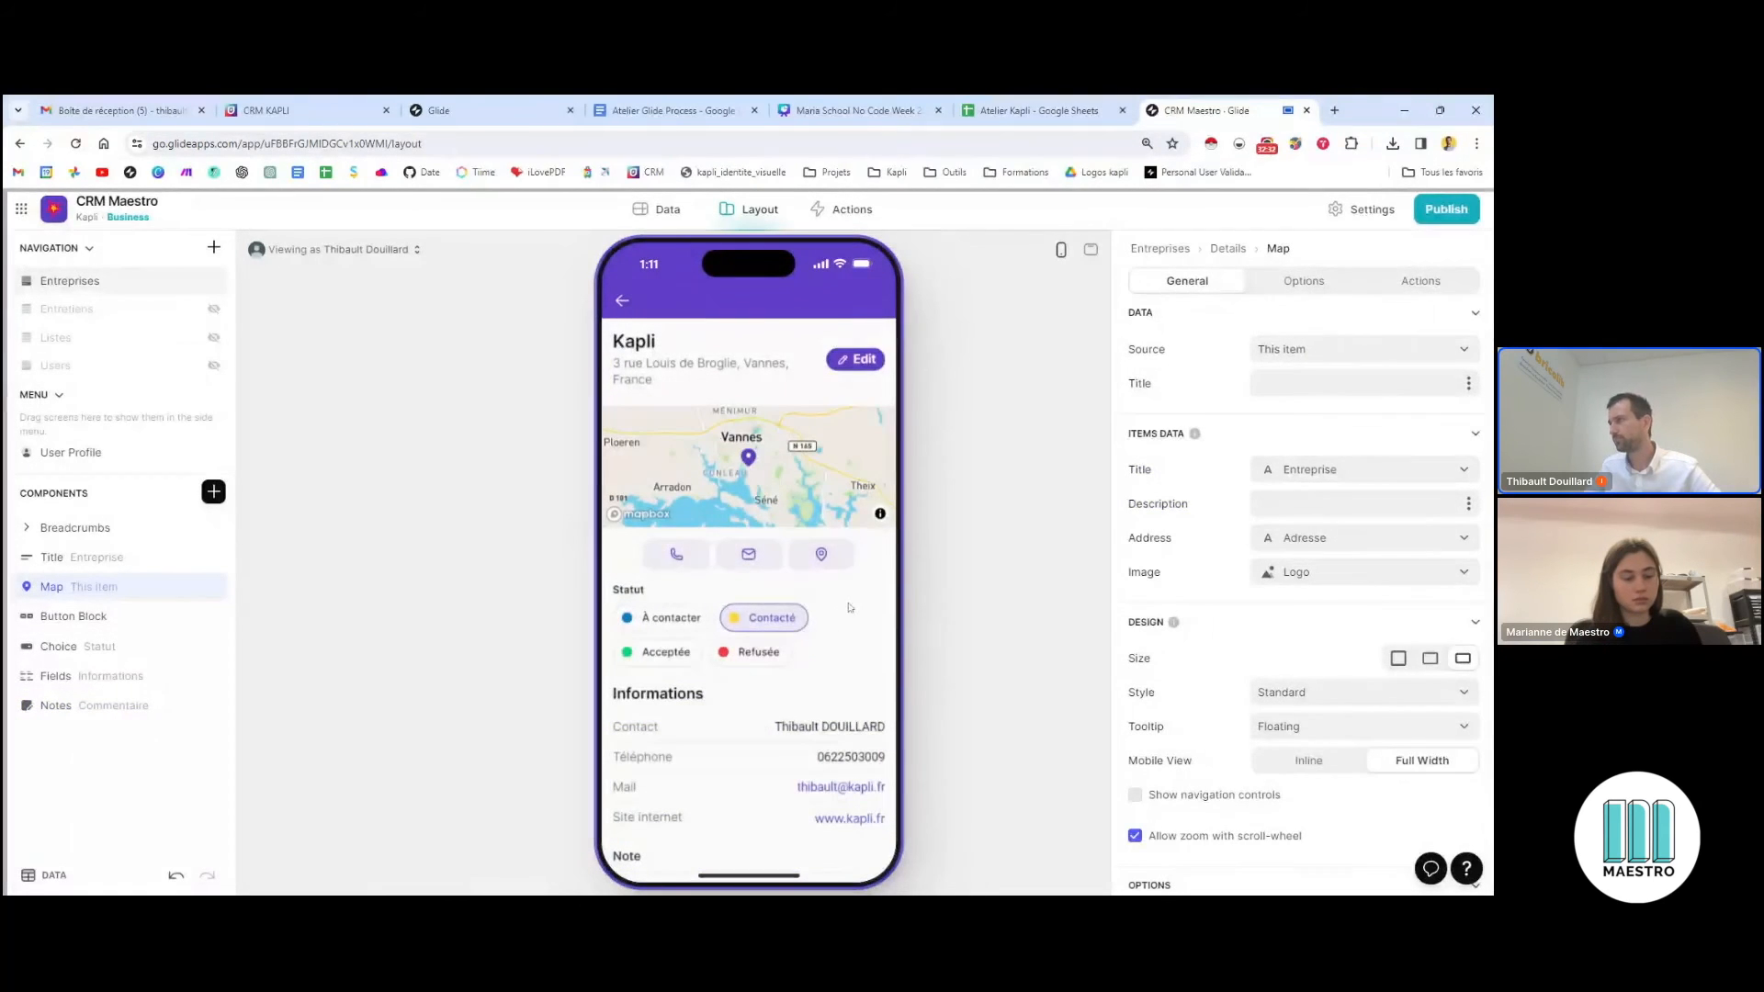
pyautogui.moveTo(143, 596); pyautogui.dragTo(109, 622)
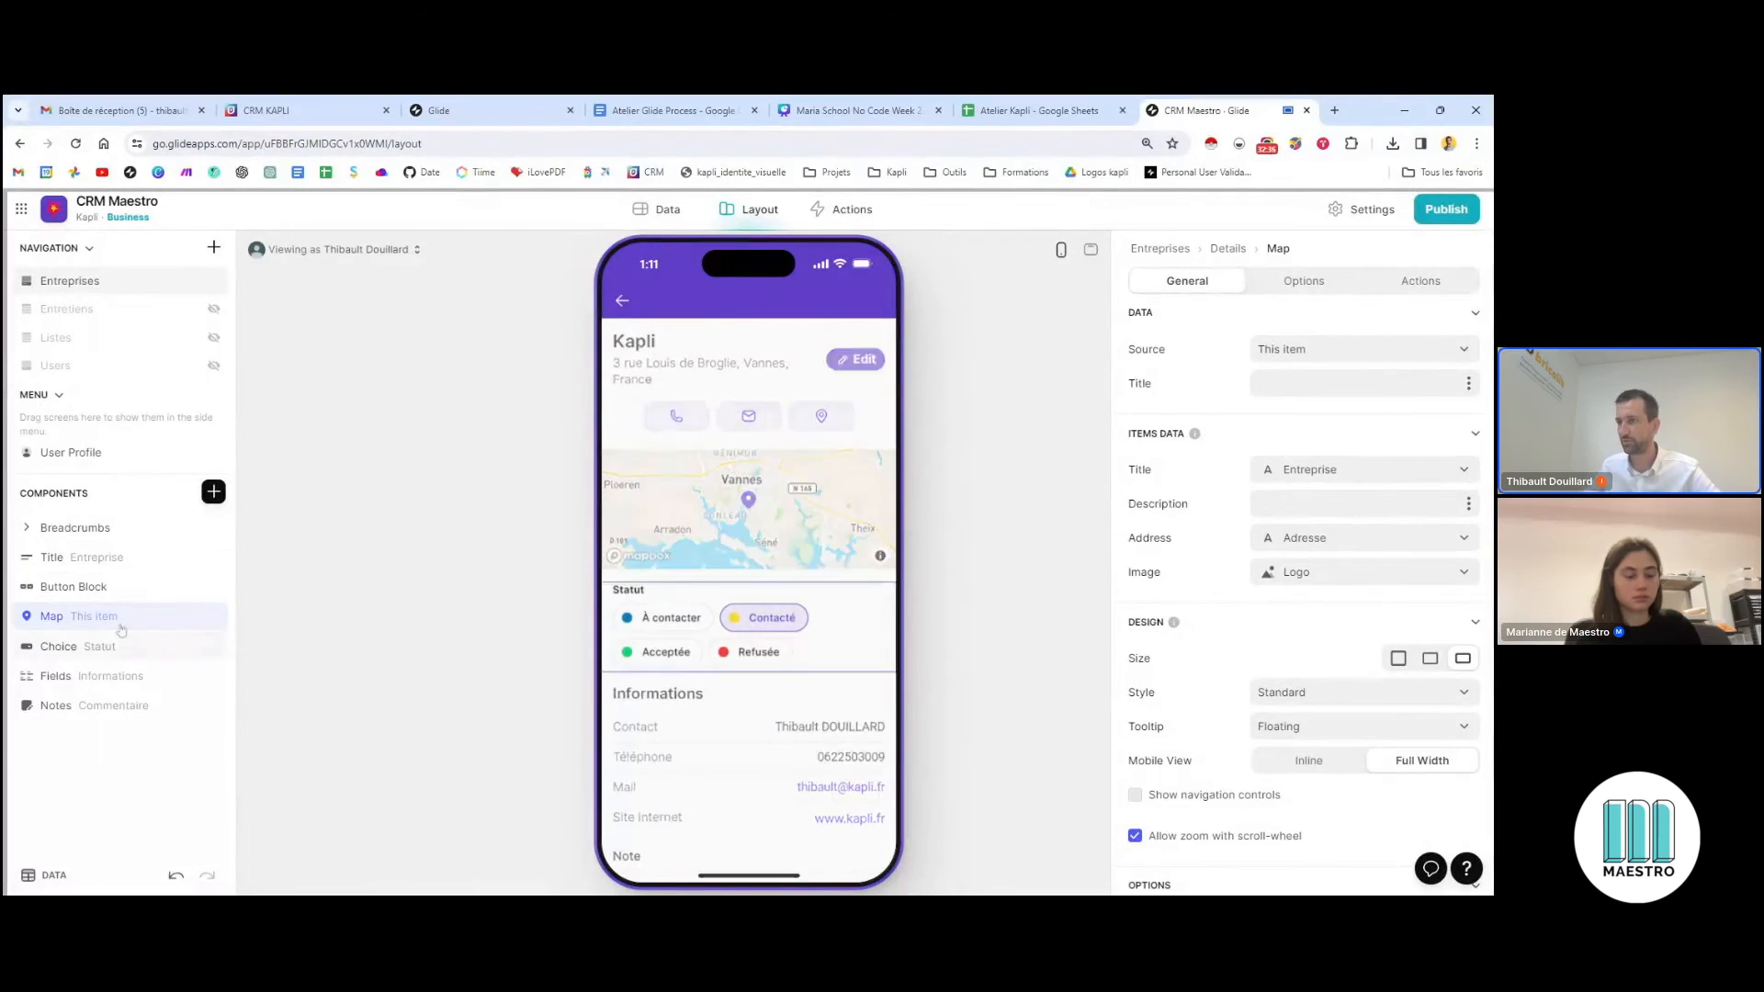
pyautogui.moveTo(92, 616); pyautogui.dragTo(110, 717)
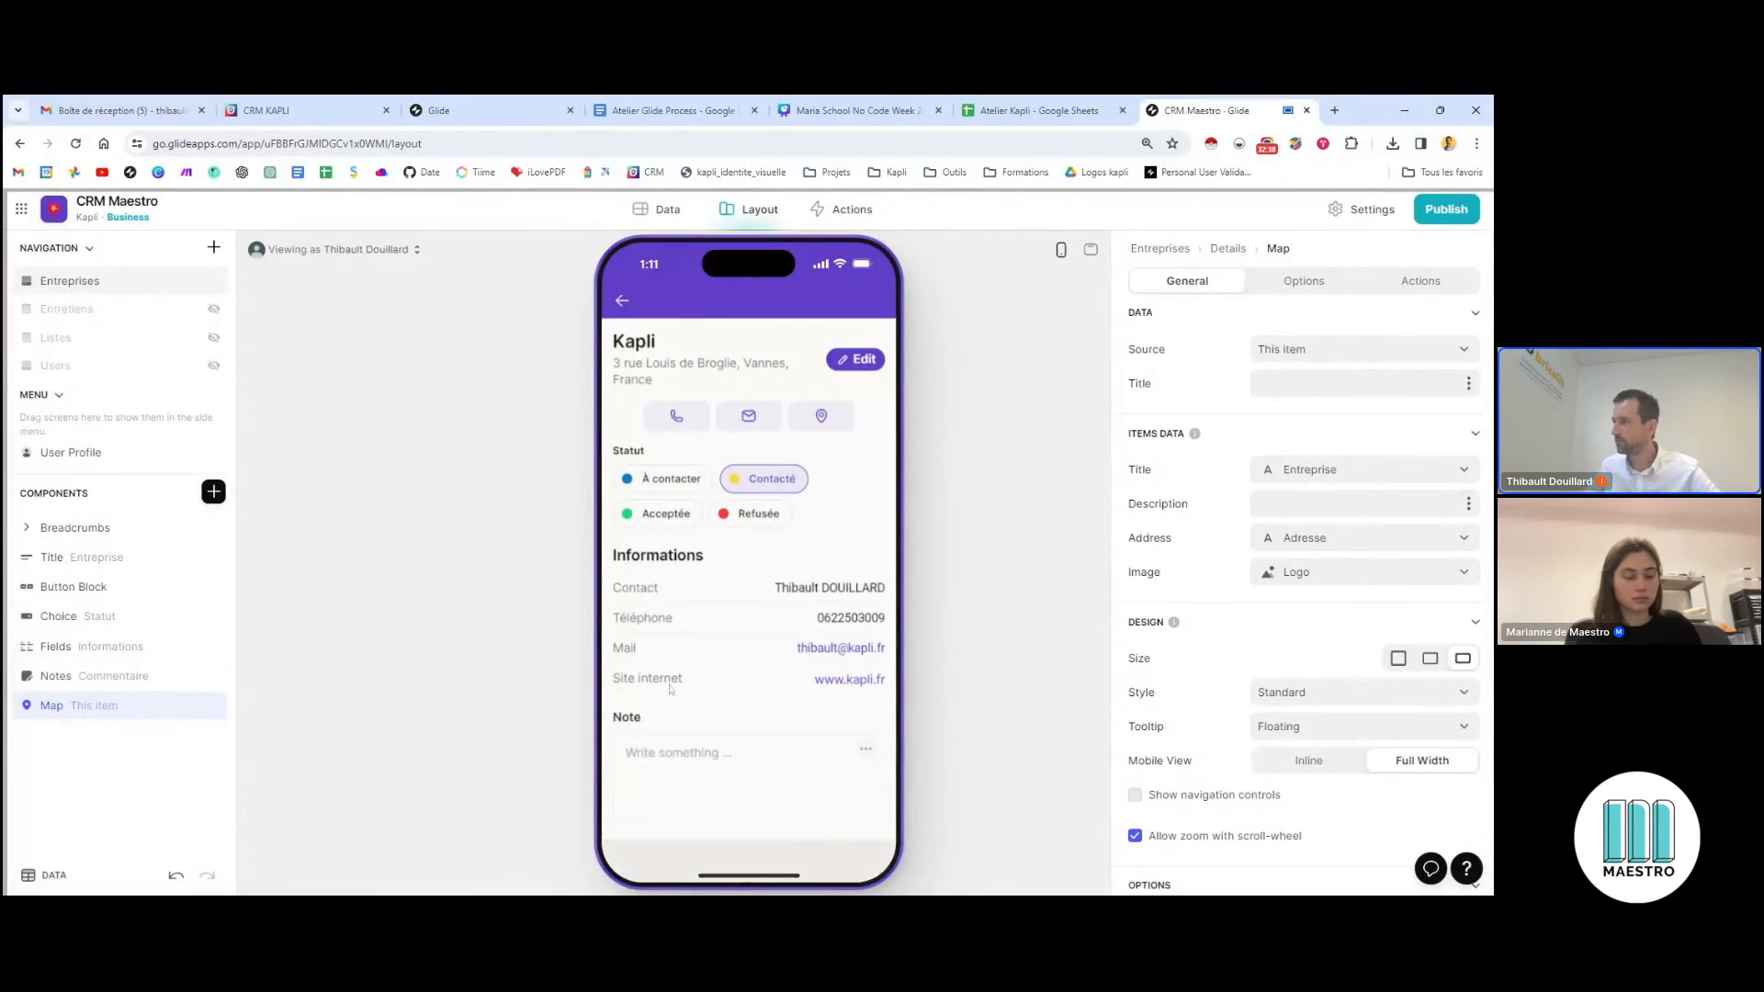
# Insert a Separator between the Button Block and the Choice component, set to Large size with its line drawn
pyautogui.click(217, 495)
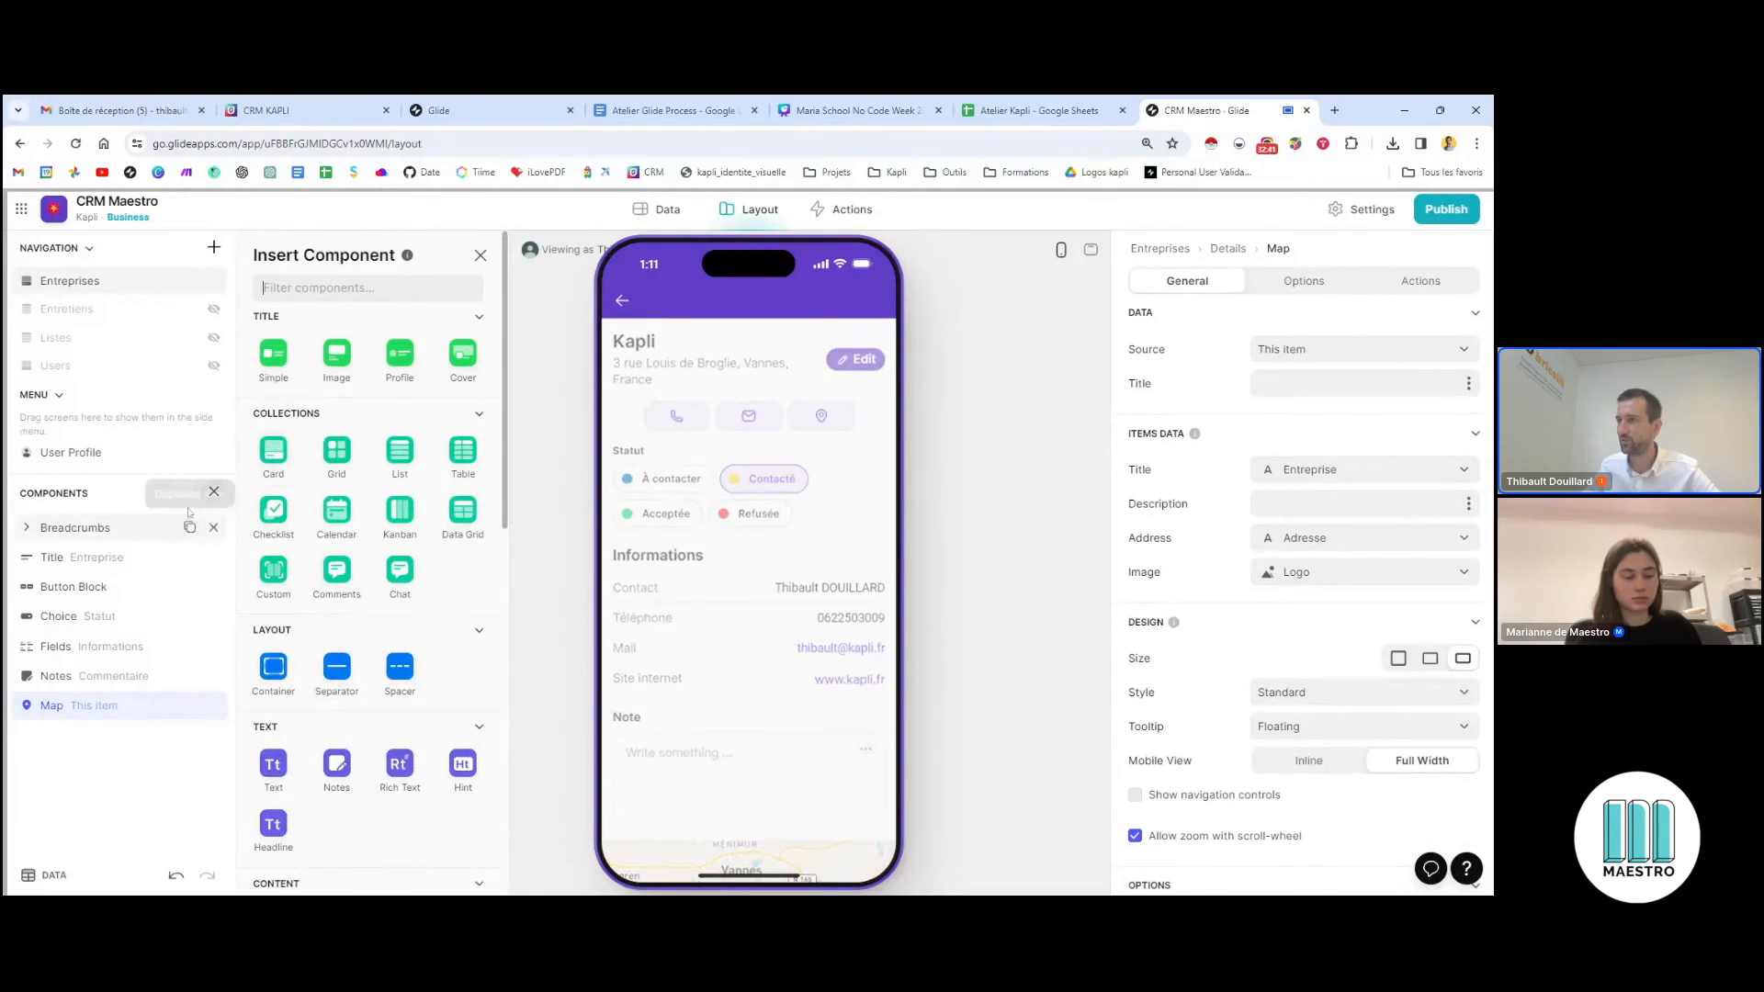
pyautogui.moveTo(345, 701); pyautogui.dragTo(129, 617)
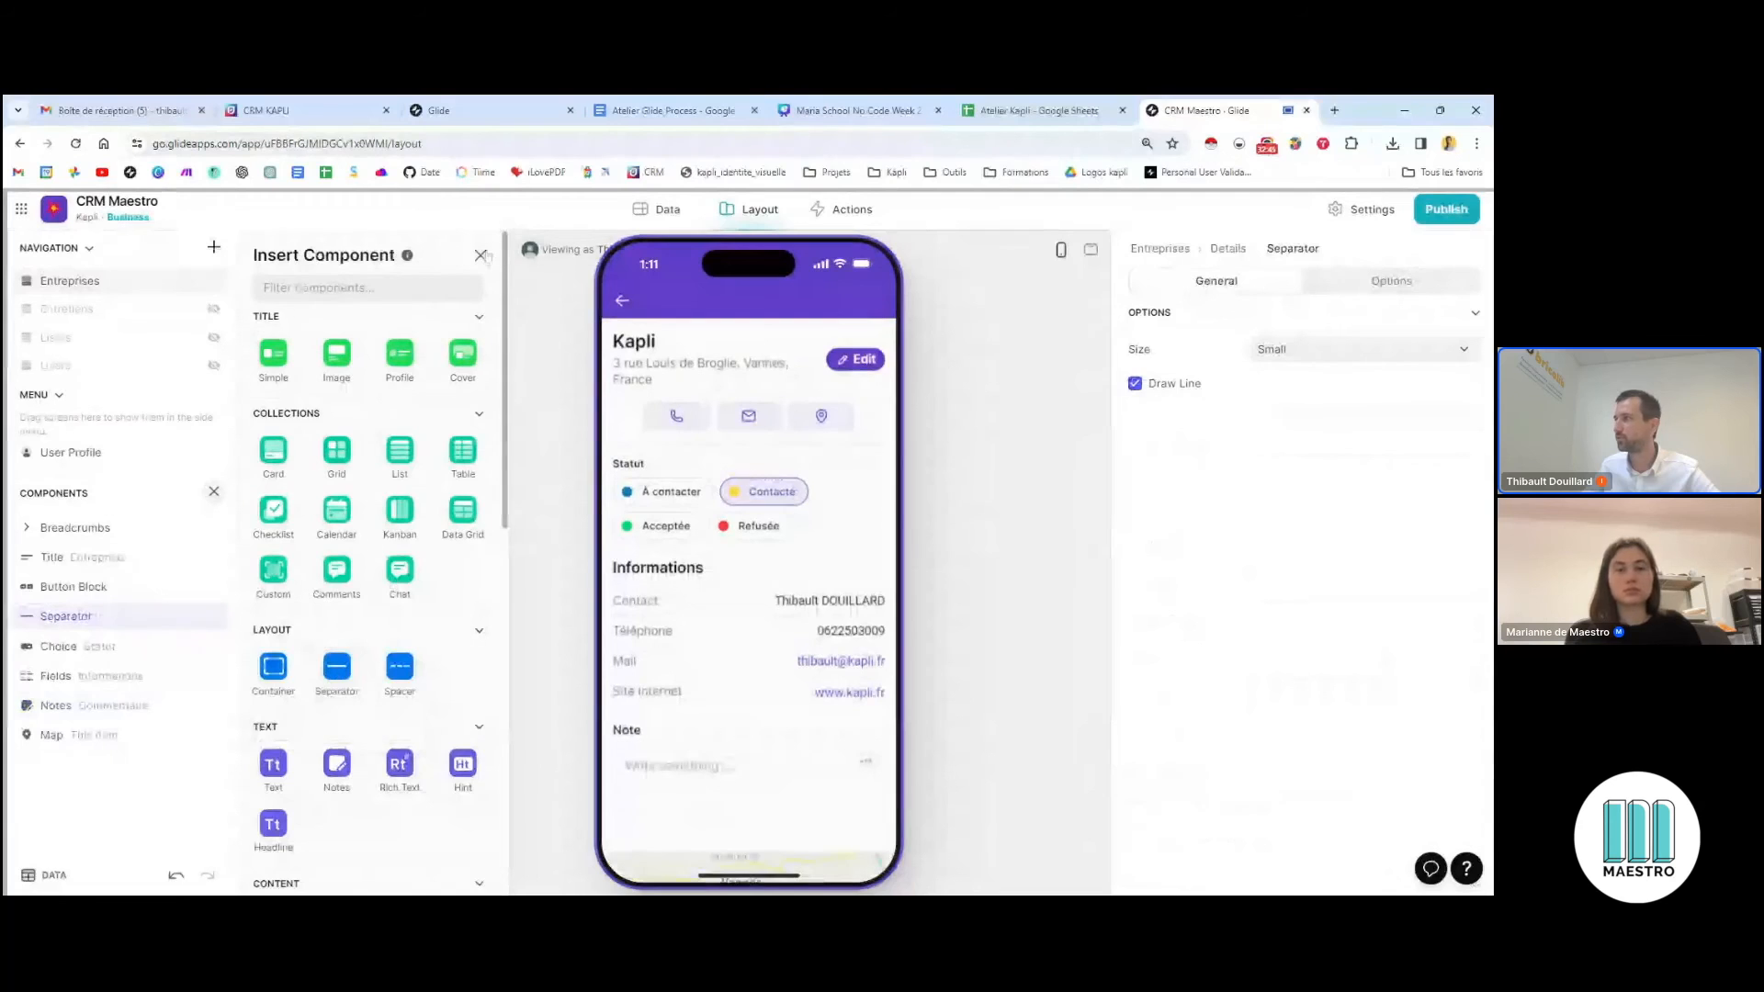
pyautogui.click(1305, 349)
pyautogui.click(1307, 406)
pyautogui.click(1136, 386)
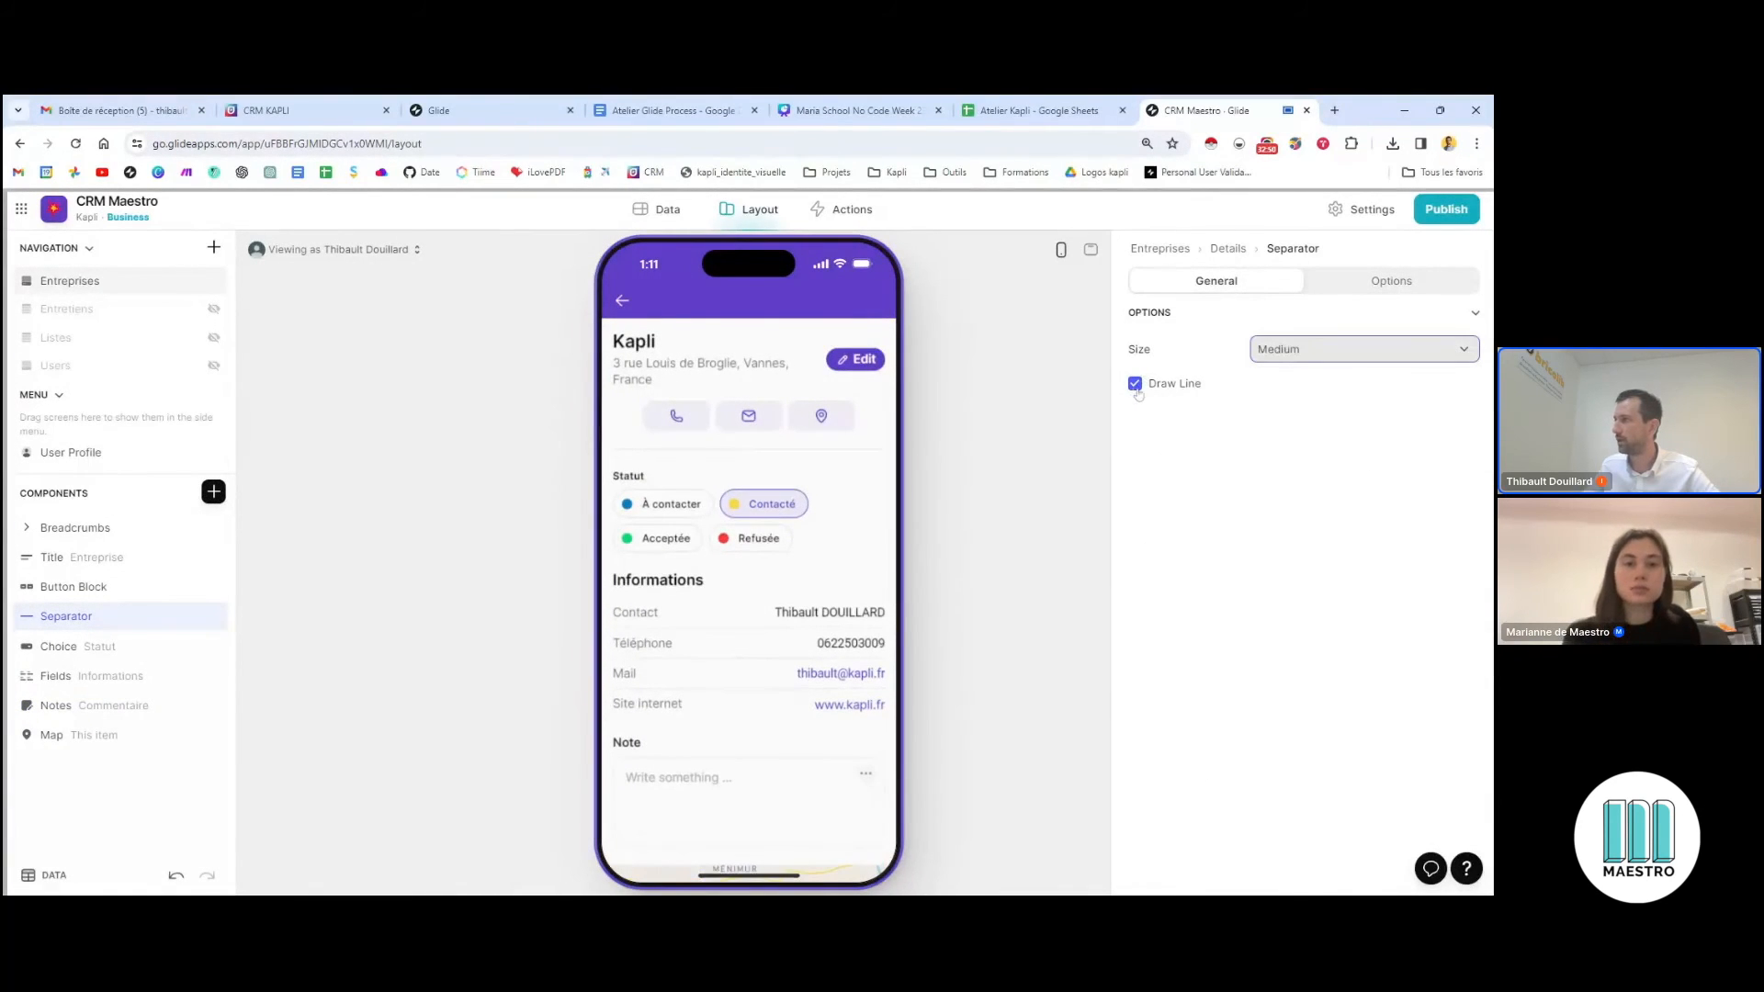
pyautogui.click(1136, 386)
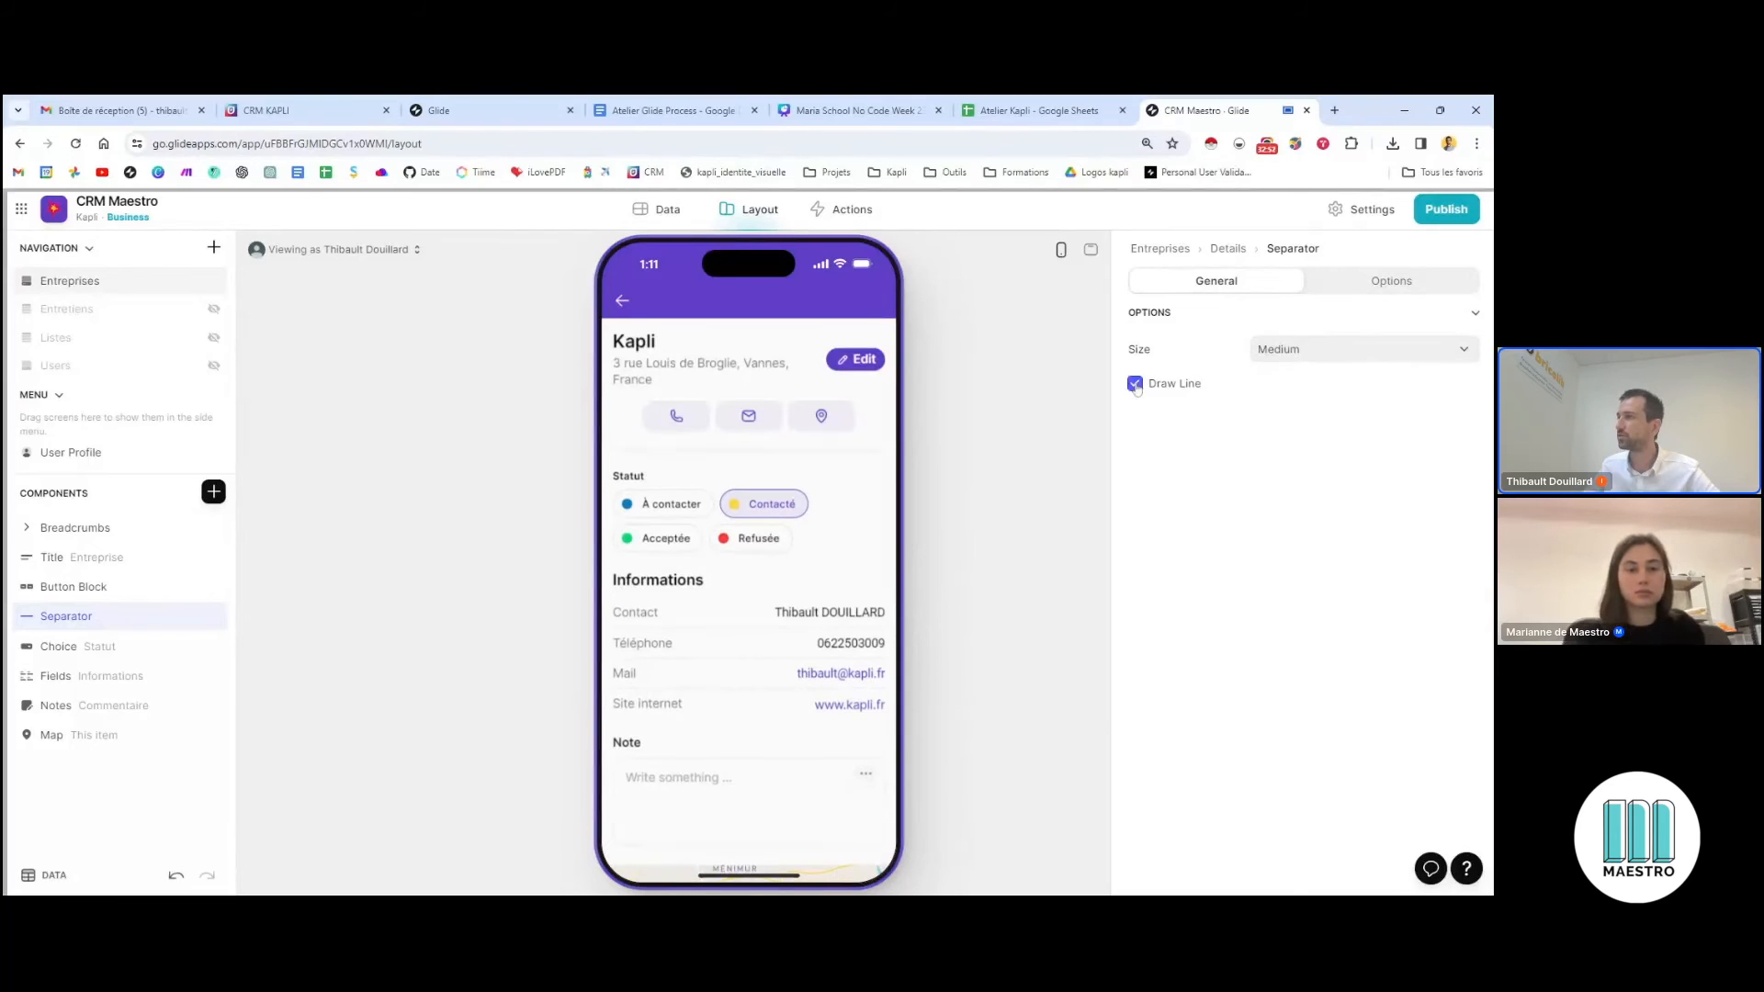
pyautogui.click(1393, 347)
pyautogui.click(1320, 434)
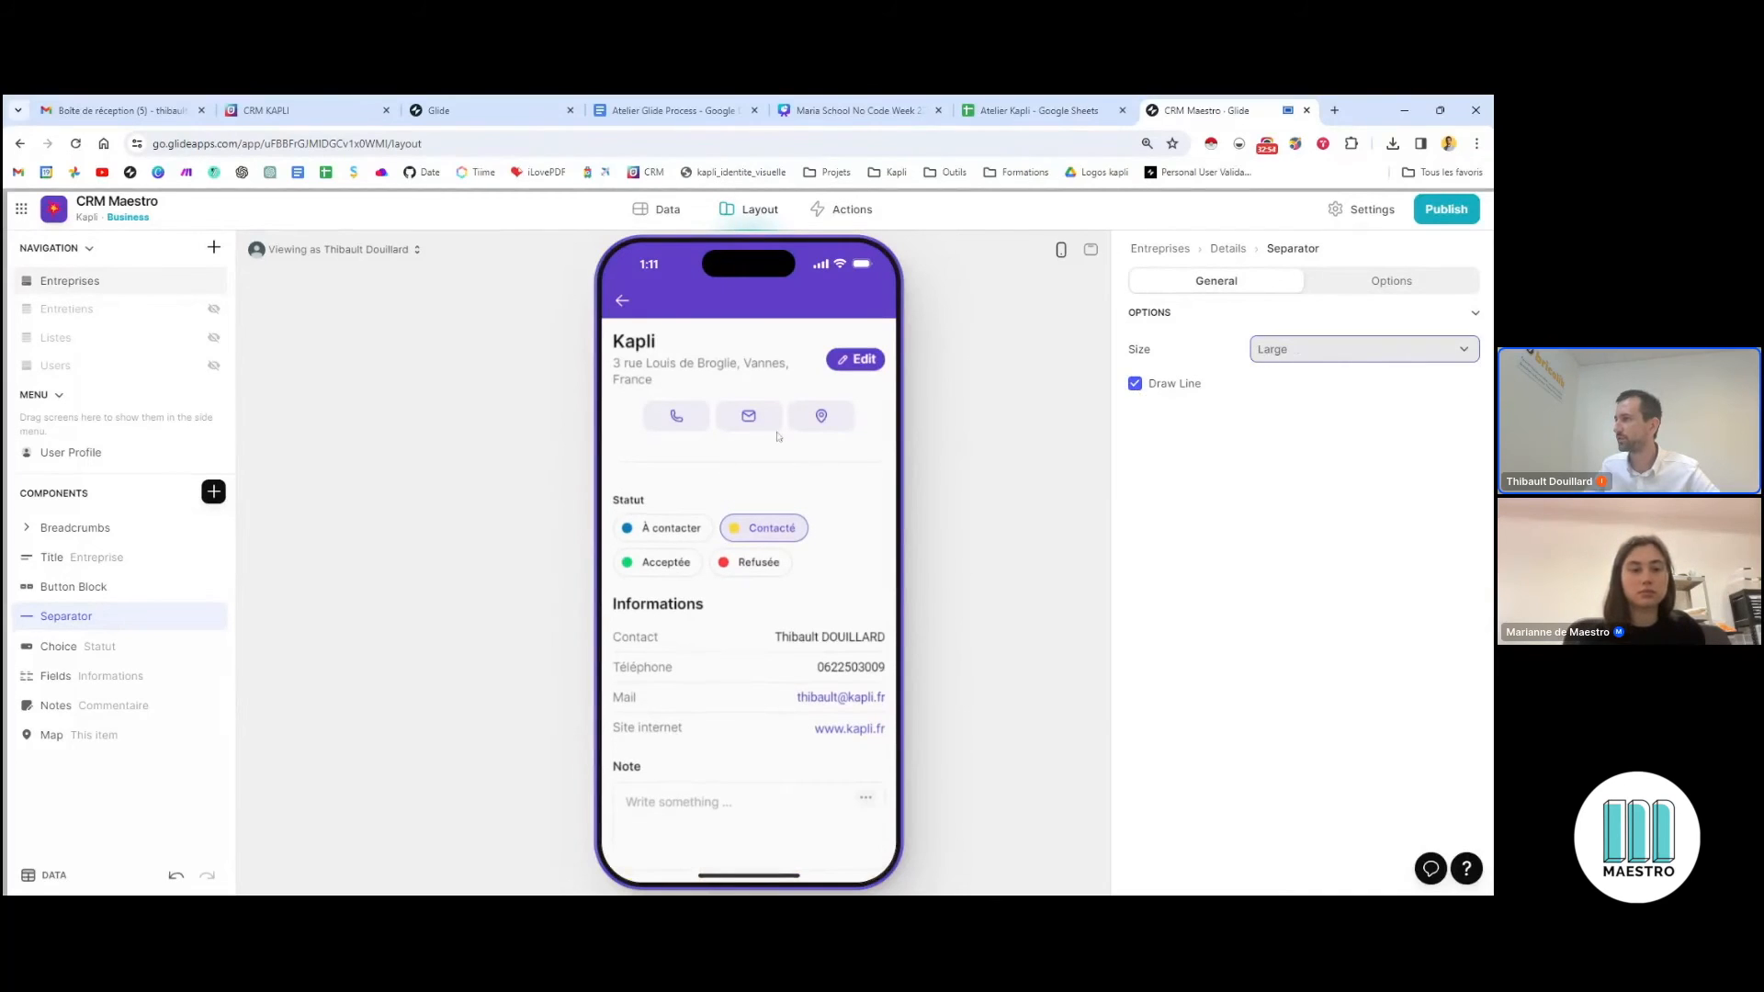
# Duplicate the separator and reorder the components as Button Block, Fields, Separator, Choice, Notes, Separator, Map
pyautogui.click(192, 616)
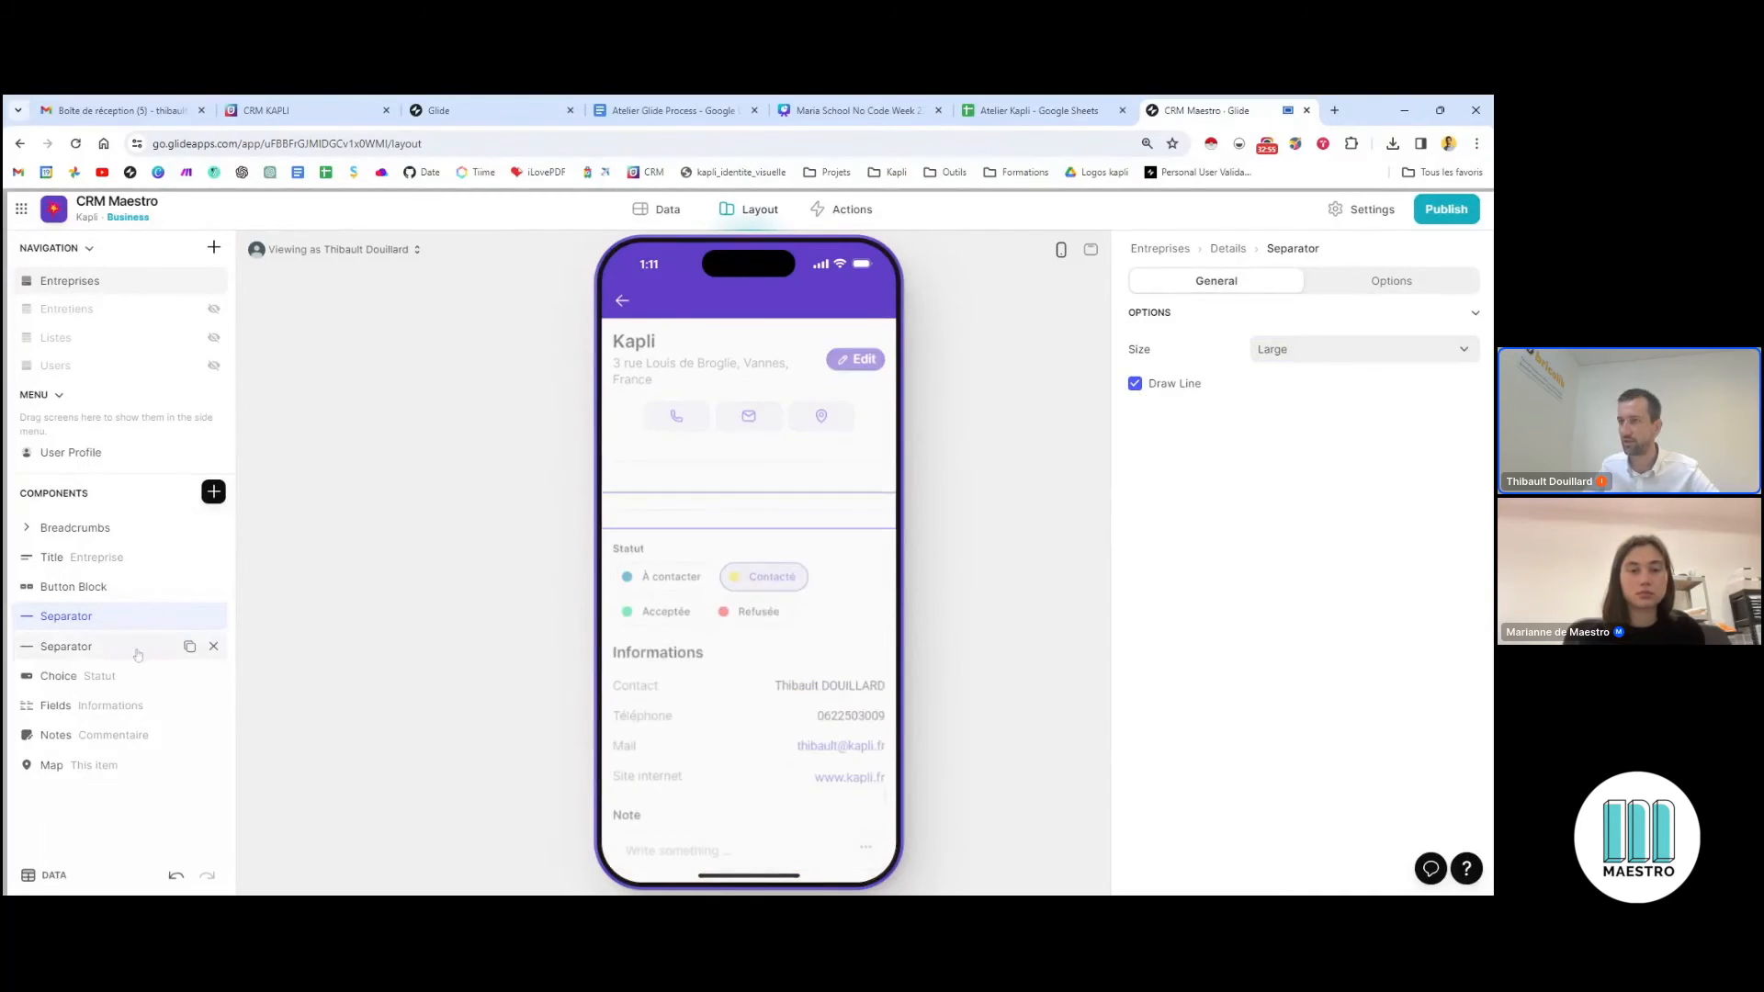
pyautogui.scroll(-2, 791, 626)
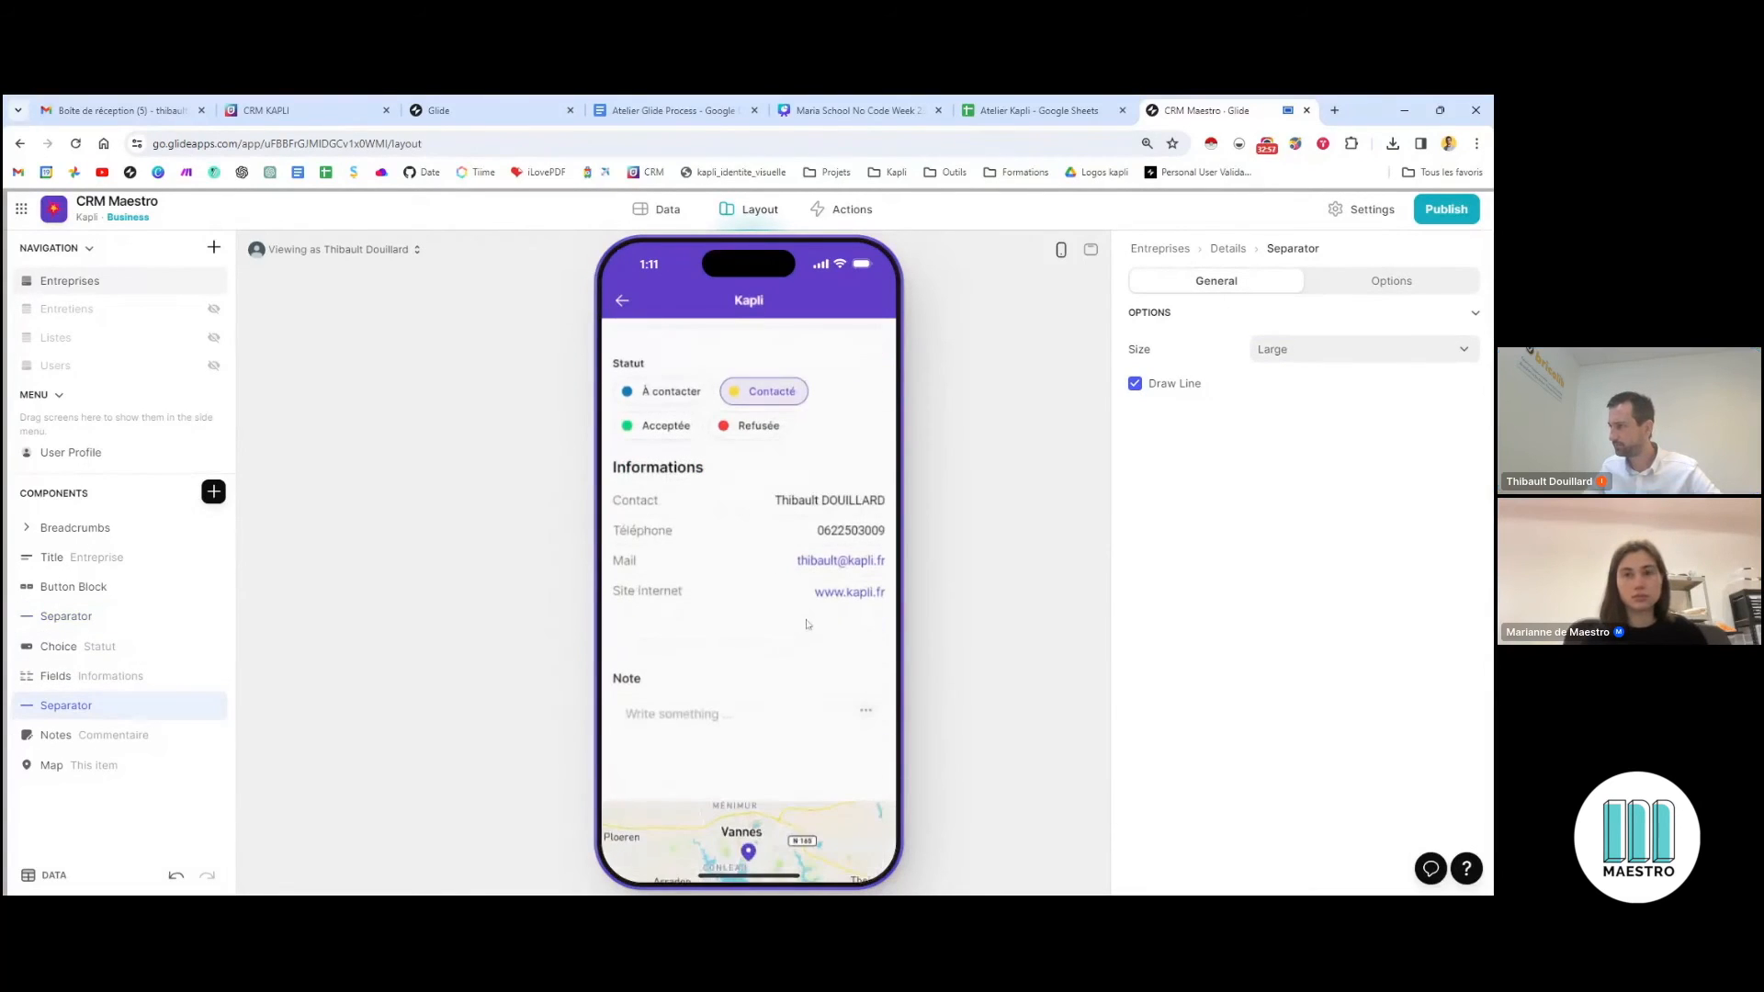
pyautogui.moveTo(86, 736); pyautogui.dragTo(124, 618)
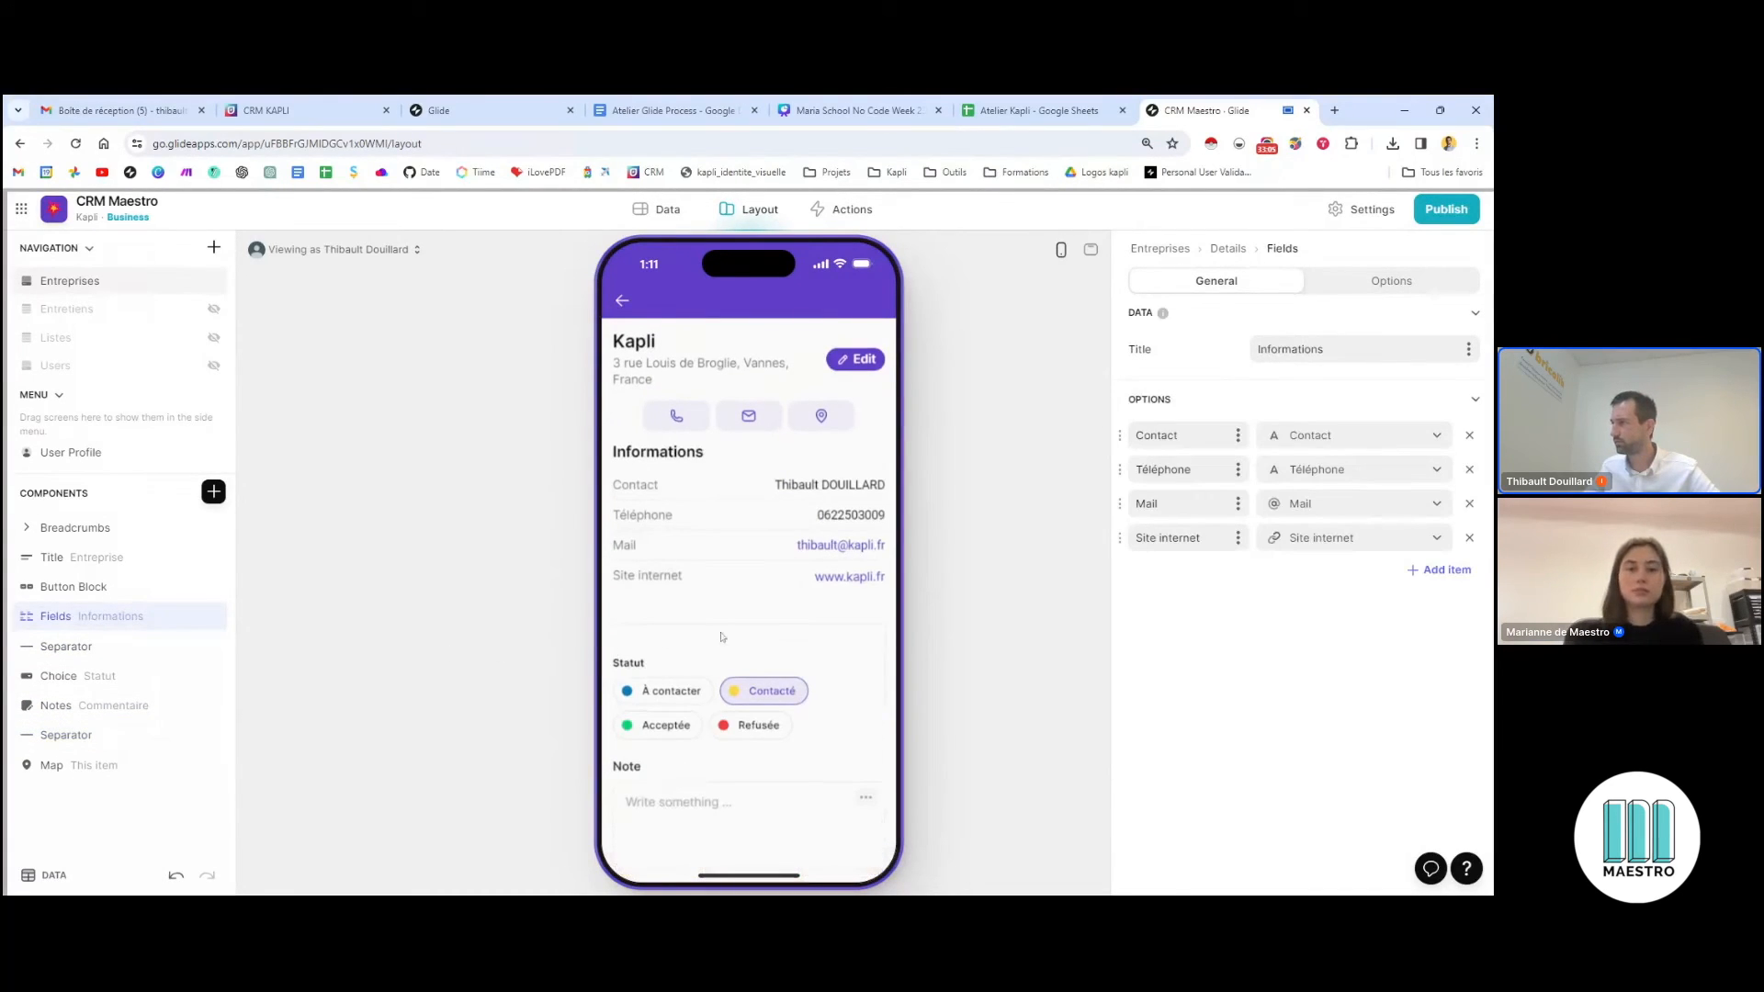
pyautogui.scroll(-3, 808, 535)
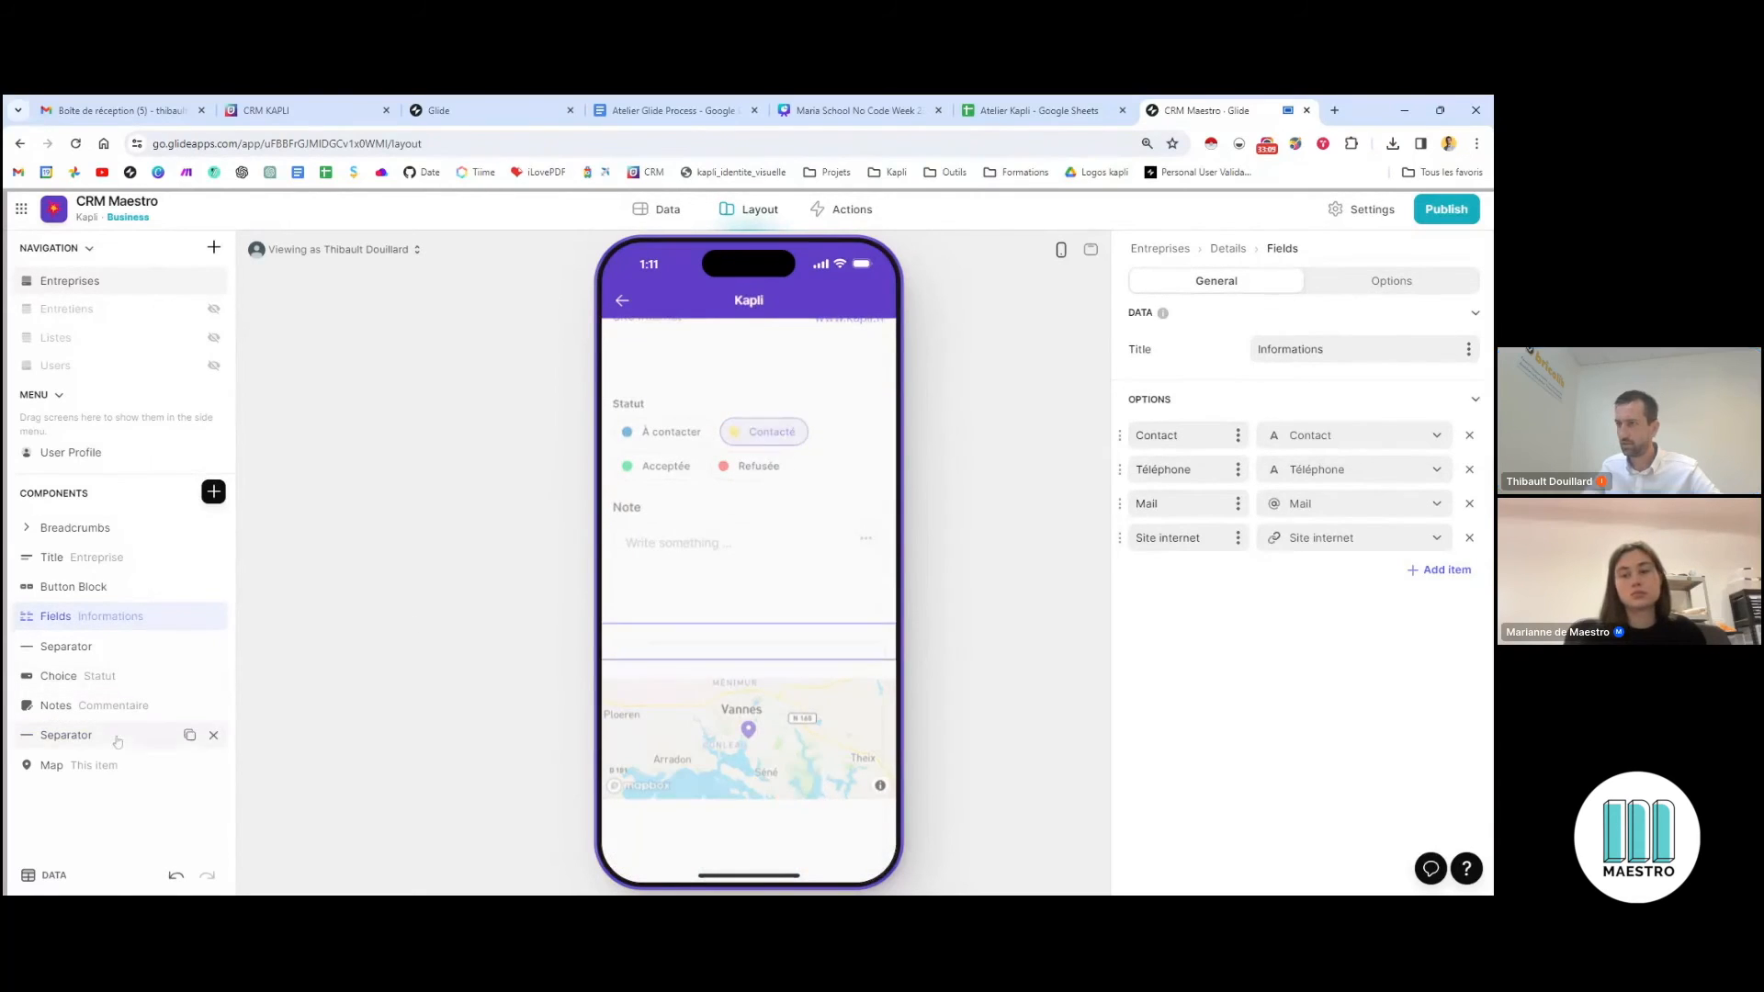
# Set the size of the separator between Notes and Map to Small
pyautogui.click(66, 735)
pyautogui.click(1457, 349)
pyautogui.click(1350, 402)
pyautogui.click(1350, 359)
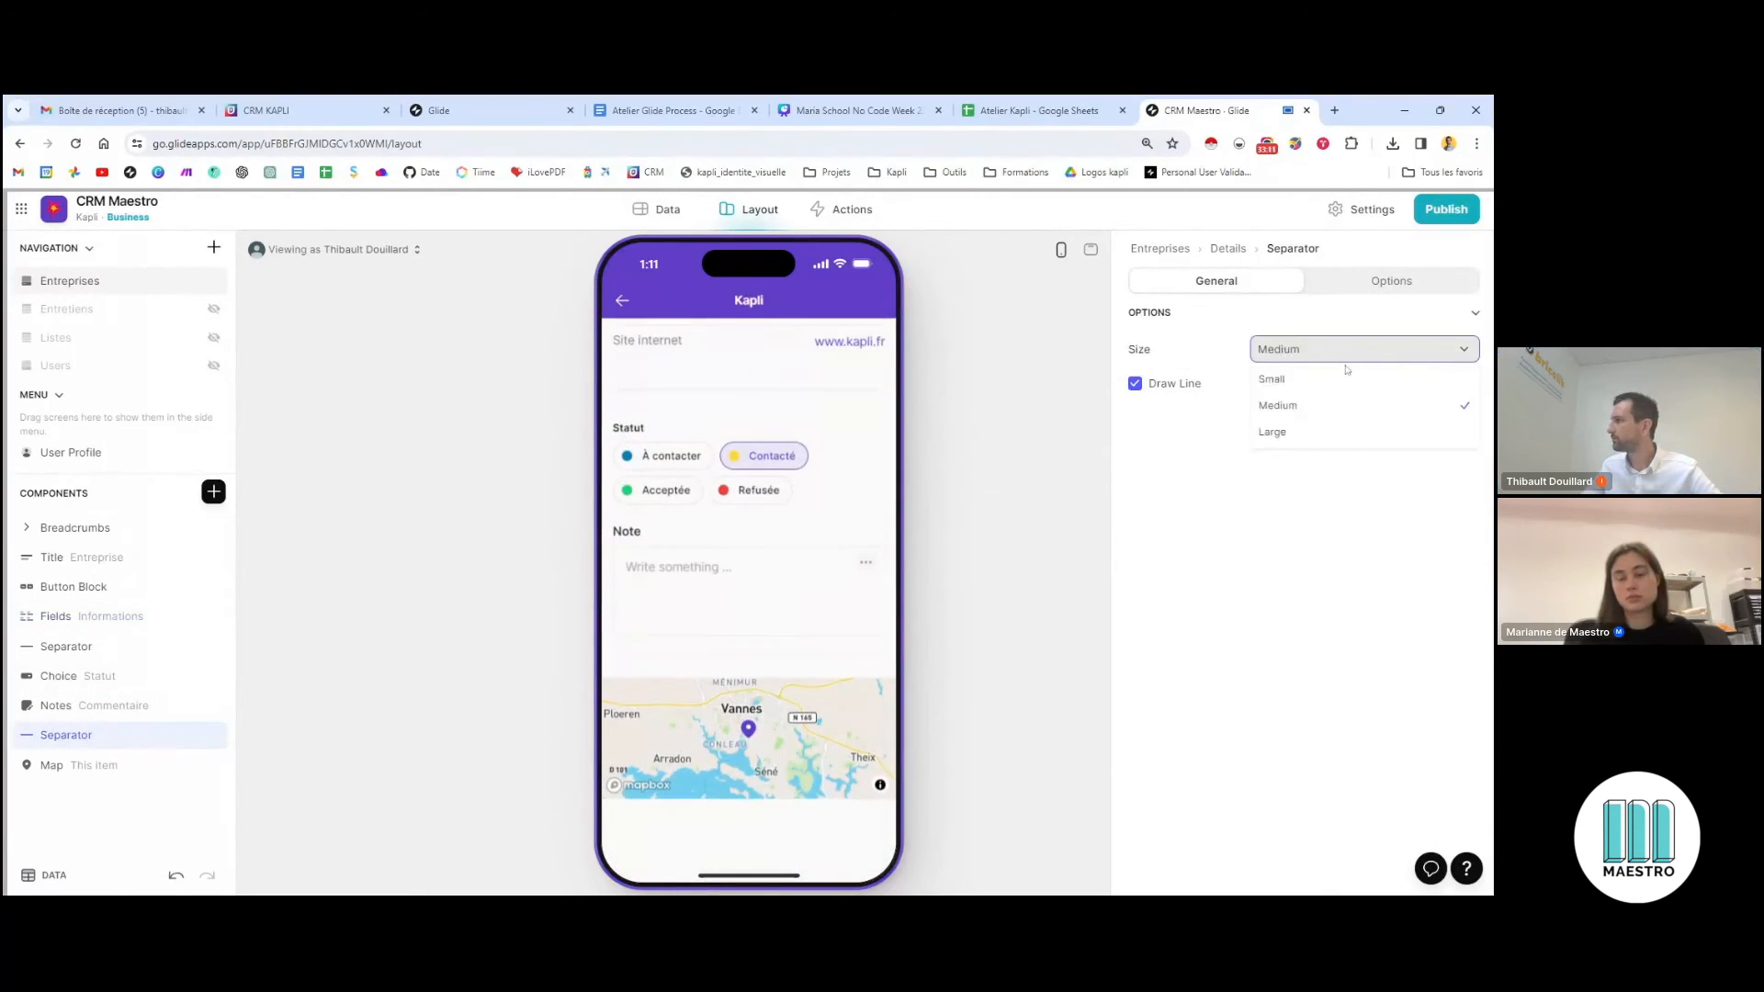
pyautogui.click(1313, 376)
pyautogui.scroll(3, 796, 487)
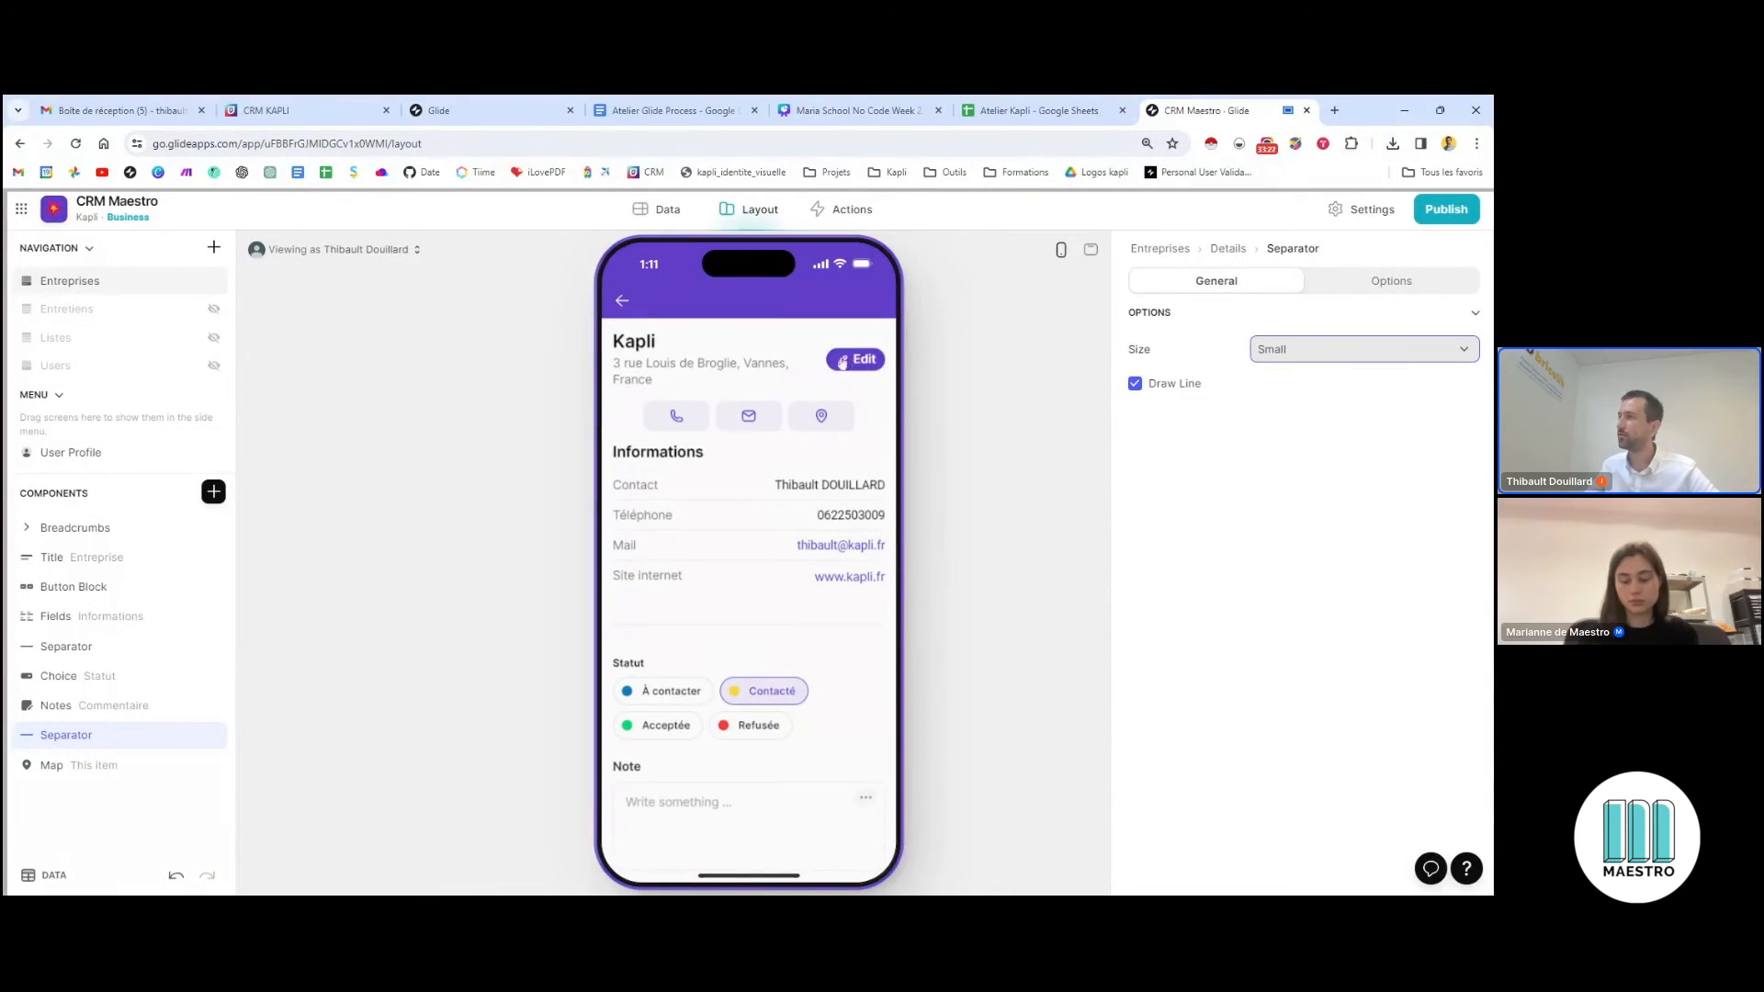
# Review the fields of Kapli's edit form in the preview, cancel it and return to the Entreprises list
pyautogui.click(875, 361)
pyautogui.scroll(-1, 830, 601)
pyautogui.scroll(1, 827, 607)
pyautogui.scroll(-1, 749, 597)
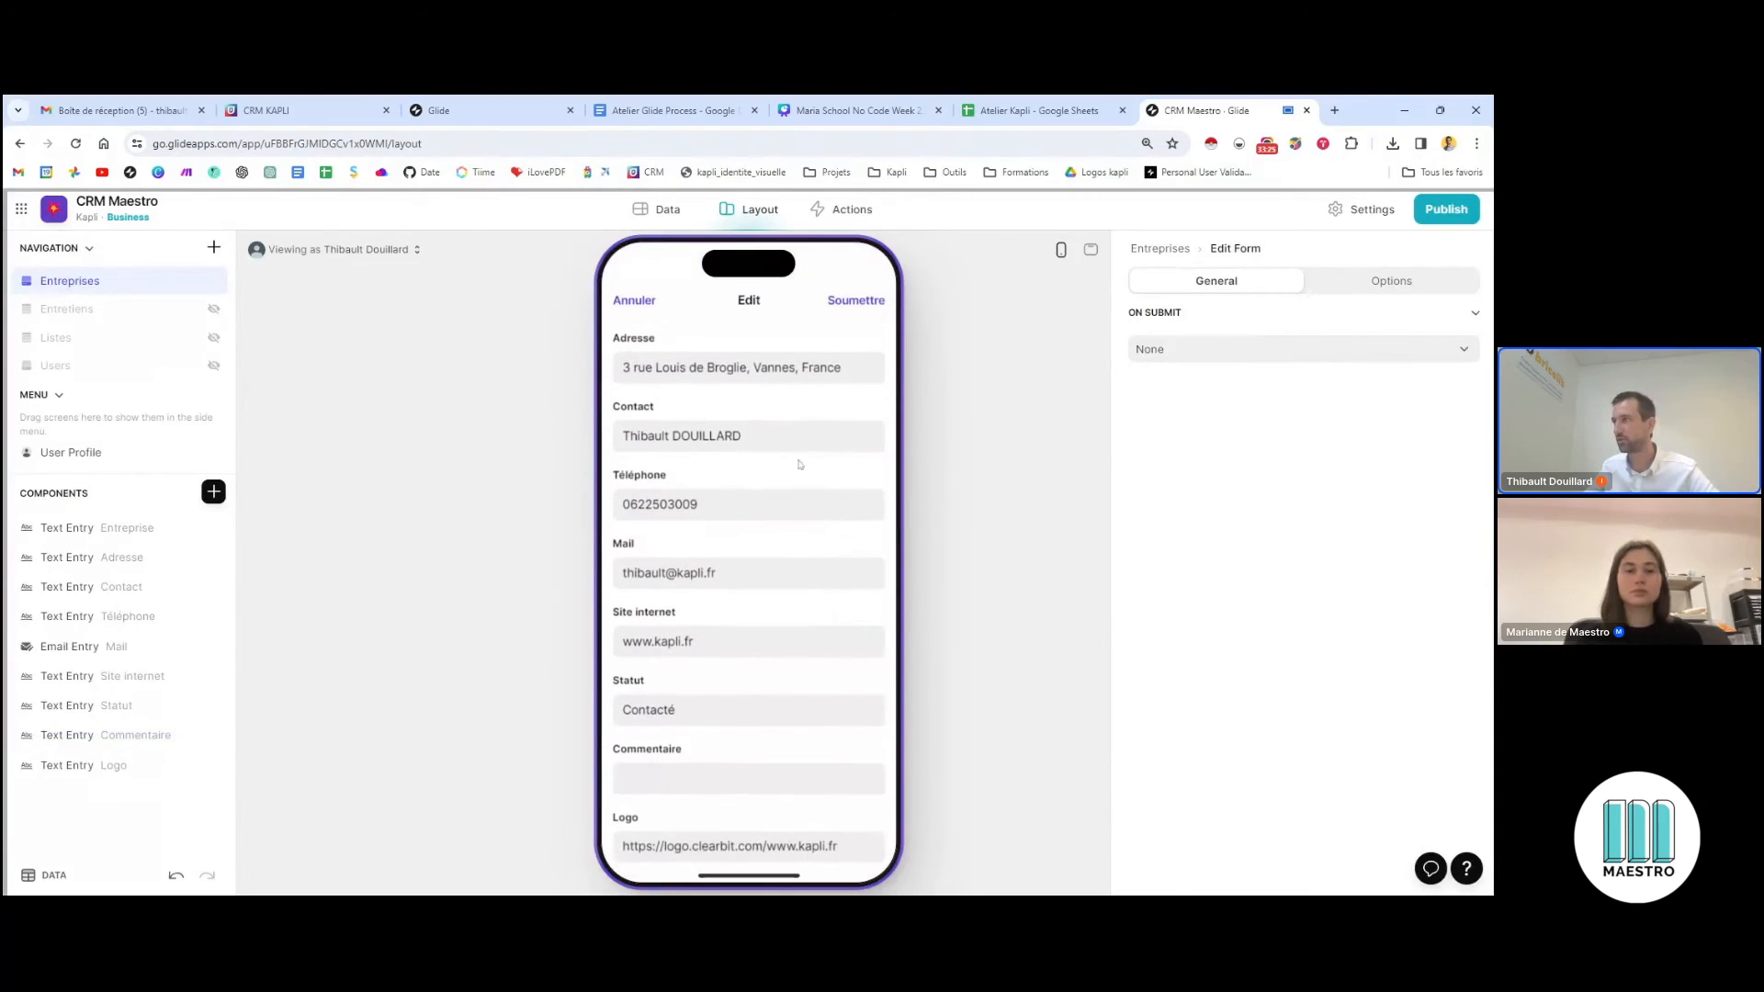
pyautogui.click(620, 301)
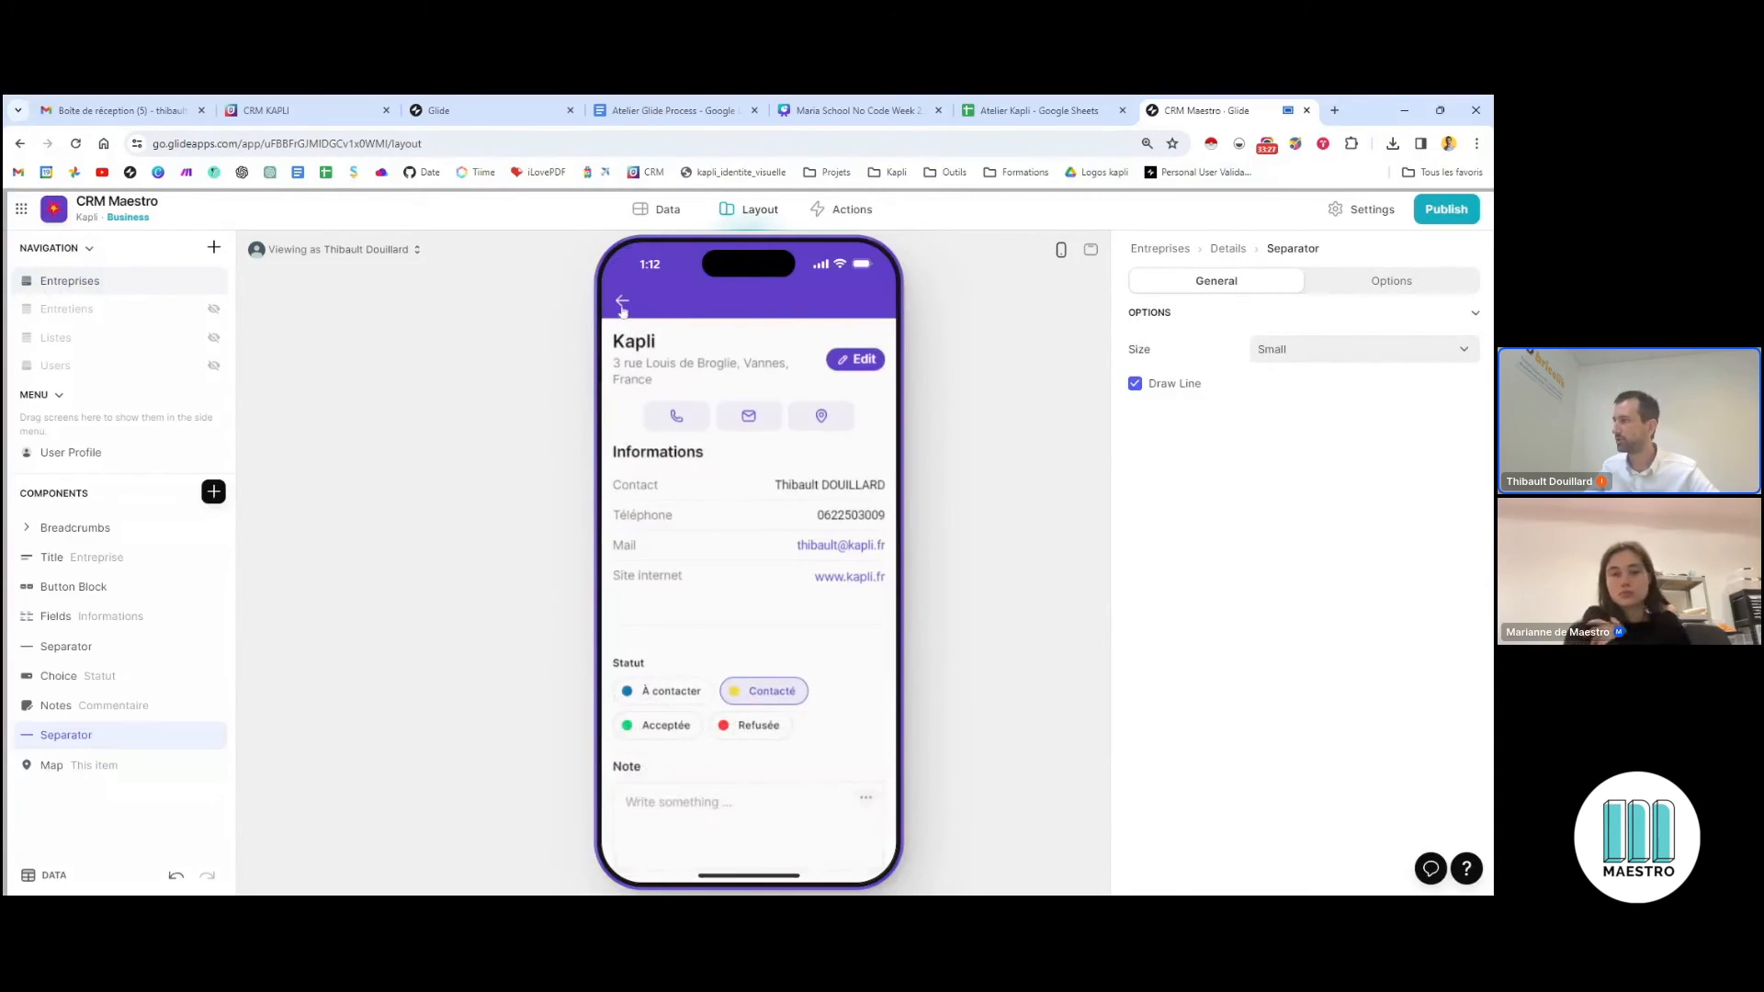
pyautogui.click(622, 301)
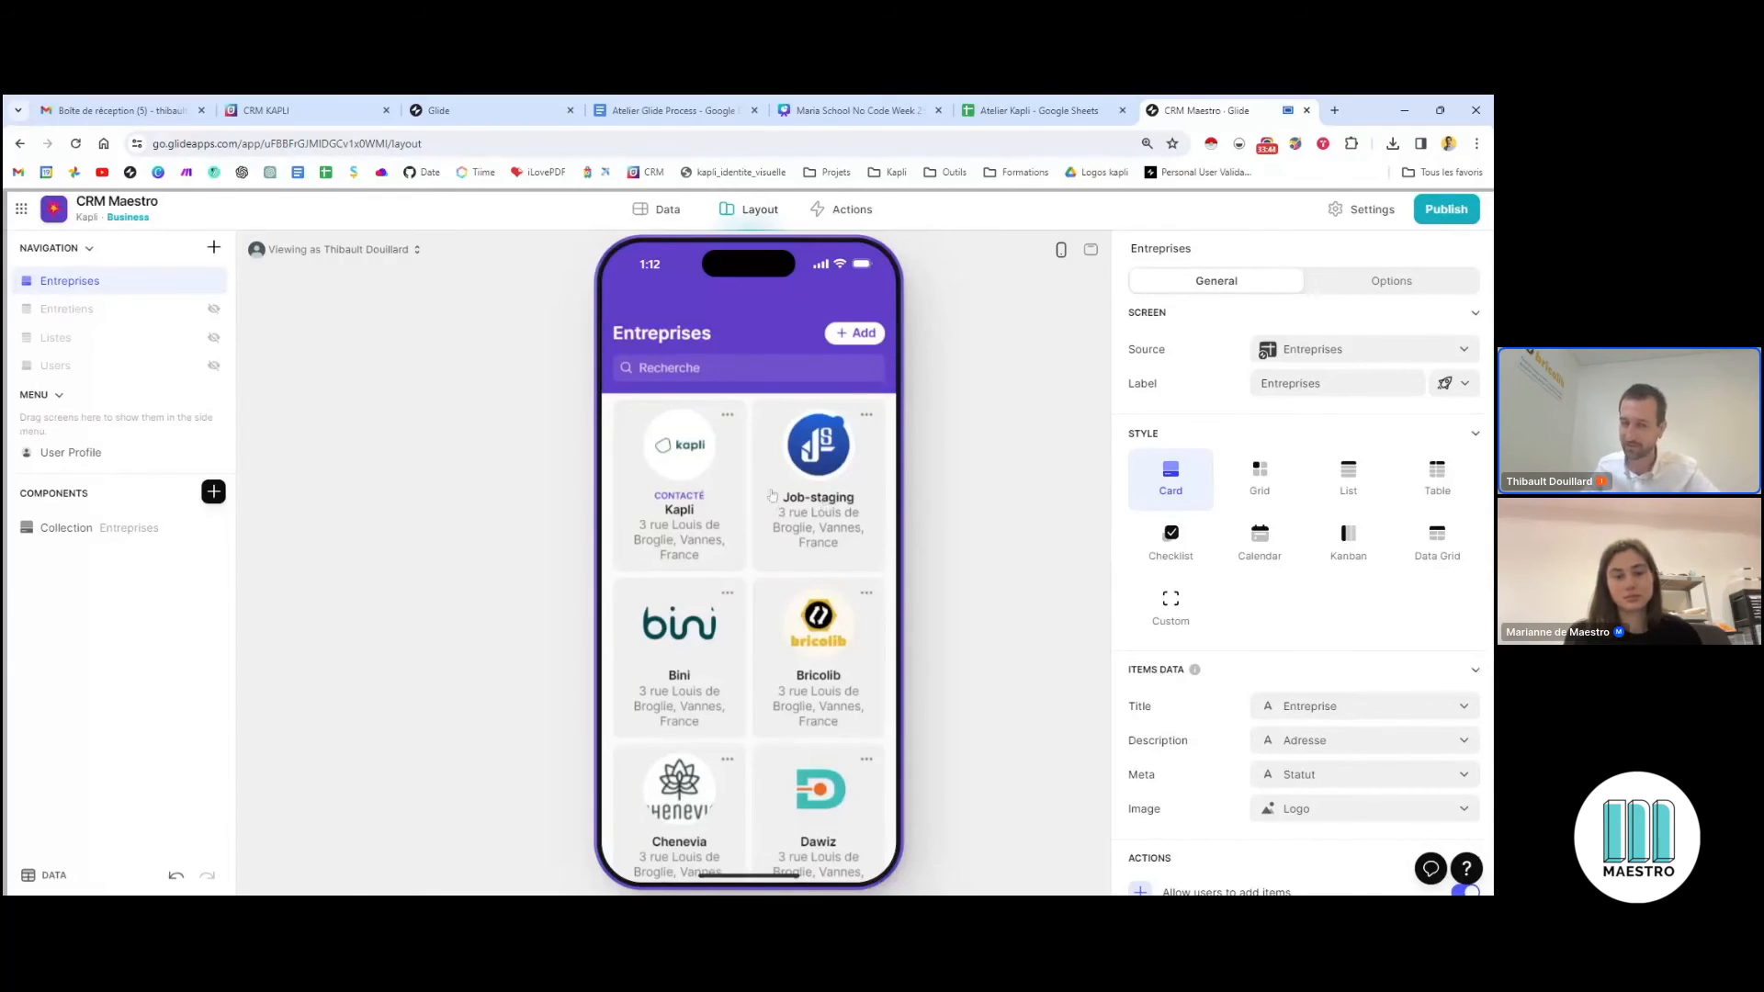
# Publish the app under the suggested link crm-maestro-rv7p.glide.page
pyautogui.click(1446, 210)
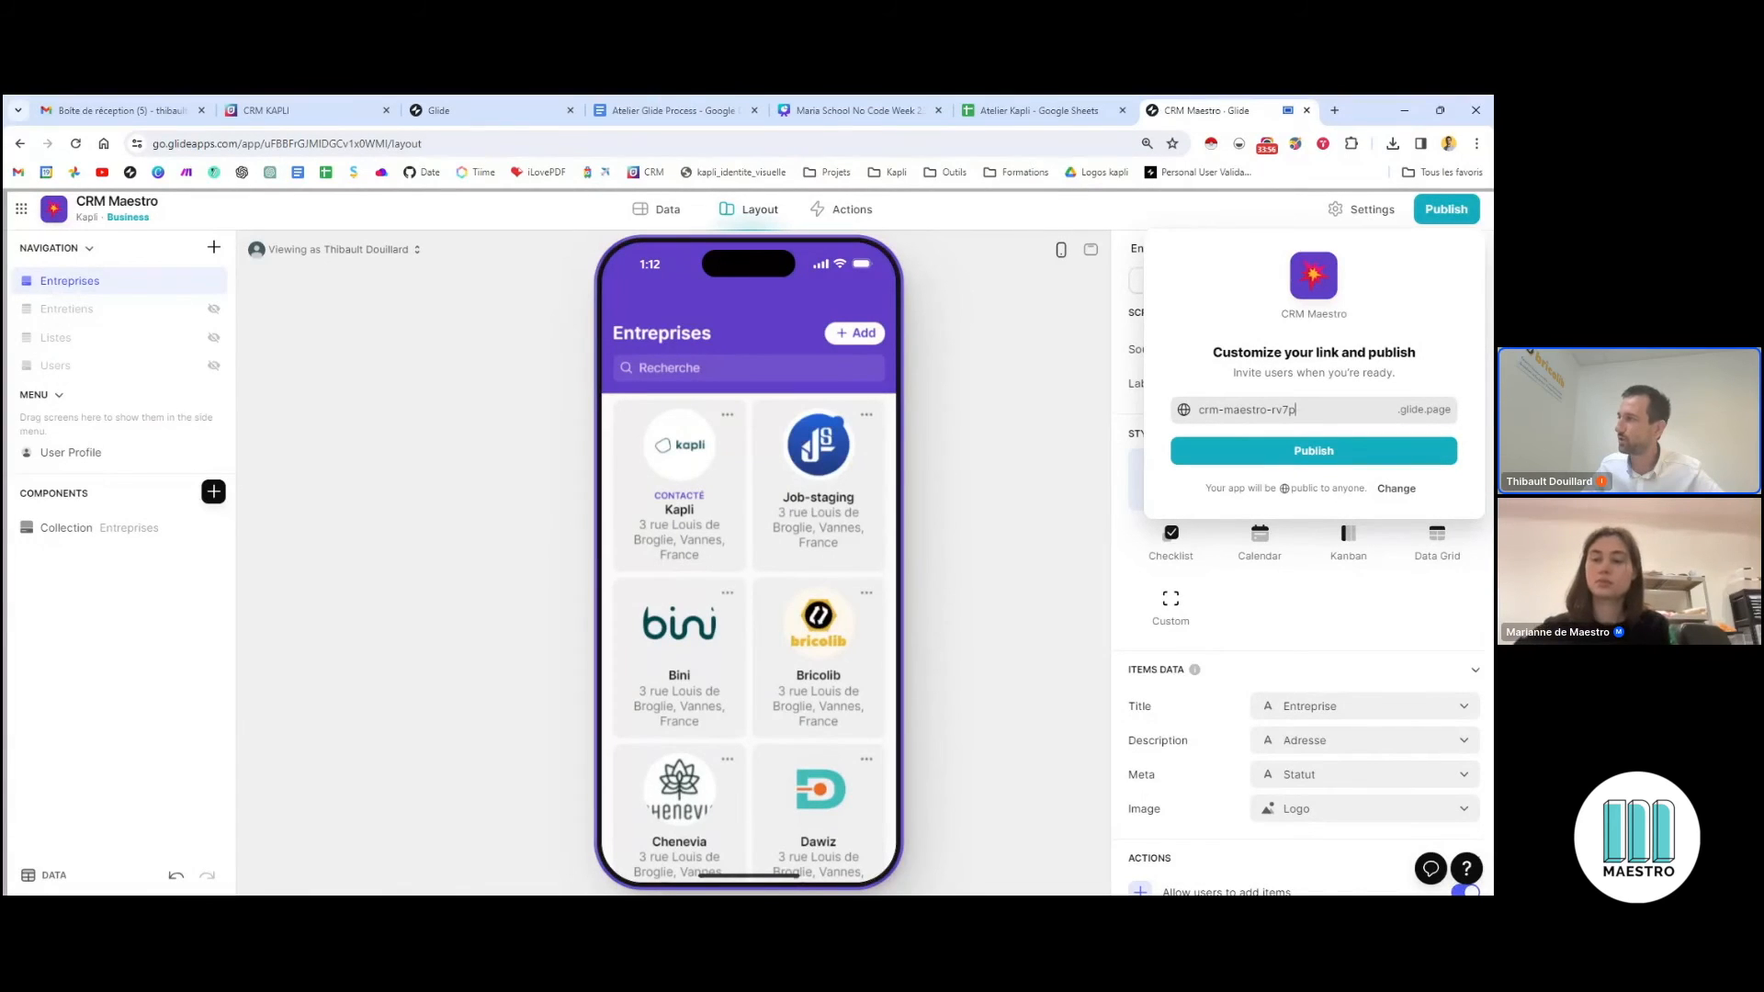
pyautogui.click(1323, 469)
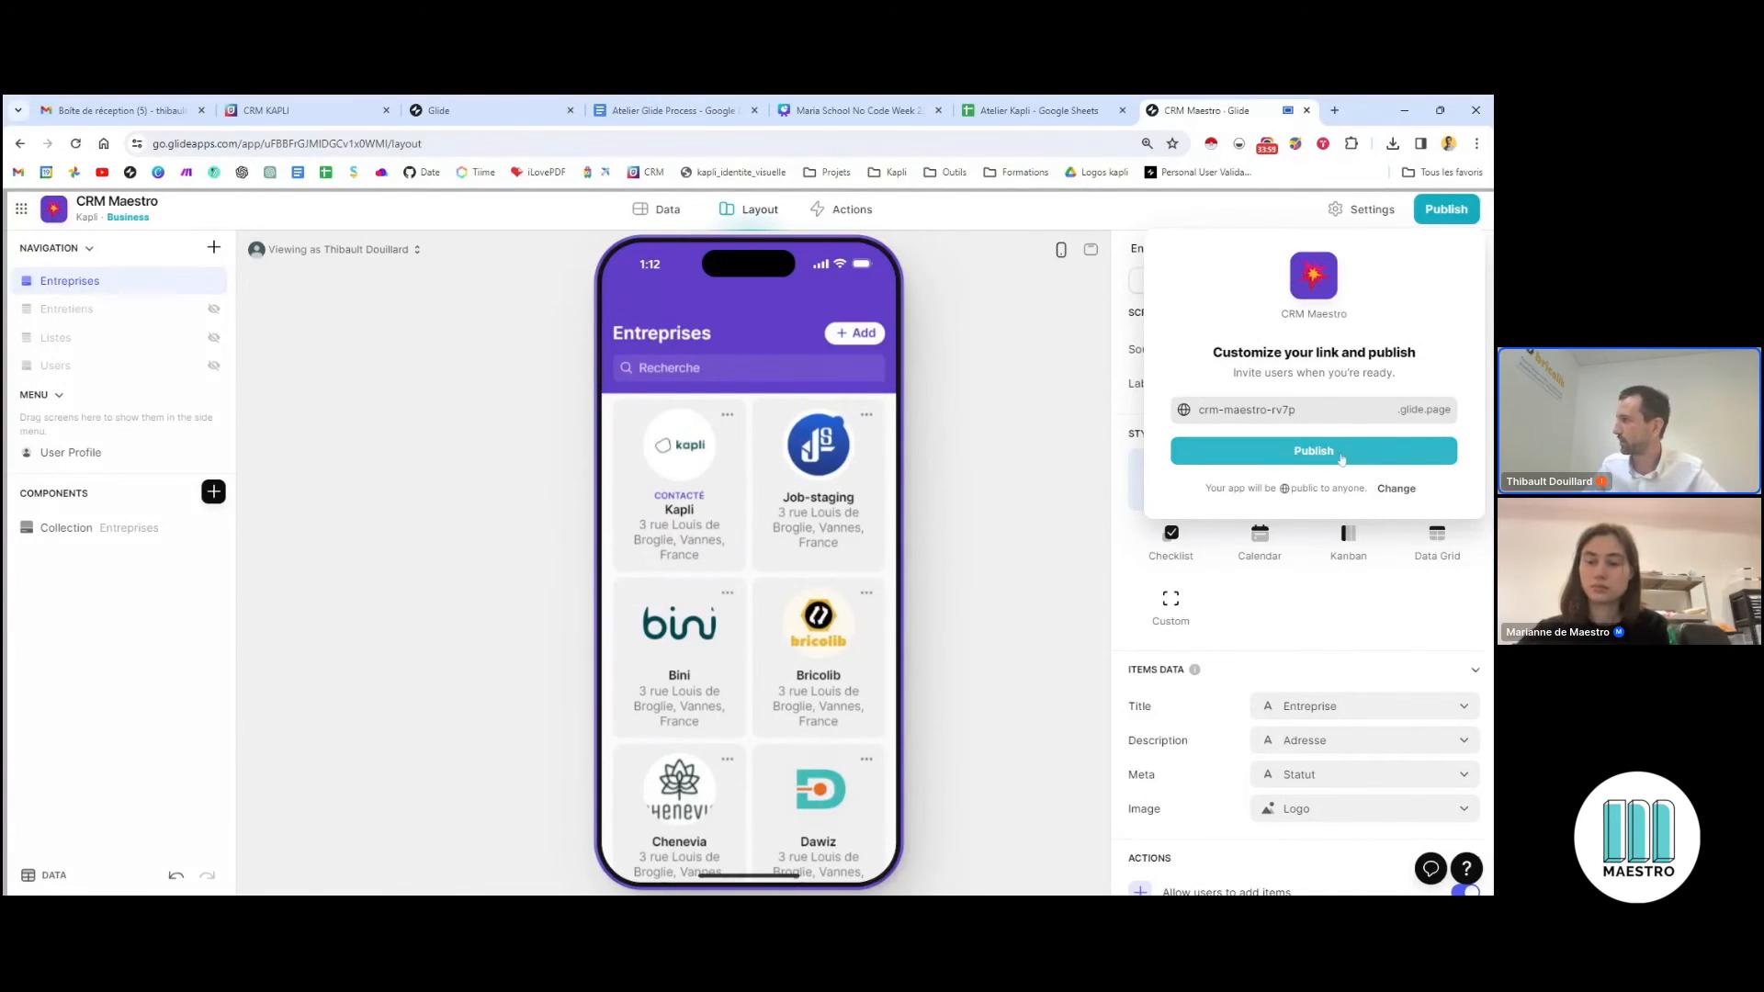
pyautogui.click(1316, 450)
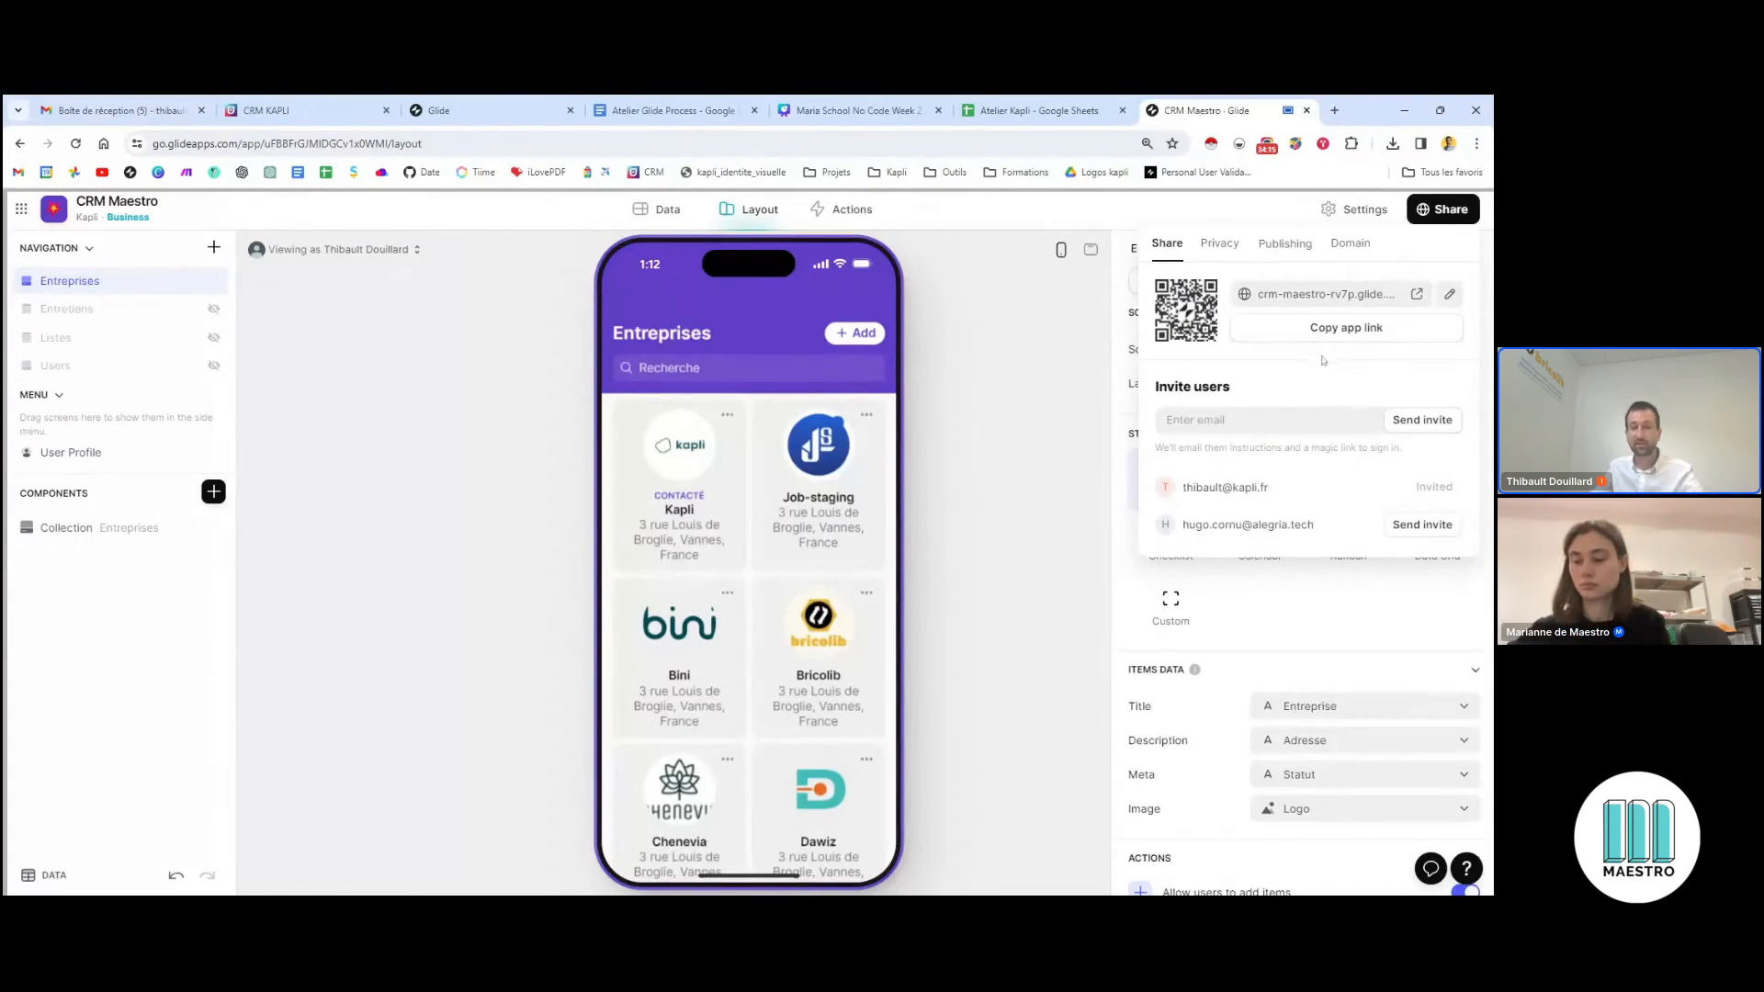
# Enlarge the page to show the published app's QR code for scanning, and reduce it again
pyautogui.scroll(5, 1324, 363)
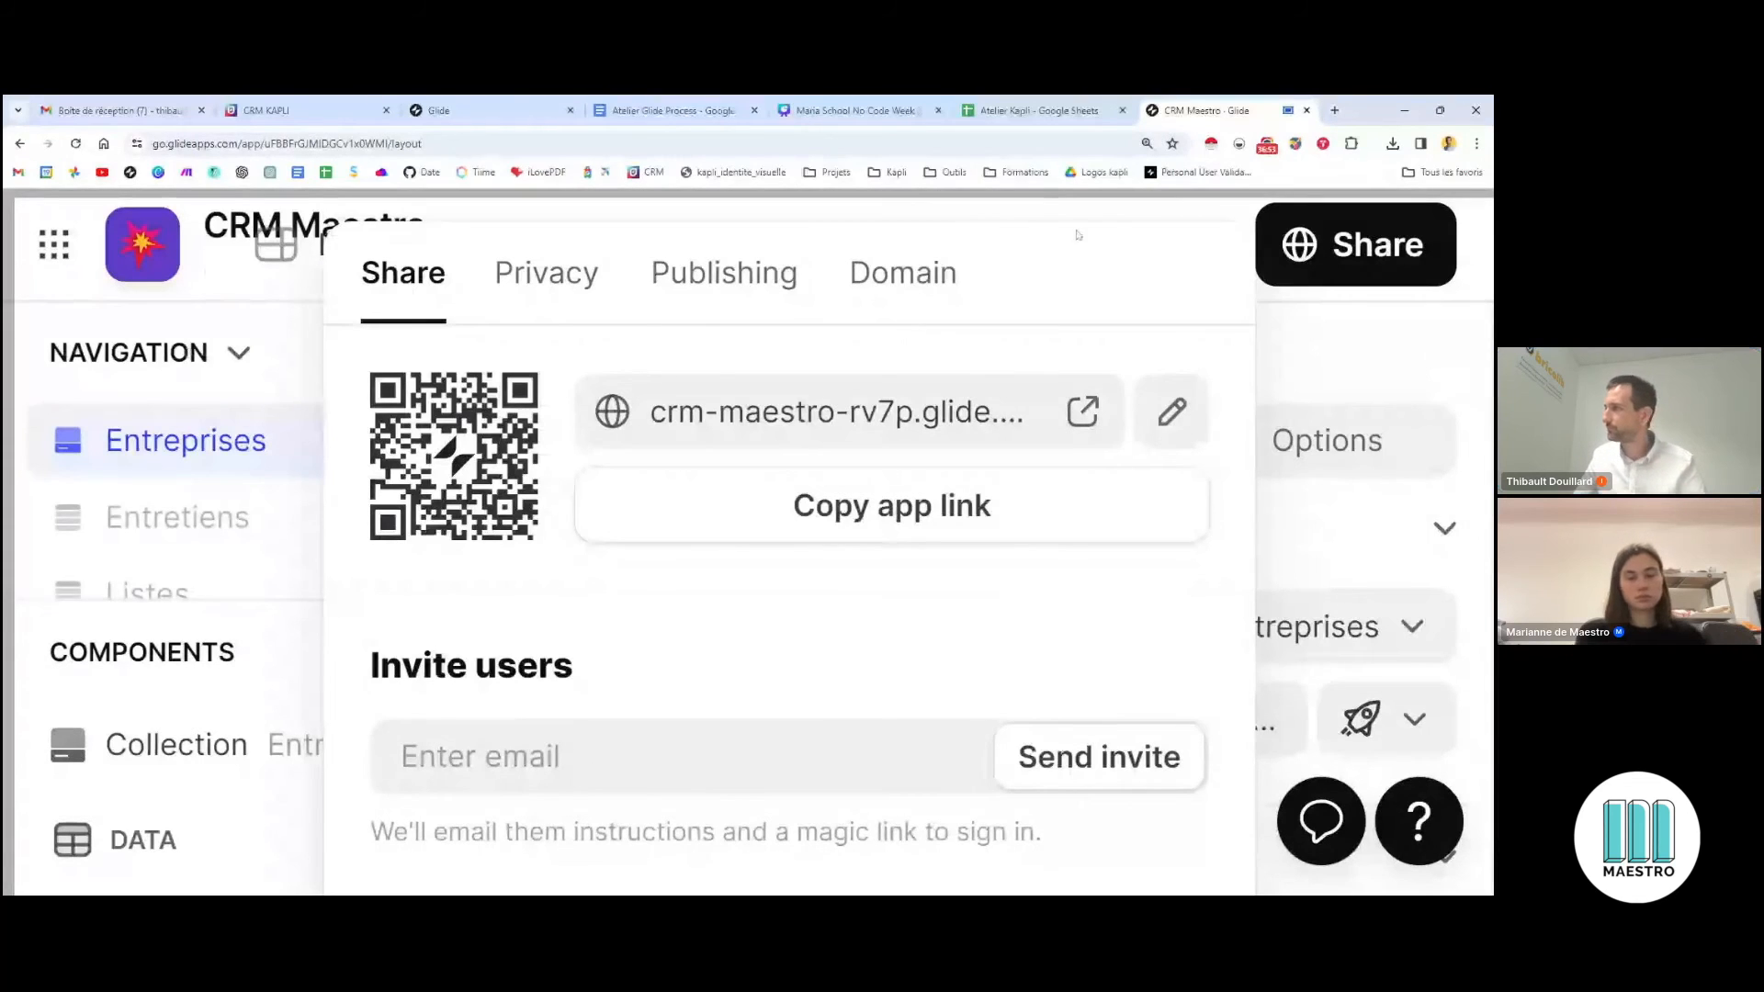
pyautogui.hotkey('ctrl', '-')
pyautogui.hotkey('ctrl', '-')
pyautogui.hotkey('ctrl', '-')
pyautogui.hotkey('ctrl', '-')
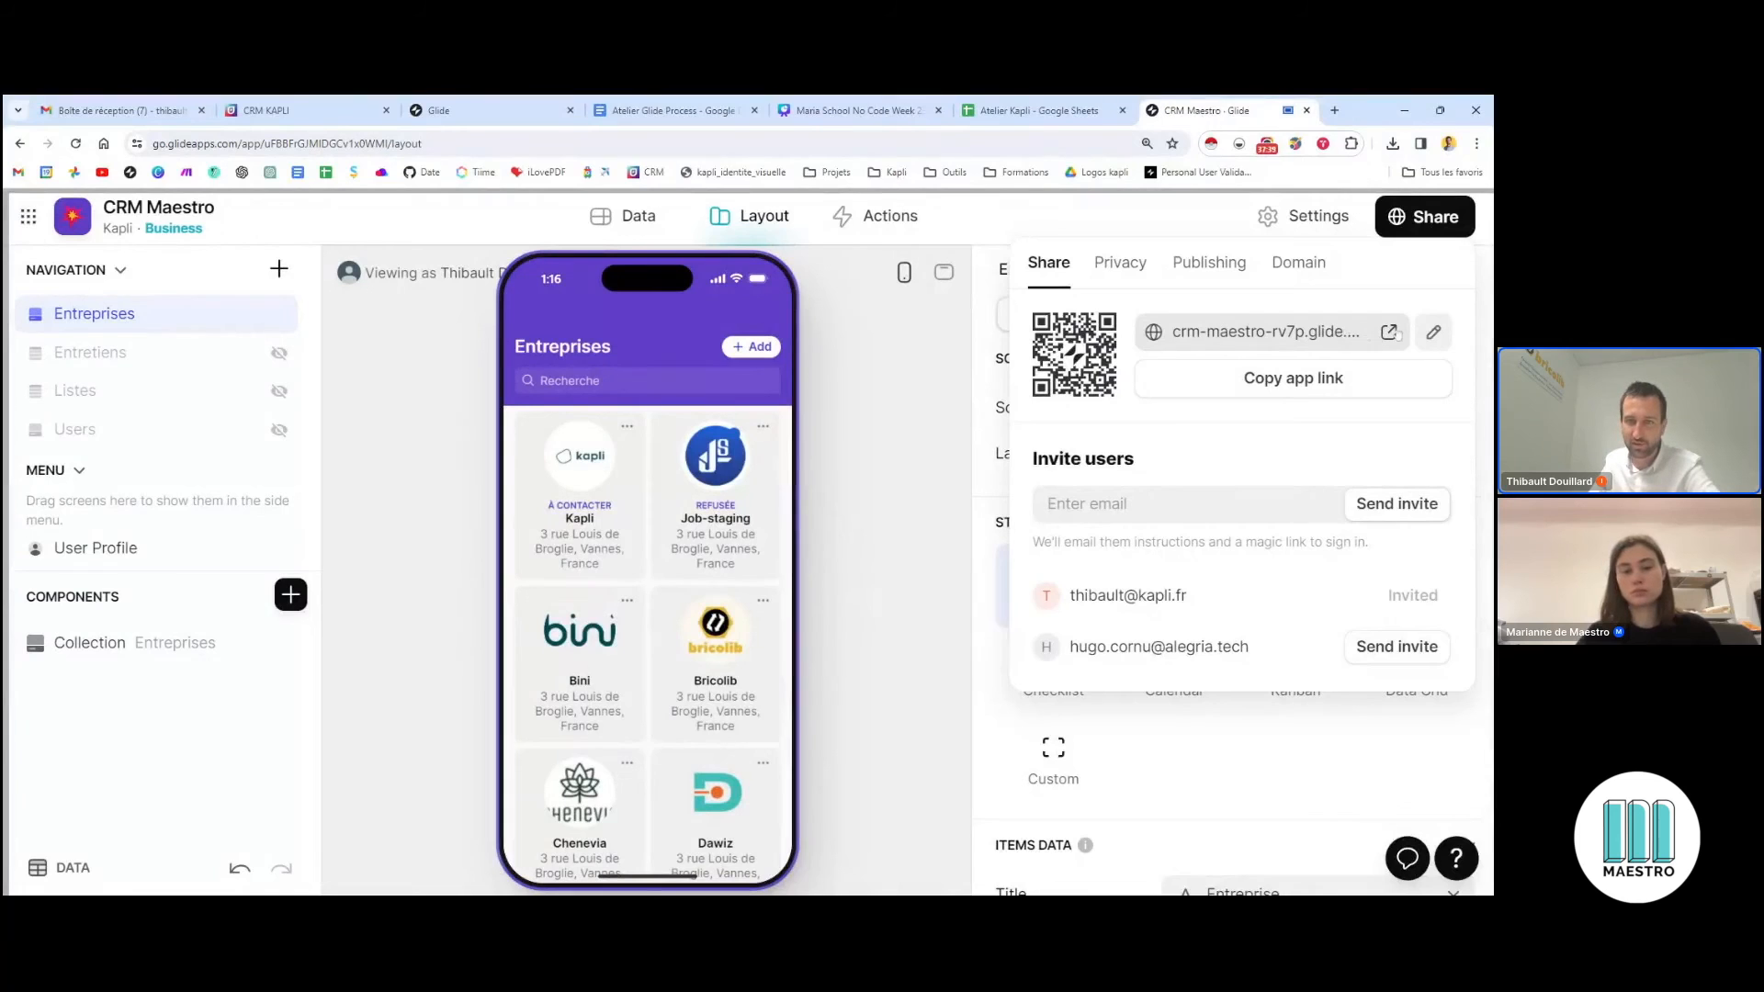
# Open the published app in a new browser tab, copy its link from the sharing options and return to the published app
pyautogui.click(1415, 225)
pyautogui.click(1415, 225)
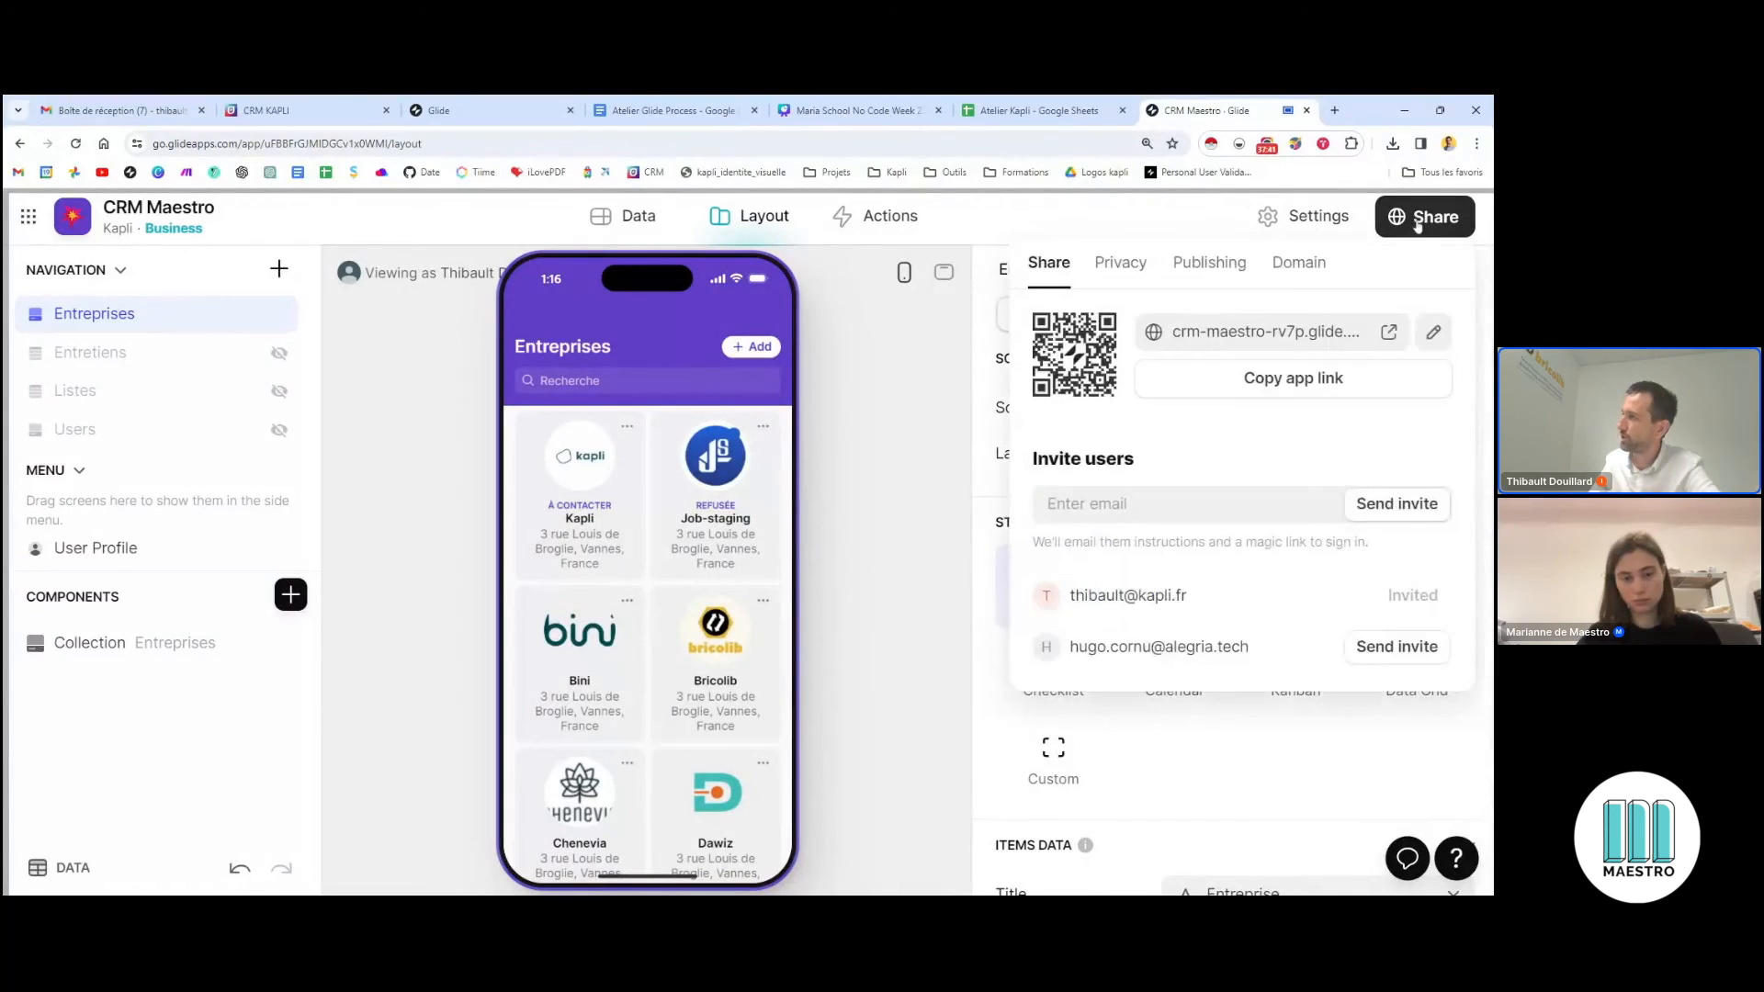
pyautogui.click(1268, 337)
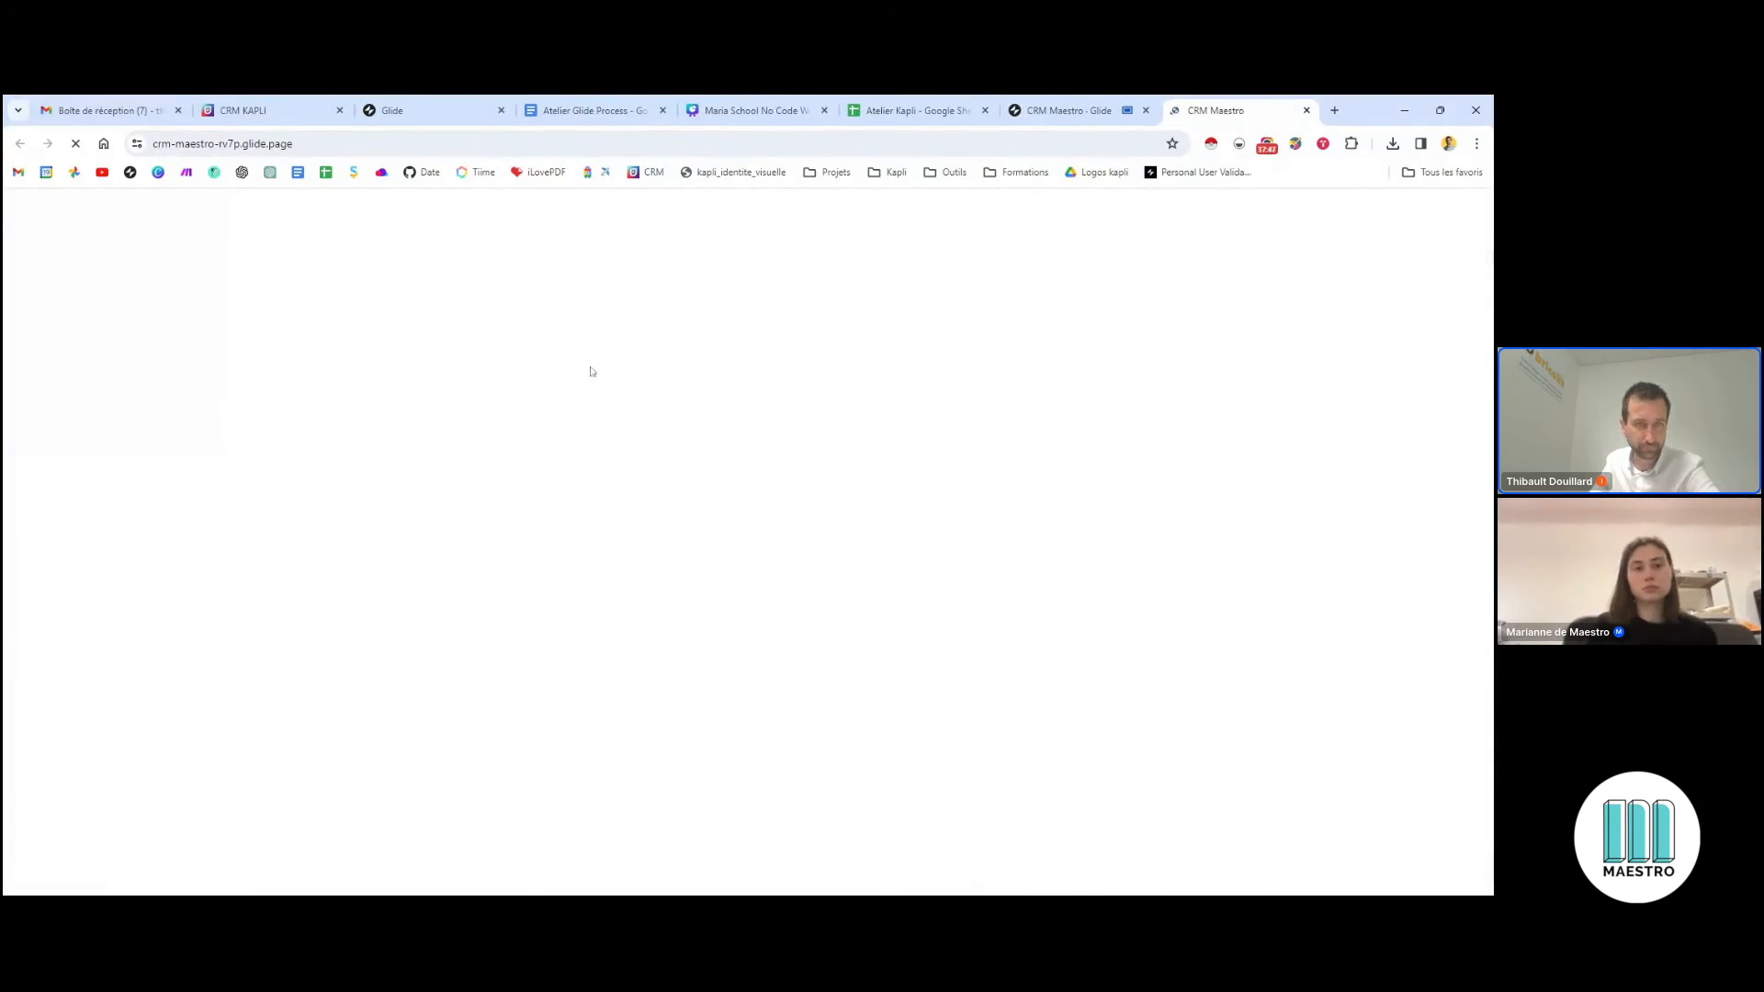
pyautogui.click(1033, 121)
pyautogui.click(1373, 371)
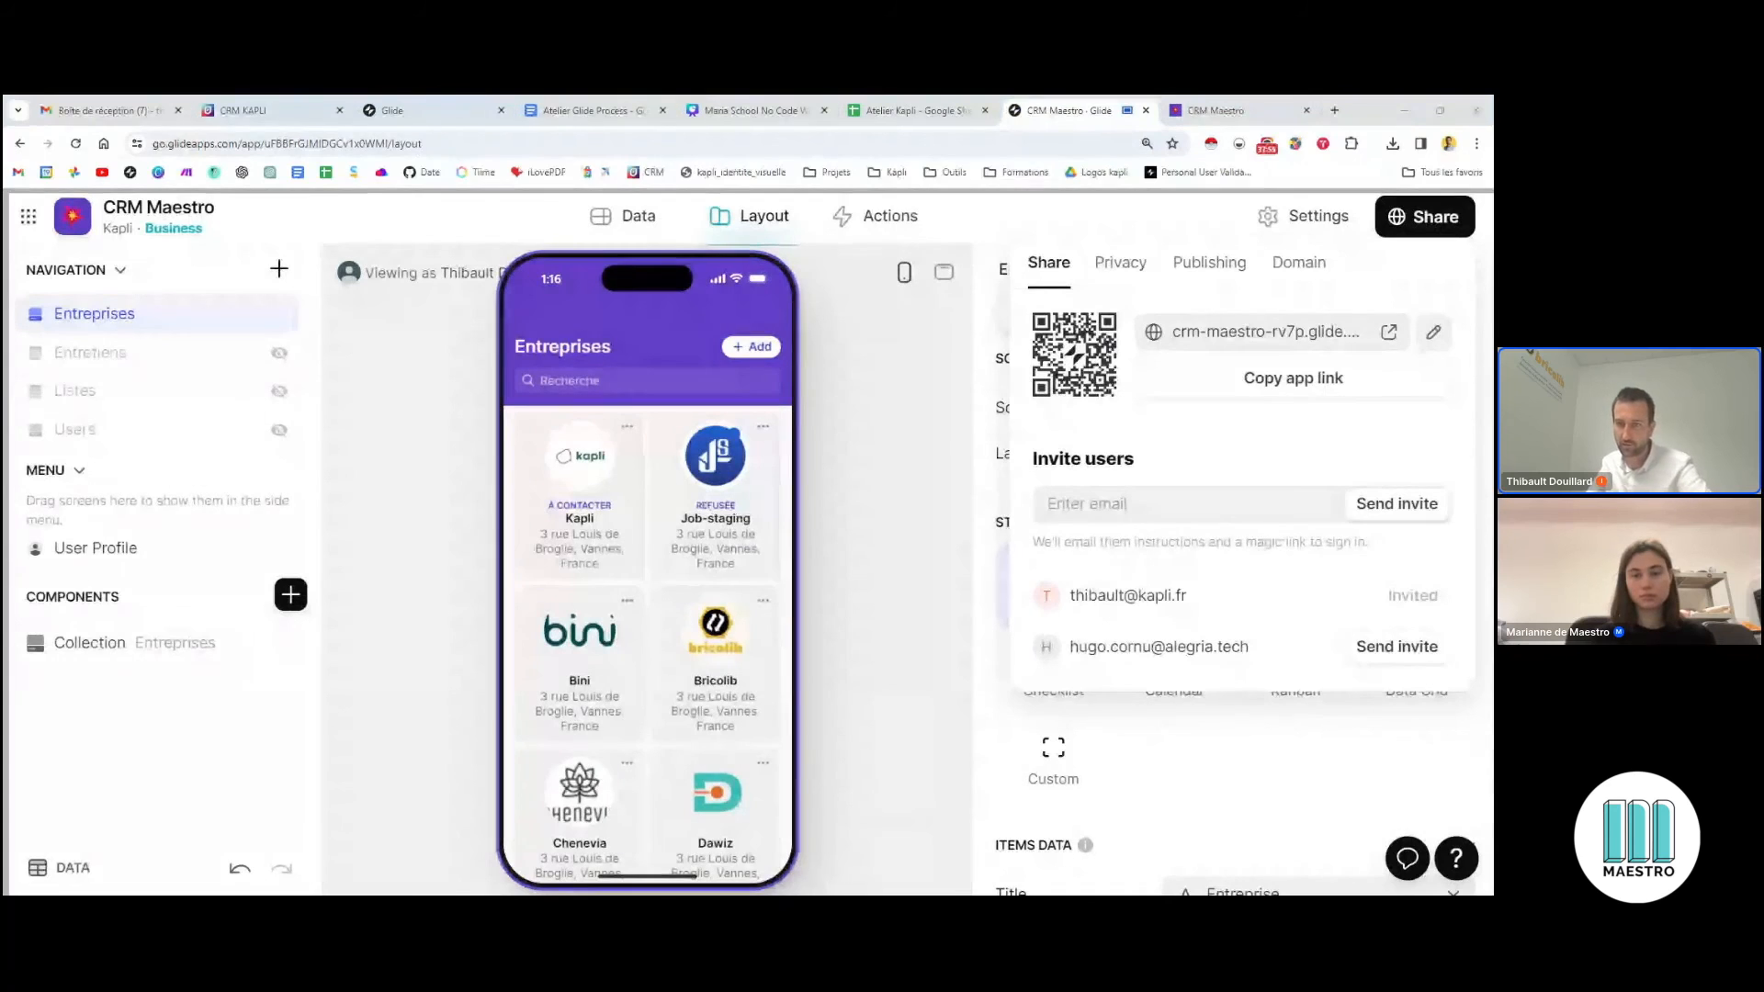
pyautogui.click(1218, 111)
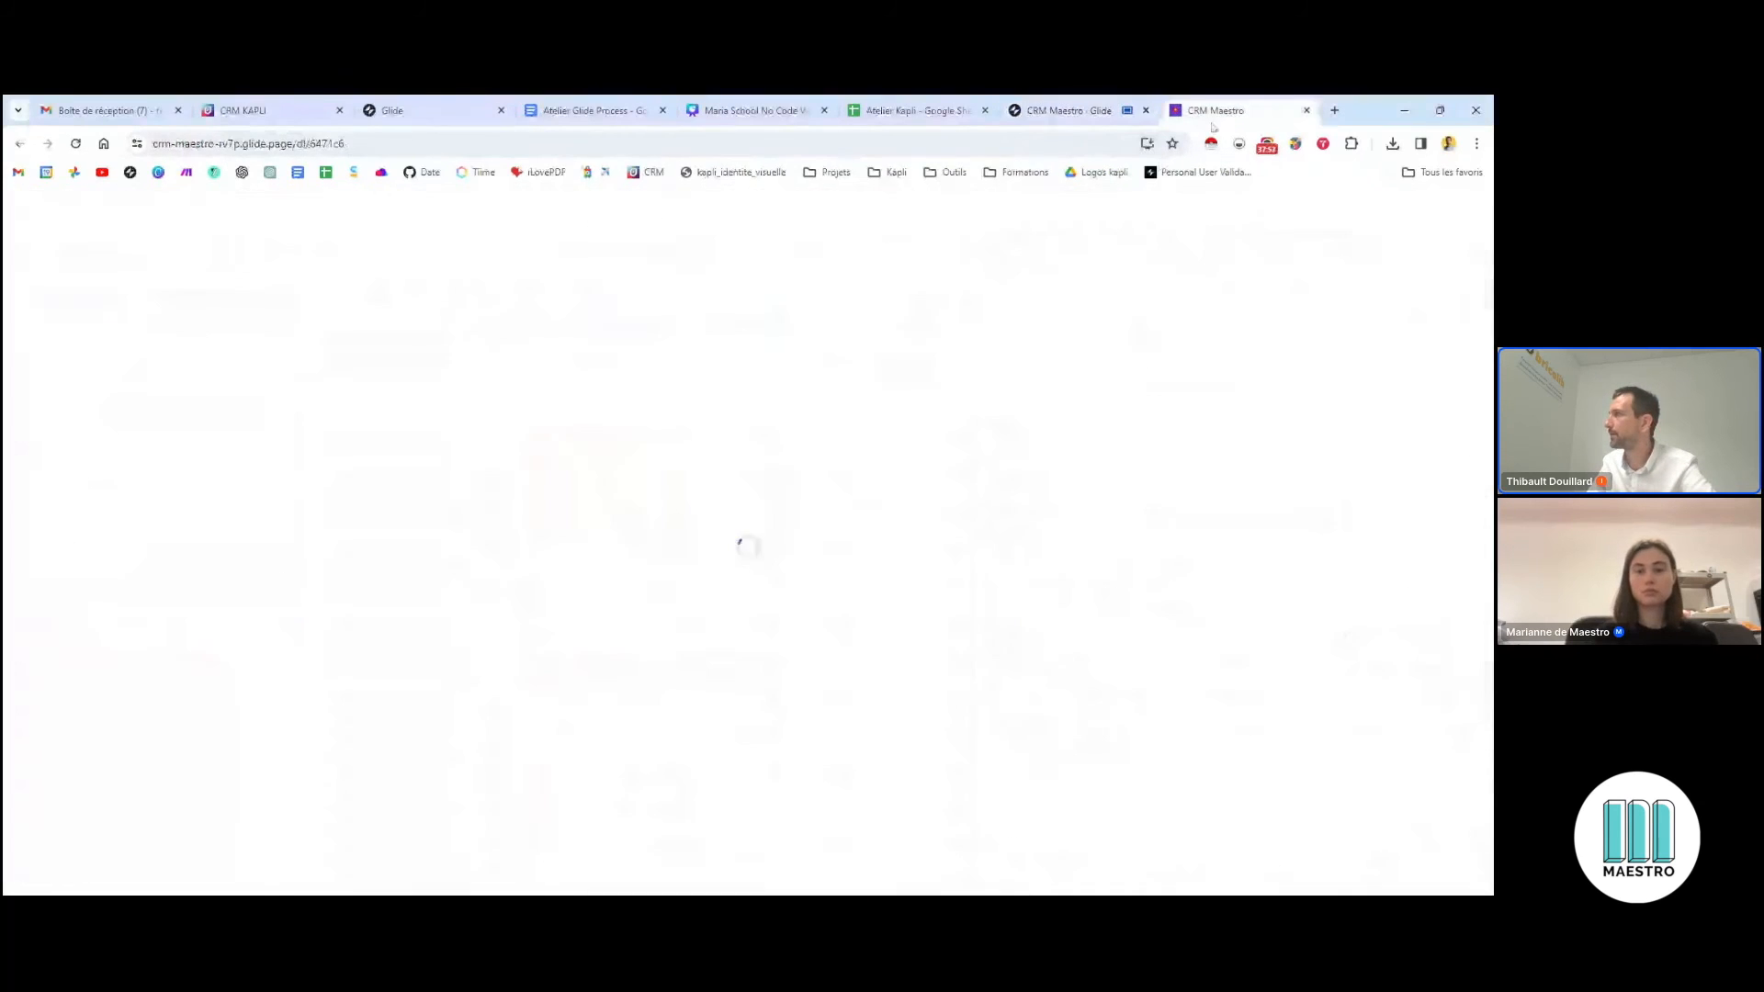
# Open Kapli's detail page in the published app, check its note and show the address on its map marker
pyautogui.scroll(-2, 434, 386)
pyautogui.scroll(2, 437, 404)
pyautogui.click(437, 404)
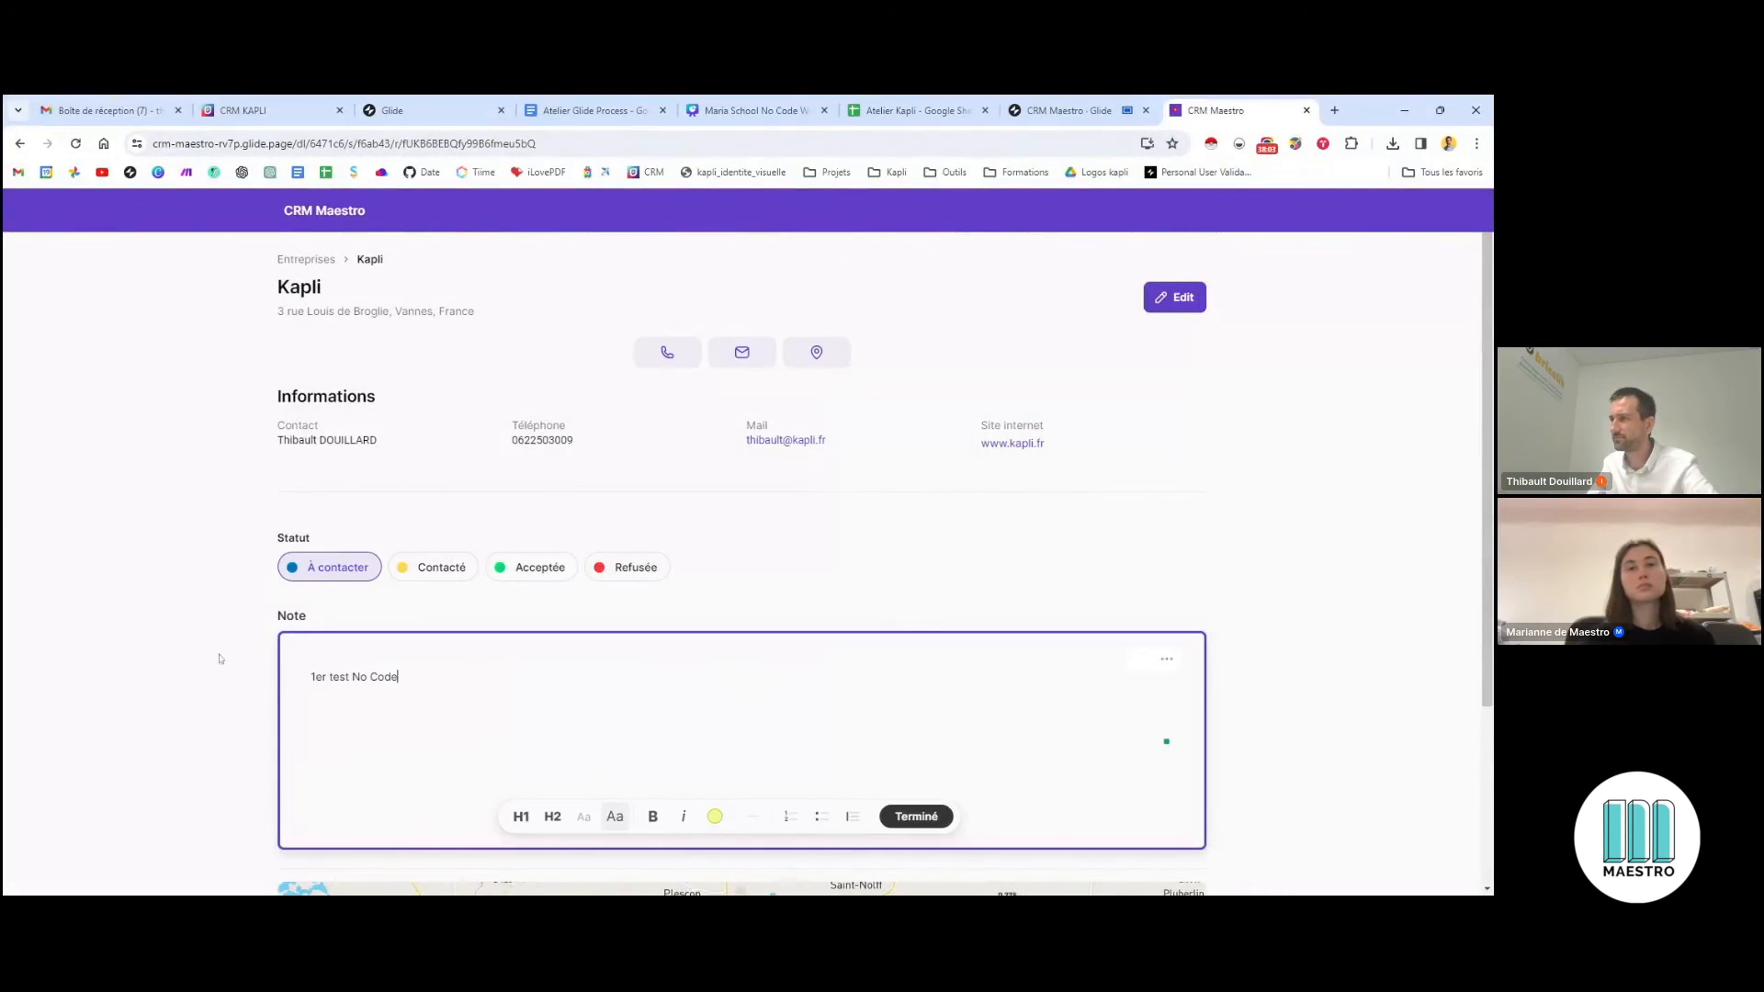
pyautogui.scroll(-3, 644, 719)
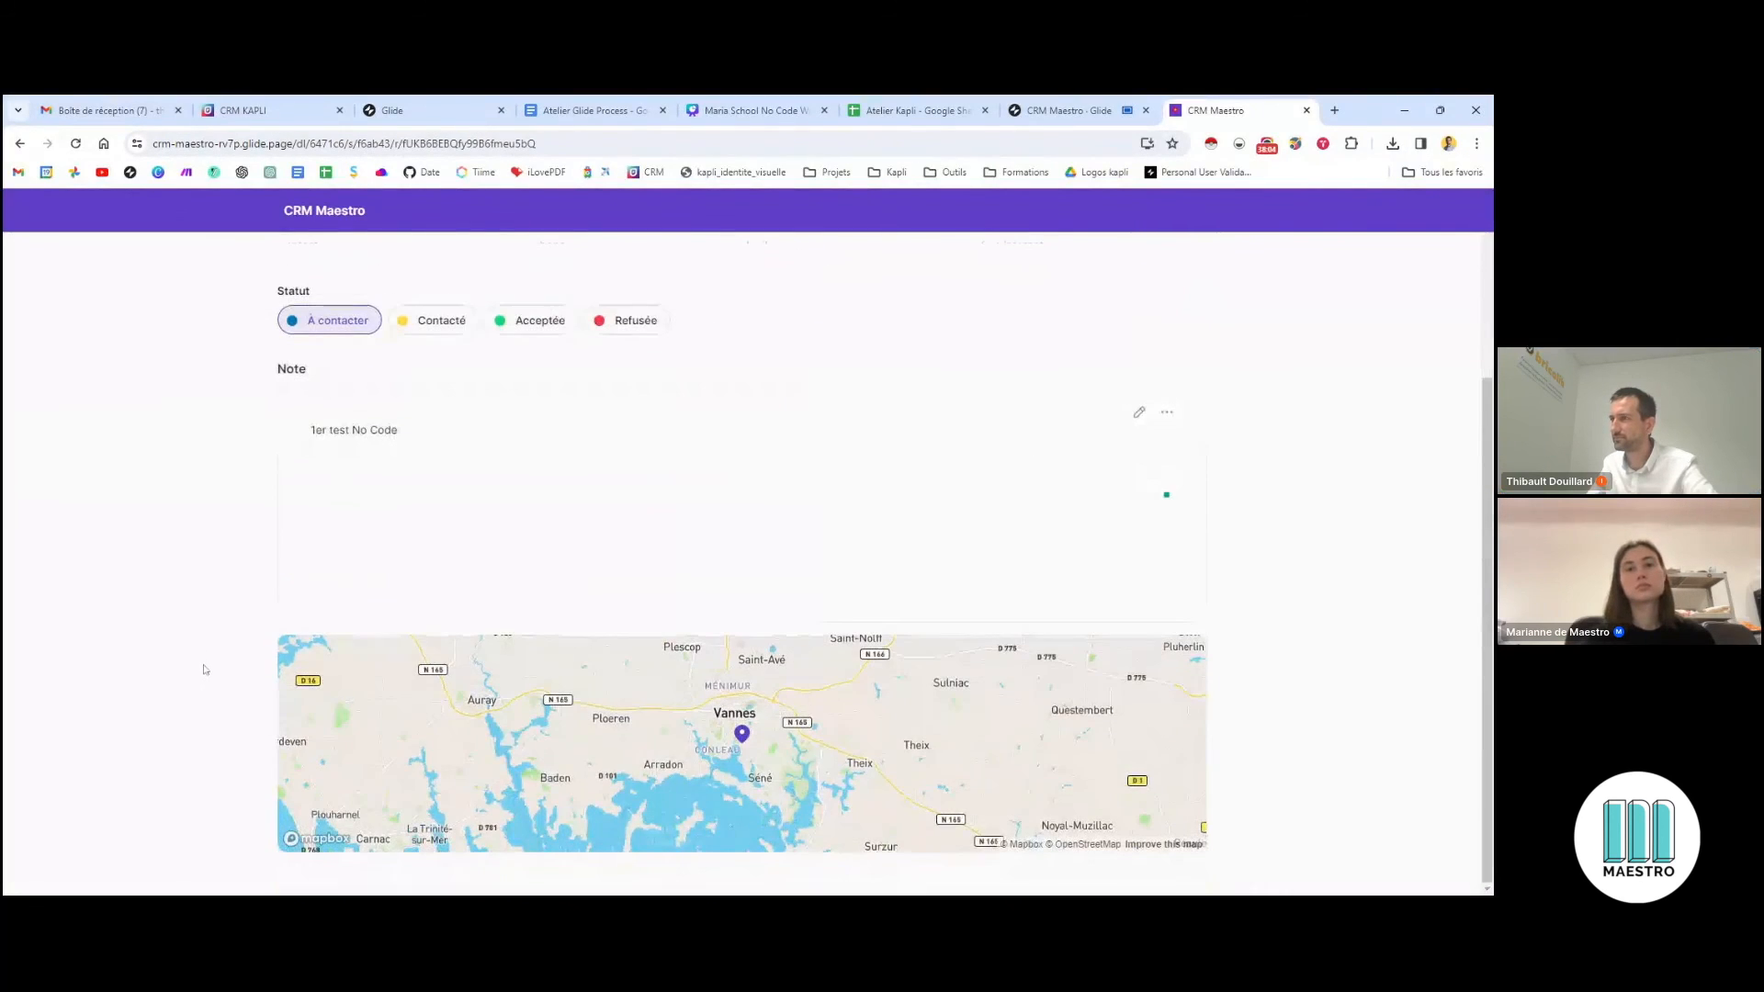
pyautogui.click(742, 732)
pyautogui.scroll(3, 138, 719)
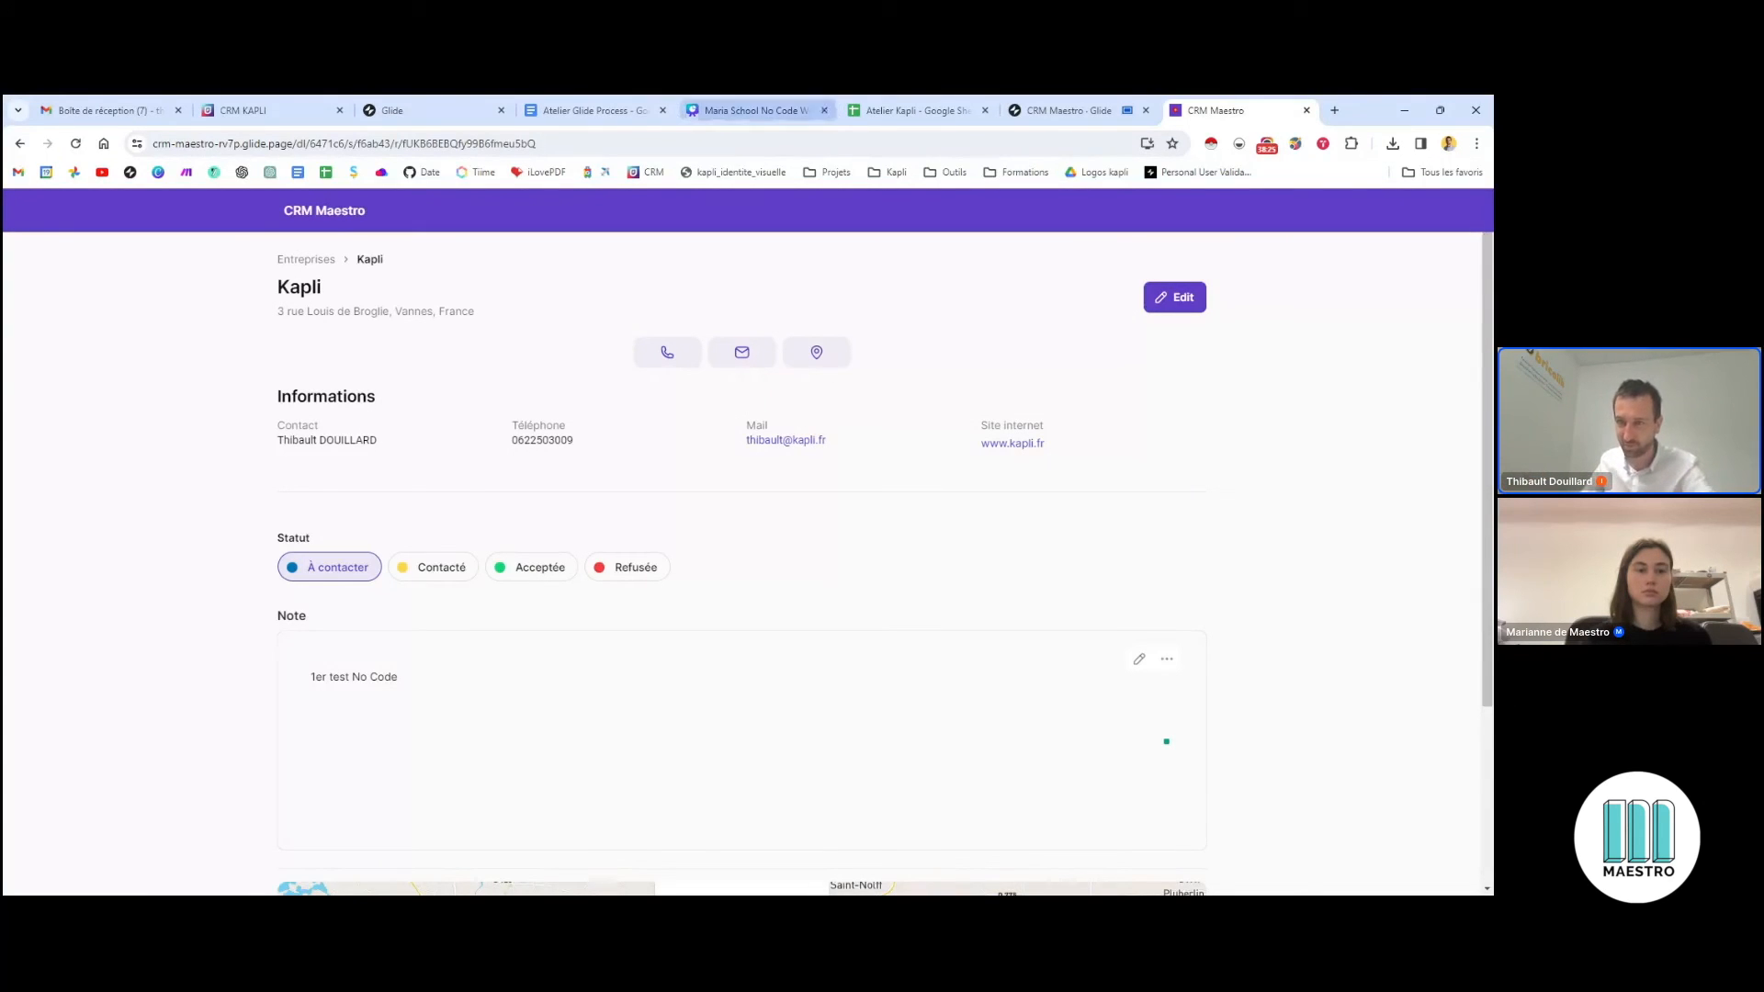
pyautogui.scroll(-2, 743, 564)
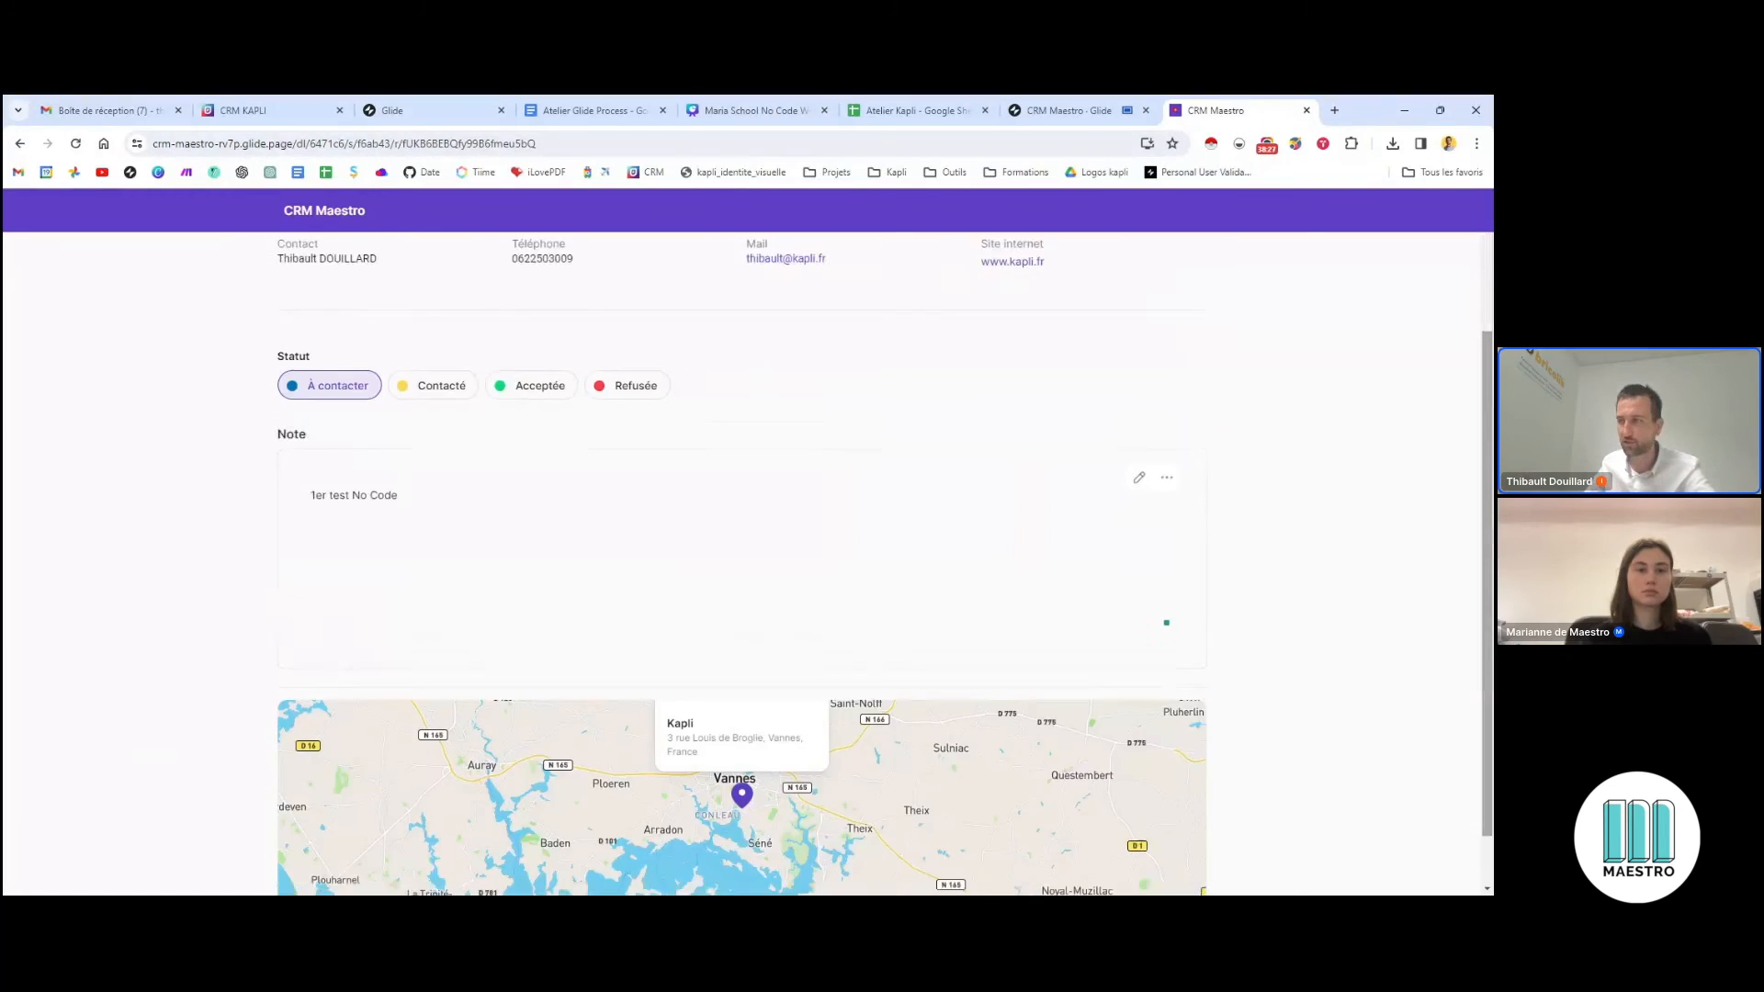
pyautogui.scroll(3, 189, 606)
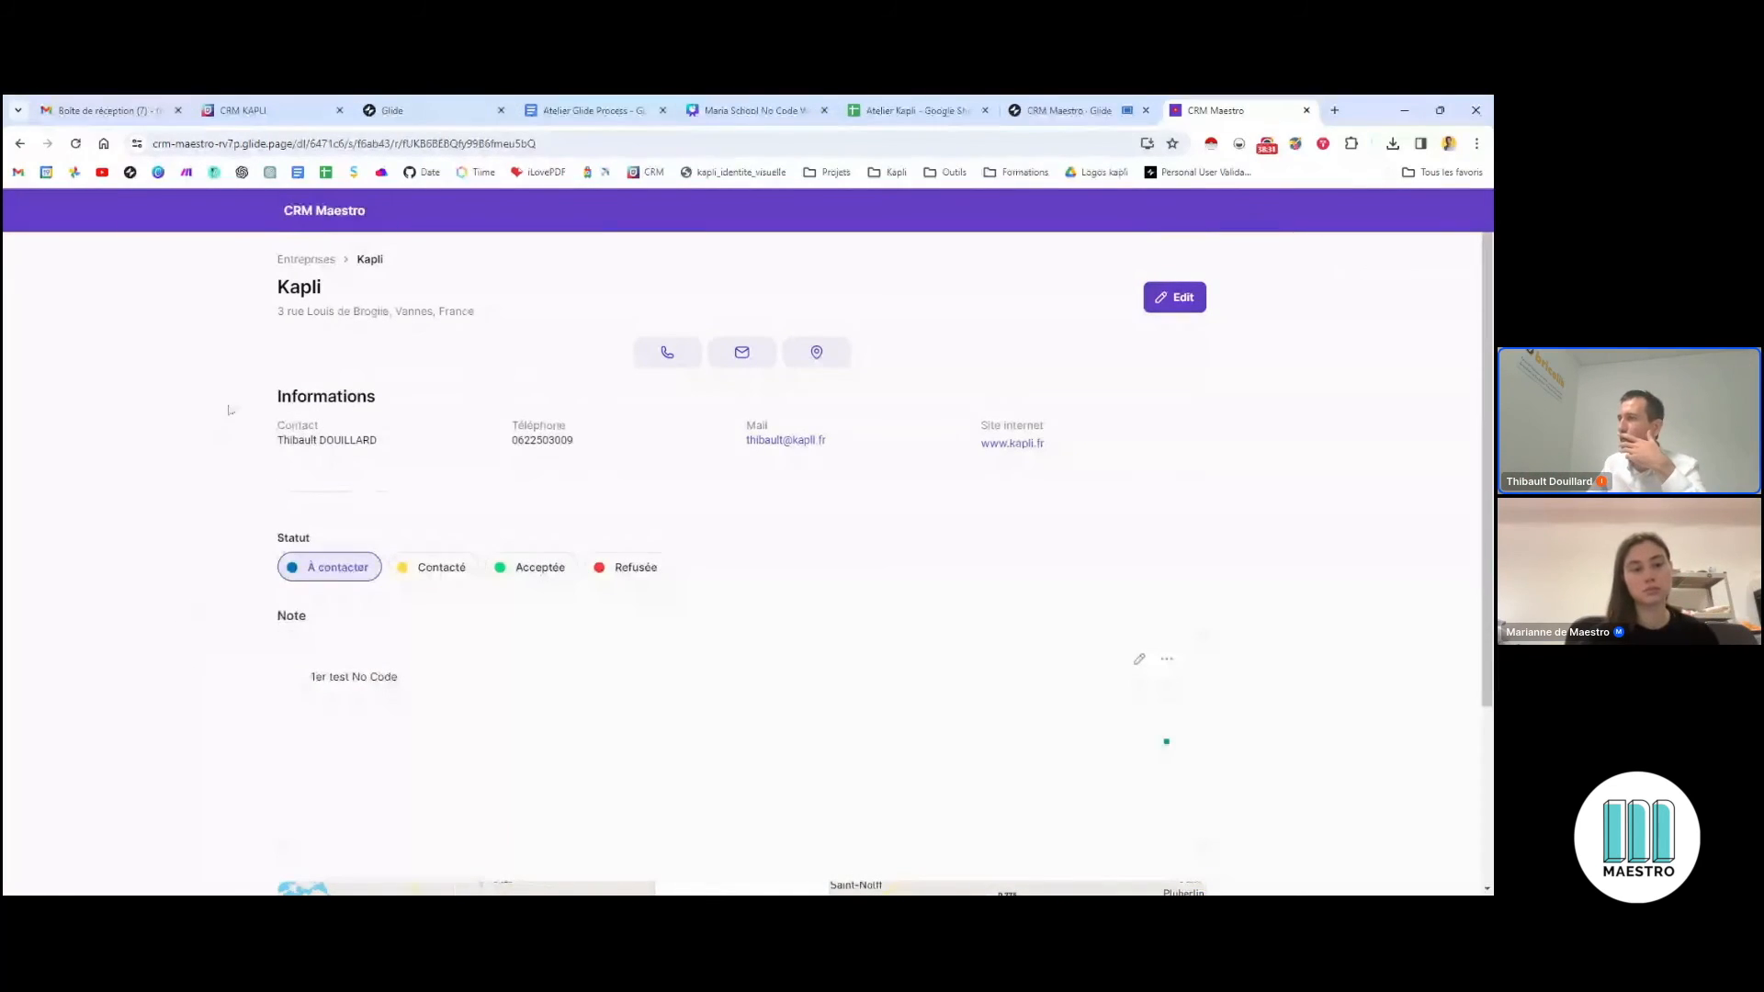
pyautogui.scroll(-3, 204, 609)
pyautogui.scroll(3, 204, 607)
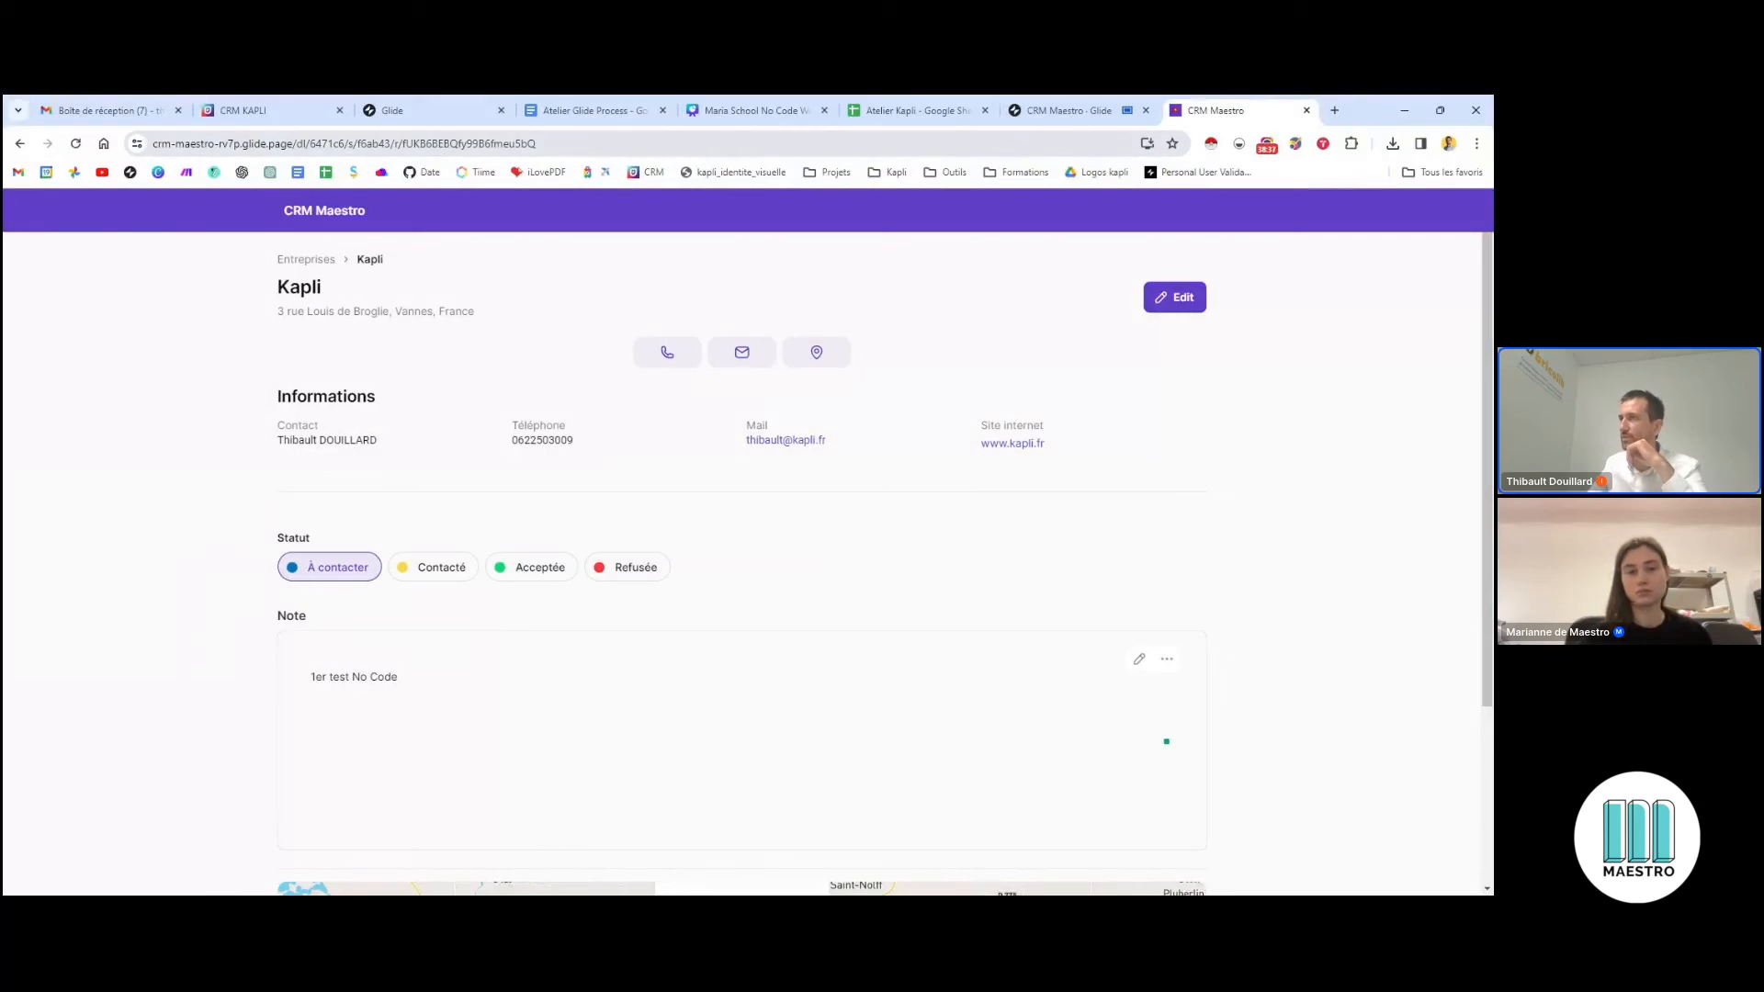
pyautogui.click(912, 151)
pyautogui.click(216, 297)
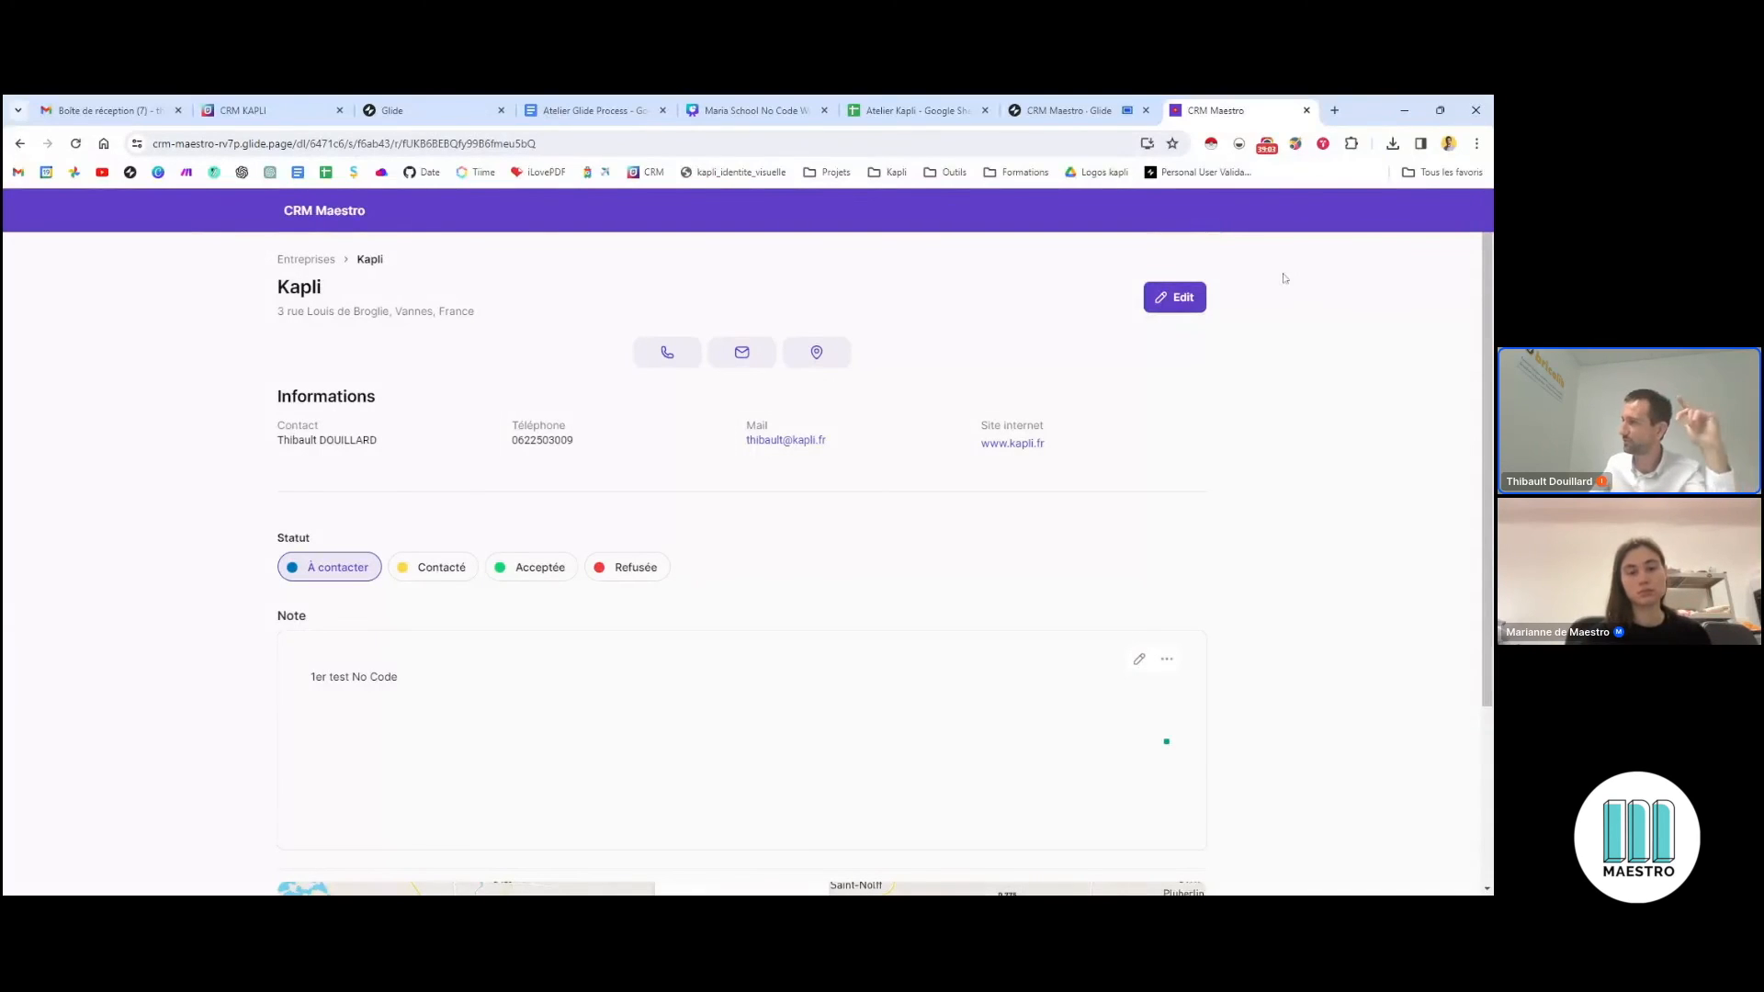
# Check the editable note and the map on Kapli's detail page in the published app
pyautogui.scroll(-3, 1257, 512)
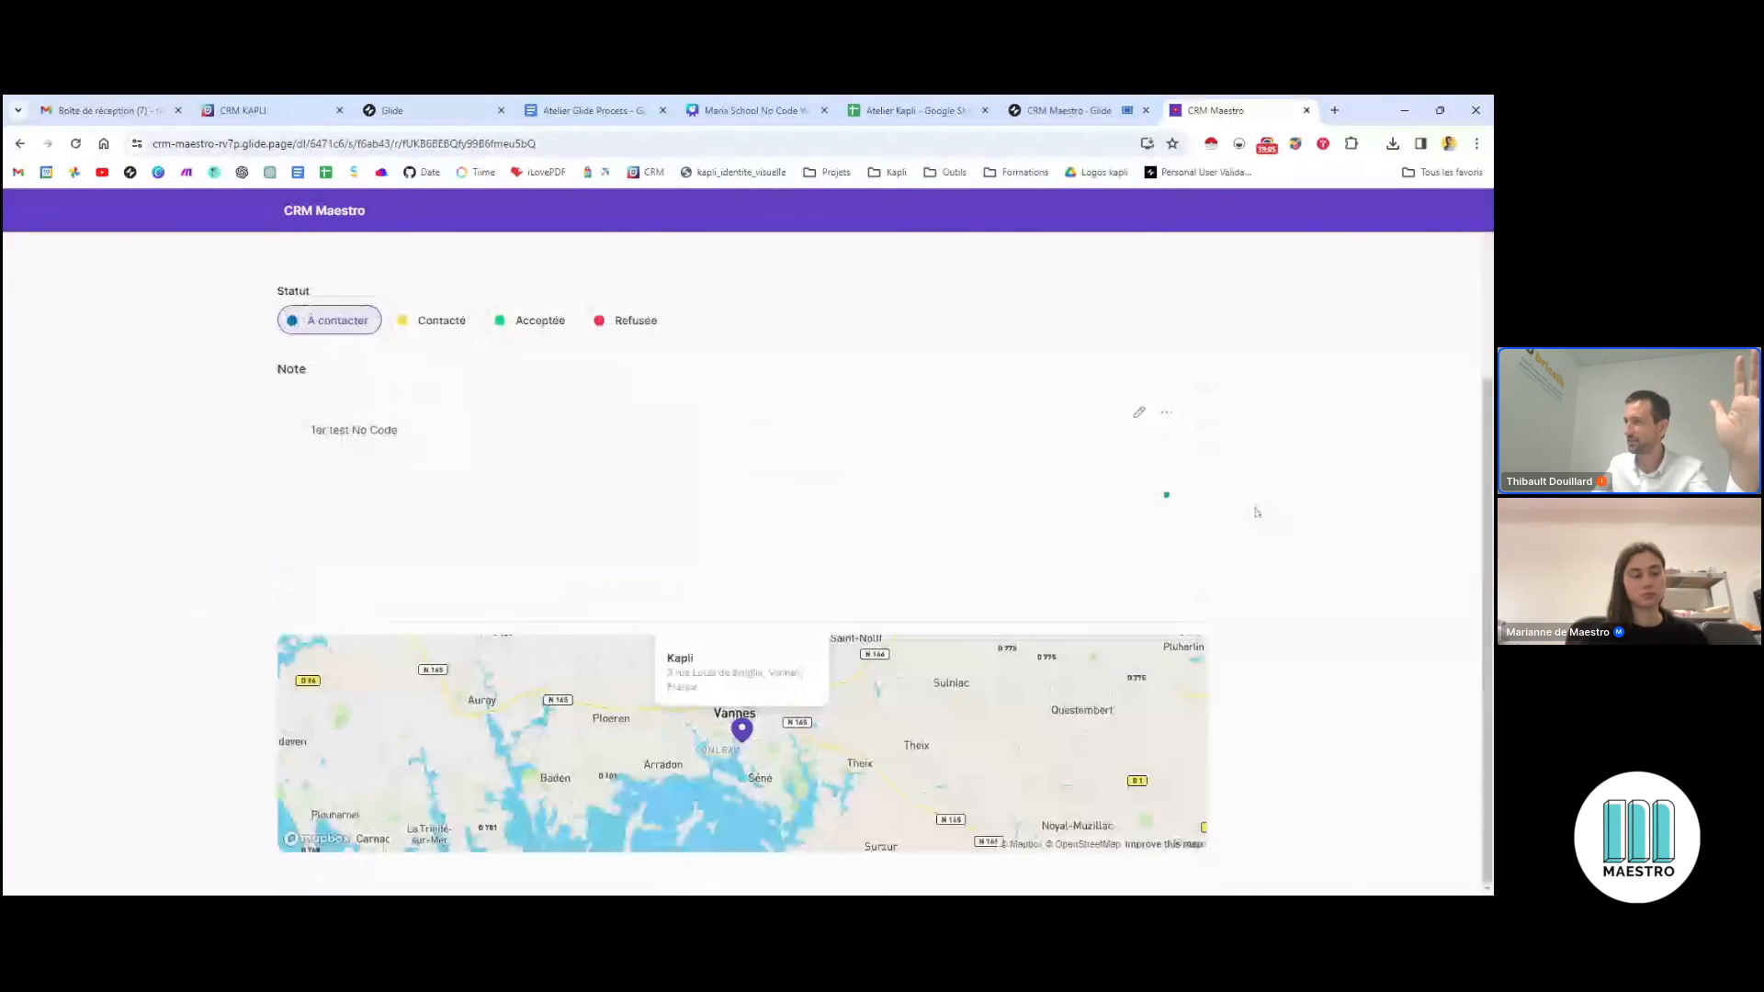
pyautogui.click(399, 429)
pyautogui.click(1297, 639)
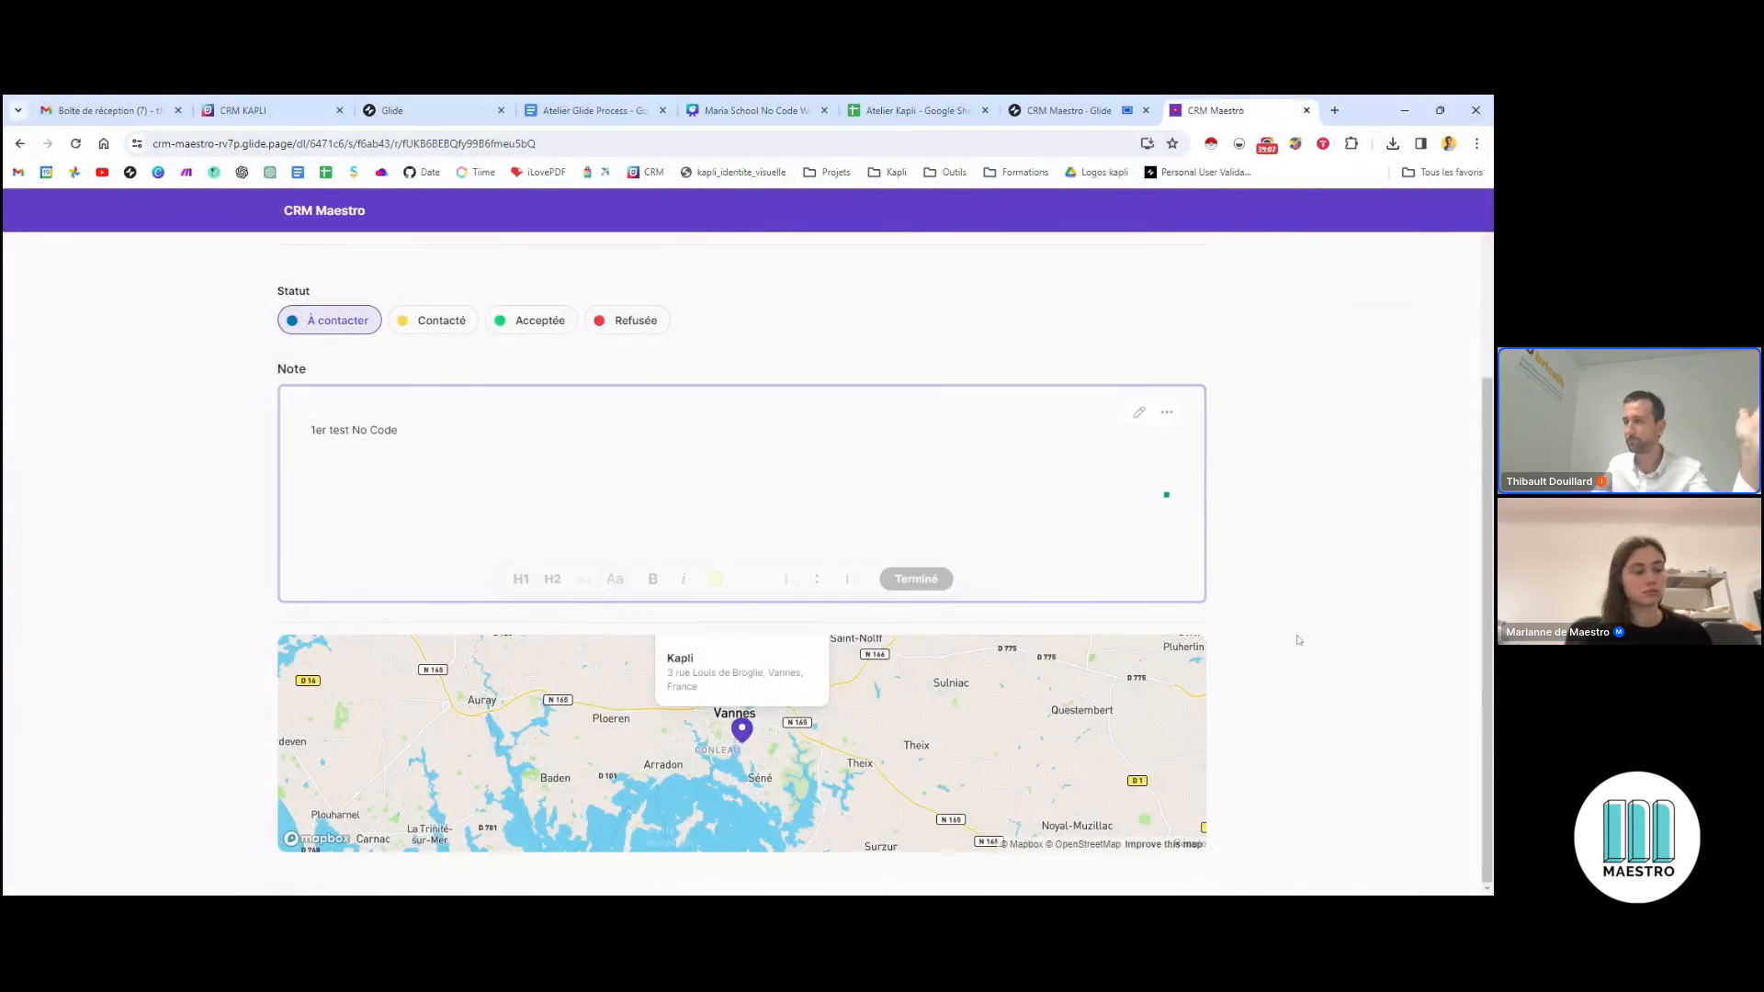
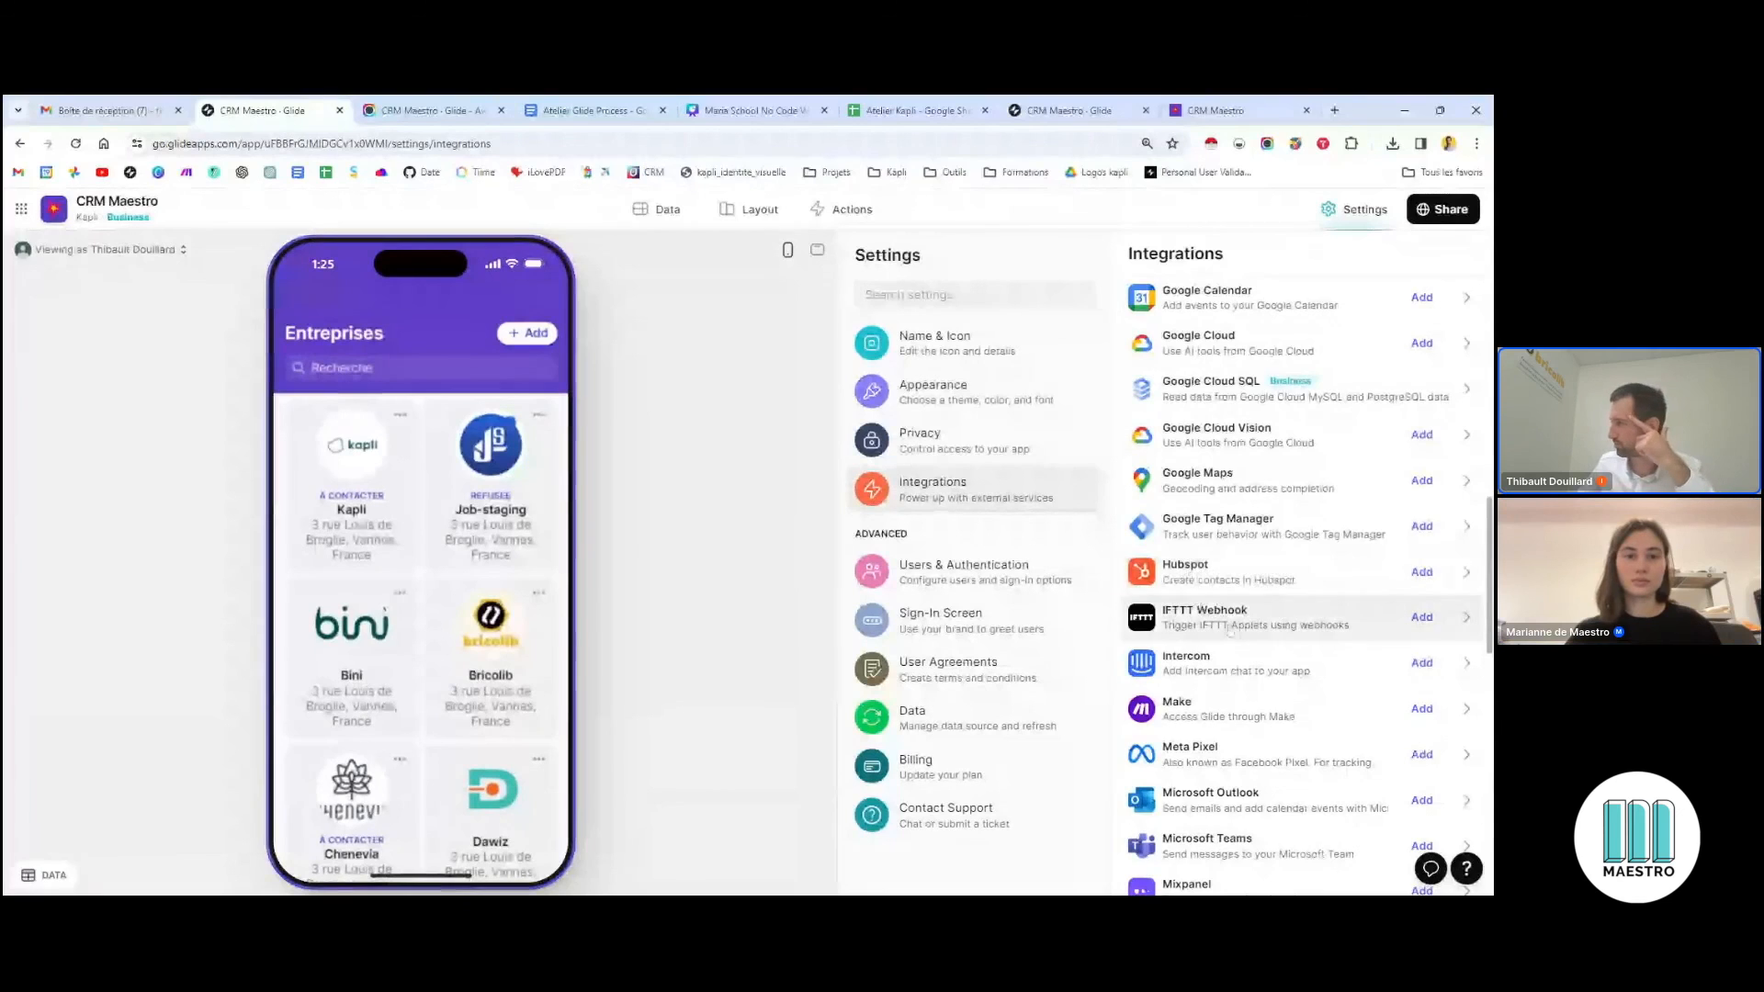
# Open Make in a new browser tab, switch to the Kapli organization and open its Ajout contact CRM scenario
pyautogui.scroll(-1, 1231, 629)
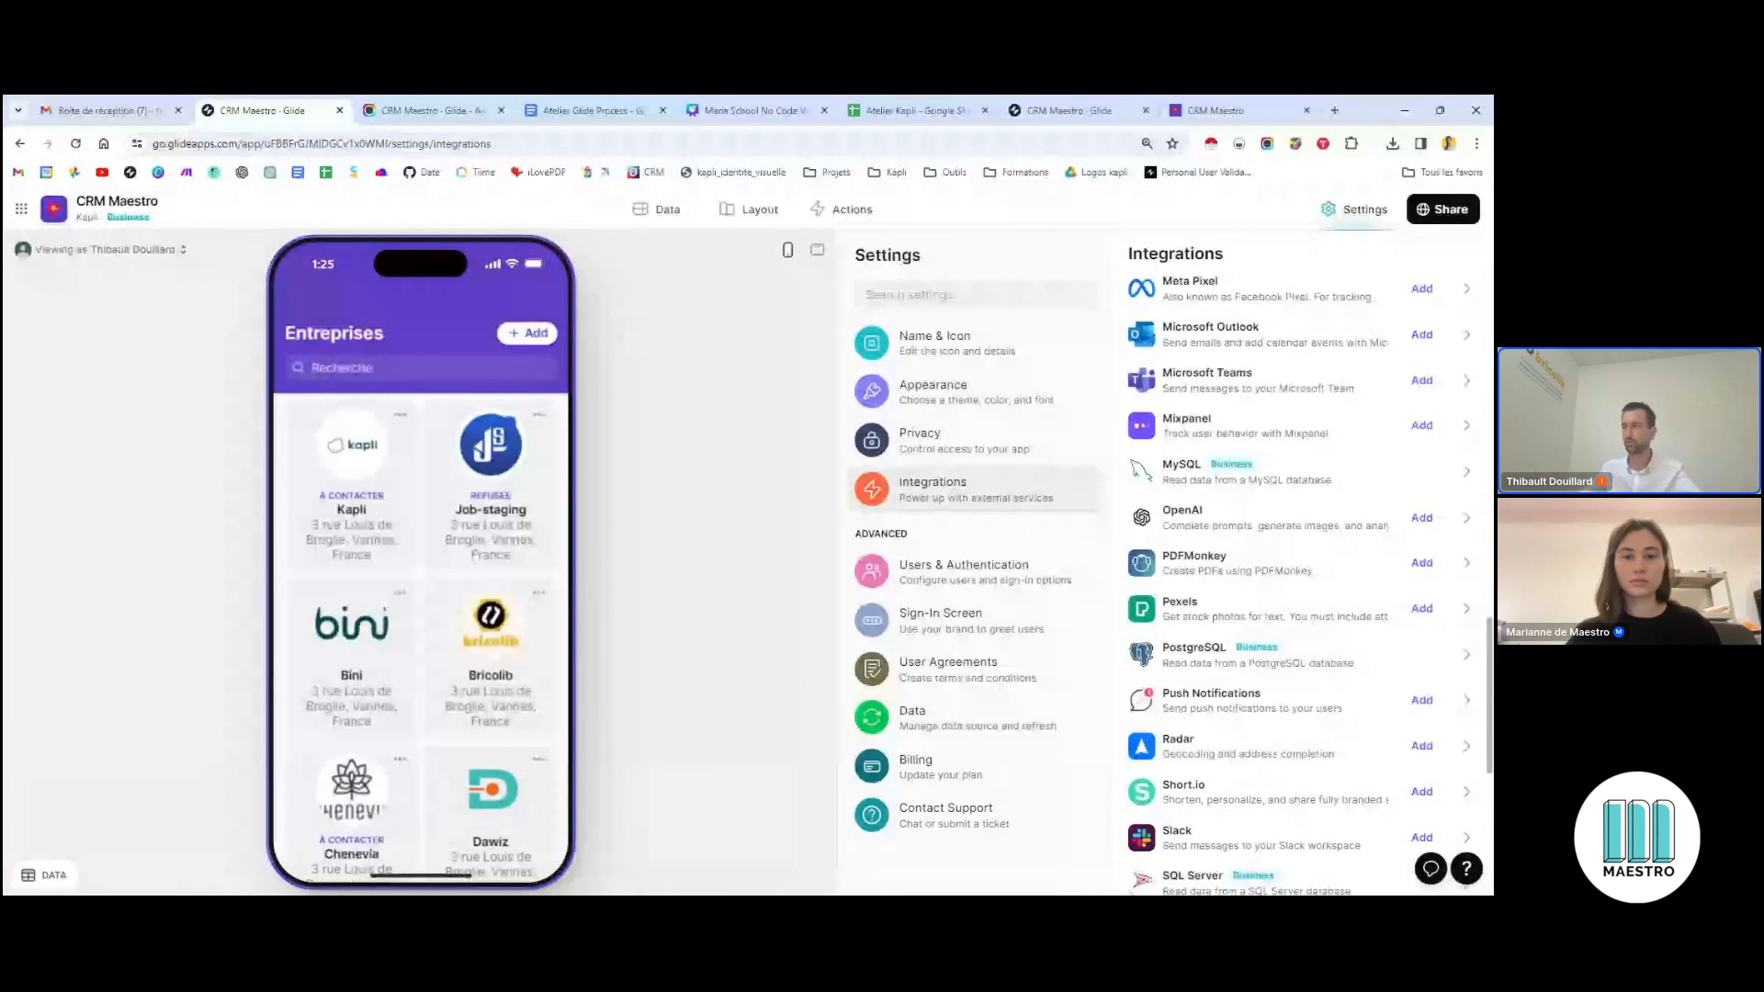
pyautogui.click(1335, 111)
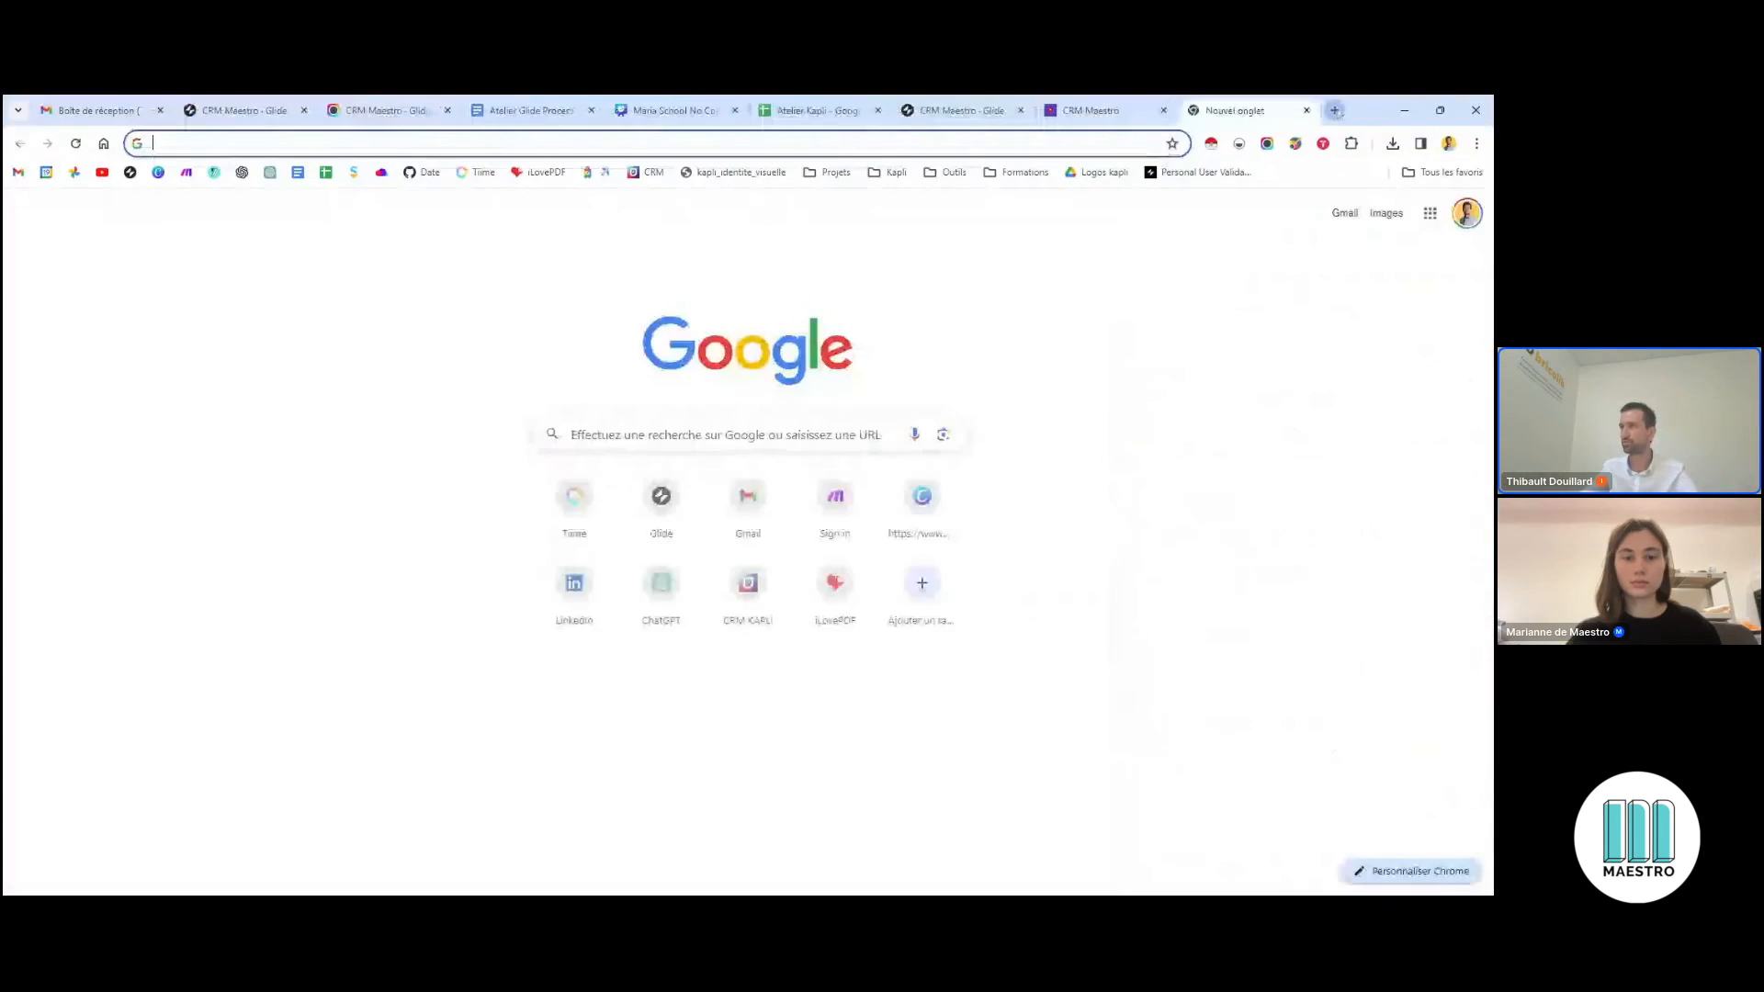
pyautogui.click(189, 174)
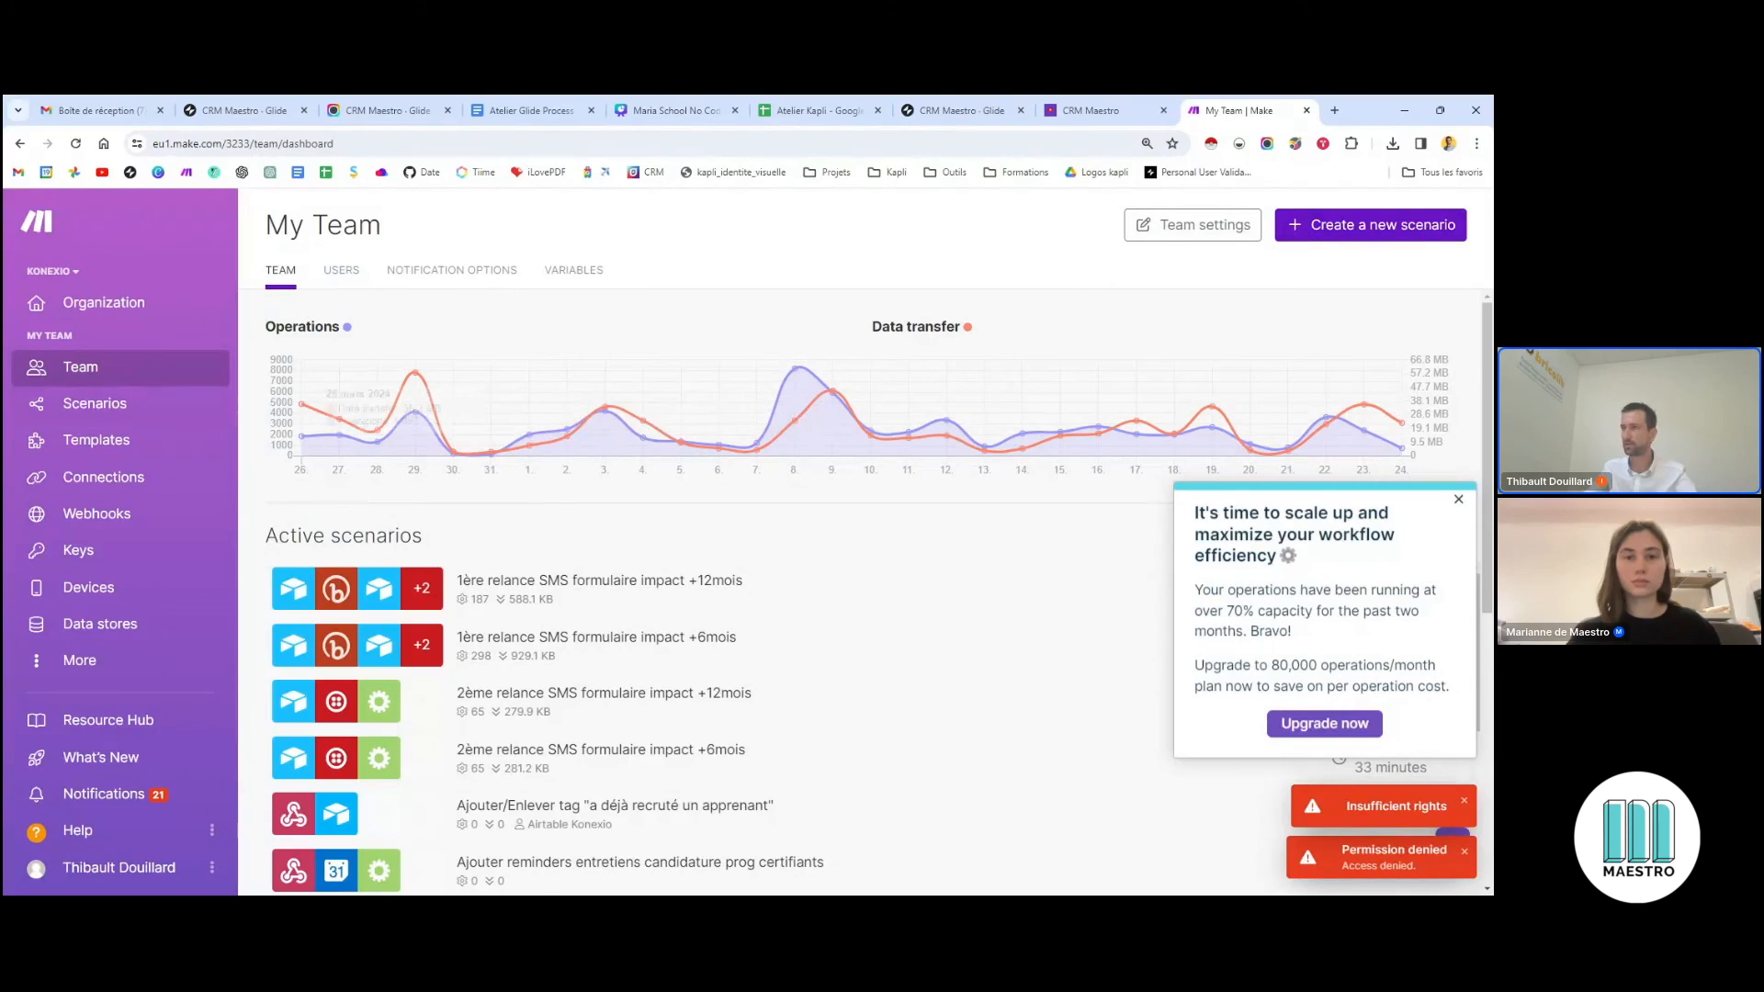
pyautogui.click(66, 404)
pyautogui.click(55, 272)
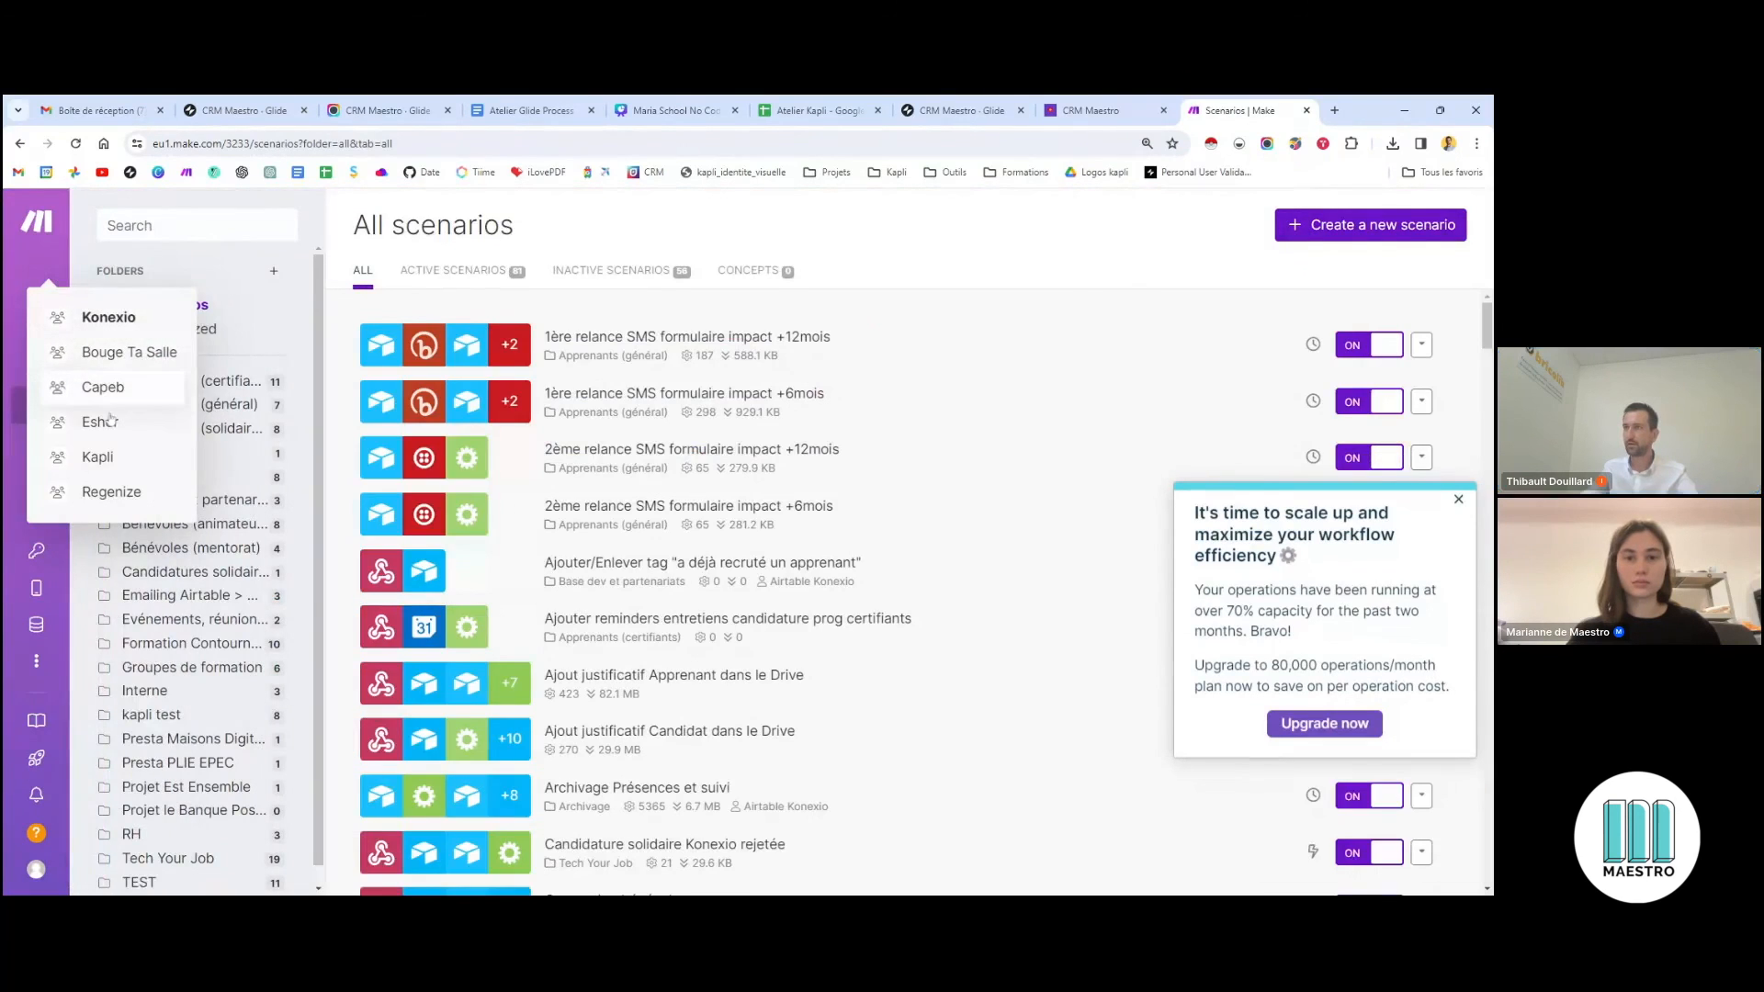
pyautogui.click(122, 407)
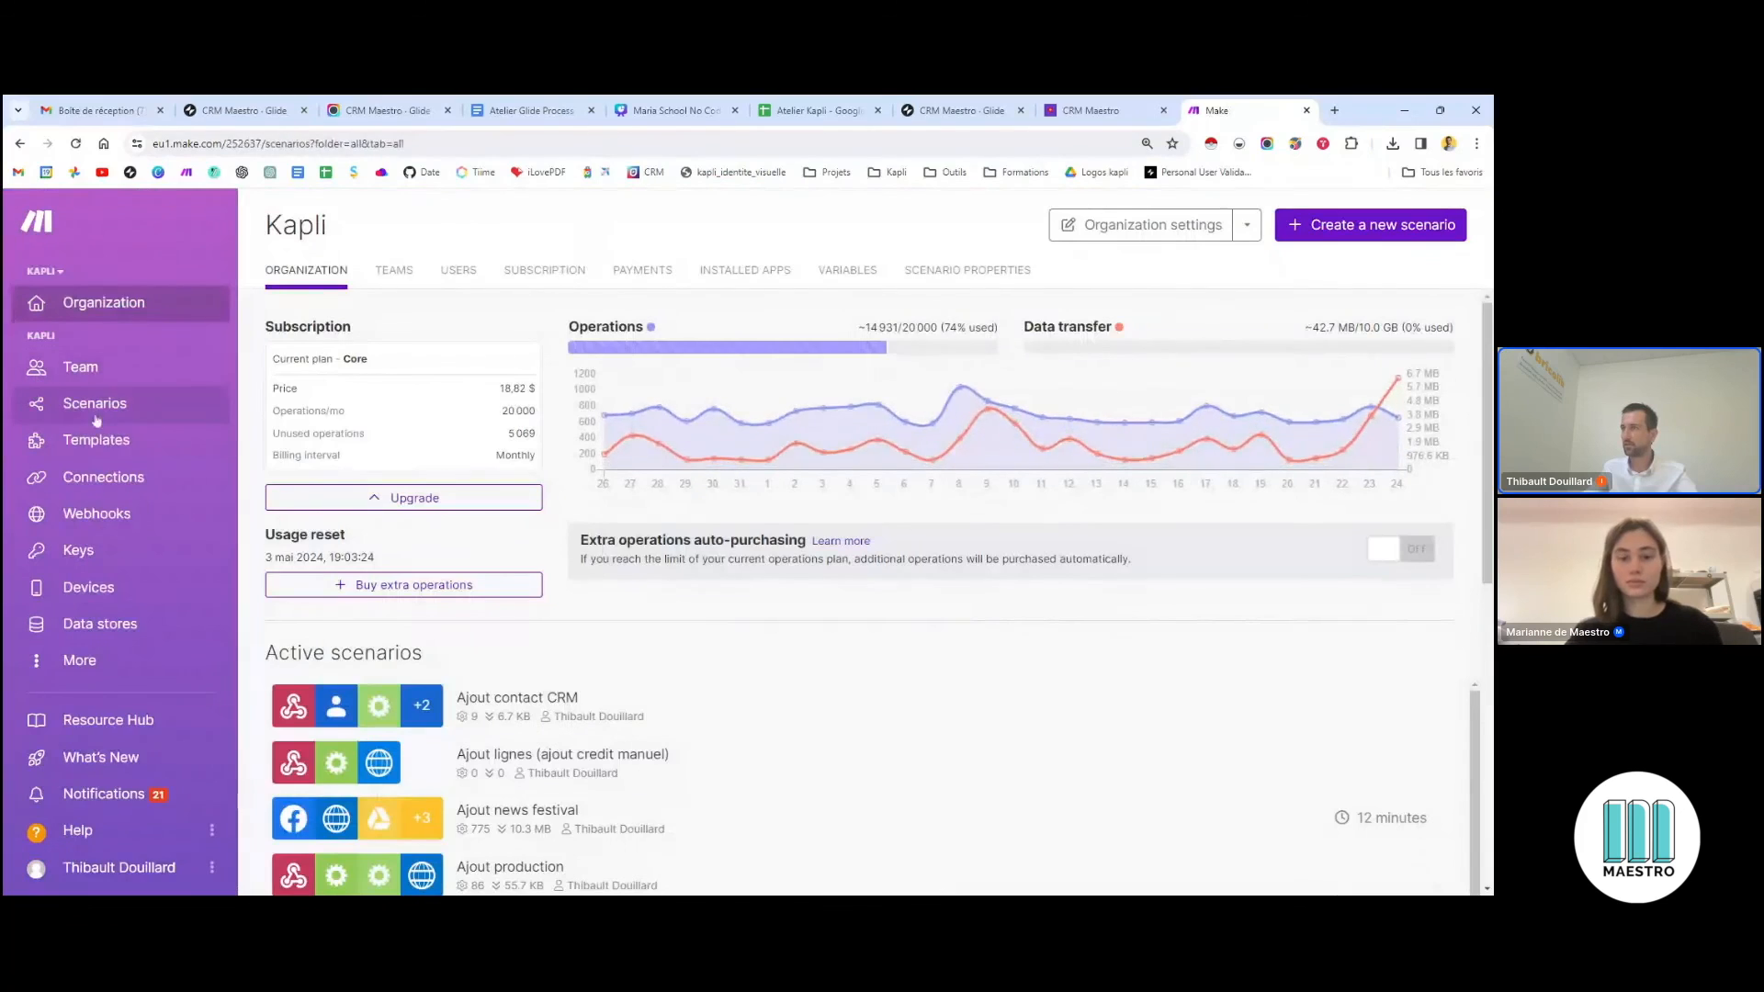
pyautogui.click(53, 405)
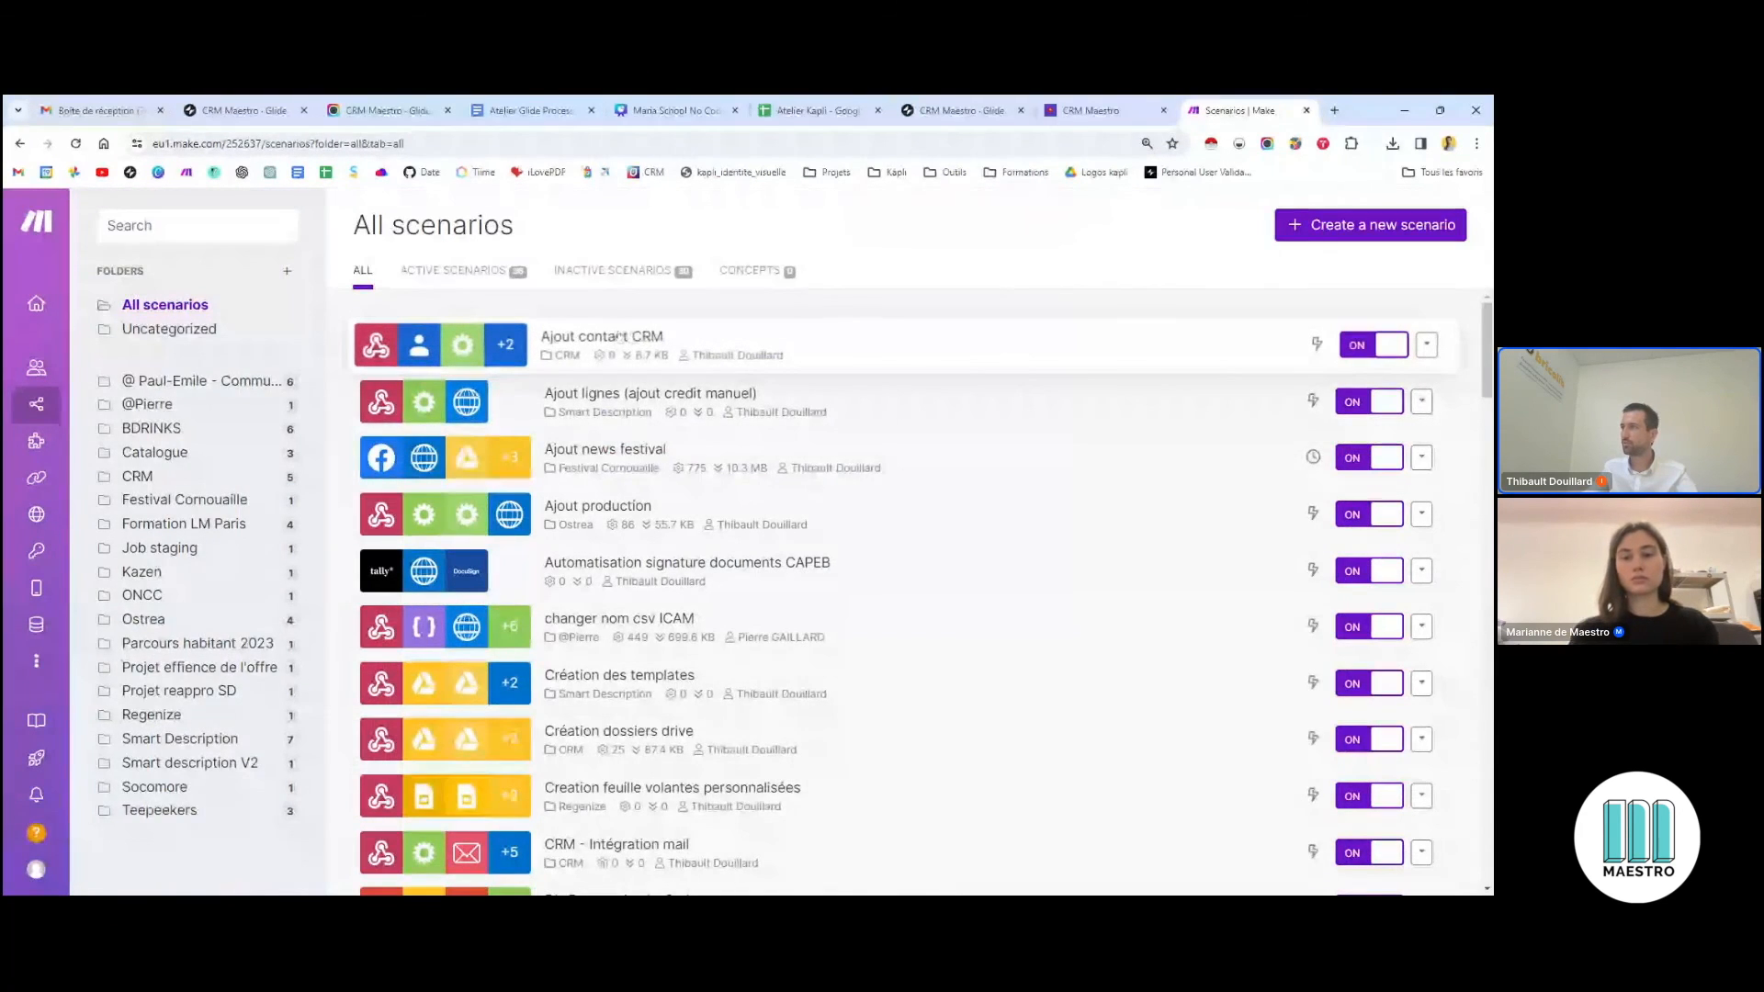
pyautogui.click(617, 337)
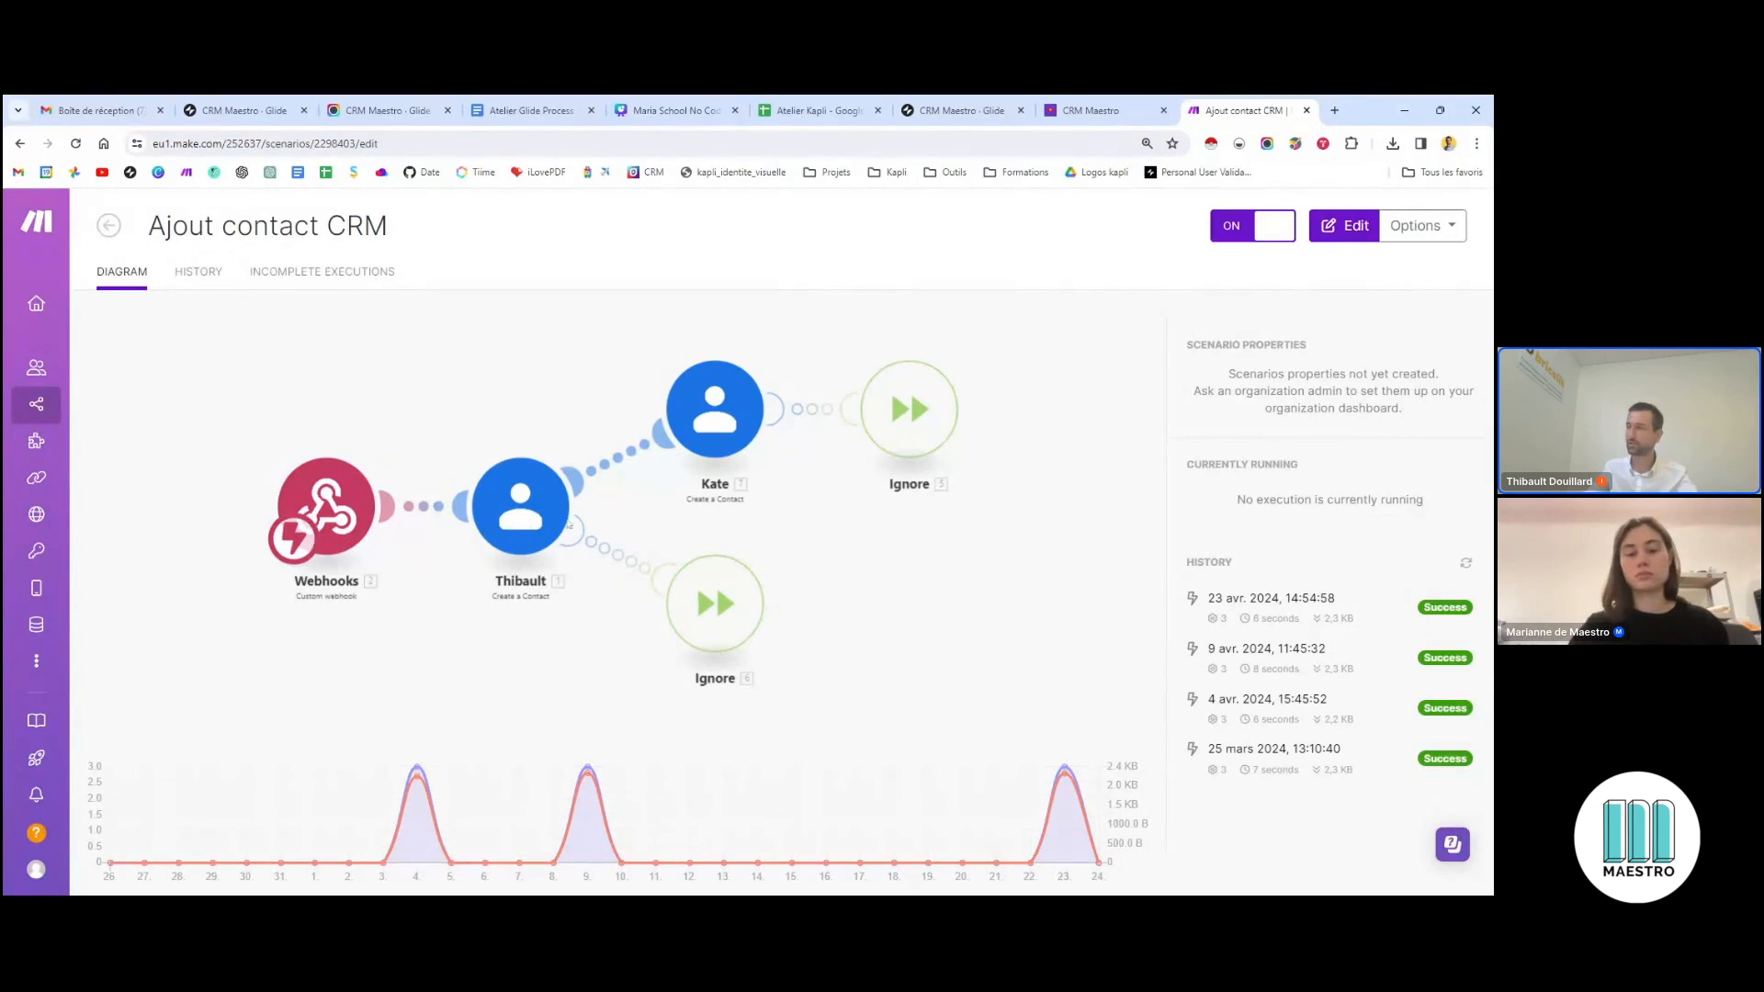
# Open the scenario for editing, add an empty module beside the lower Ignore module and search the apps for brevo
pyautogui.click(1115, 330)
pyautogui.rightClick(1183, 601)
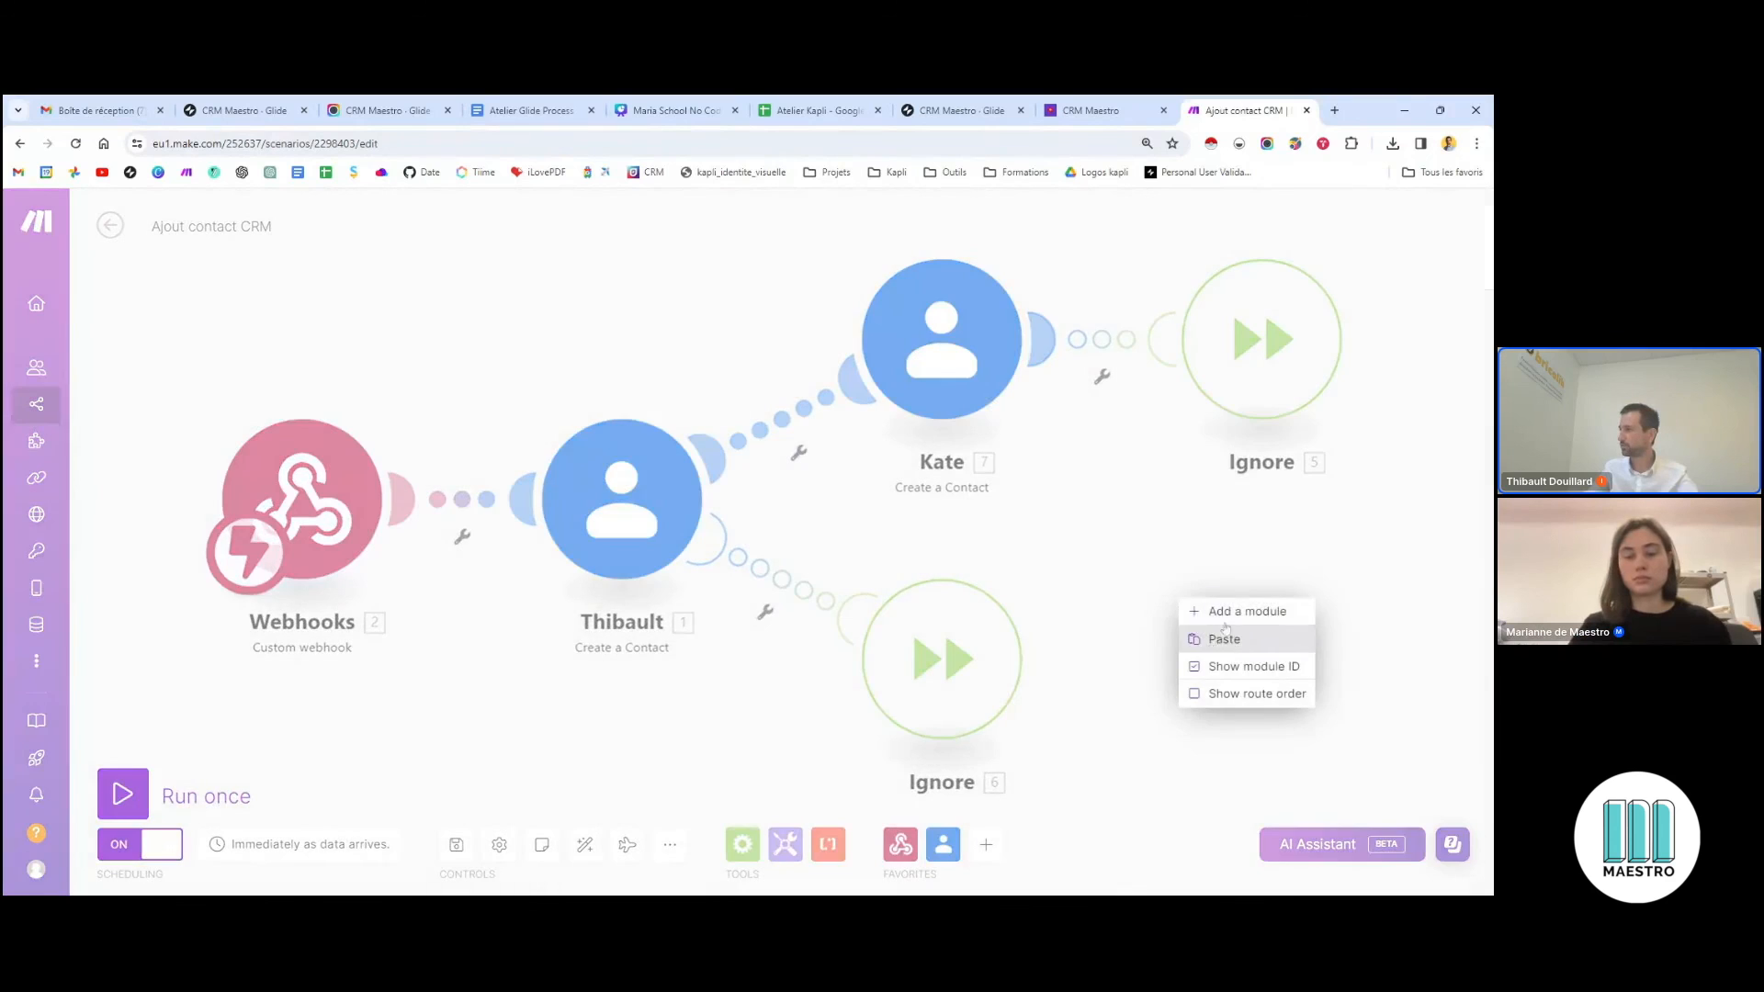
pyautogui.click(1228, 612)
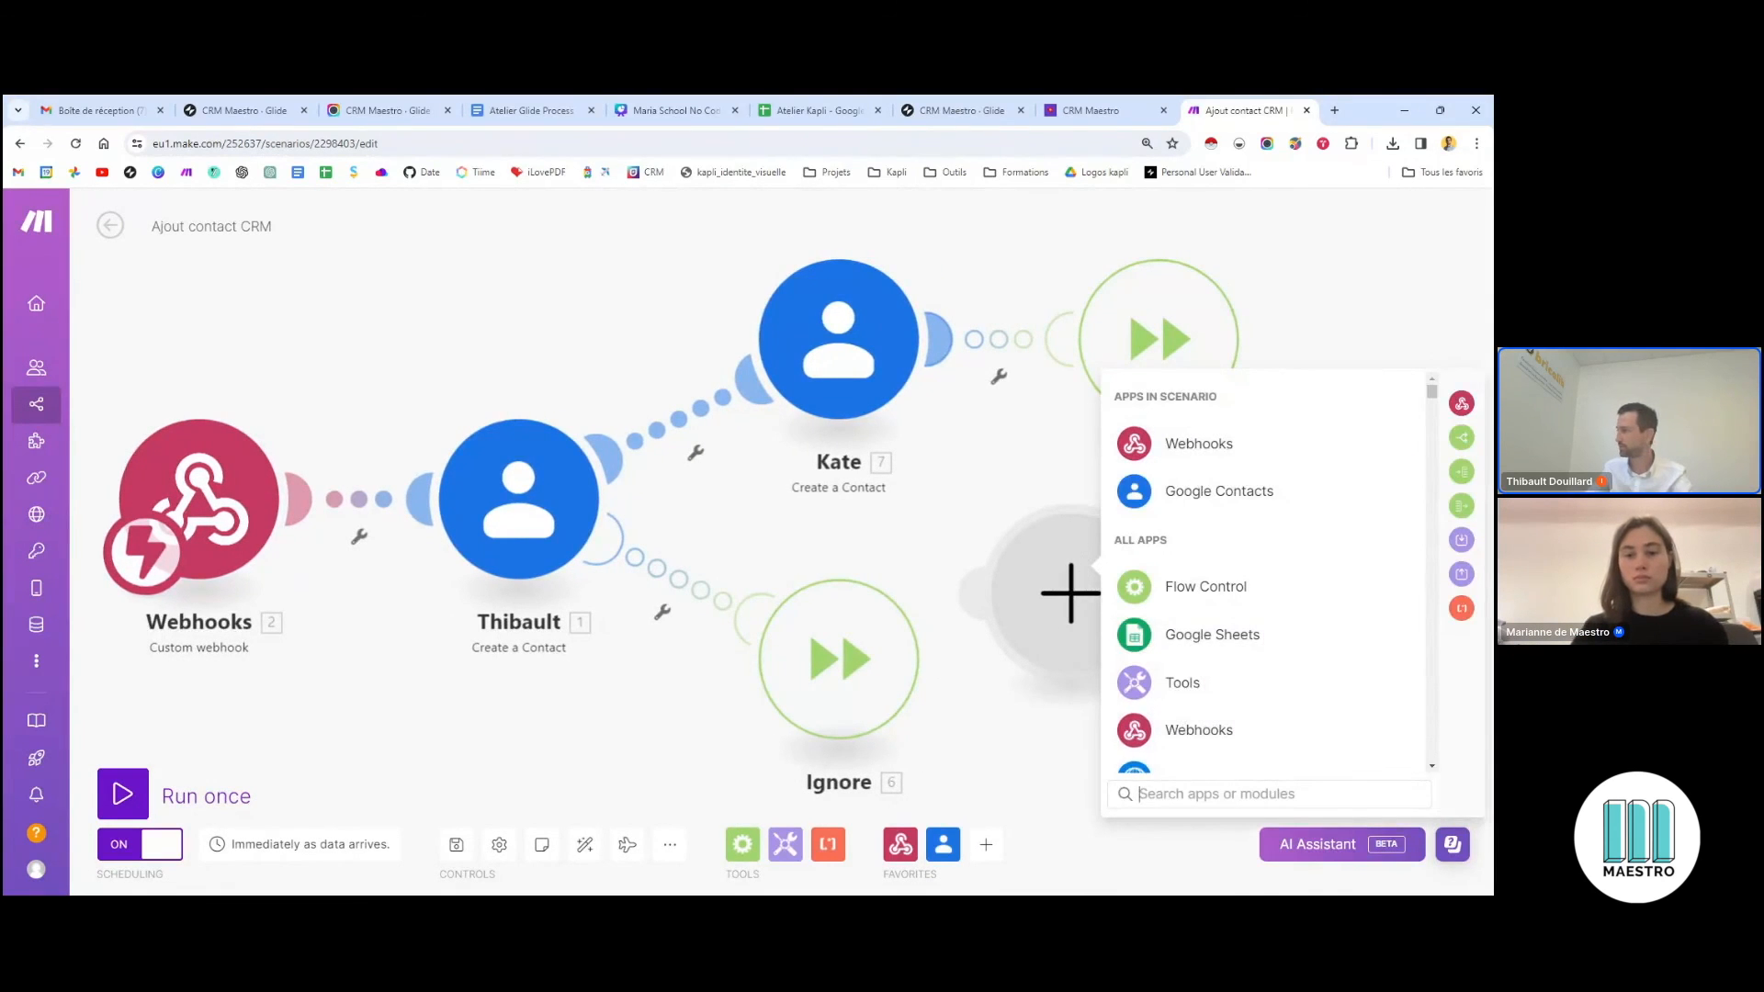
pyautogui.write('brevo')
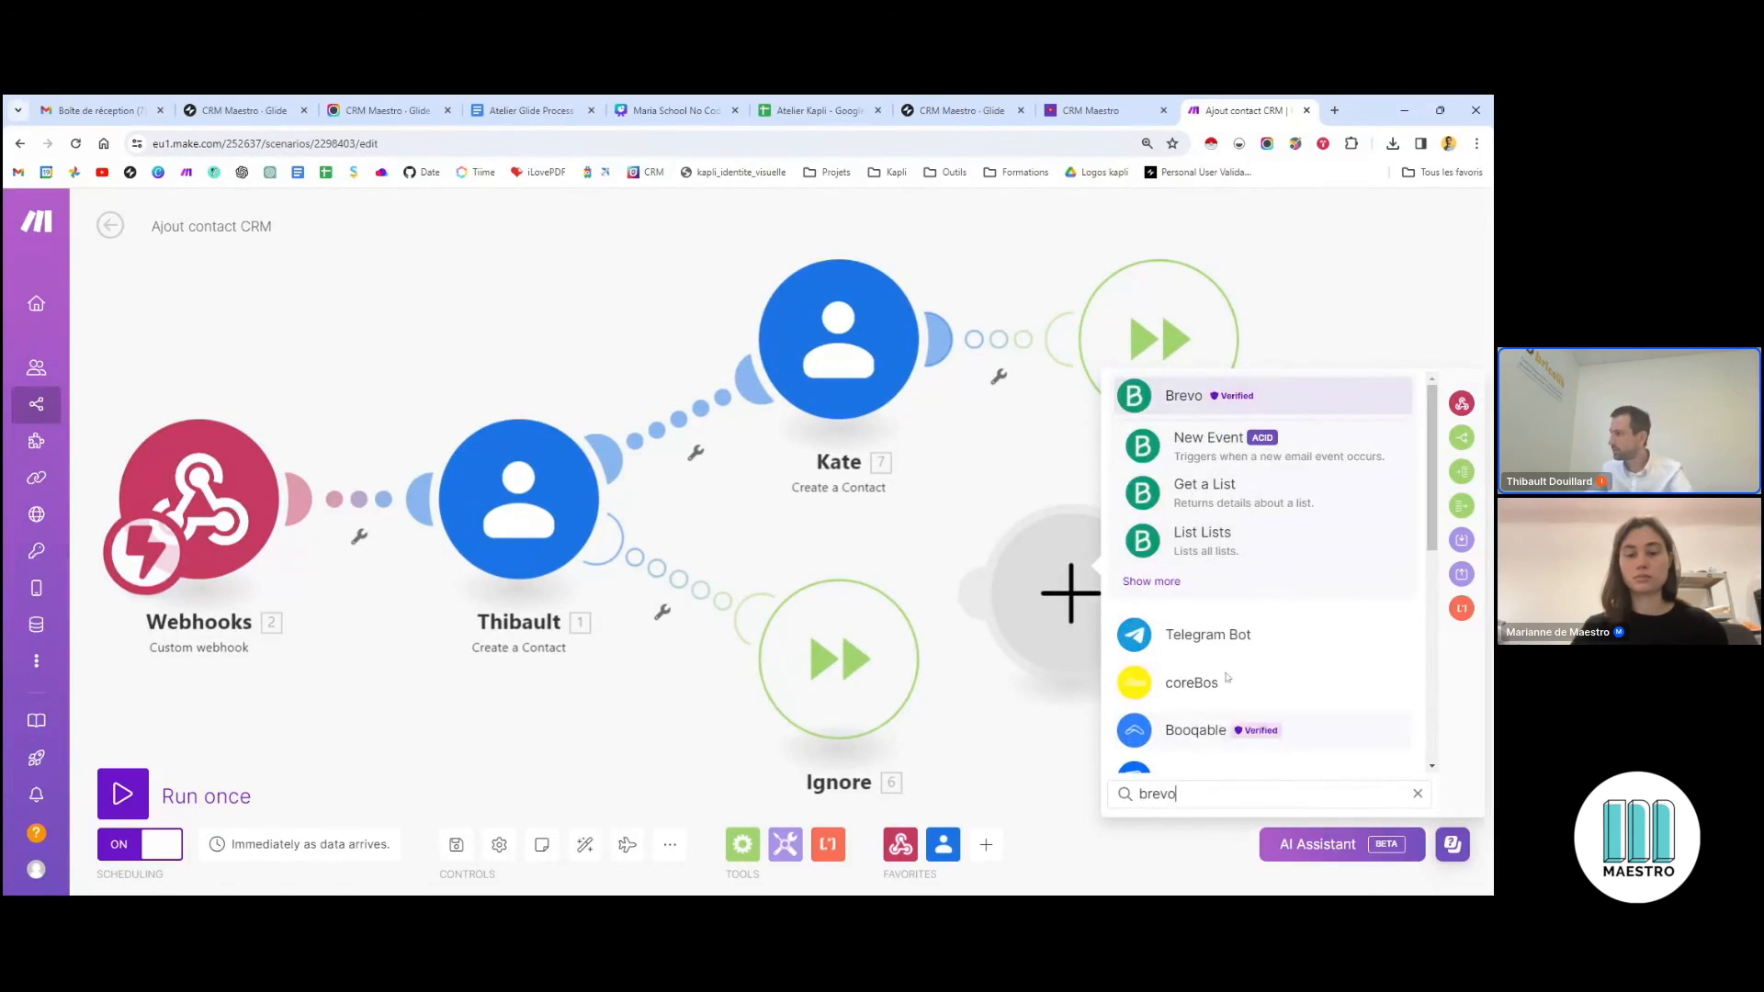
pyautogui.click(1062, 789)
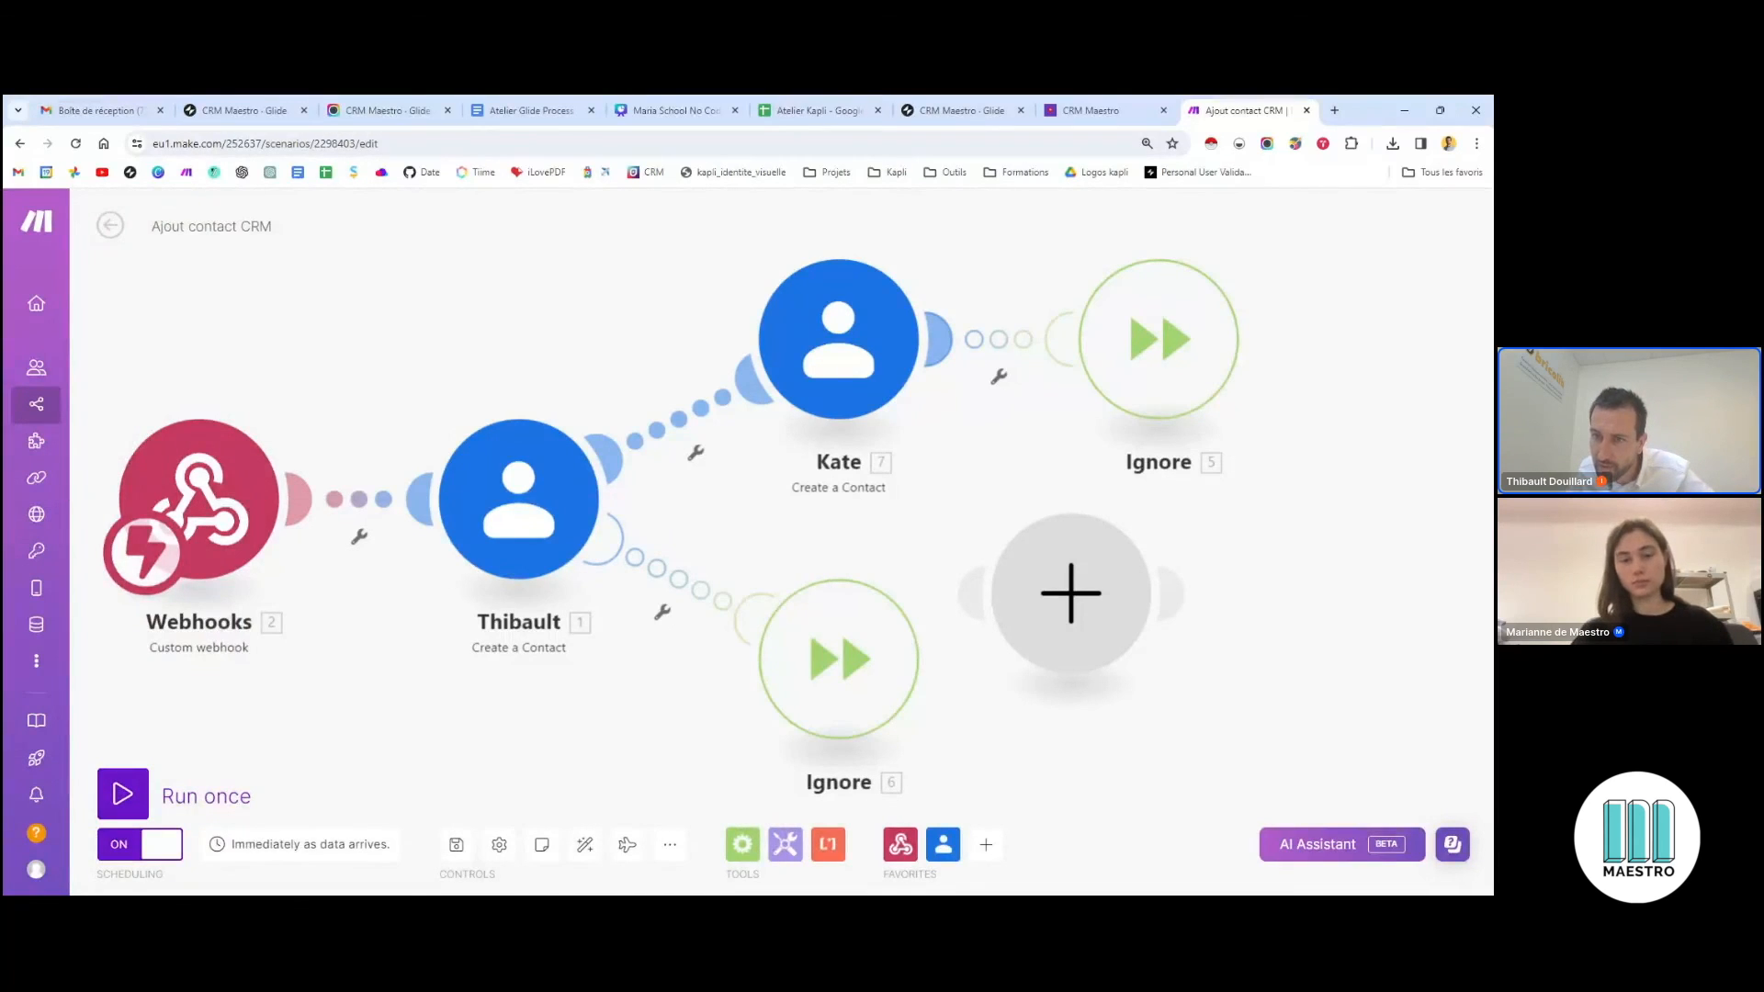
# Switch back to the Glide editor and examine the full list of available integrations for CRM Maestro
pyautogui.click(431, 111)
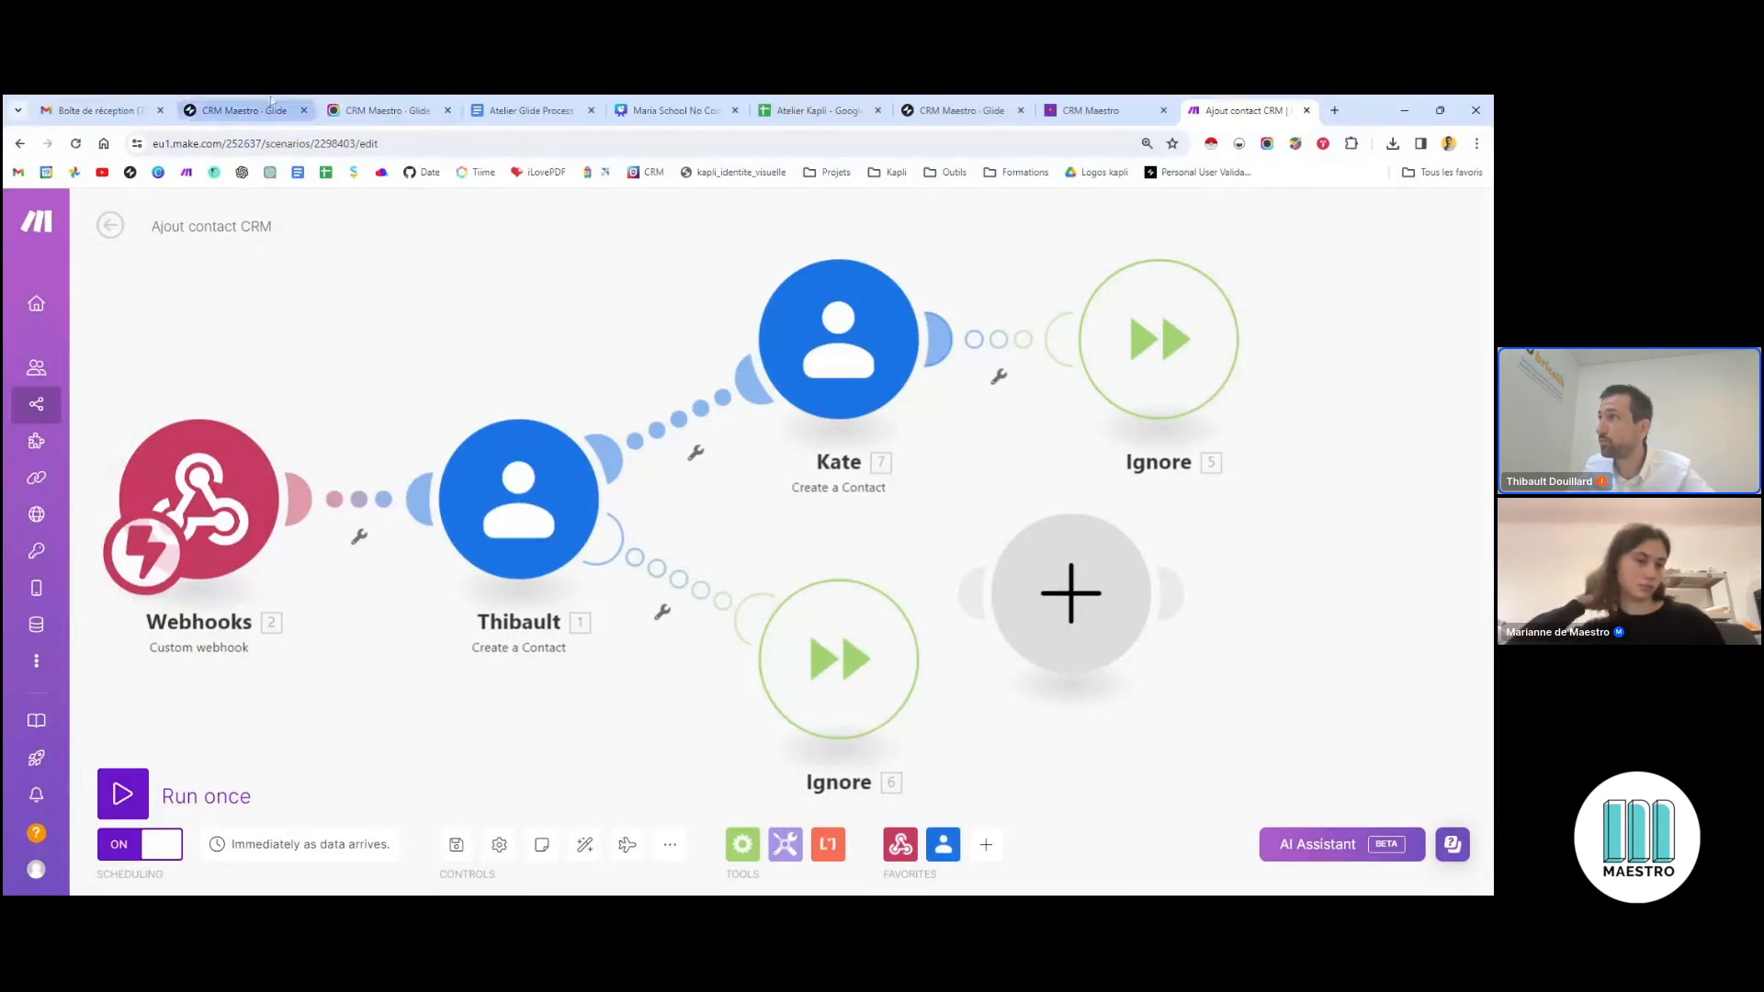
pyautogui.scroll(6, 1329, 602)
pyautogui.scroll(-6, 1264, 679)
pyautogui.scroll(10, 1265, 678)
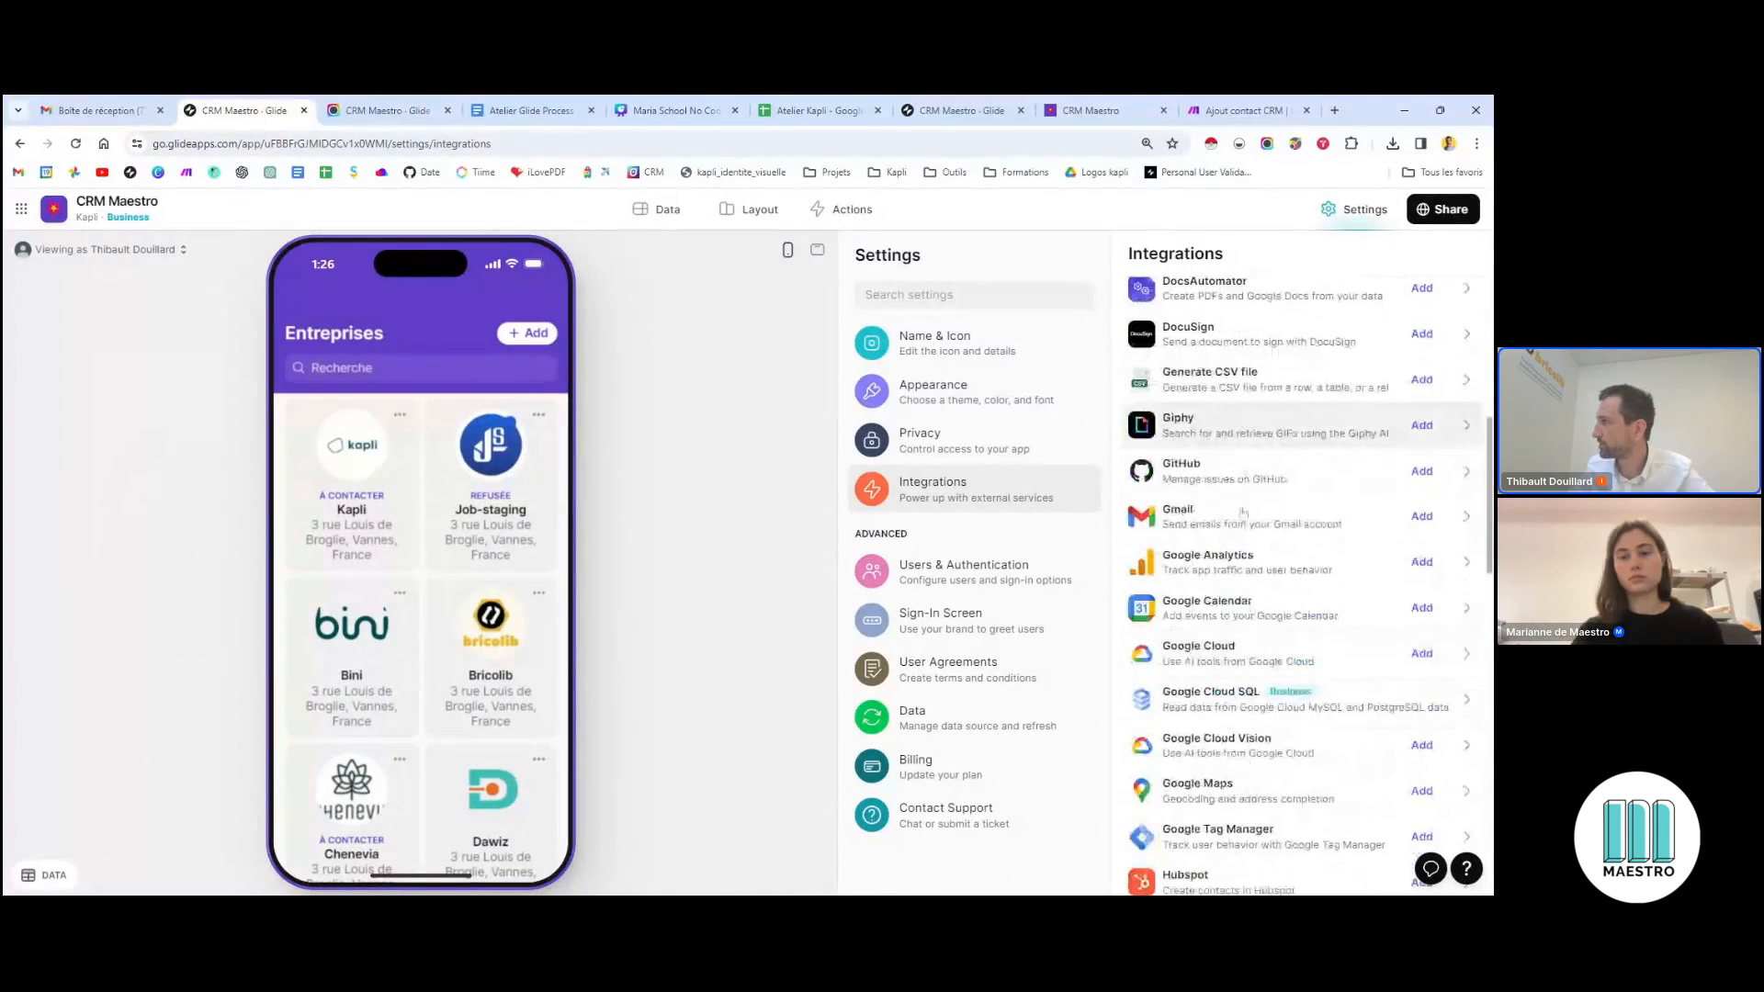
pyautogui.scroll(5, 1226, 350)
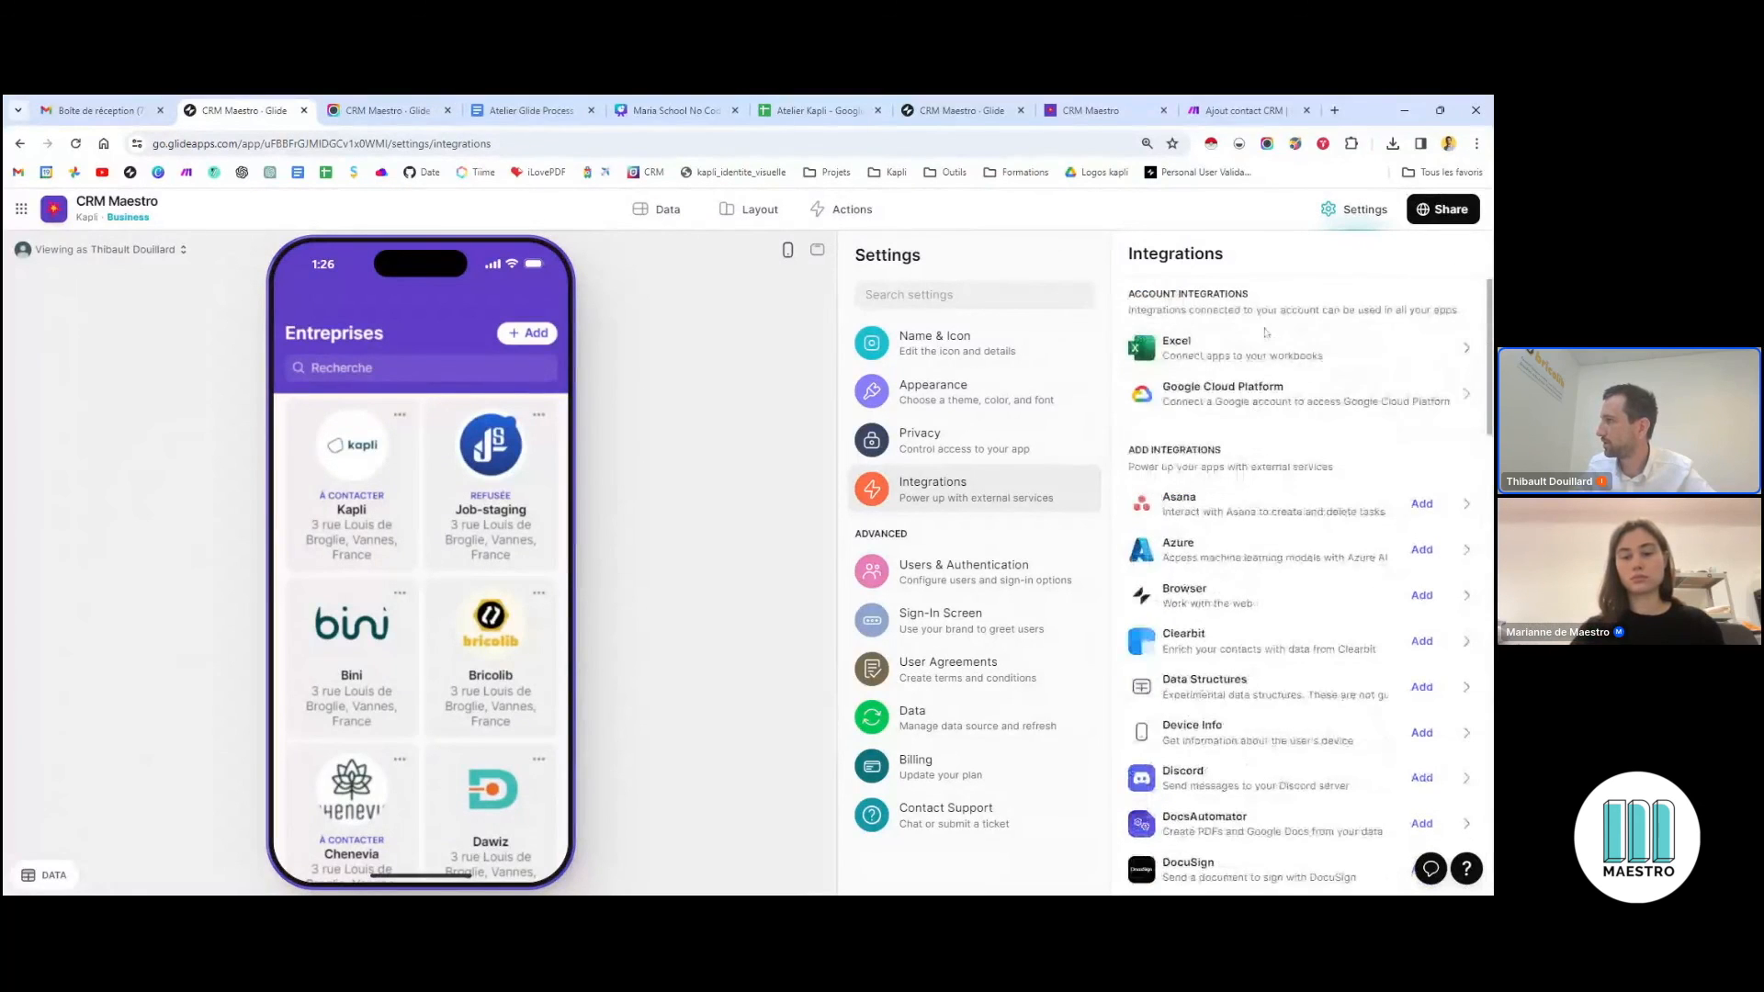
pyautogui.scroll(-4, 1263, 537)
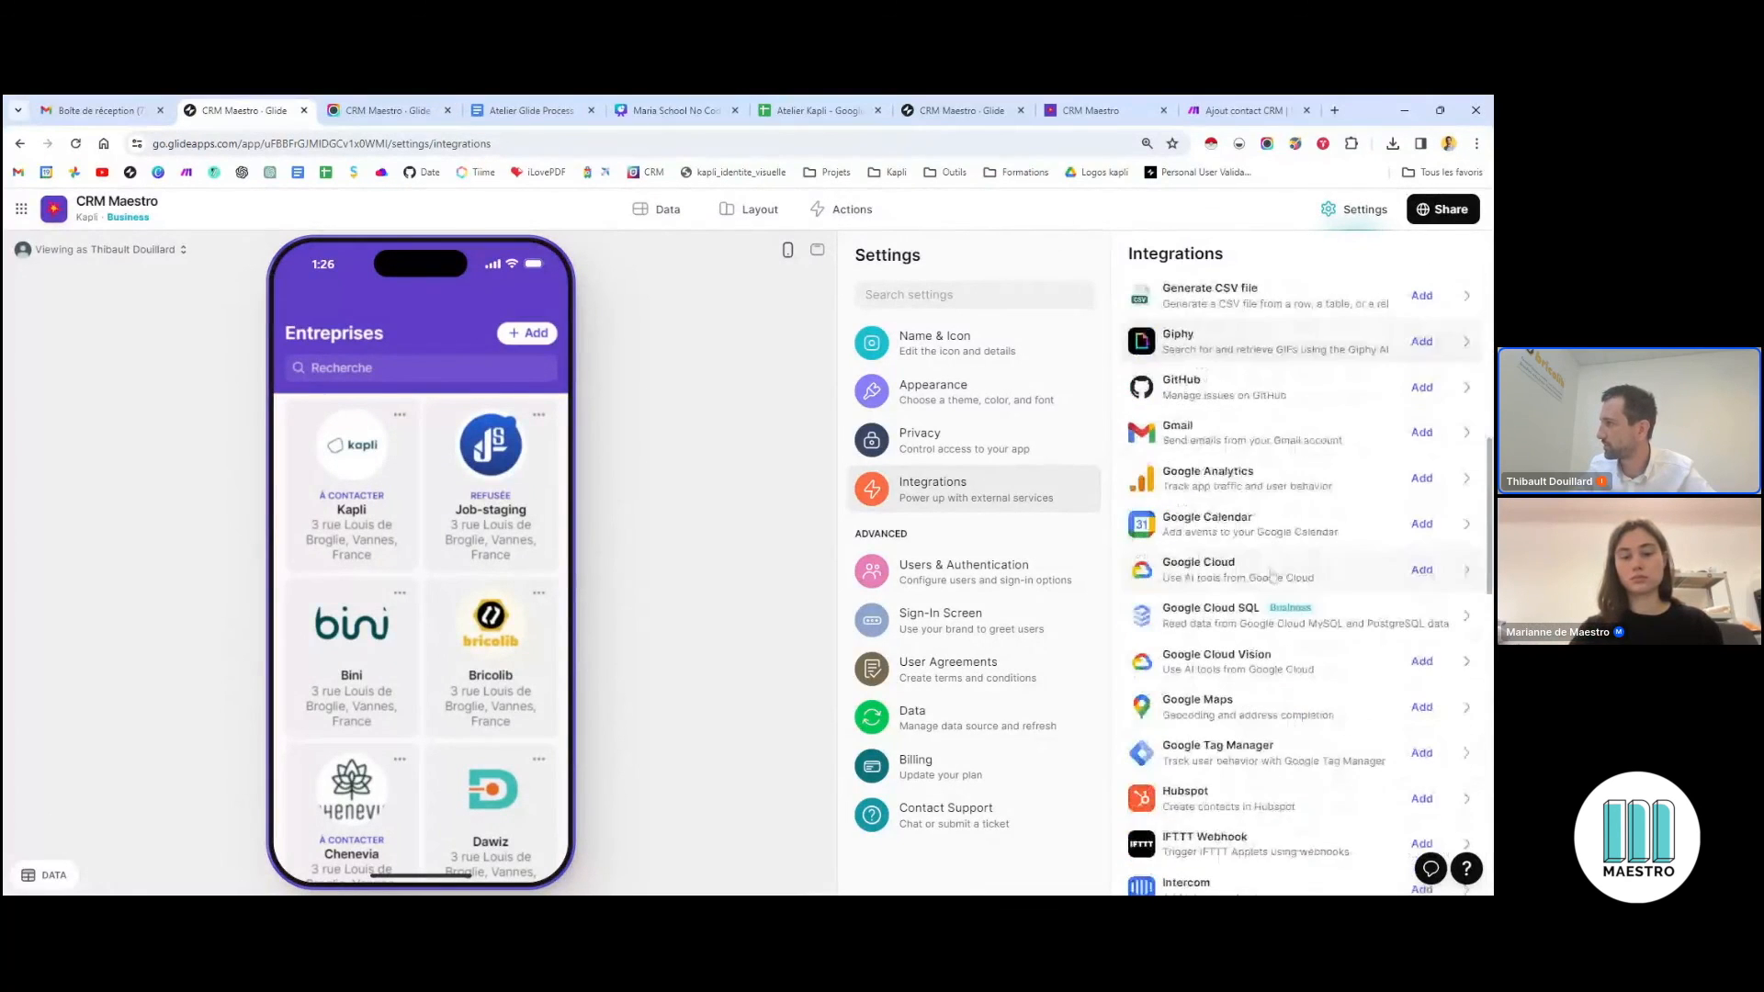
pyautogui.scroll(3, 1257, 532)
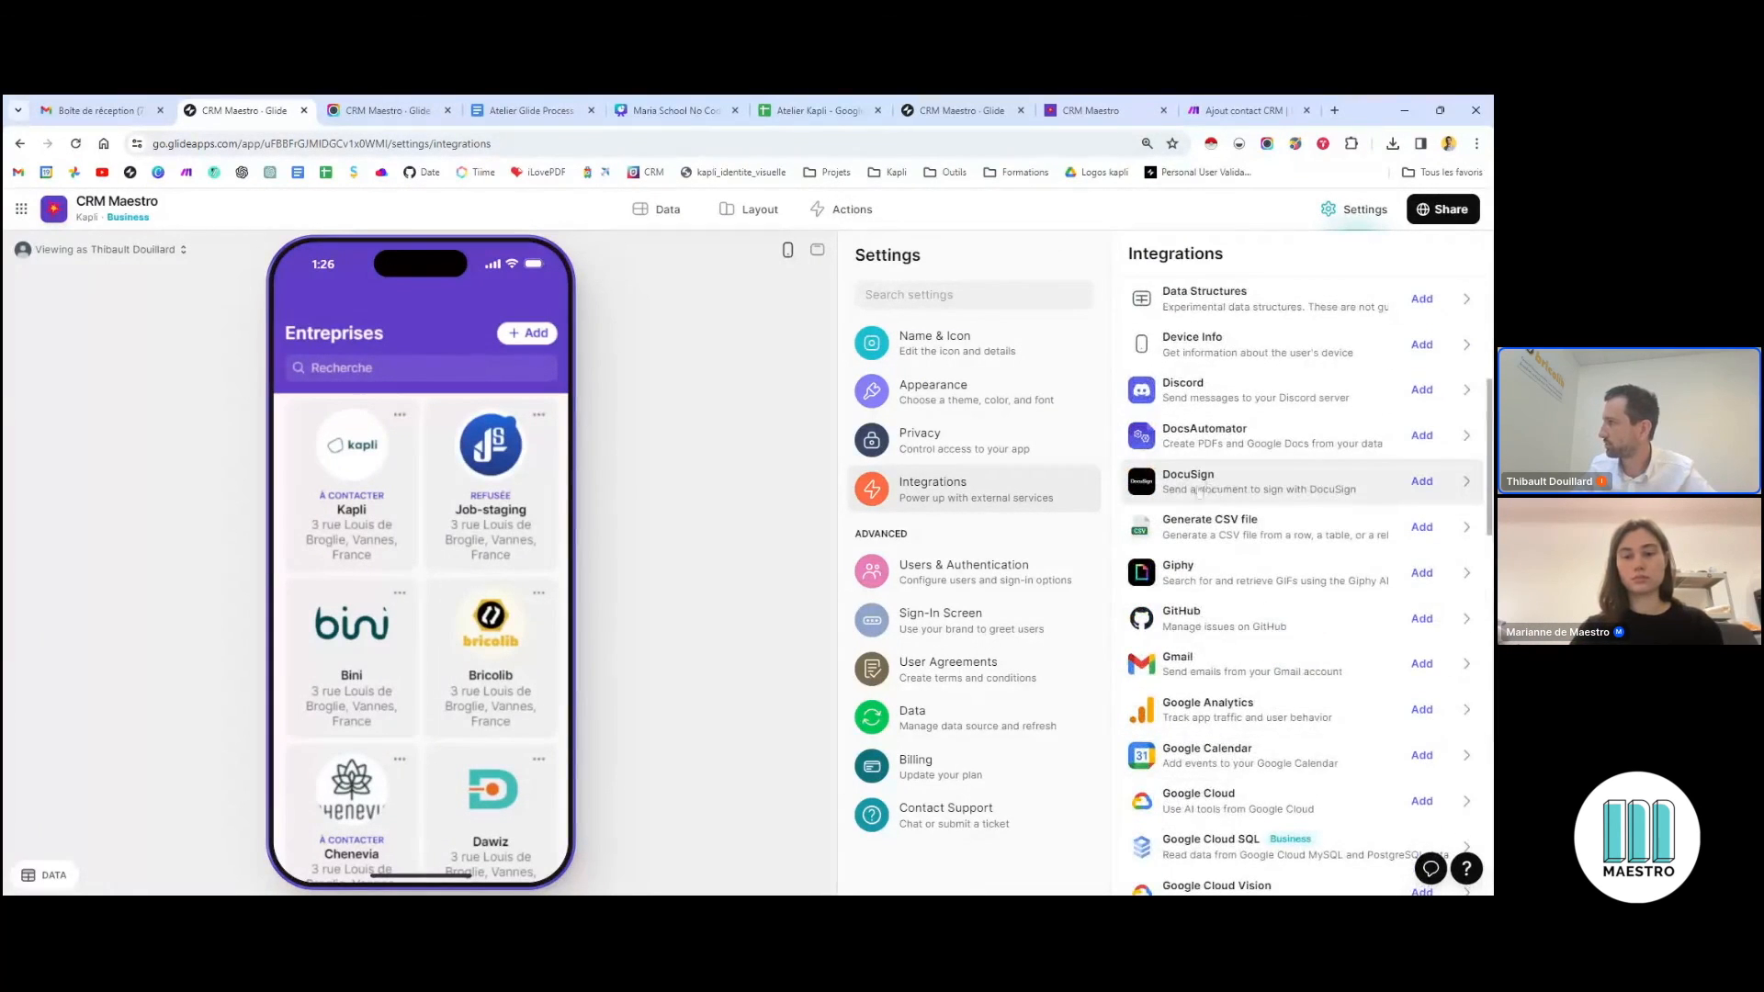
pyautogui.scroll(-5, 1324, 468)
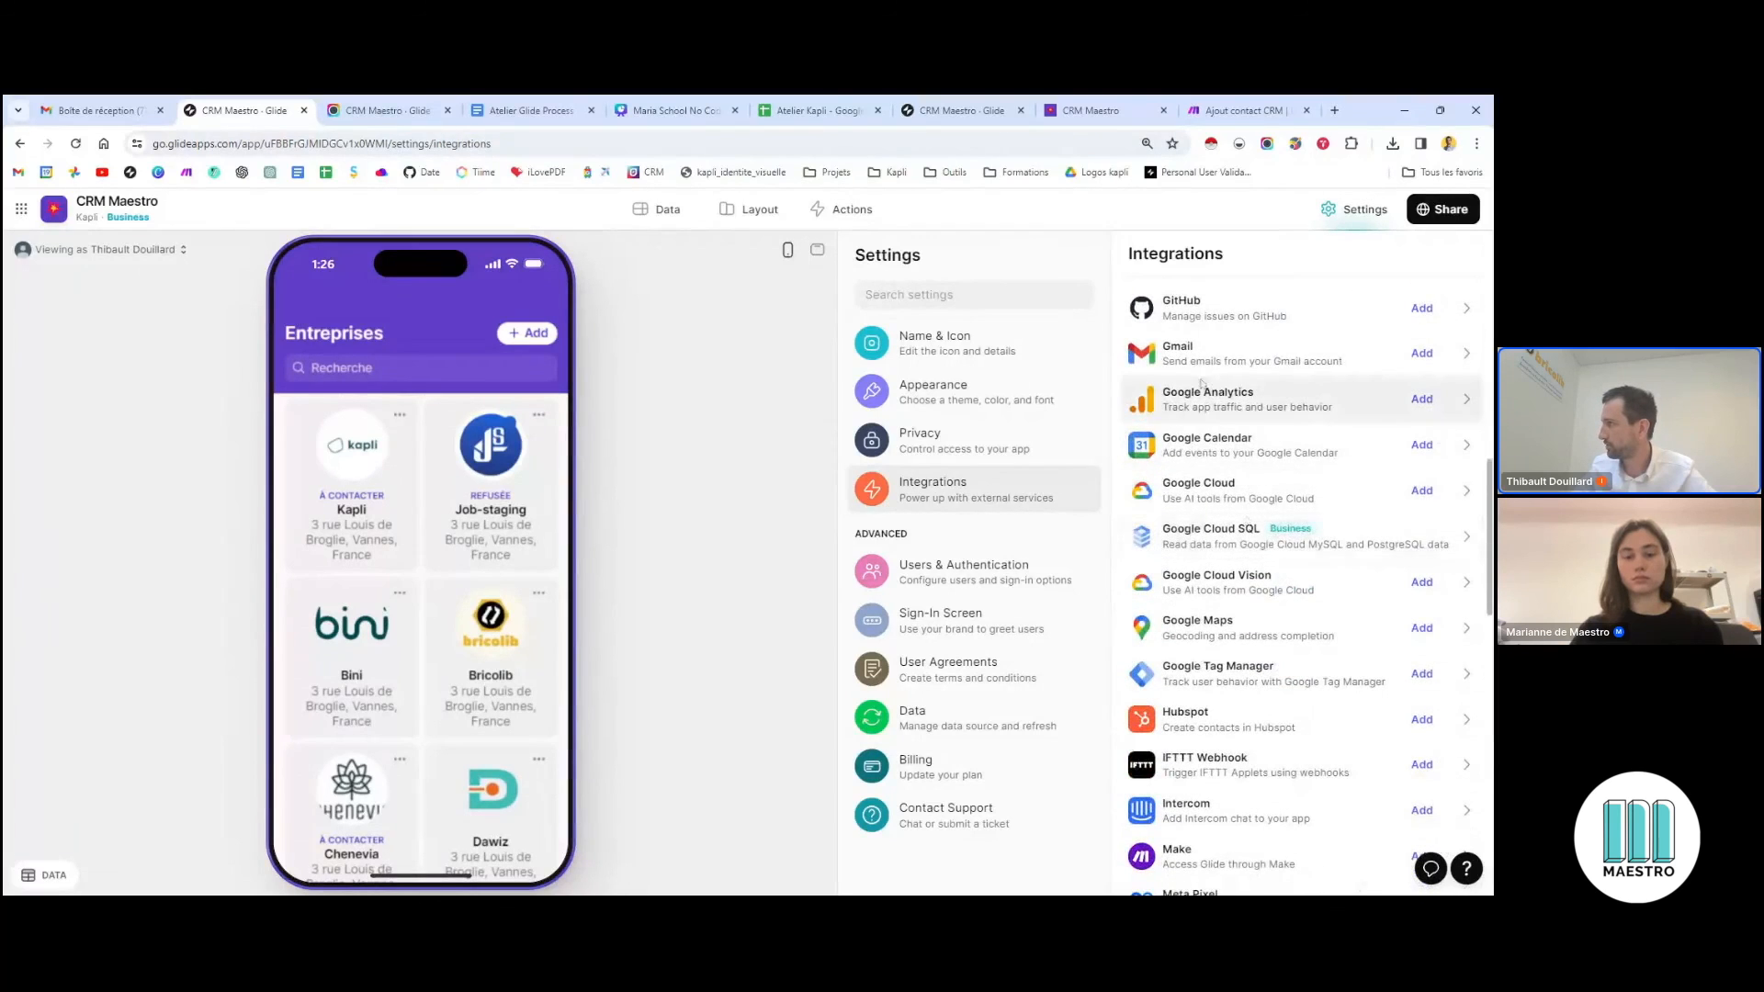
pyautogui.scroll(-15, 1176, 451)
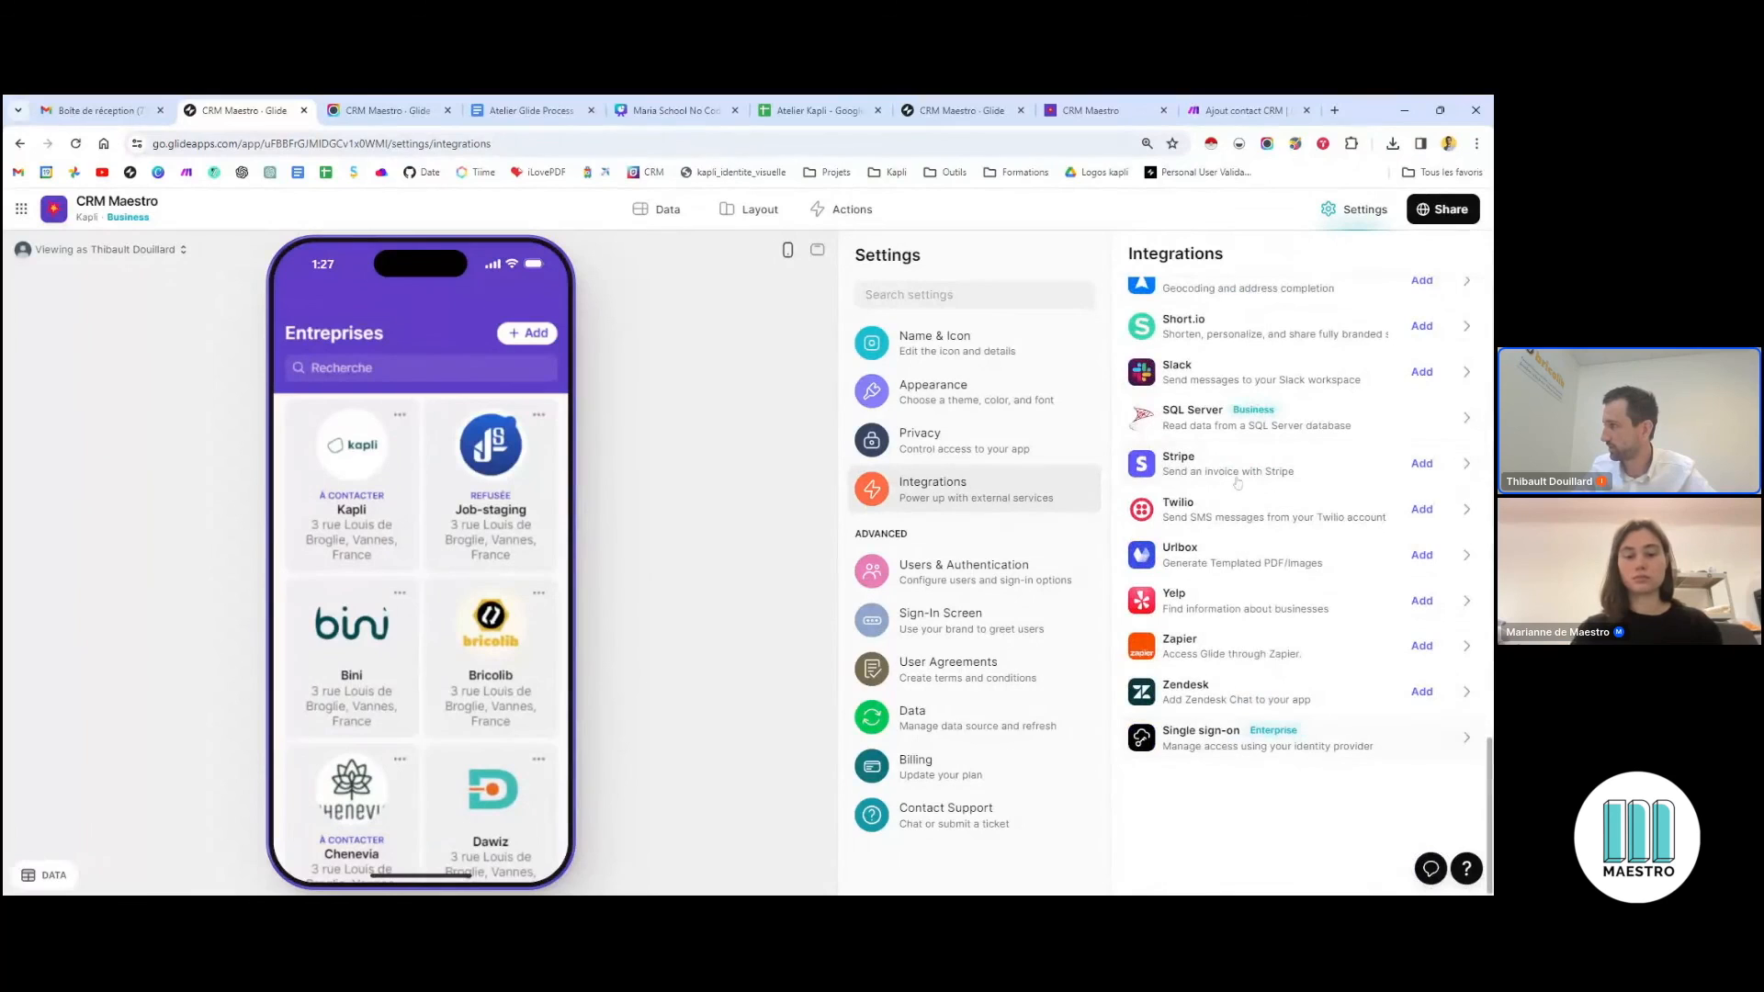
# Look up Glide's available row actions for the empty module in the Make scenario, and return to the Glide editor
pyautogui.click(1236, 110)
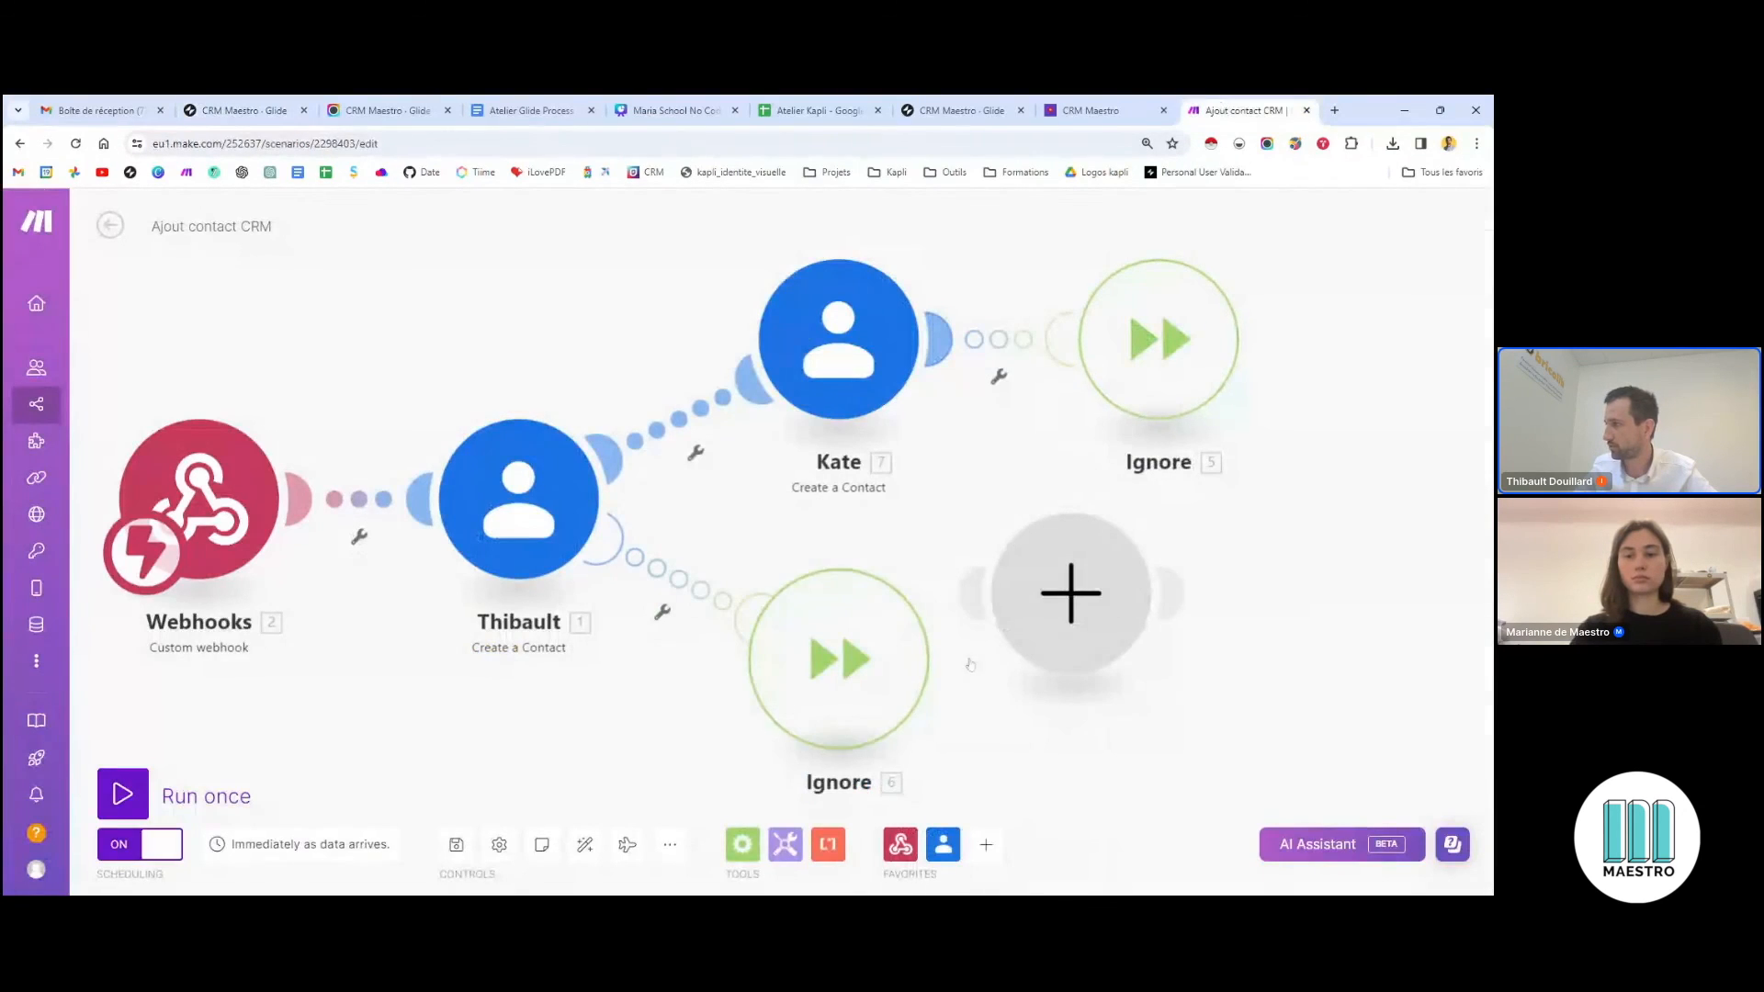
pyautogui.click(1019, 634)
pyautogui.write('glide')
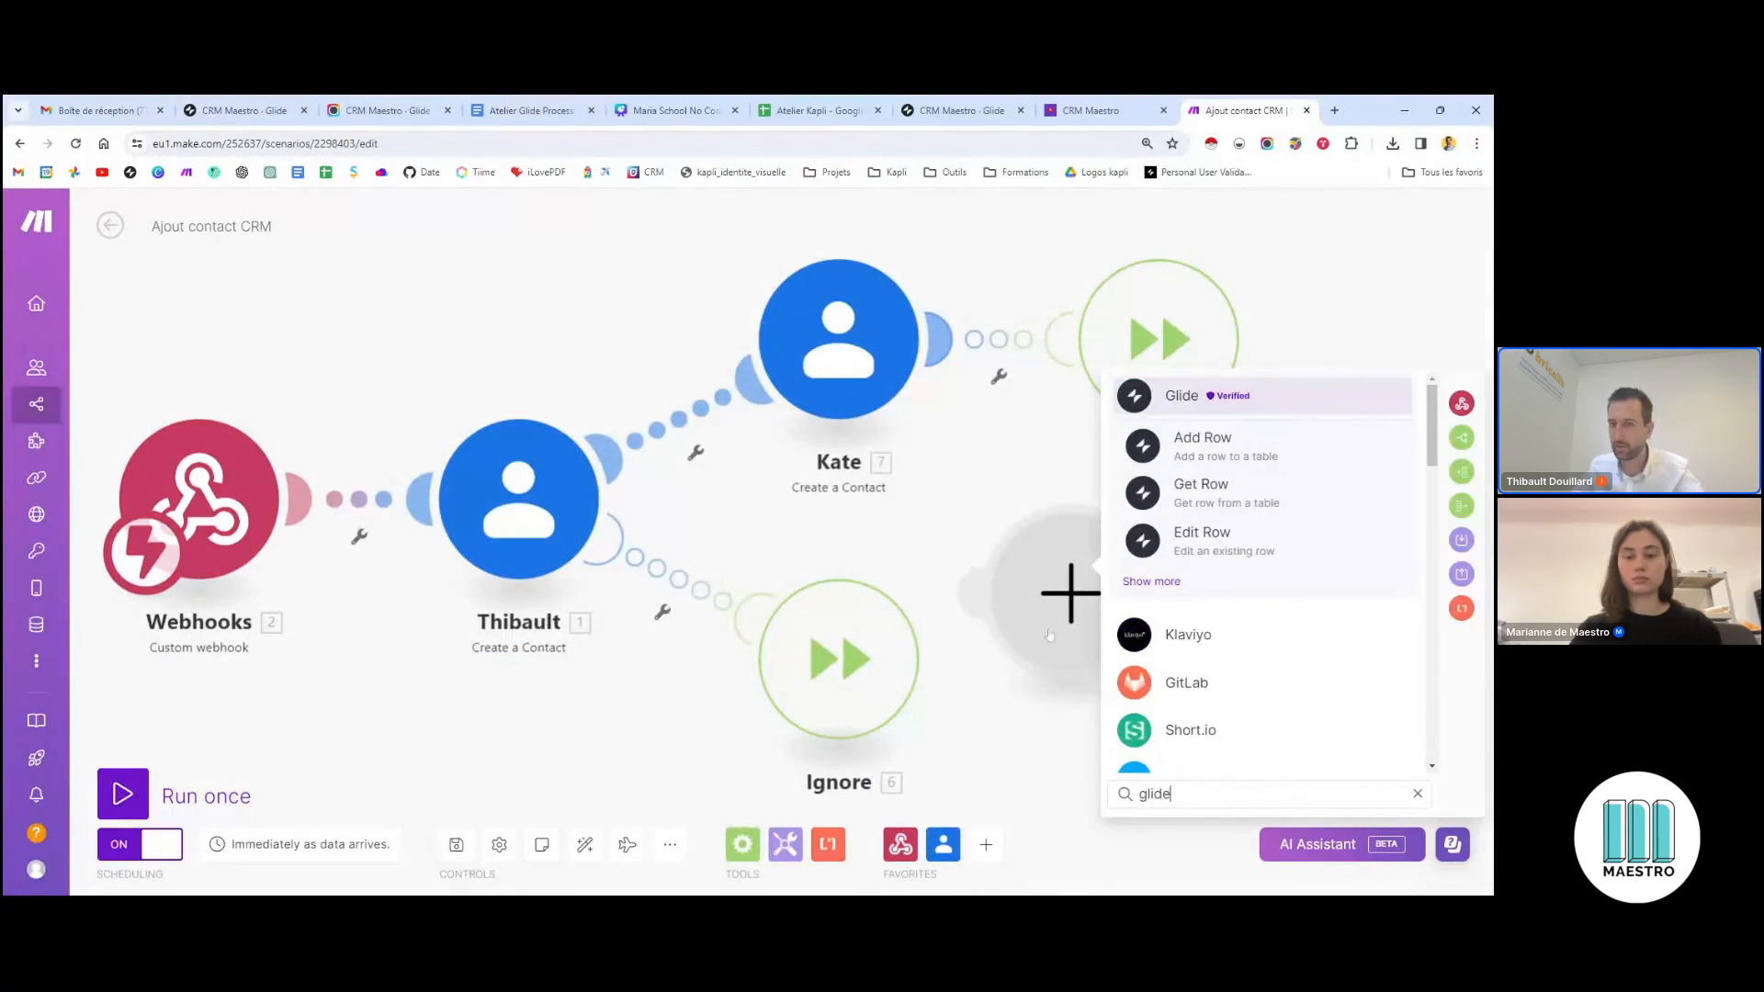
pyautogui.click(1190, 395)
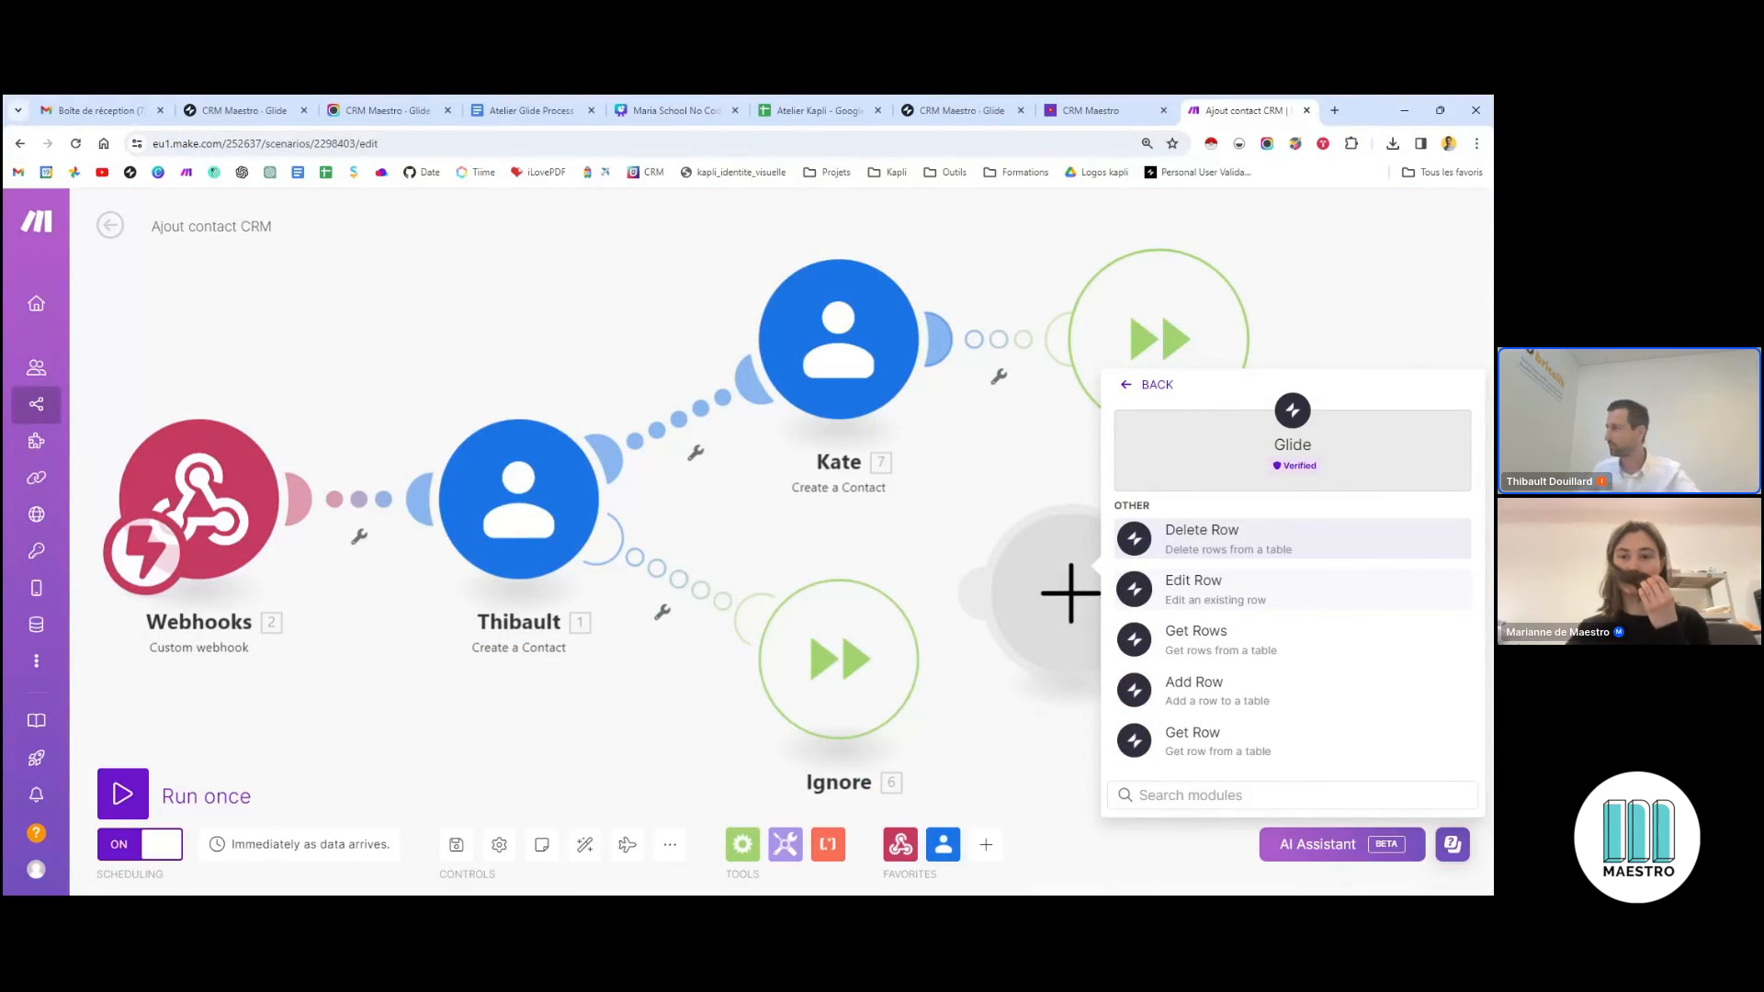
pyautogui.rightClick(1087, 598)
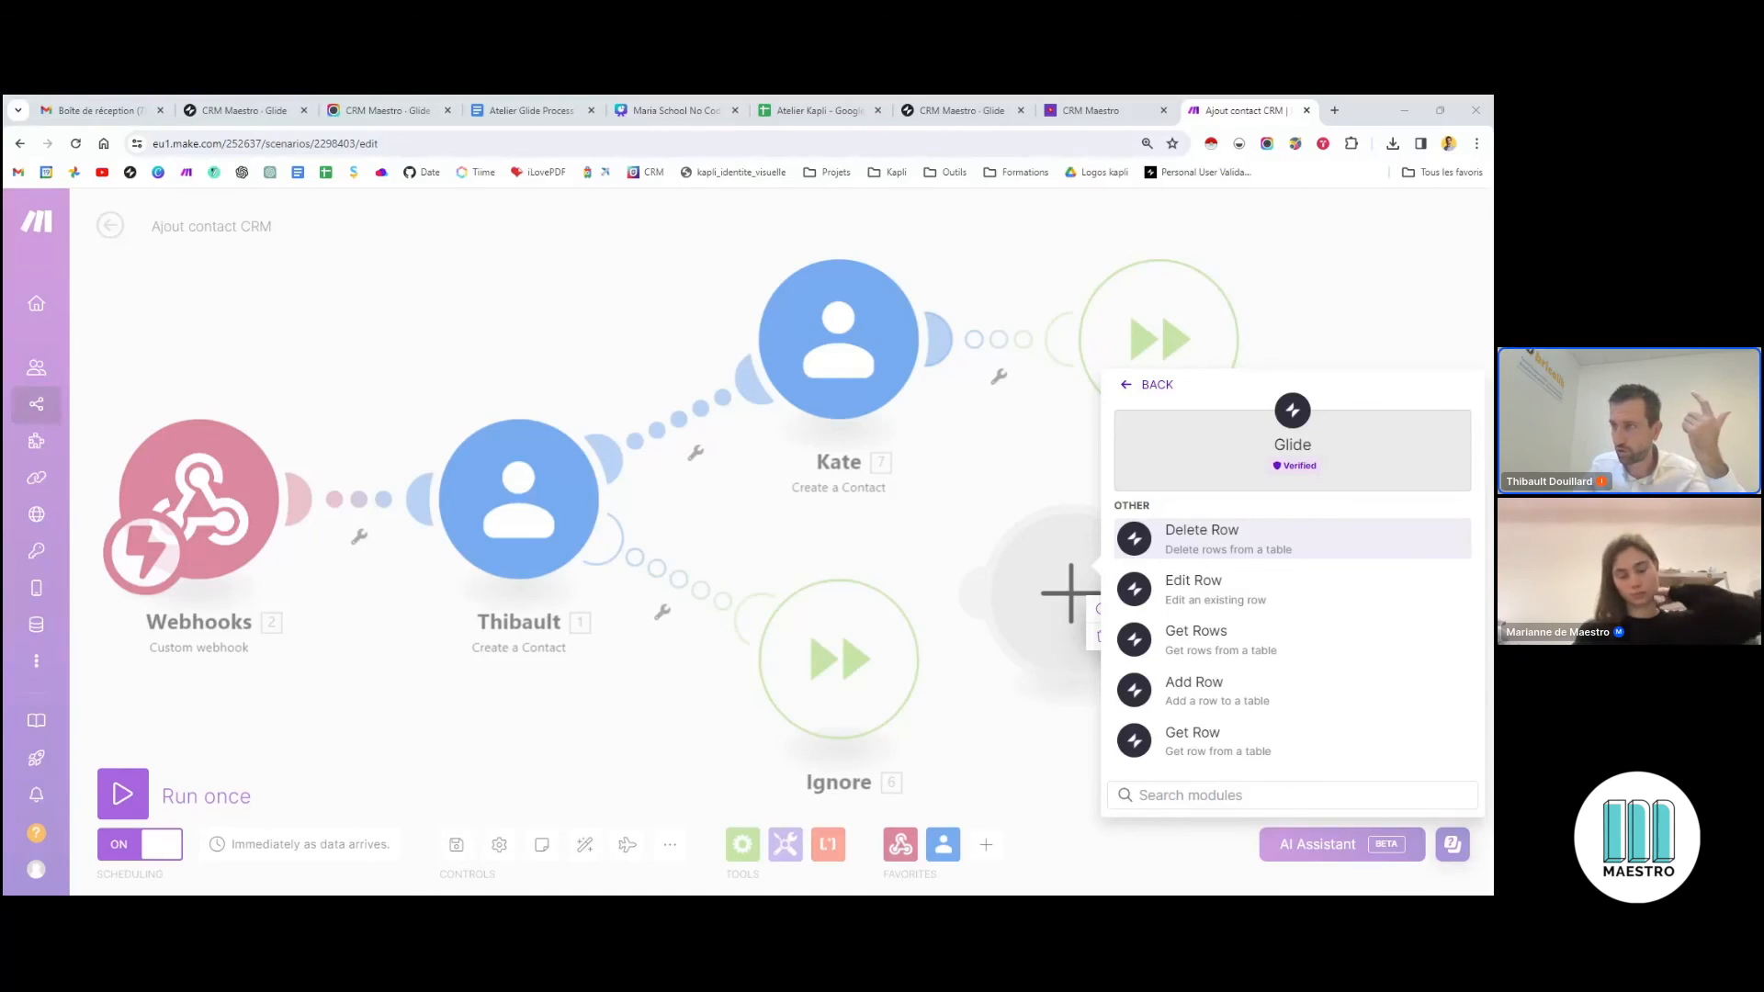
pyautogui.click(256, 107)
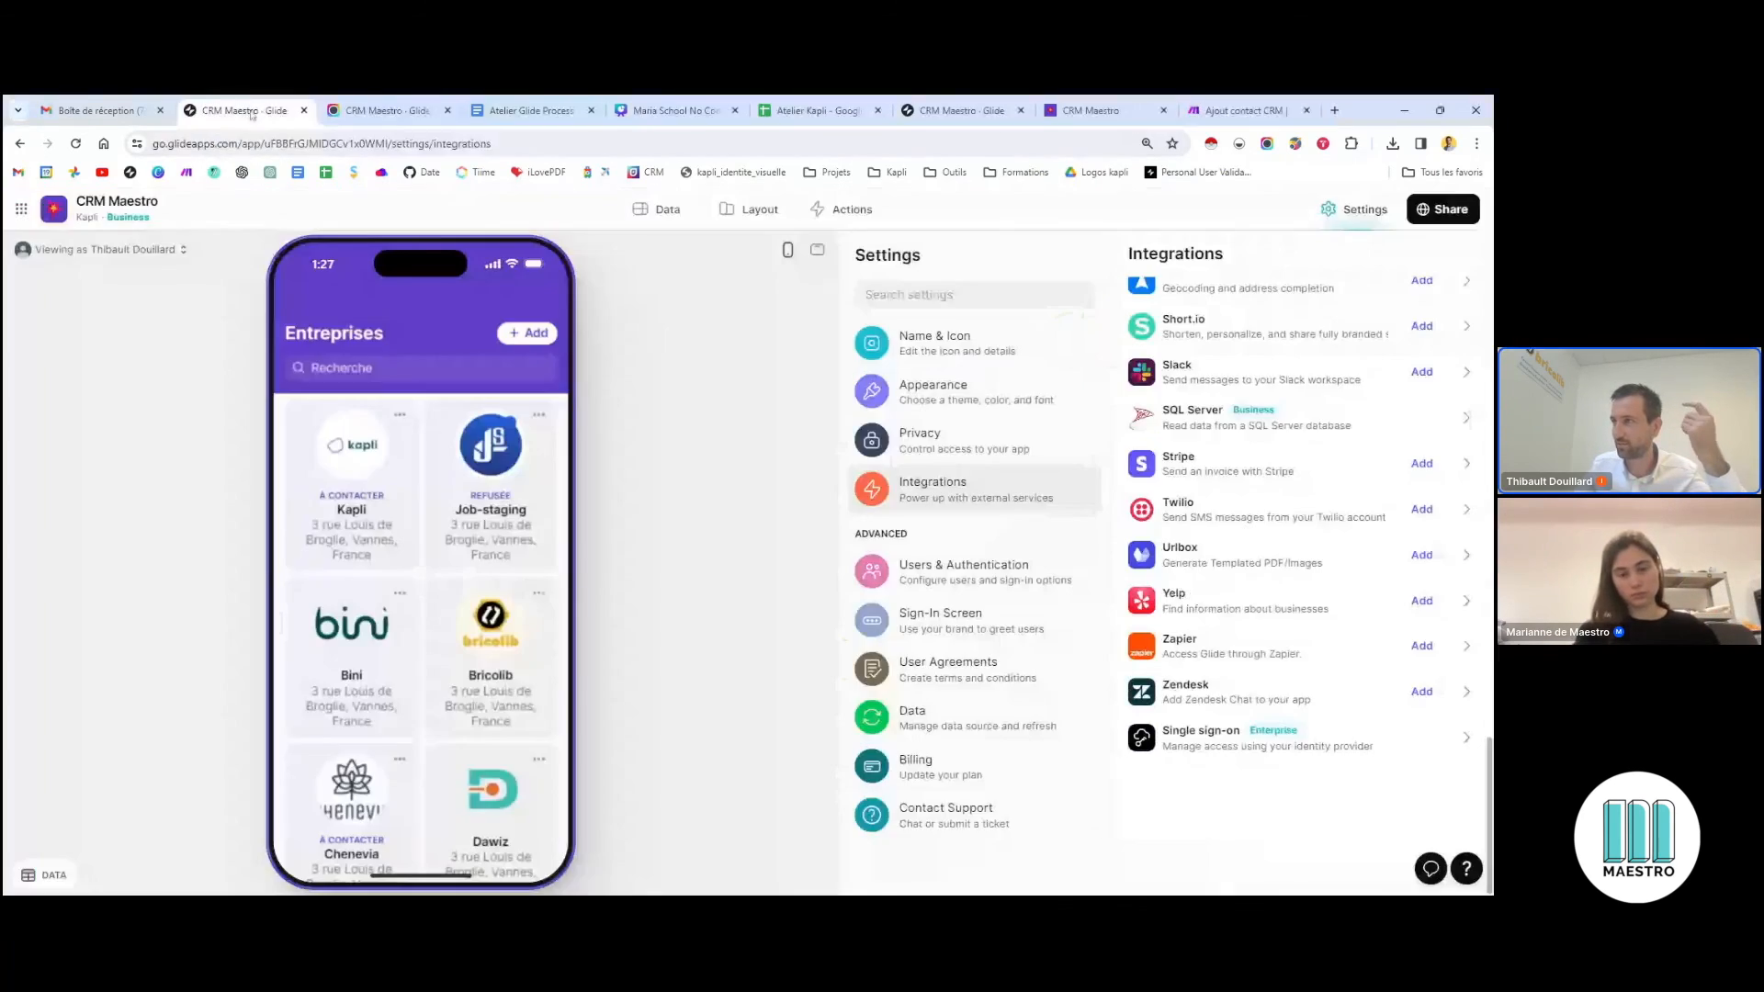
pyautogui.click(628, 476)
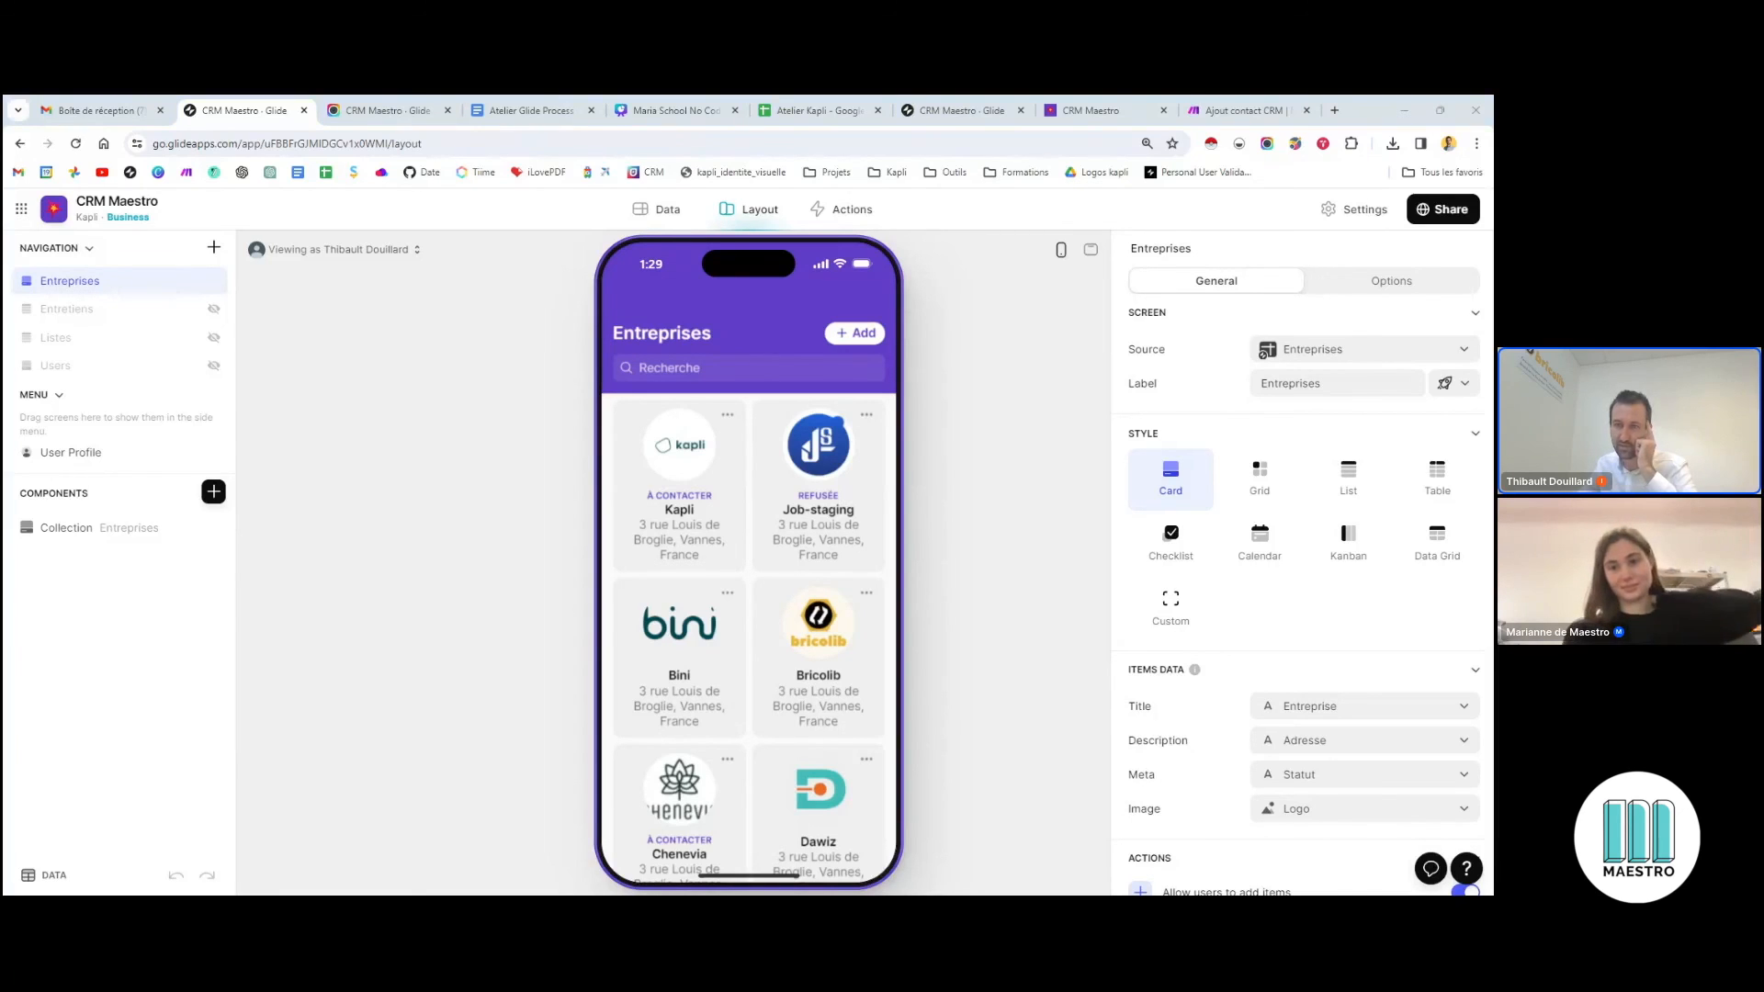
# Open LinkedIn in a new browser tab, go to the account's own profile and copy its address for sharing
pyautogui.click(1334, 111)
pyautogui.write('link')
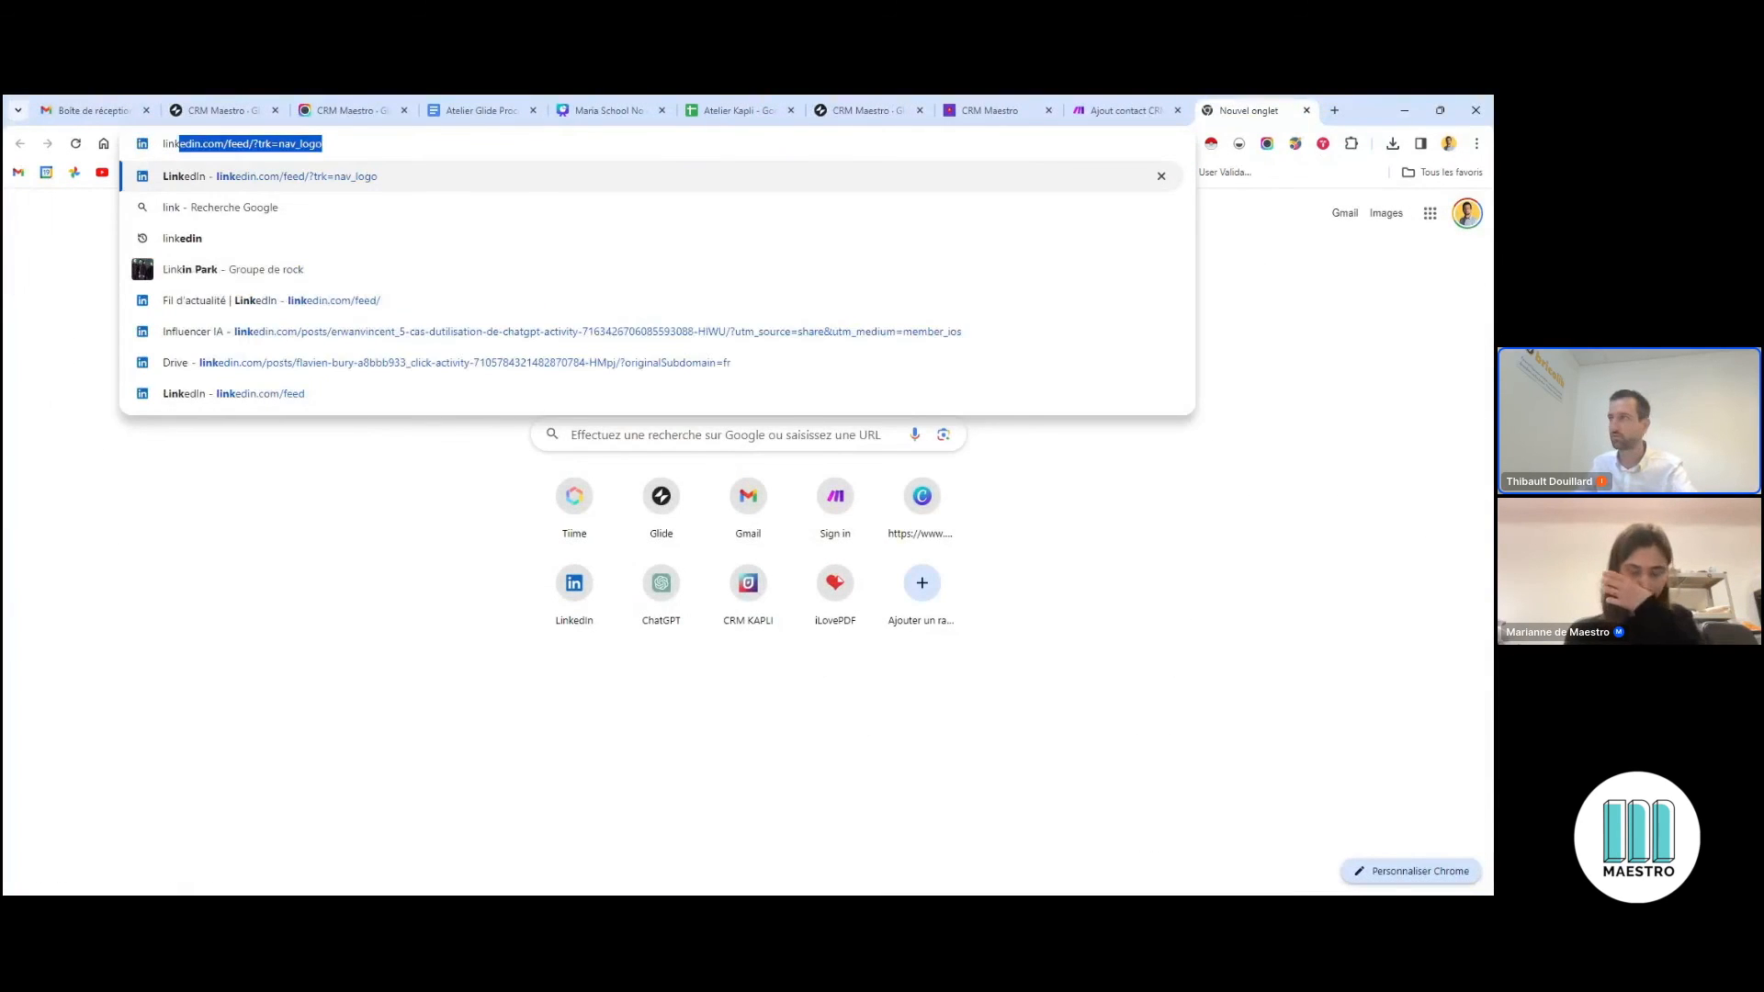
pyautogui.click(673, 178)
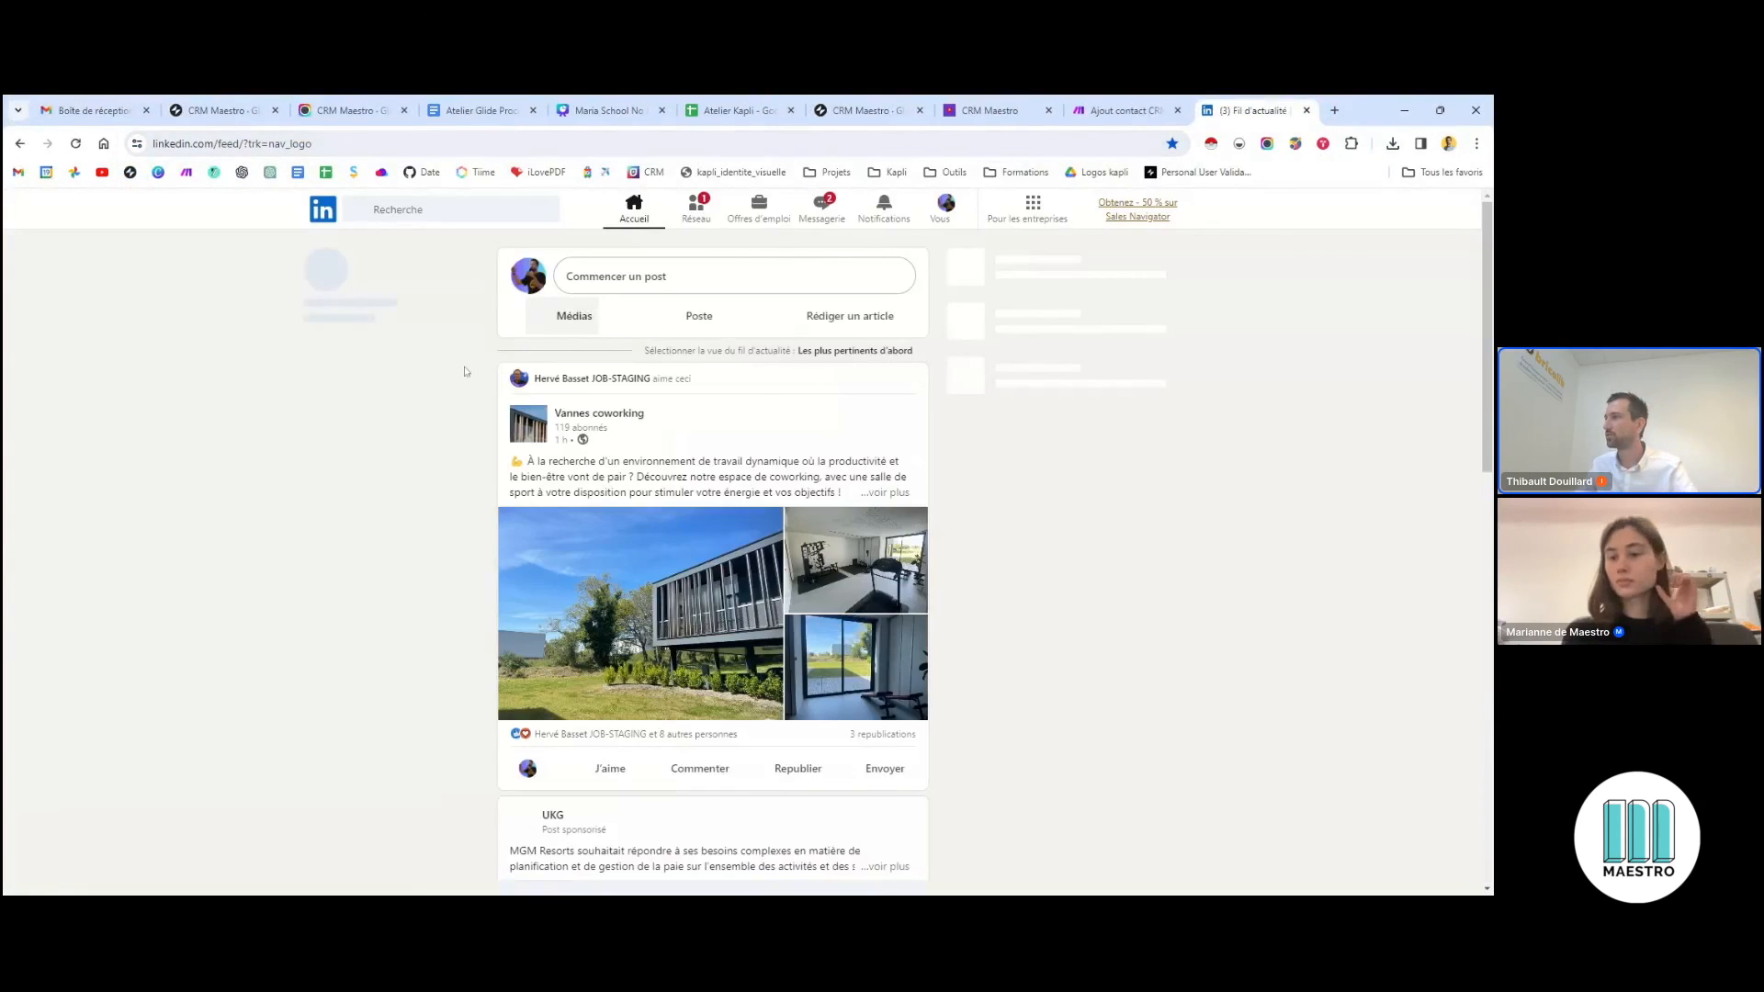
pyautogui.click(946, 207)
pyautogui.click(850, 287)
pyautogui.click(625, 144)
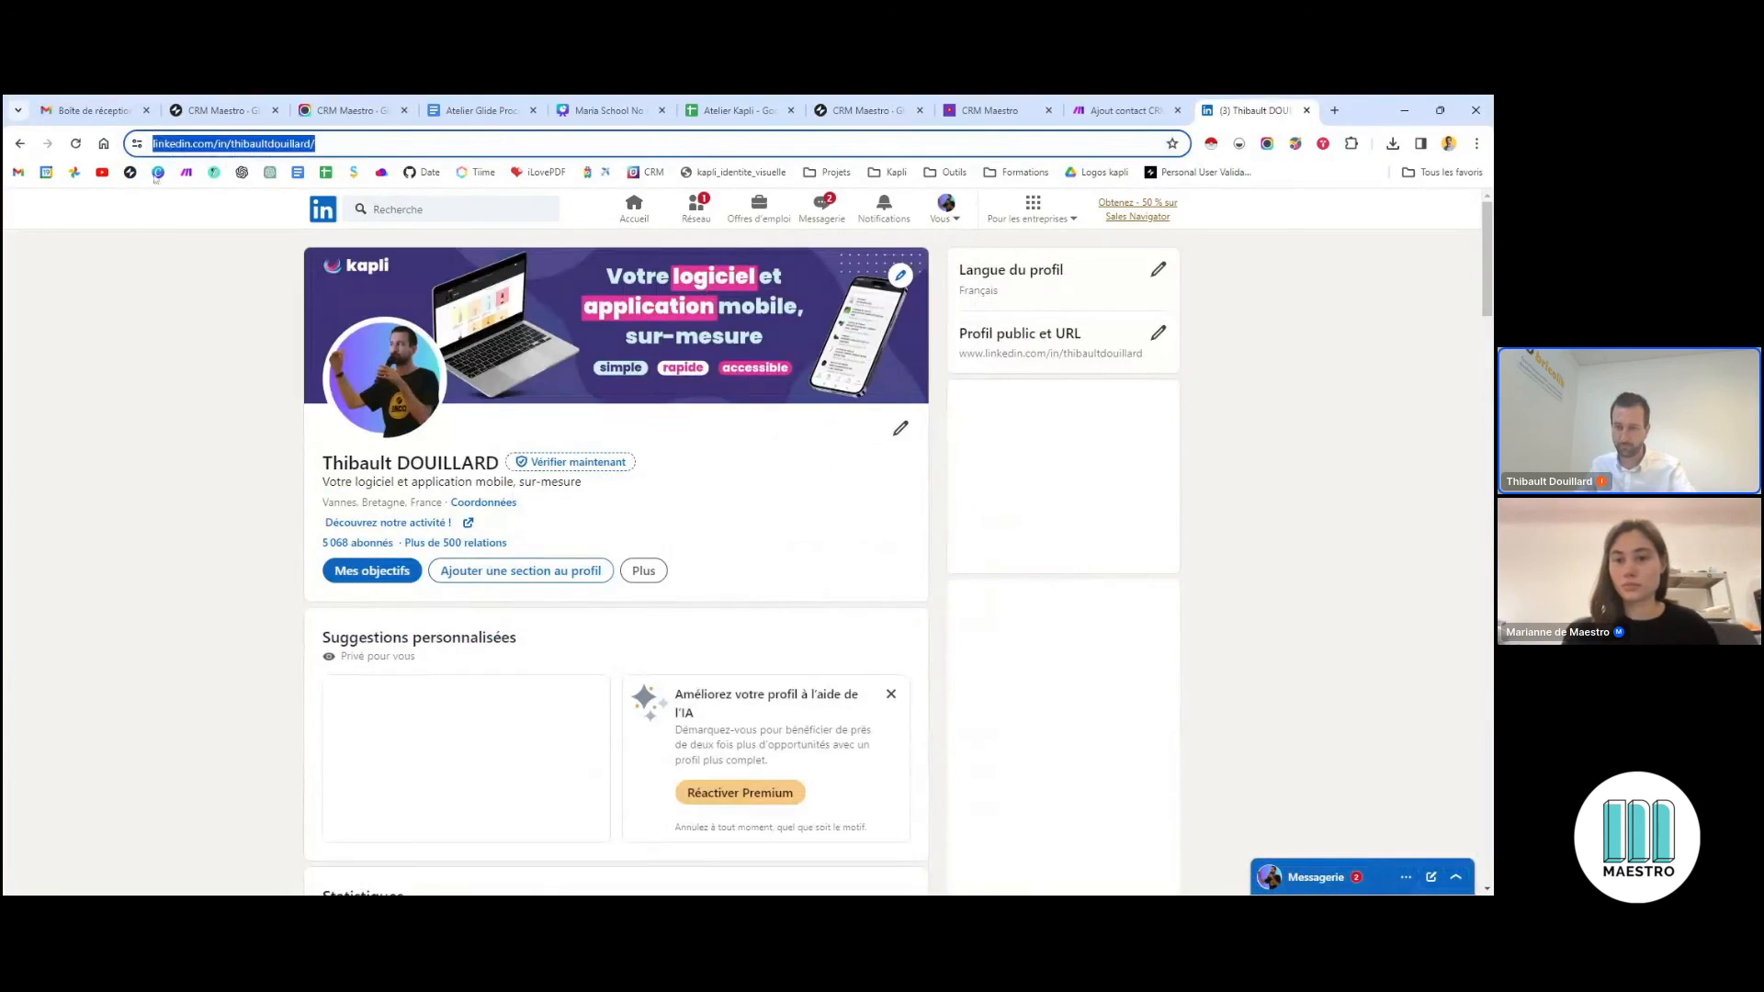
pyautogui.hotkey('alt', 'Tab')
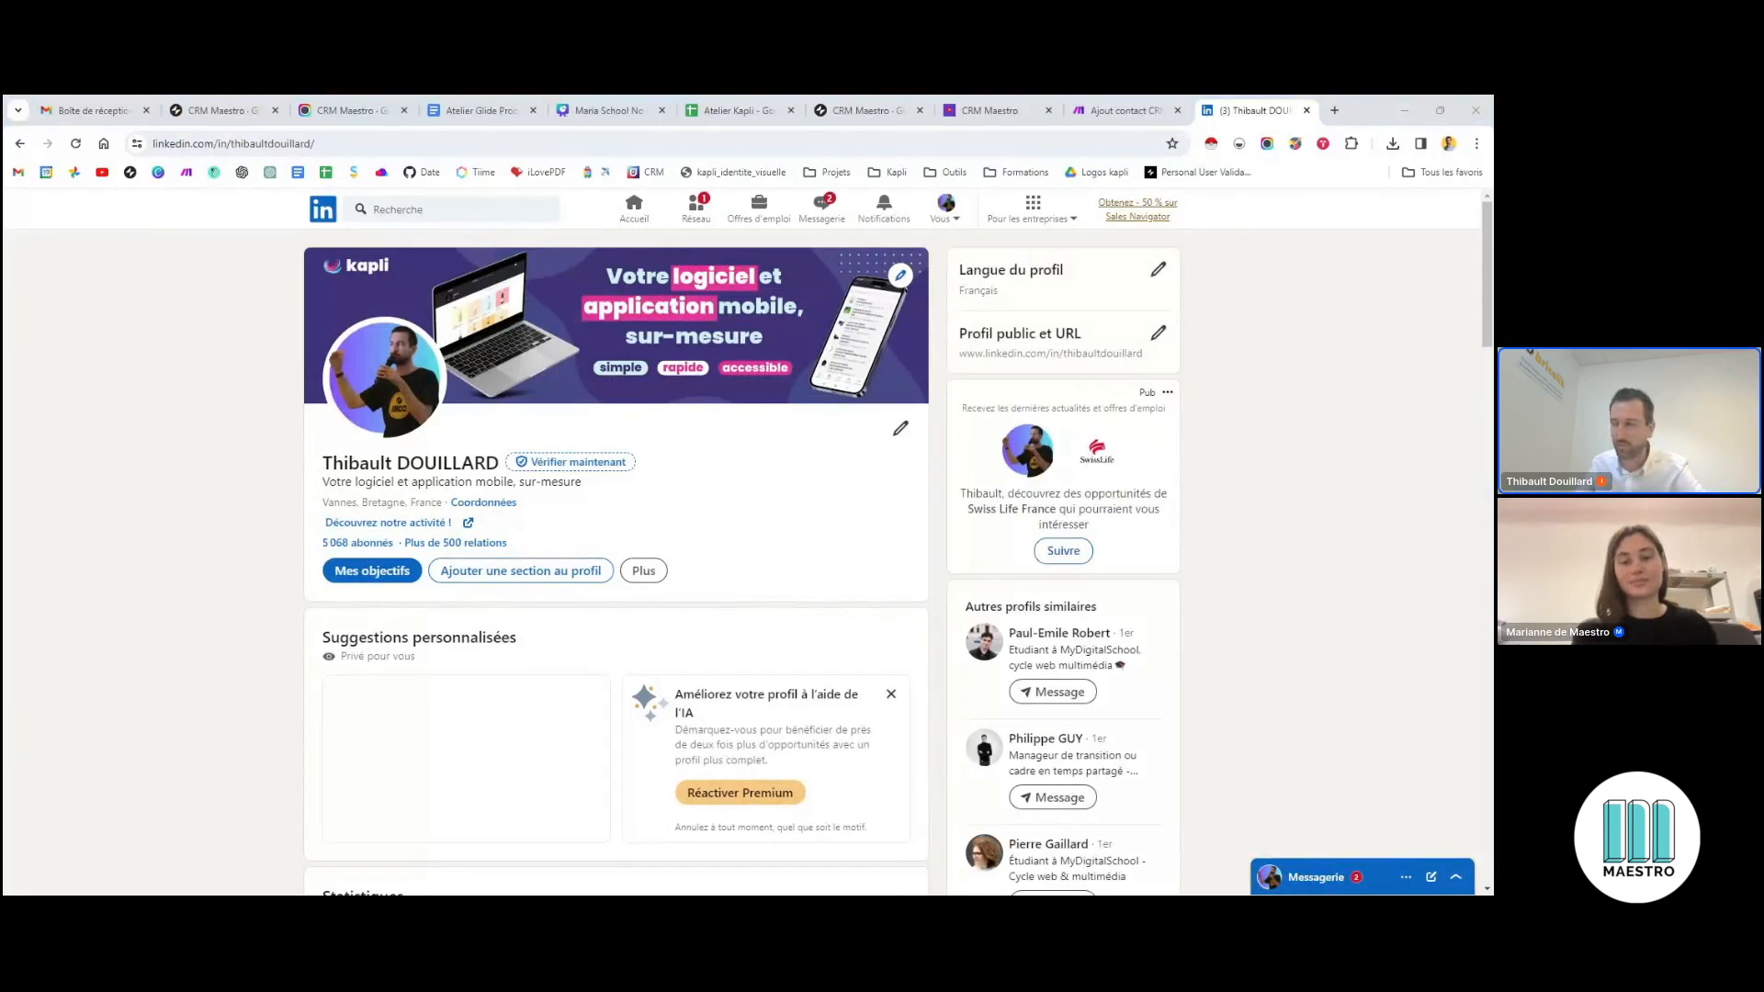
# View the LinkedIn messages and home feed, and return to Kapli's page in the published CRM Maestro app
pyautogui.click(821, 204)
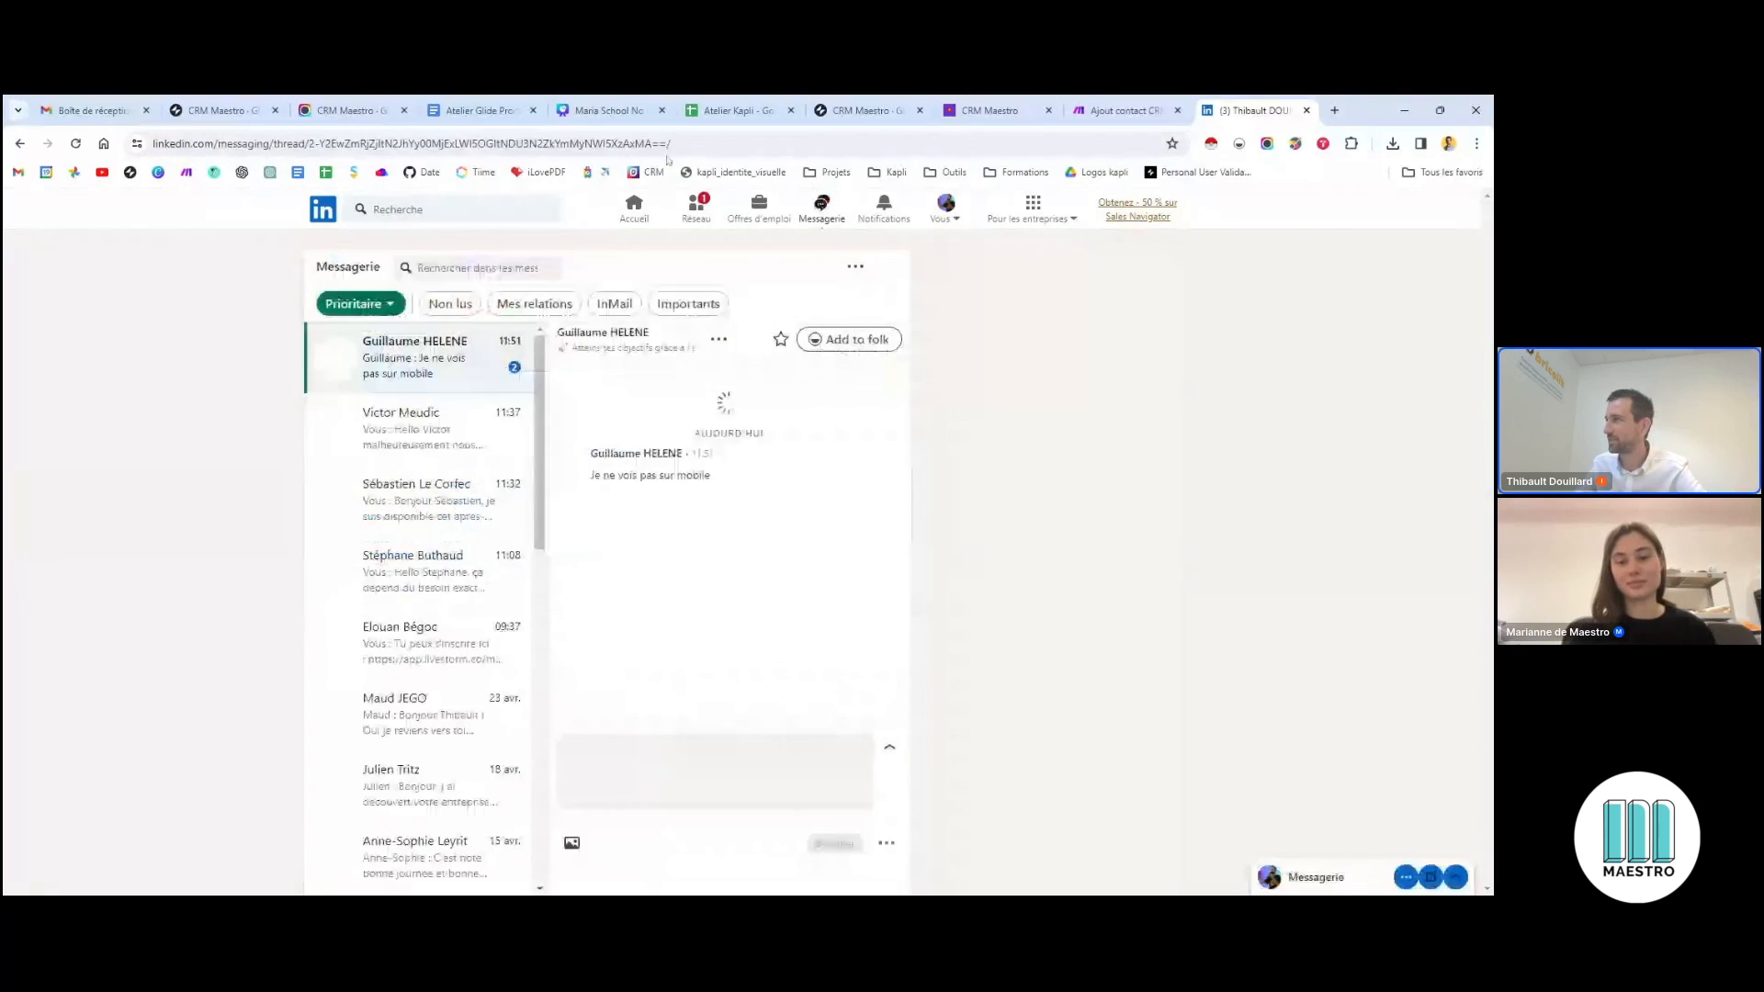
pyautogui.click(636, 208)
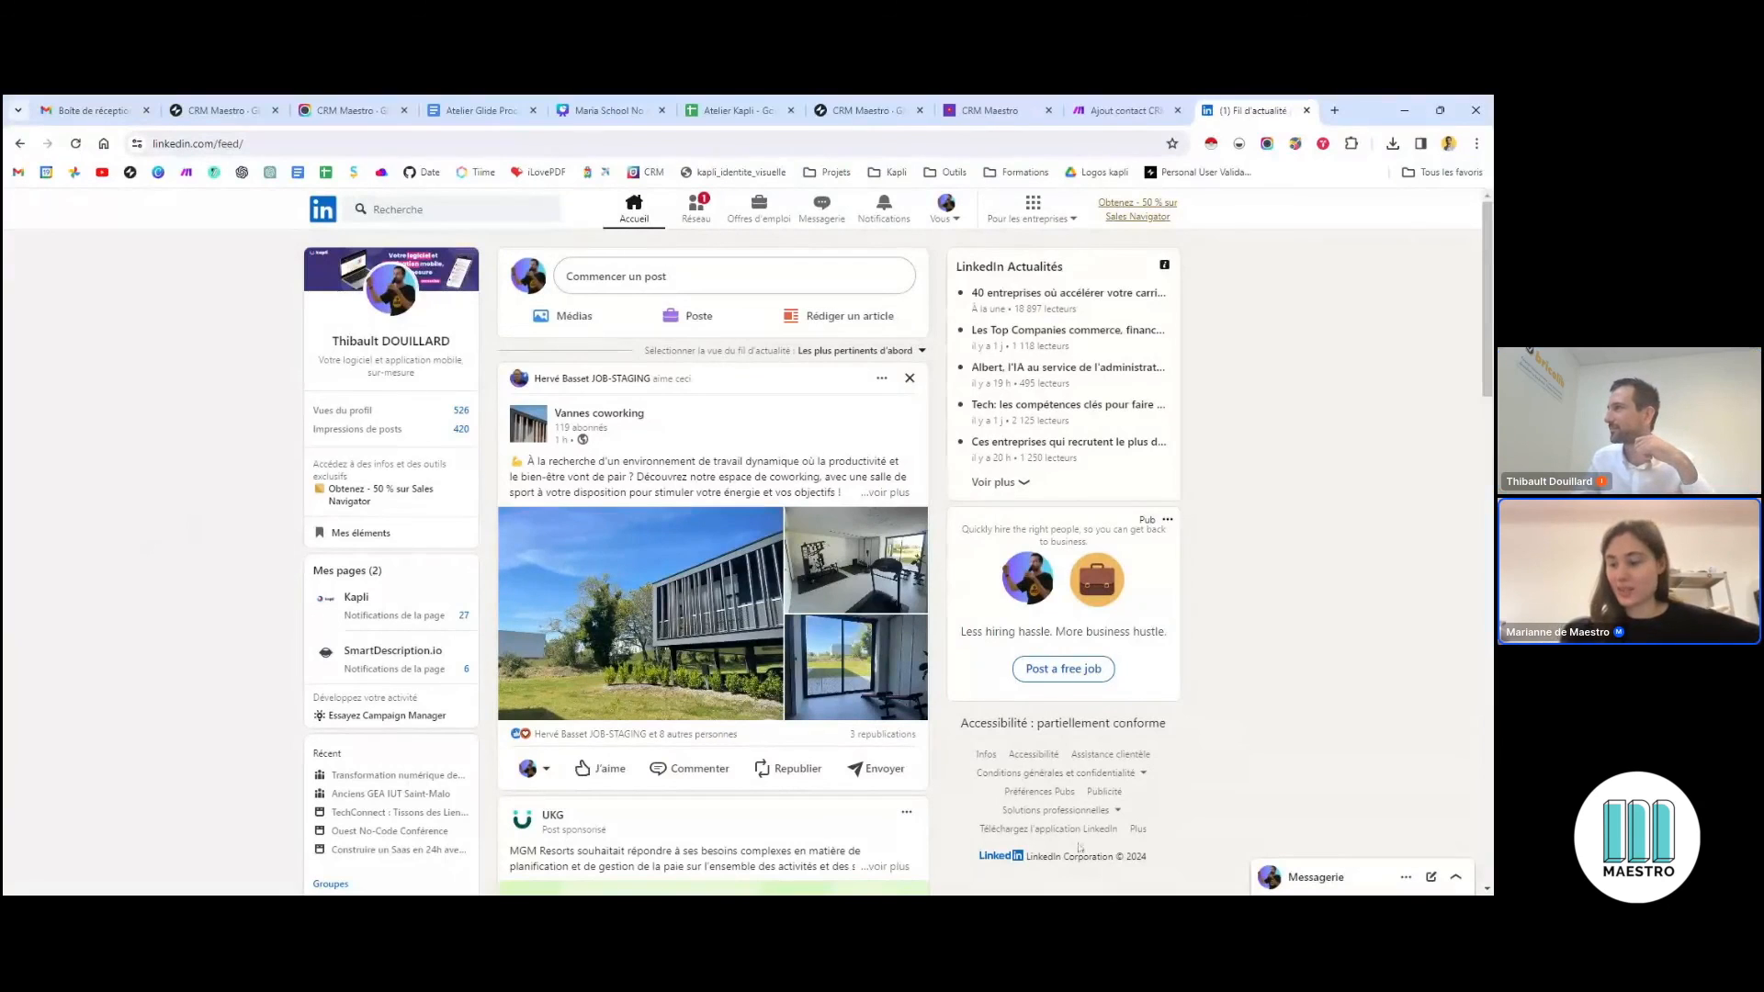
pyautogui.click(990, 110)
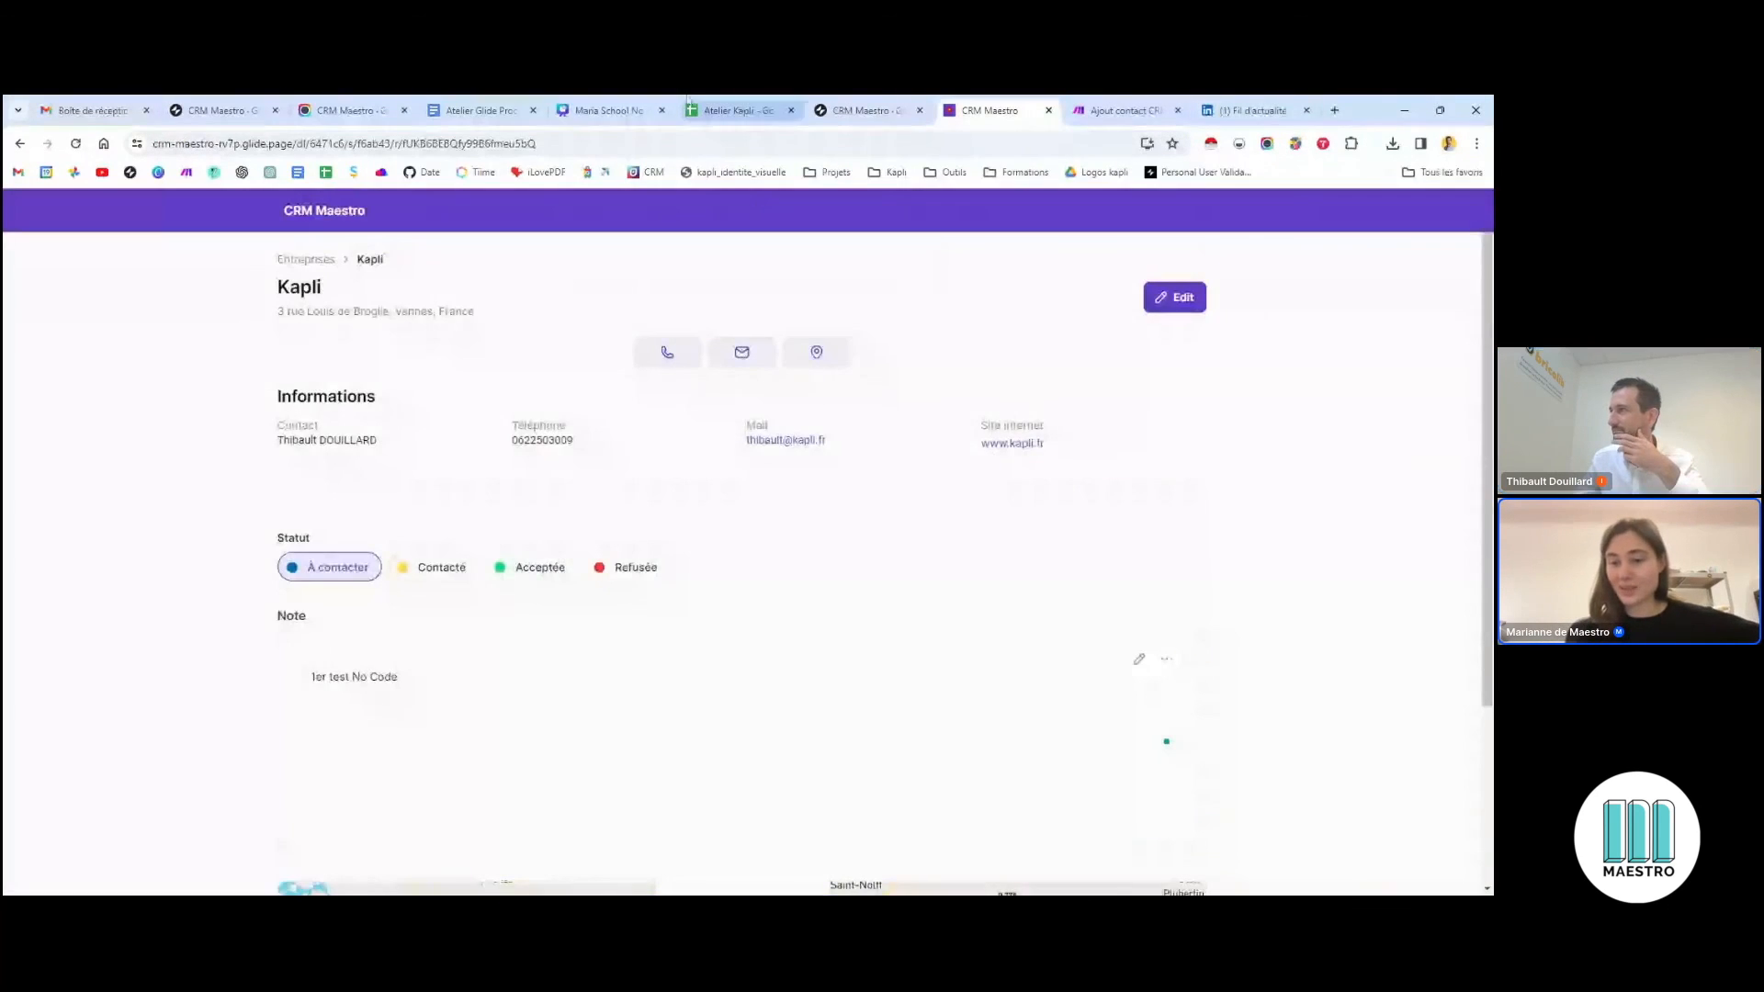